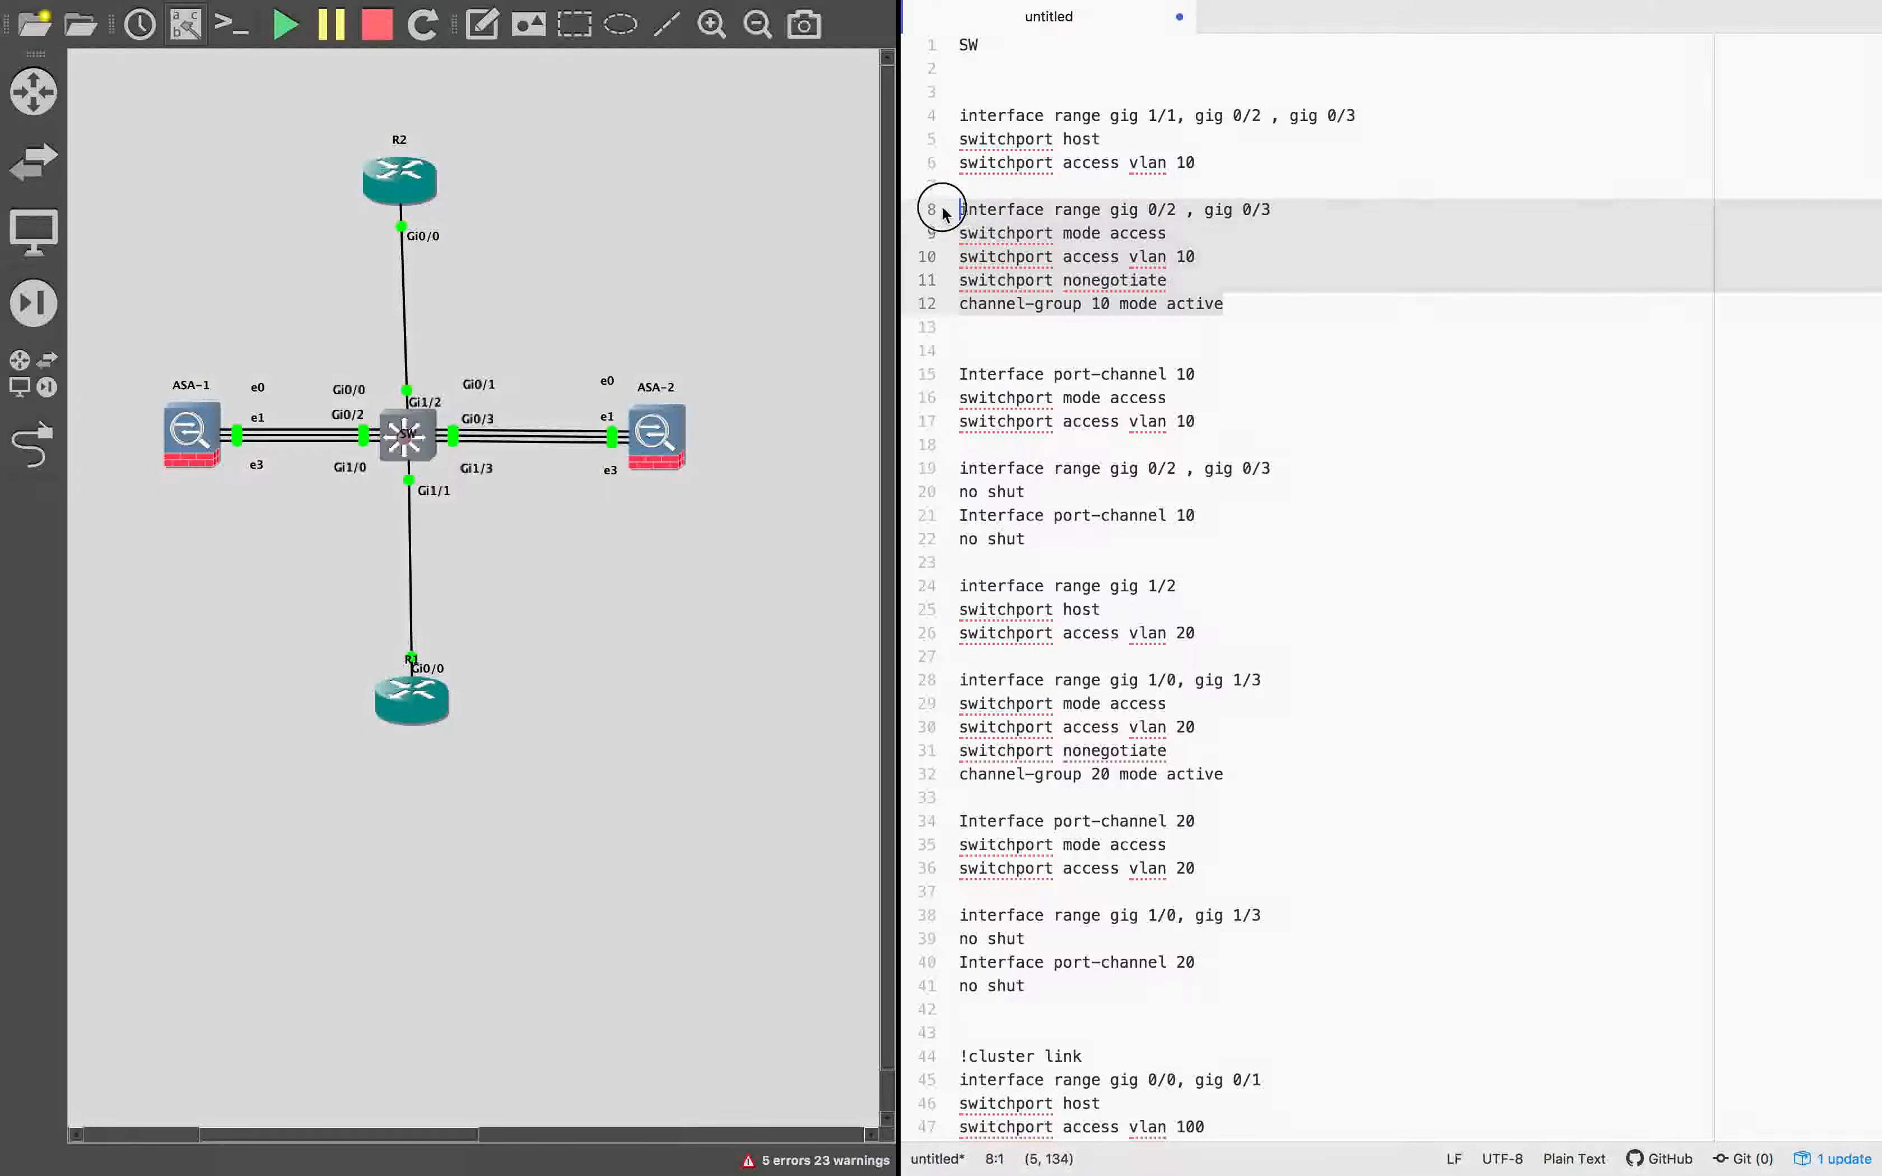
Delete the channel-group 10 and port-channel 10 commands from the SW configuration, leaving a single no shut directly beneath switchport access vlan 10.
key(BackSpace)
shift+click(1200, 328)
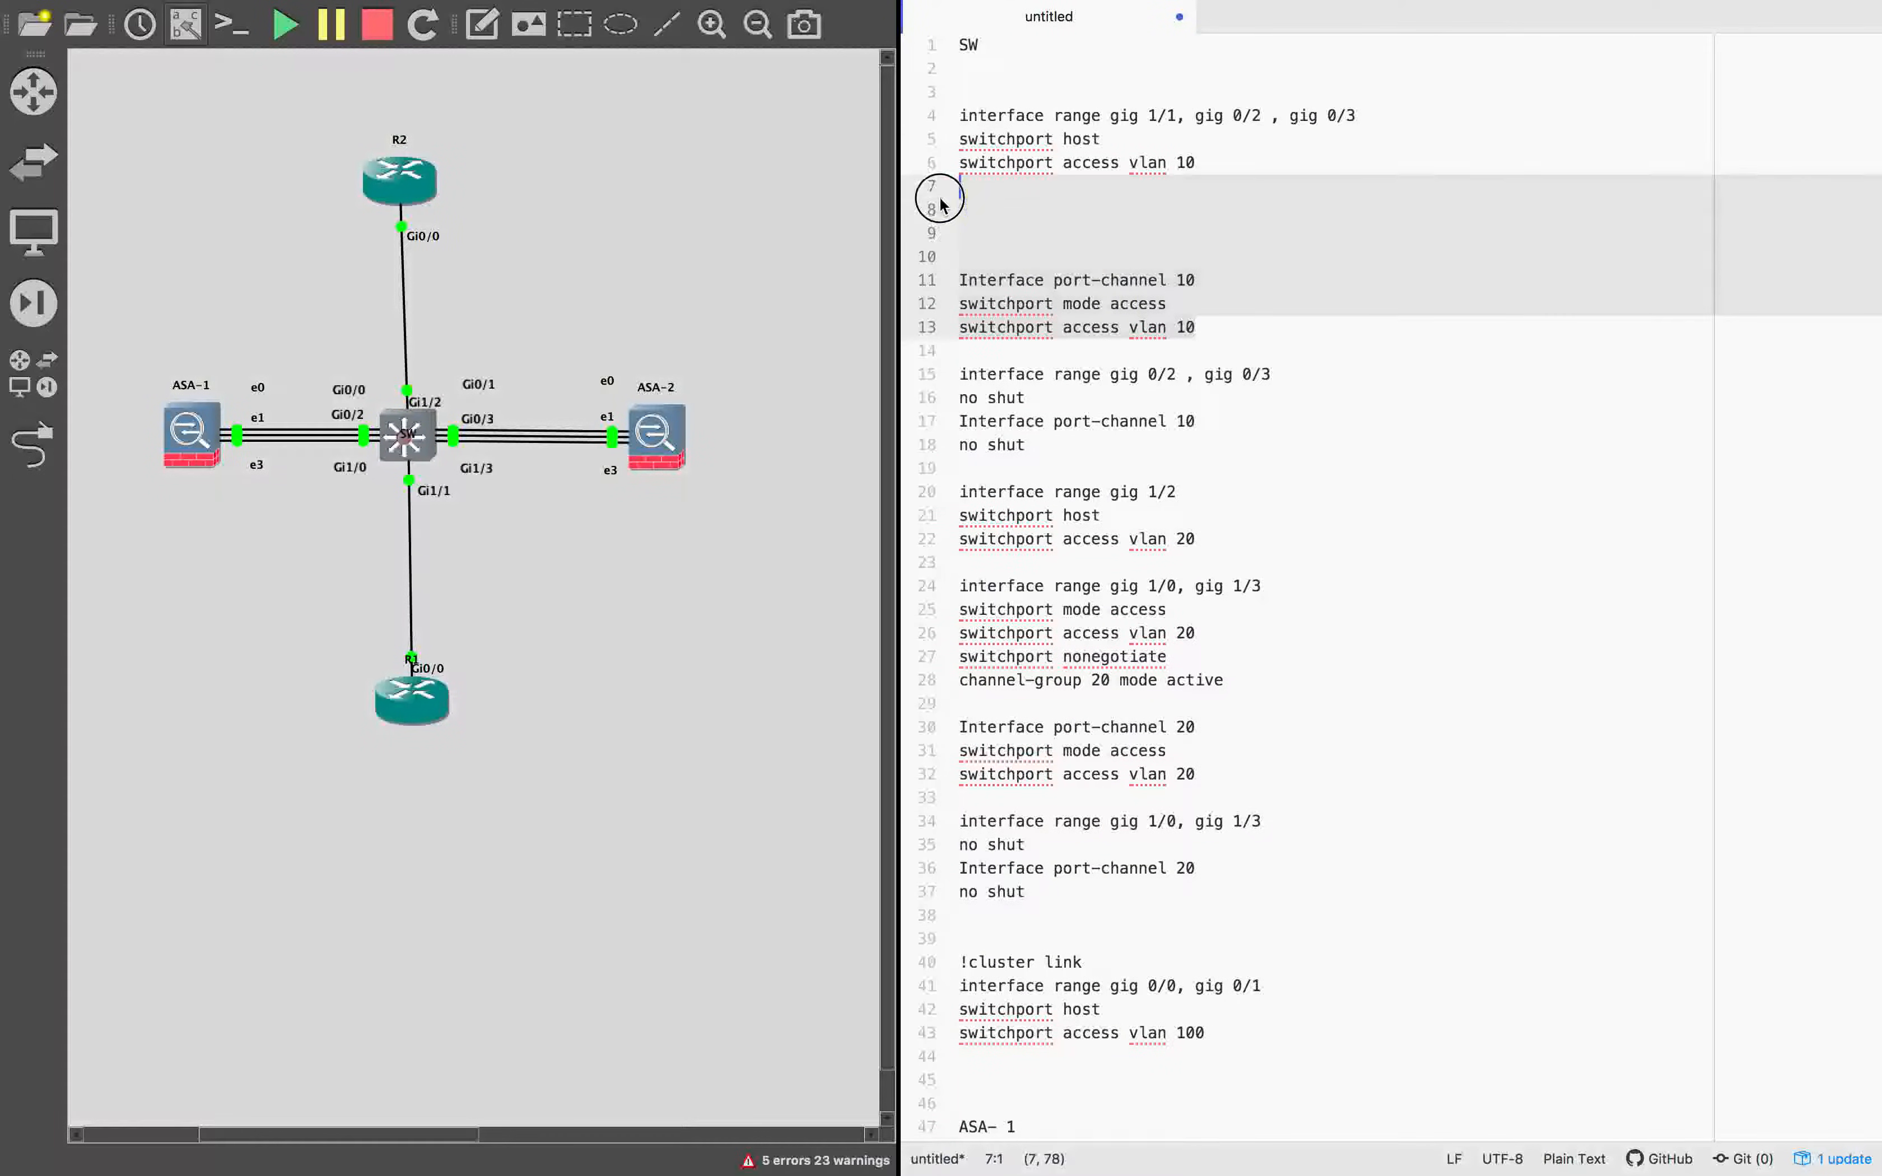
key(BackSpace)
click(1271, 346)
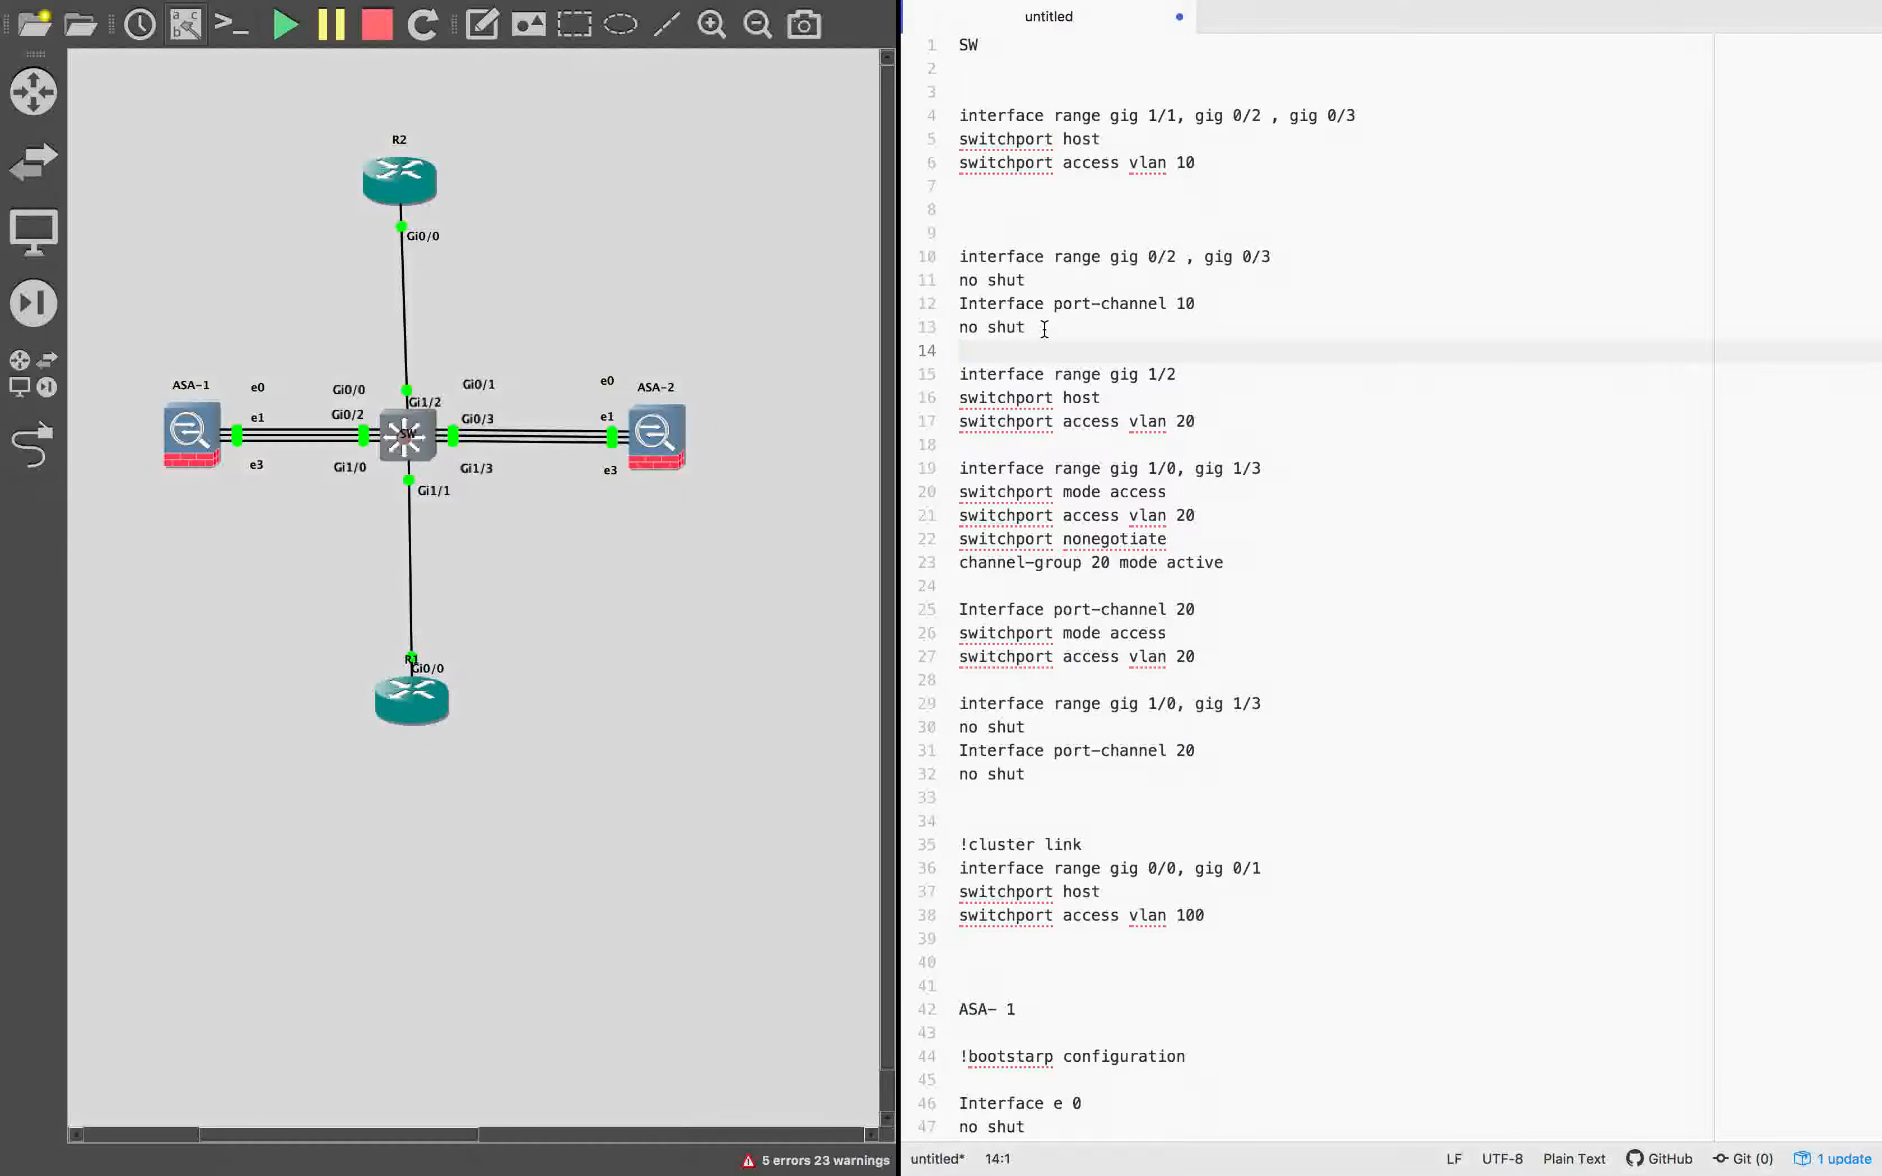
drag(1222, 304, 948, 201)
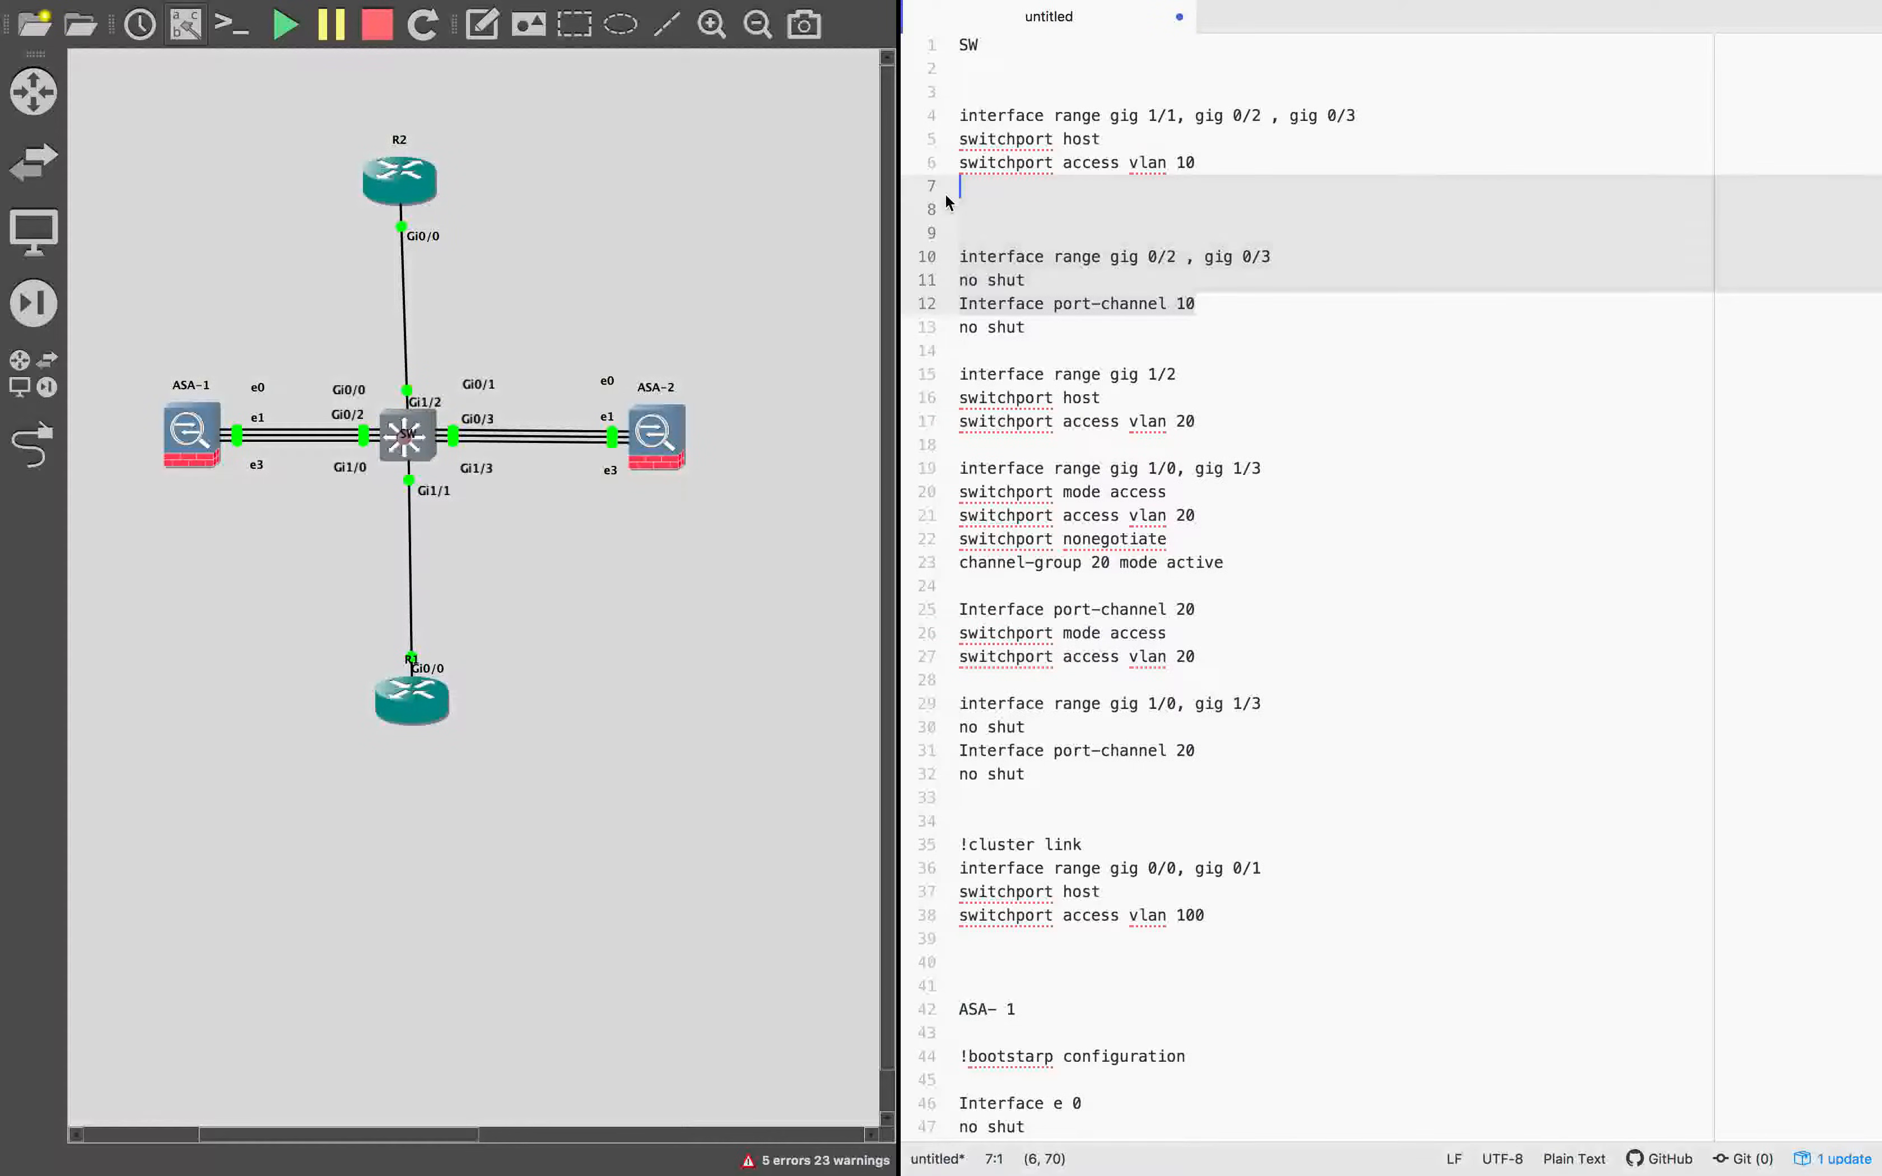
key(BackSpace)
key(Down)
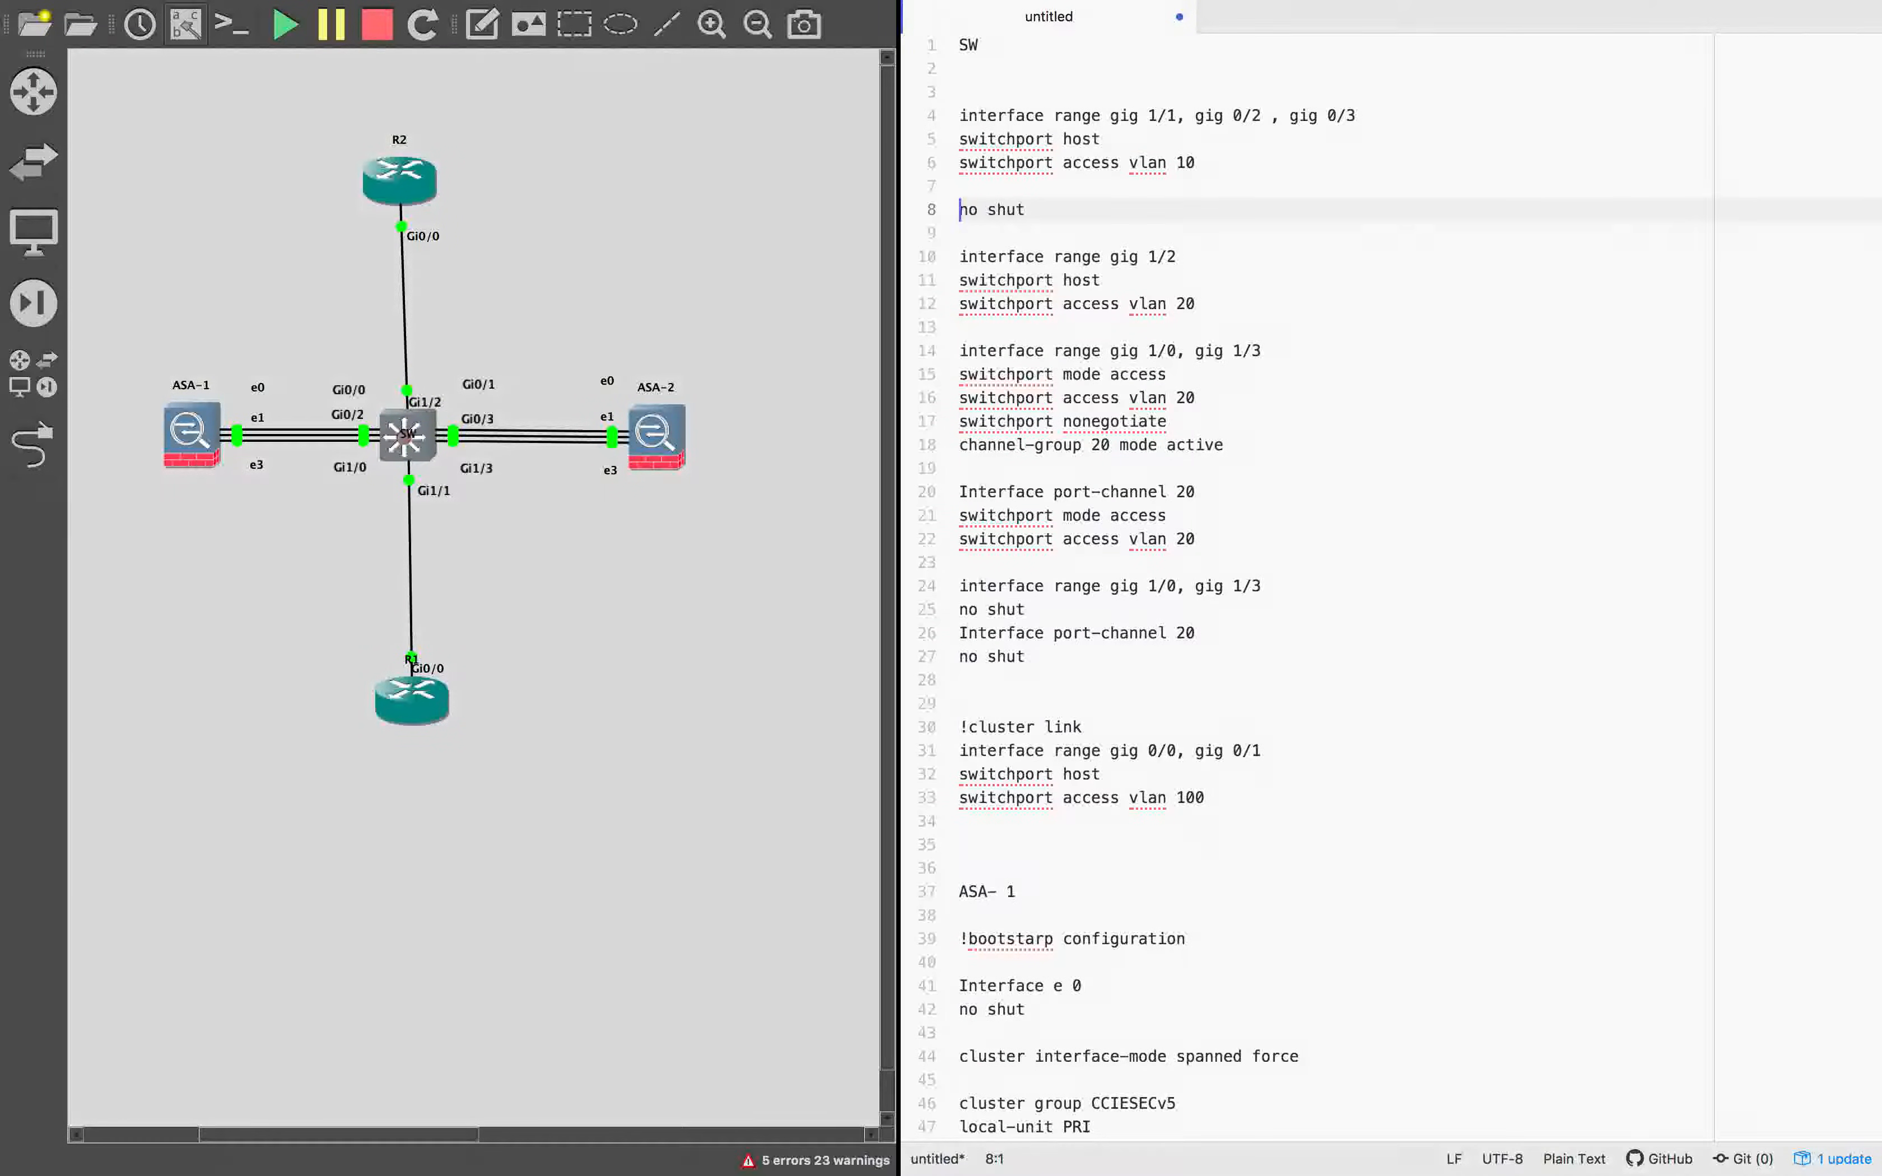
key(BackSpace)
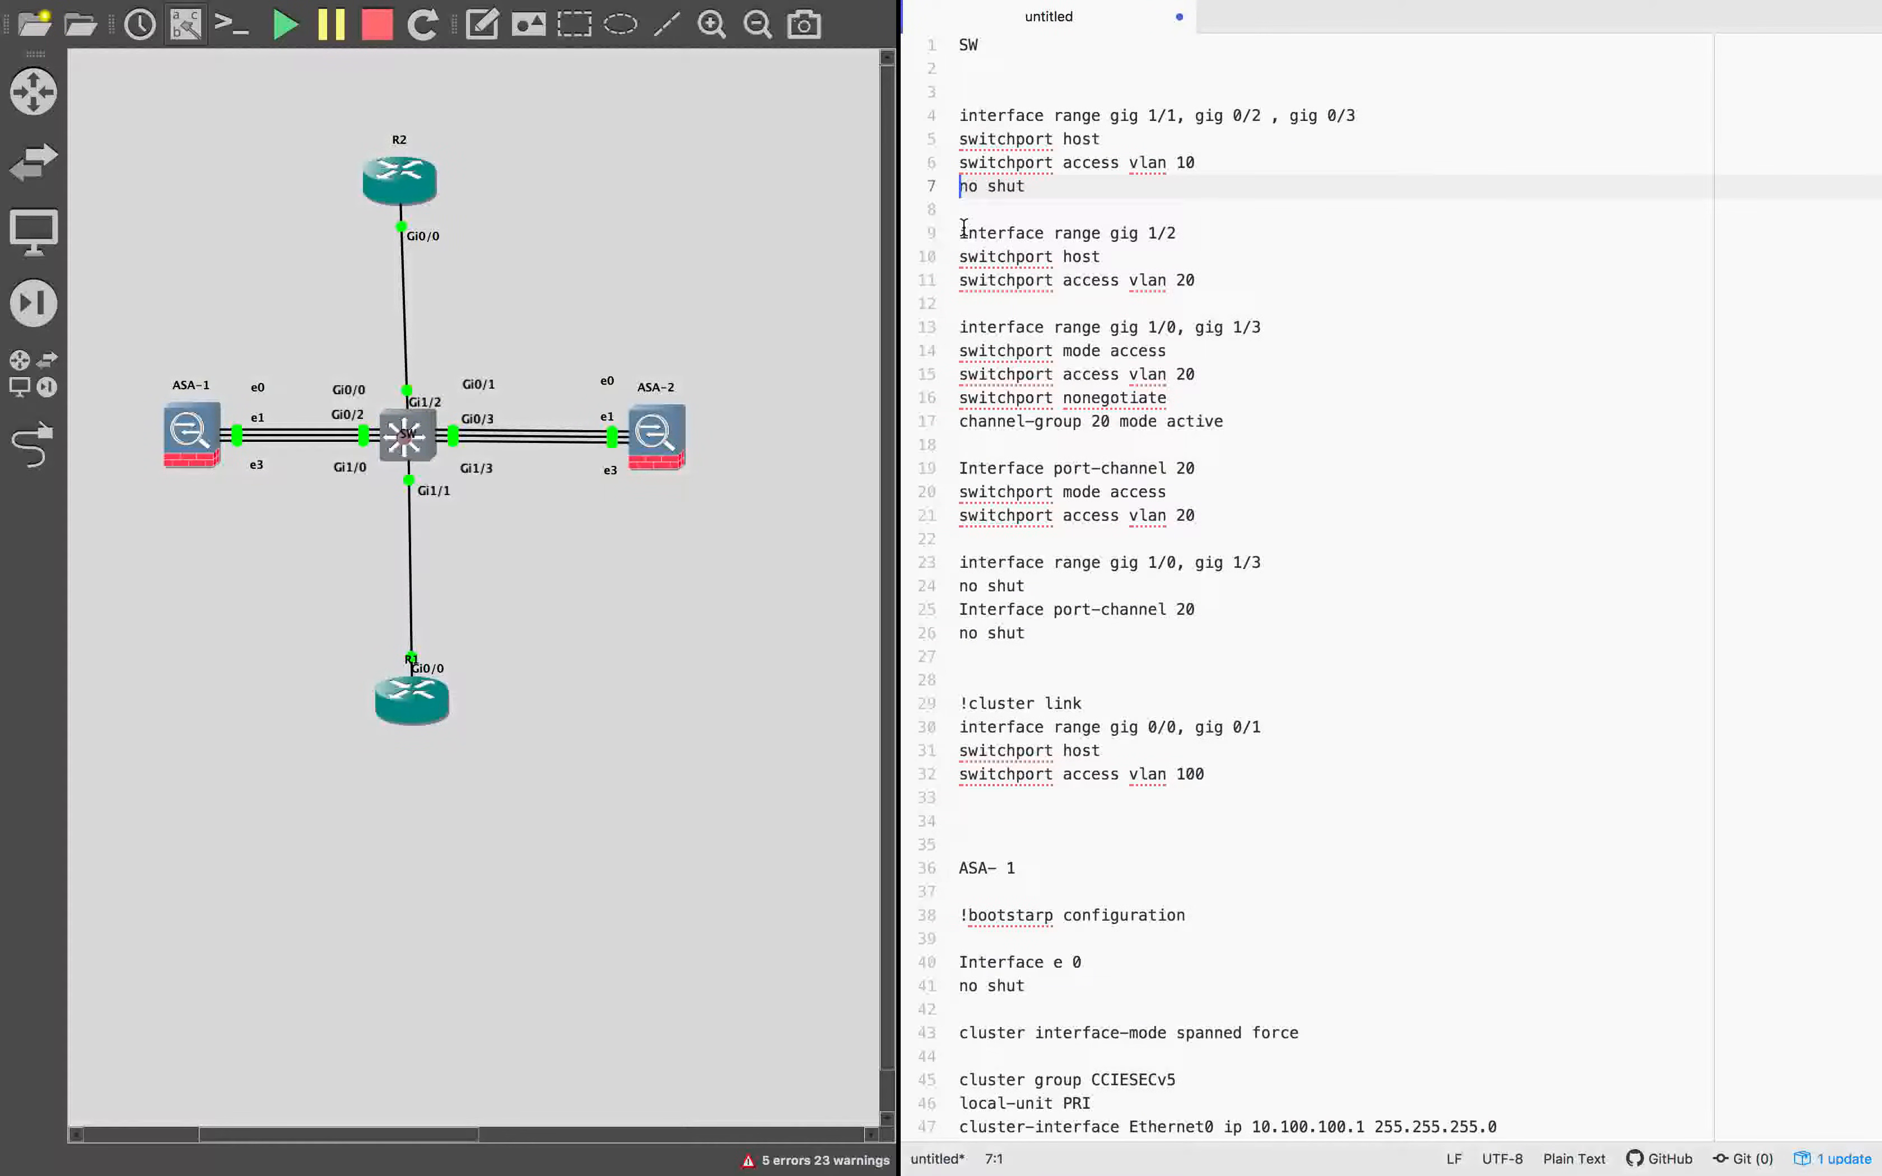
Append gig 1/0 and gig 1/3 to the gig 1/2 interface range line in the VLAN 20 section of the SW configuration.
drag(1111, 326, 1300, 324)
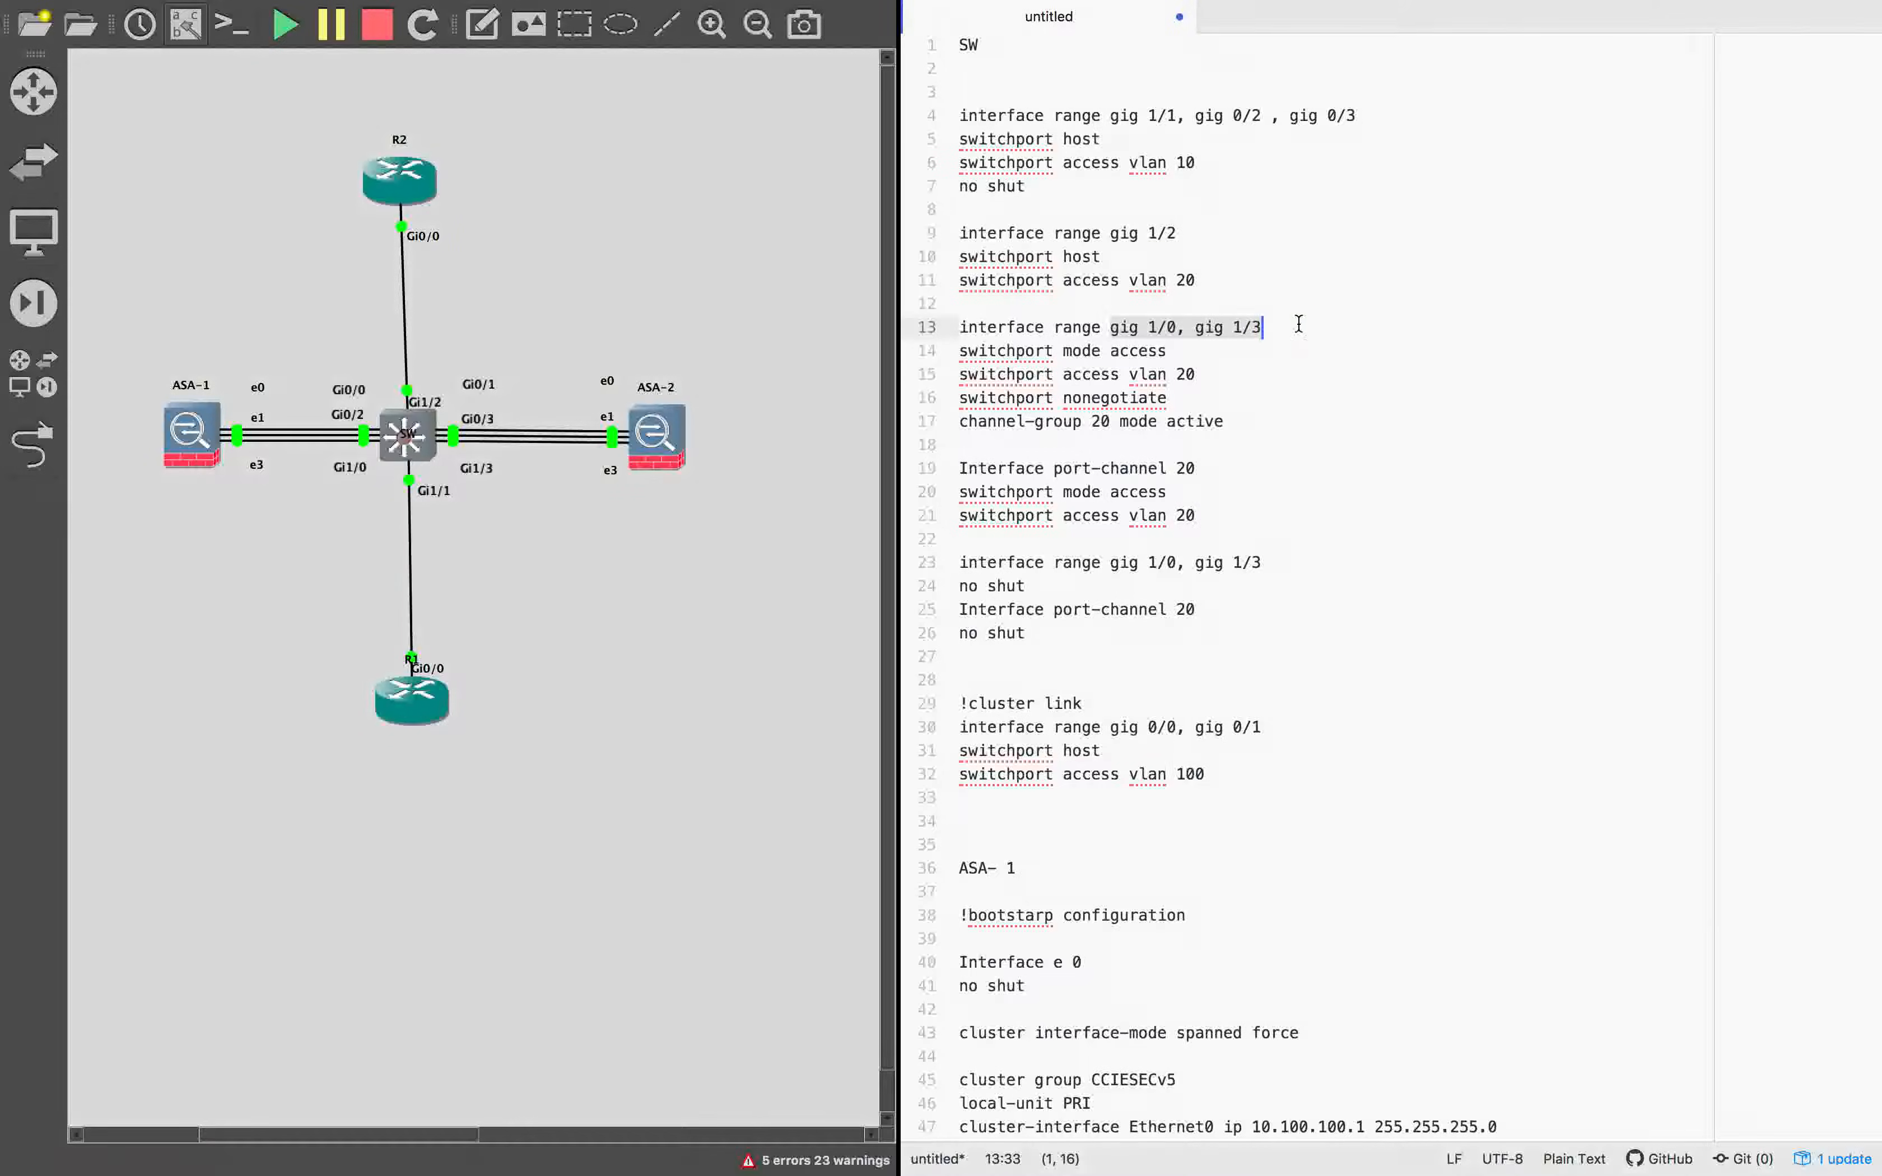
key(ctrl+Left)
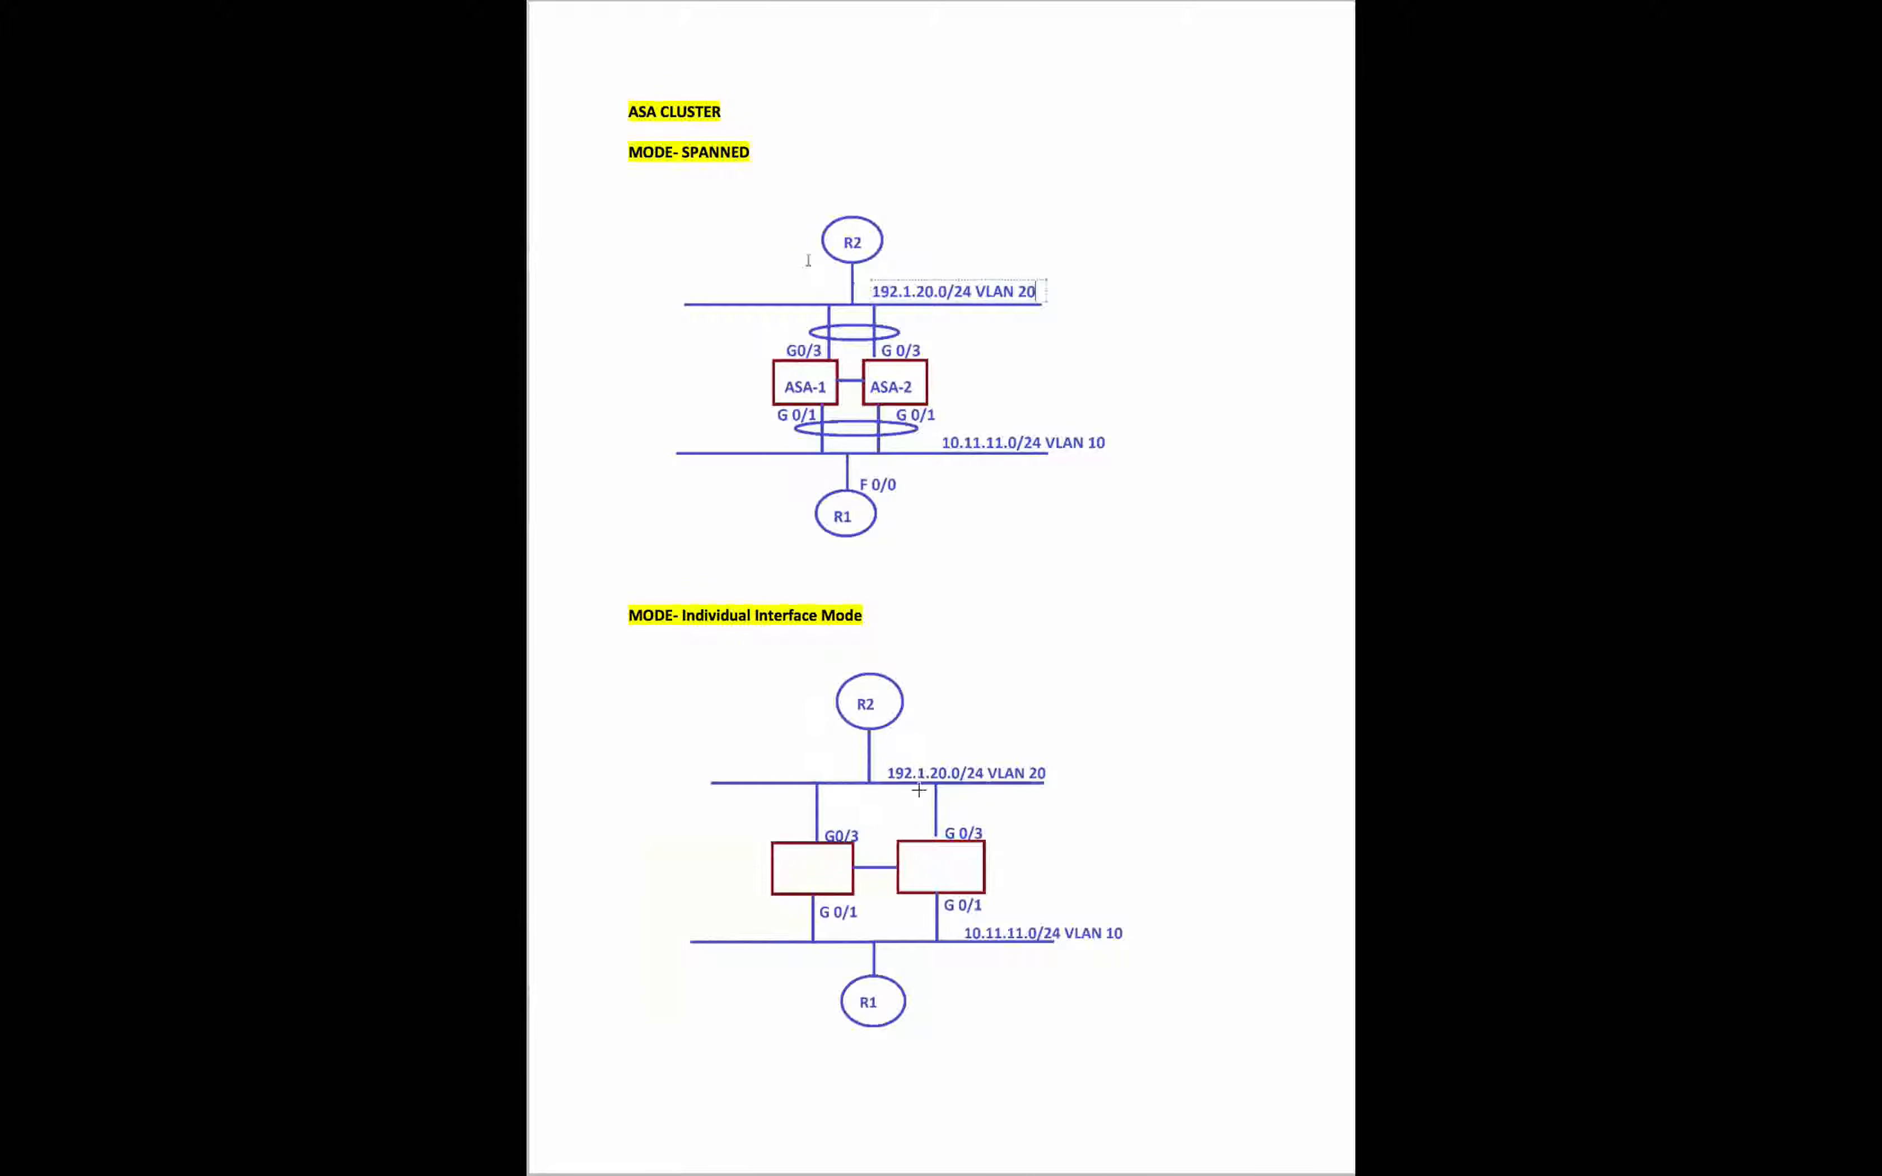
key(ctrl+Right)
click(1223, 397)
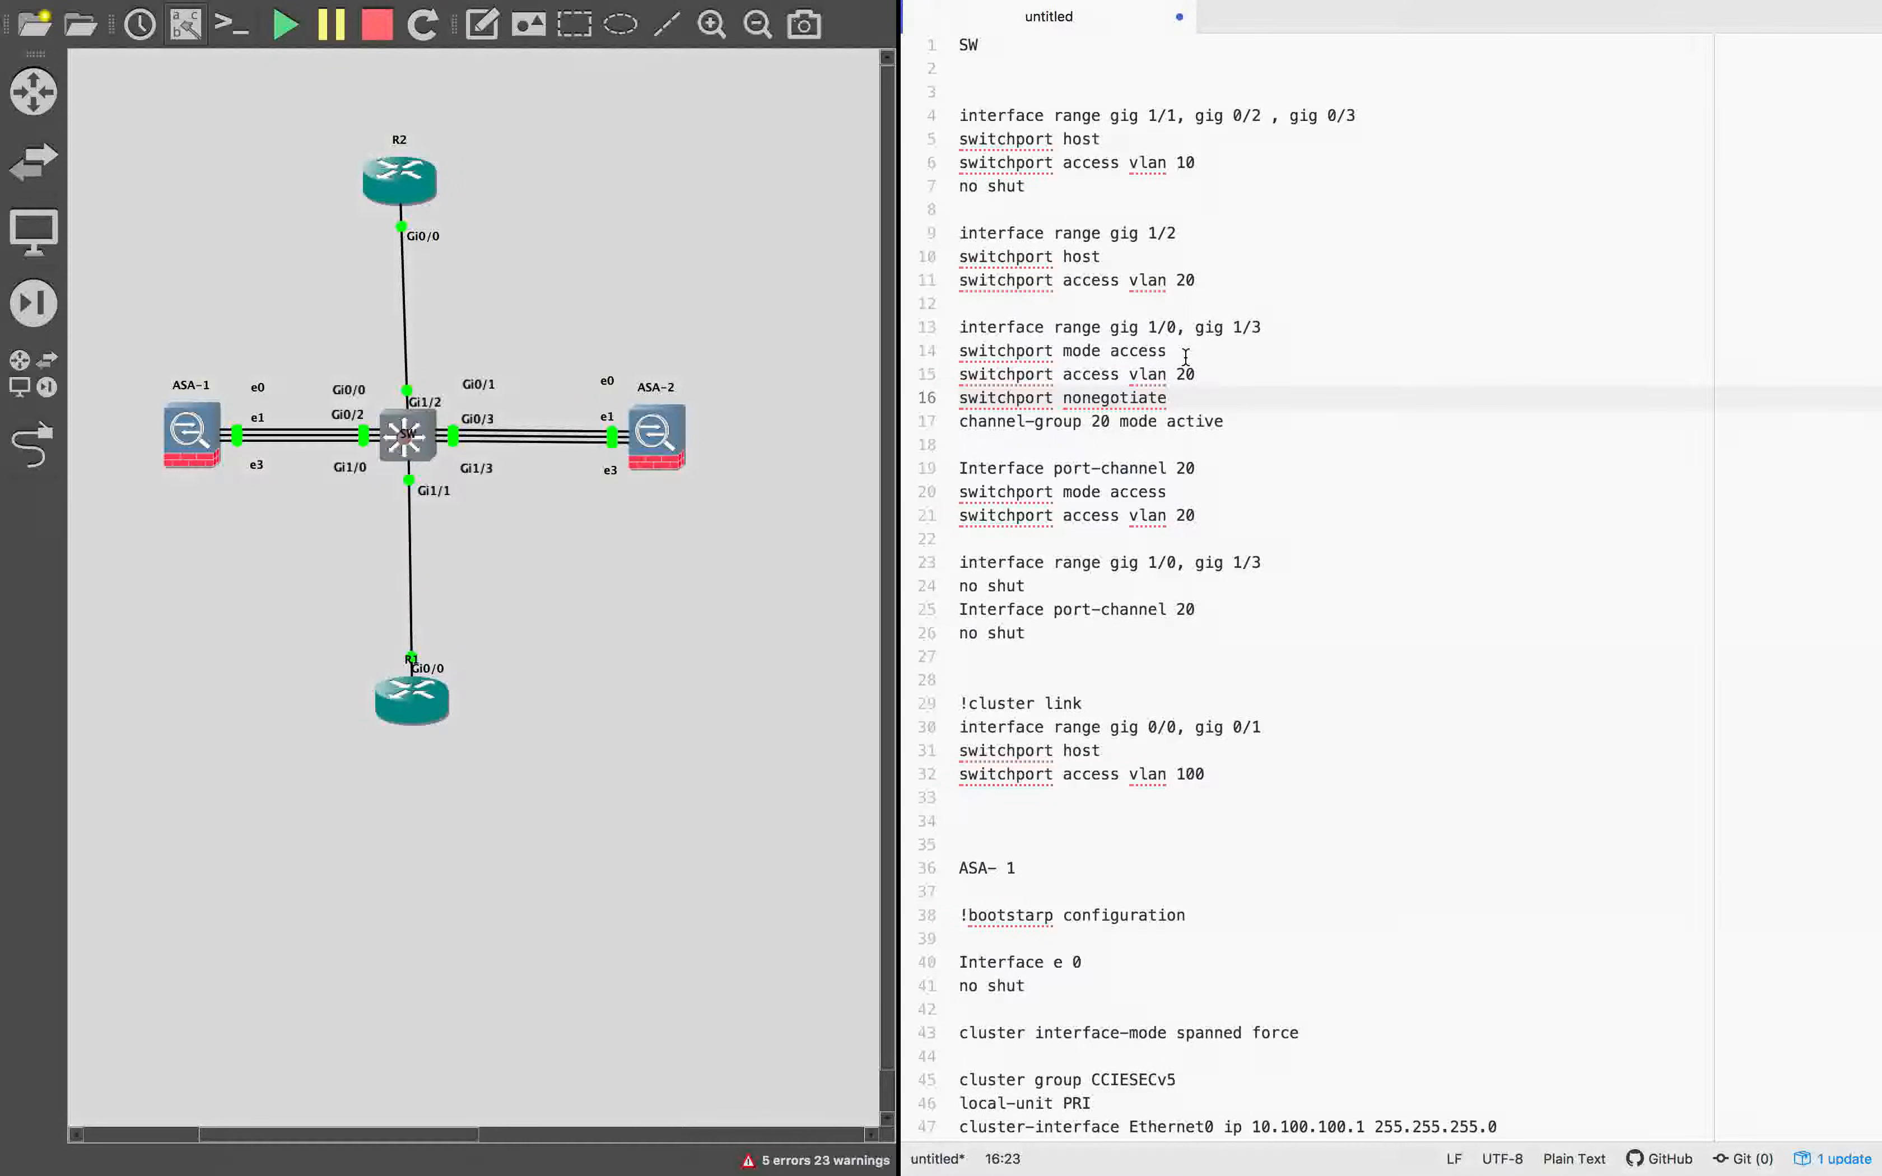
click(1236, 422)
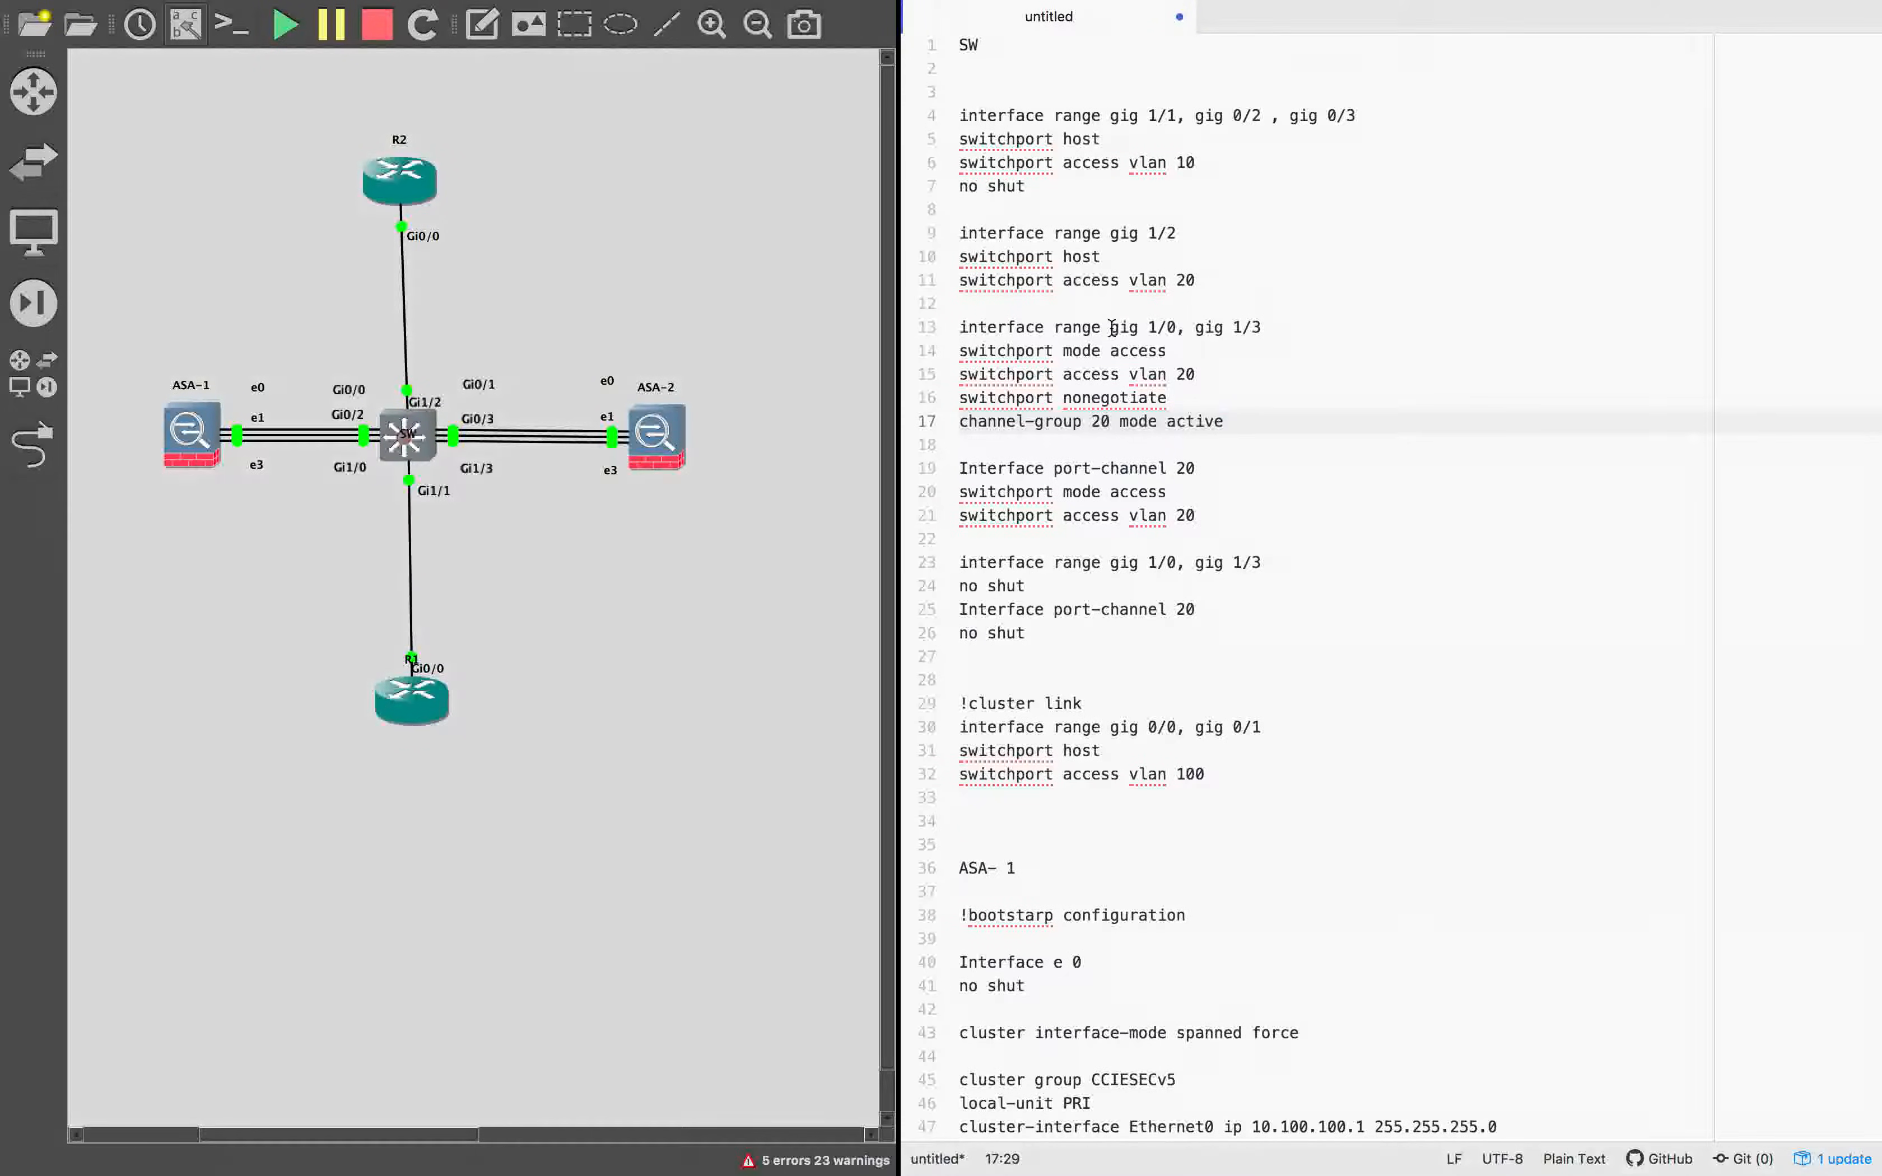
drag(1112, 326, 1289, 331)
key(ctrl+c)
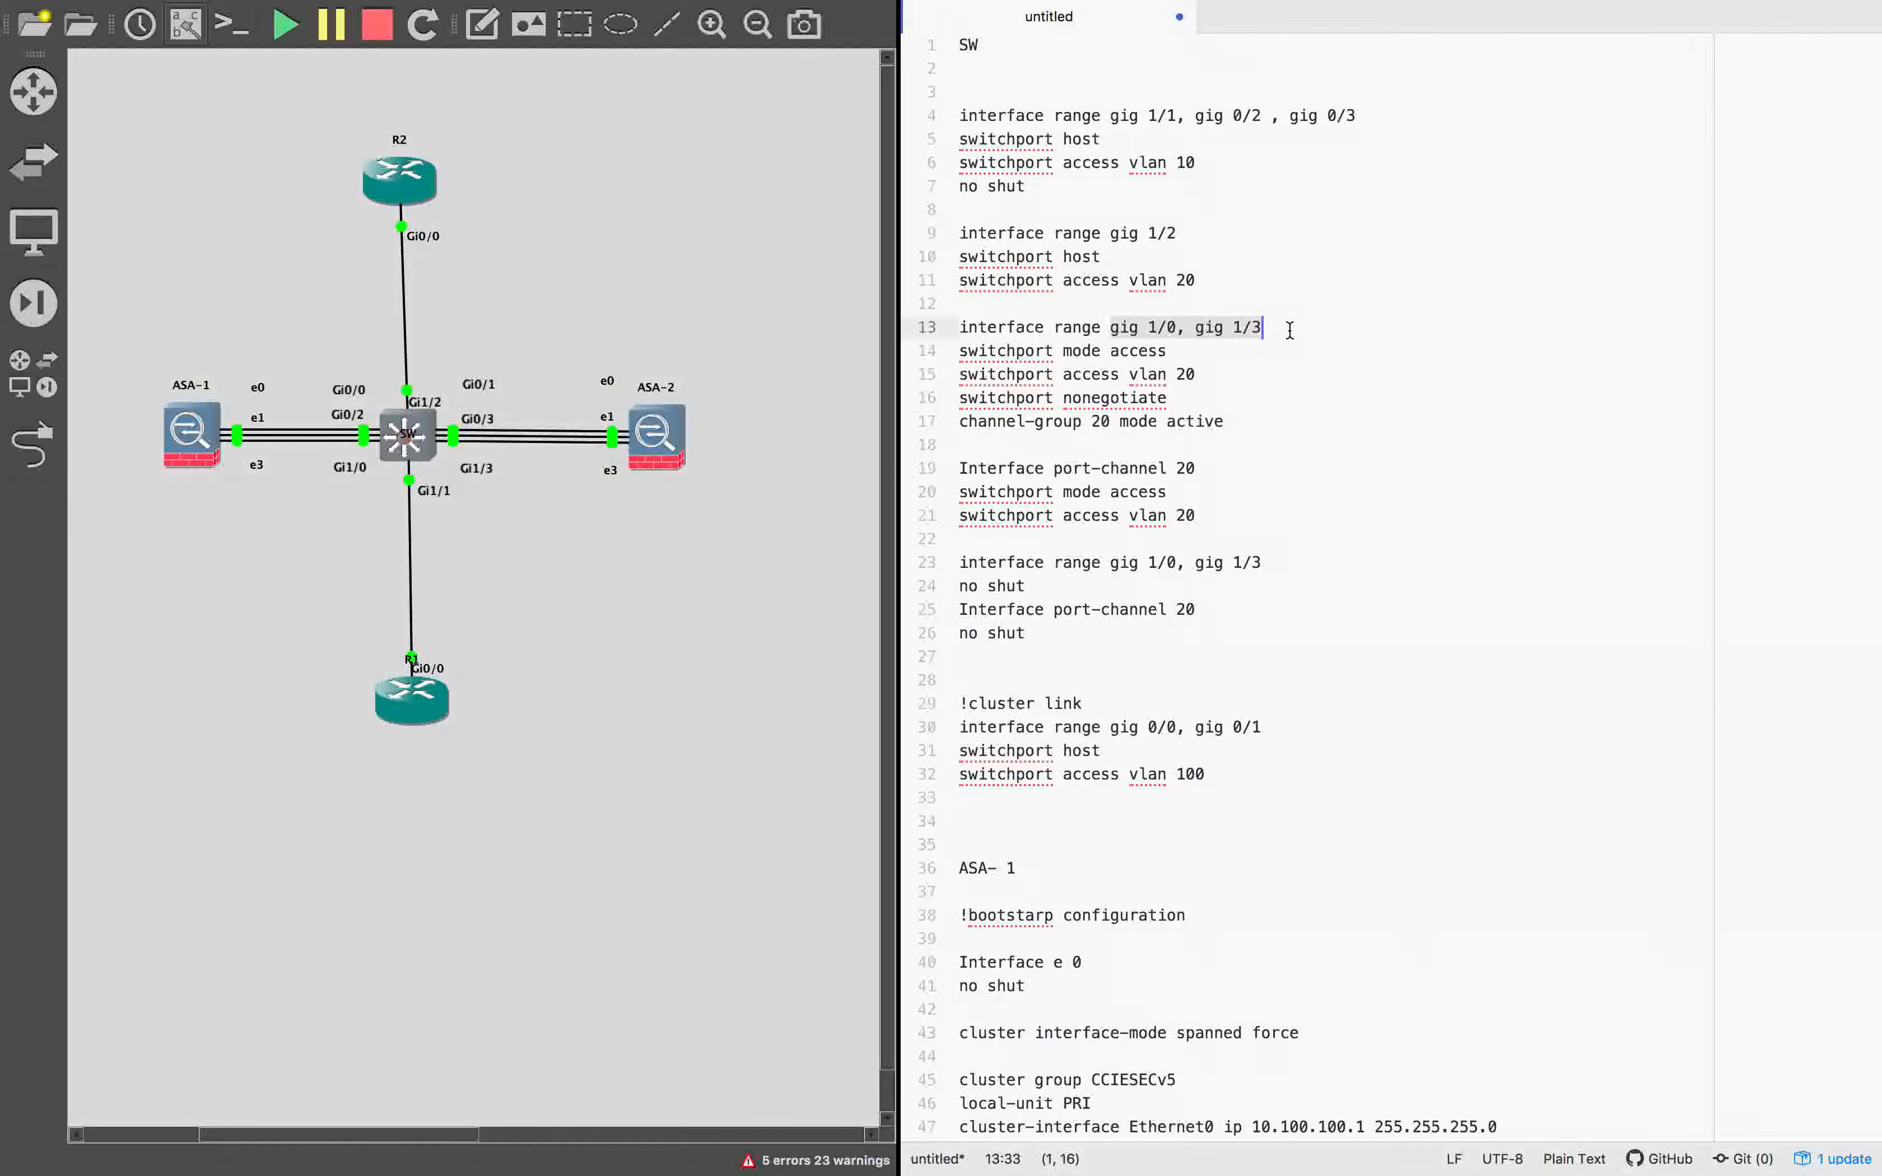
click(1263, 233)
text(,)
key(ctrl+v)
Delete the channel-group 20 and port-channel 20 commands, keeping one no shut beneath switchport access vlan 20 and one blank line before the cluster link section.
drag(1235, 420, 943, 315)
key(BackSpace)
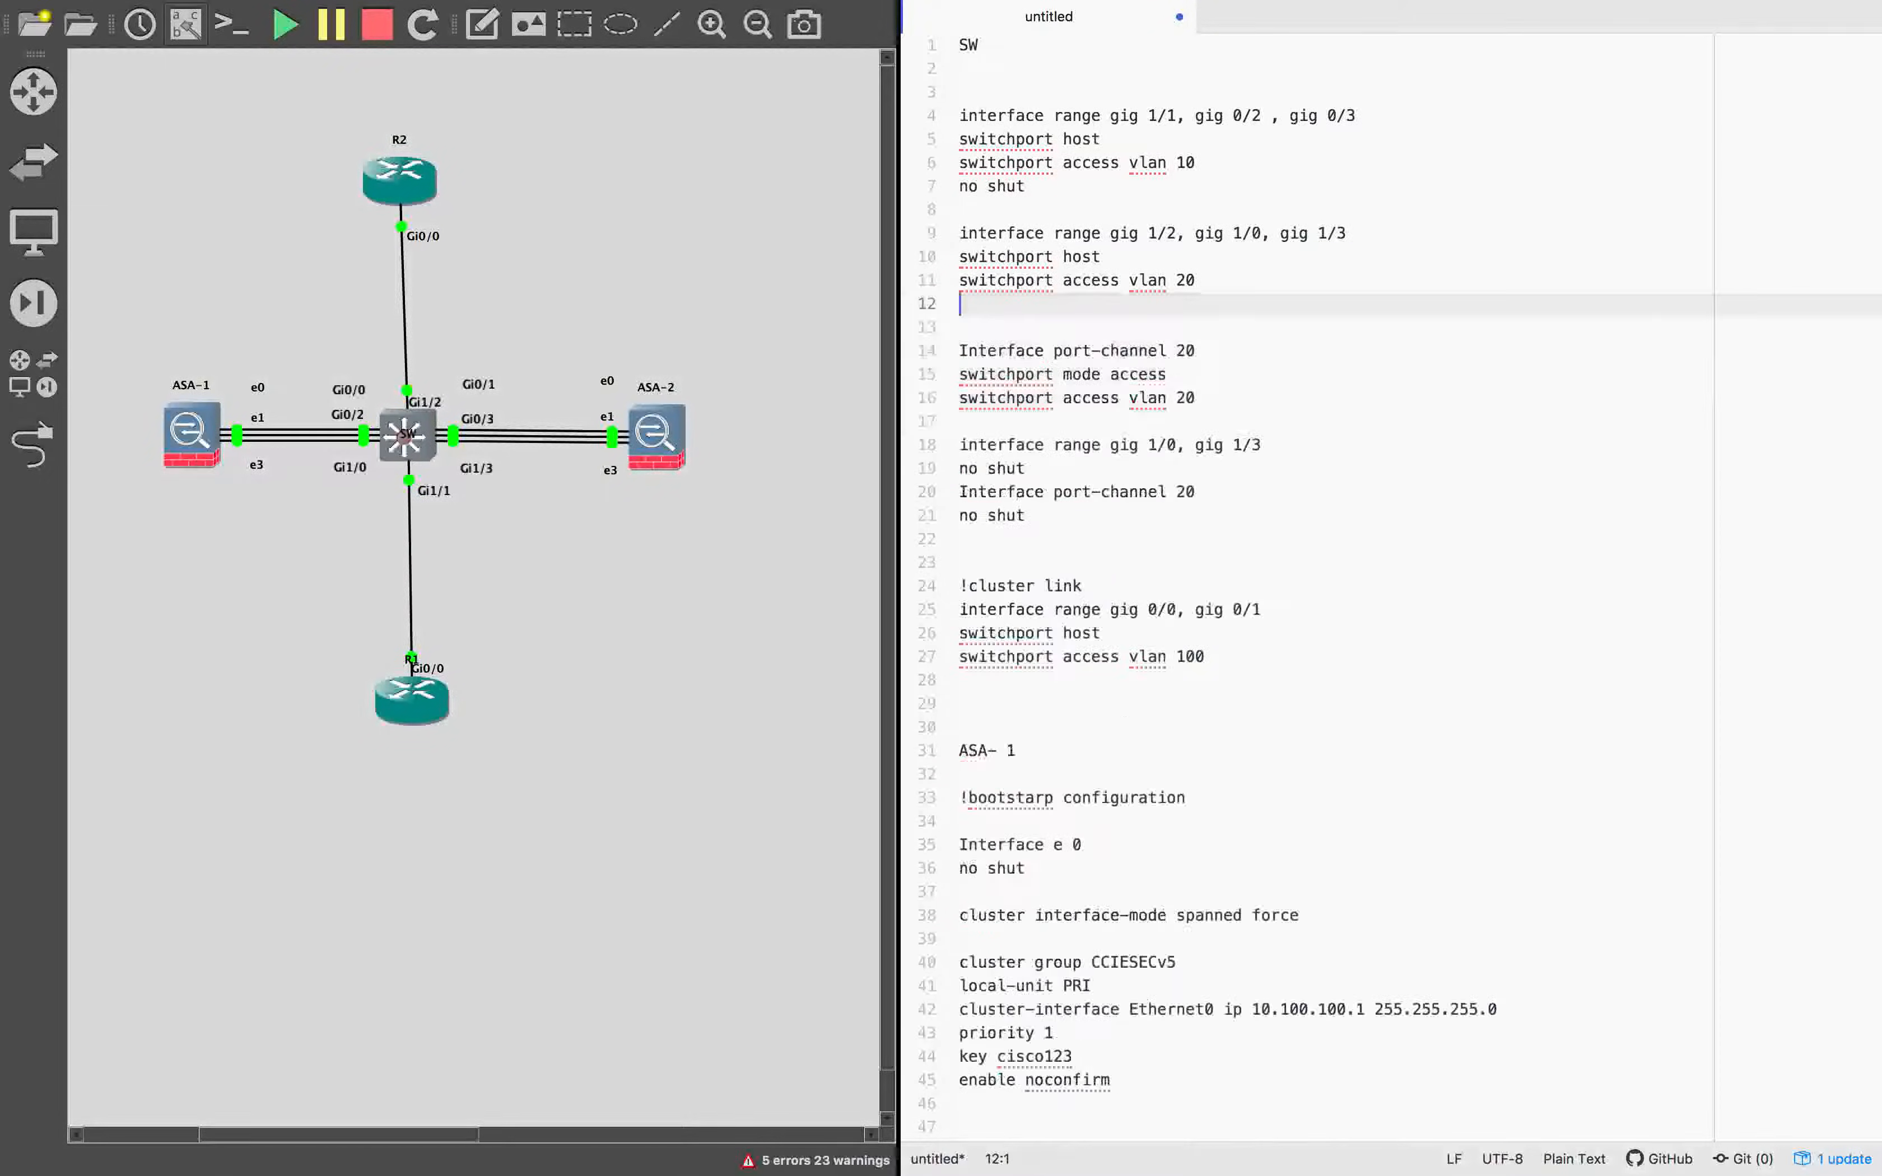
drag(1209, 401, 933, 305)
key(BackSpace)
drag(1209, 409, 928, 312)
key(BackSpace)
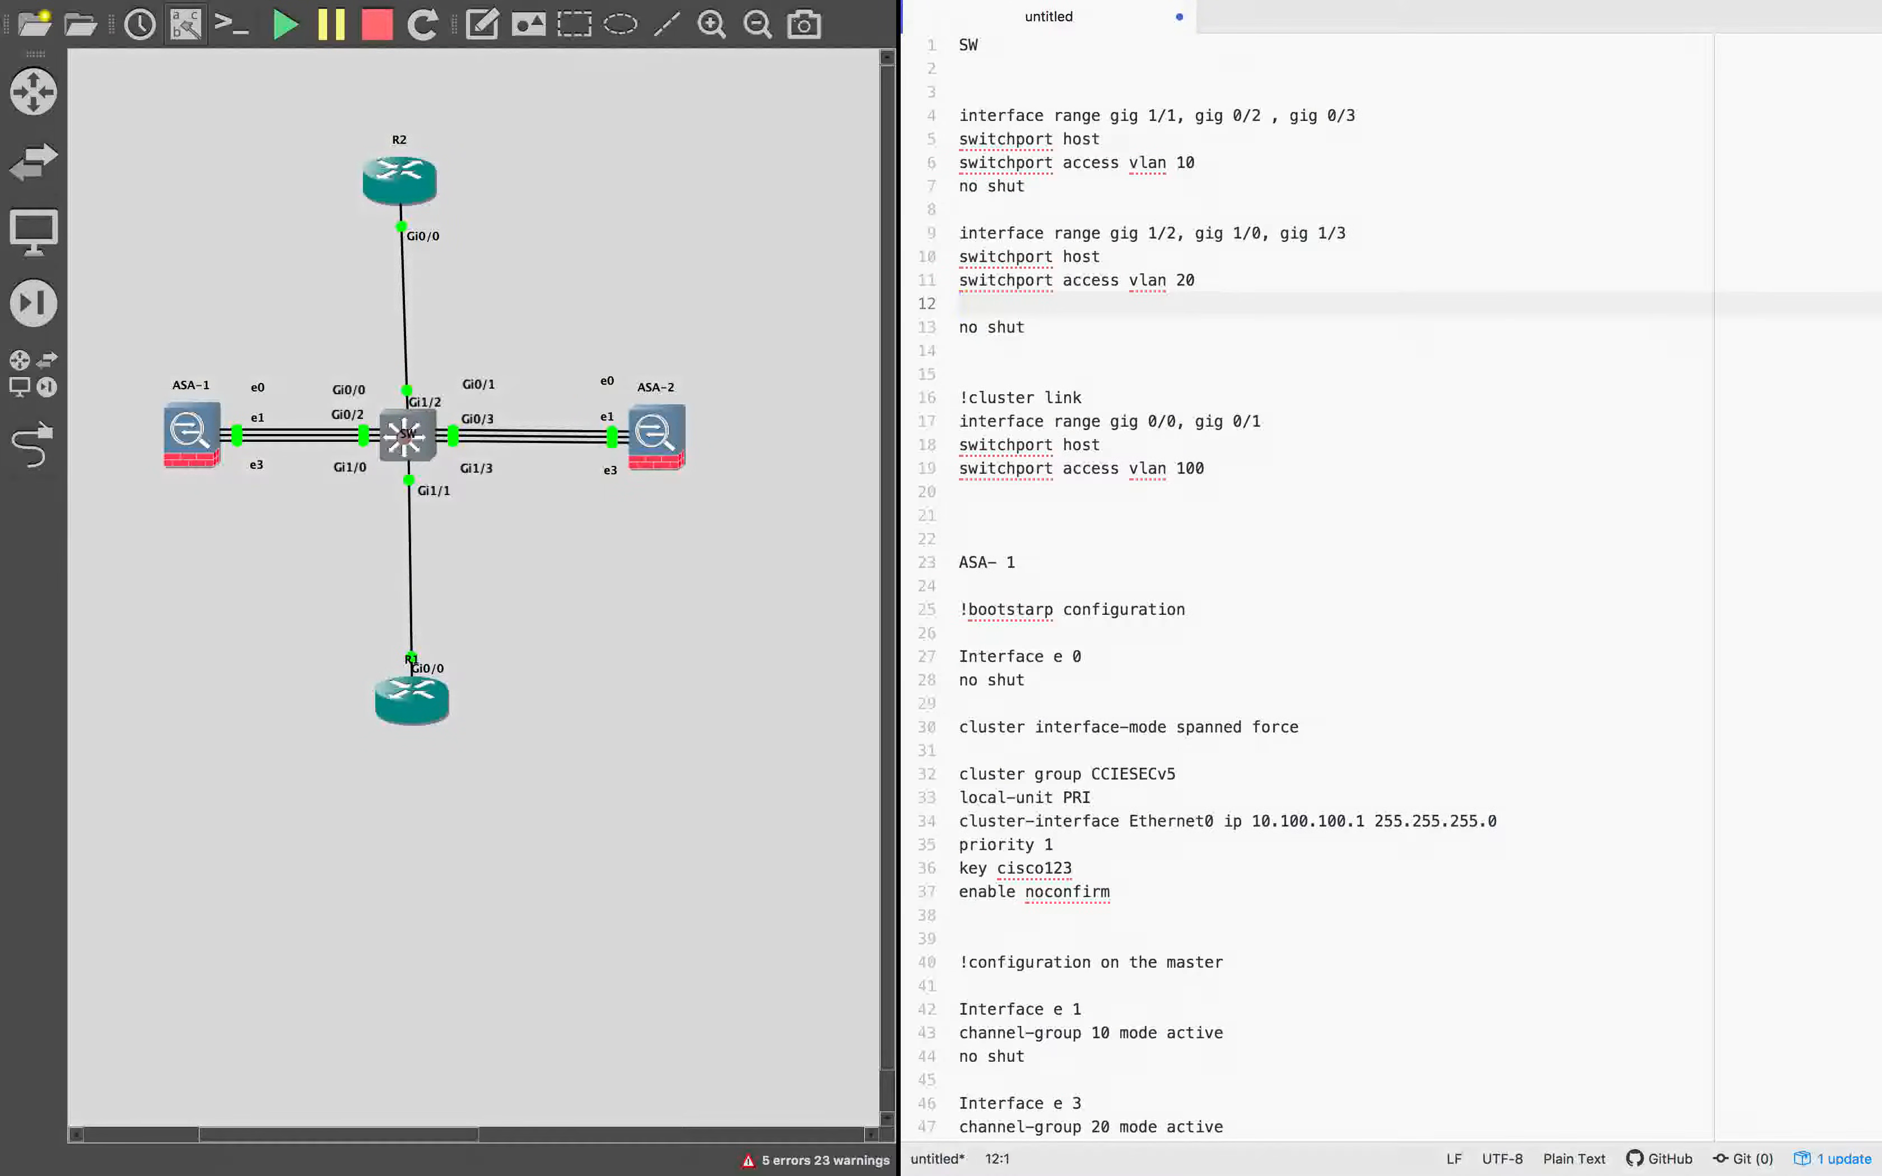
key(Delete)
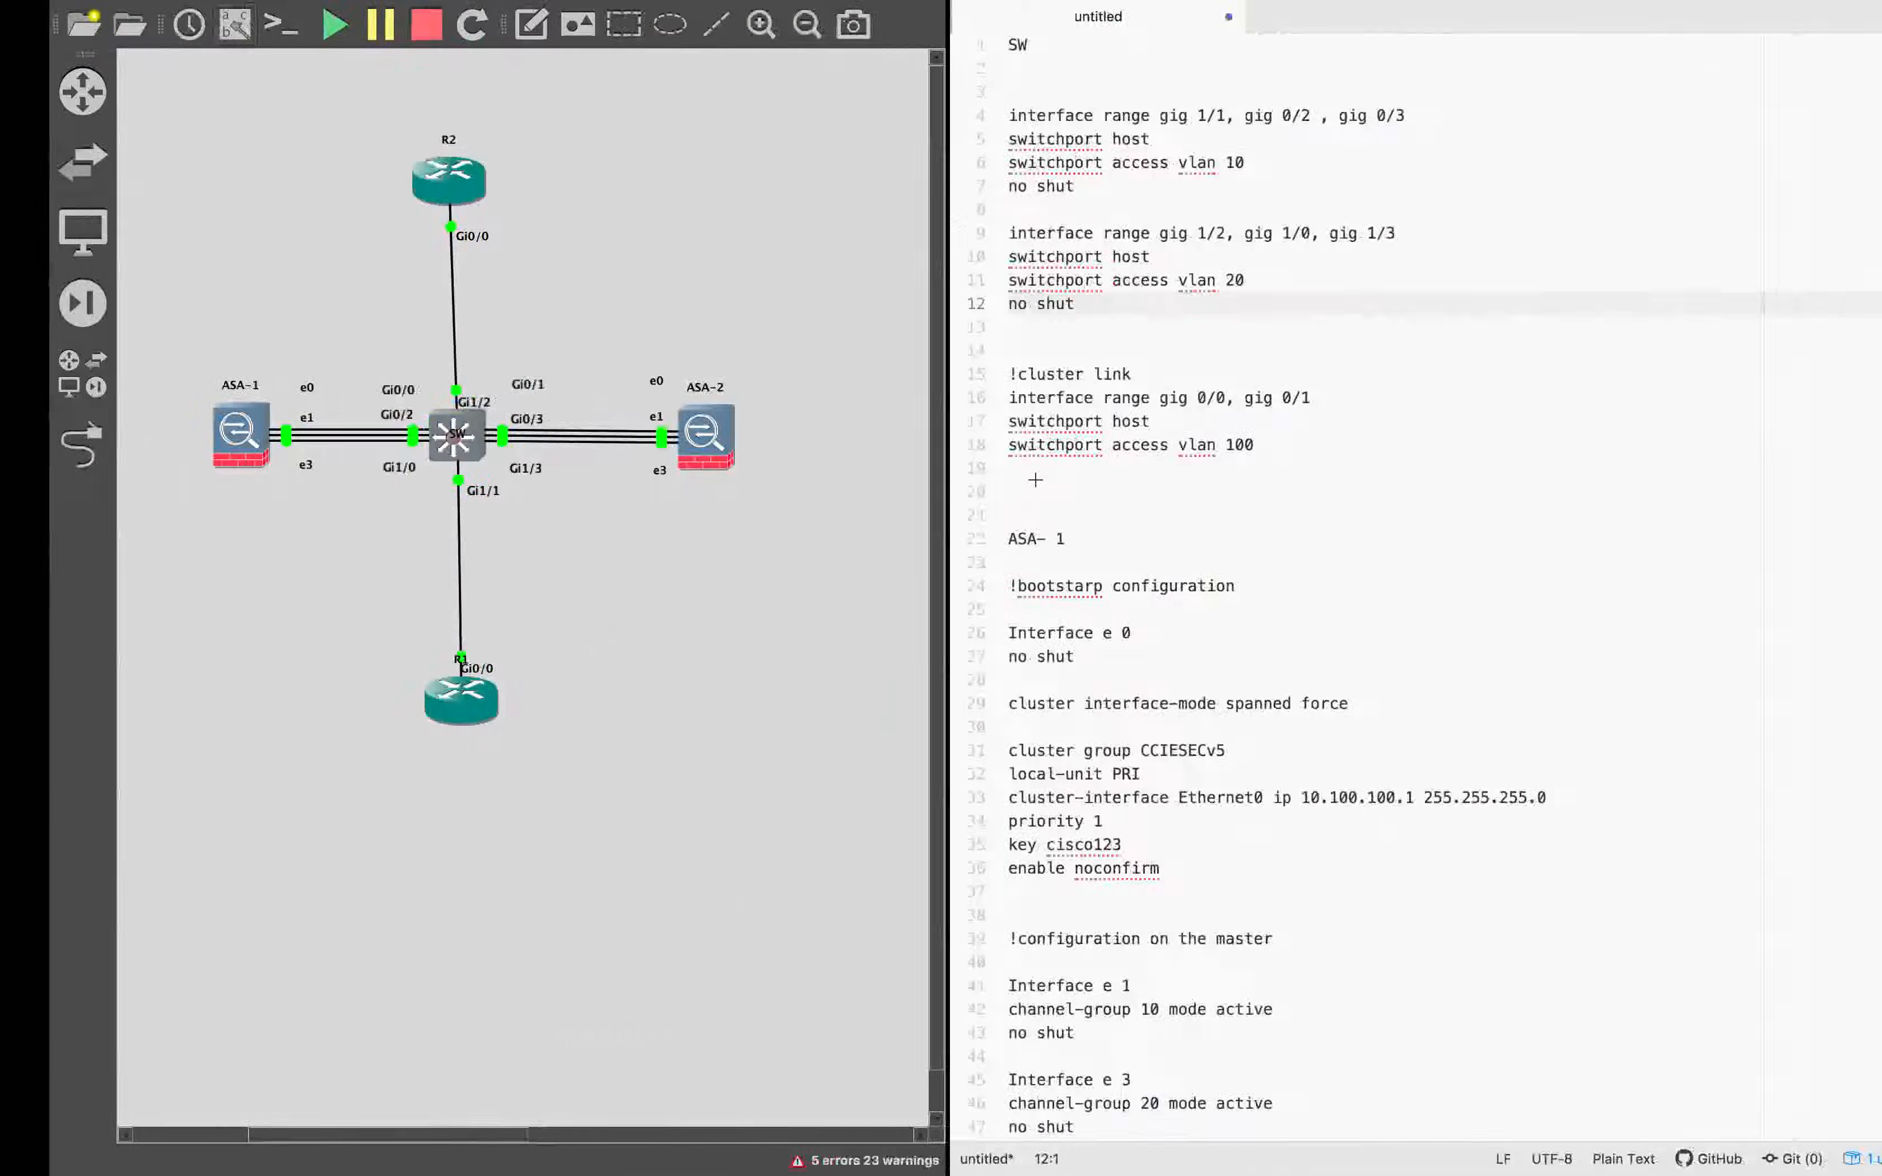
click(984, 355)
key(BackSpace)
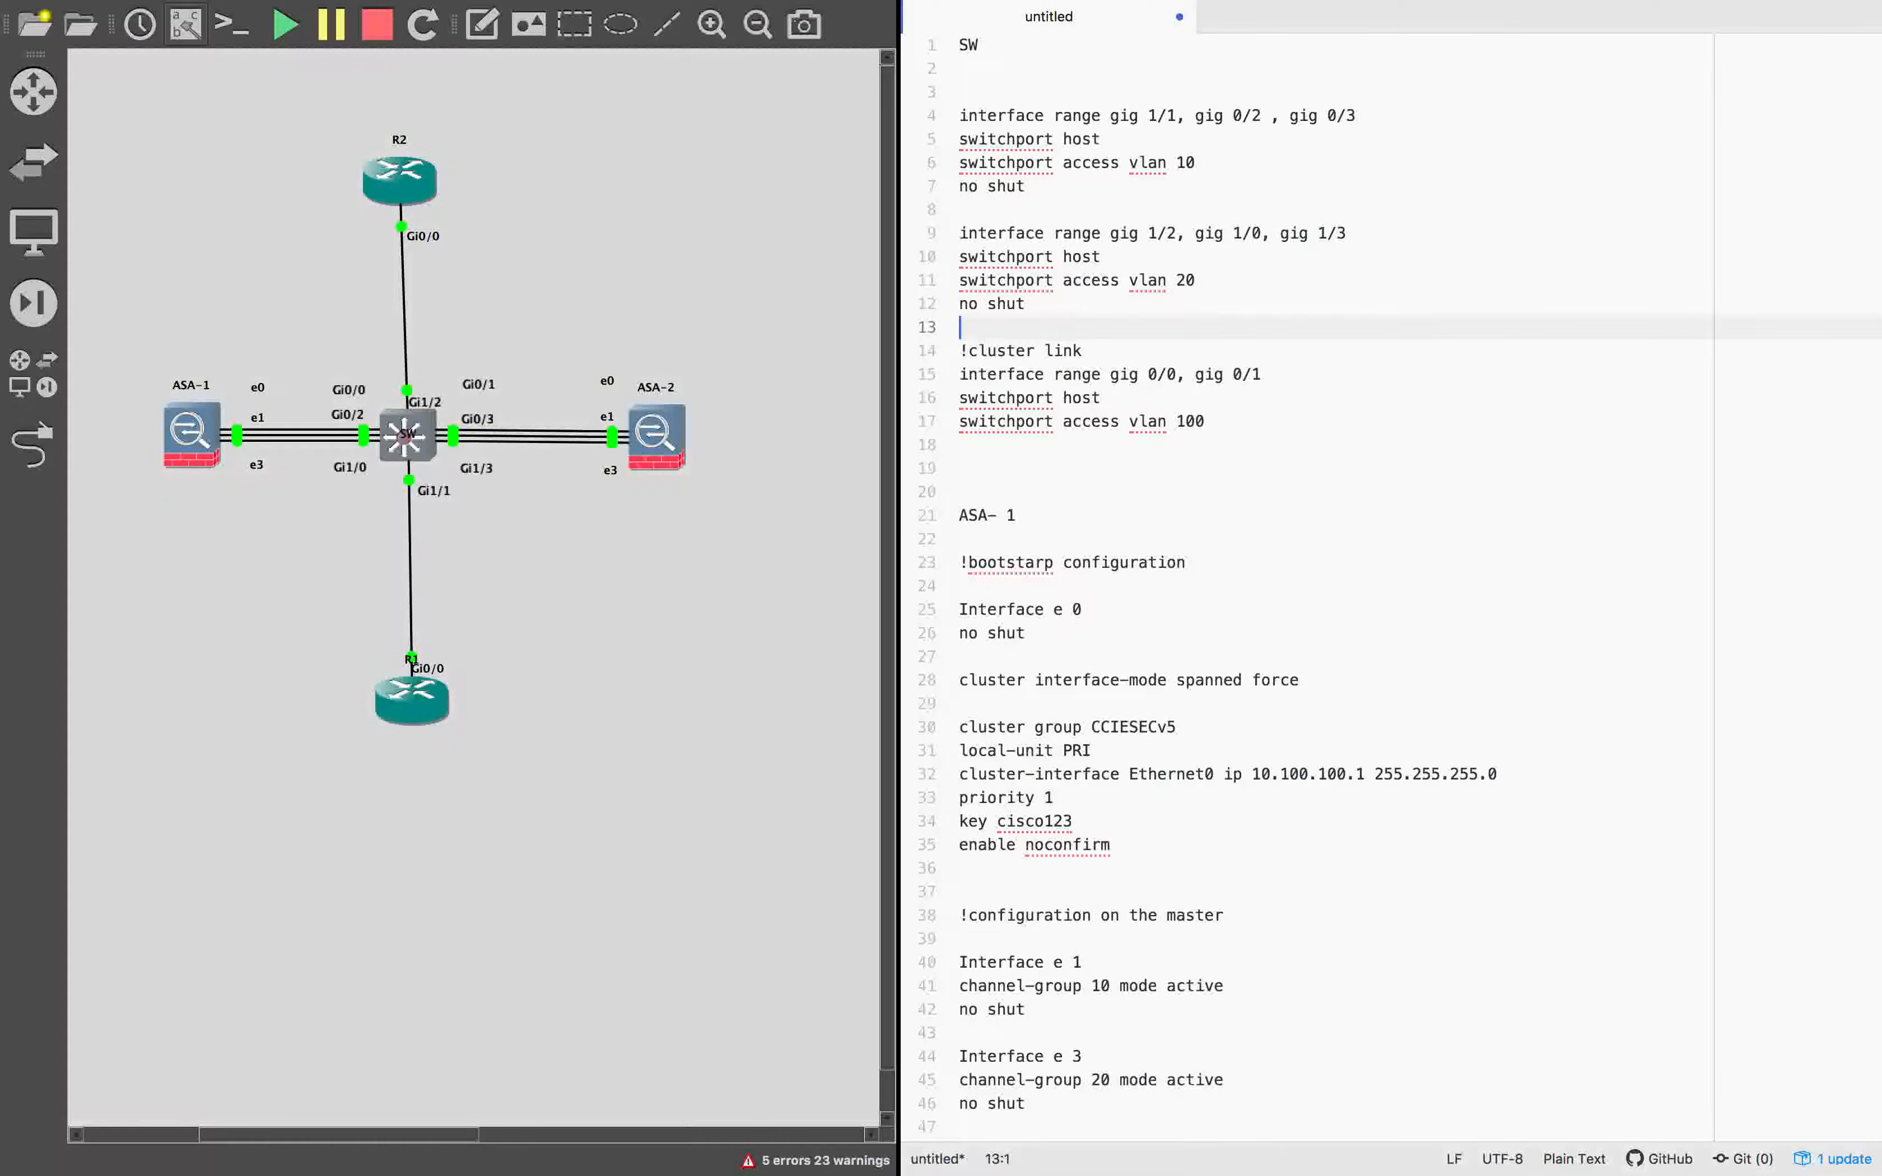
Copy the edited SW interface configuration, switch to the SW console session in SecureCRT and clear its screen.
drag(1259, 450, 845, 92)
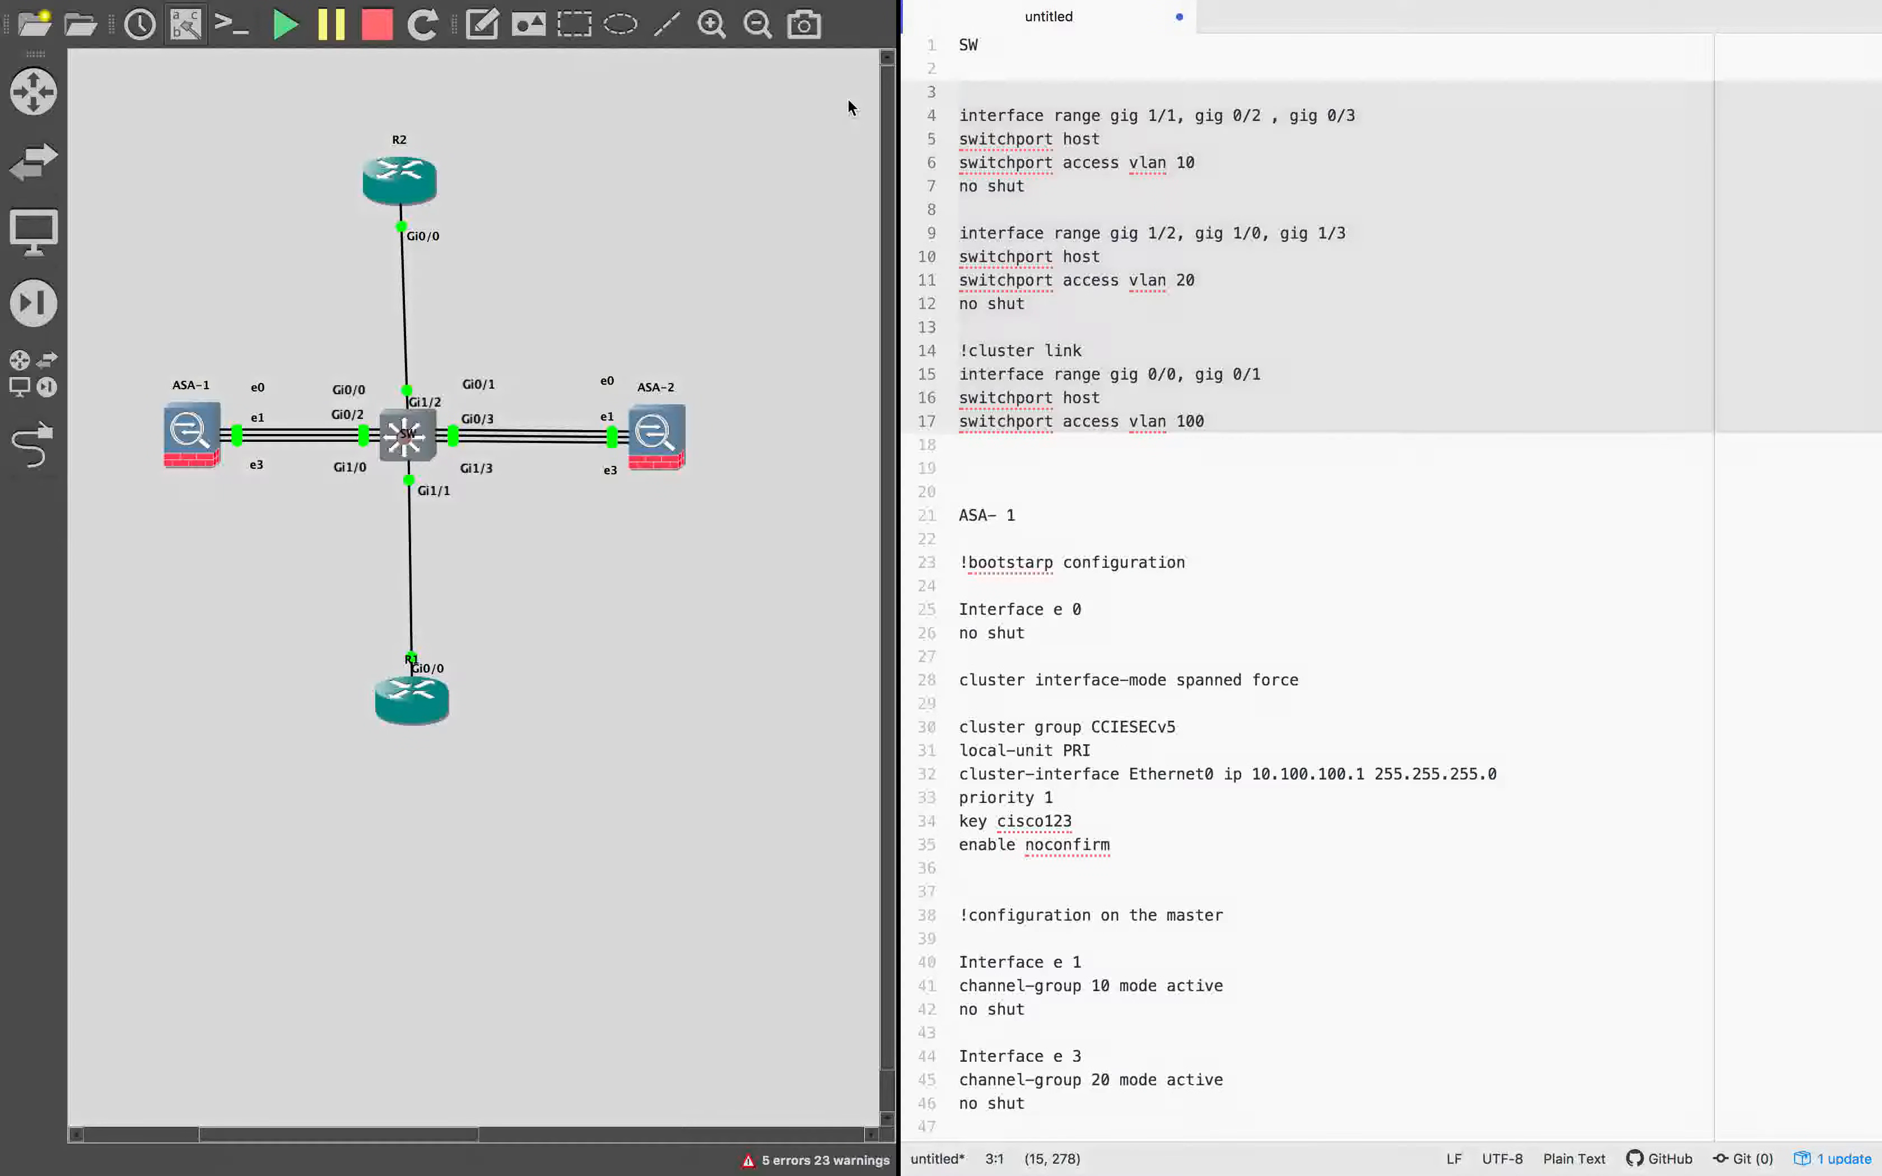
key(ctrl+Right)
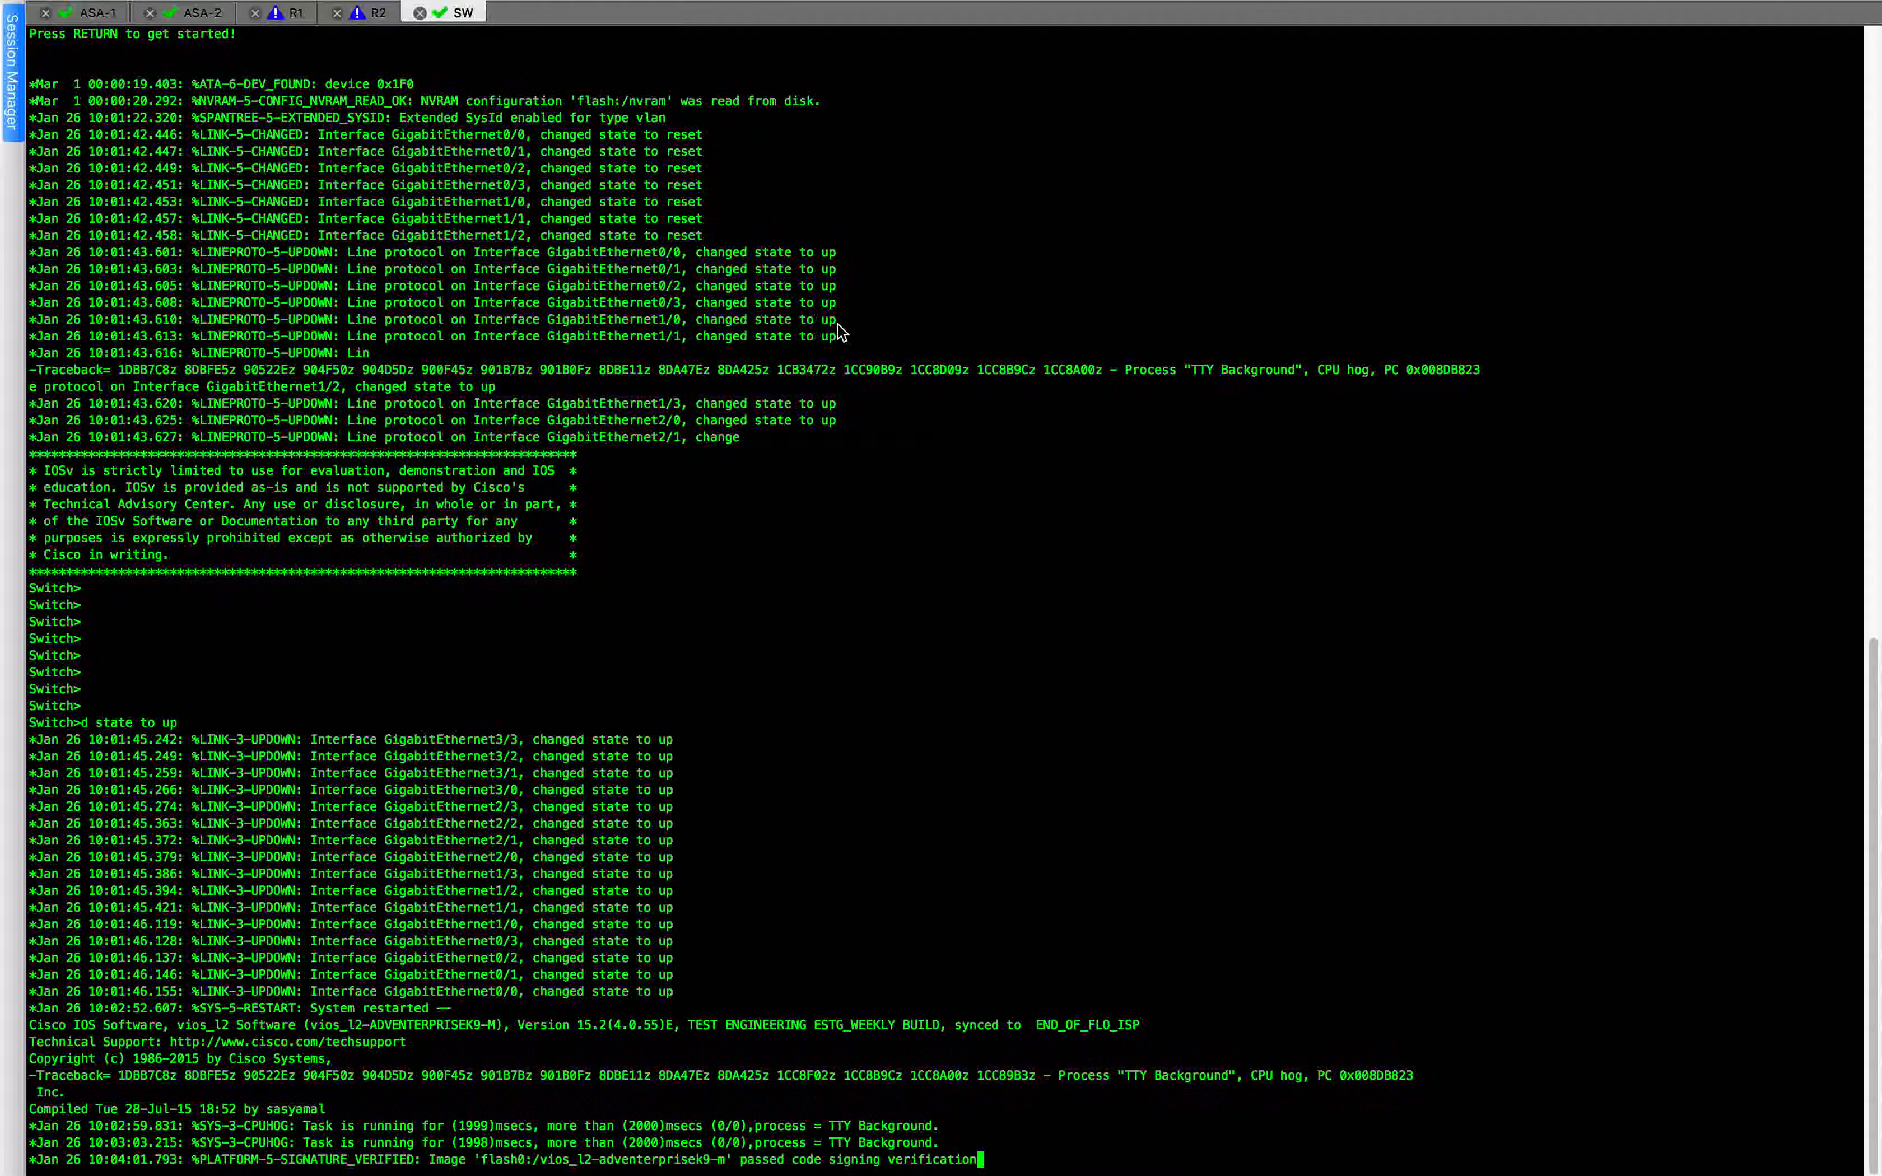
key(Return)
key(Return)
key(Return)
click(232, 11)
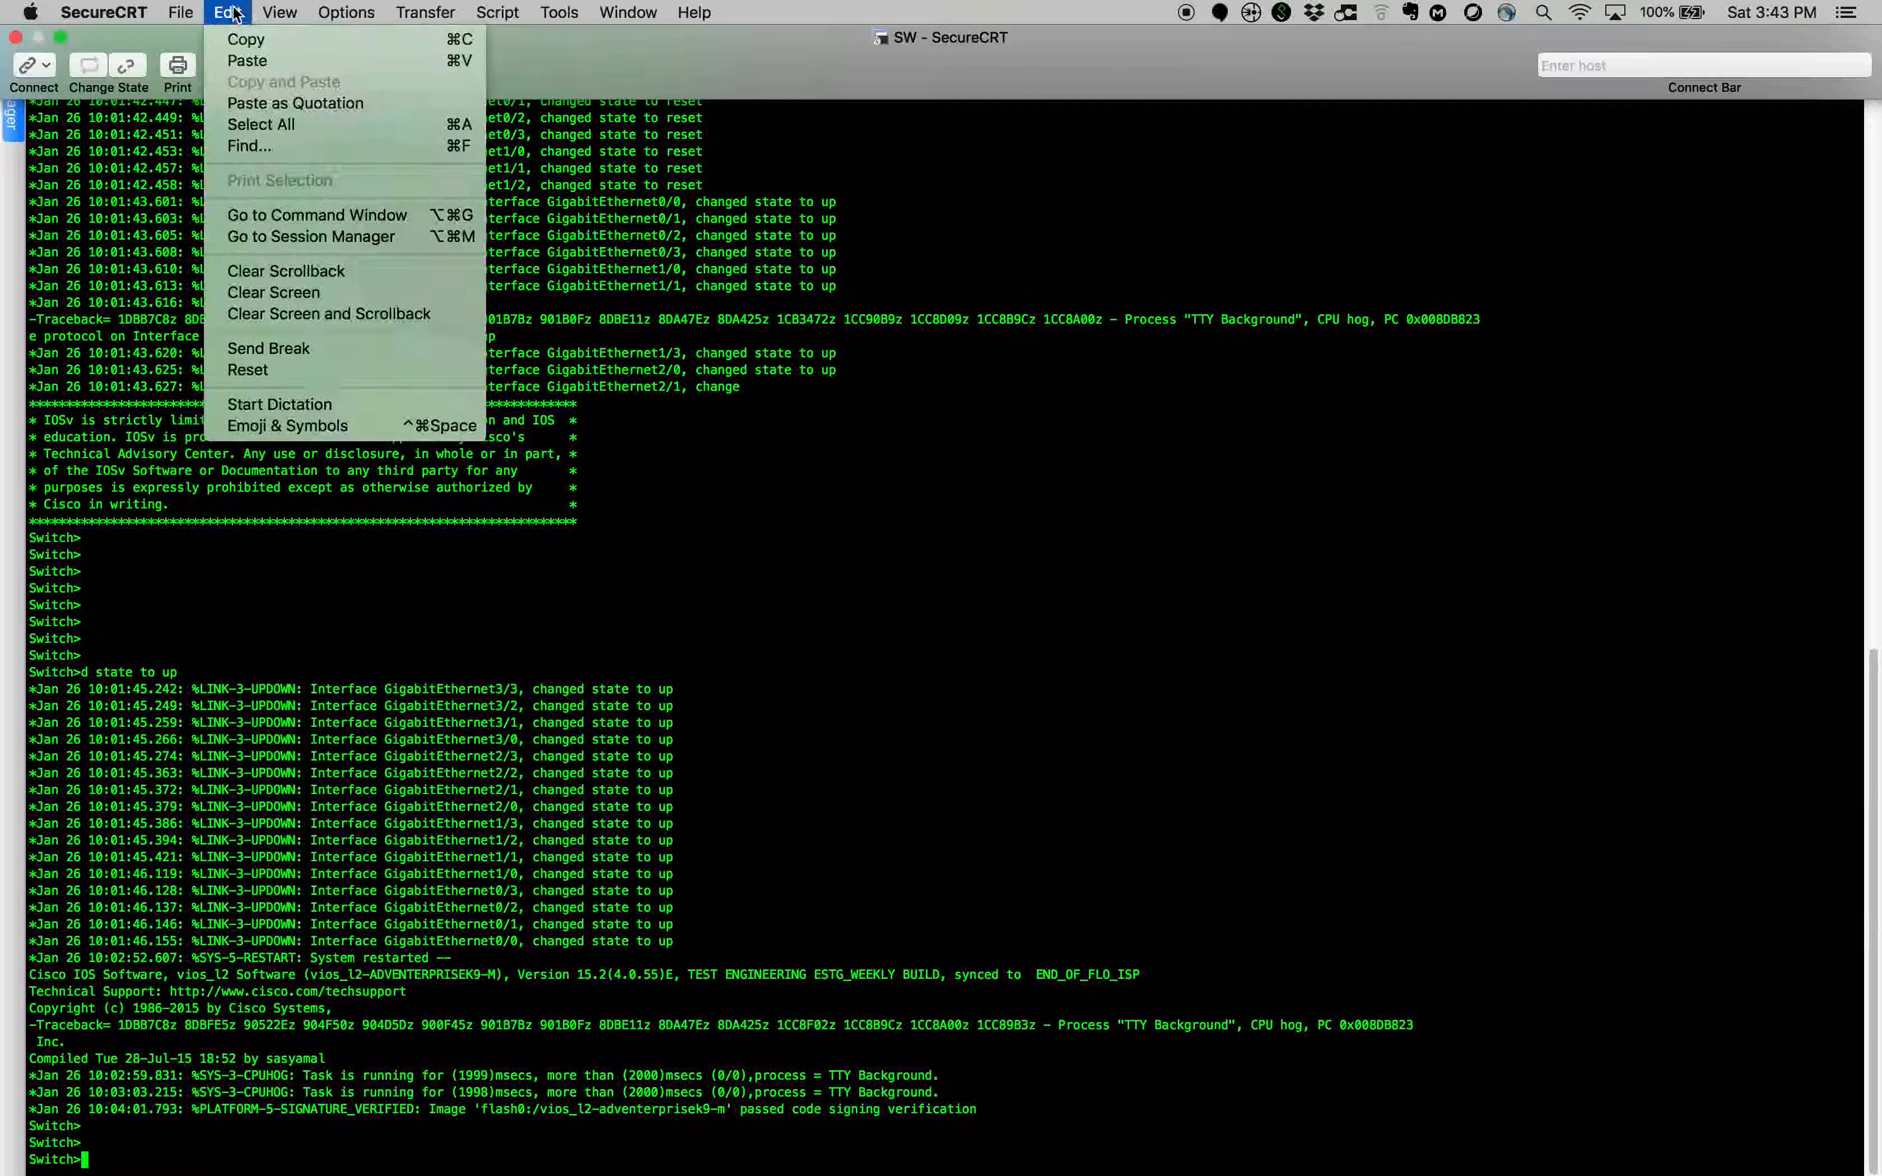
click(291, 294)
Enter global configuration mode on the switch with en and conf t, and paste the copied interface commands for VLANs 10, 20 and 100.
key(Return)
key(Return)
text(en)
key(Return)
key(Return)
text(conf t)
key(Return)
key(super+v)
key(Return)
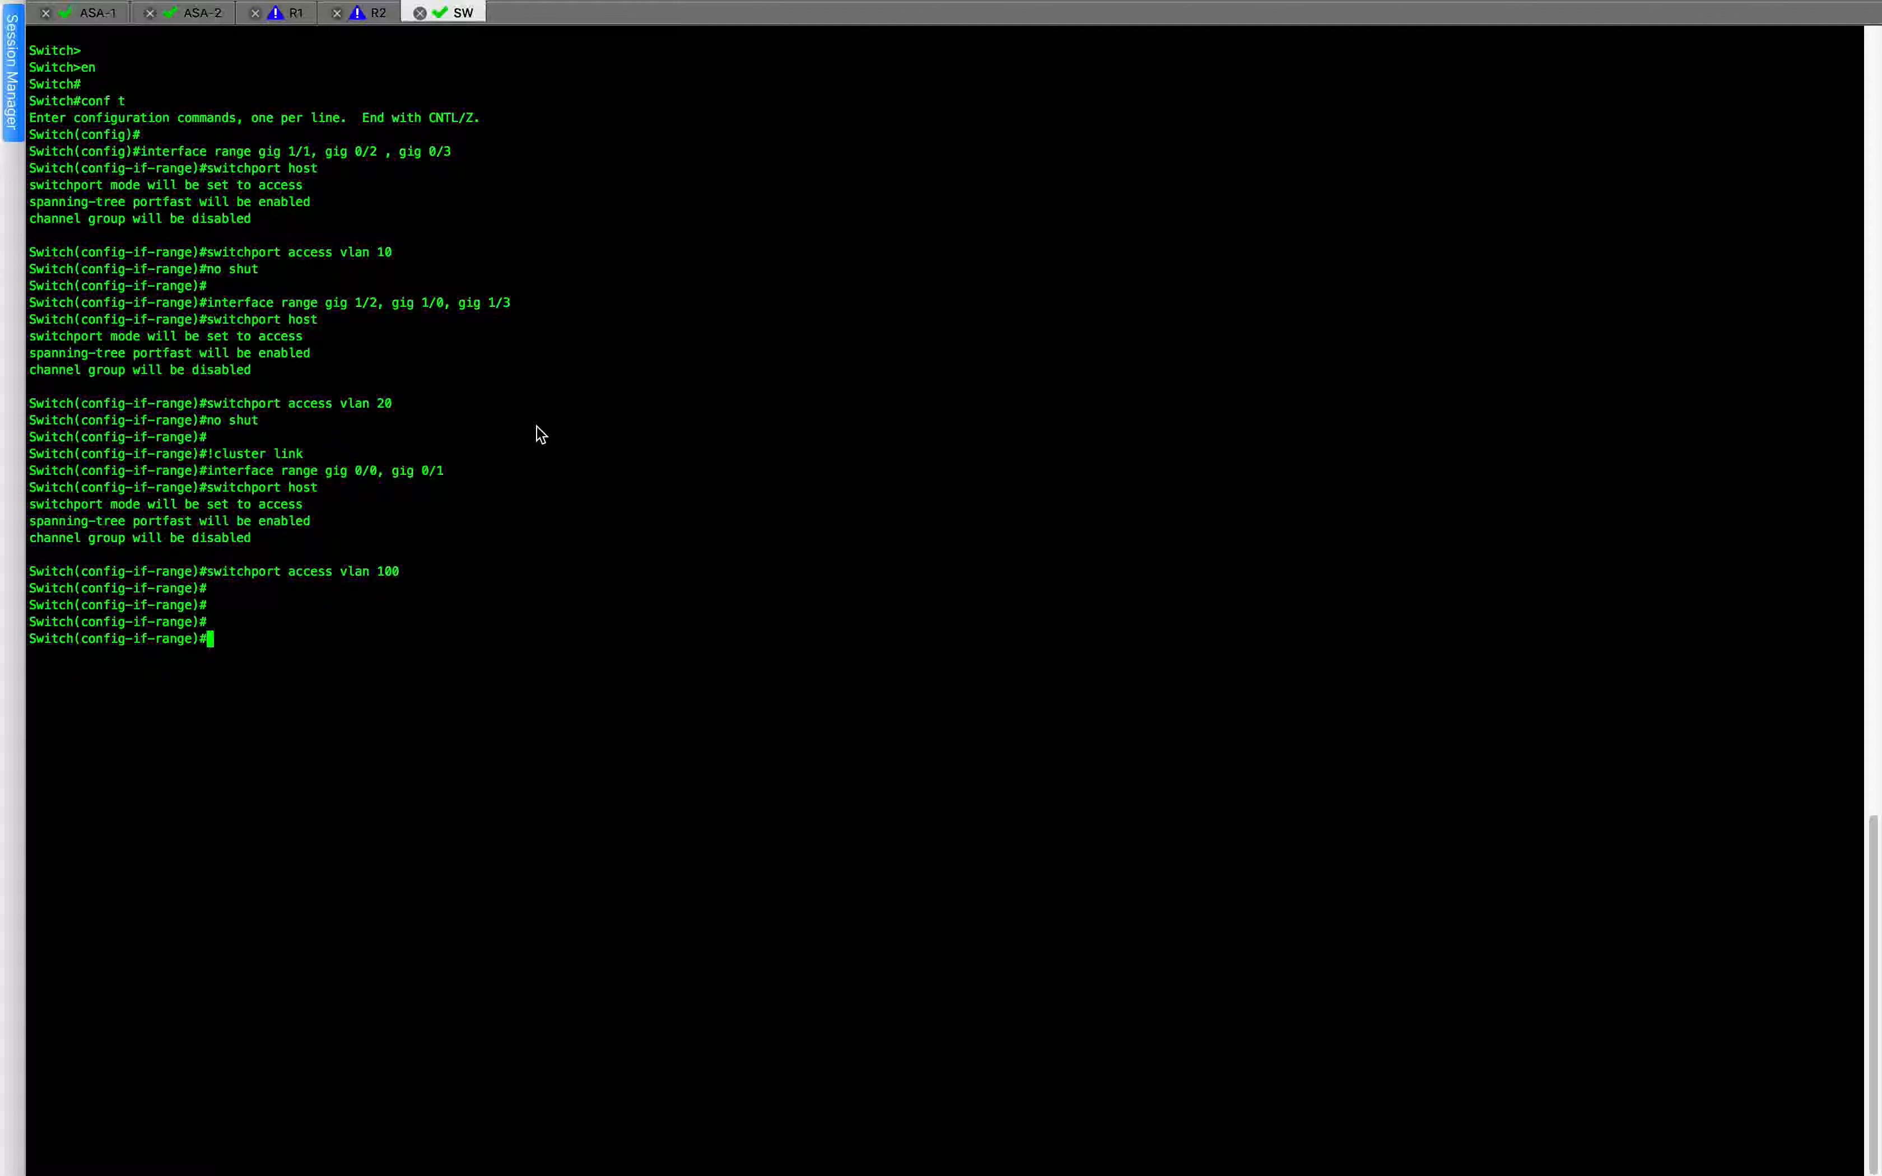
Switch back to the topology, move the Gi0/0 labels of R1 and R2 clear of their links, and postpone the Webex update.
key(ctrl+Left)
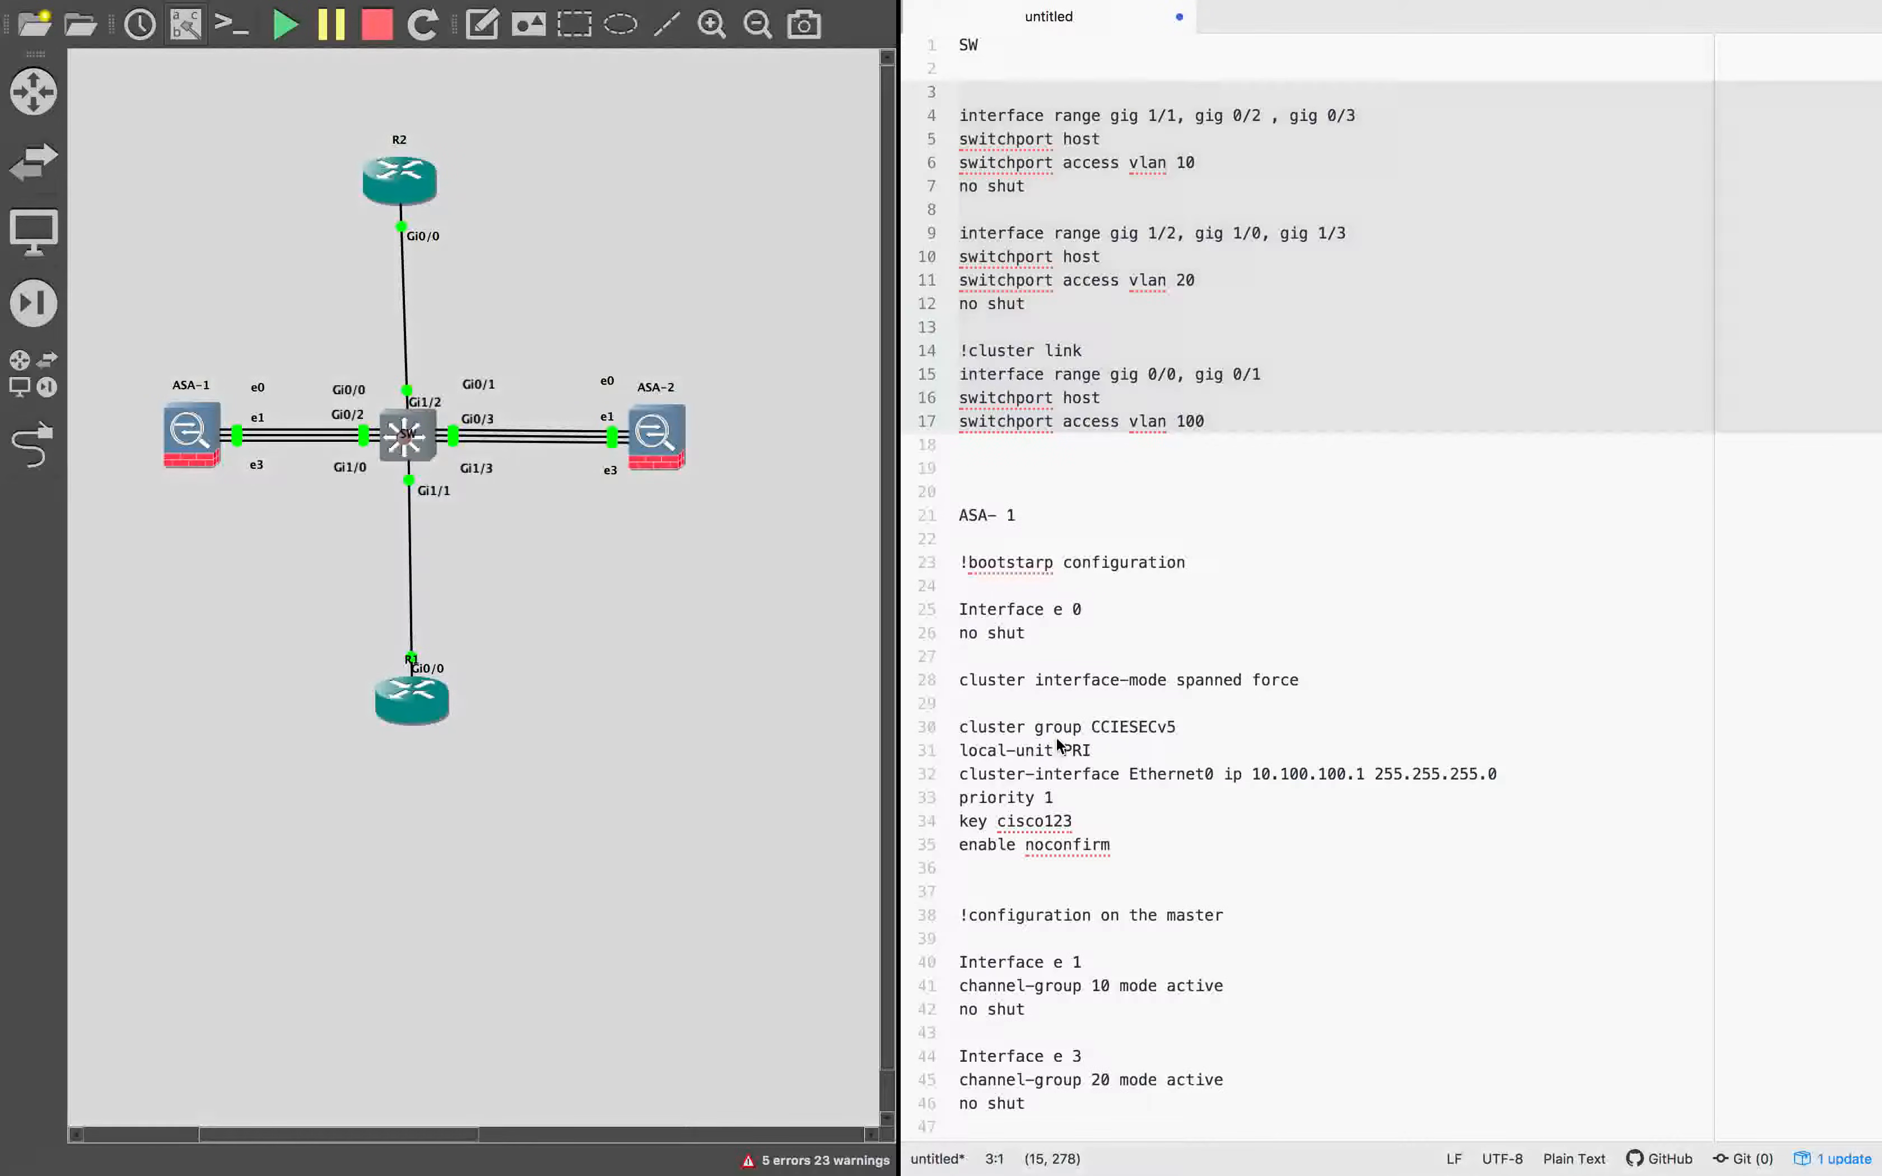
scroll(1243, 773, down, 20)
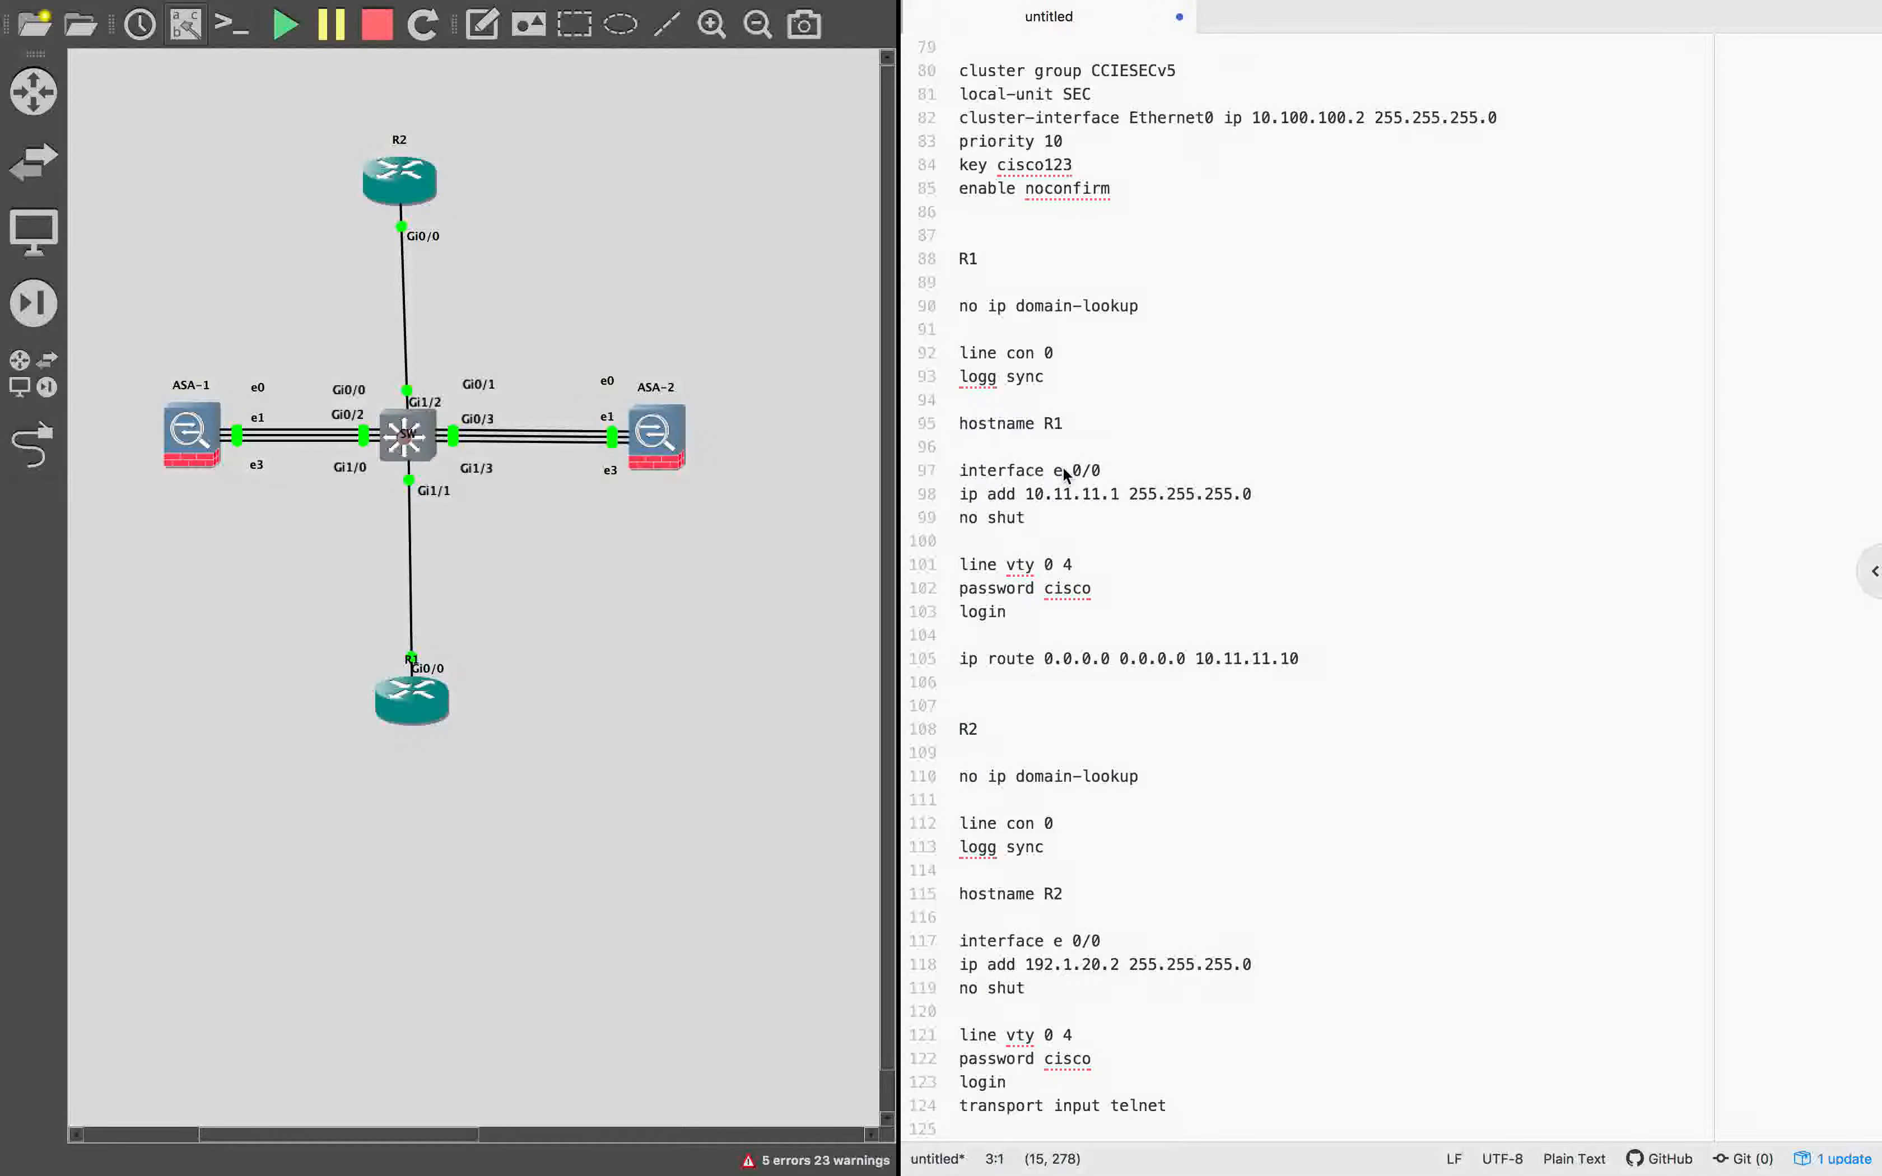
drag(428, 667, 430, 611)
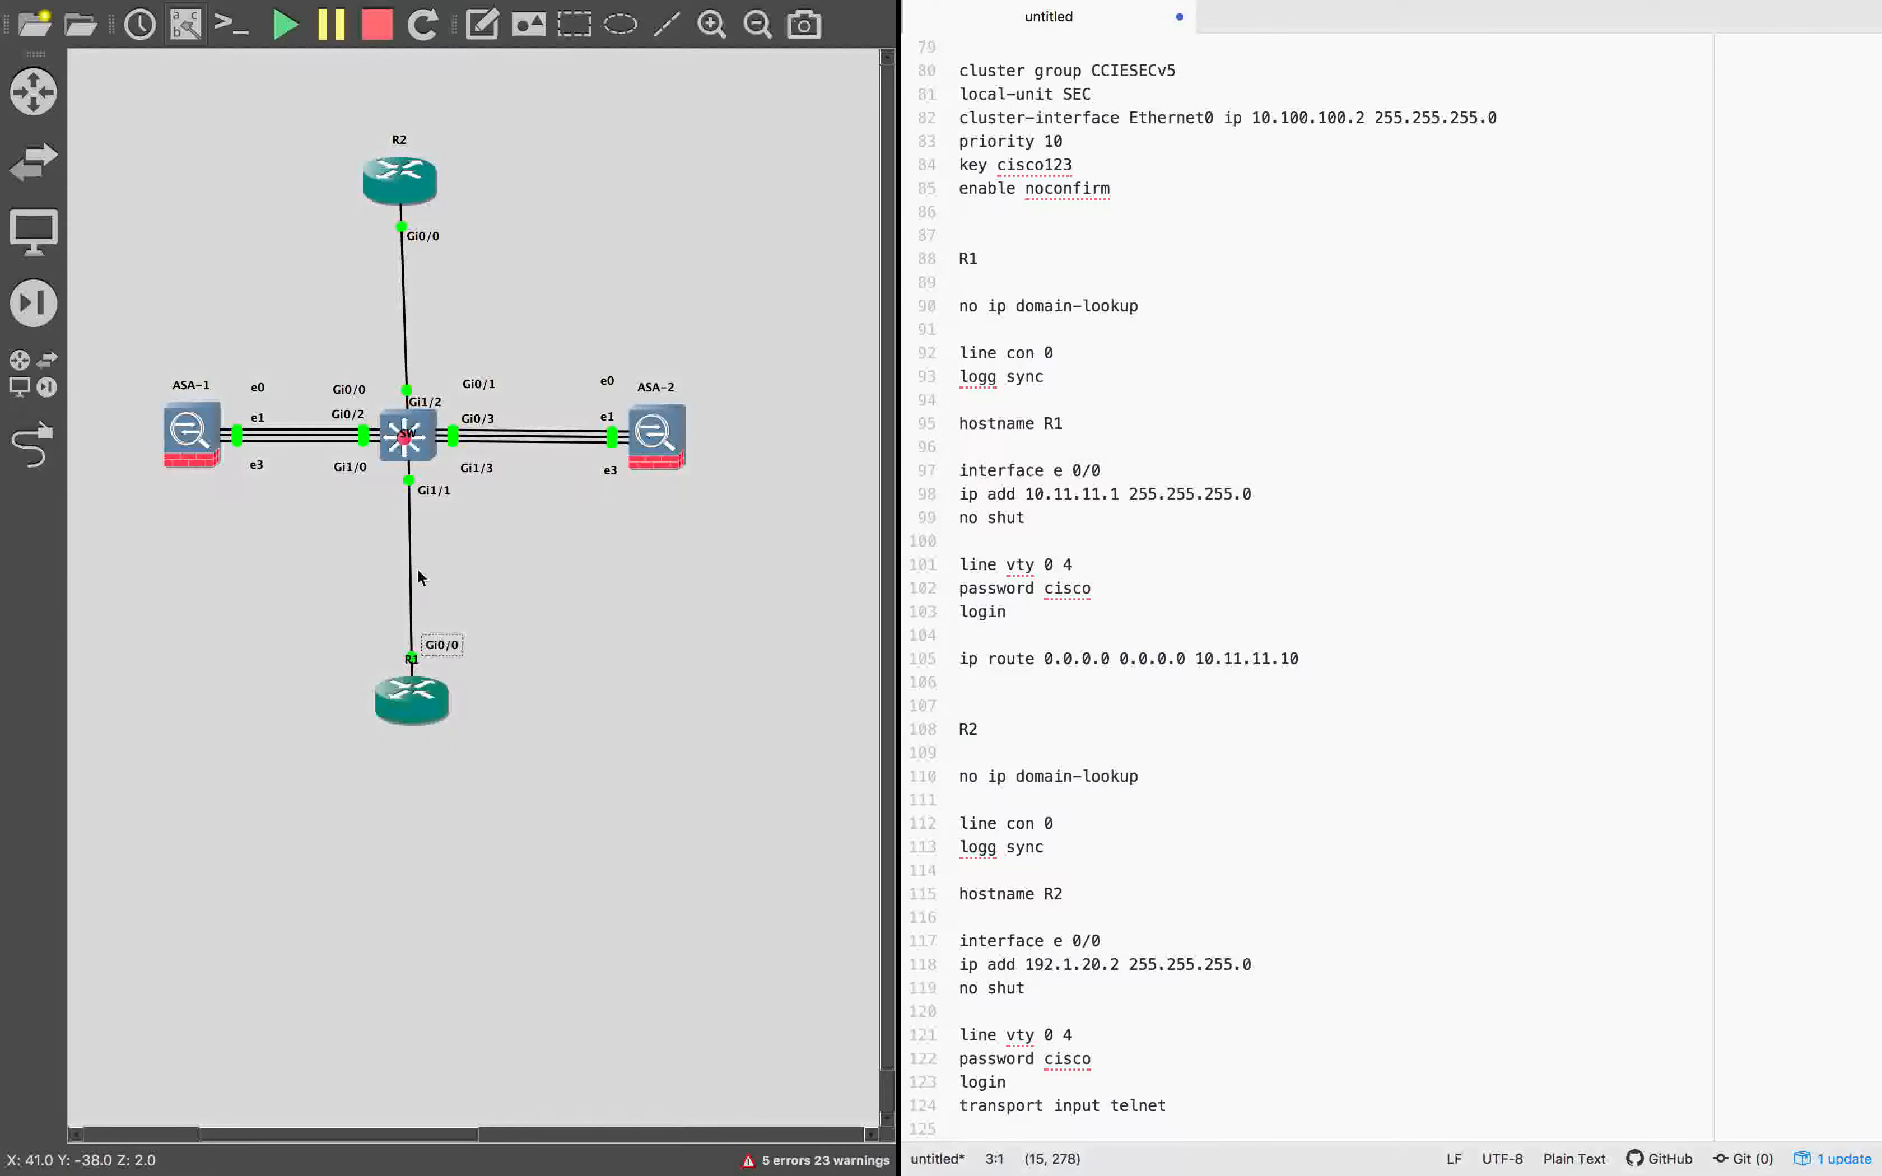
drag(422, 236, 444, 236)
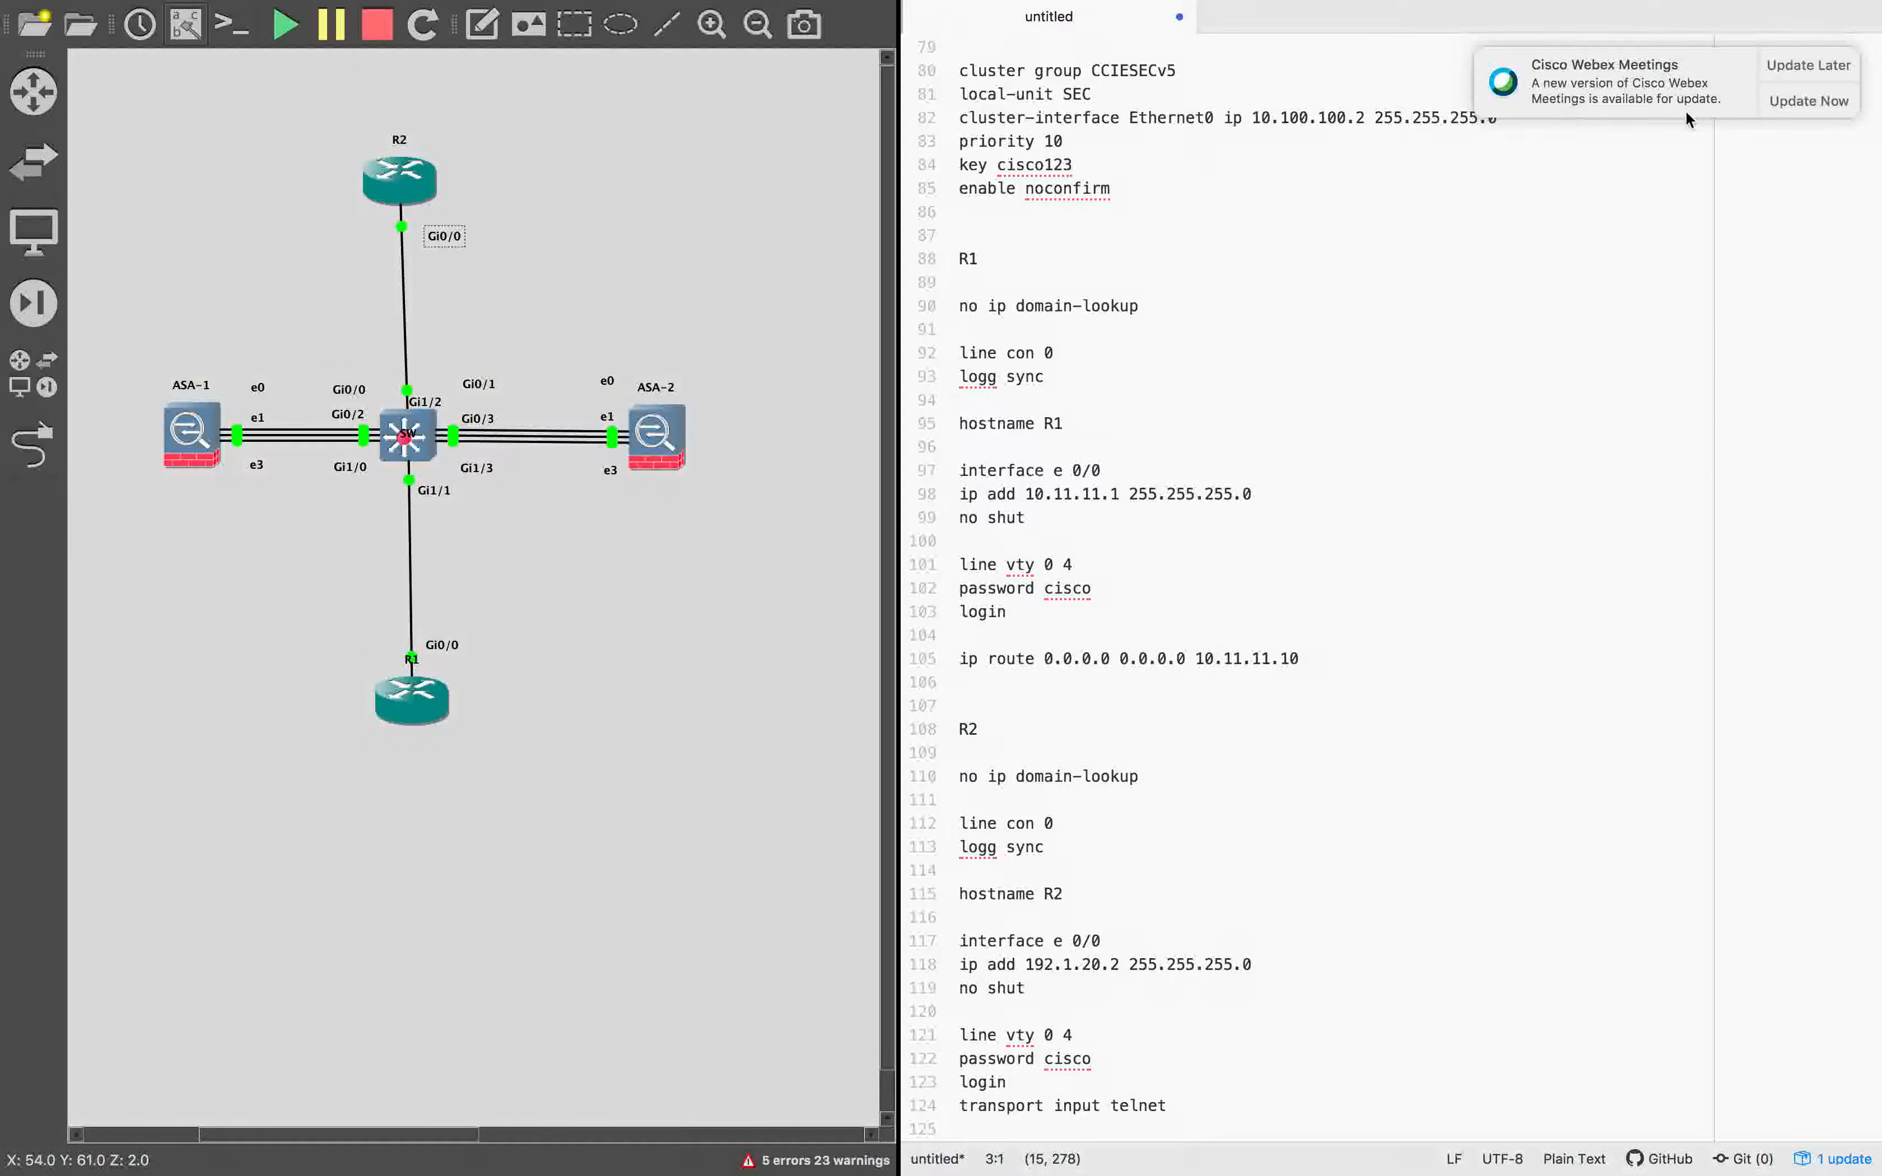
click(1792, 61)
click(725, 280)
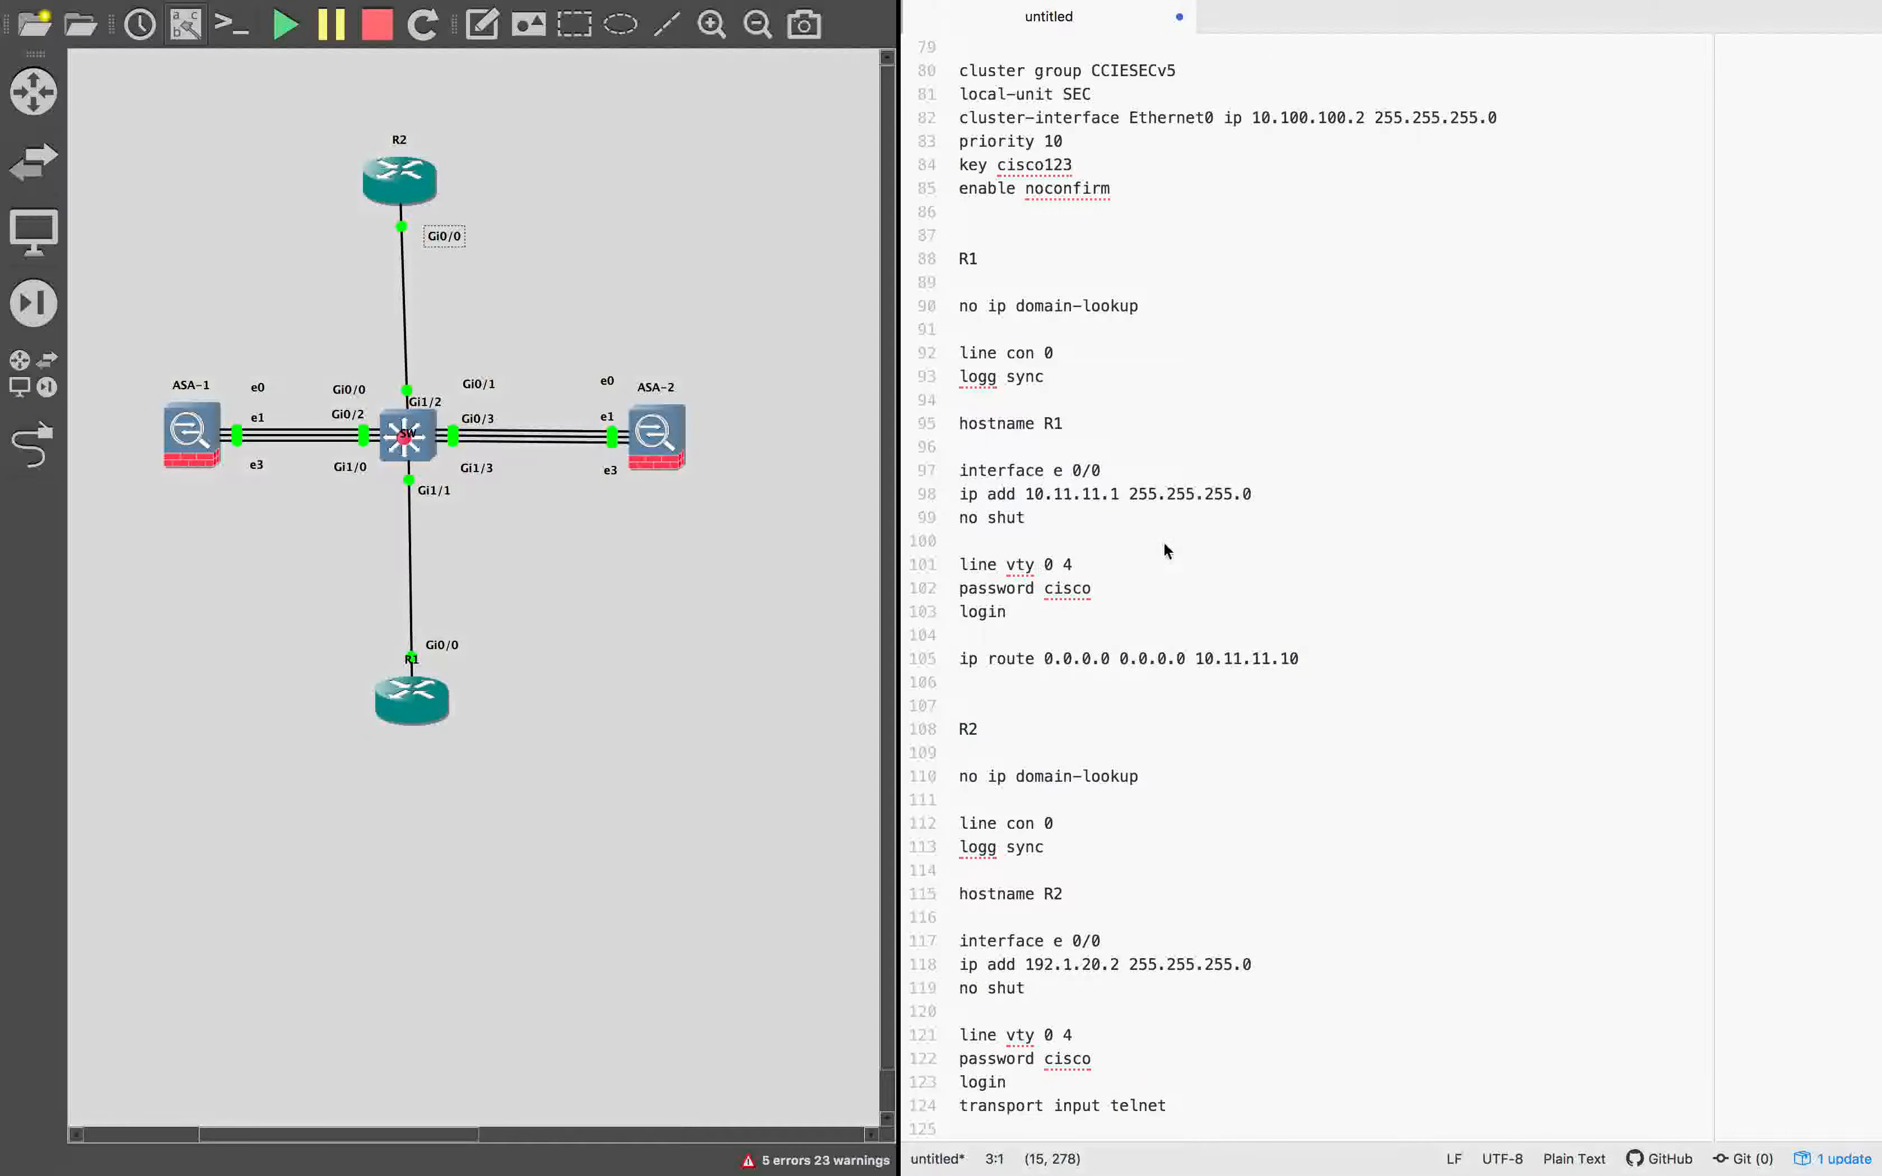
Change the interface e 0/0 lines to interface gig 0/0 in both the R1 and R2 configurations.
click(1059, 470)
key(BackSpace)
text(gig)
click(1065, 942)
key(BackSpace)
text(gig)
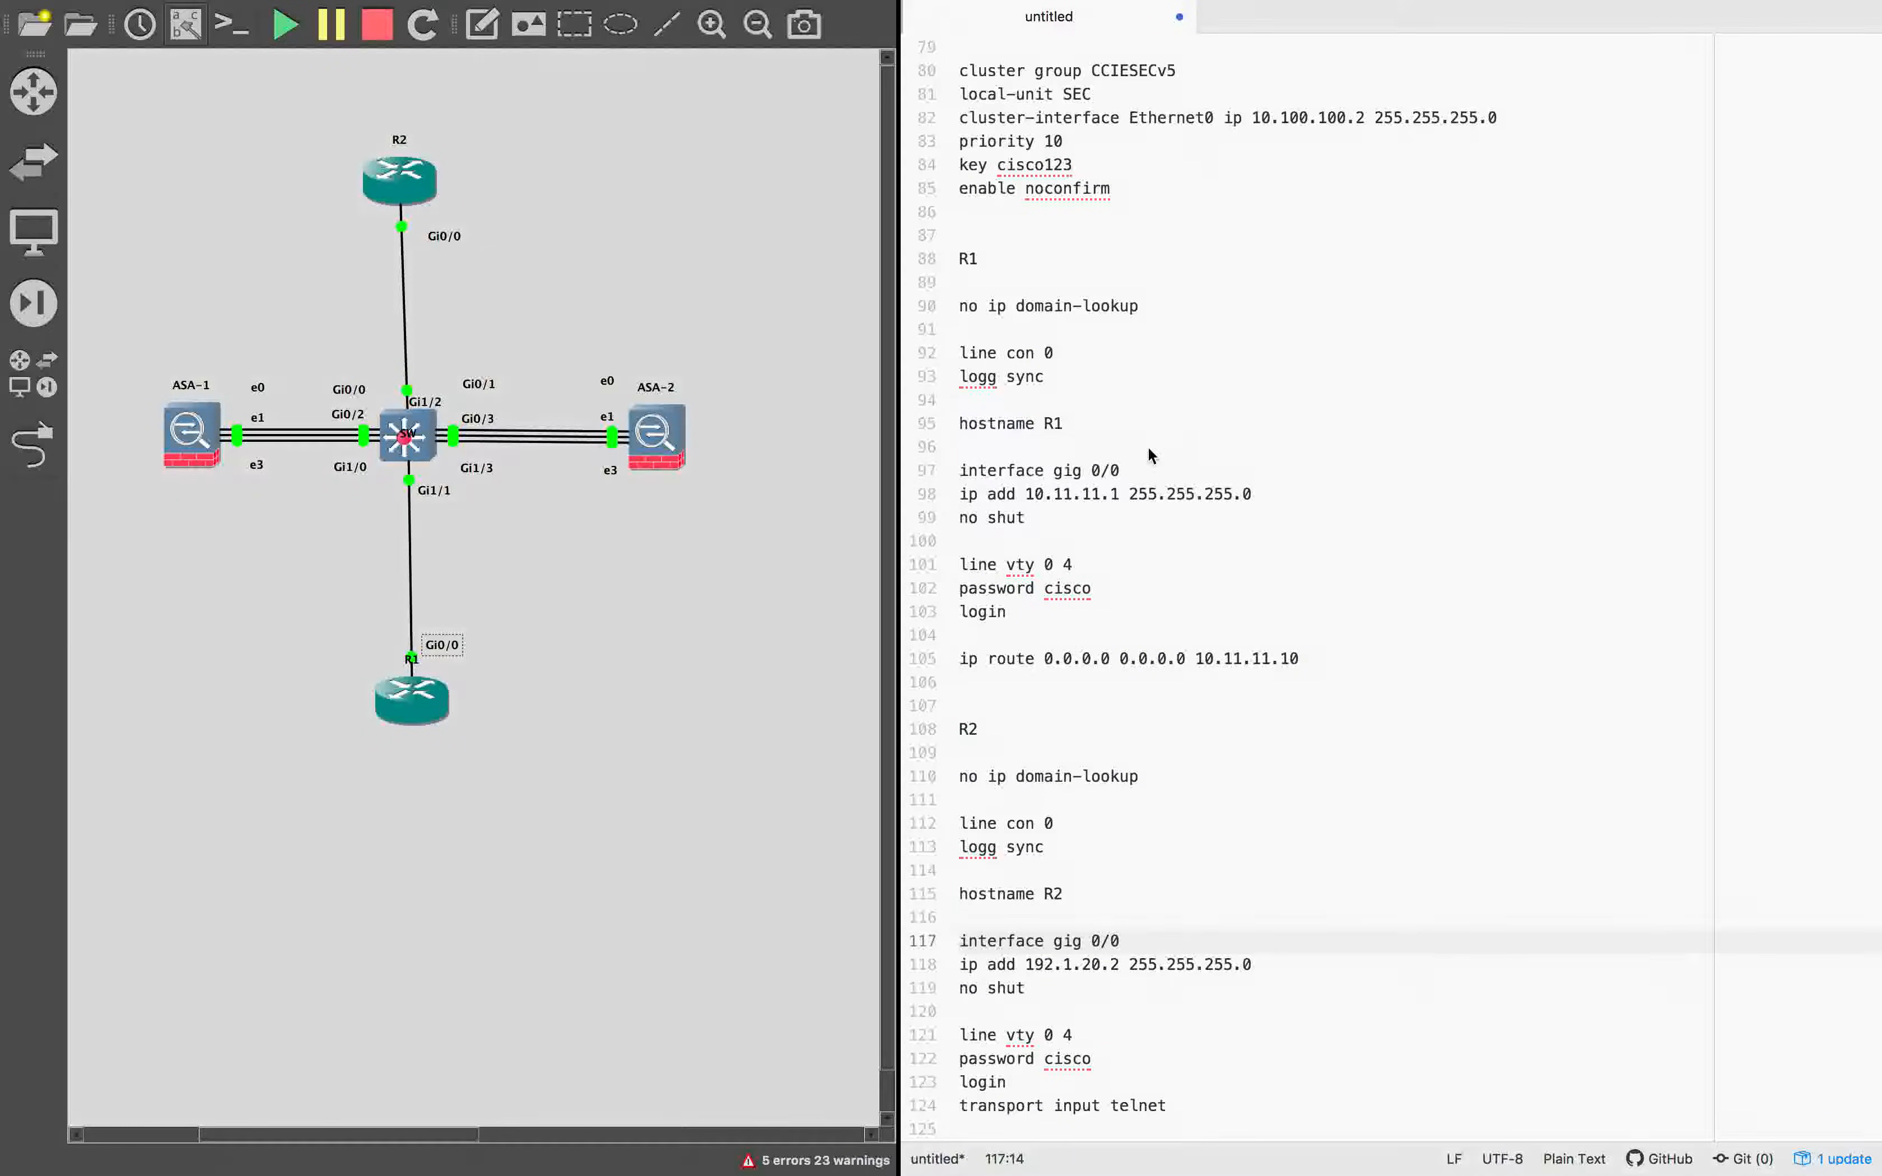
Insert an interface lo0 block with ip address 1.1.1.1 255.255.255.0 and no shut after R1's gig 0/0 block.
click(1124, 518)
click(1089, 541)
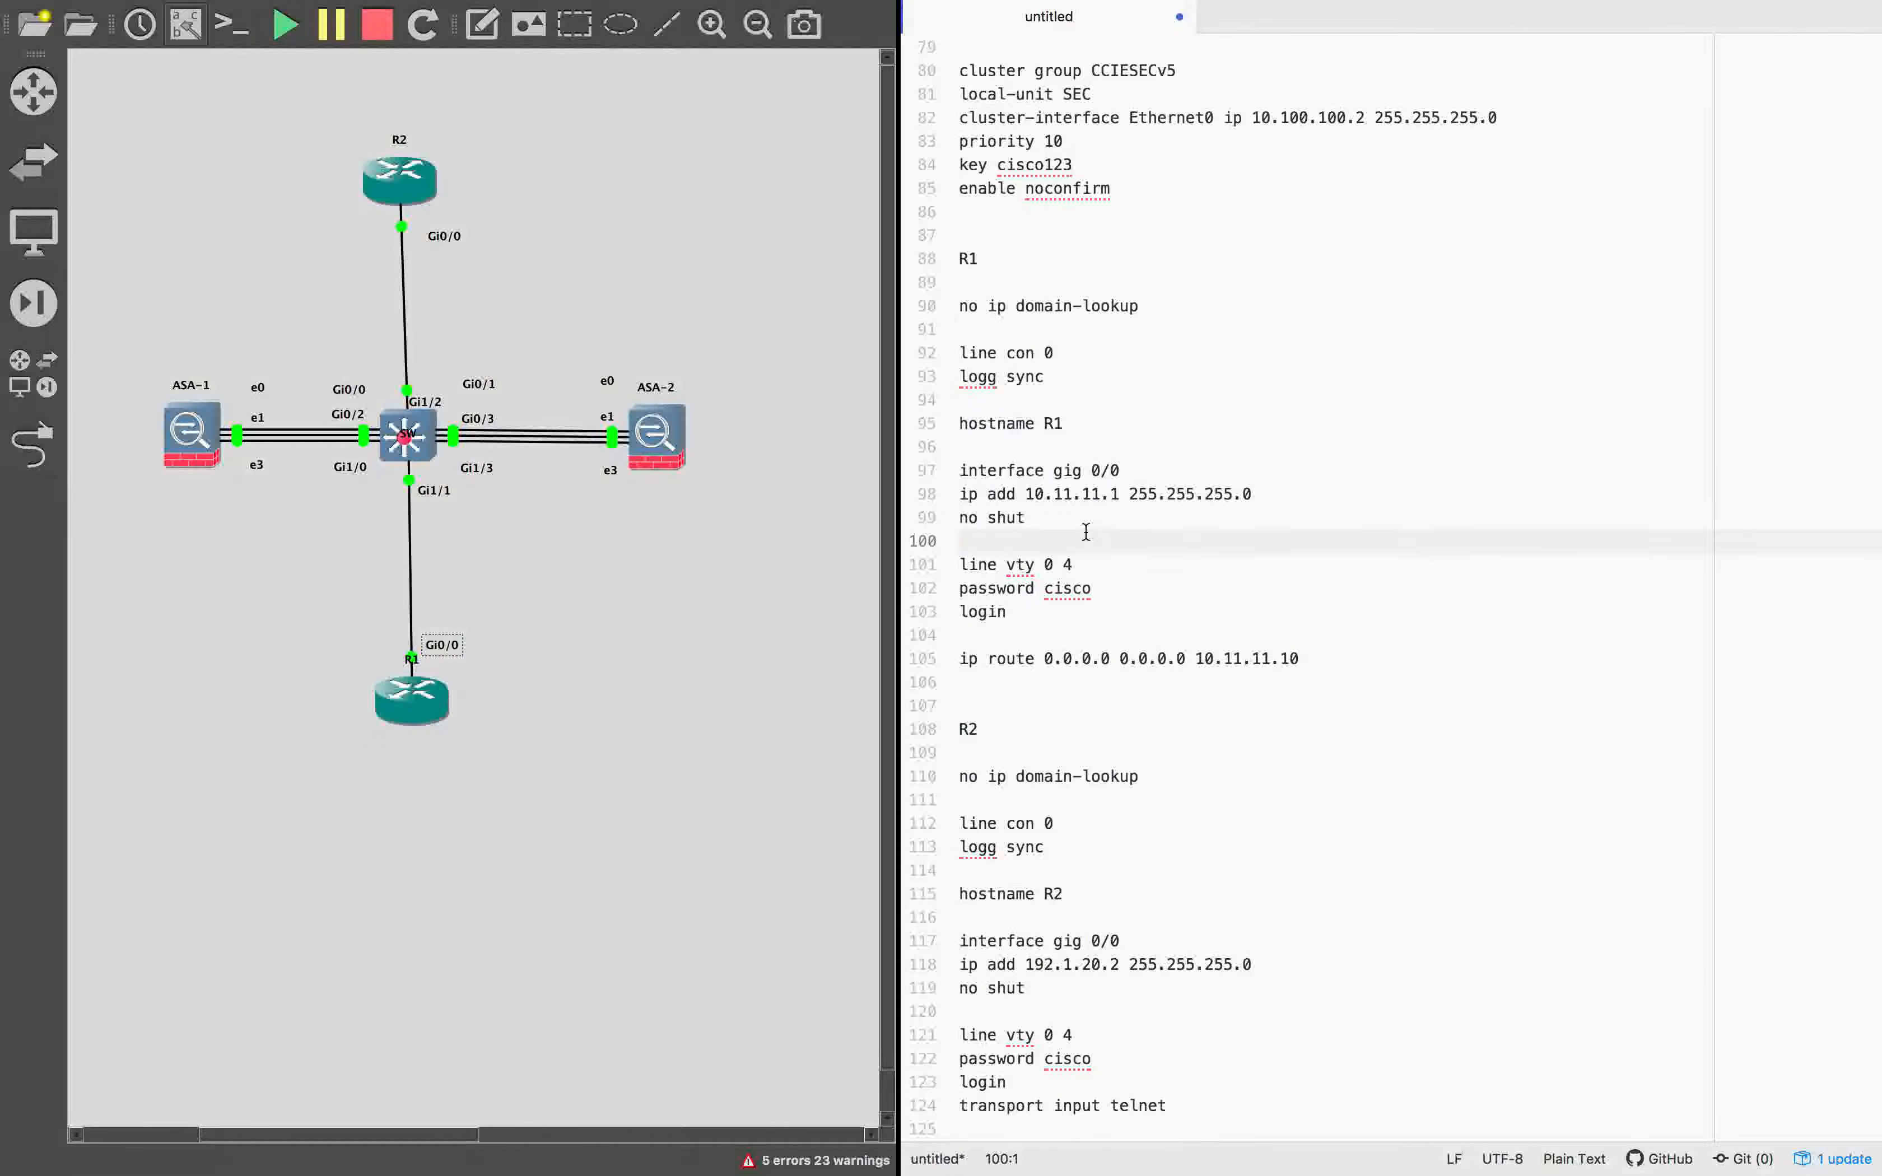
key(Return)
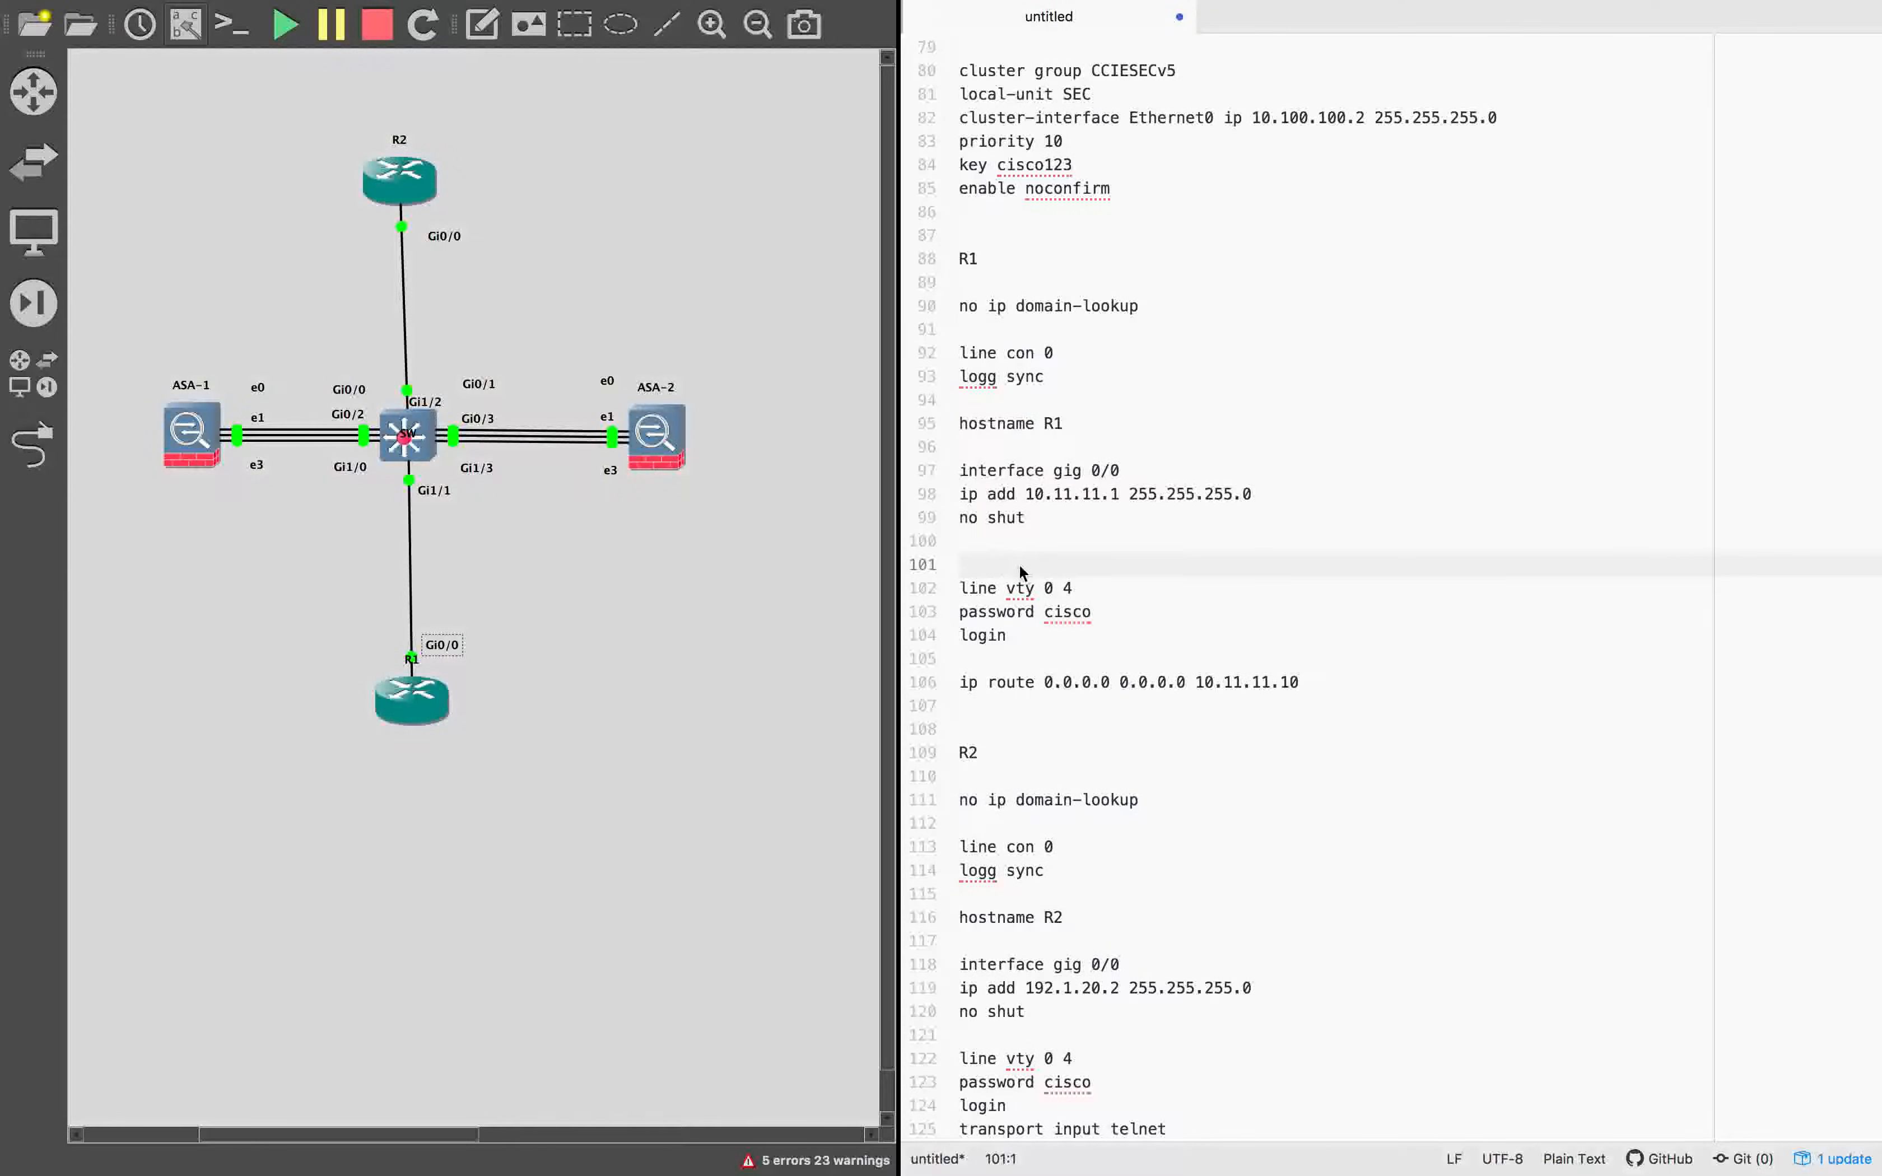
text(interface lo0 ip address 1.1.1.1 255.255.255.0 no shut)
key(Return)
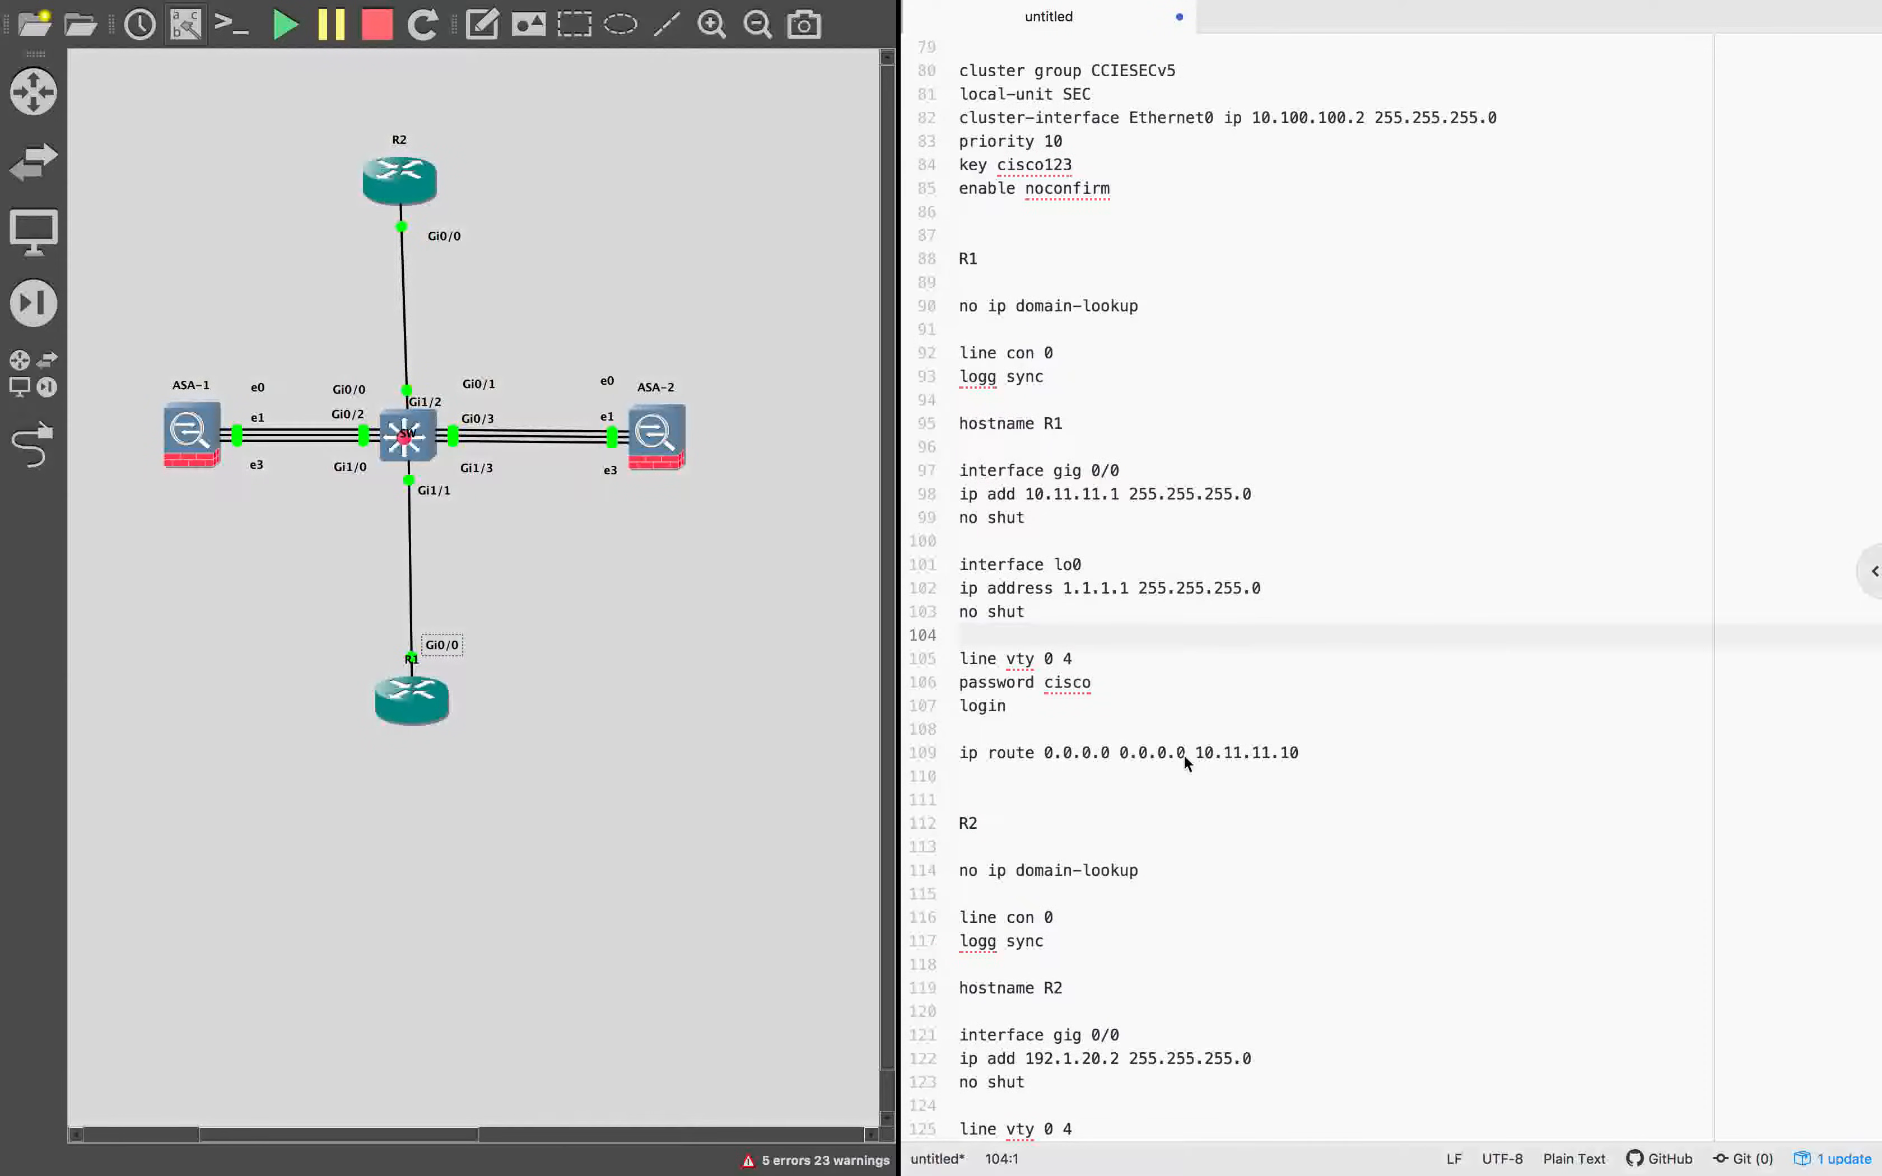
Insert an interface lo0 block with ip address 2.2.2.2 255.255.255.0 and no shut after R2's gig 0/0 block.
scroll(1121, 905, down, 2)
scroll(1112, 948, up, 2)
scroll(1089, 973, down, 2)
click(1054, 1004)
click(1041, 1028)
click(1037, 1012)
key(Return)
key(ctrl+v)
key(ctrl+v)
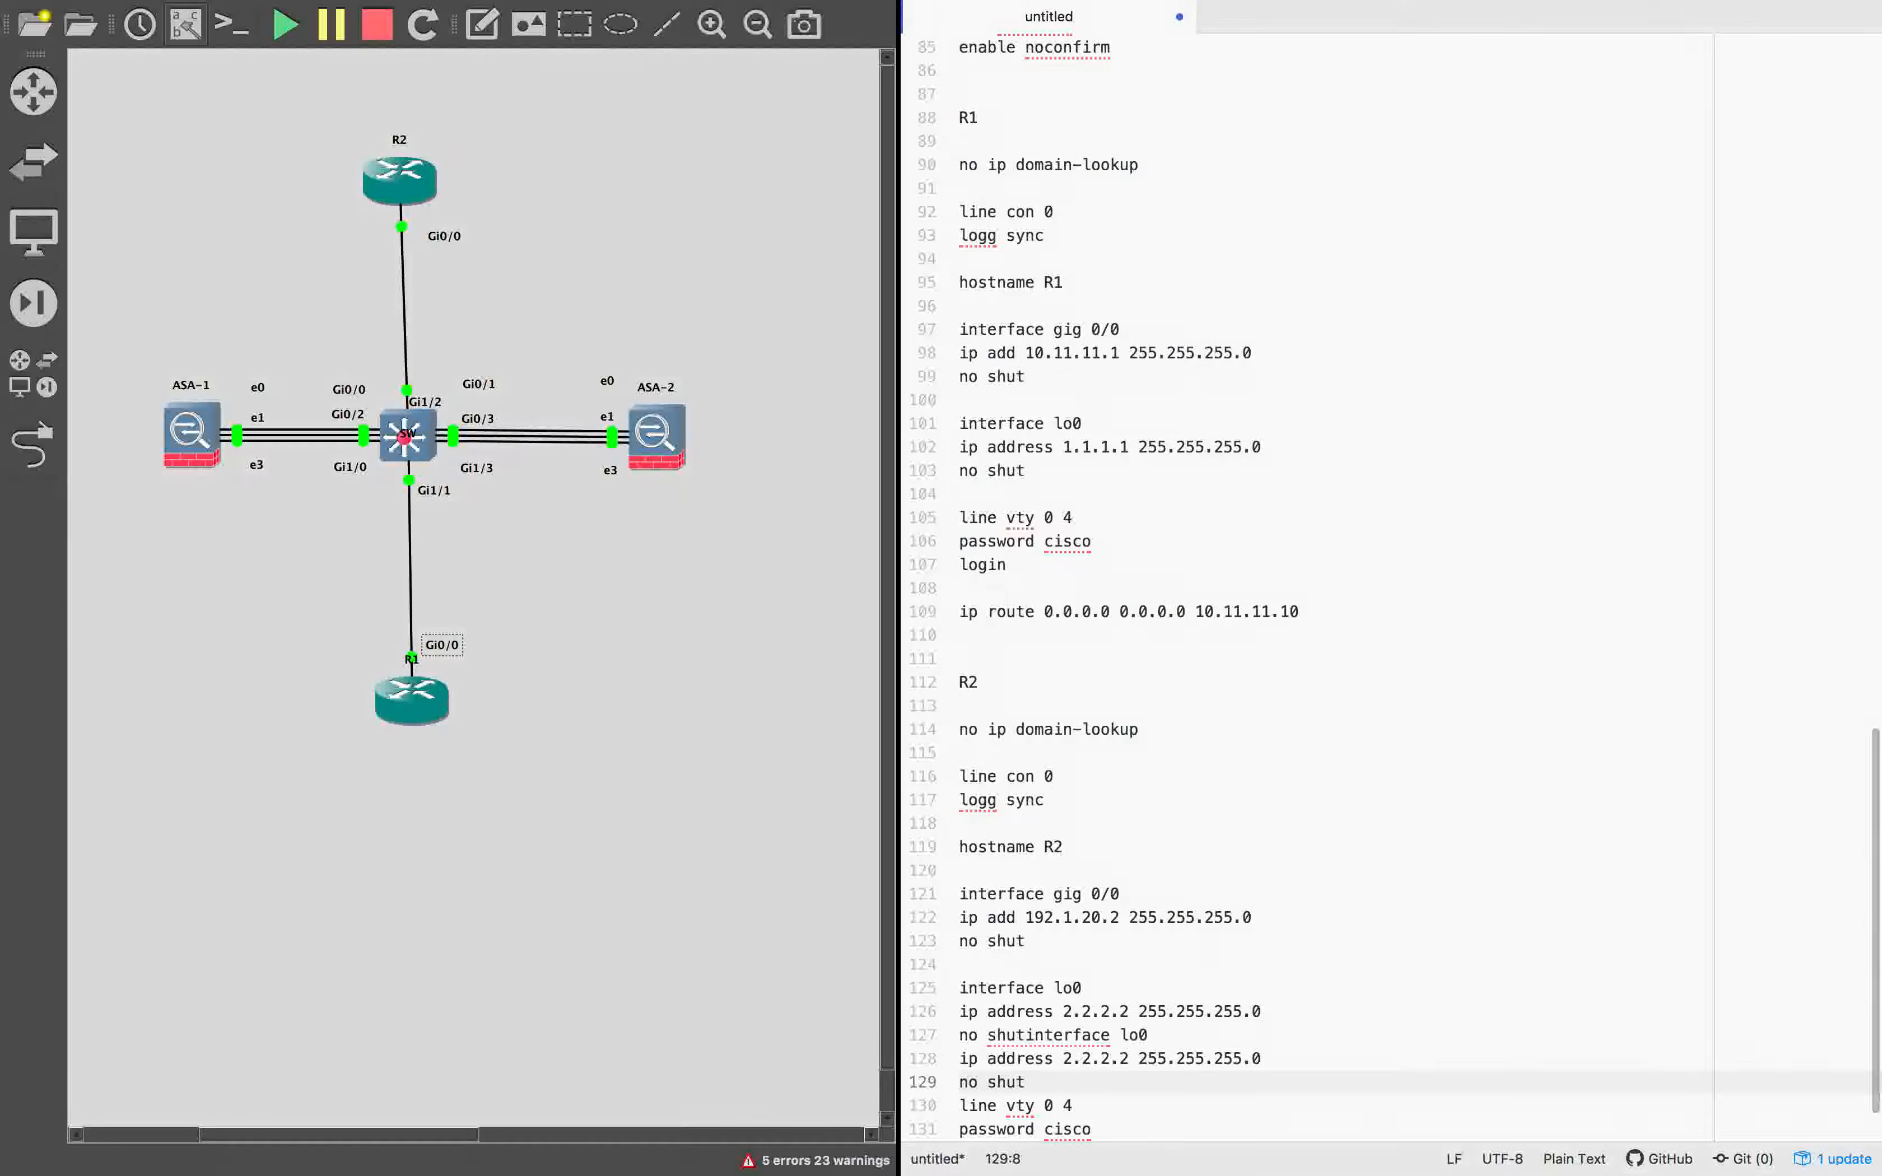
key(ctrl+z)
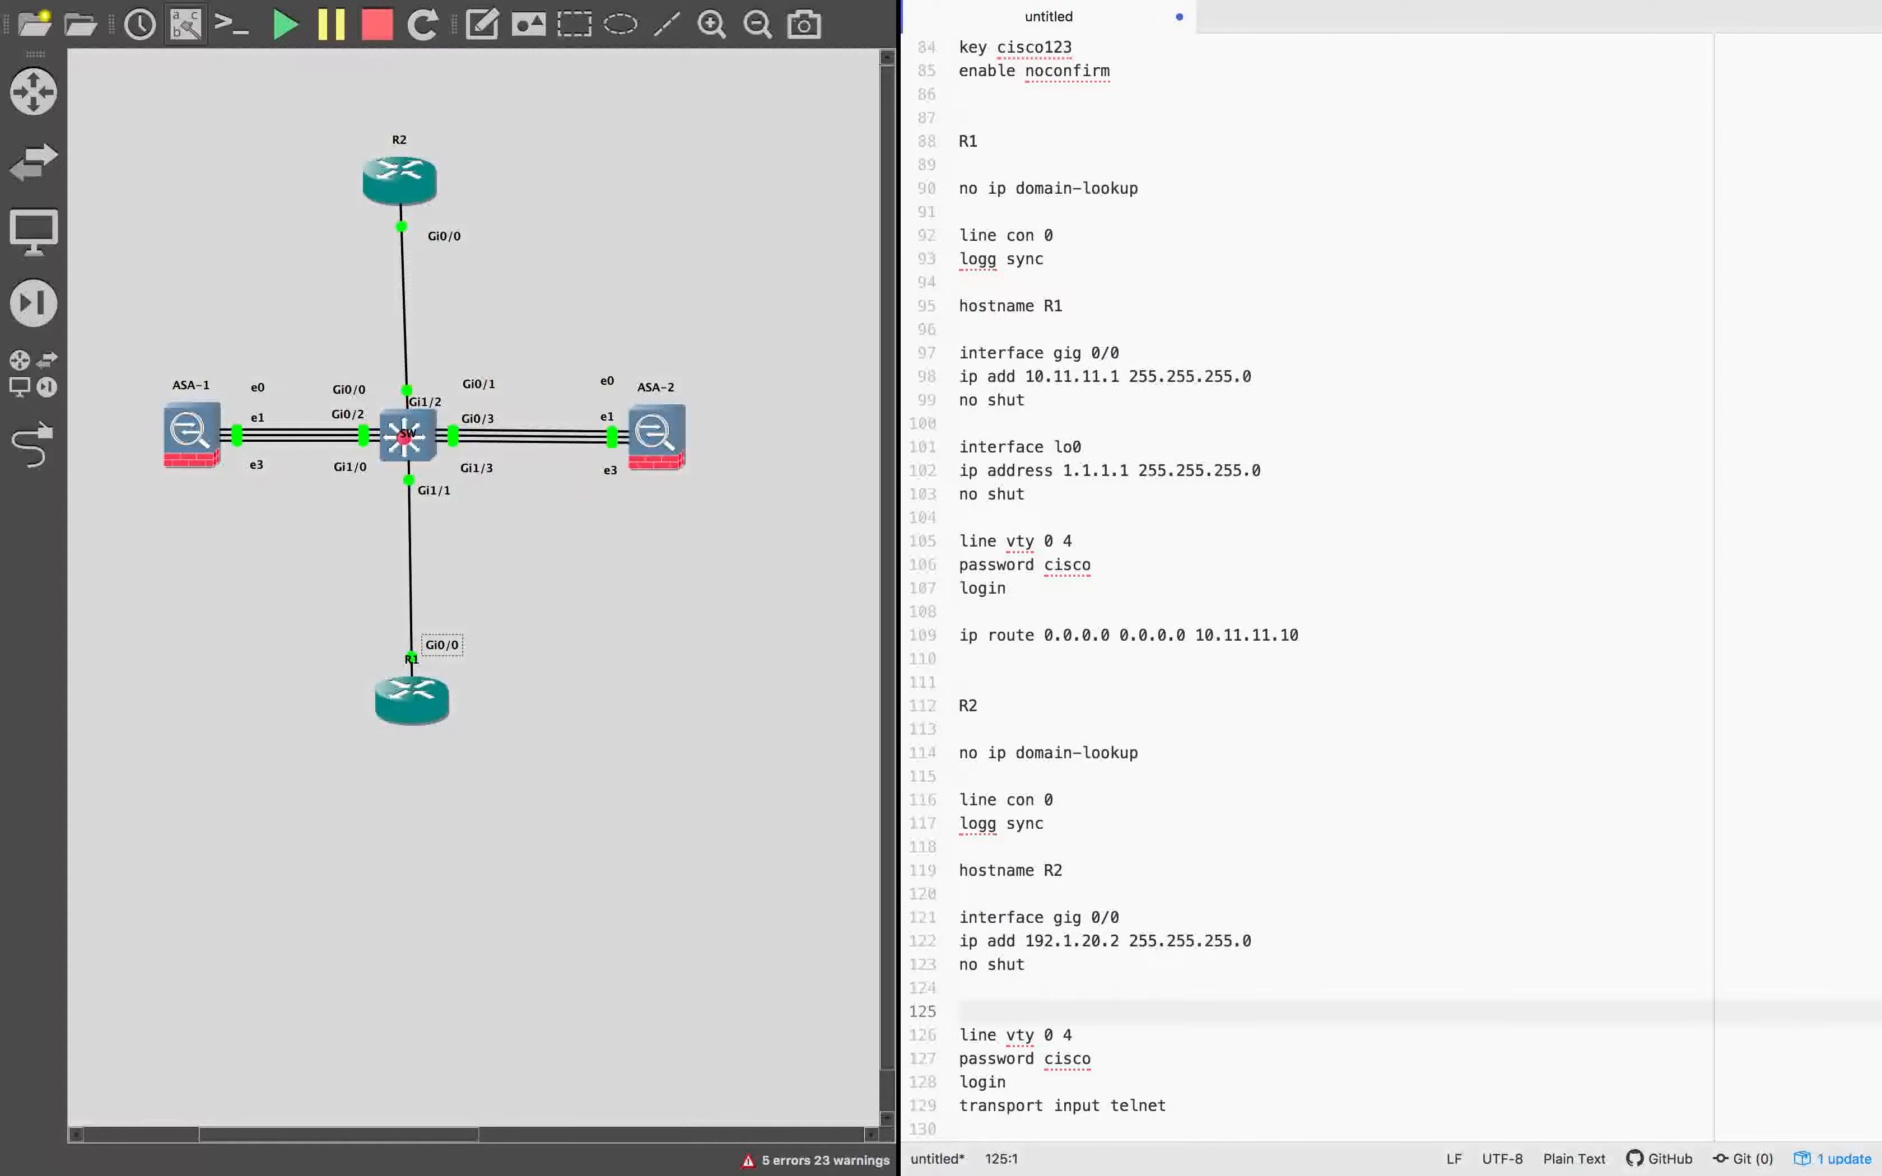
key(Return)
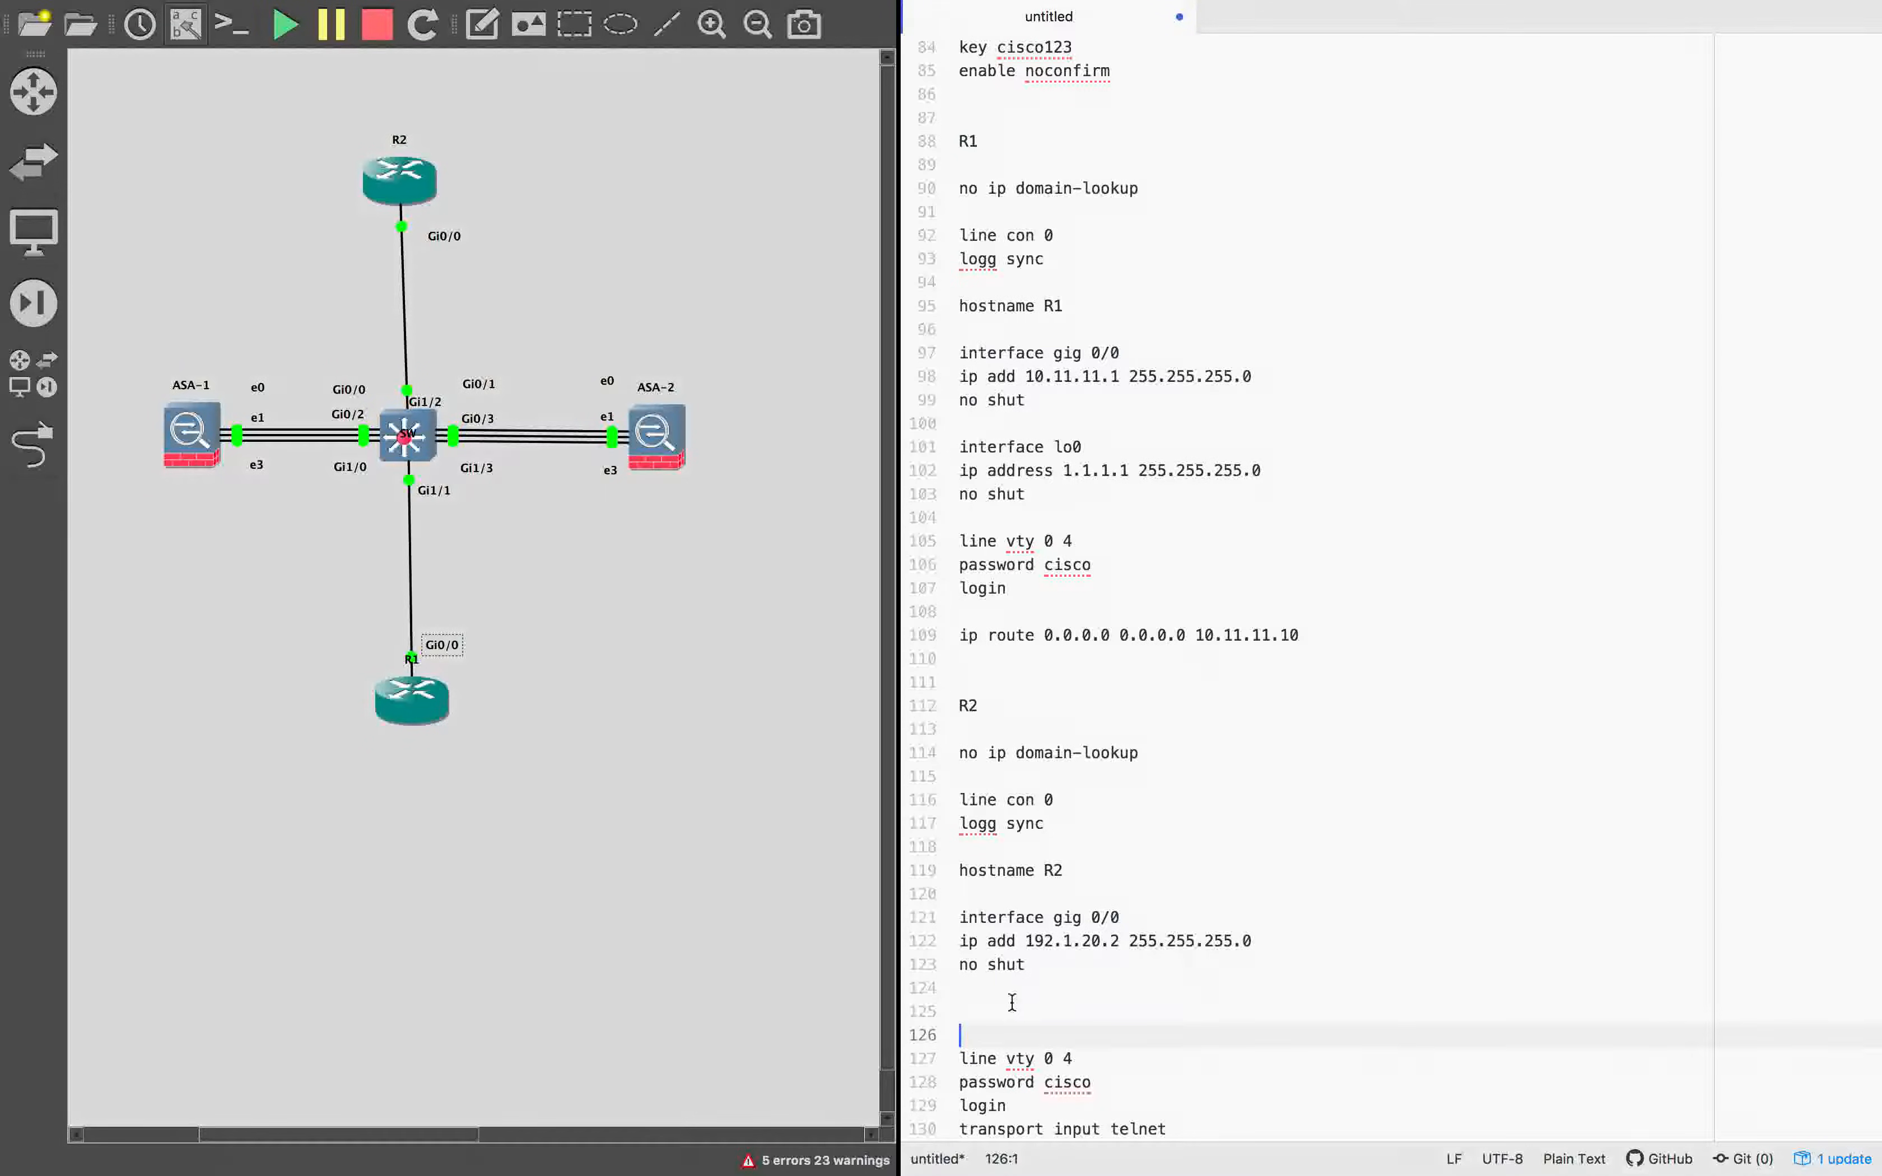
key(BackSpace)
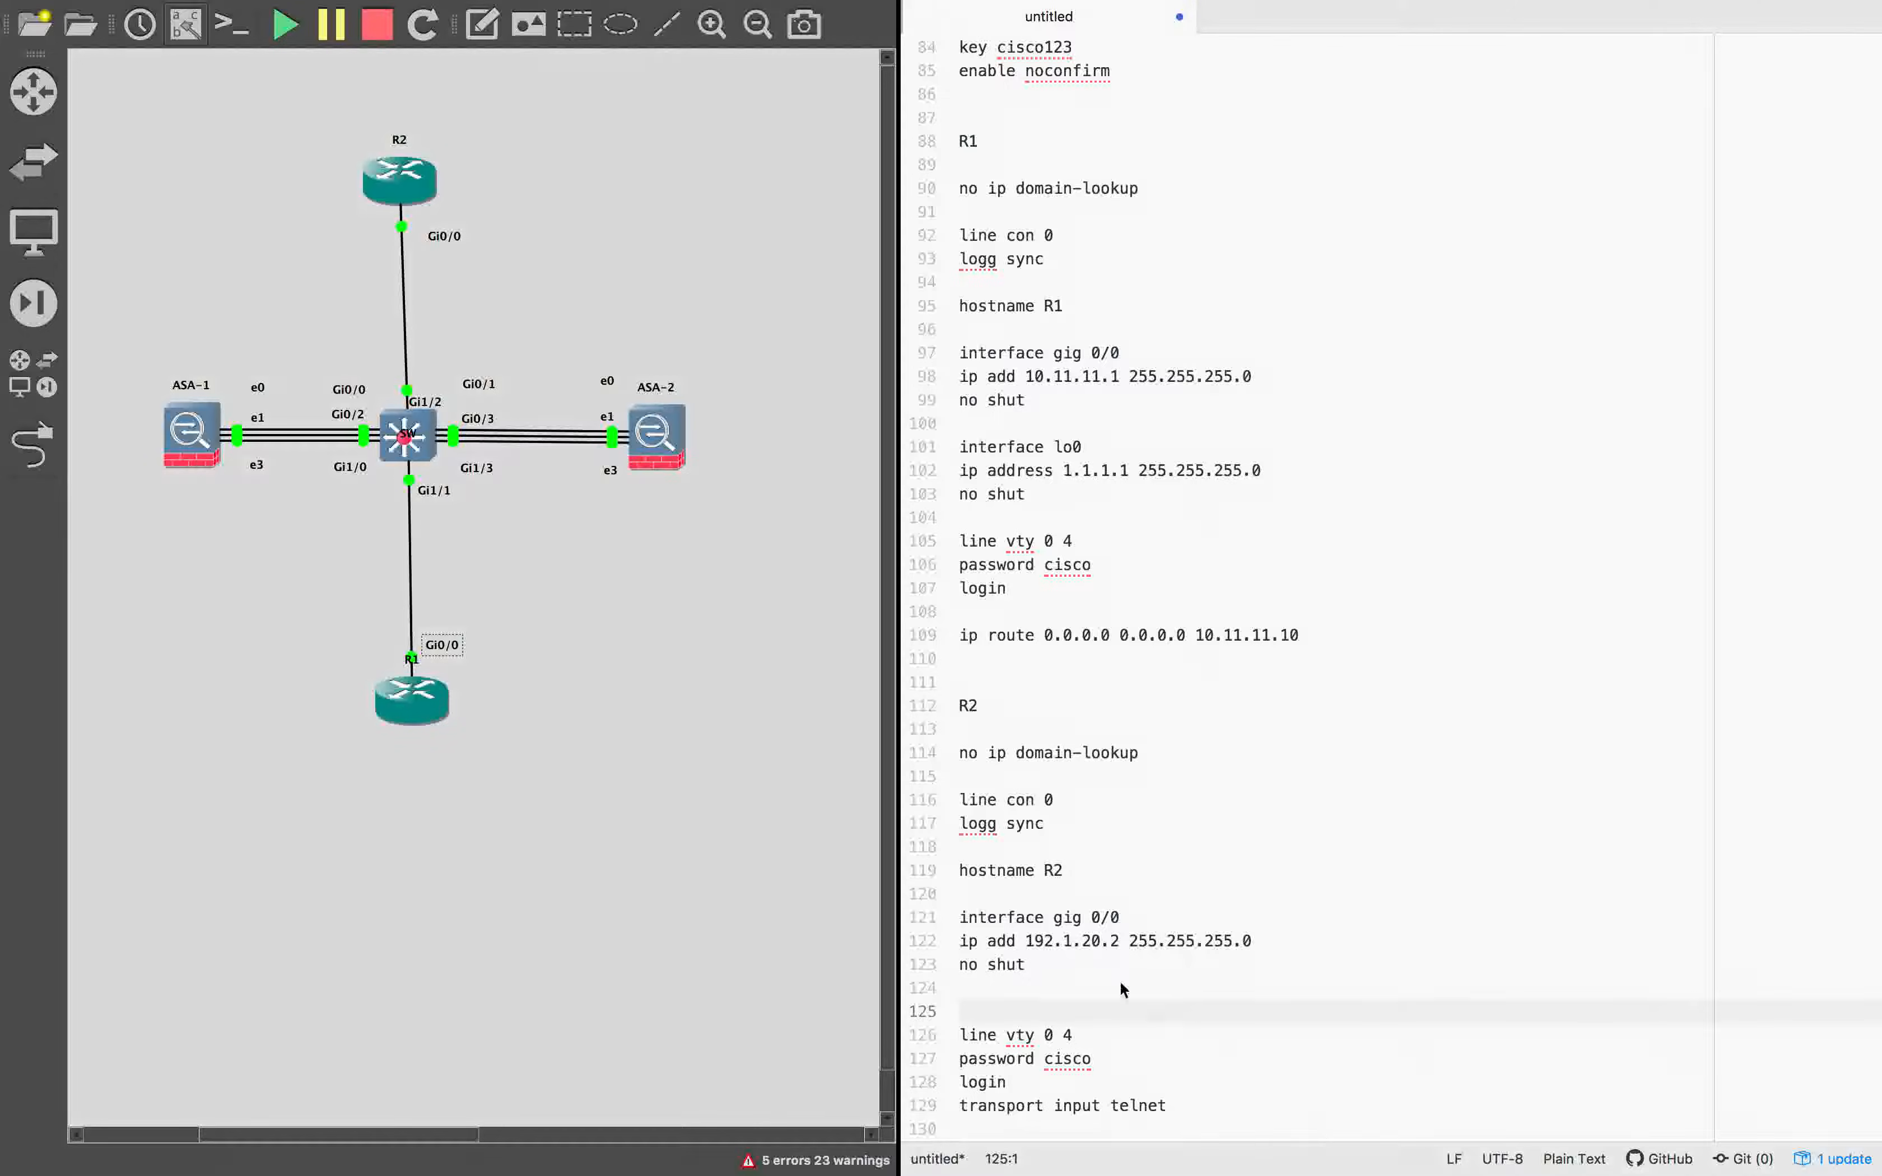
text(interface lo0 ip address 2.2.2.2 255.255.255.0 no shut)
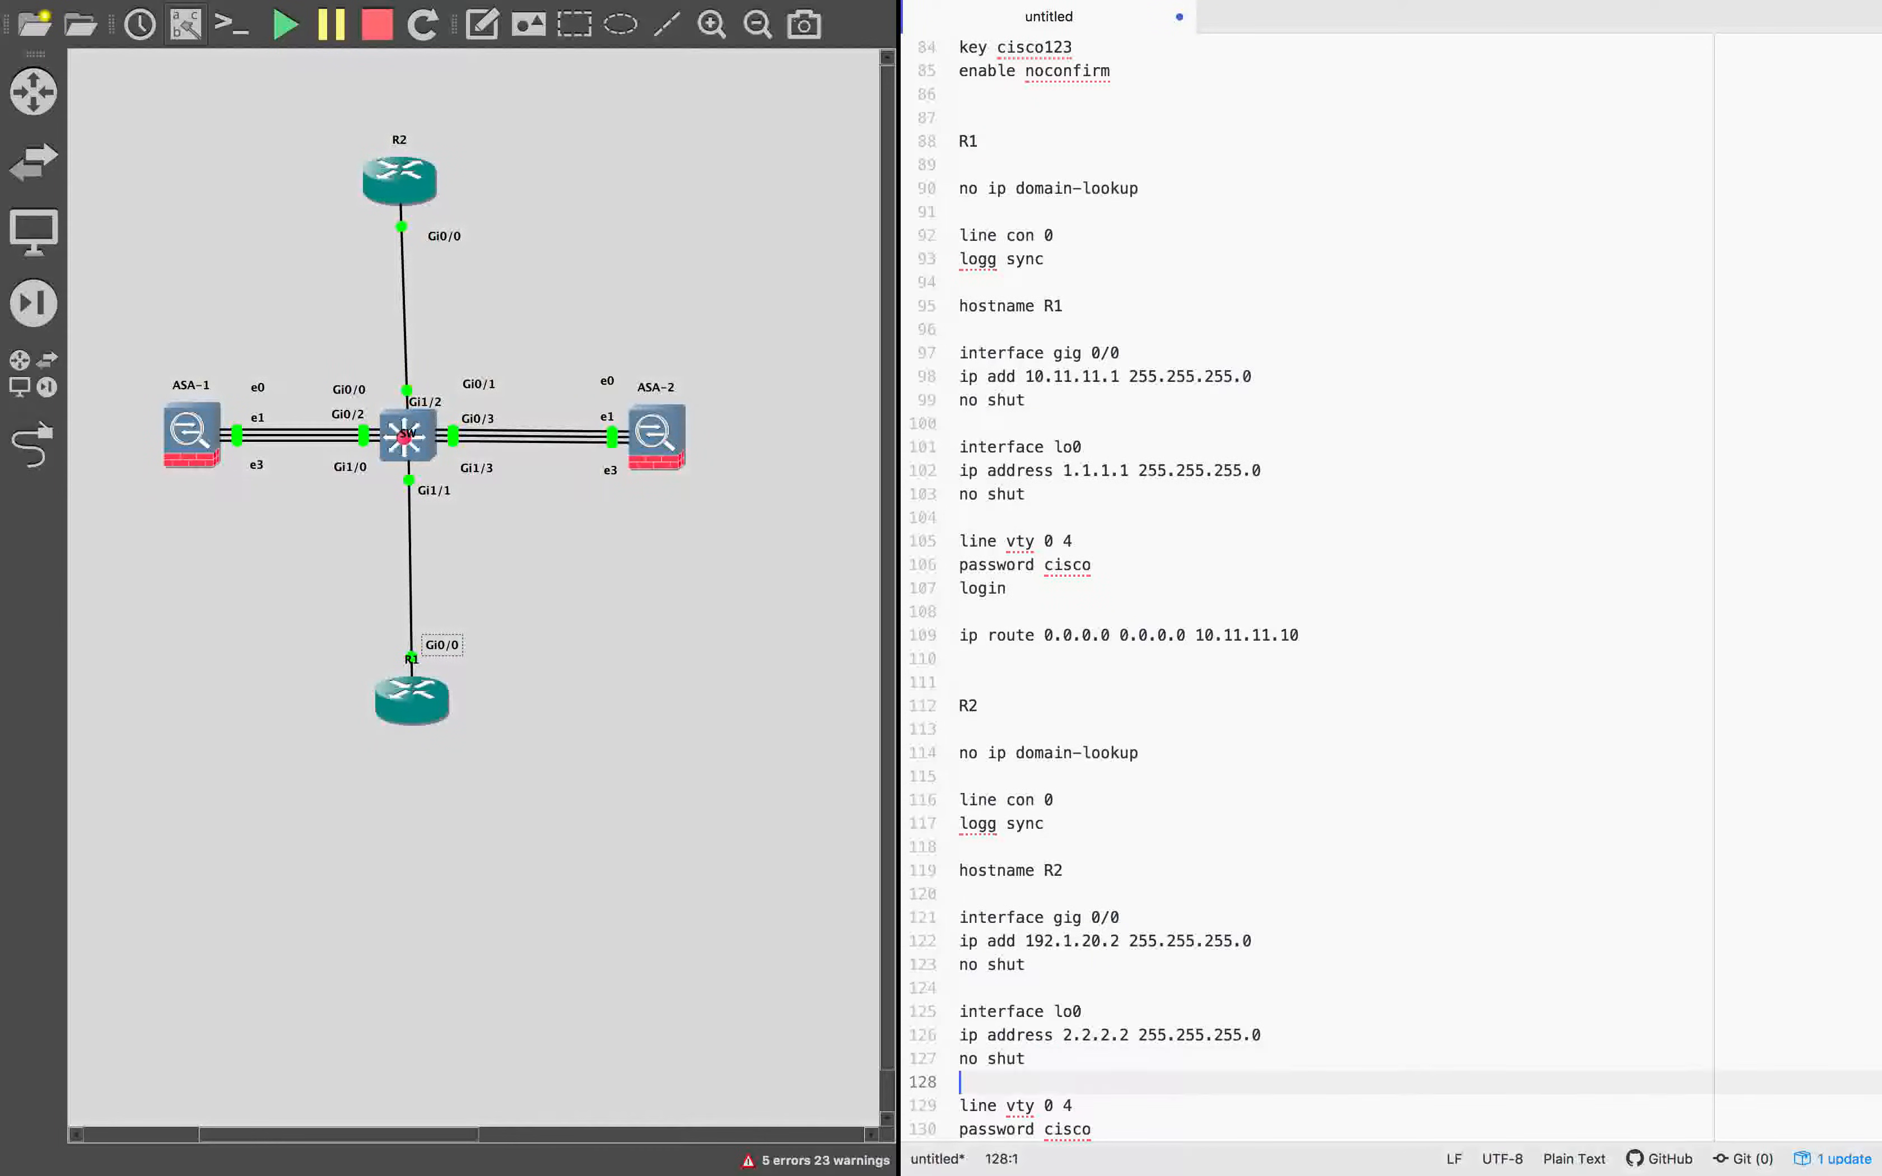
Add three line breaks after transport input telnet at the end of the R2 configuration.
scroll(1197, 842, down, 3)
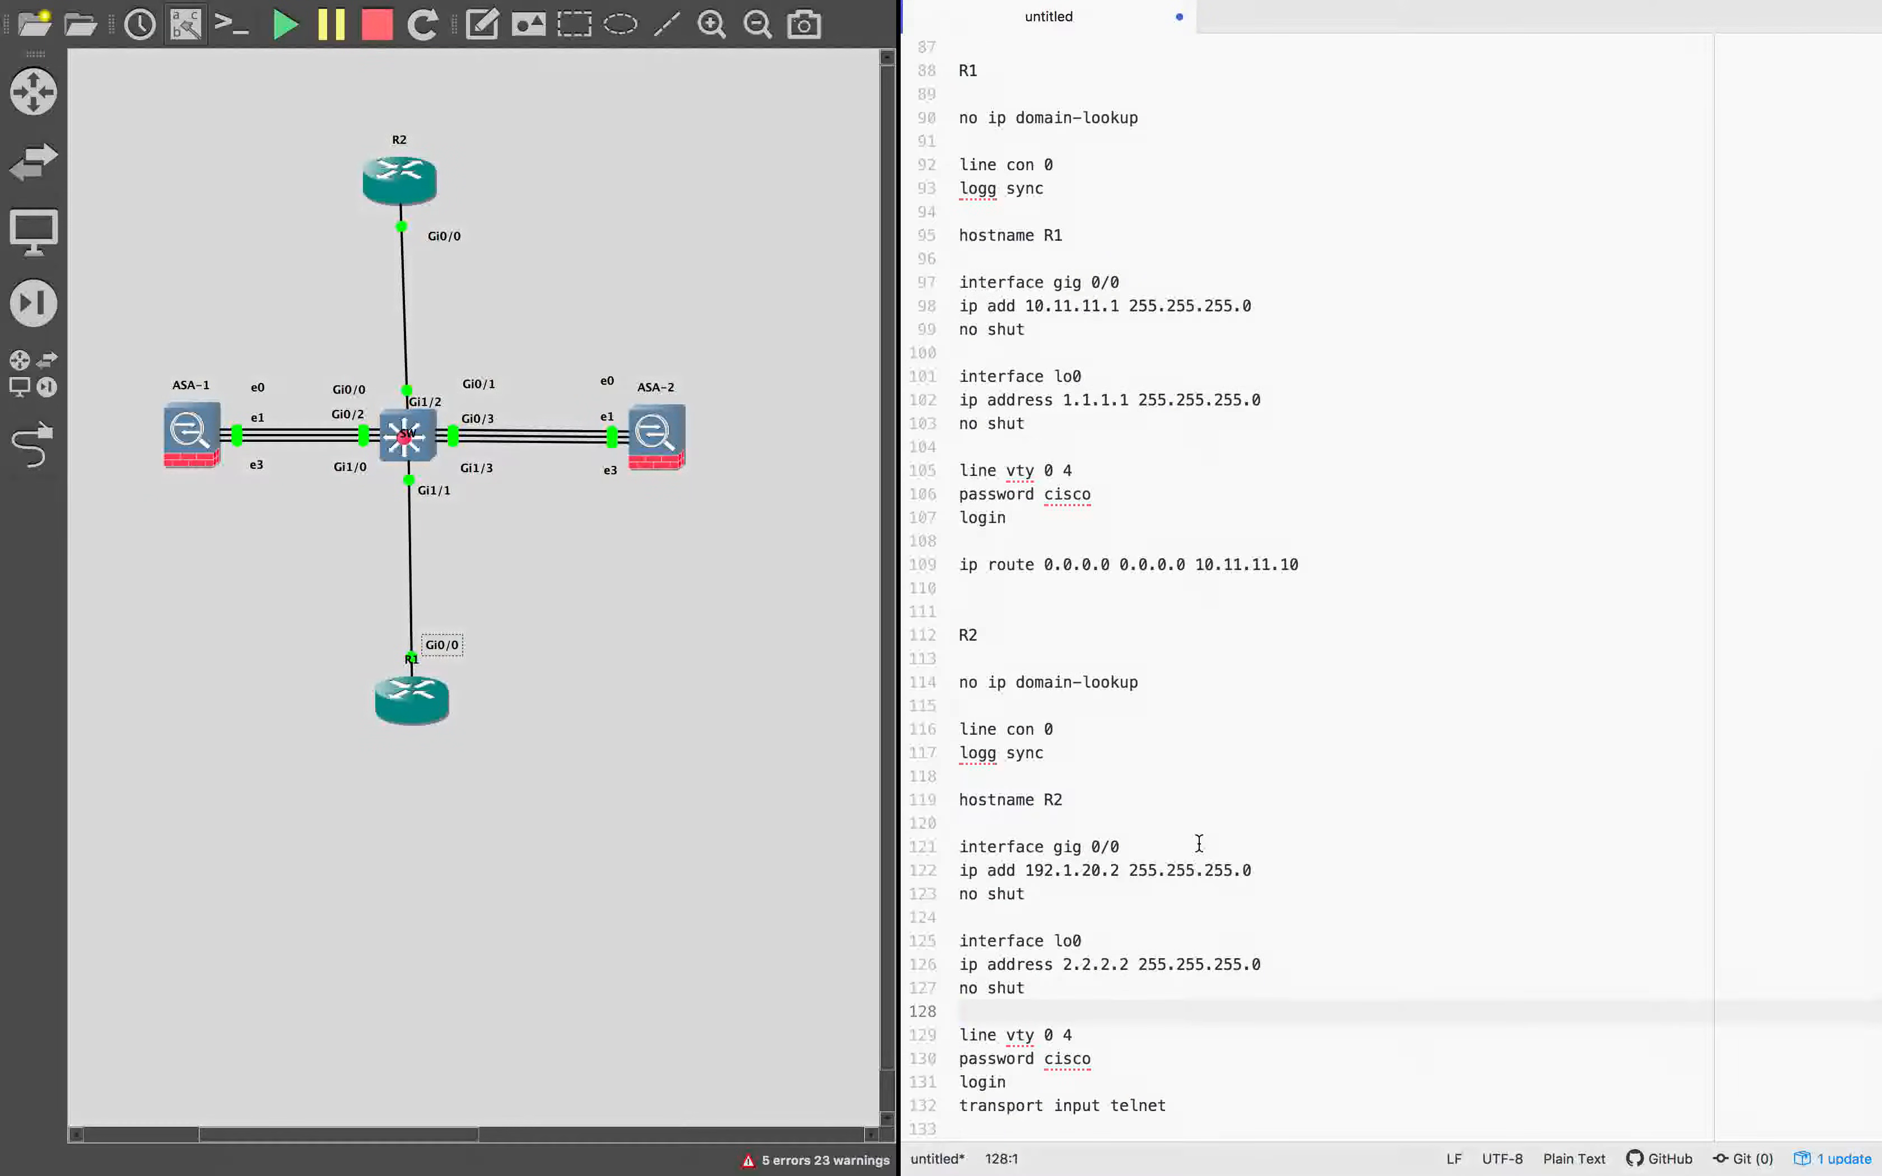
click(1192, 1100)
key(Return)
key(Return)
key(Return)
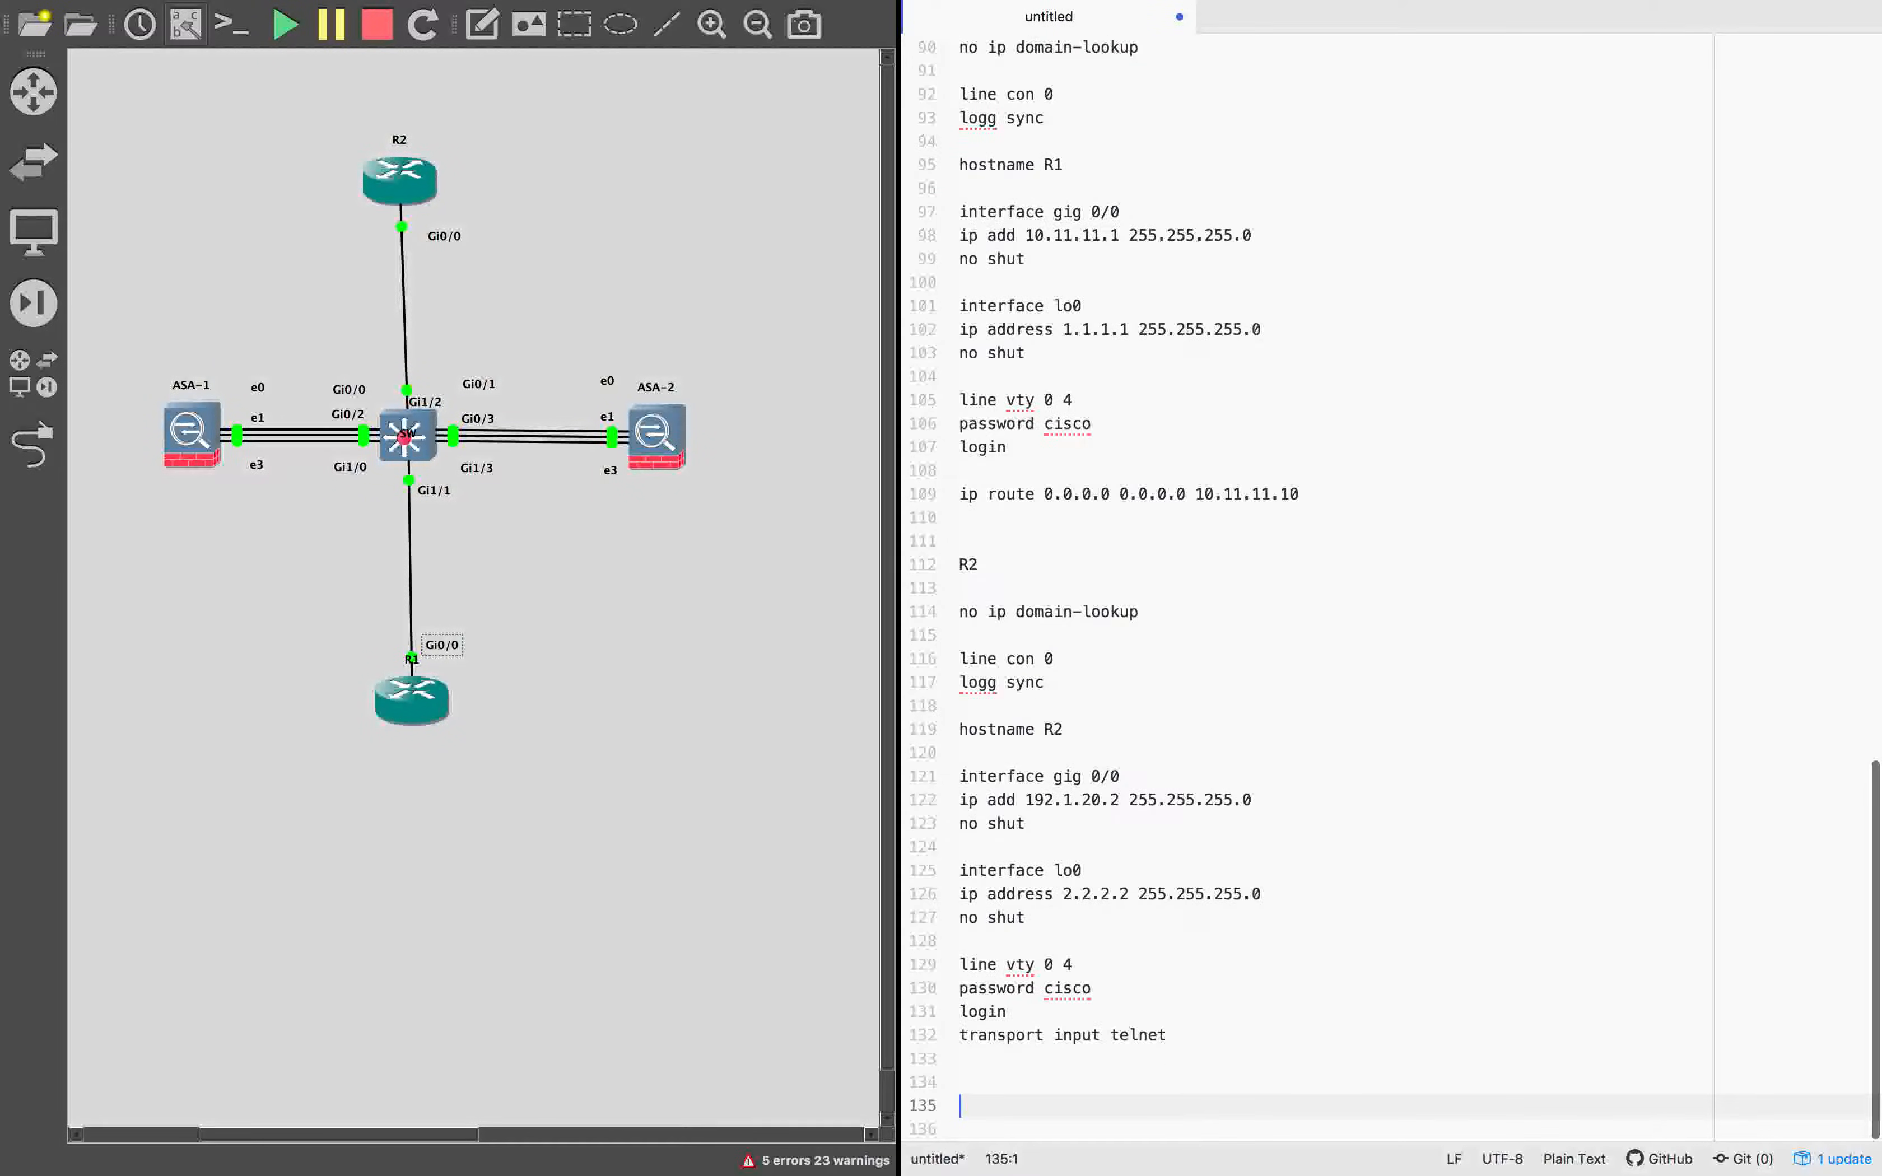
scroll(1185, 799, up, 5)
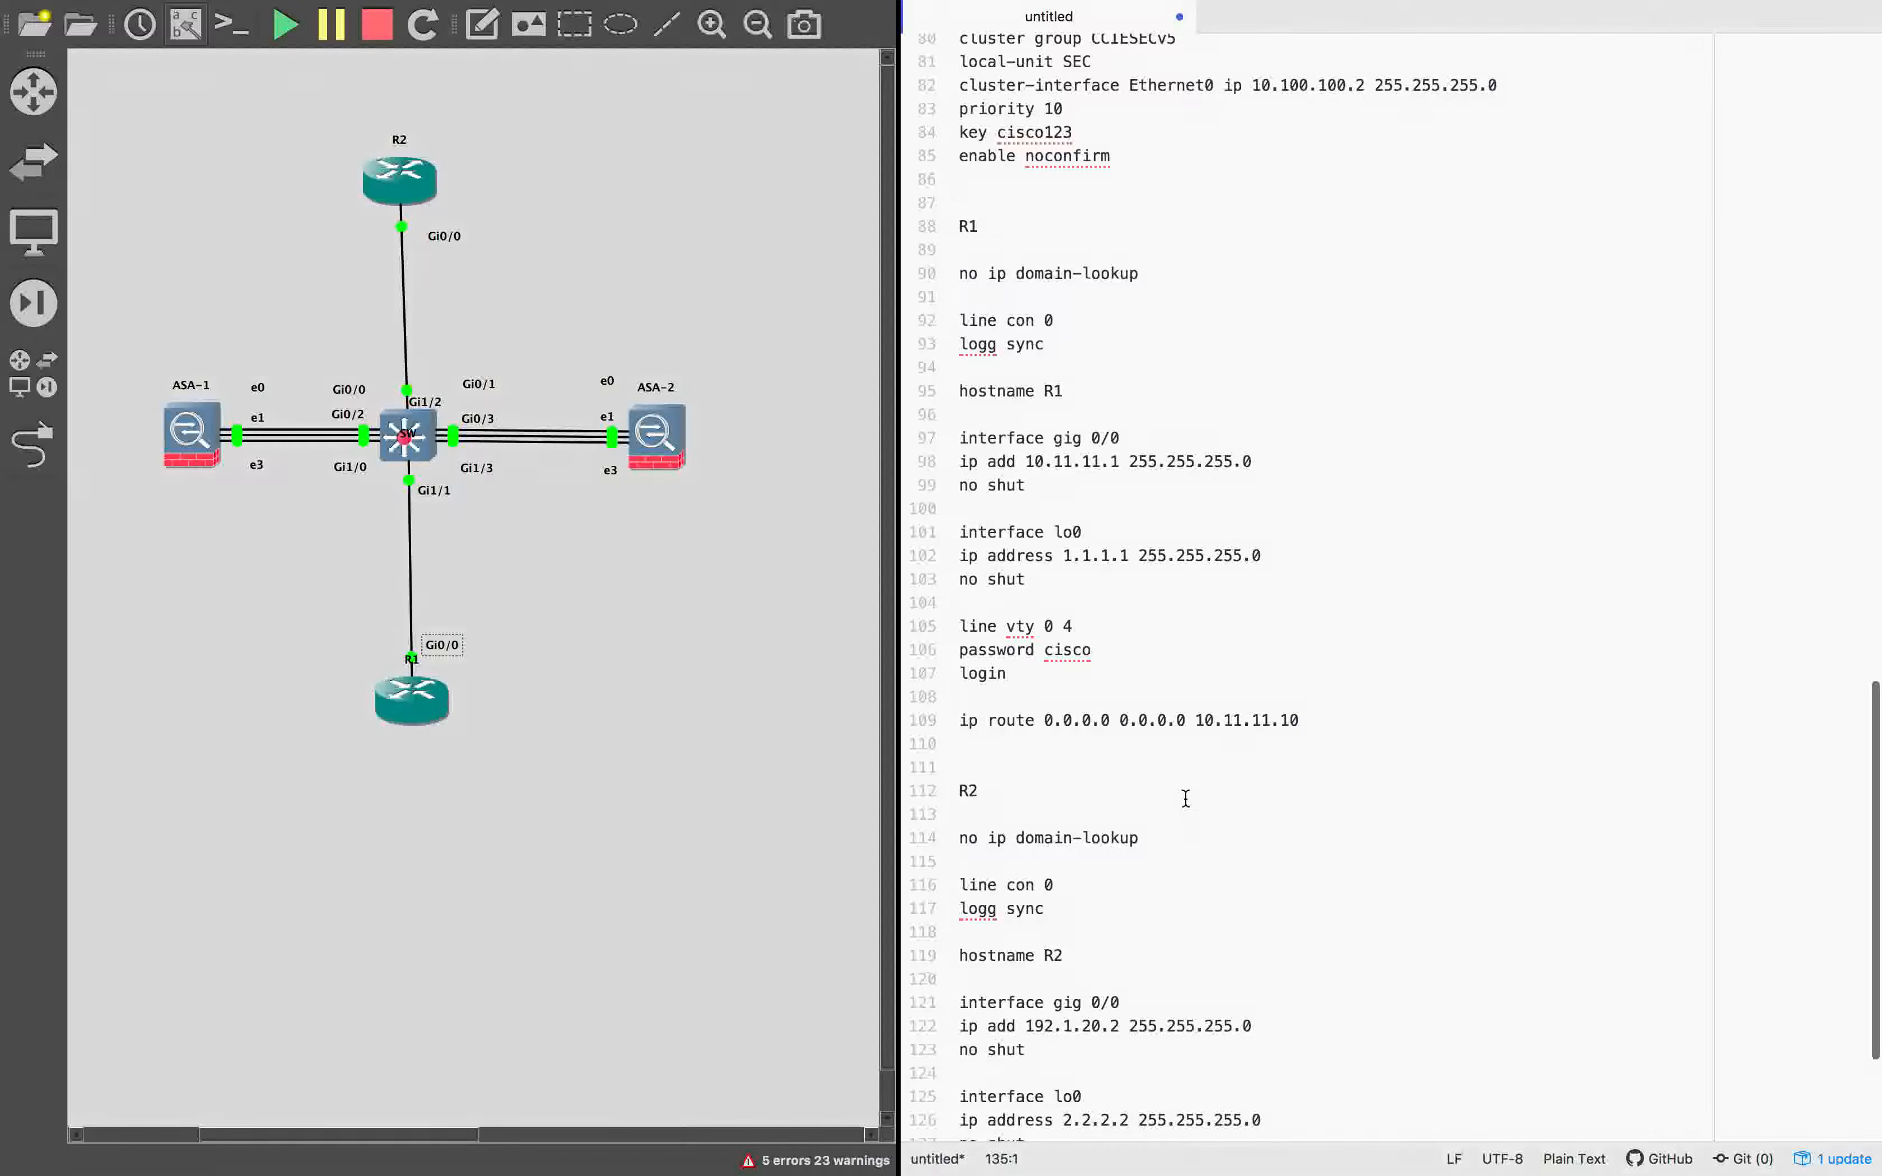
Insert a router eigrp 100 block with no auto, net 10.0.0.0 and net 1.0.0.0 after R1's default route.
scroll(1185, 799, down, 5)
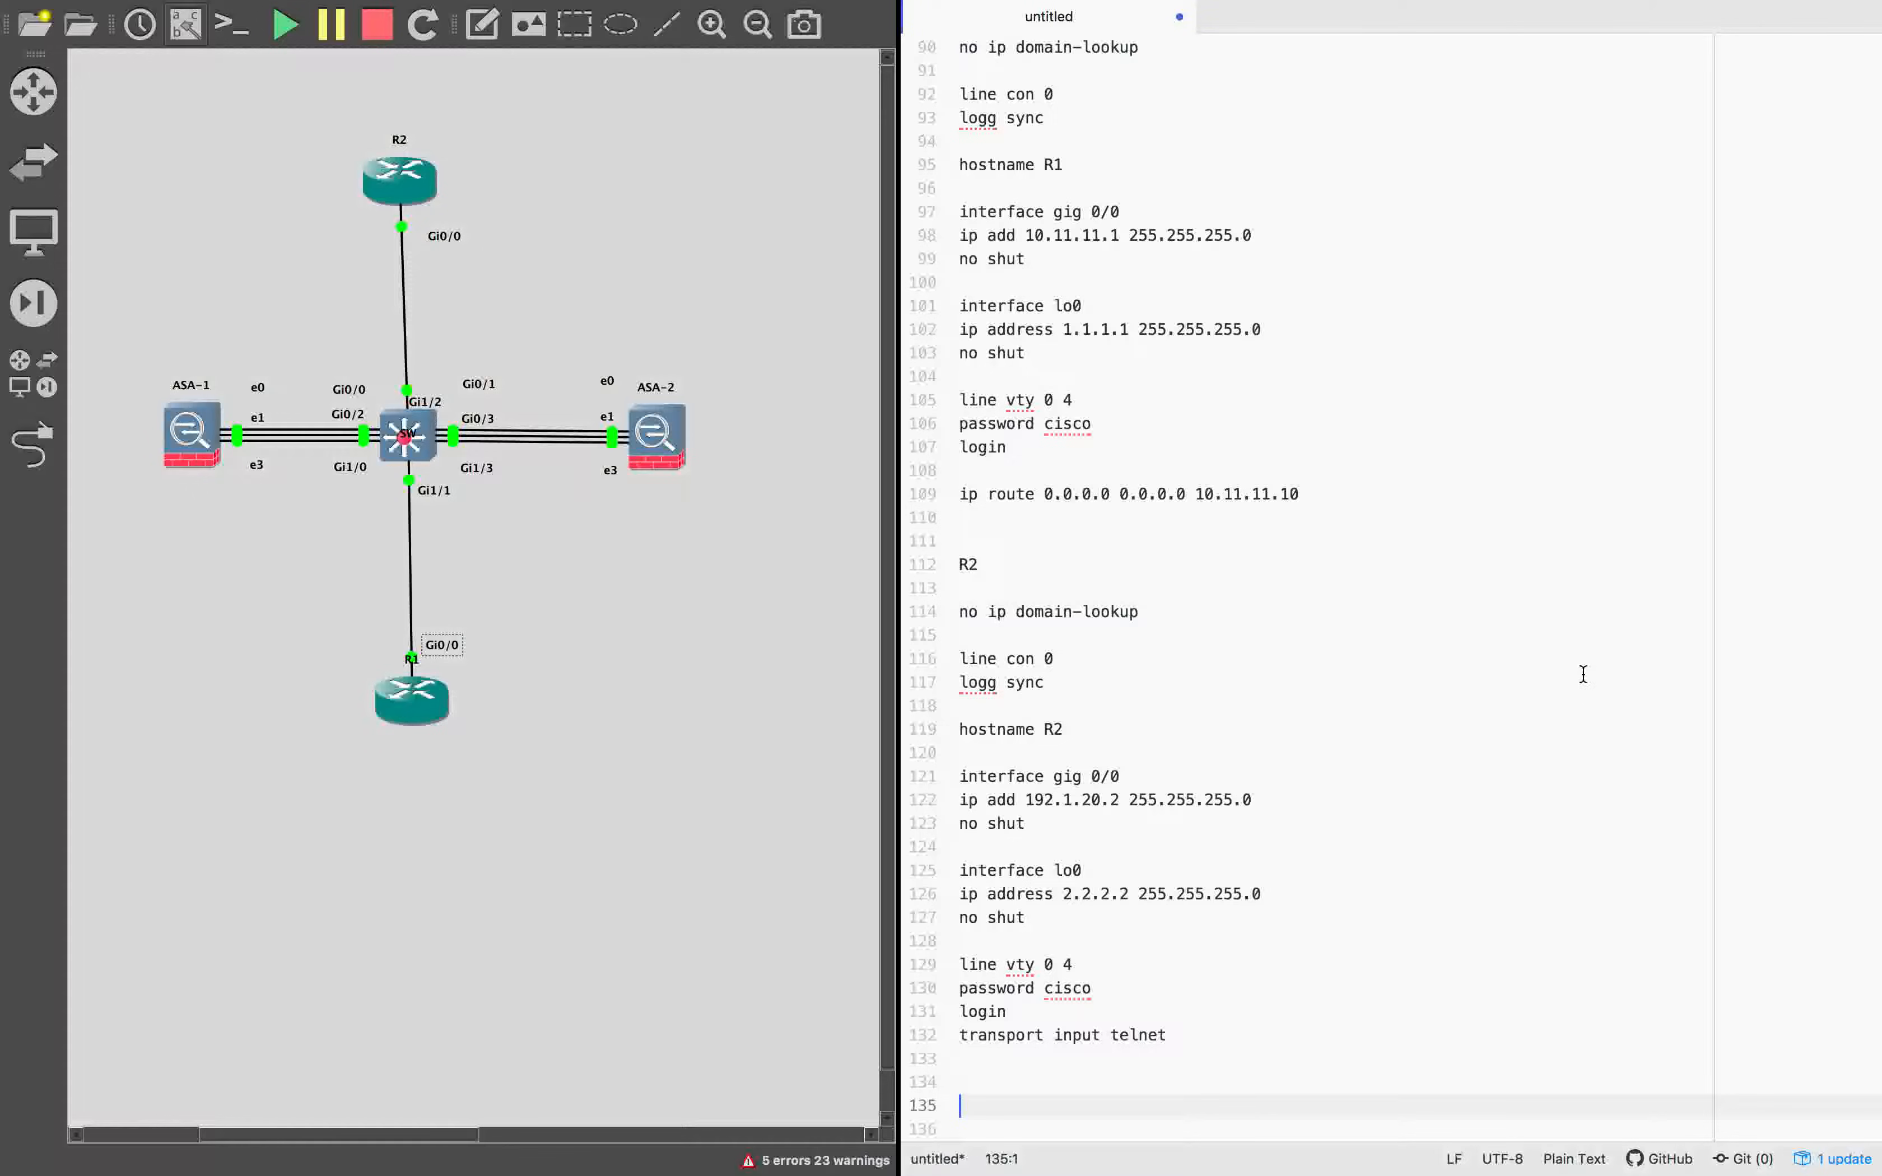
scroll(1255, 698, up, 5)
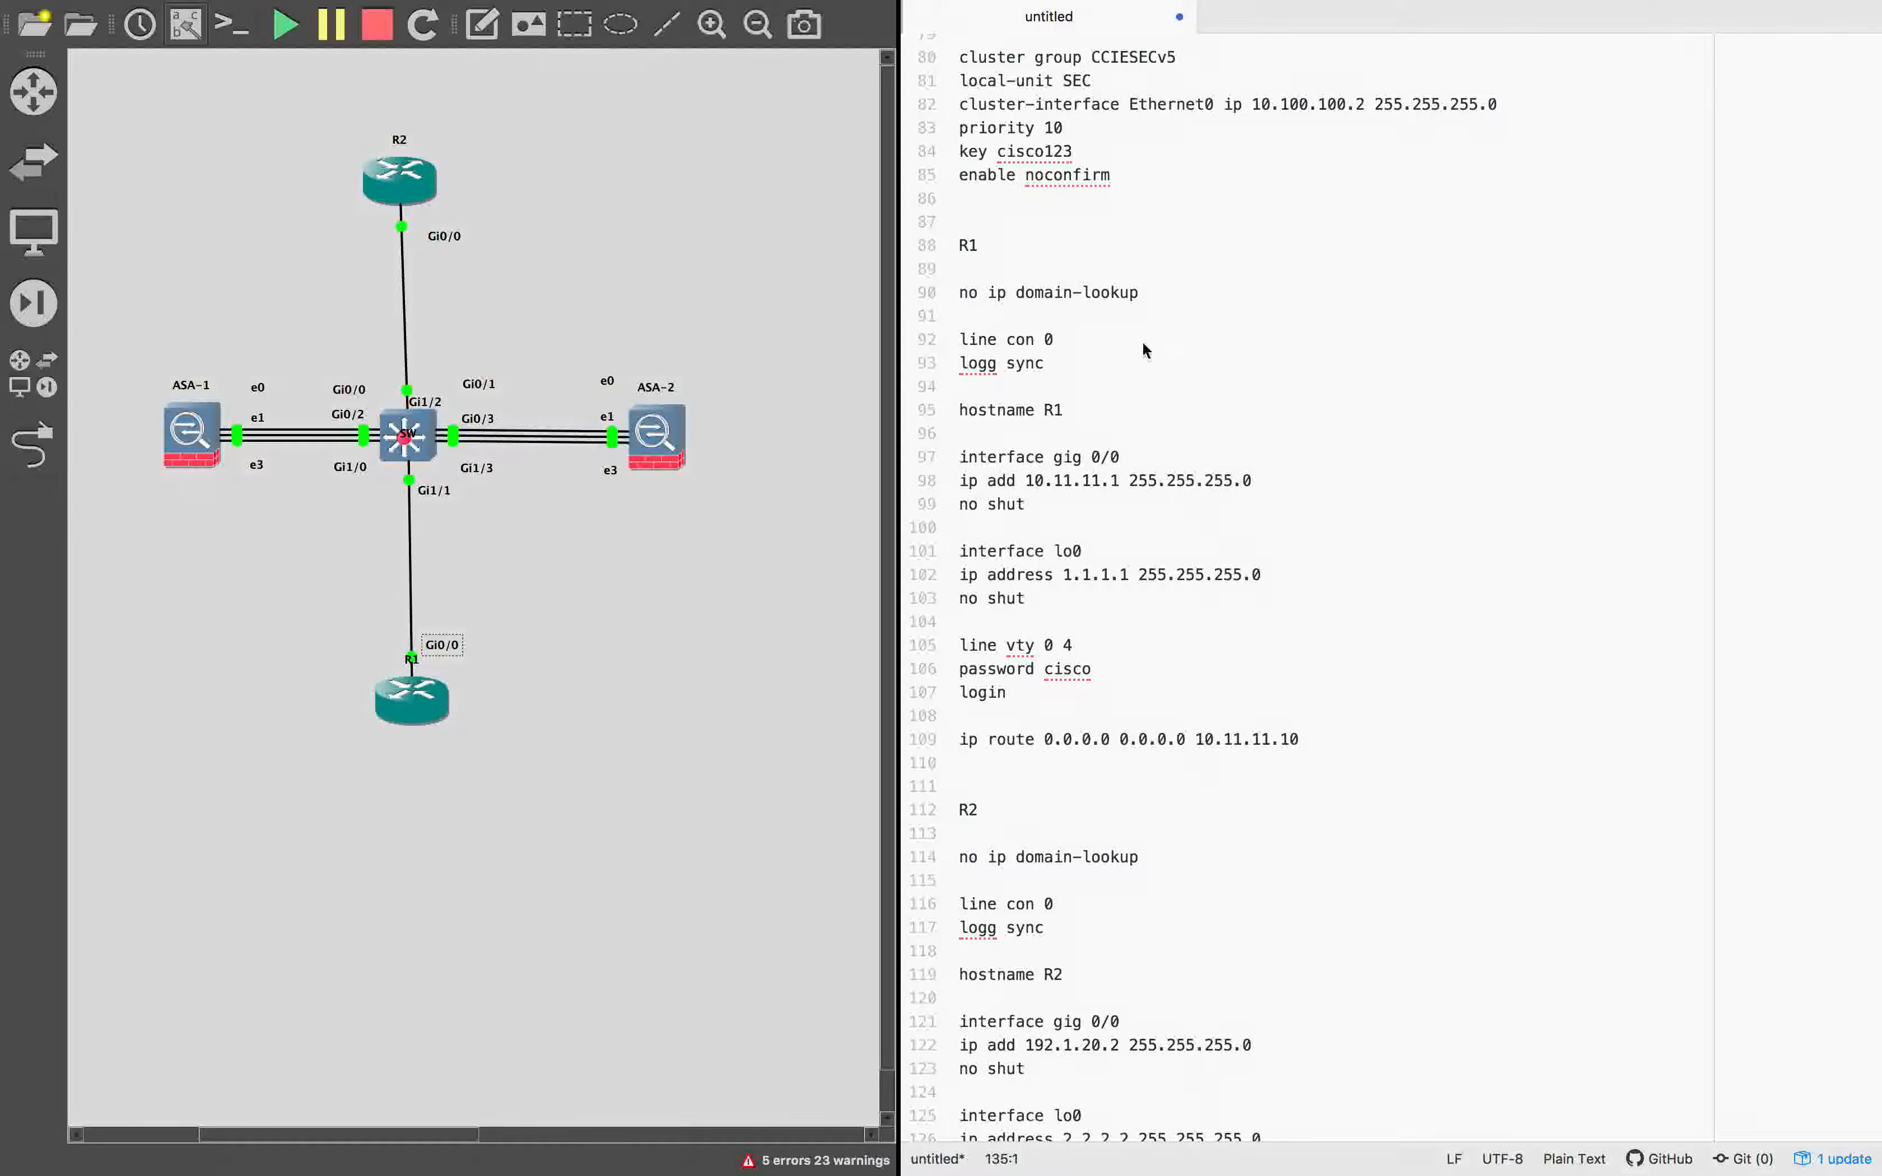
click(1027, 428)
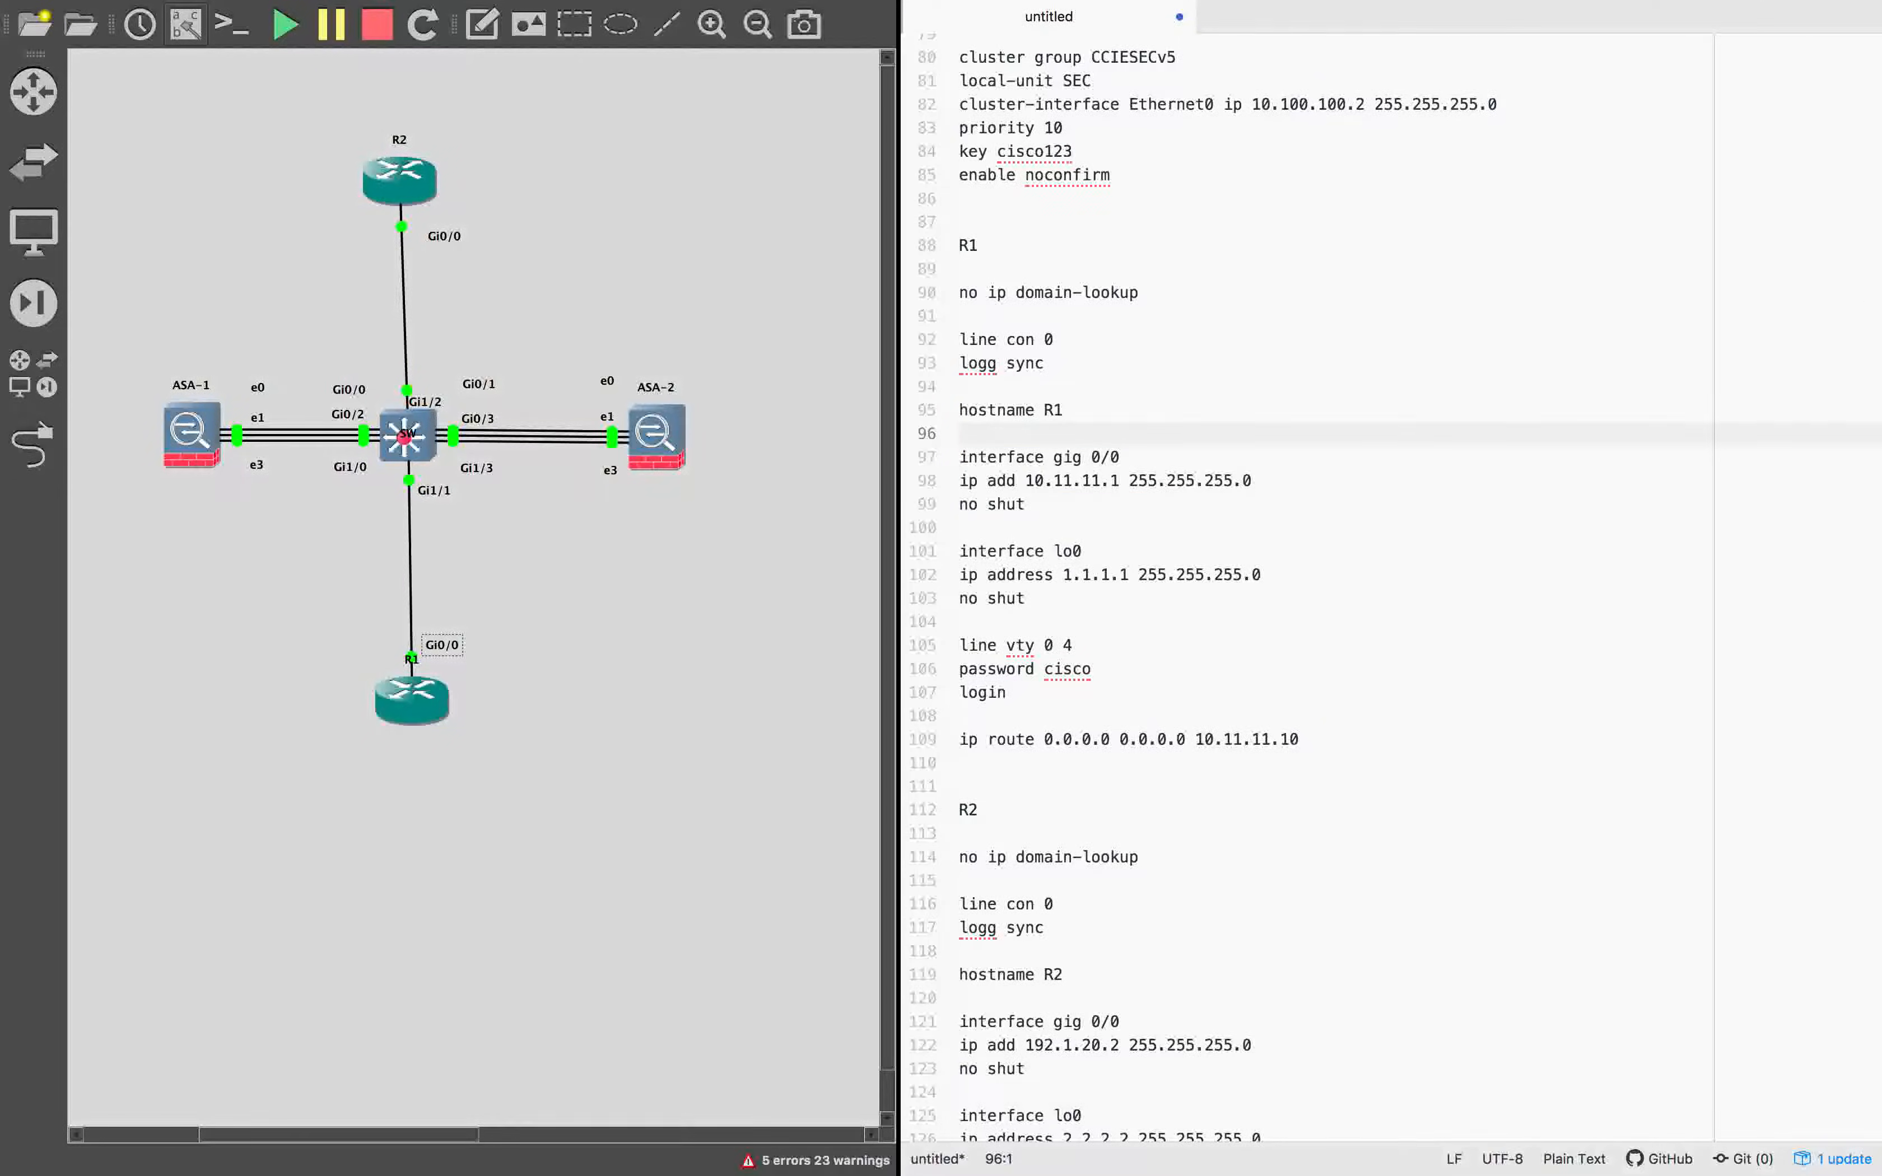
click(1353, 760)
key(Return)
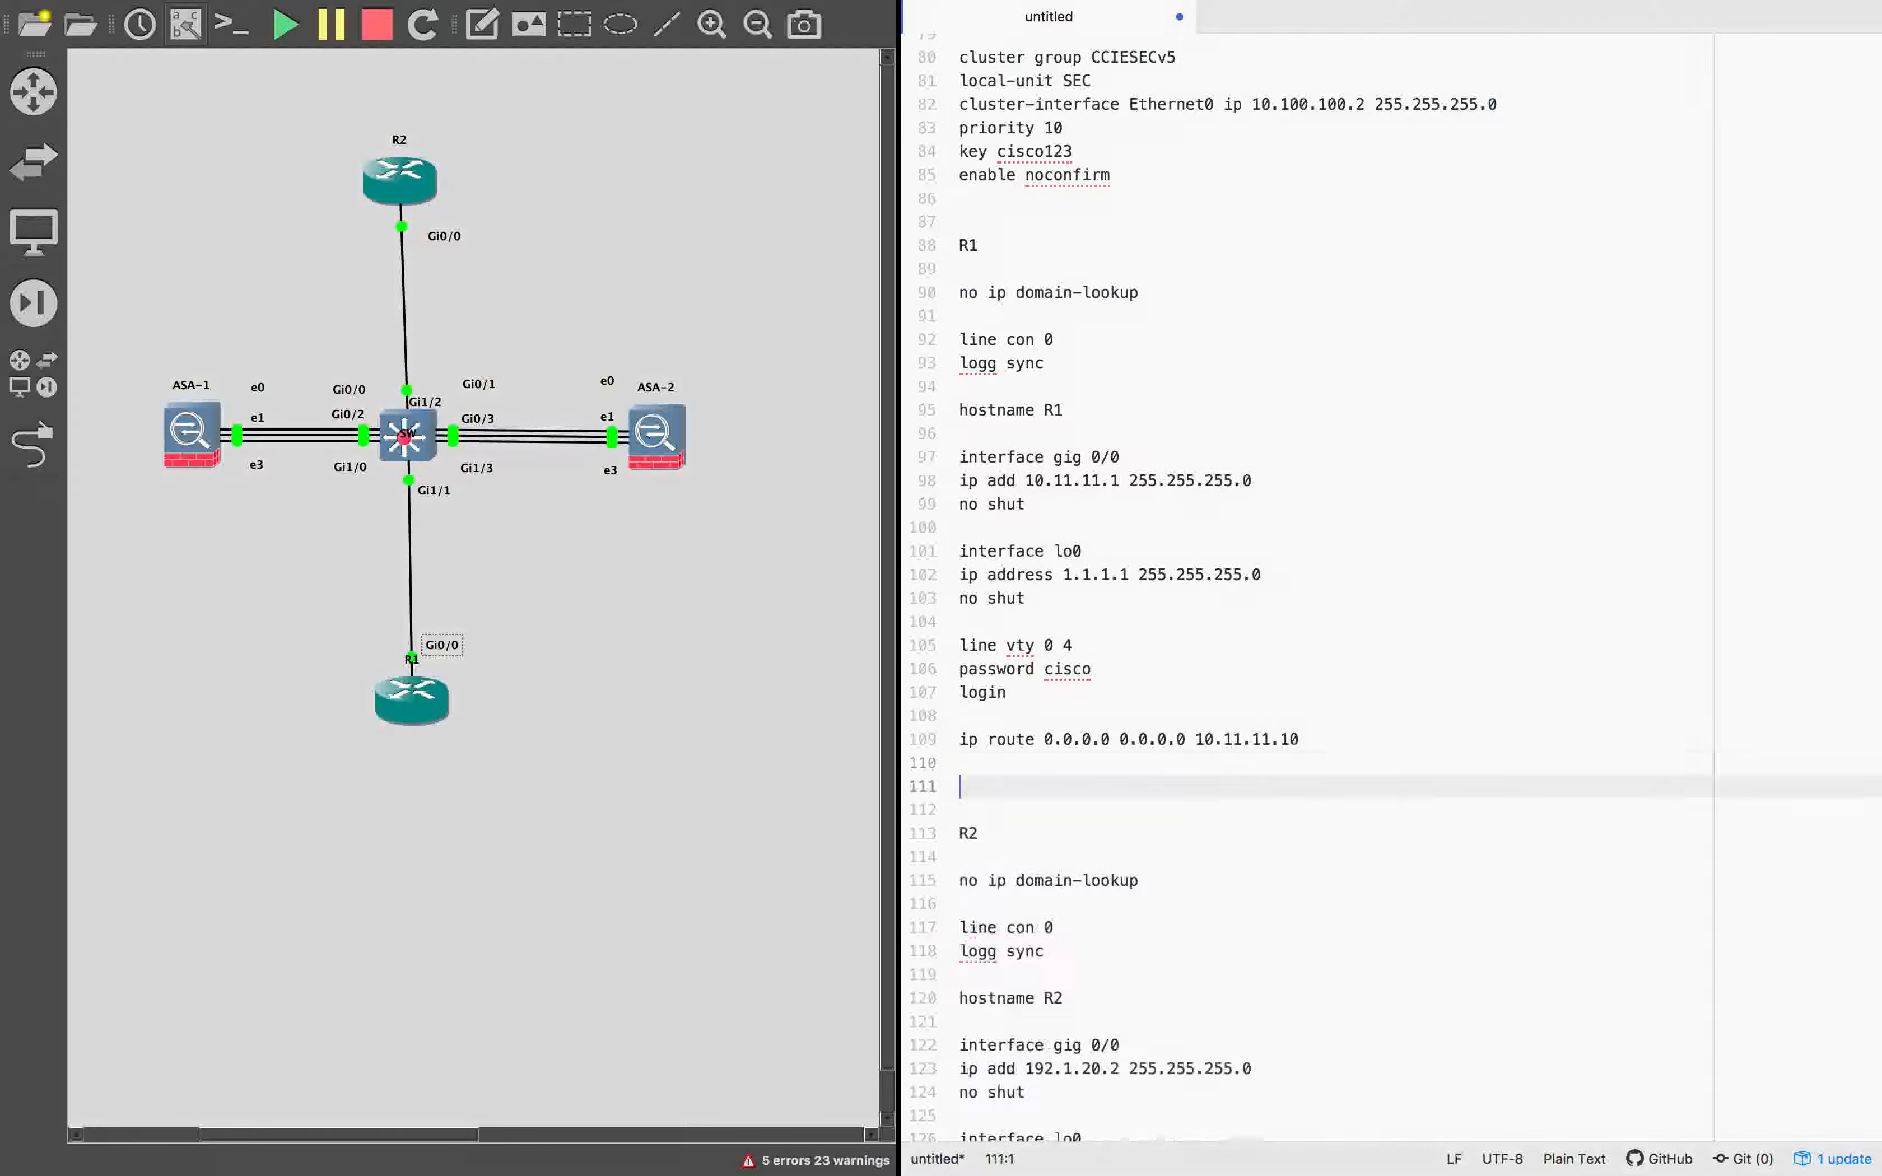
text(router eigrp 100 no auto net 10.0.0.0 net 1.0.0.0)
key(Return)
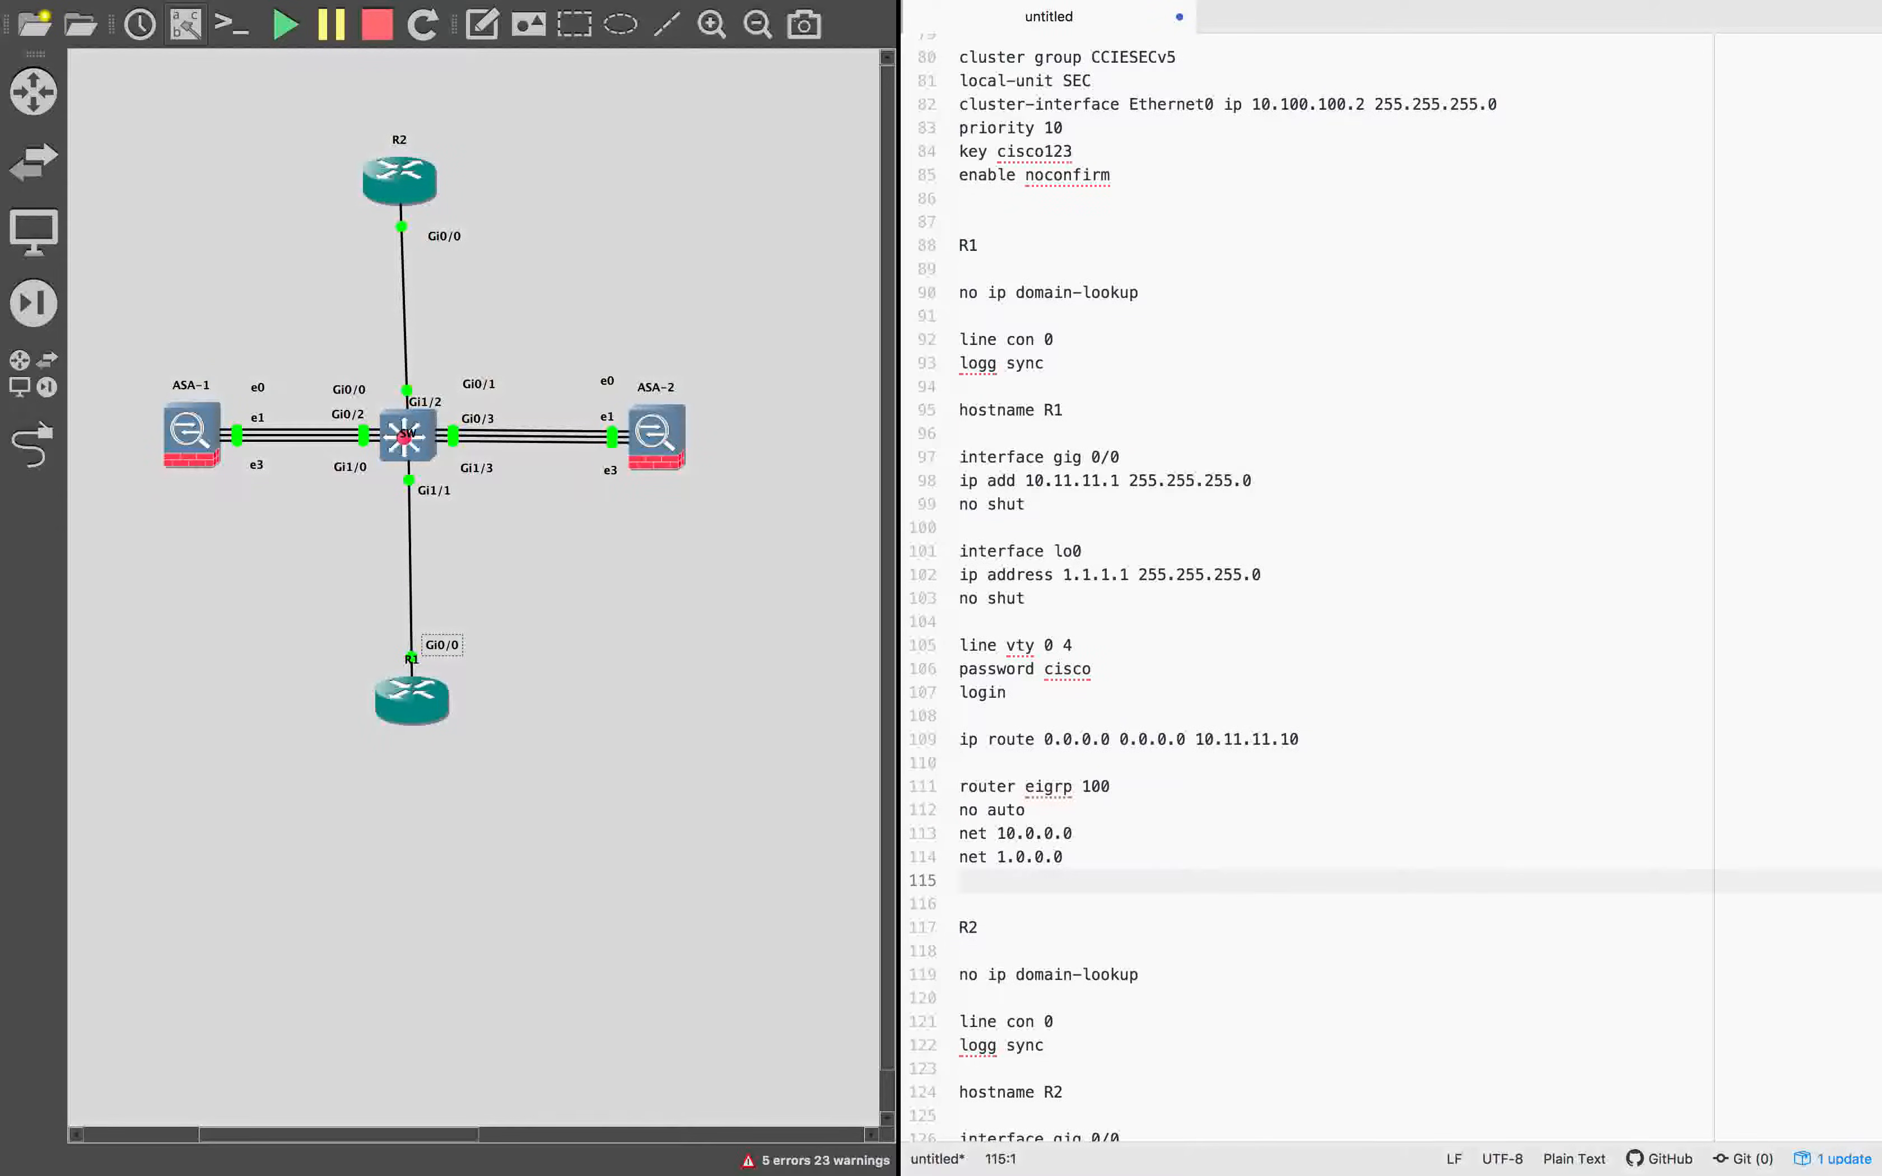
Add a router eigrp 100 block with no auto, net 192.1.20.0 and net 2.0.0.0 after R2's transport input telnet line.
scroll(1391, 981, down, 5)
click(1123, 1085)
text(router eigrp 100 no auto net 192.1.20.0 net 2.0.0.0)
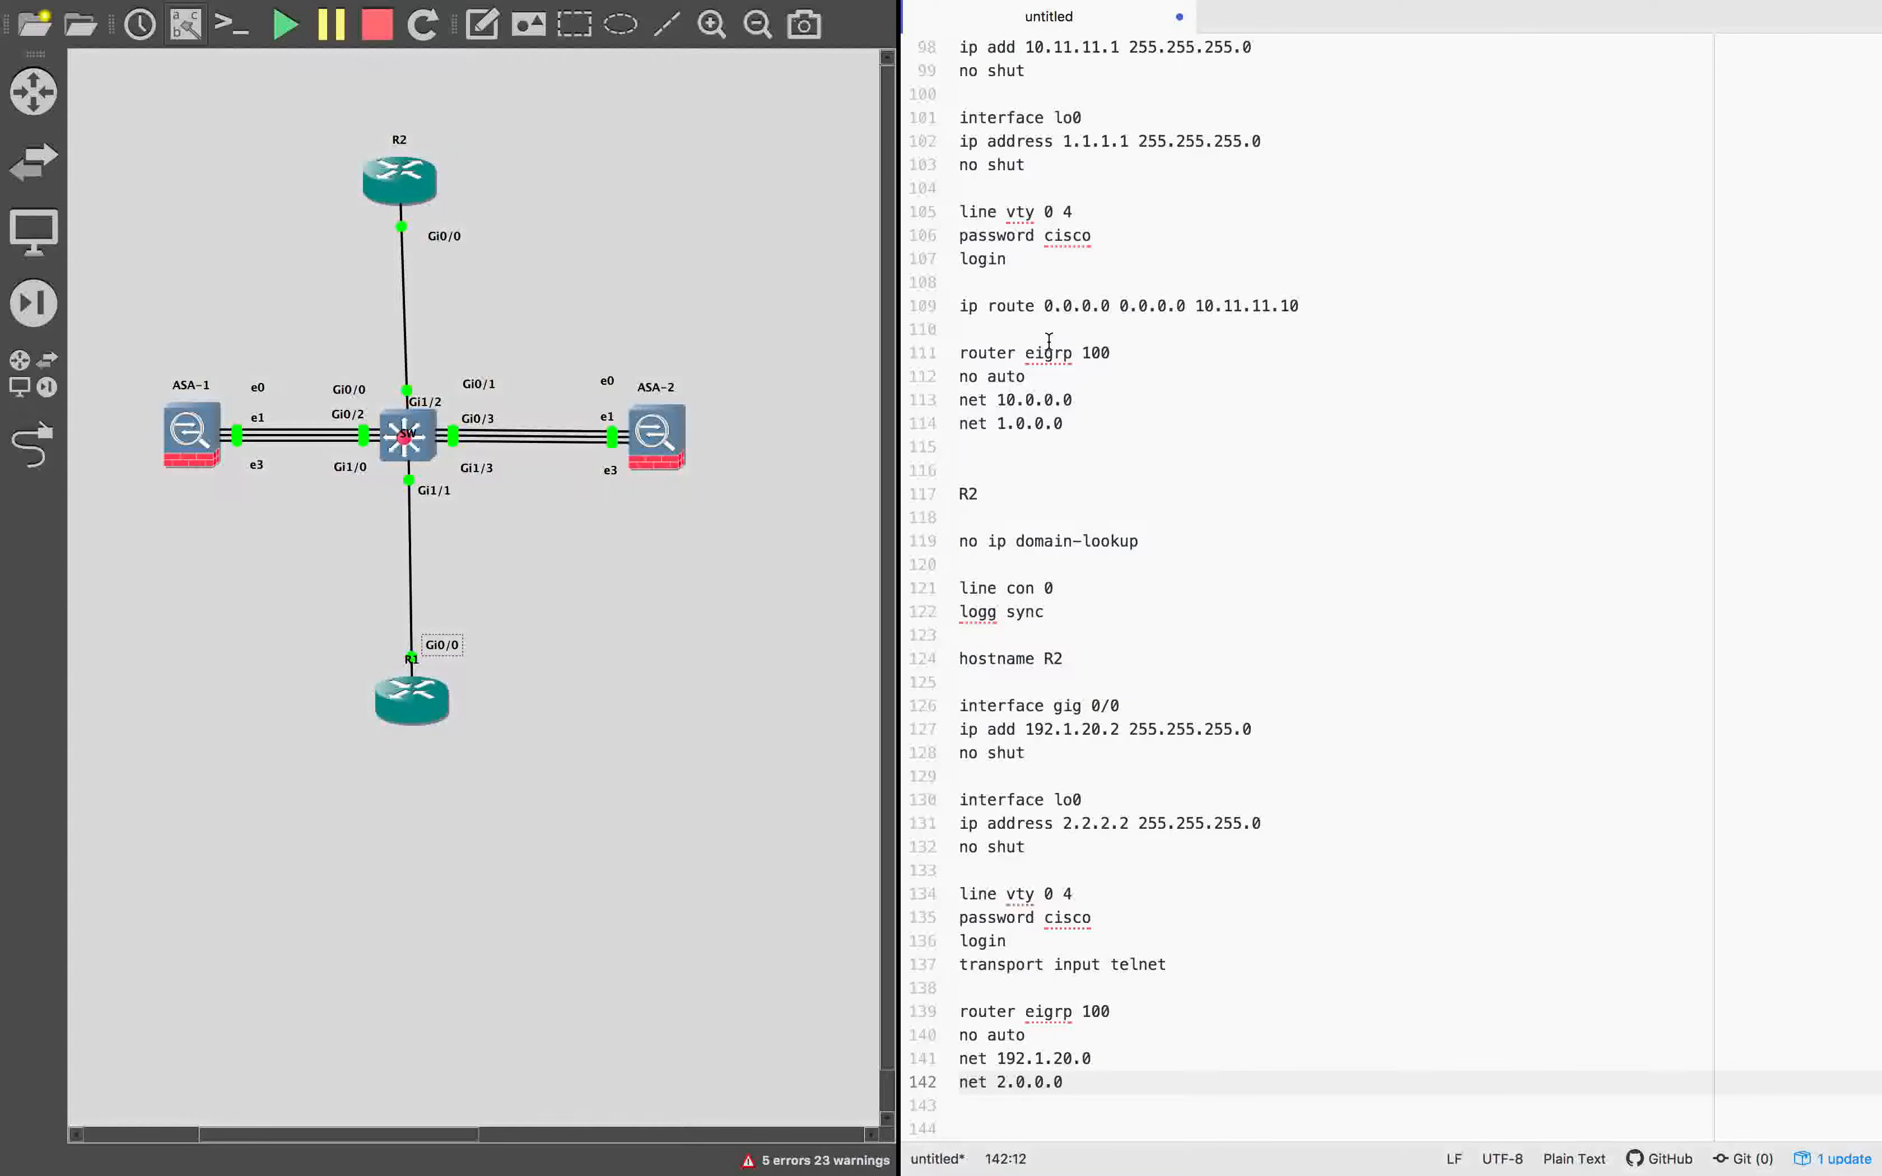
Check the EIGRP network statements of R1 and R2 against the routers' interface addresses.
drag(998, 398, 1073, 399)
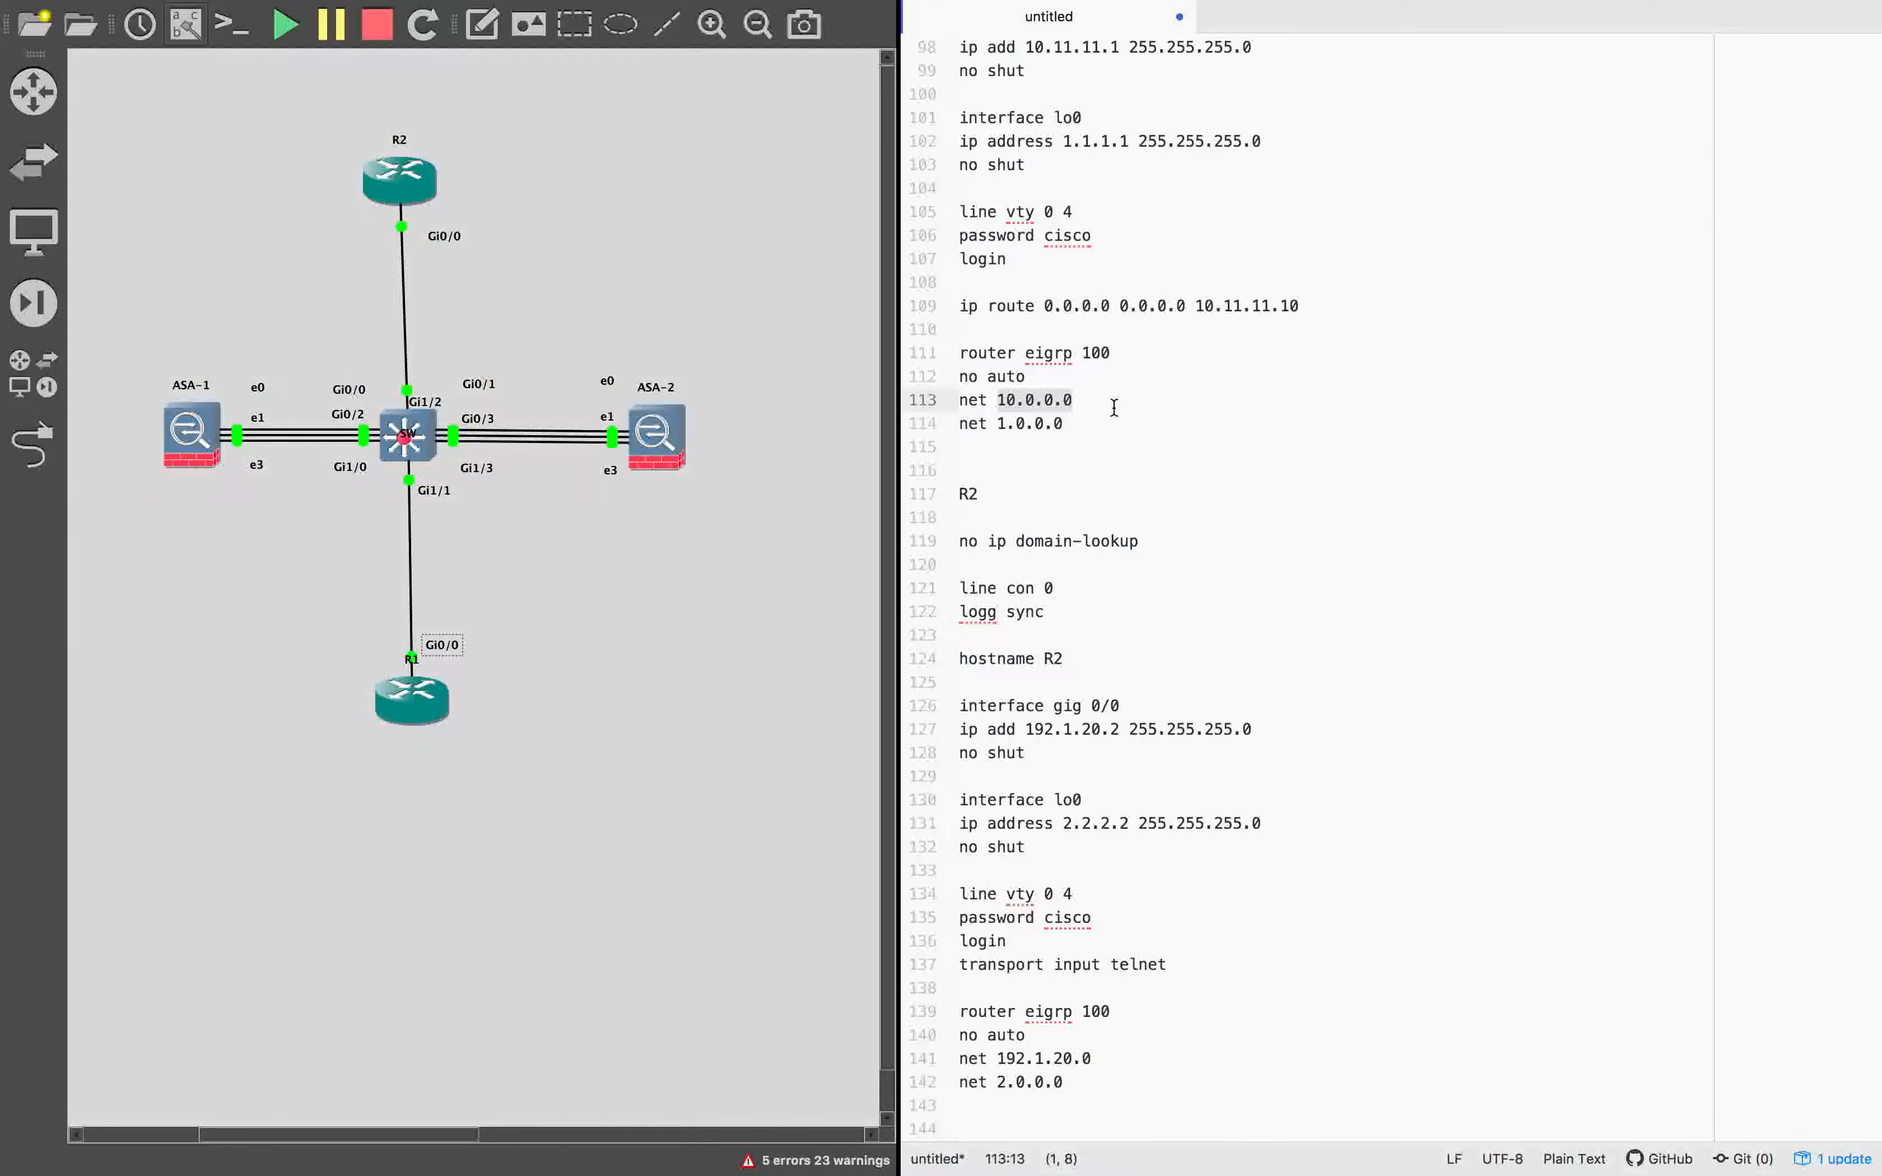
scroll(1096, 402, up, 5)
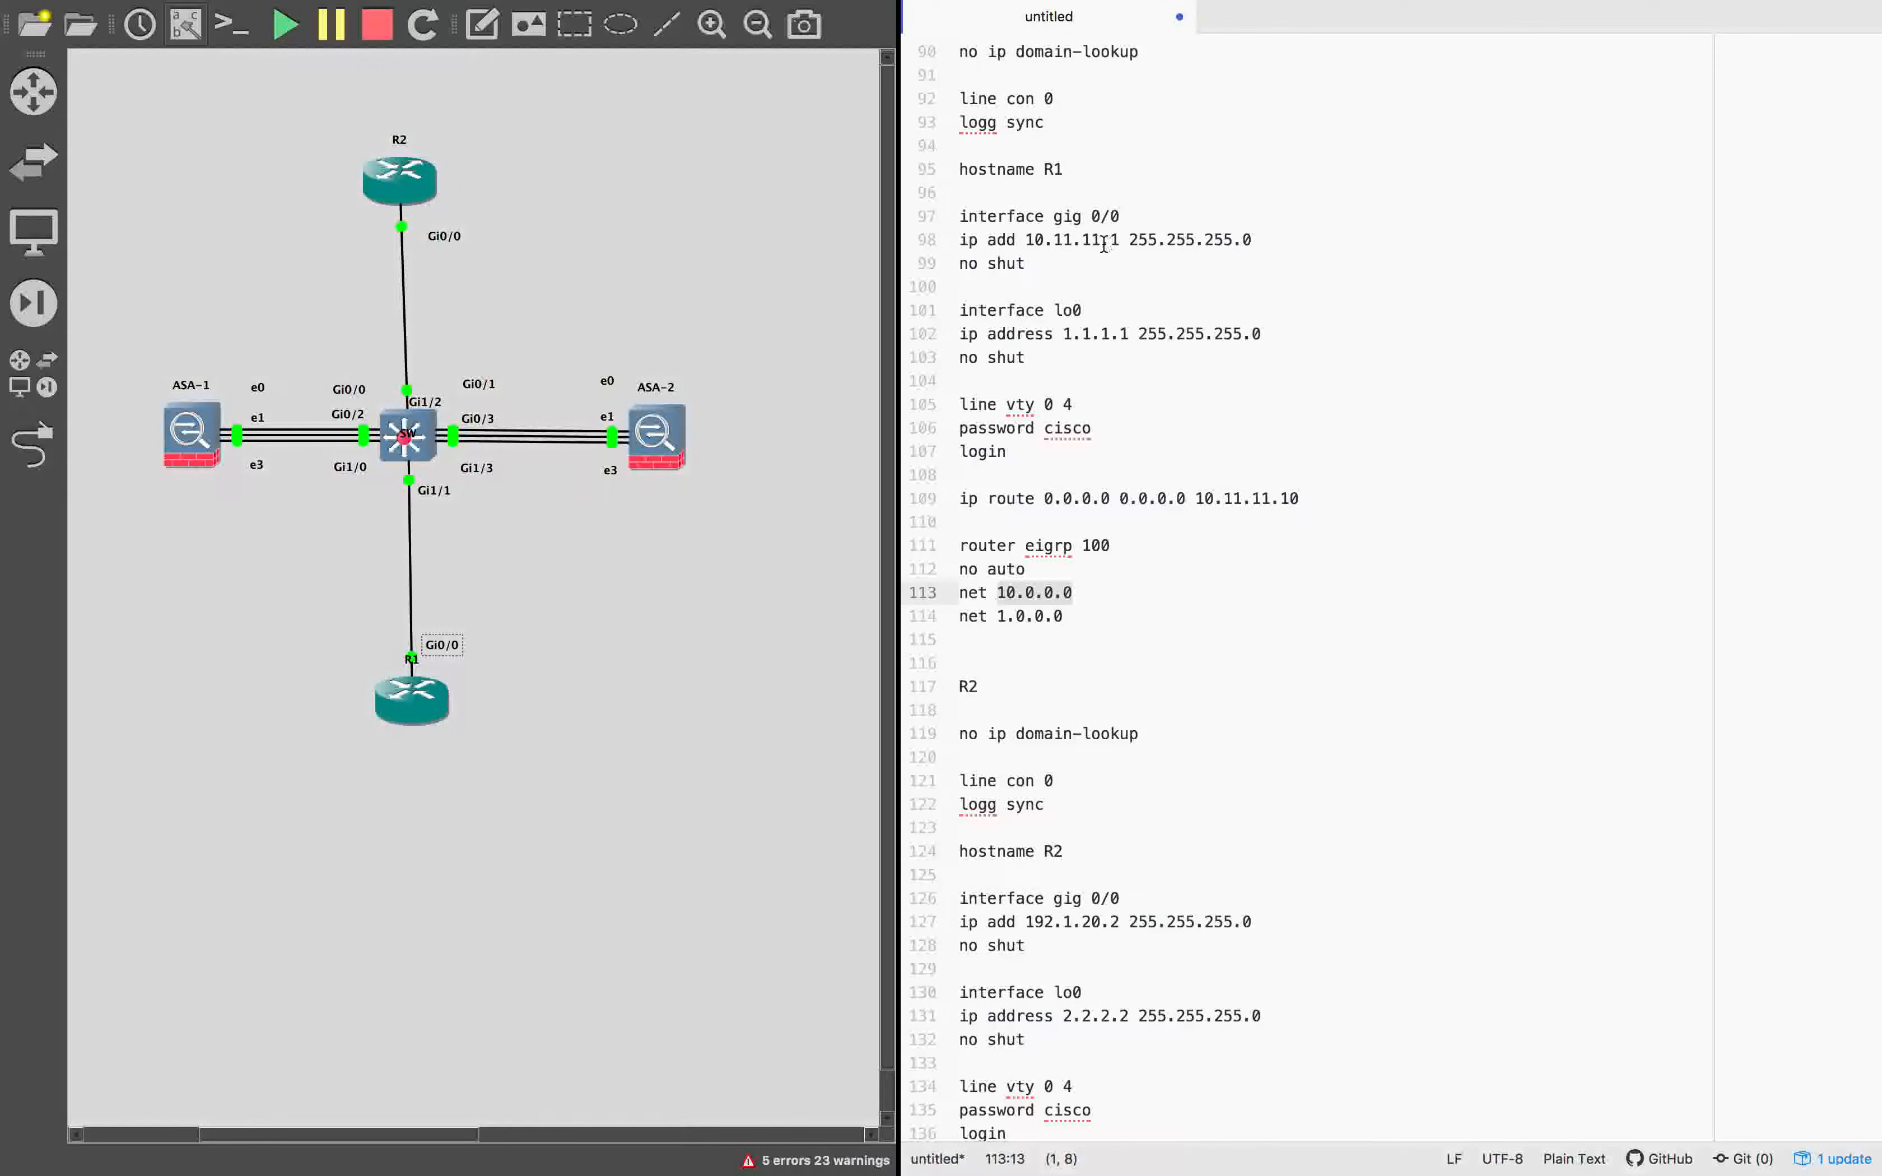
scroll(1011, 420, down, 5)
drag(997, 427, 1101, 426)
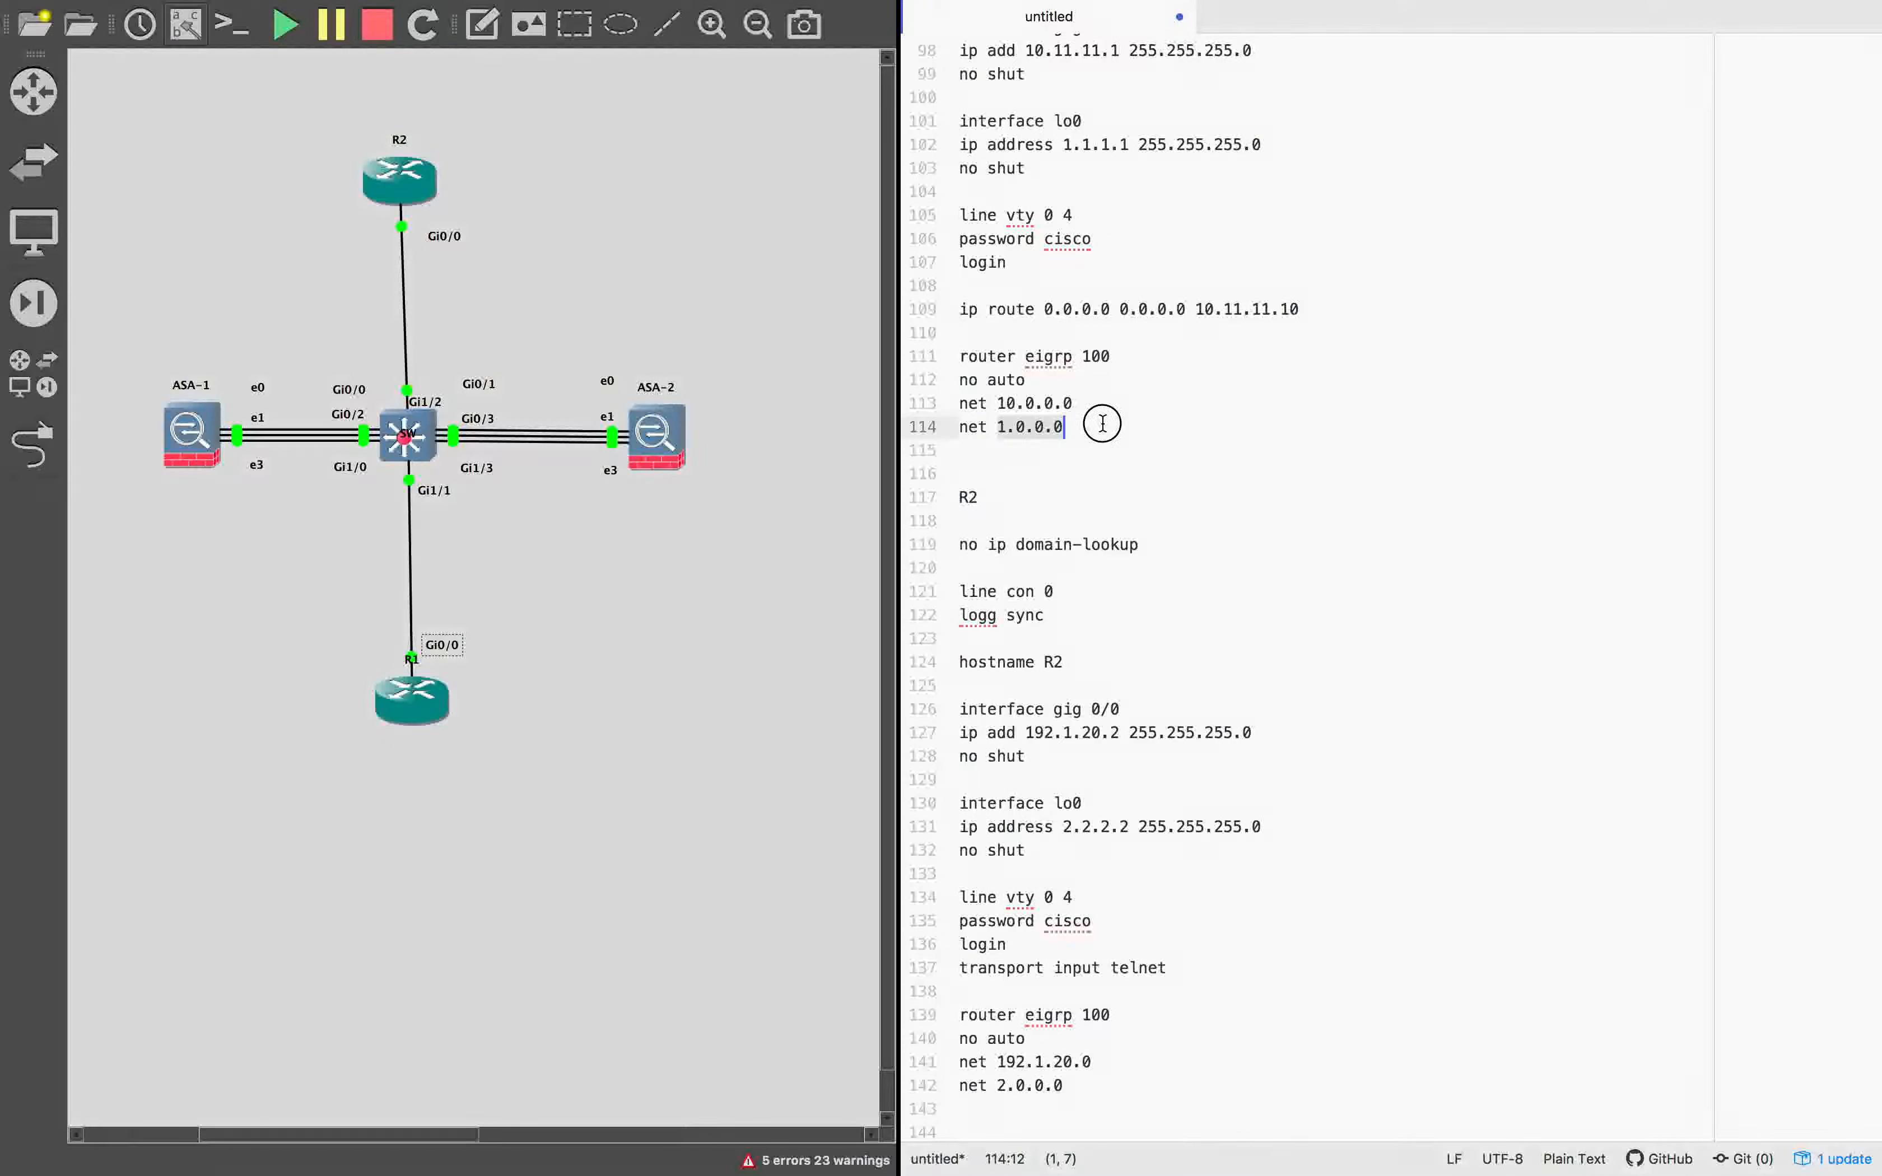
scroll(1102, 423, down, 1)
drag(994, 1056, 1097, 1054)
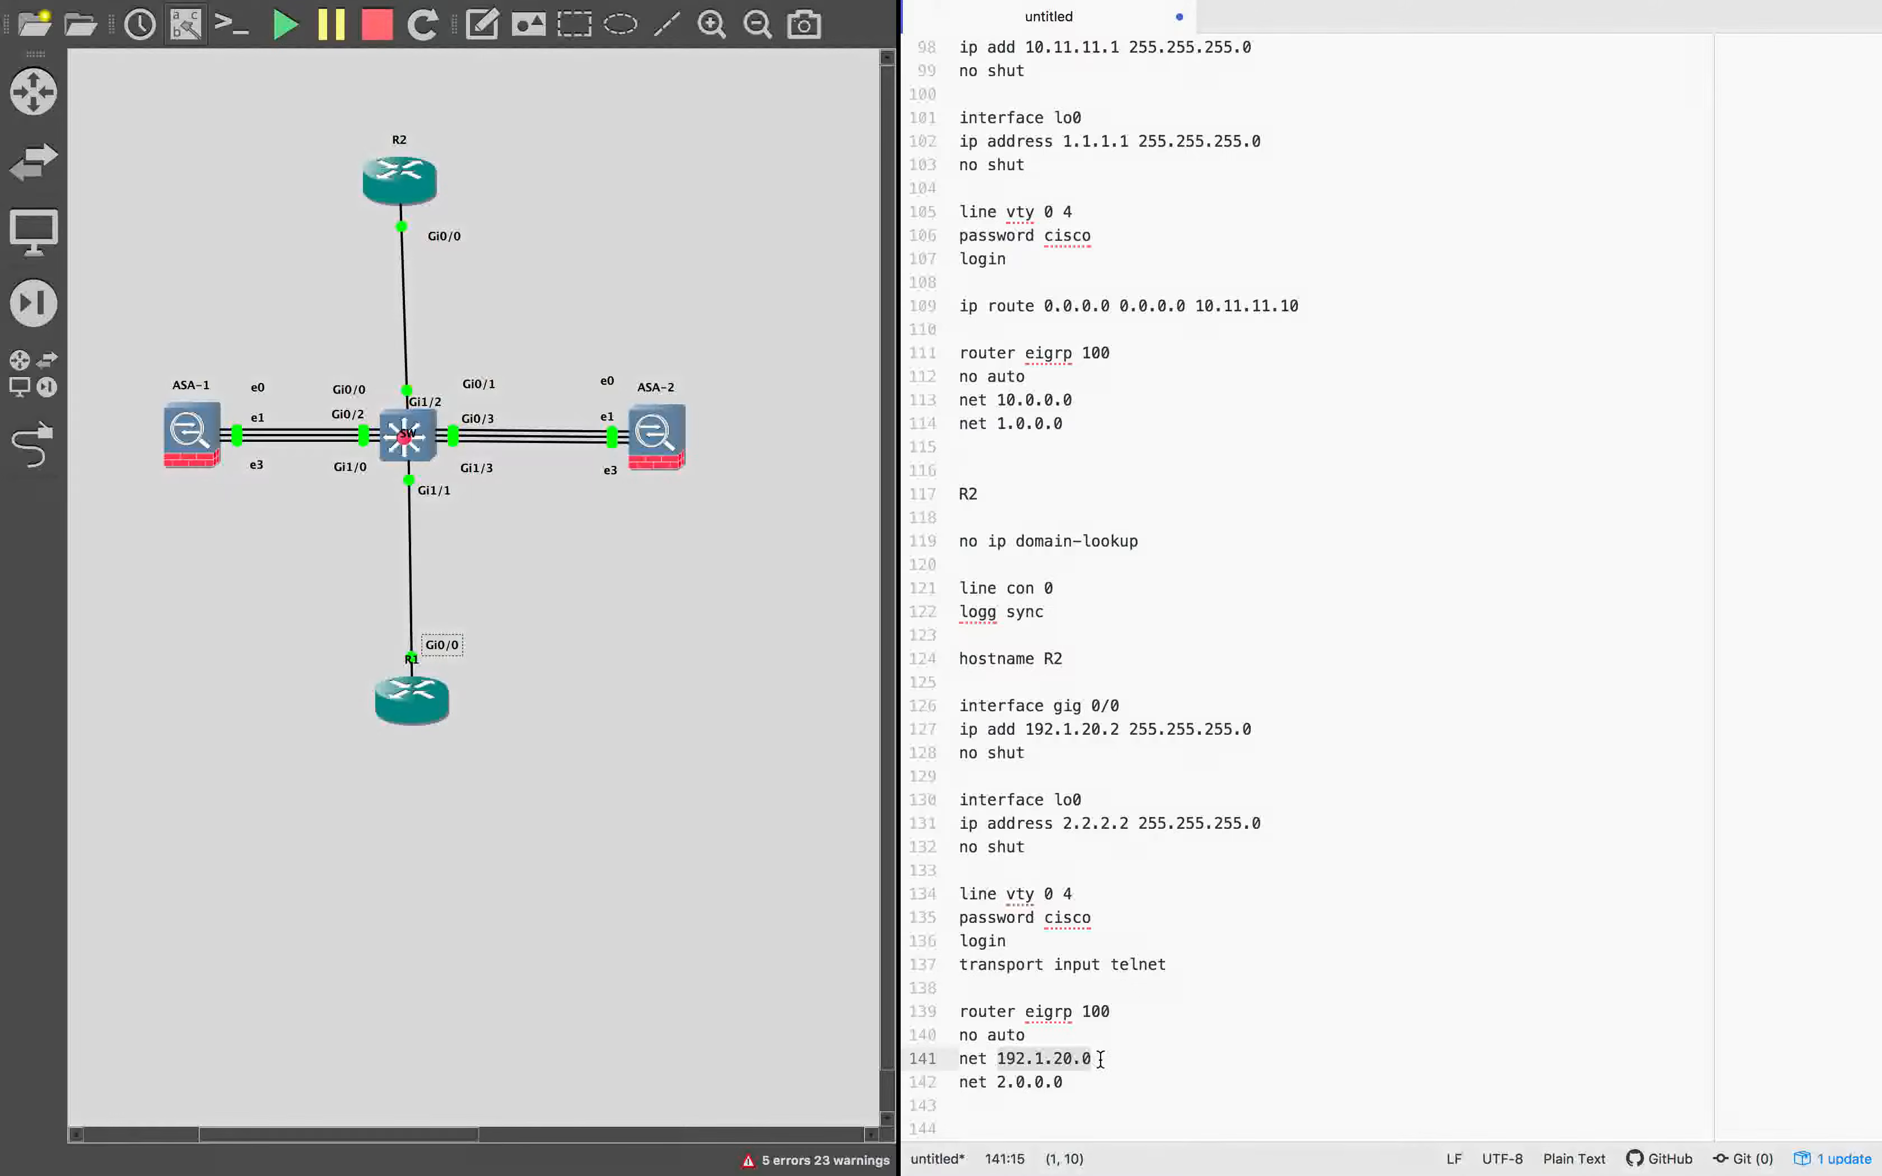
click(1089, 1082)
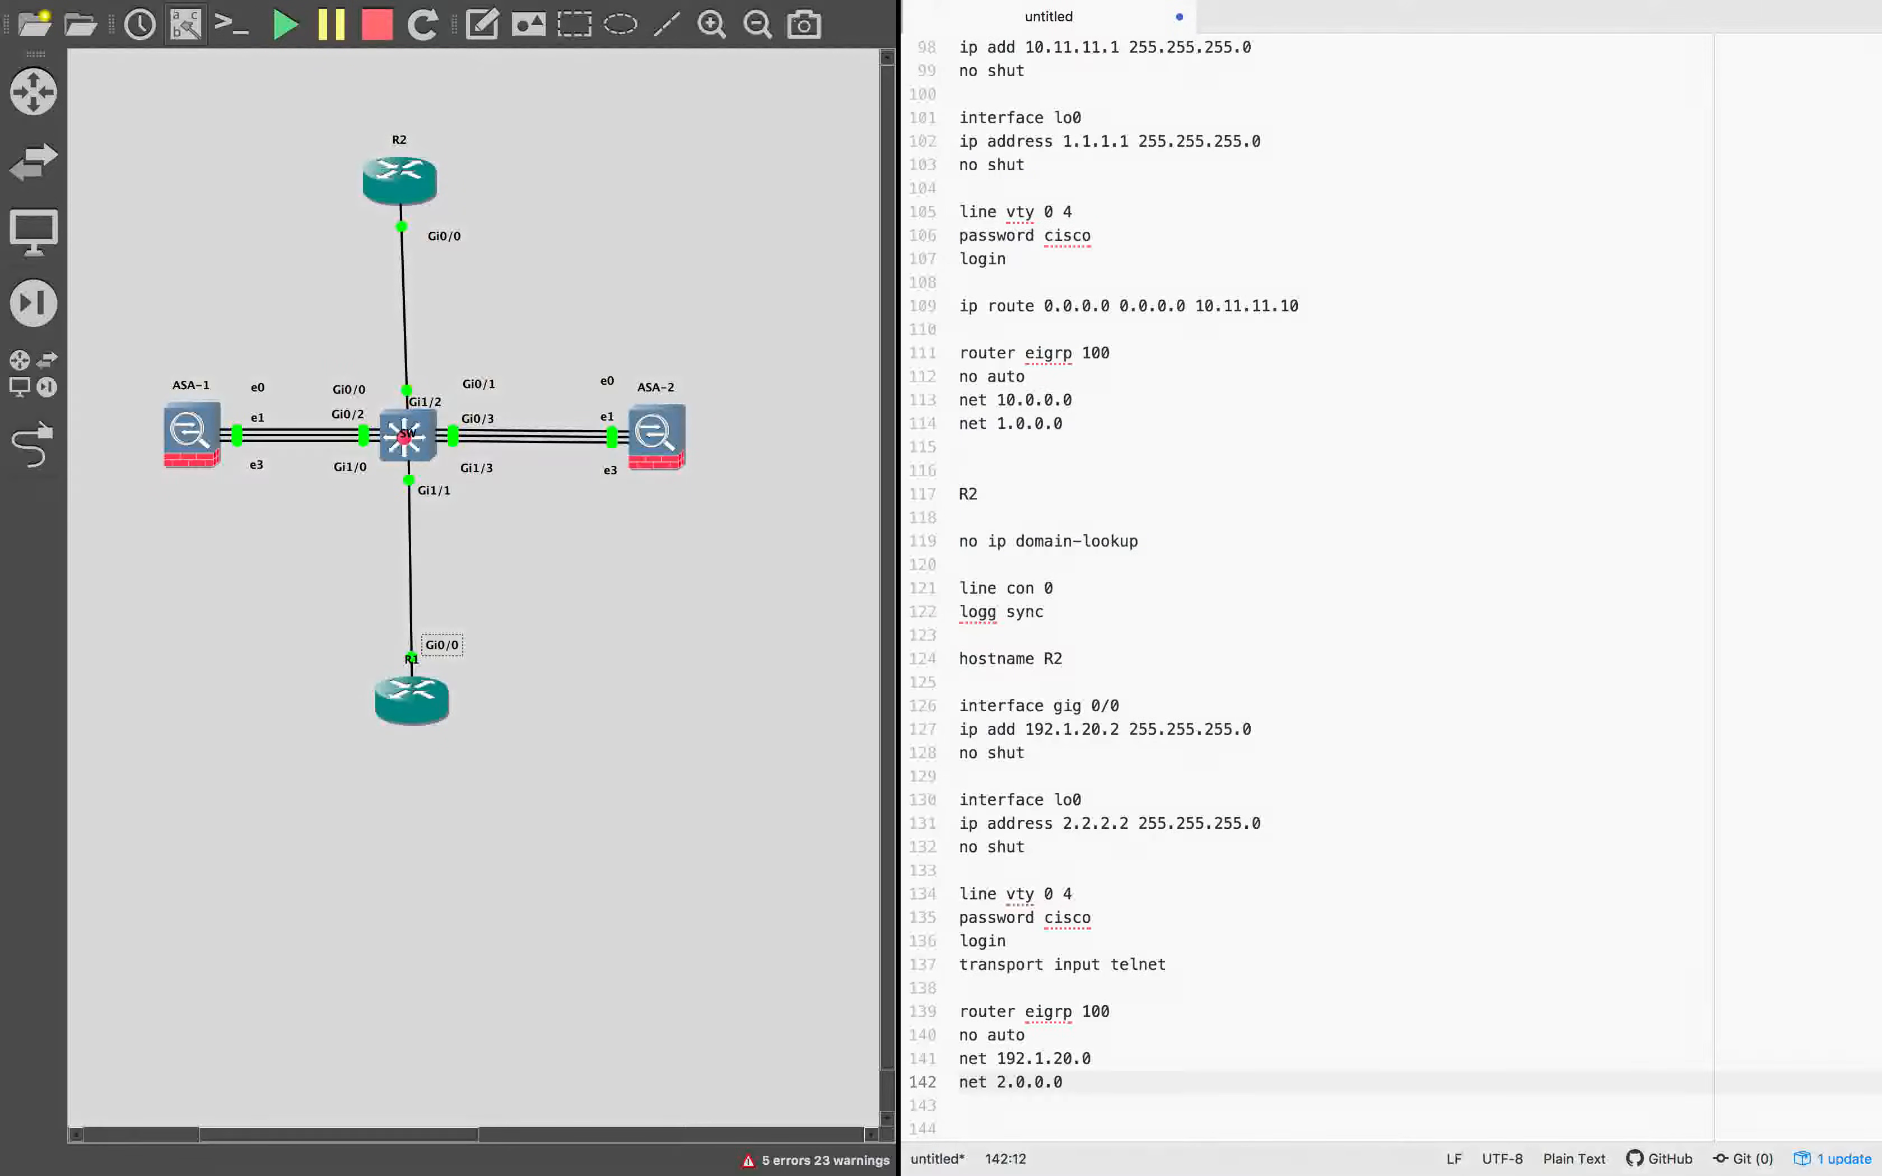
Insert interface gig 0/0 with ip hold-time eigrp 100 40 after R1's EIGRP block, followed by blank lines before the R2 section.
scroll(1334, 614, up, 5)
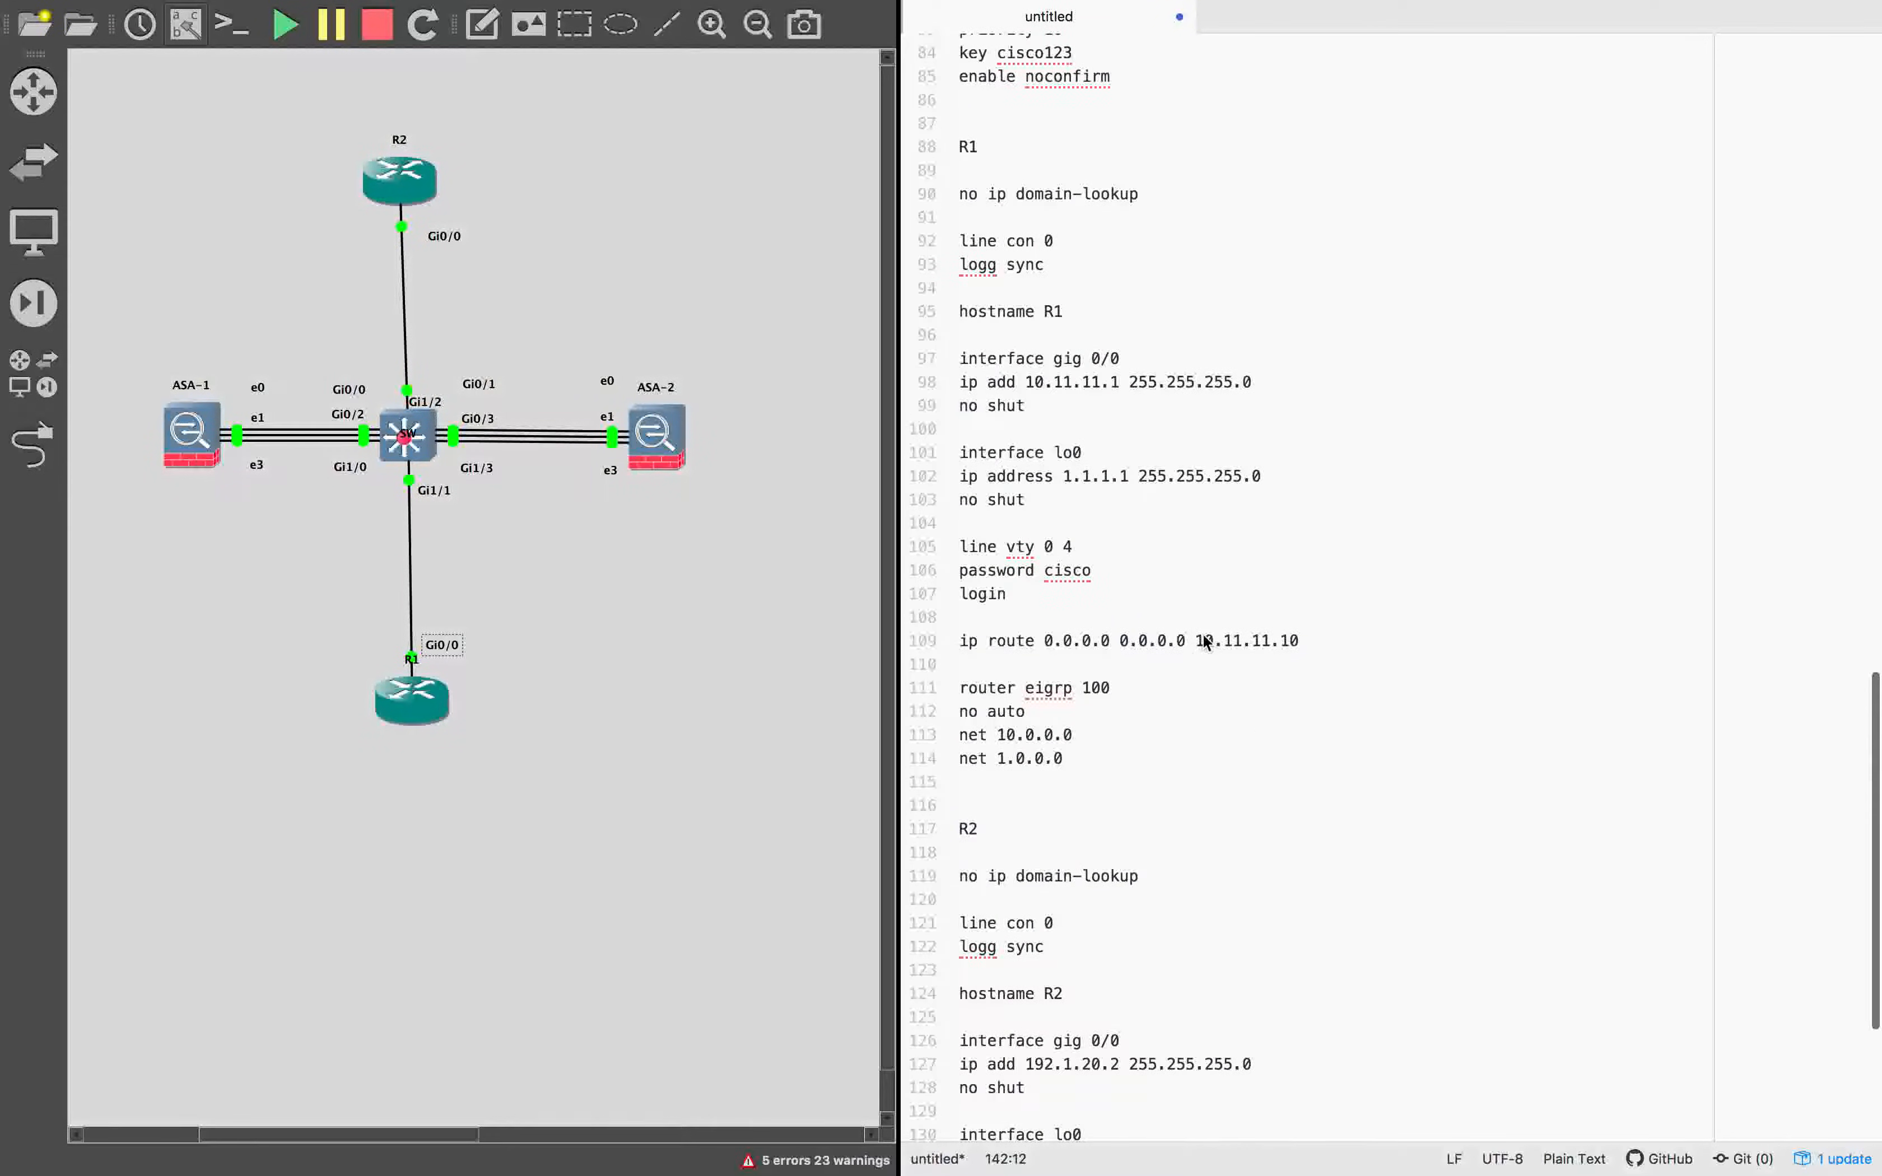
click(1095, 779)
key(Return)
text(interface gig 0/0)
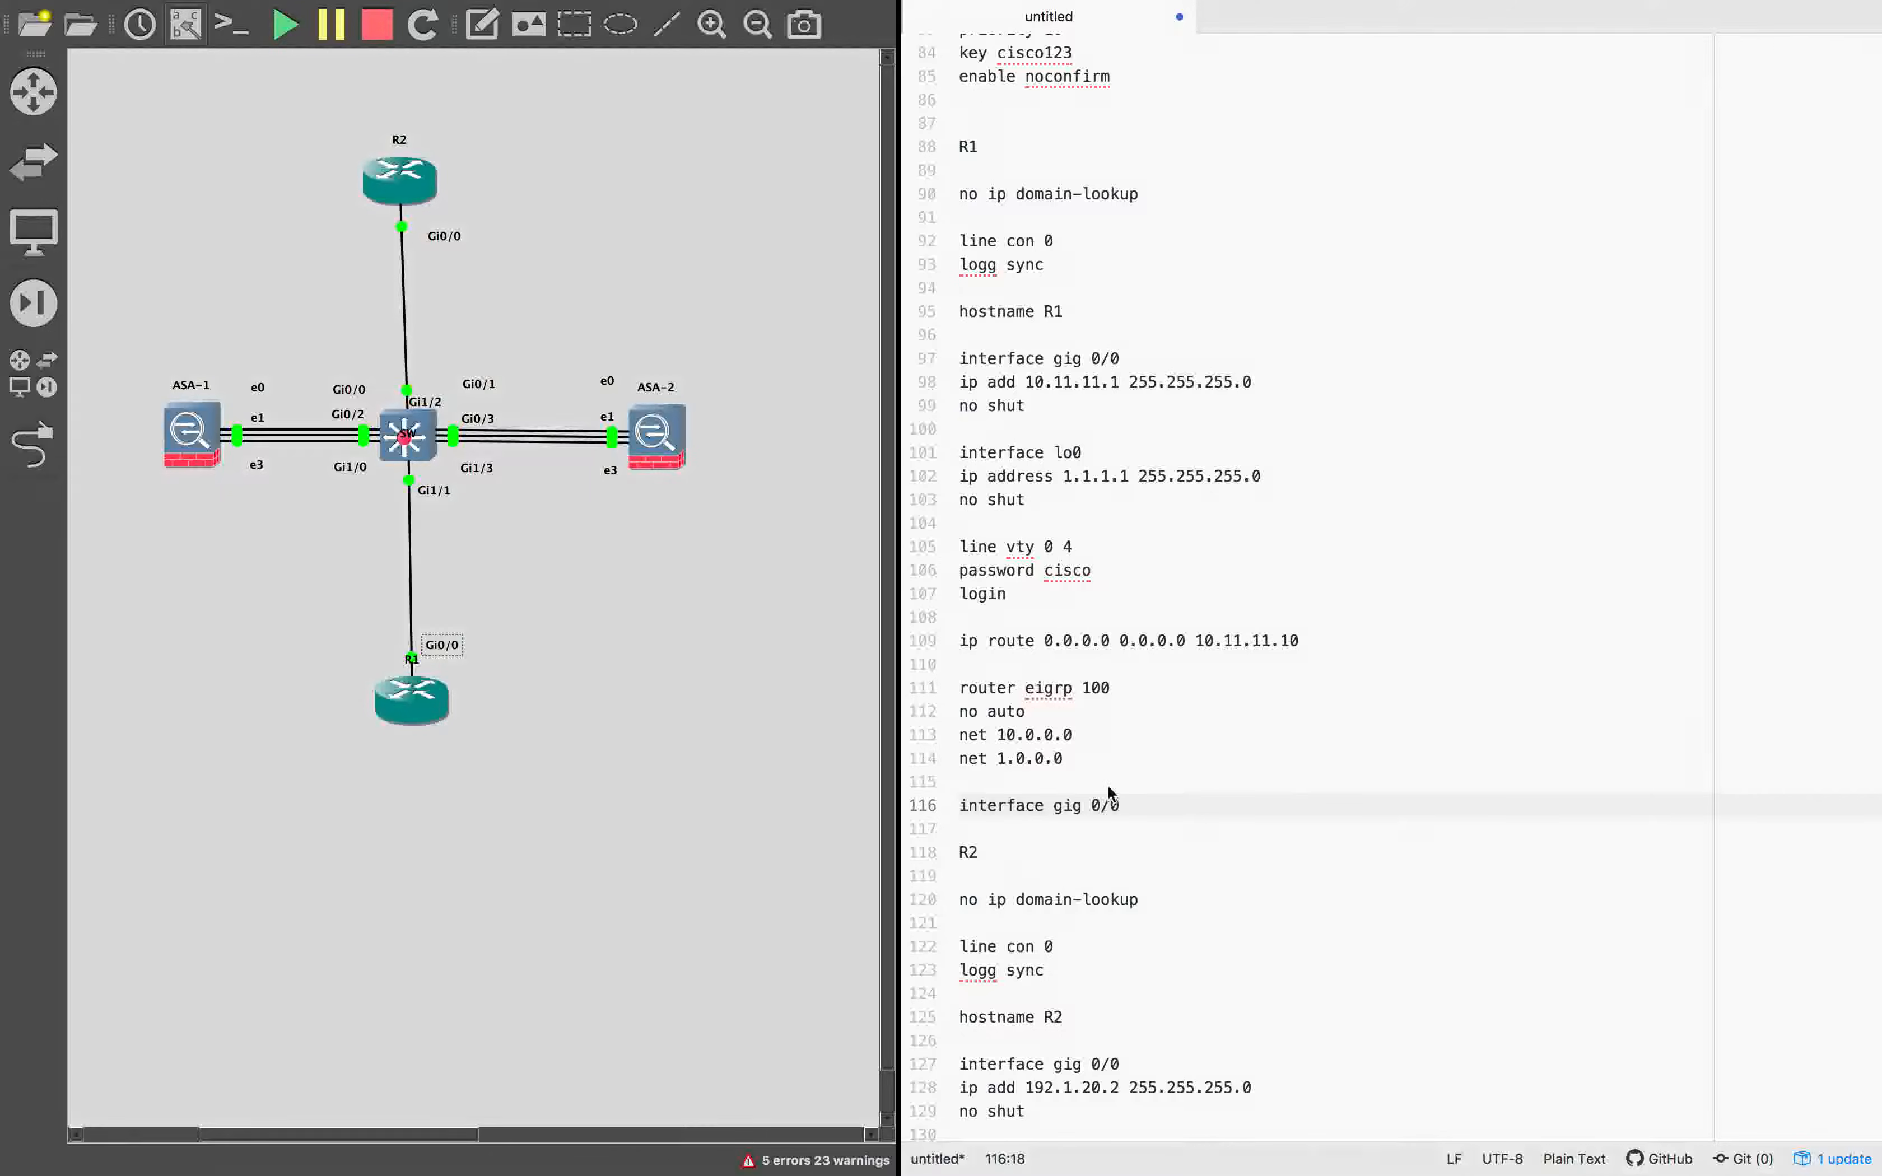
click(976, 826)
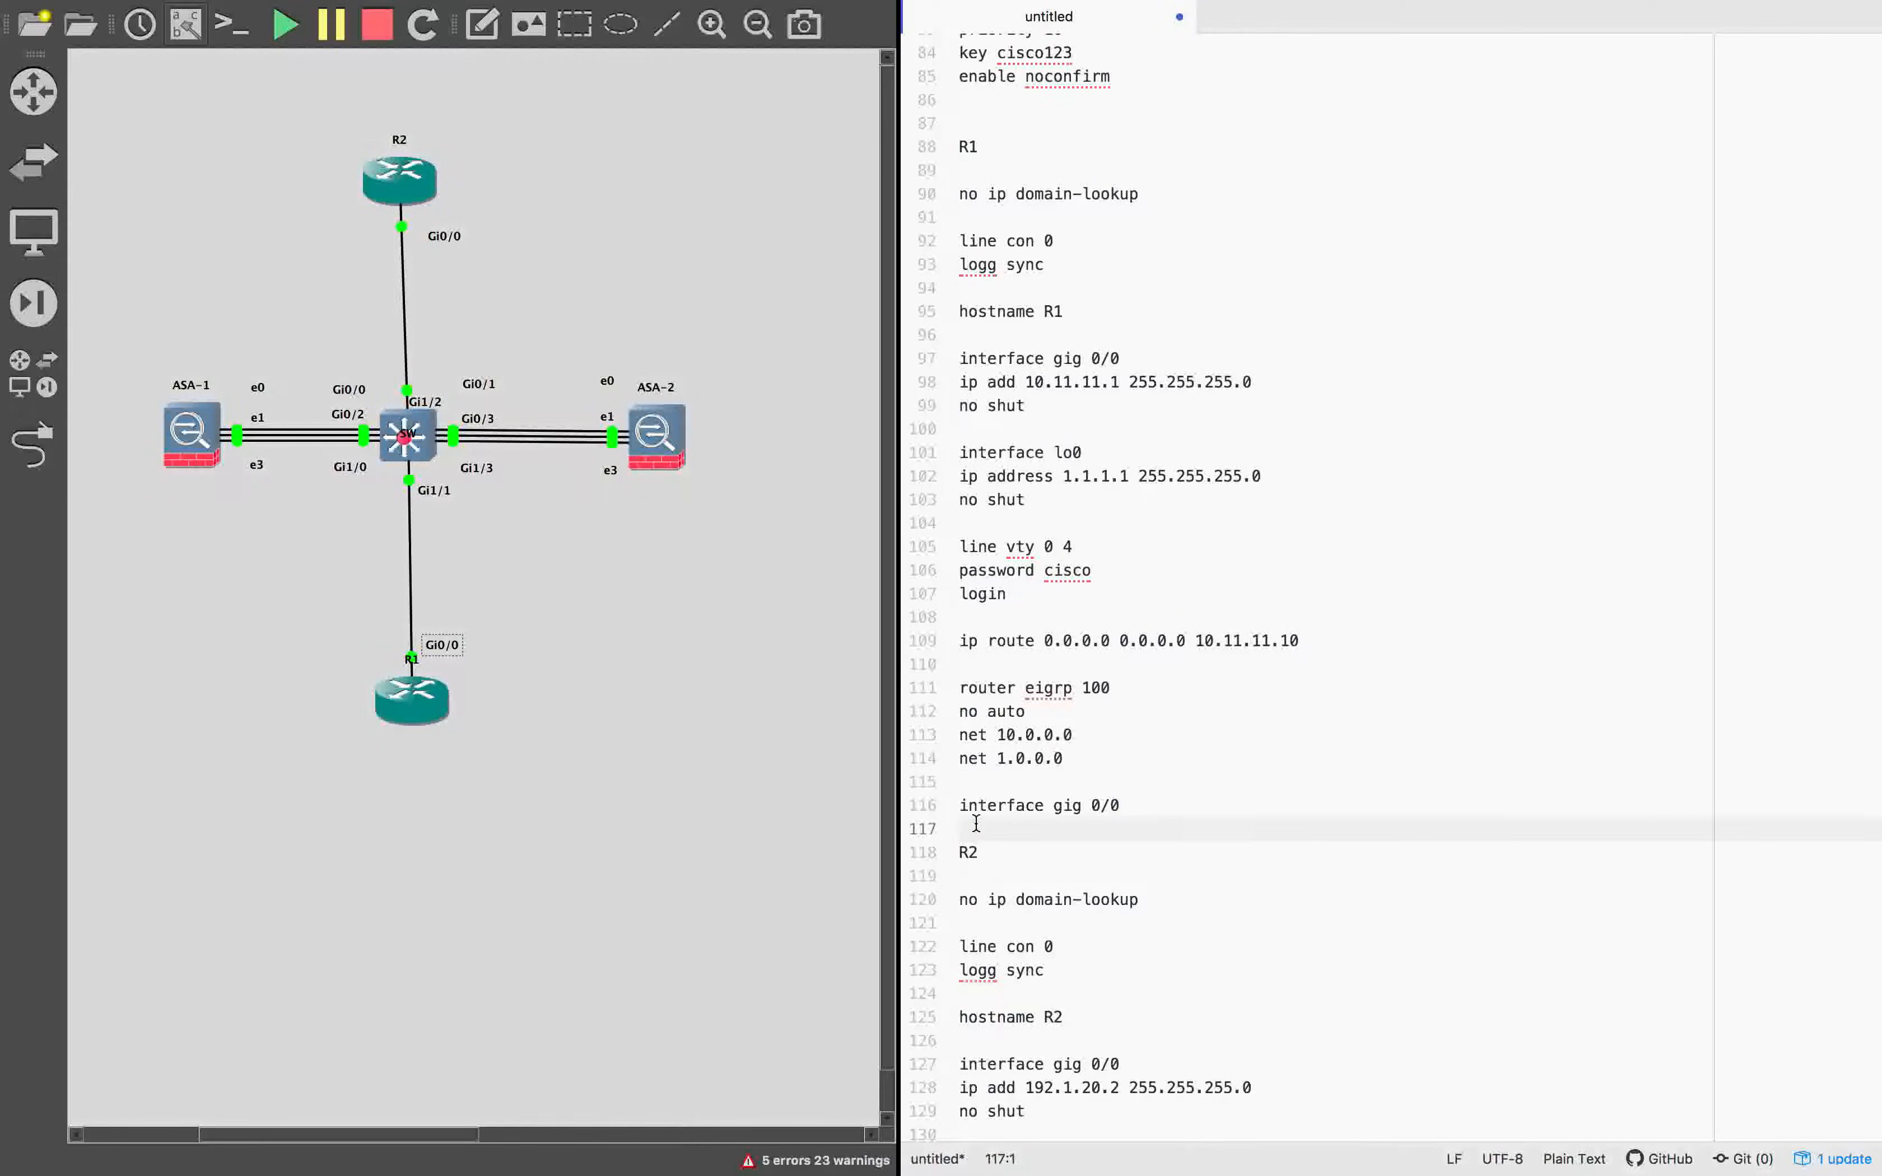
text(ip hold-time eigrp 100 40)
key(Return)
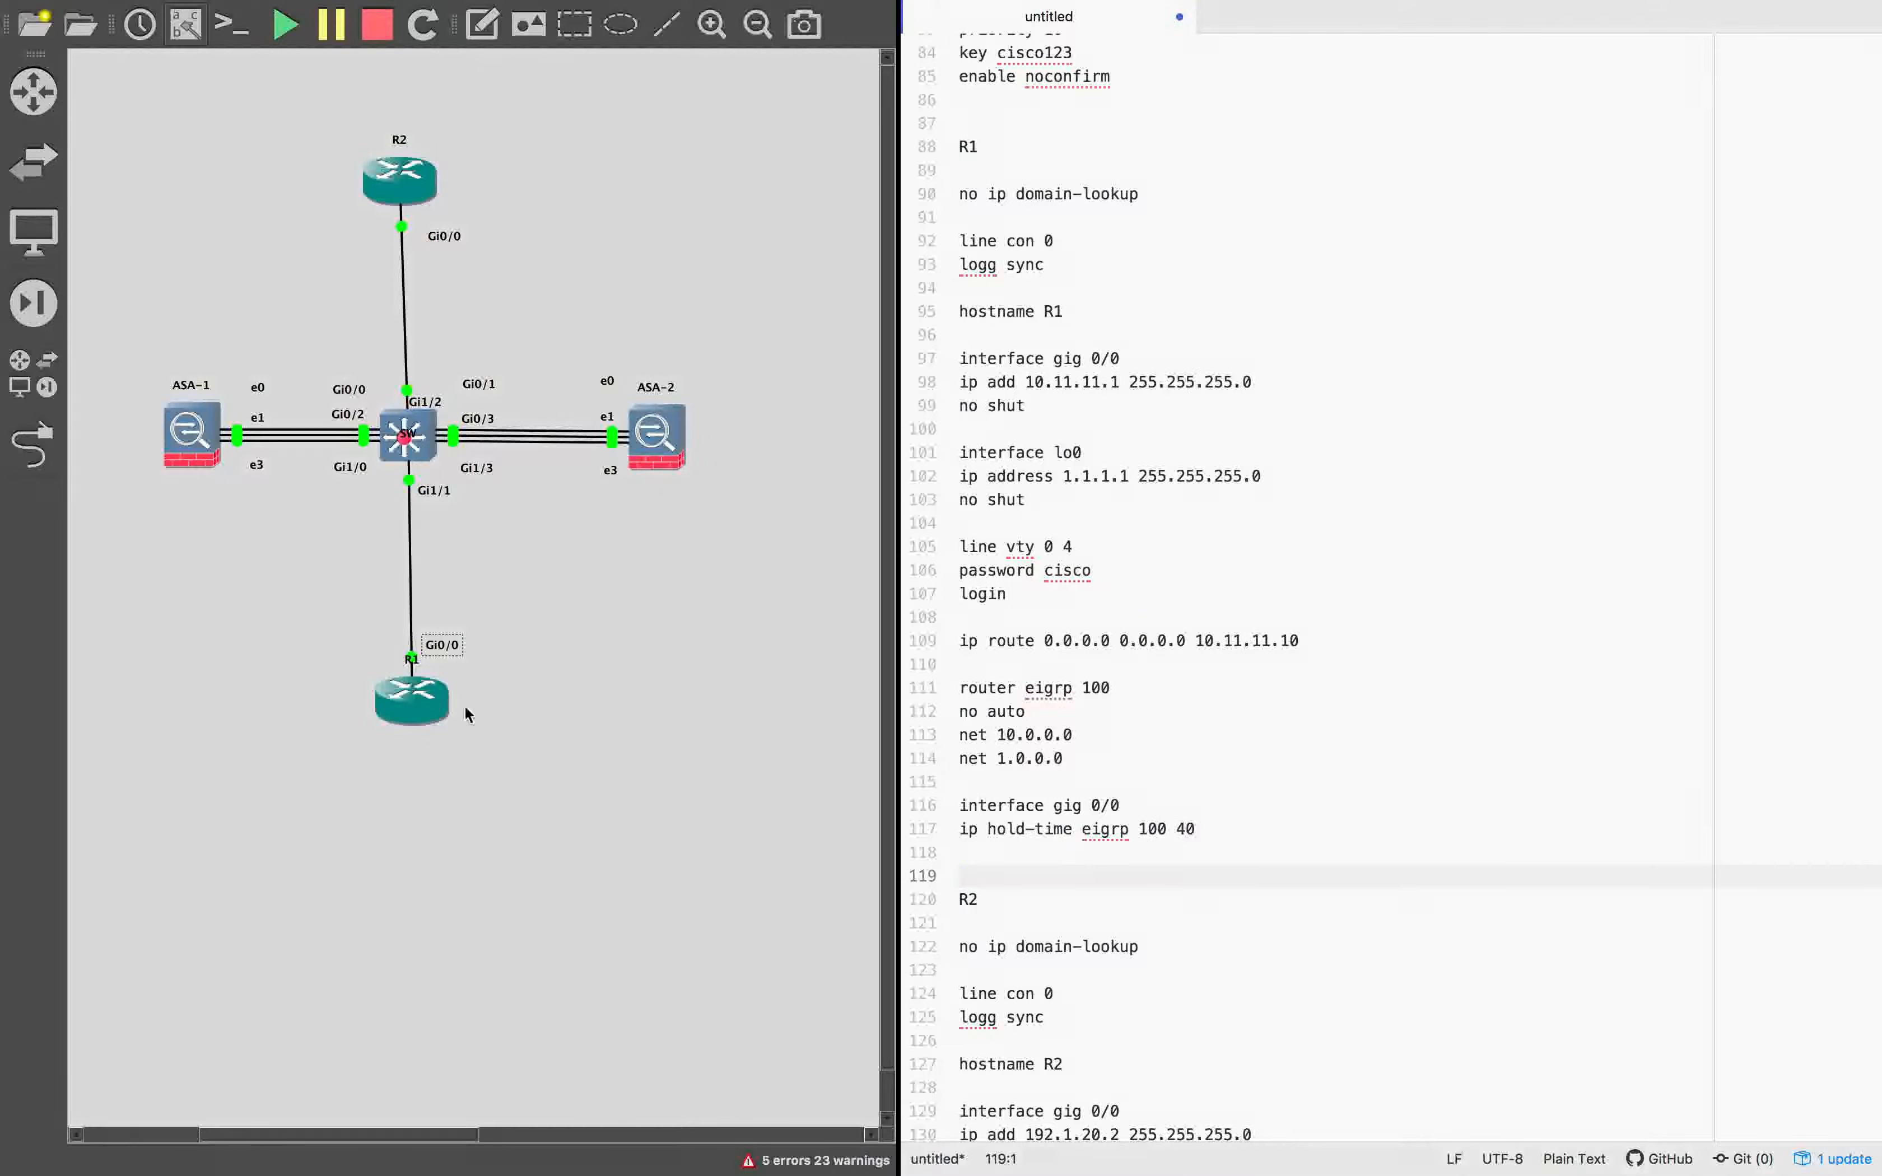
Append interface gig 0/0 with ip hold-time eigrp 100 40 after R2's EIGRP block, followed by blank lines.
scroll(1137, 640, down, 5)
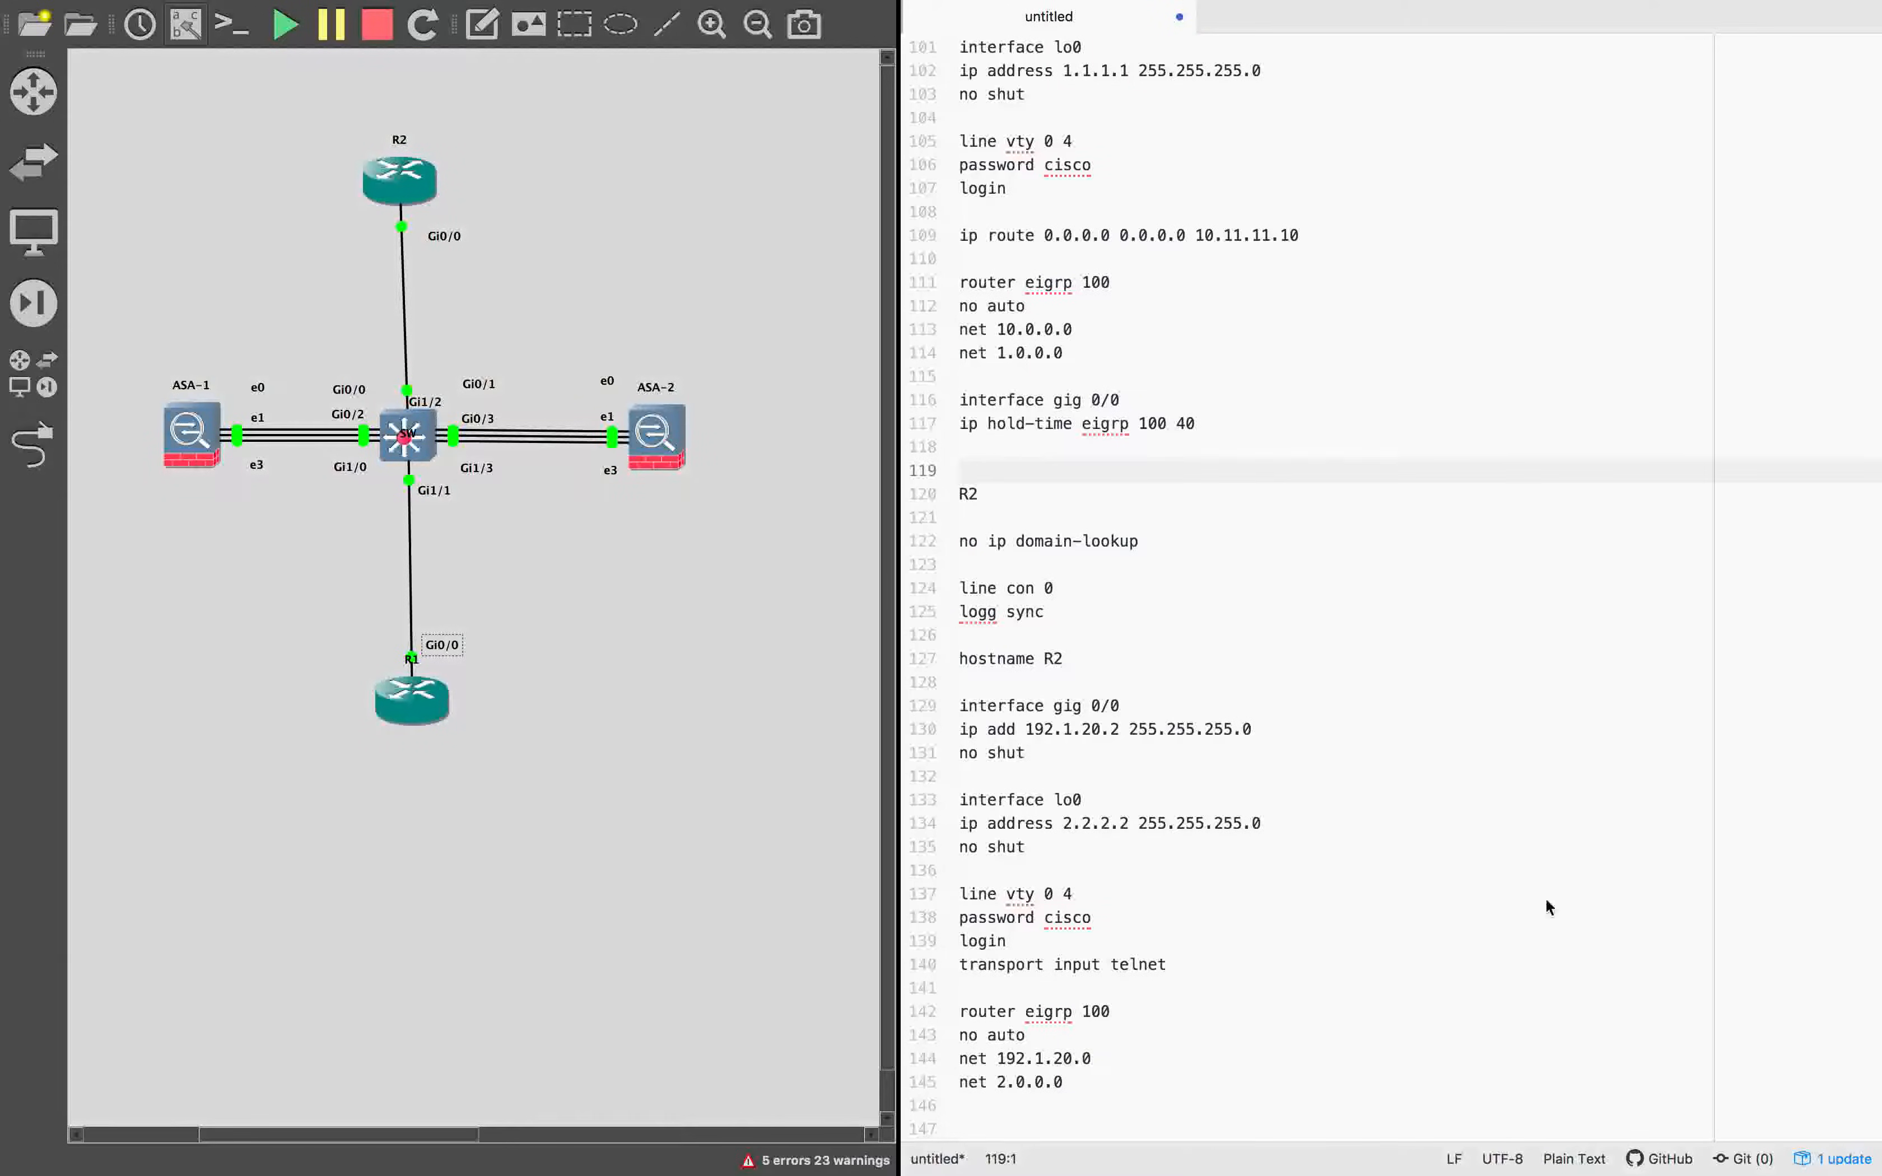
click(1149, 1128)
text(interface gig 0/0)
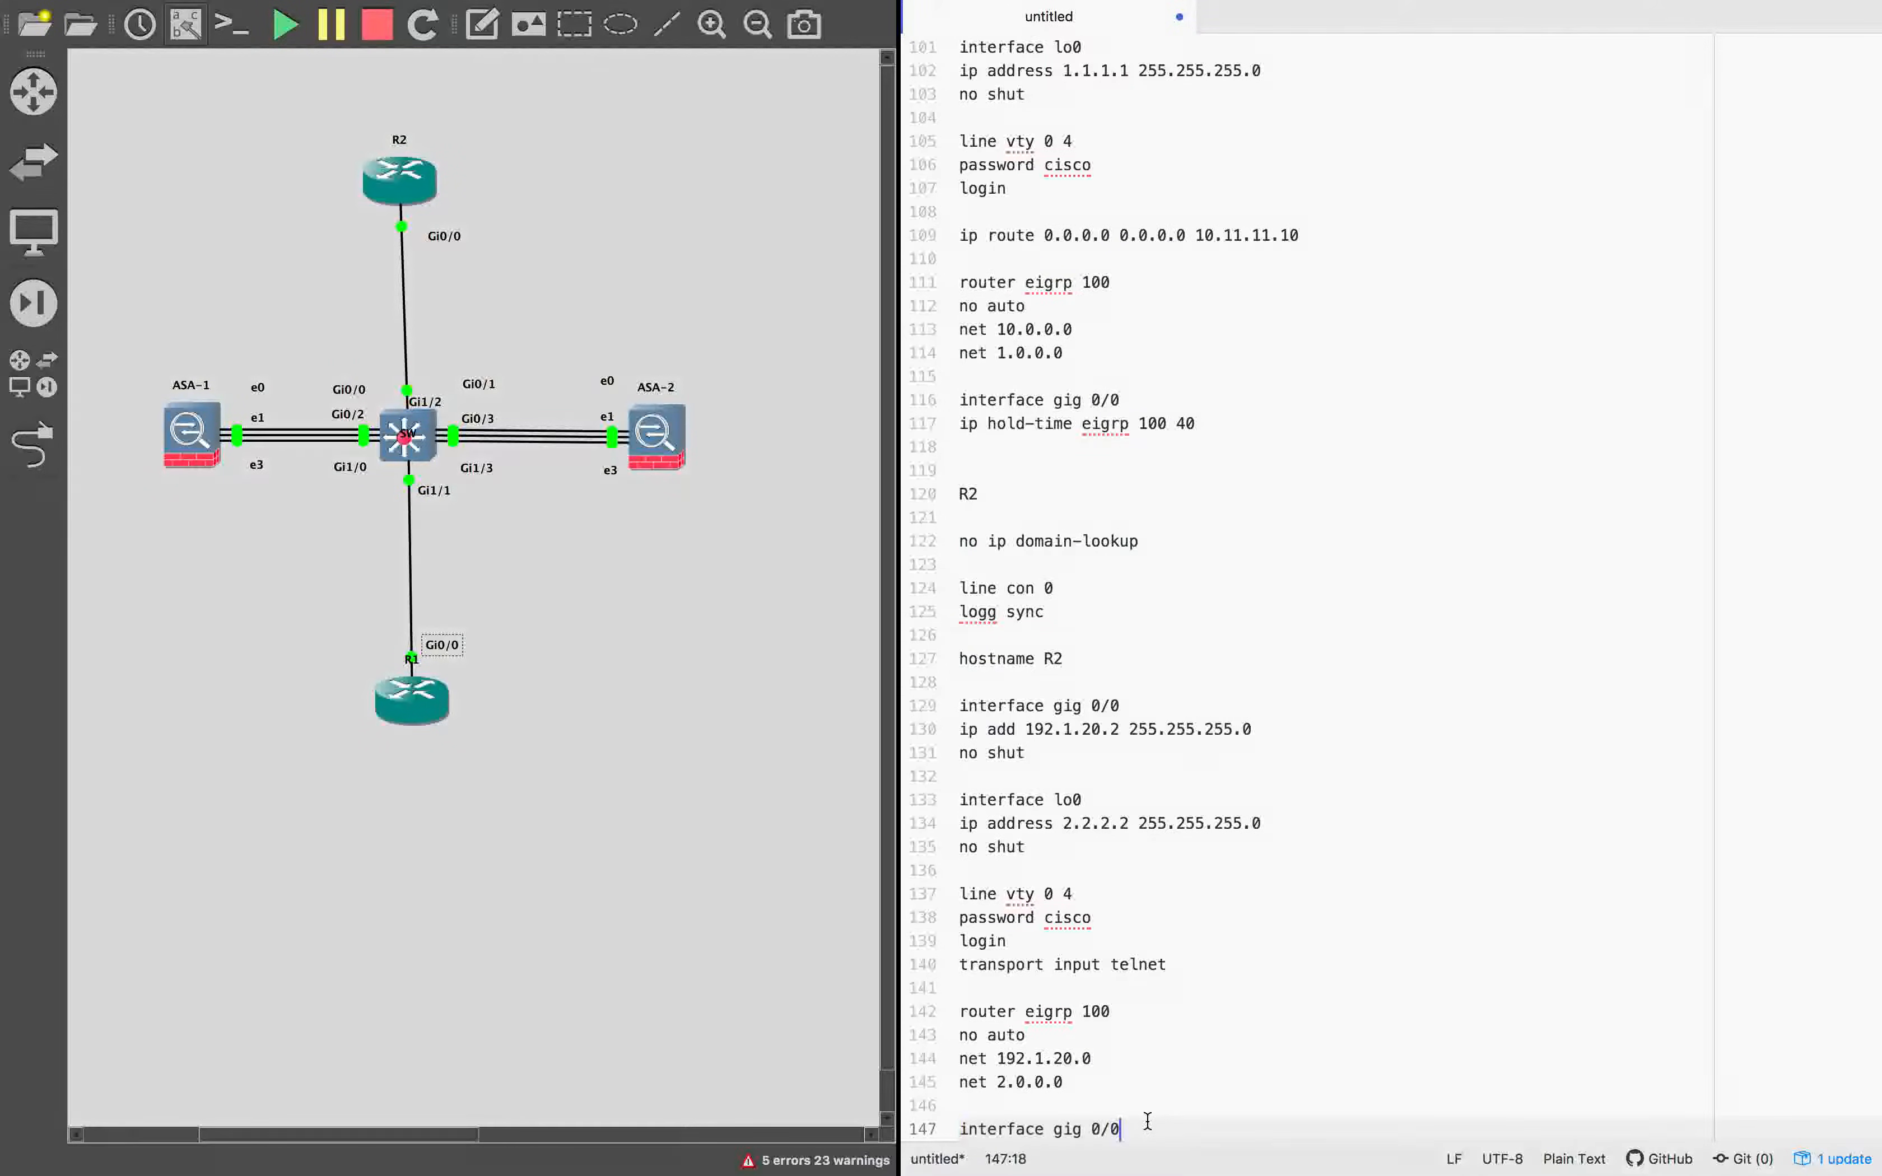
key(Return)
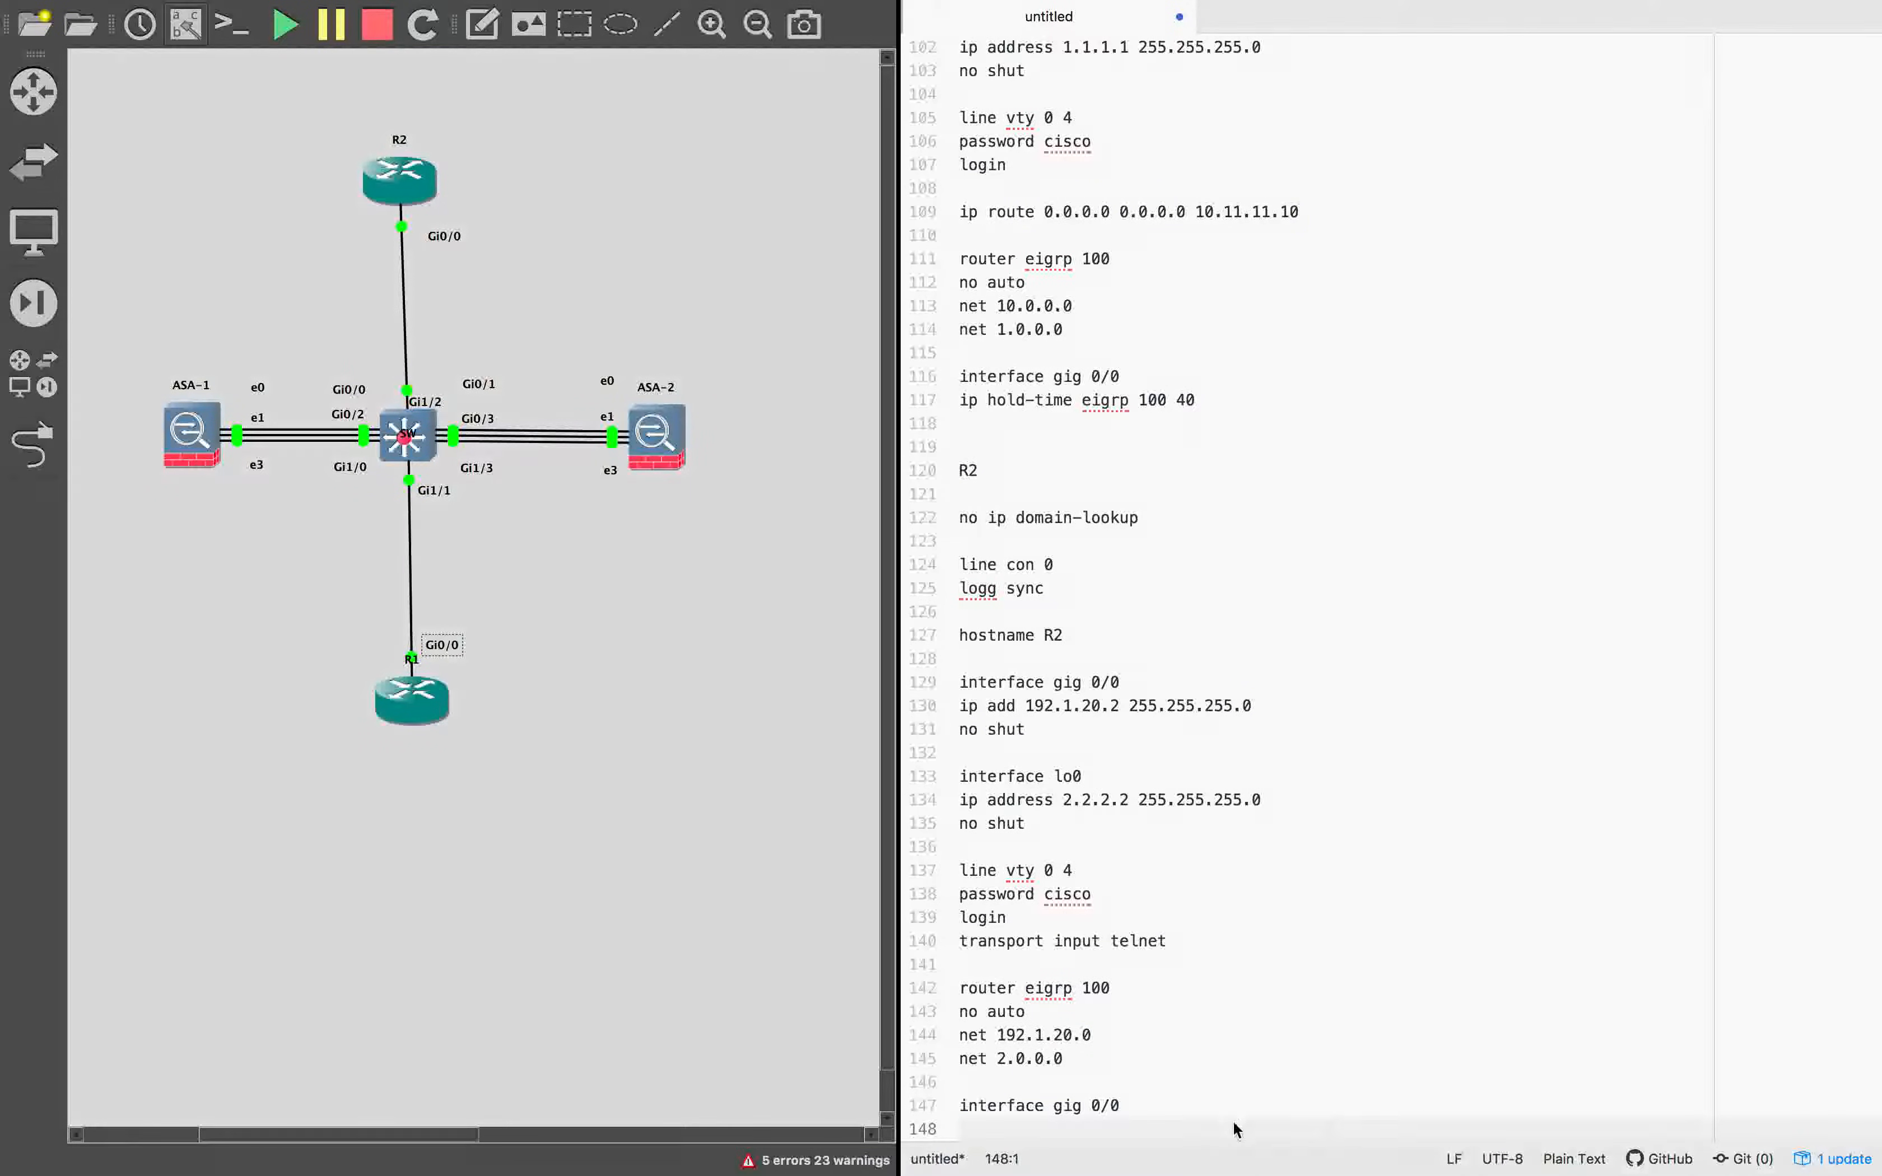
text(ip hold-time eigrp 100 40)
key(Return)
key(Return)
key(Return)
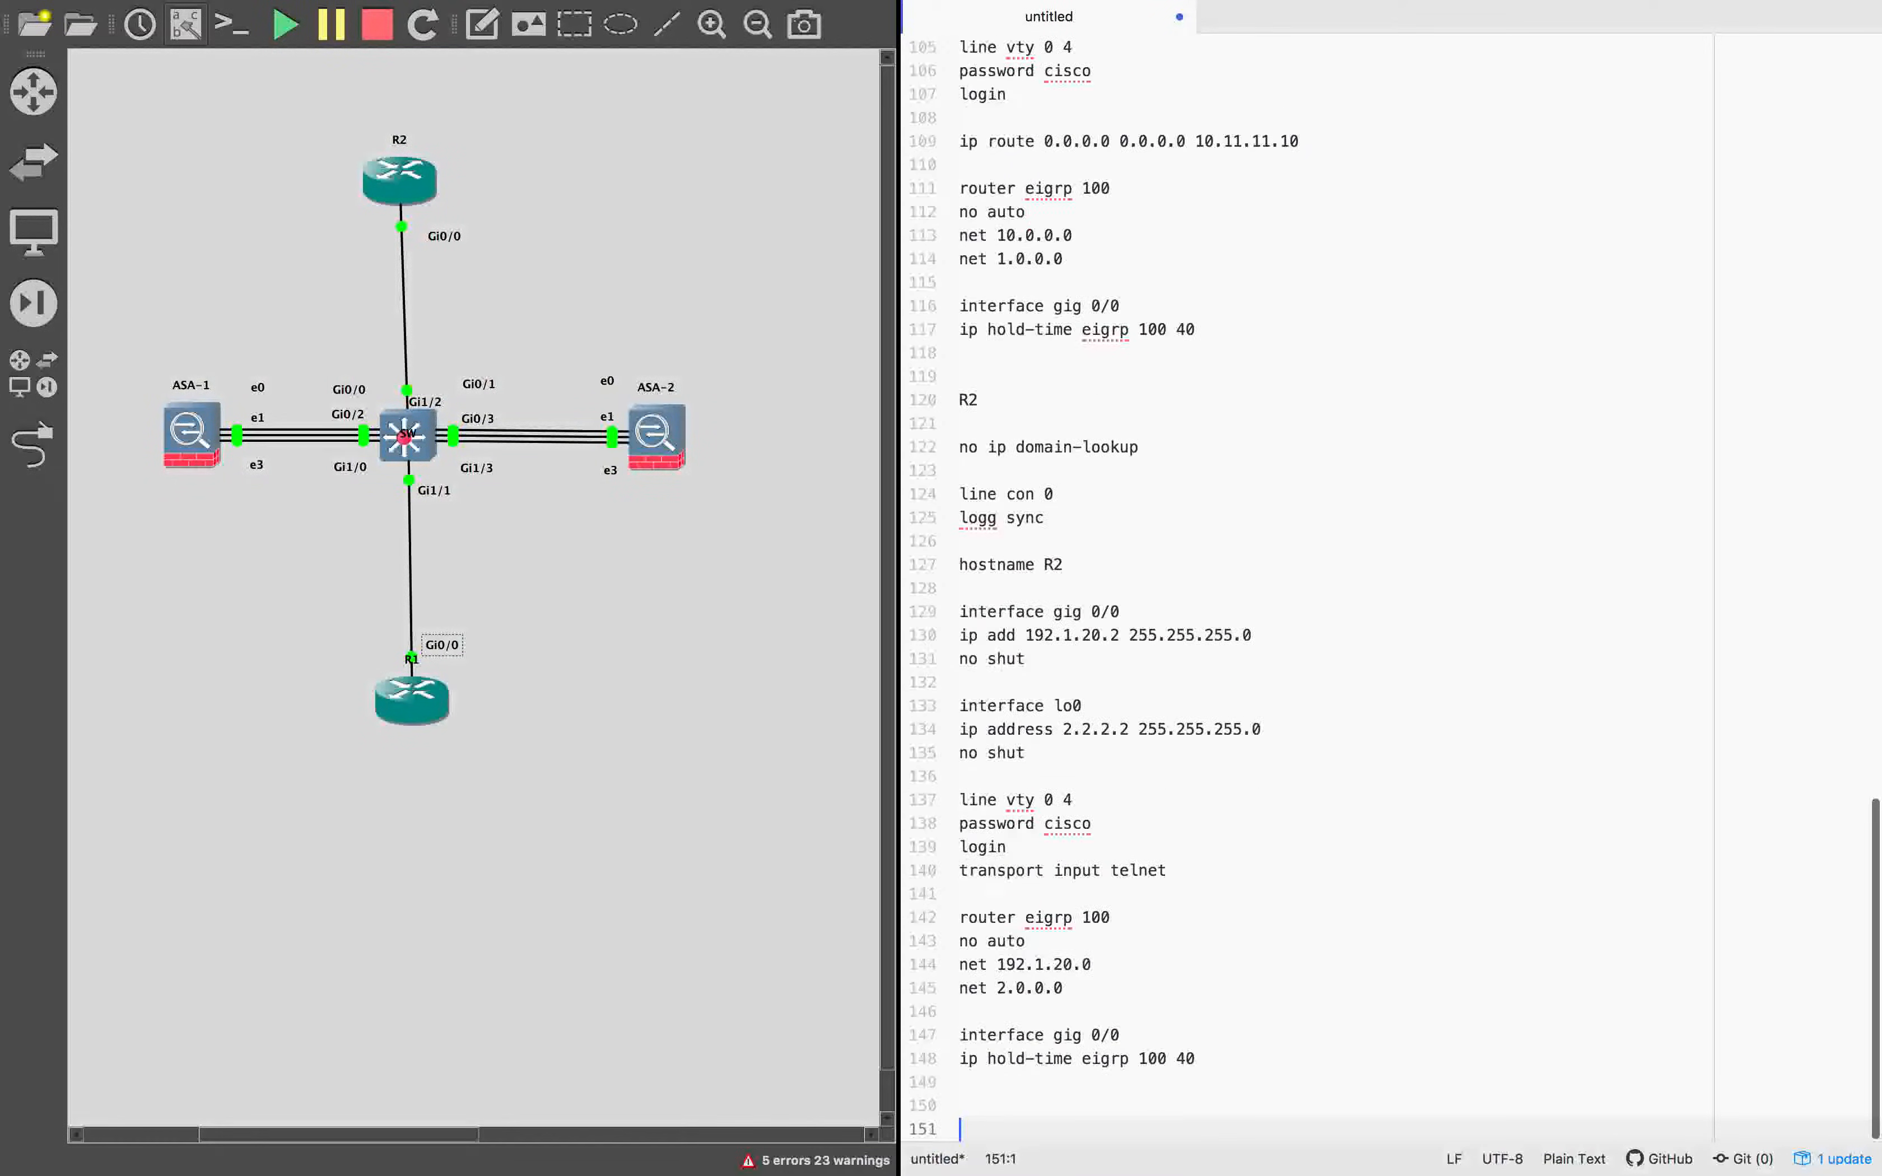
Copy the whole R1 configuration from no ip domain-lookup through ip hold-time eigrp 100 40 and switch to SecureCRT.
scroll(1211, 1012, down, 1)
click(1209, 1036)
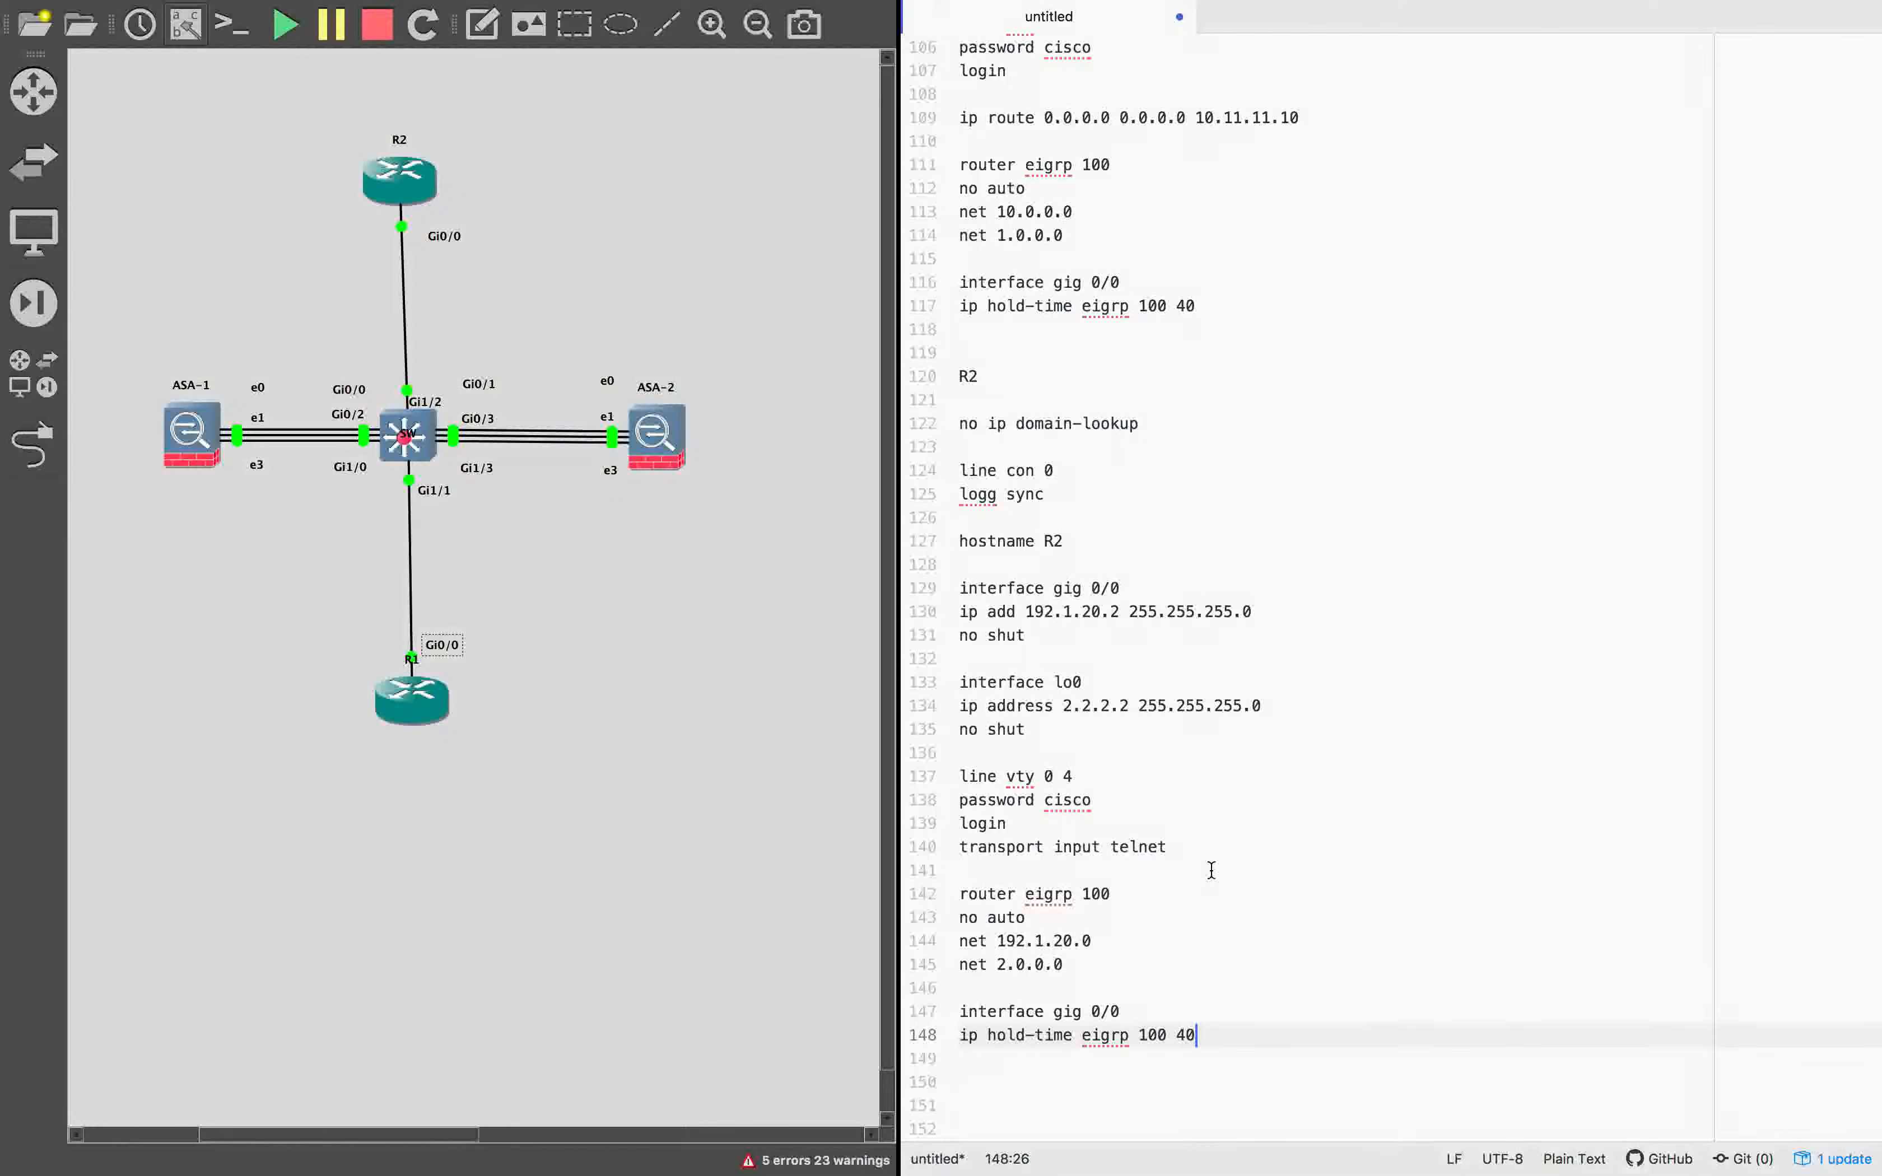
scroll(1211, 870, up, 5)
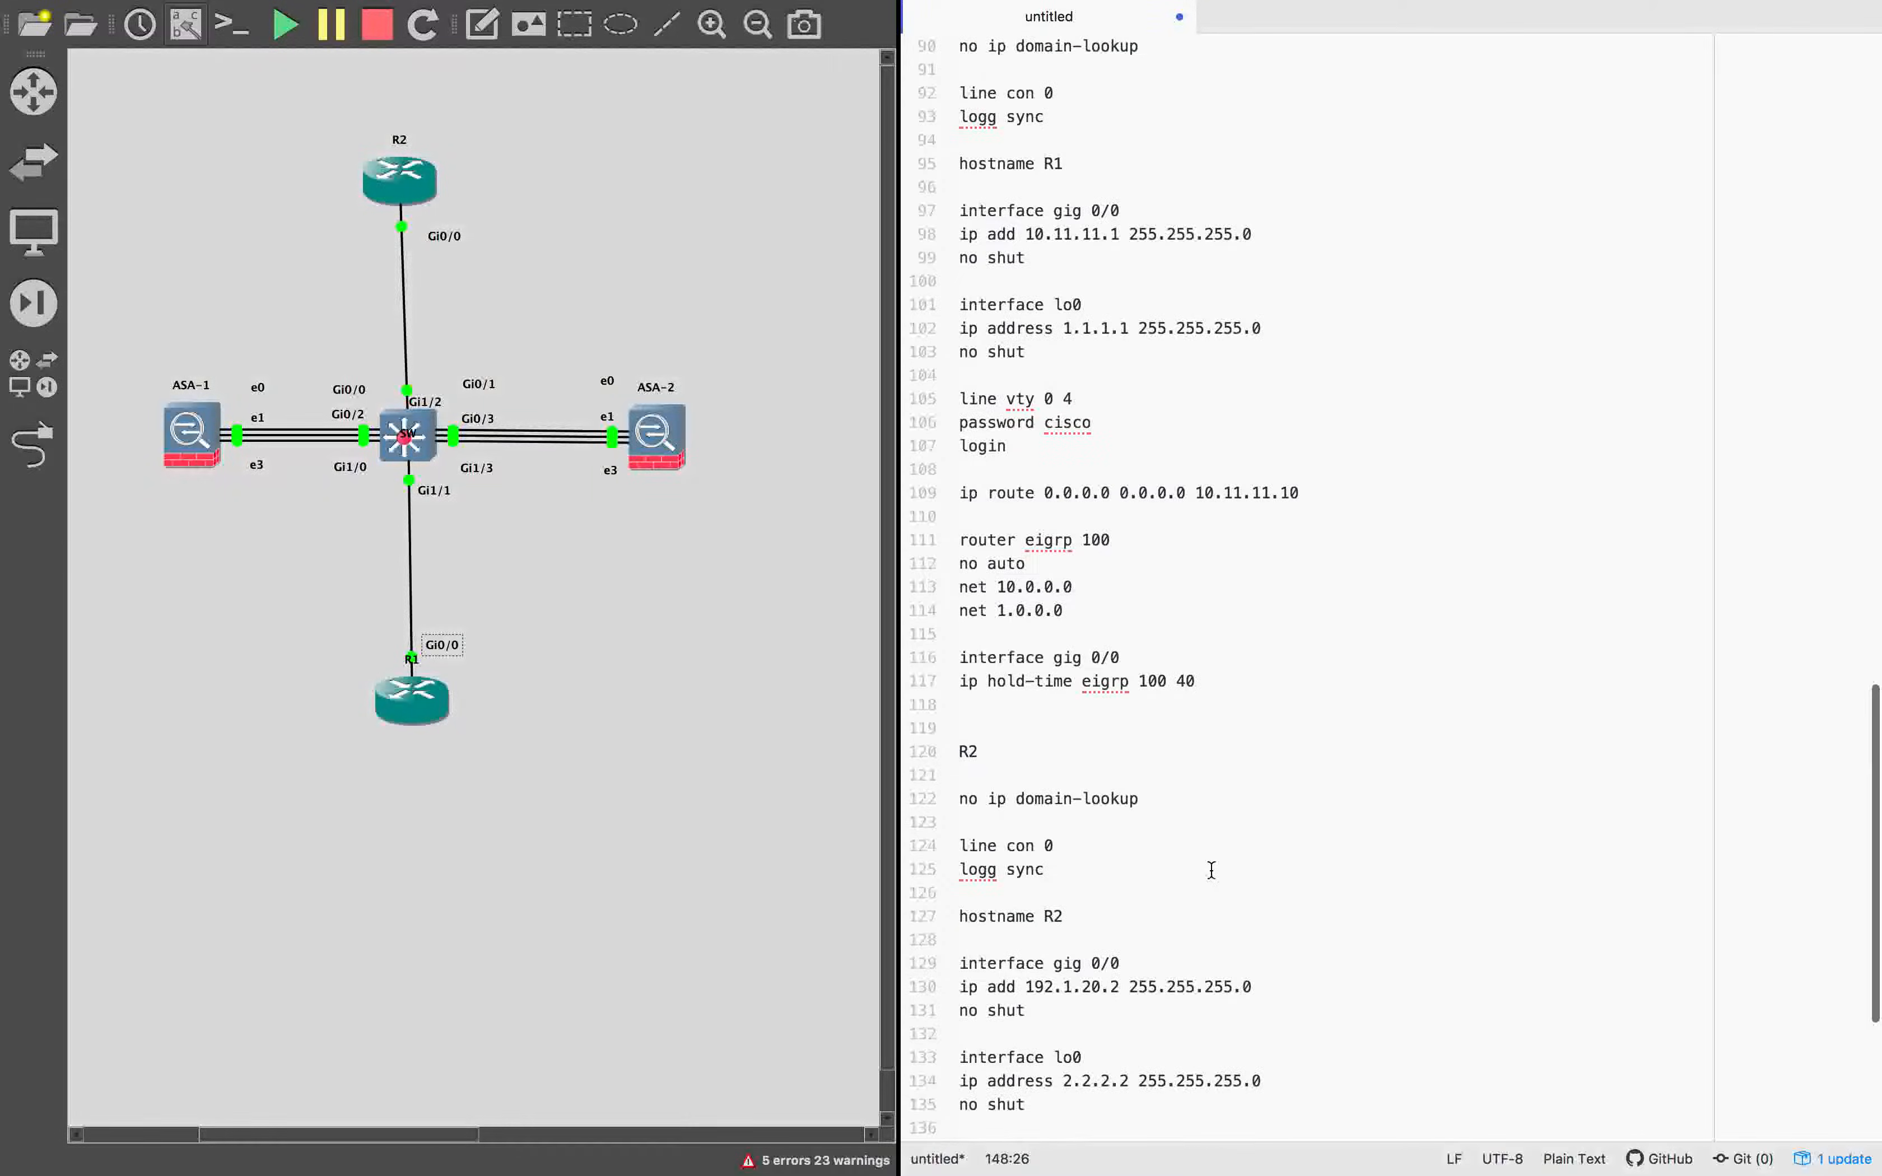
scroll(1211, 869, down, 5)
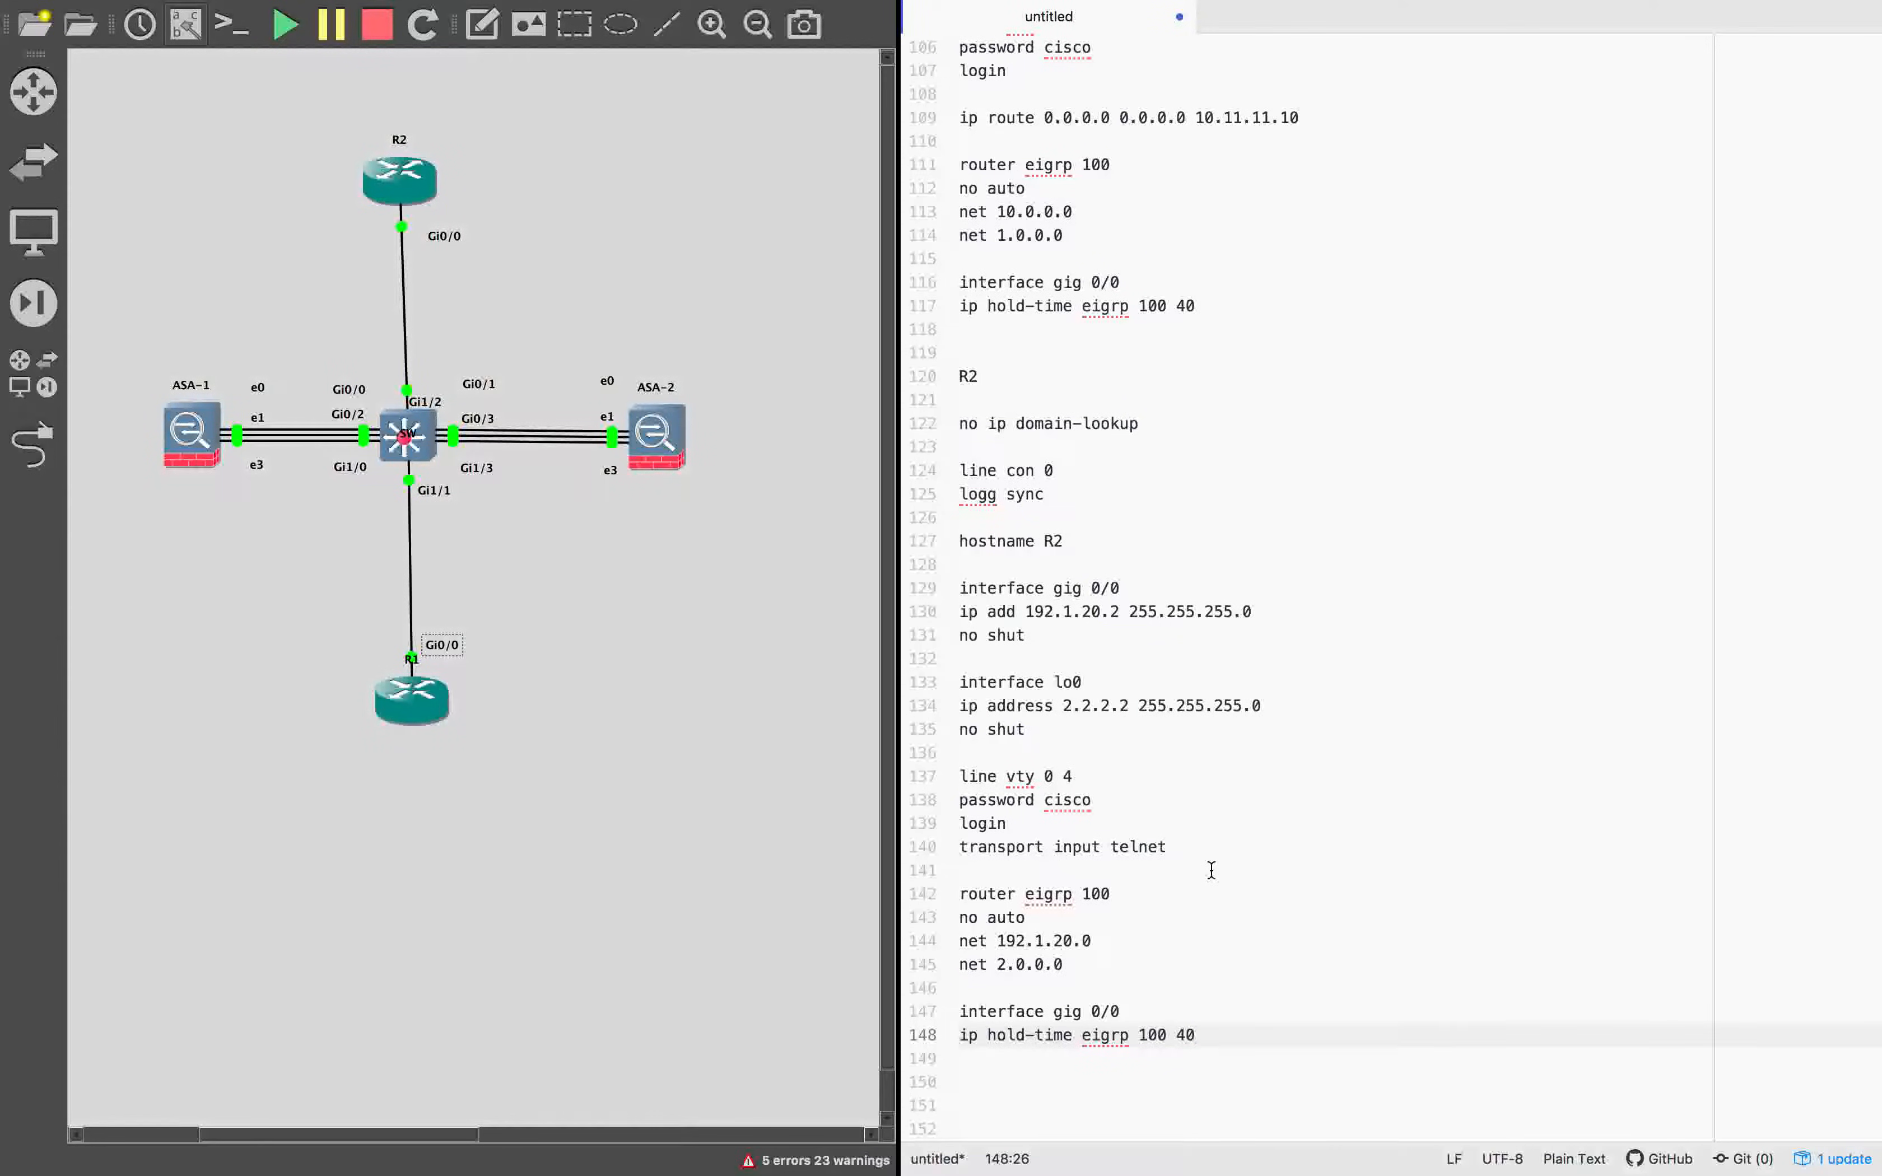
scroll(1211, 870, up, 8)
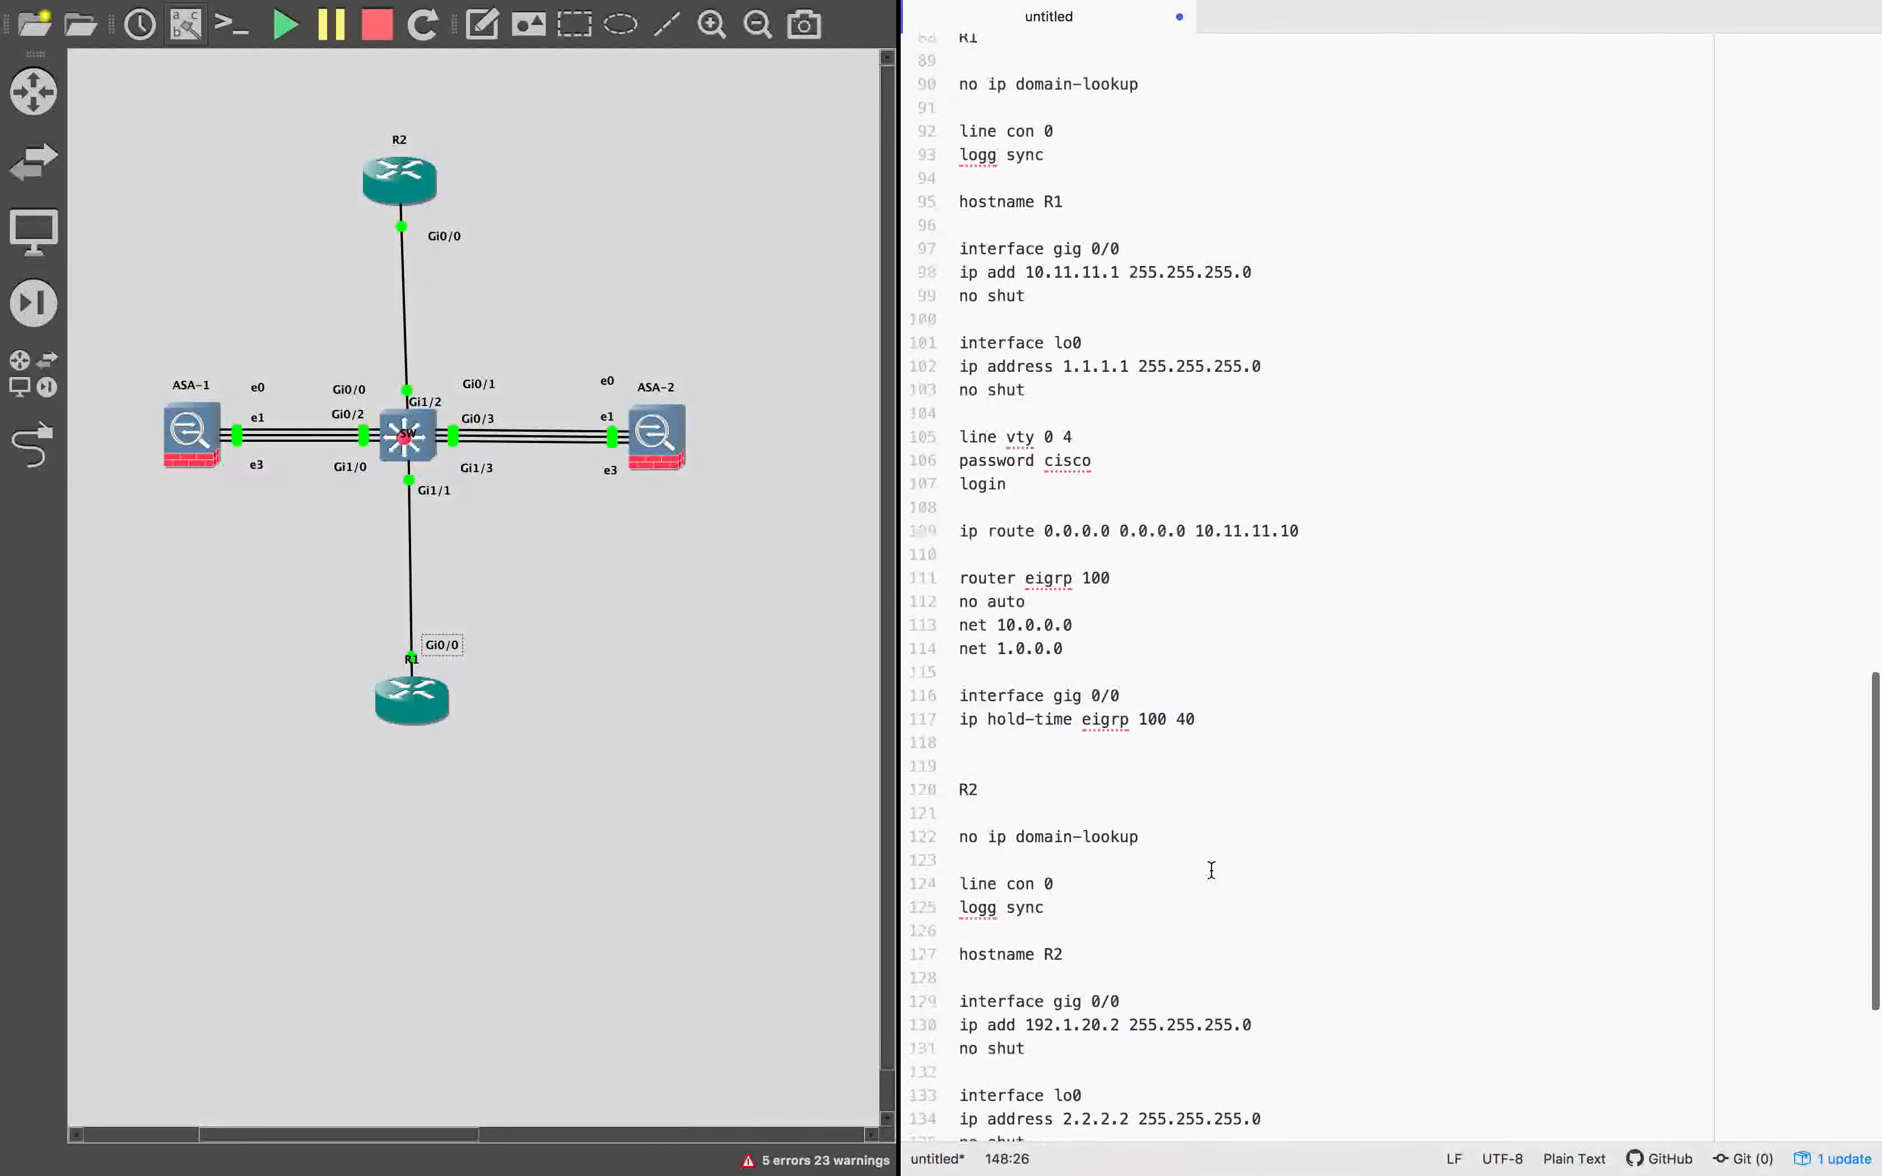
drag(959, 245, 1271, 880)
key(ctrl+Right)
key(ctrl+Right)
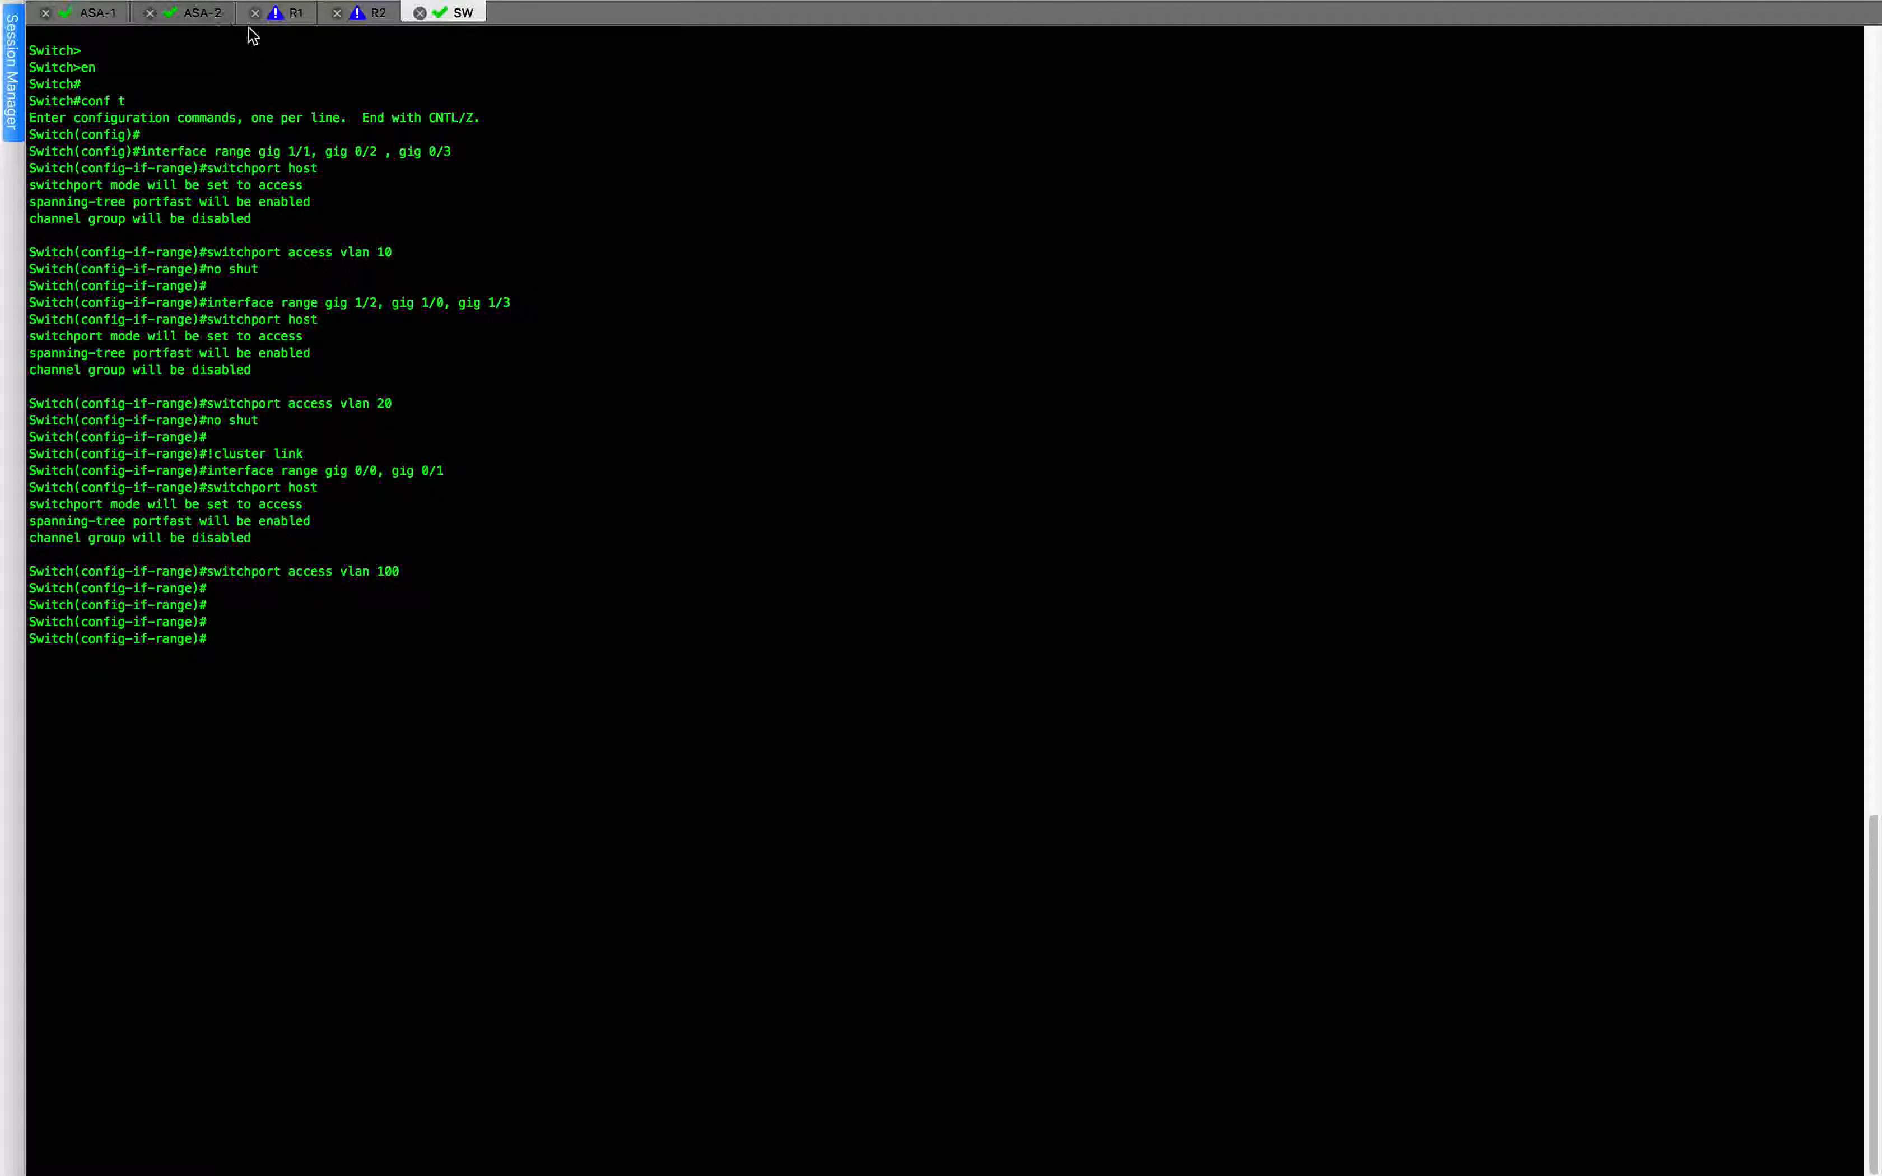
Enter global configuration mode in the R1 session and paste the copied R1 configuration, including its vty line password.
click(294, 14)
text(con)
key(BackSpace)
text(onf t)
key(Return)
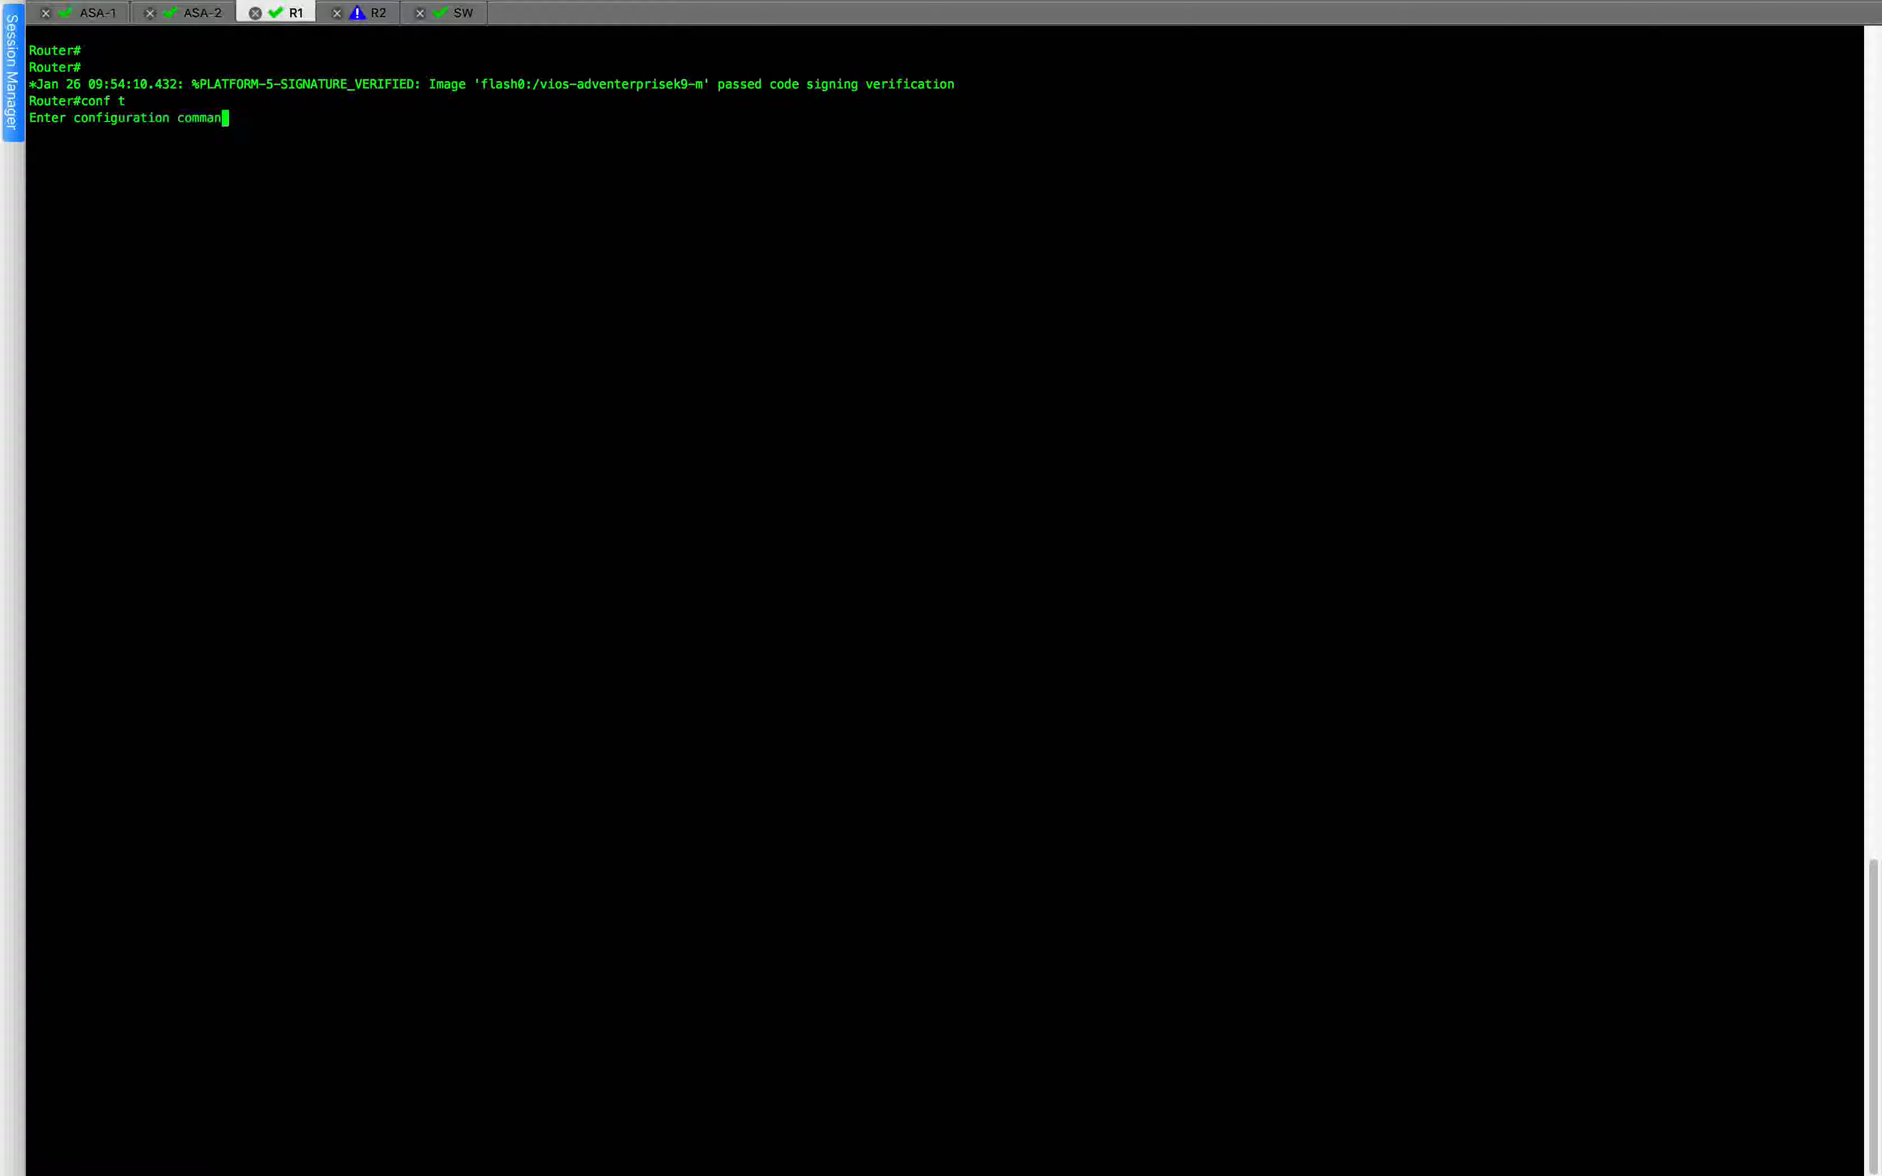
key(super+v)
key(Return)
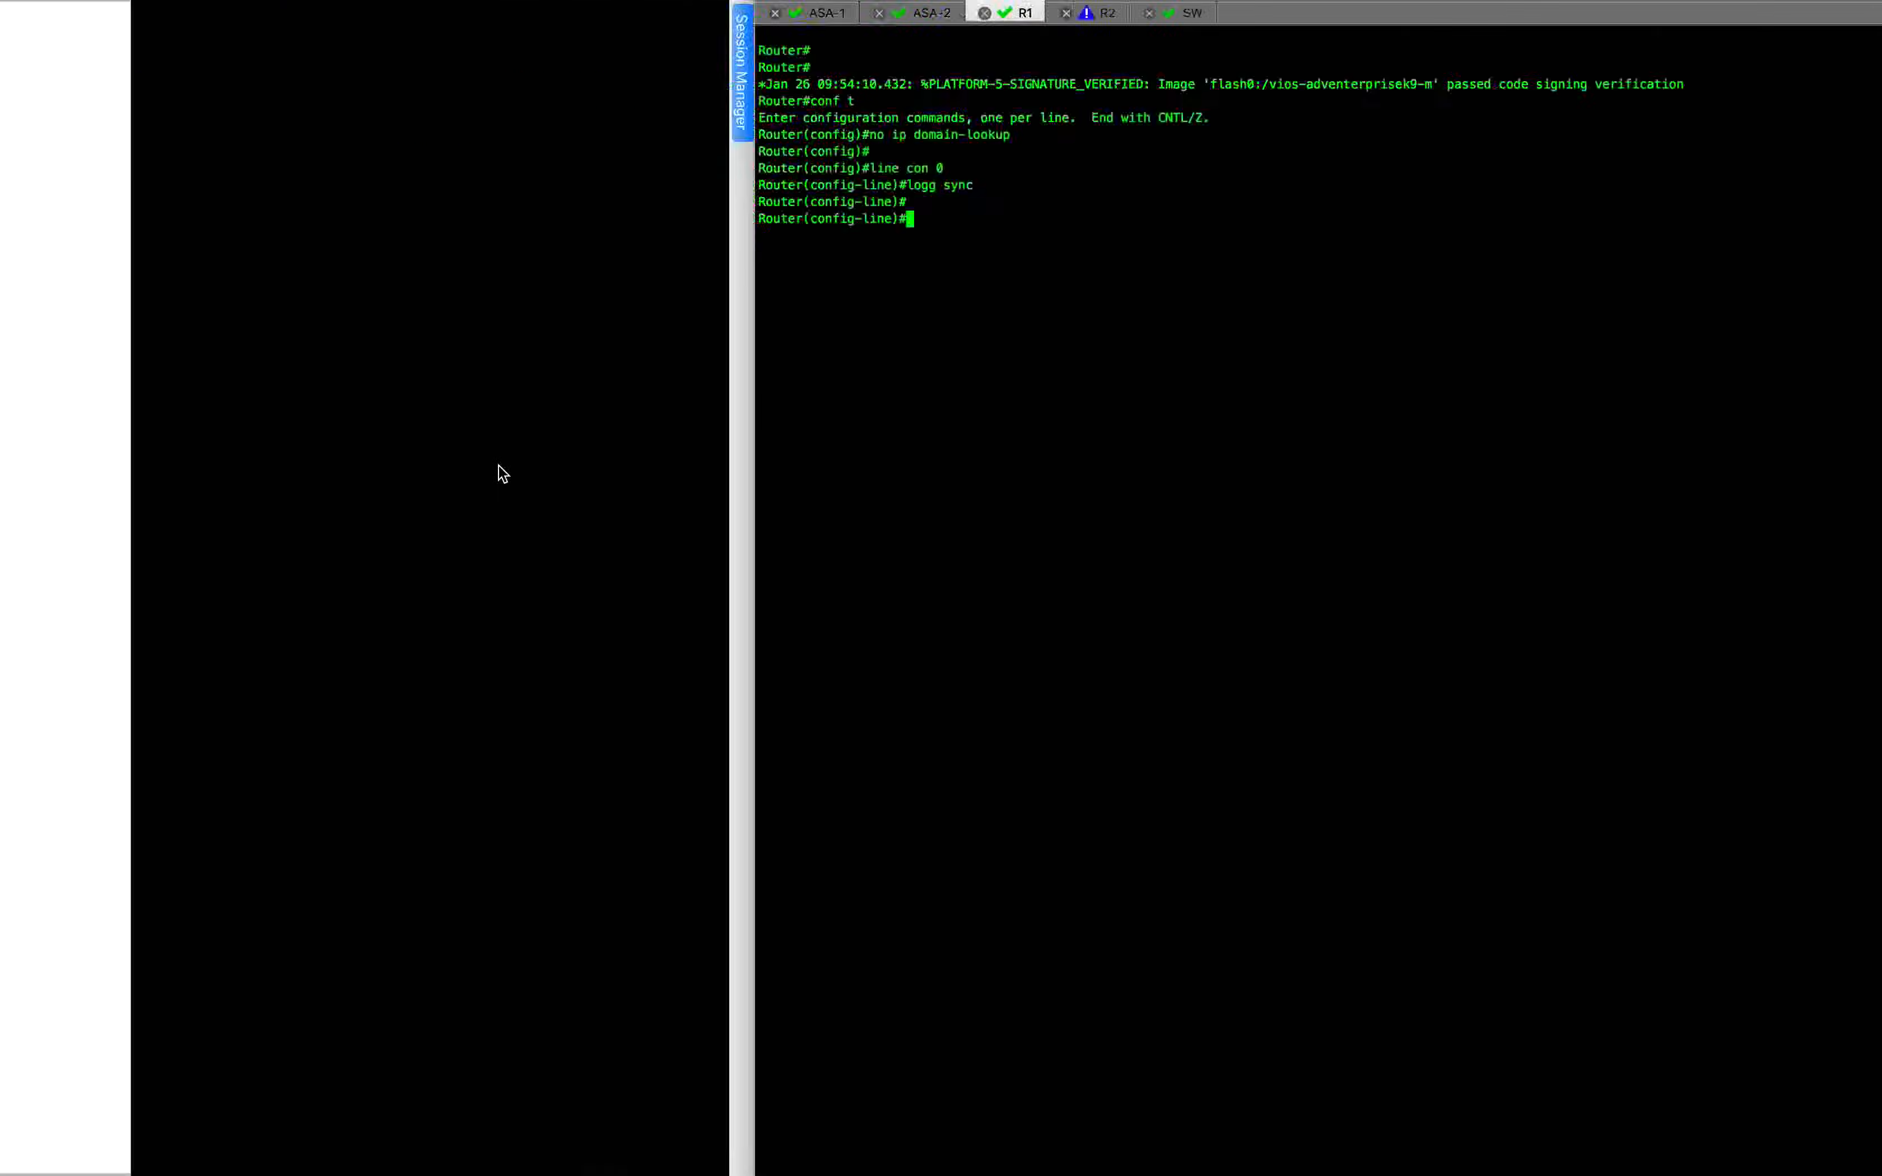
Rearrange the desktop spaces so SecureCRT sits directly beside the GNS3 & Atom space, and open SecureCRT.
key(ctrl+Left)
key(ctrl+Up)
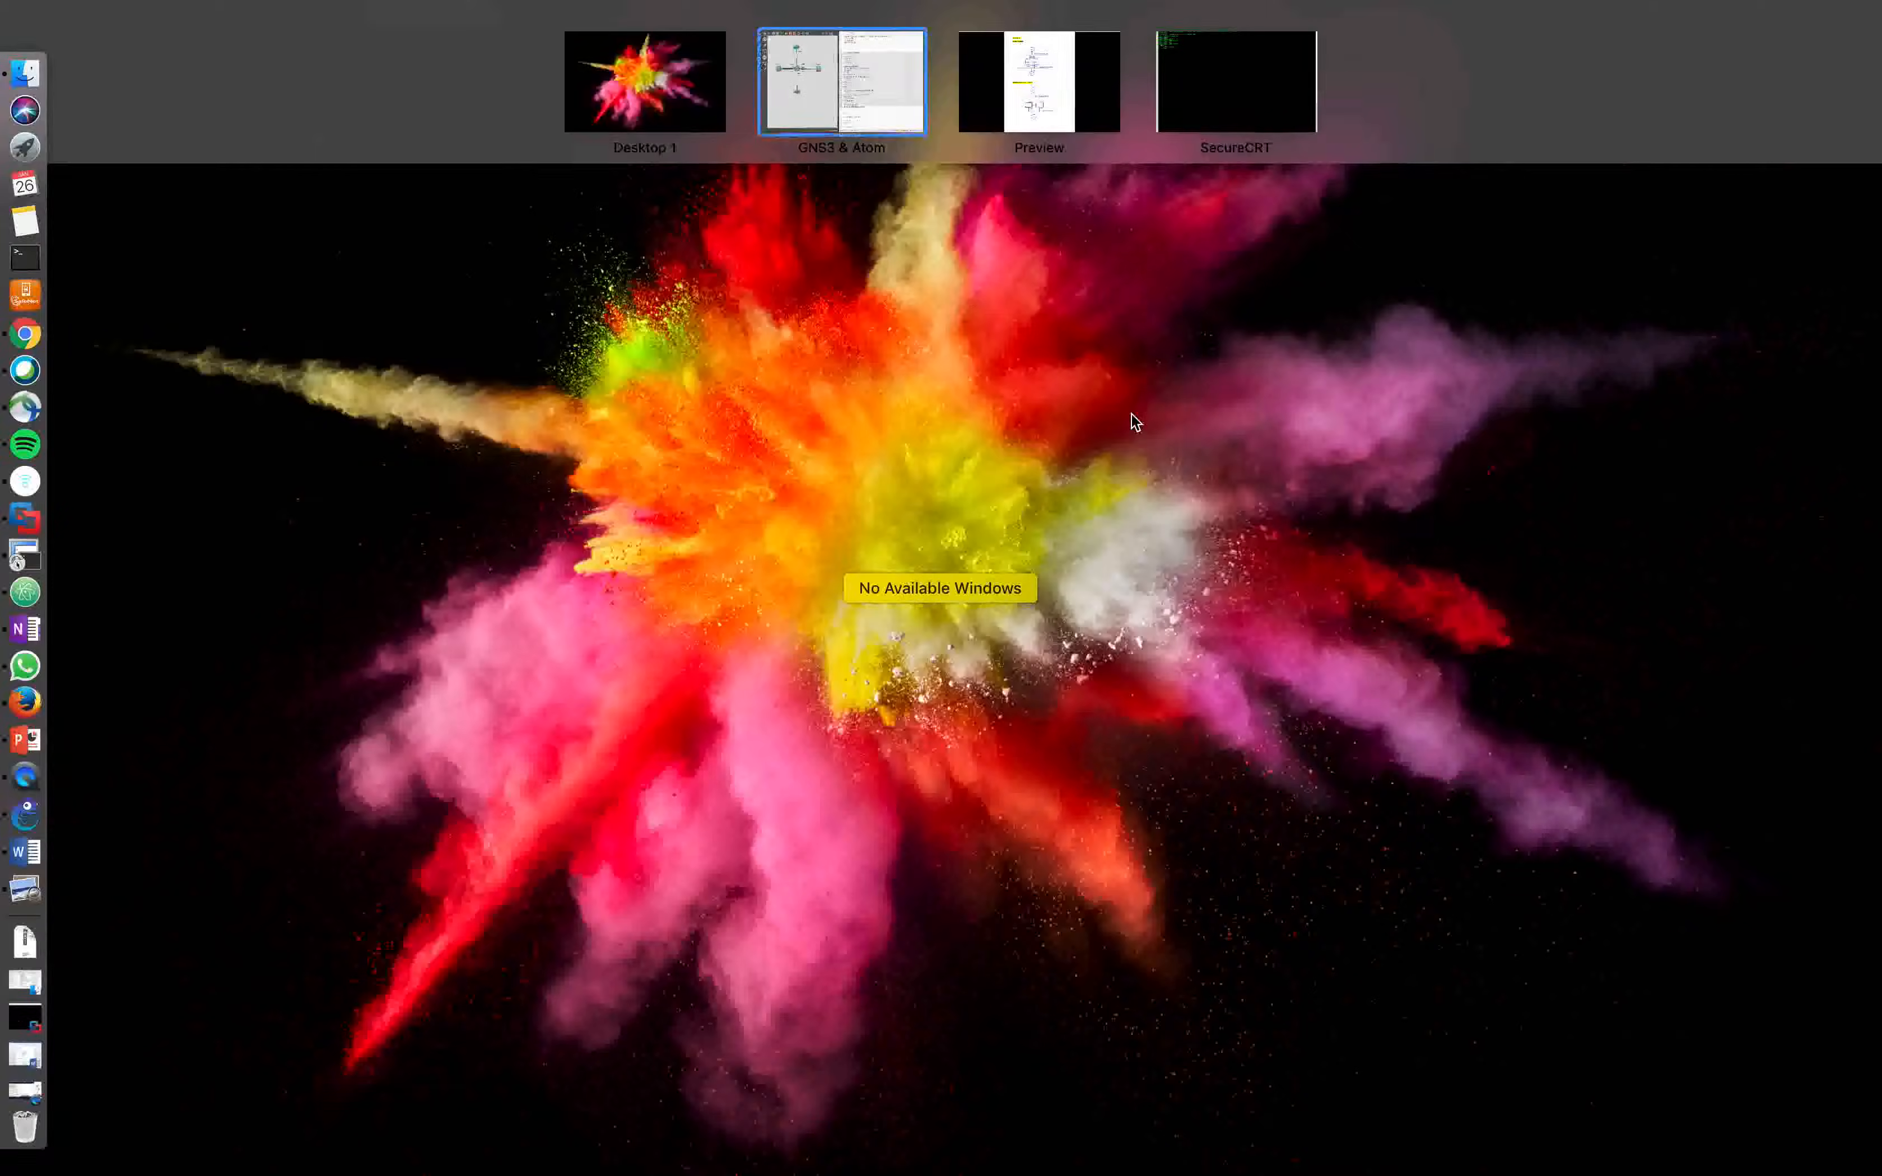
drag(1236, 108, 1028, 81)
click(1029, 85)
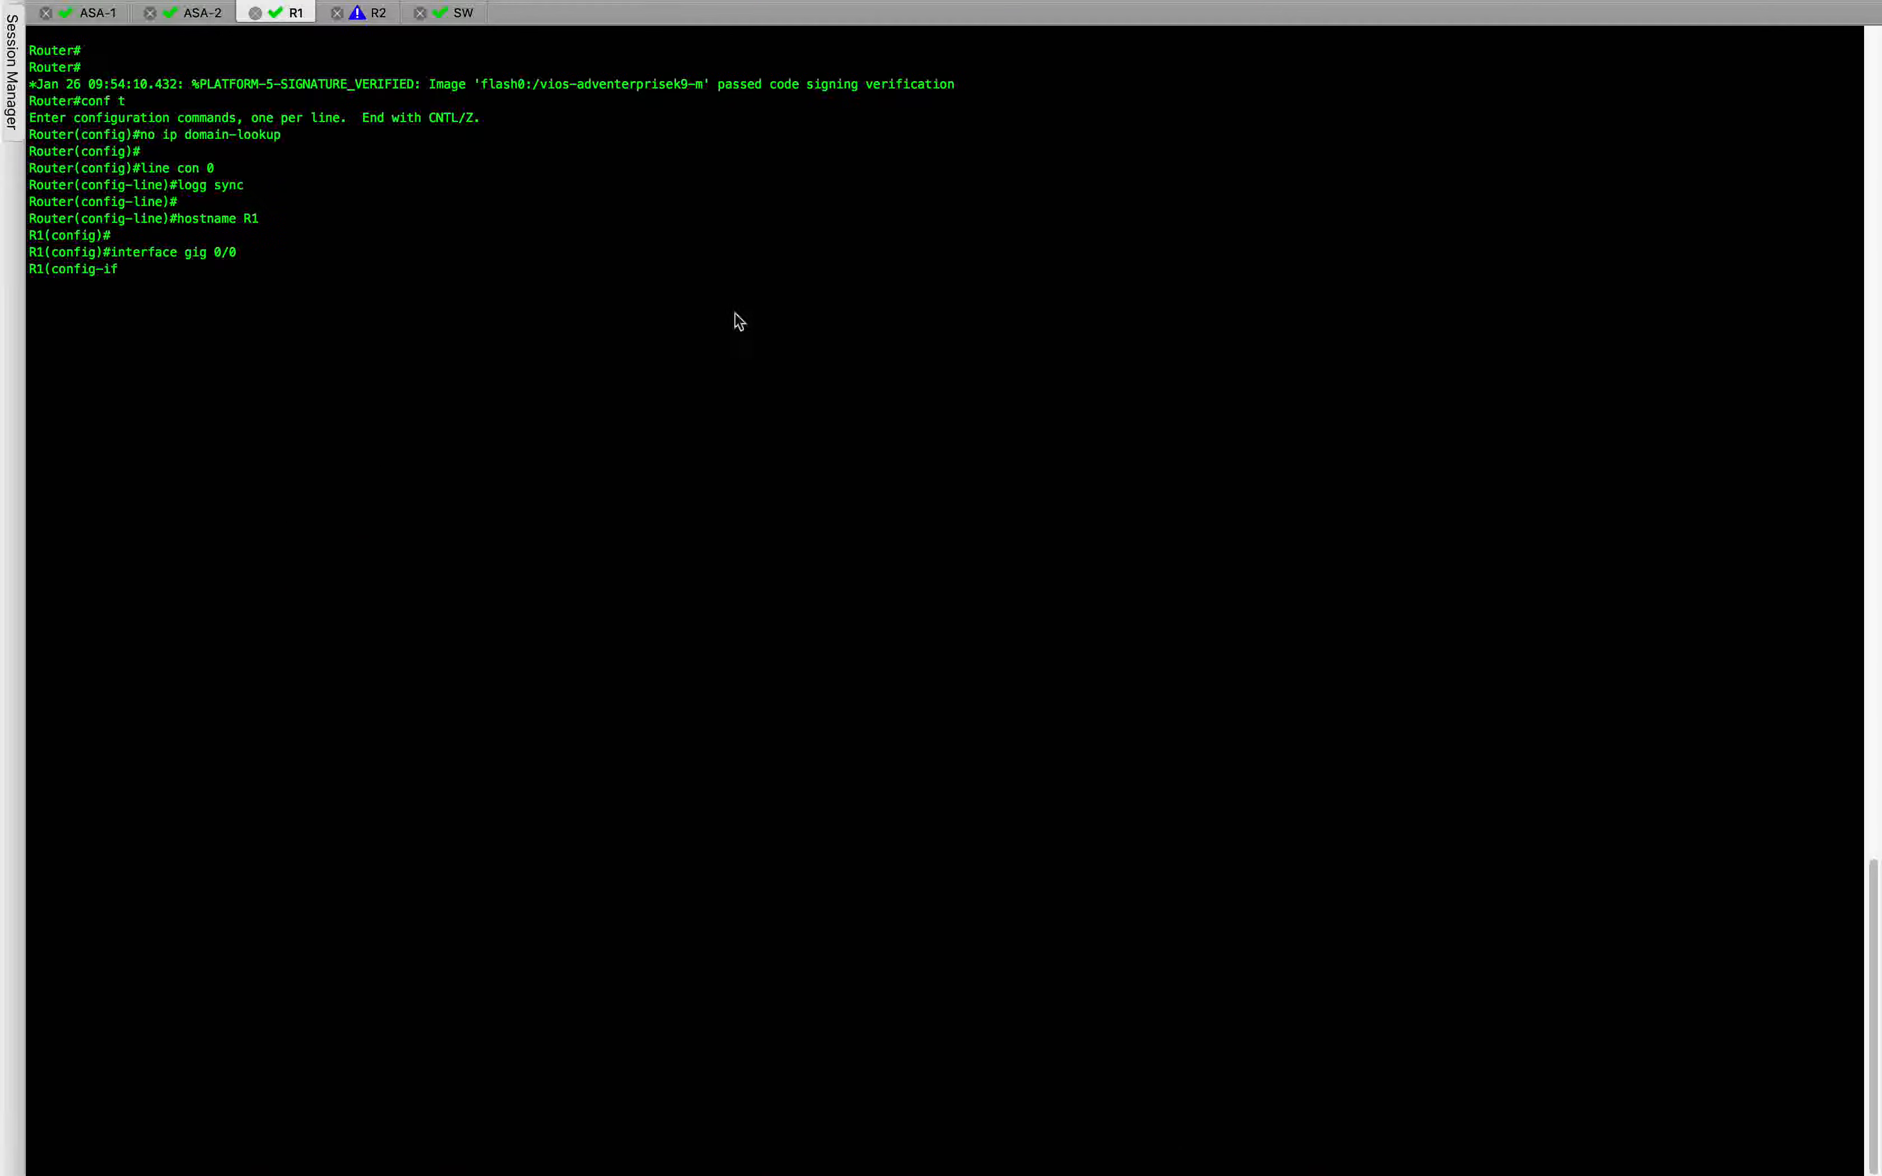
Copy the whole R2 configuration from the Atom notes, from no ip domain-lookup through ip hold-time eigrp 100 40, and return to SecureCRT.
key(ctrl+Left)
click(1062, 943)
scroll(1062, 942, down, 7)
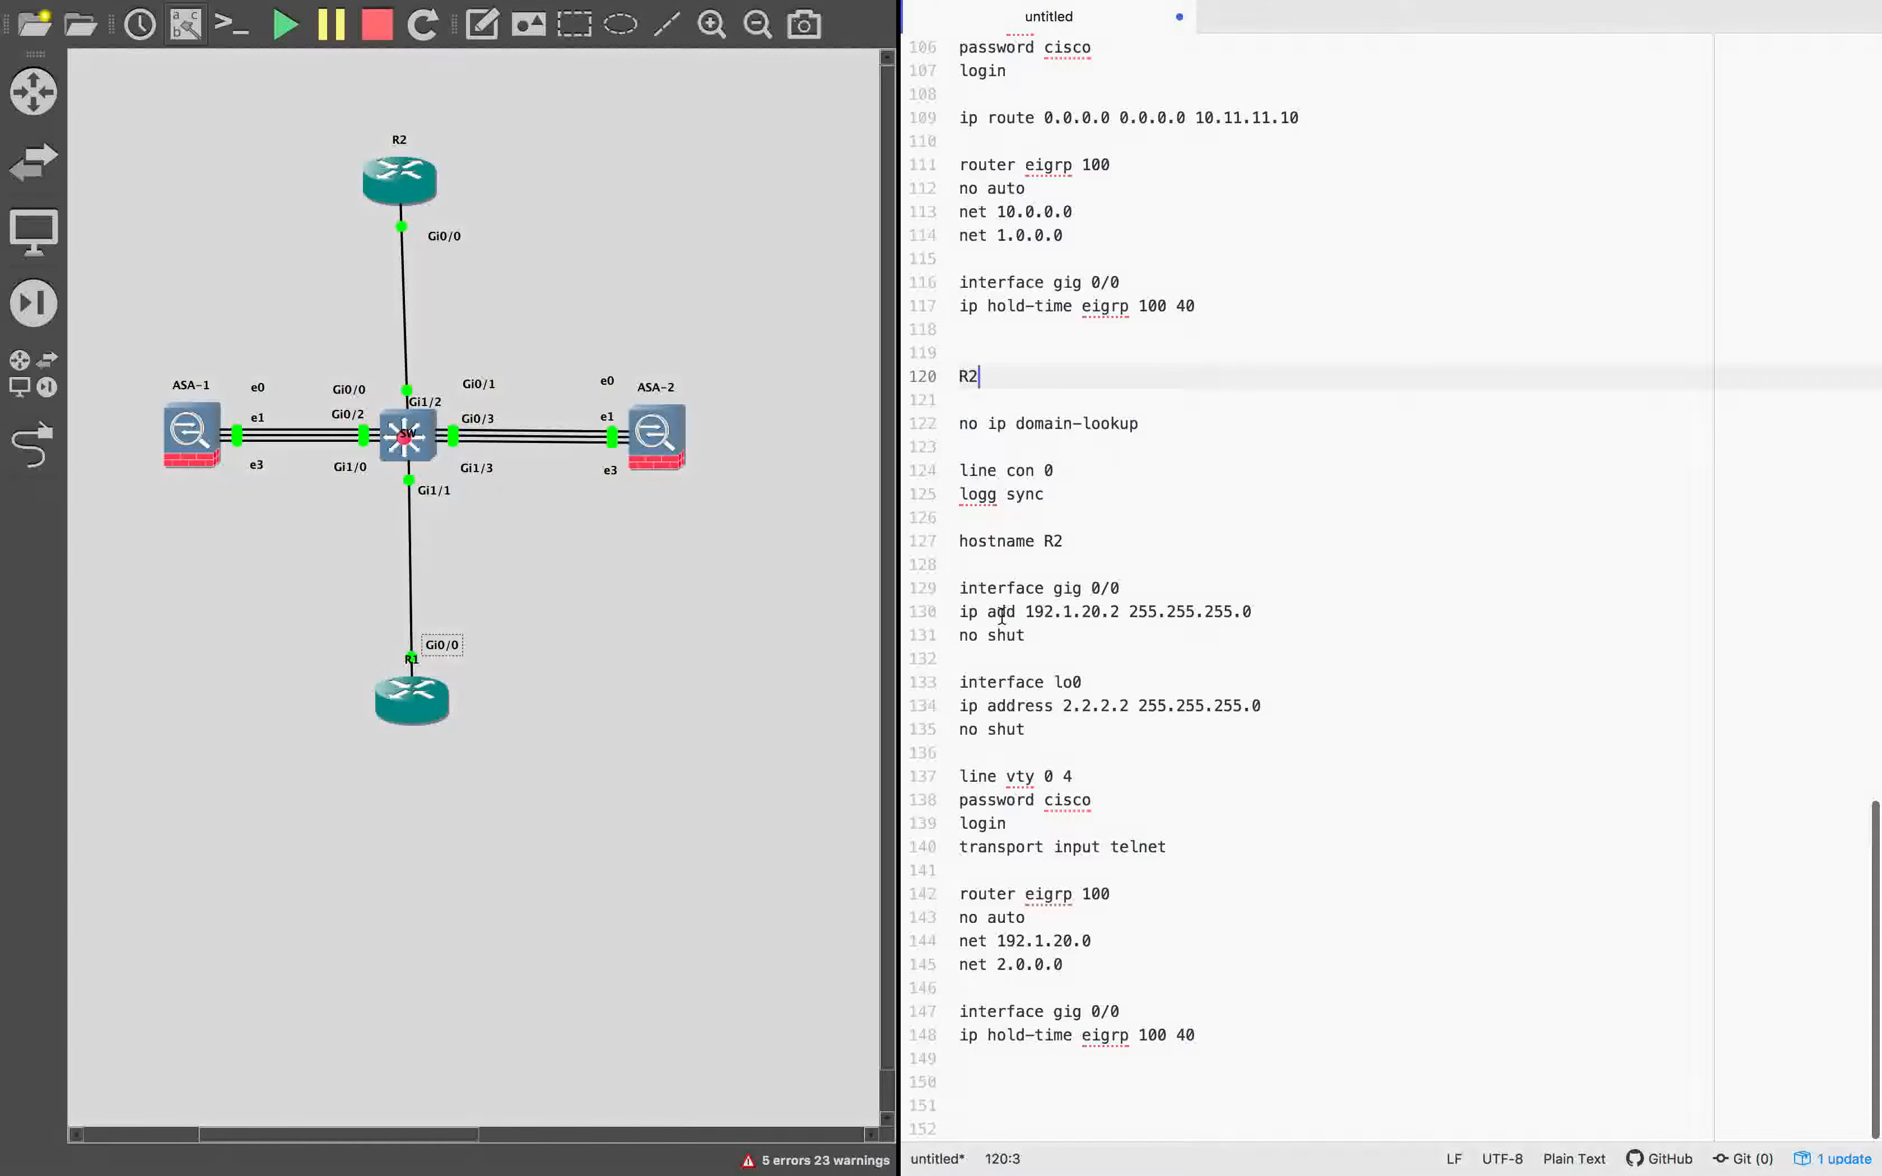
drag(958, 424, 1203, 1036)
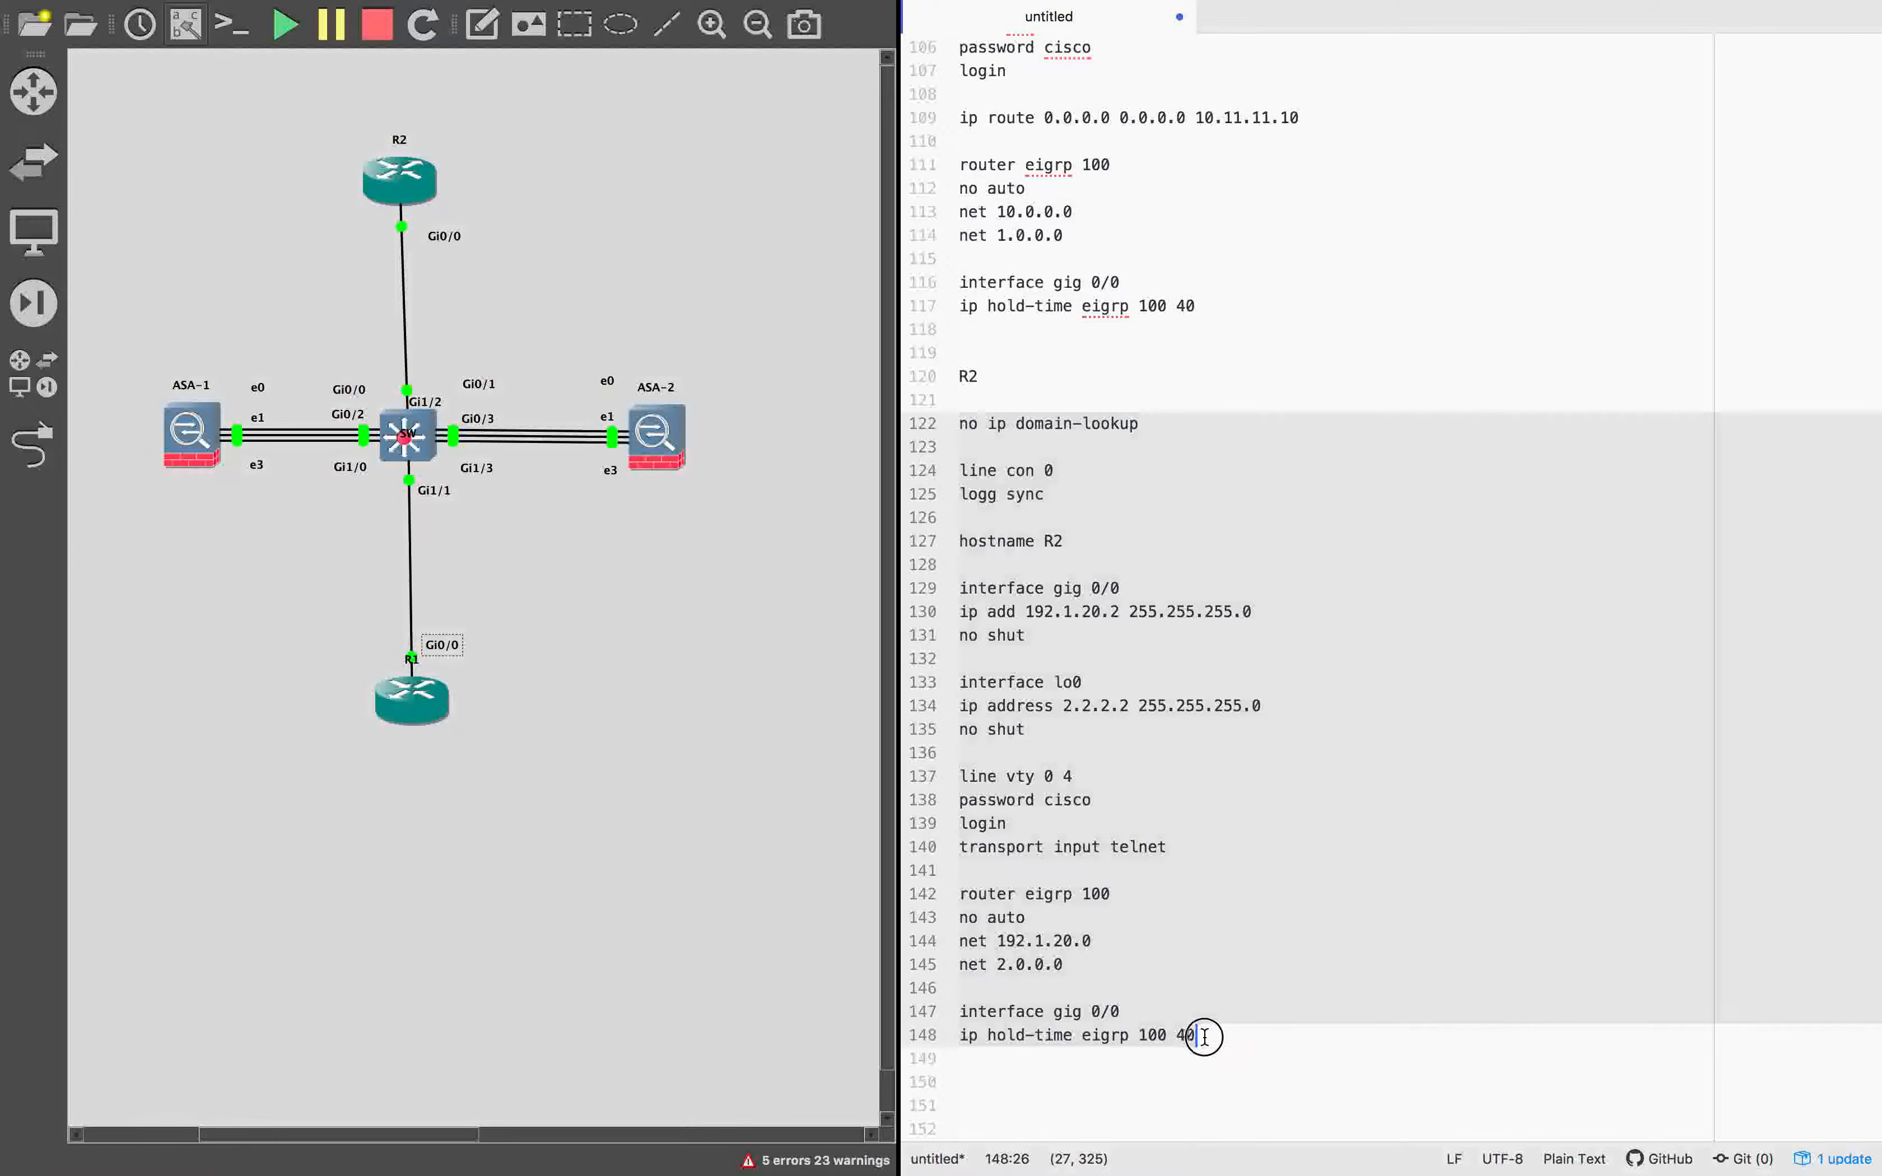
key(ctrl+Right)
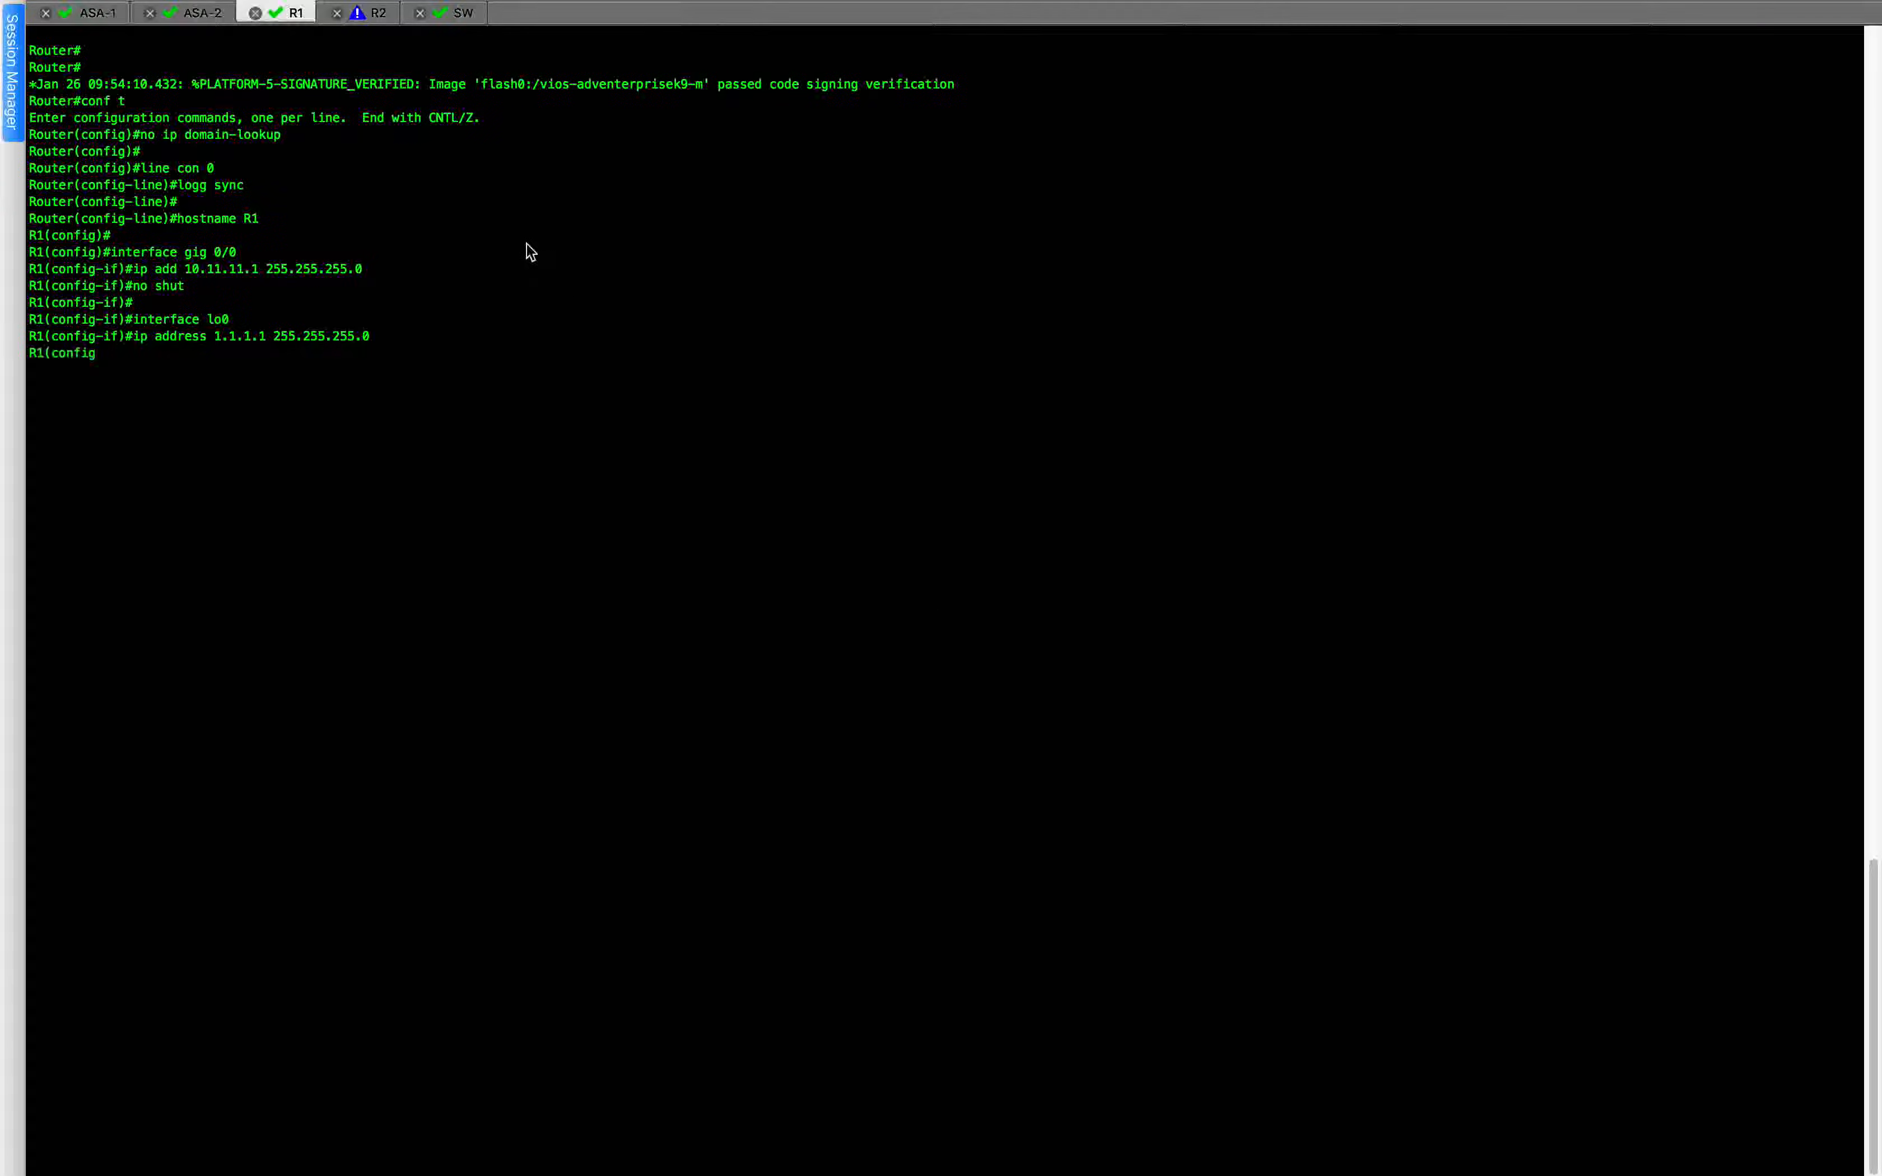
Enter global configuration mode in the R2 session and paste the copied R2 configuration, including its vty line password.
key(ctrl+Tab)
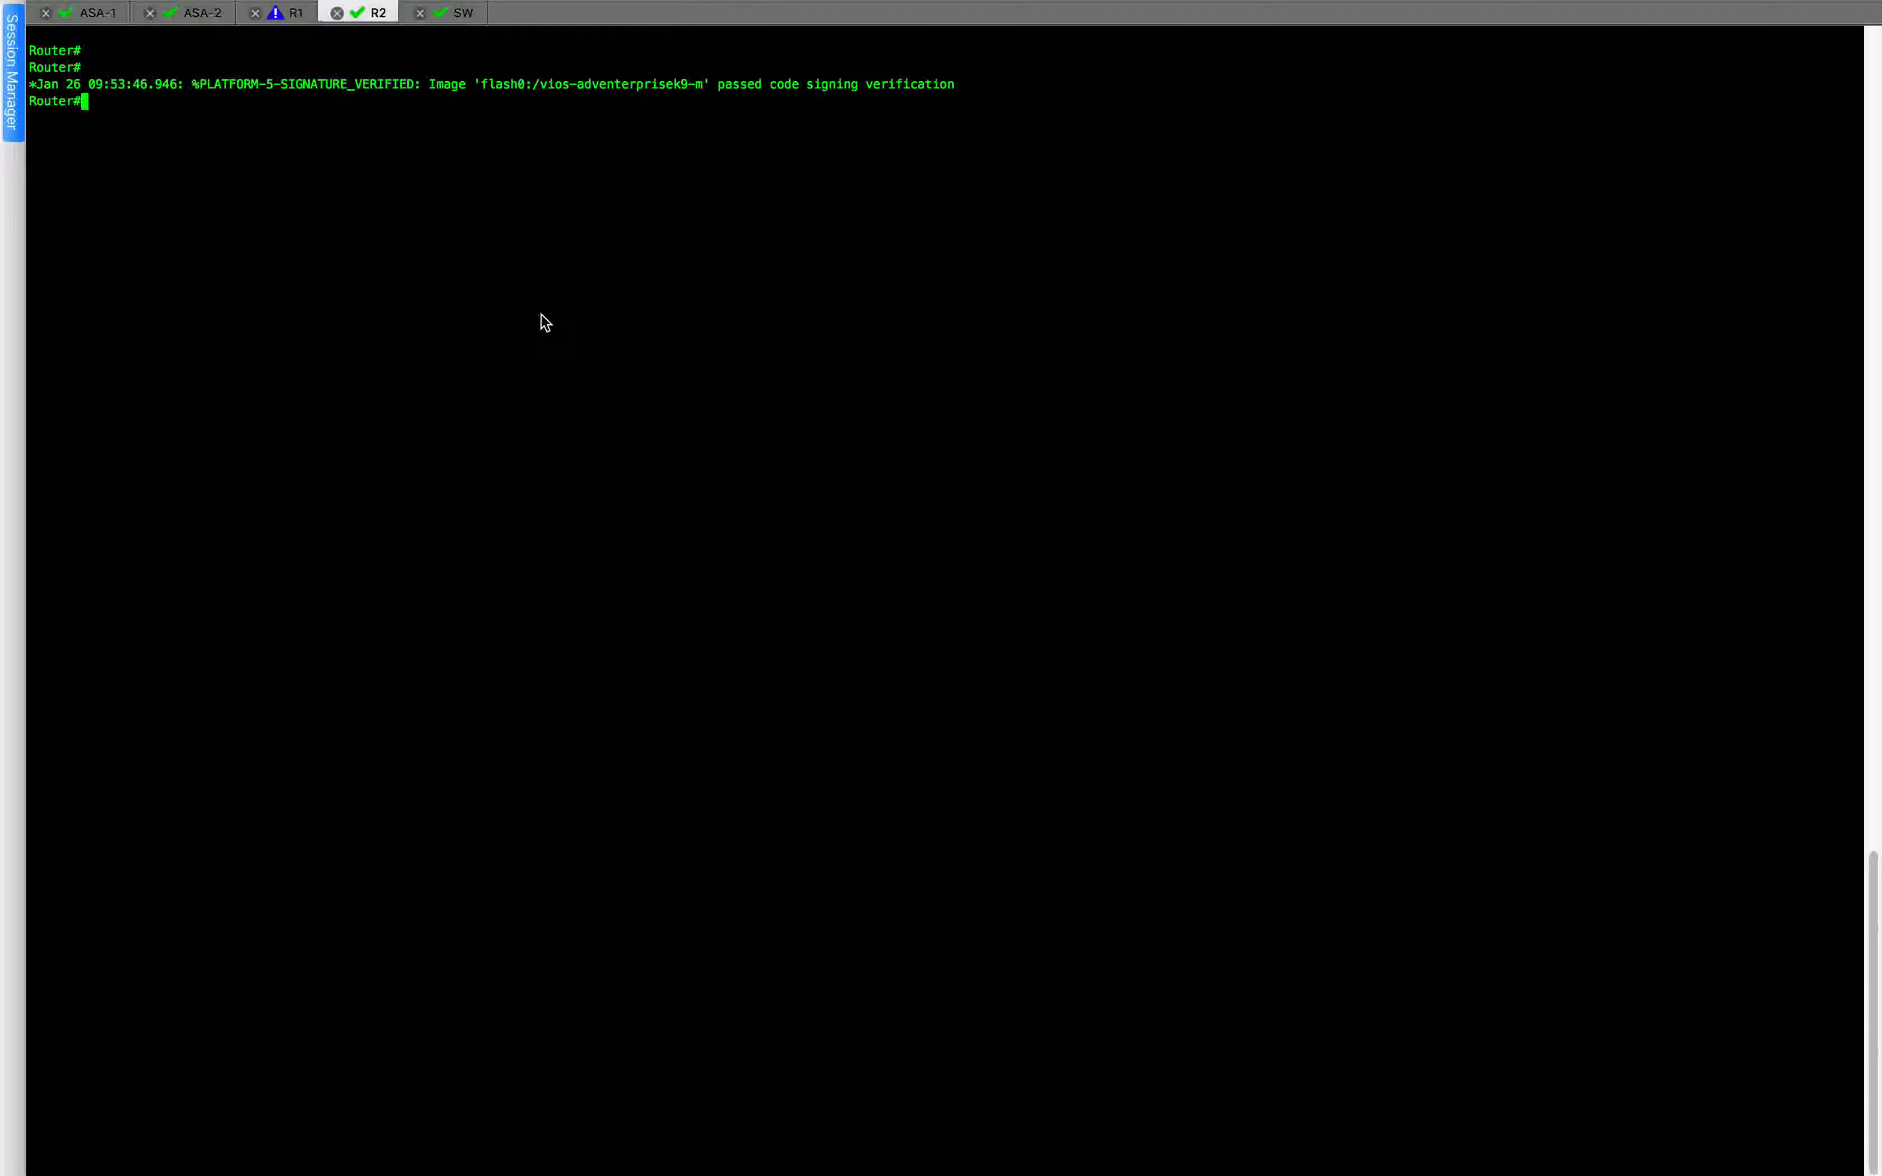
text(conf t)
key(Return)
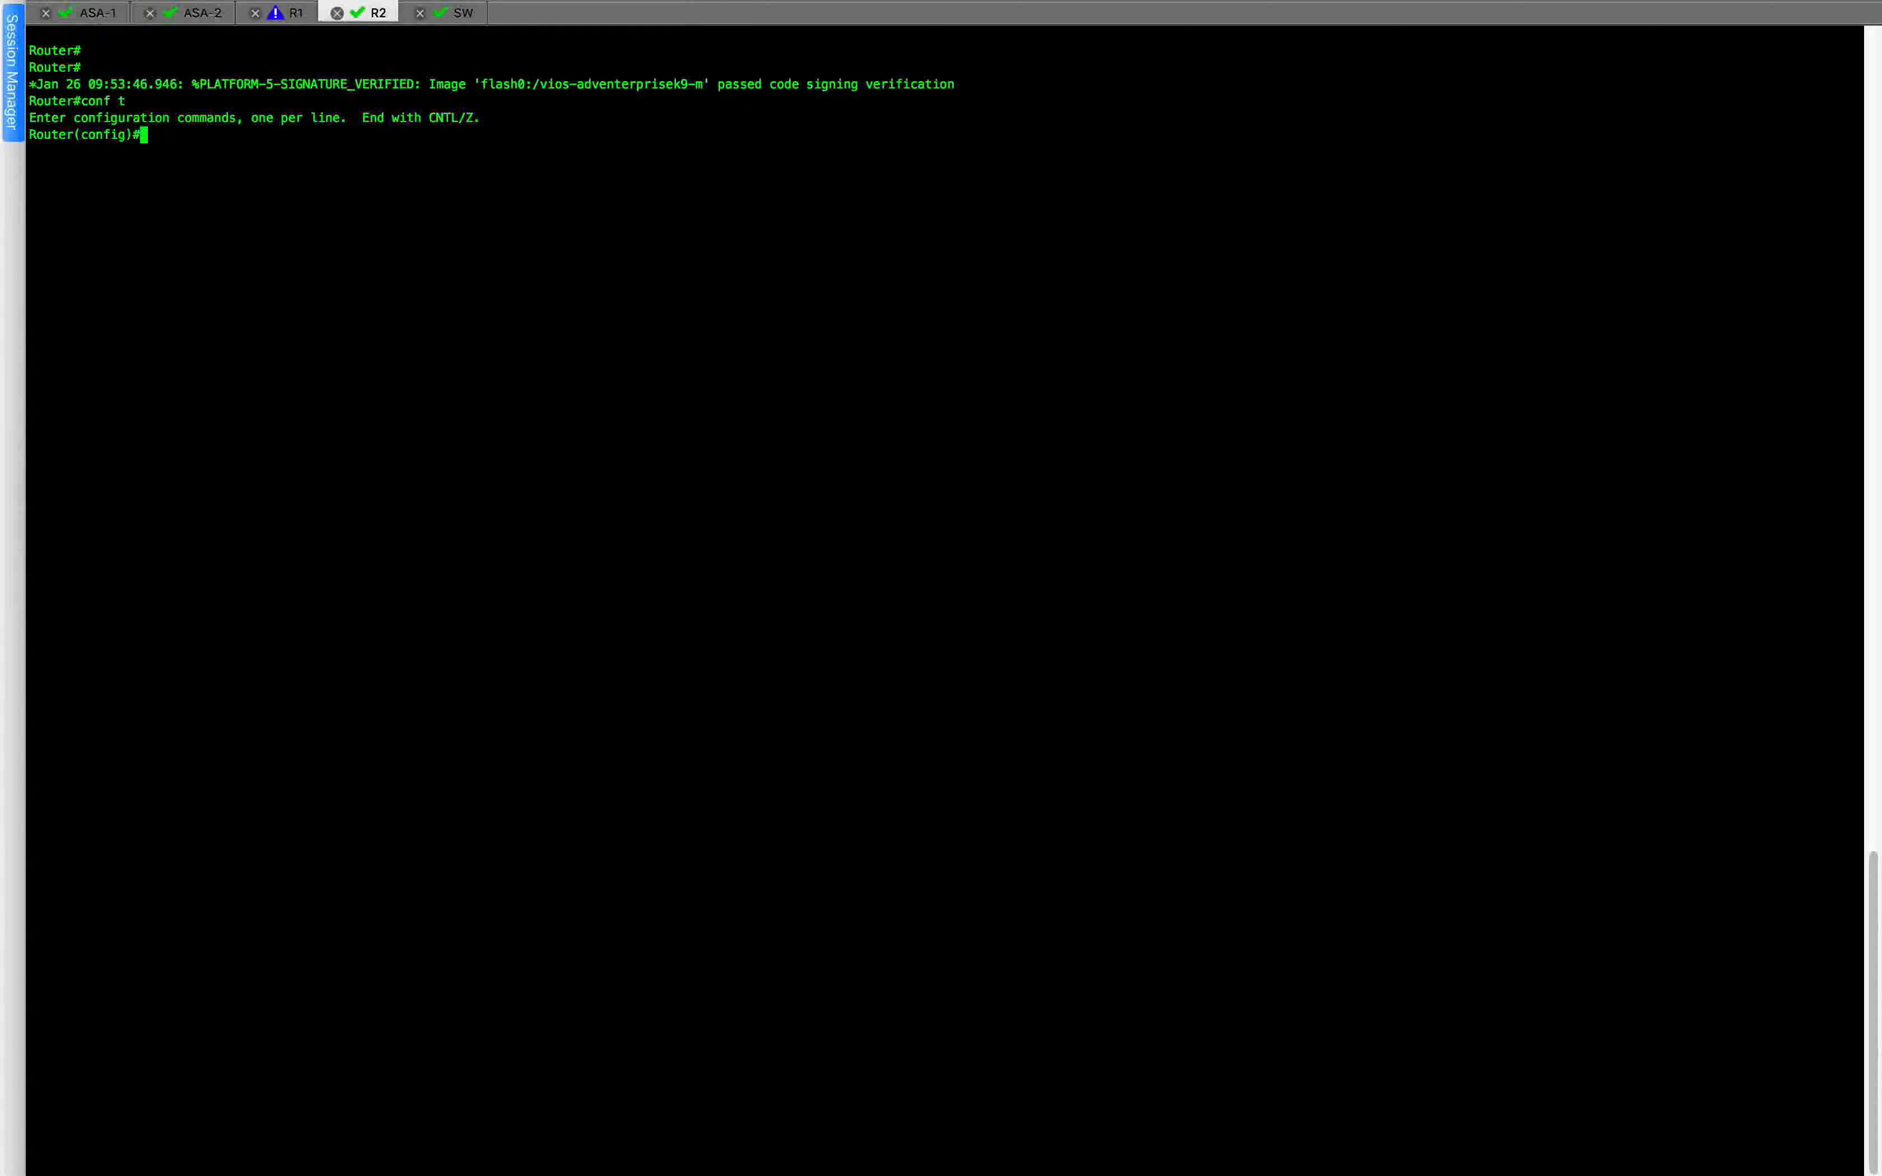
key(super+v)
key(Return)
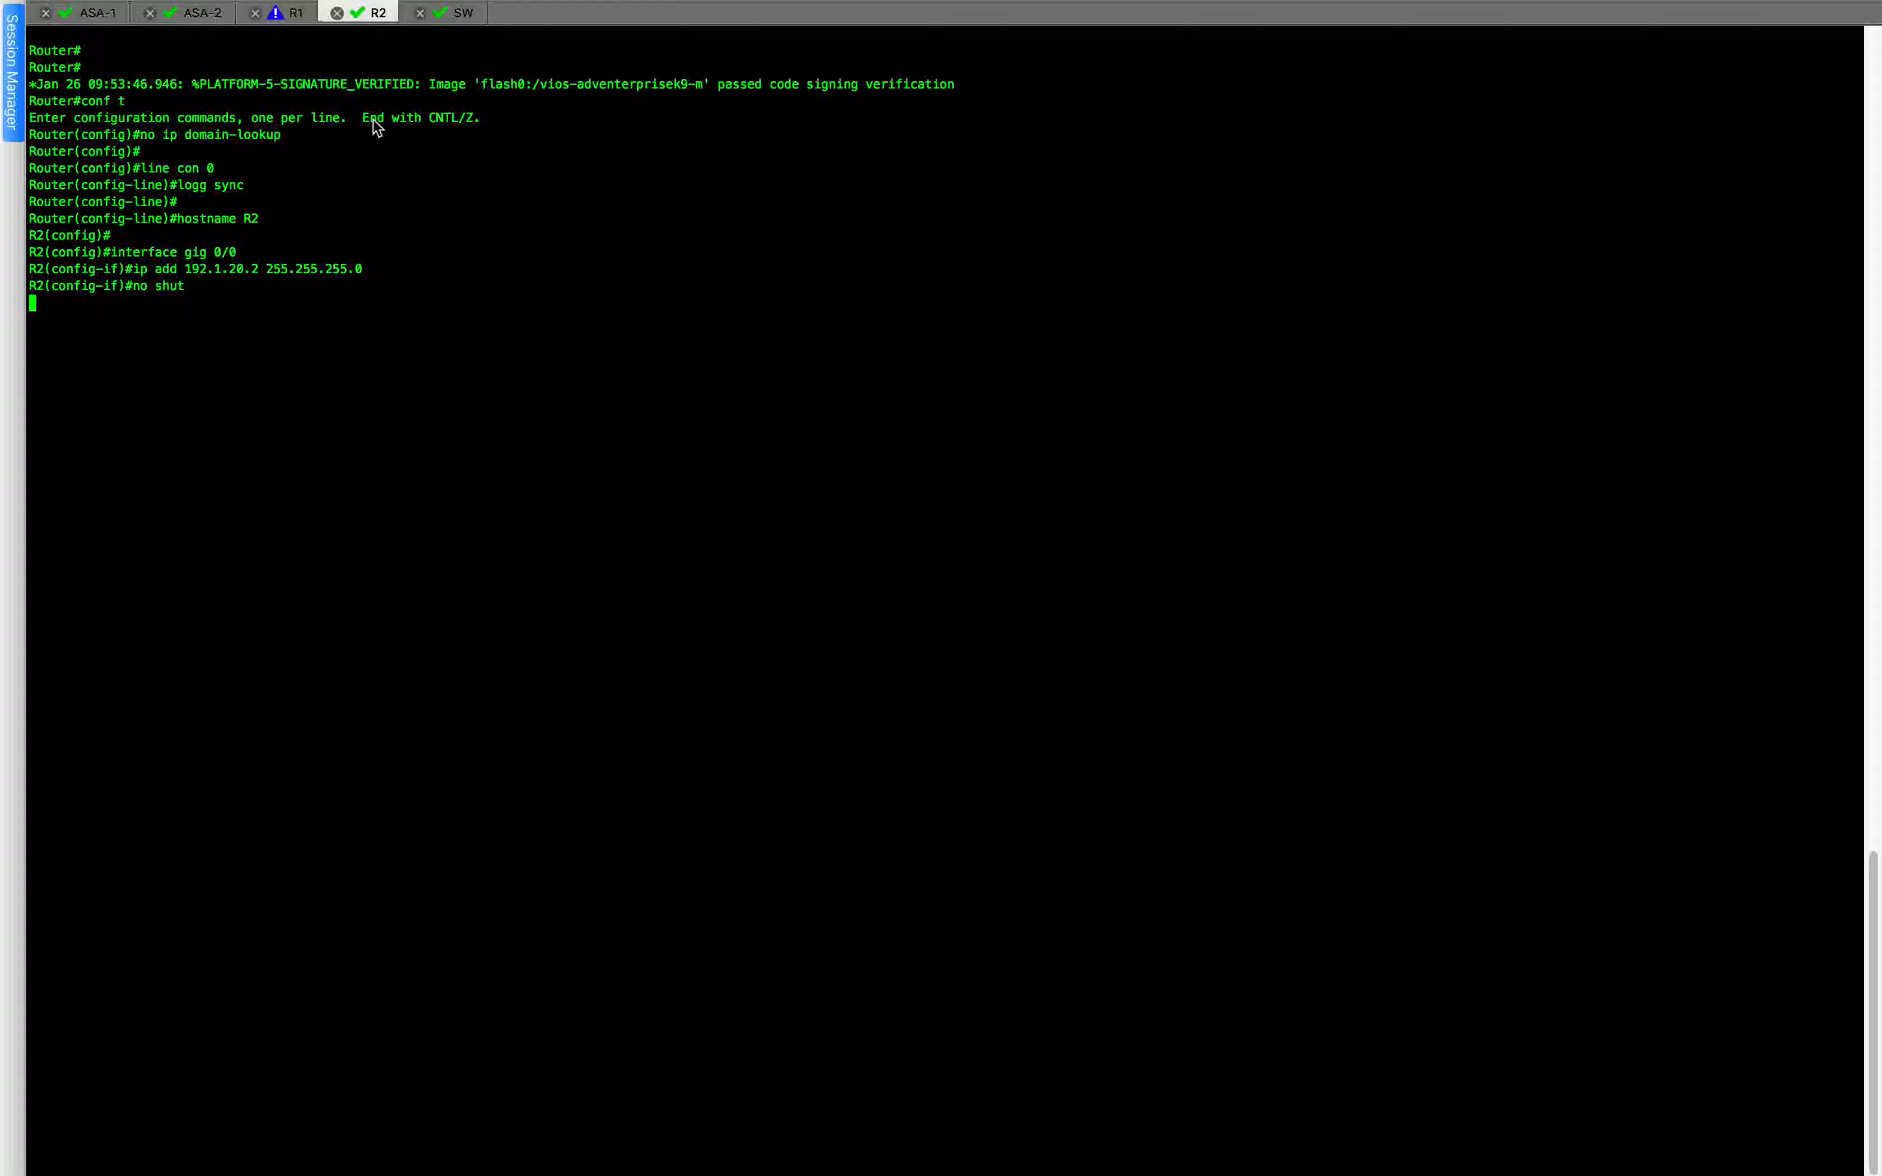
Return to the R1 session and submit the pending ip hold-time eigrp 100 40 command.
click(286, 17)
key(Return)
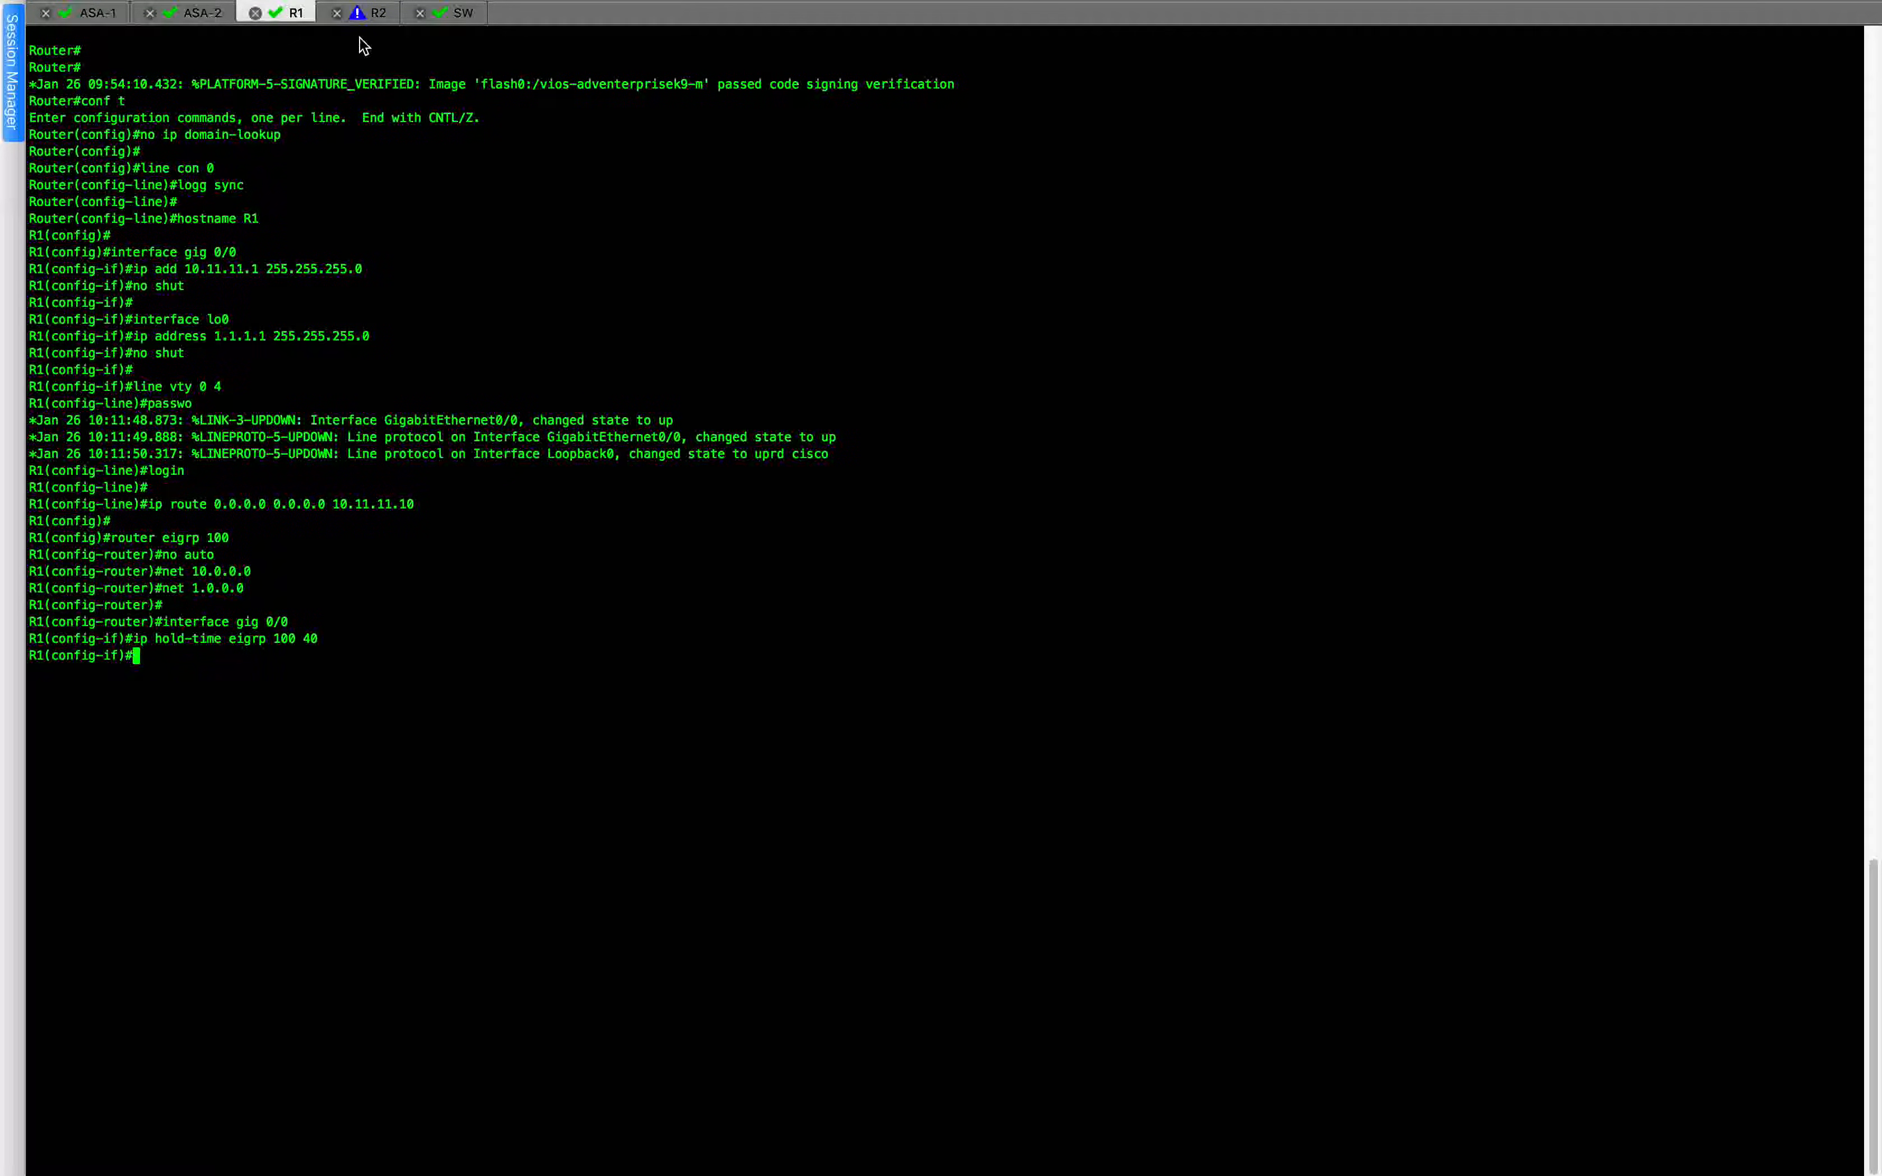
Review the configuration applied in the R2 session and return to the configuration notes in Atom.
click(366, 15)
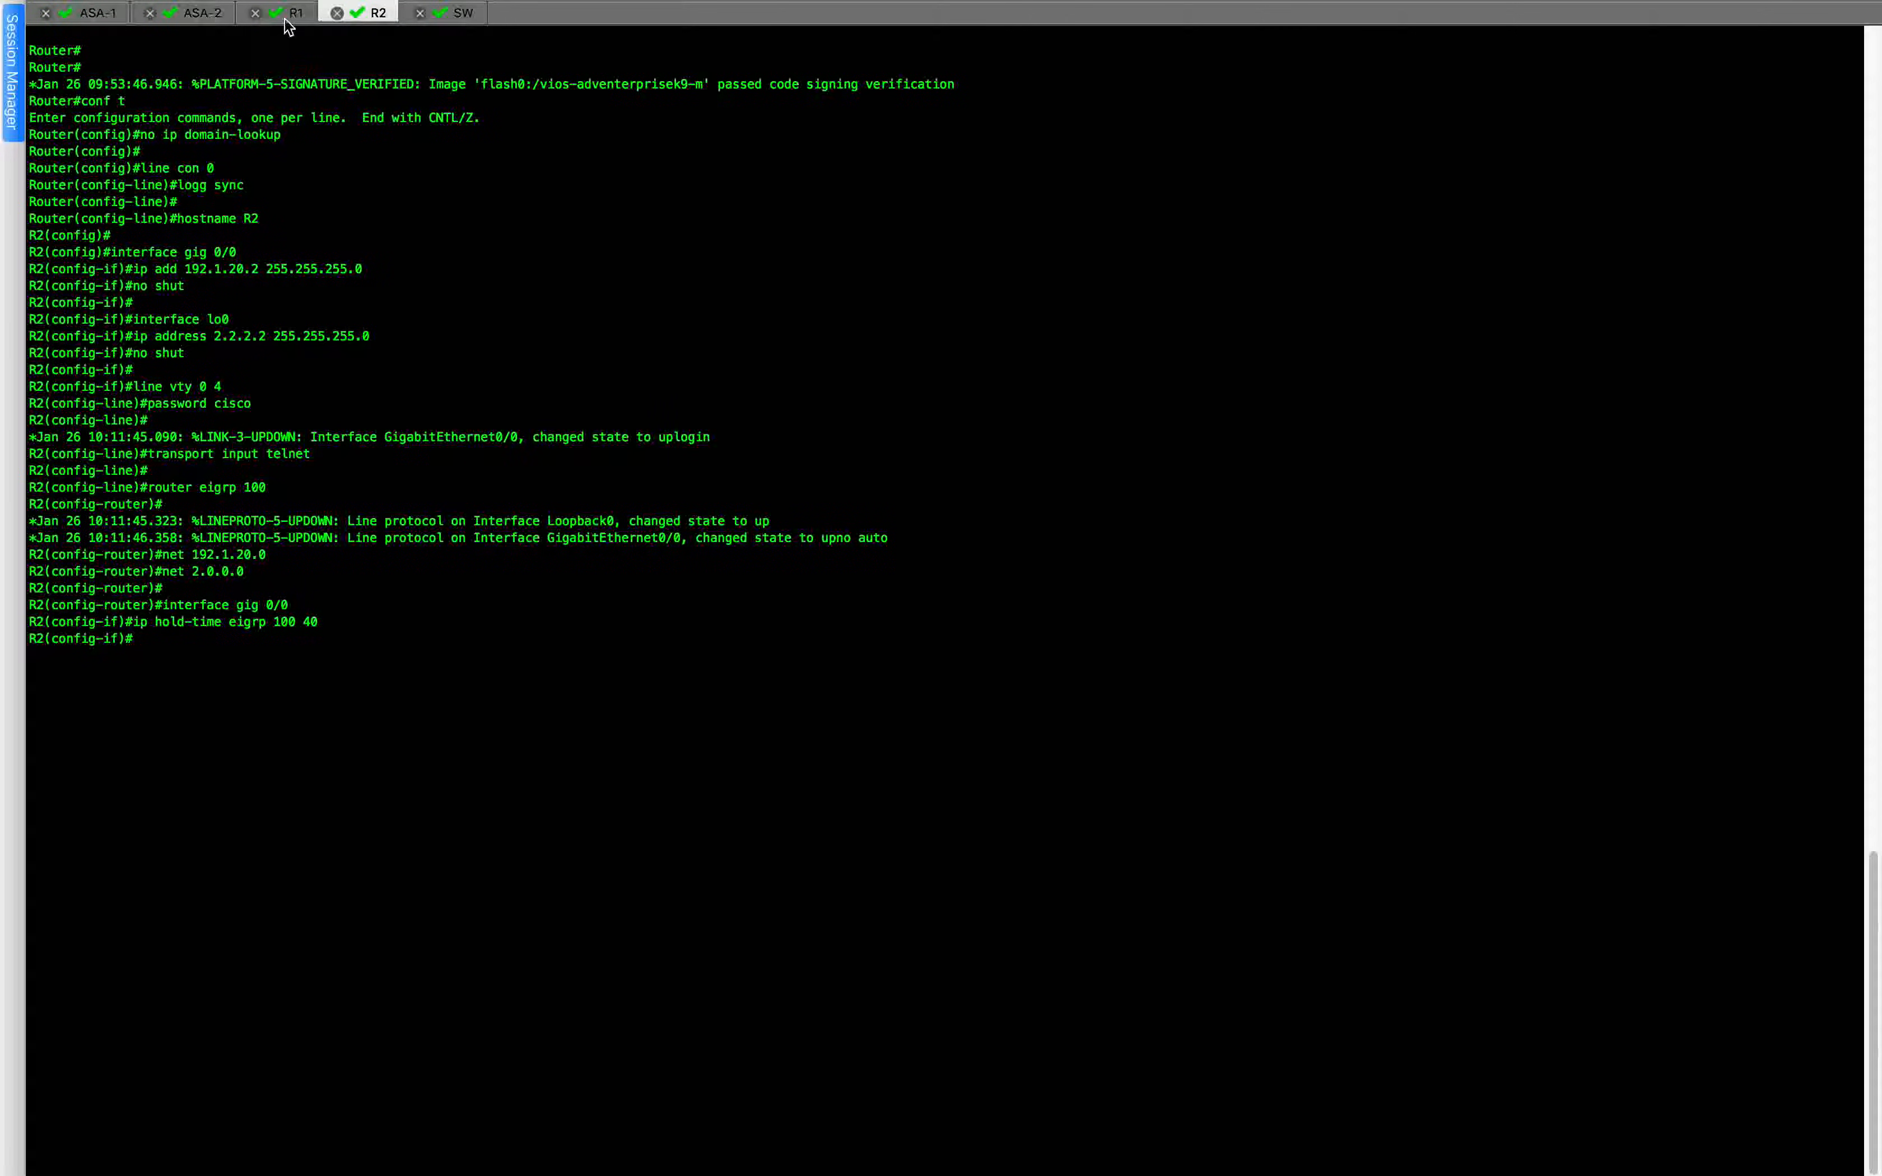
click(98, 18)
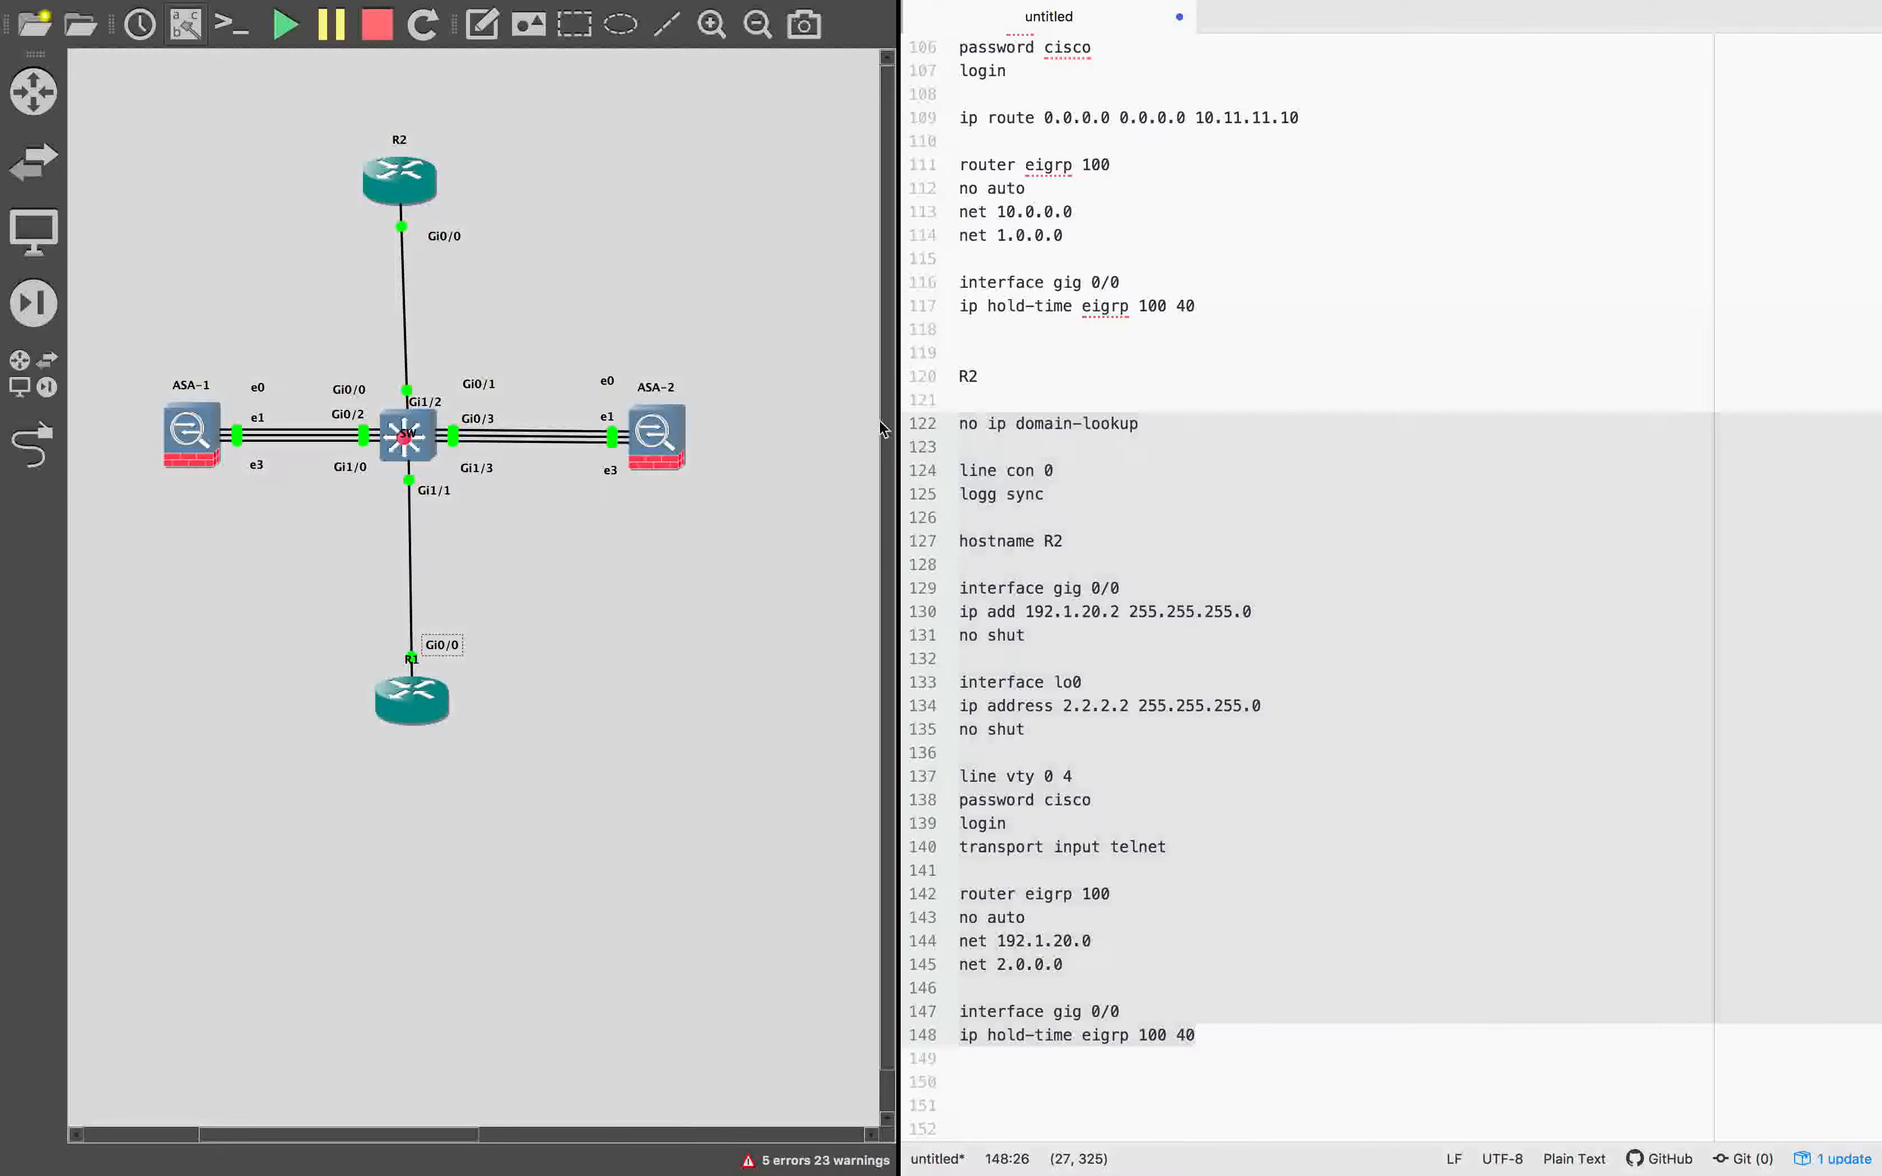
scroll(1328, 676, up, 3)
scroll(1328, 677, down, 3)
click(1203, 1096)
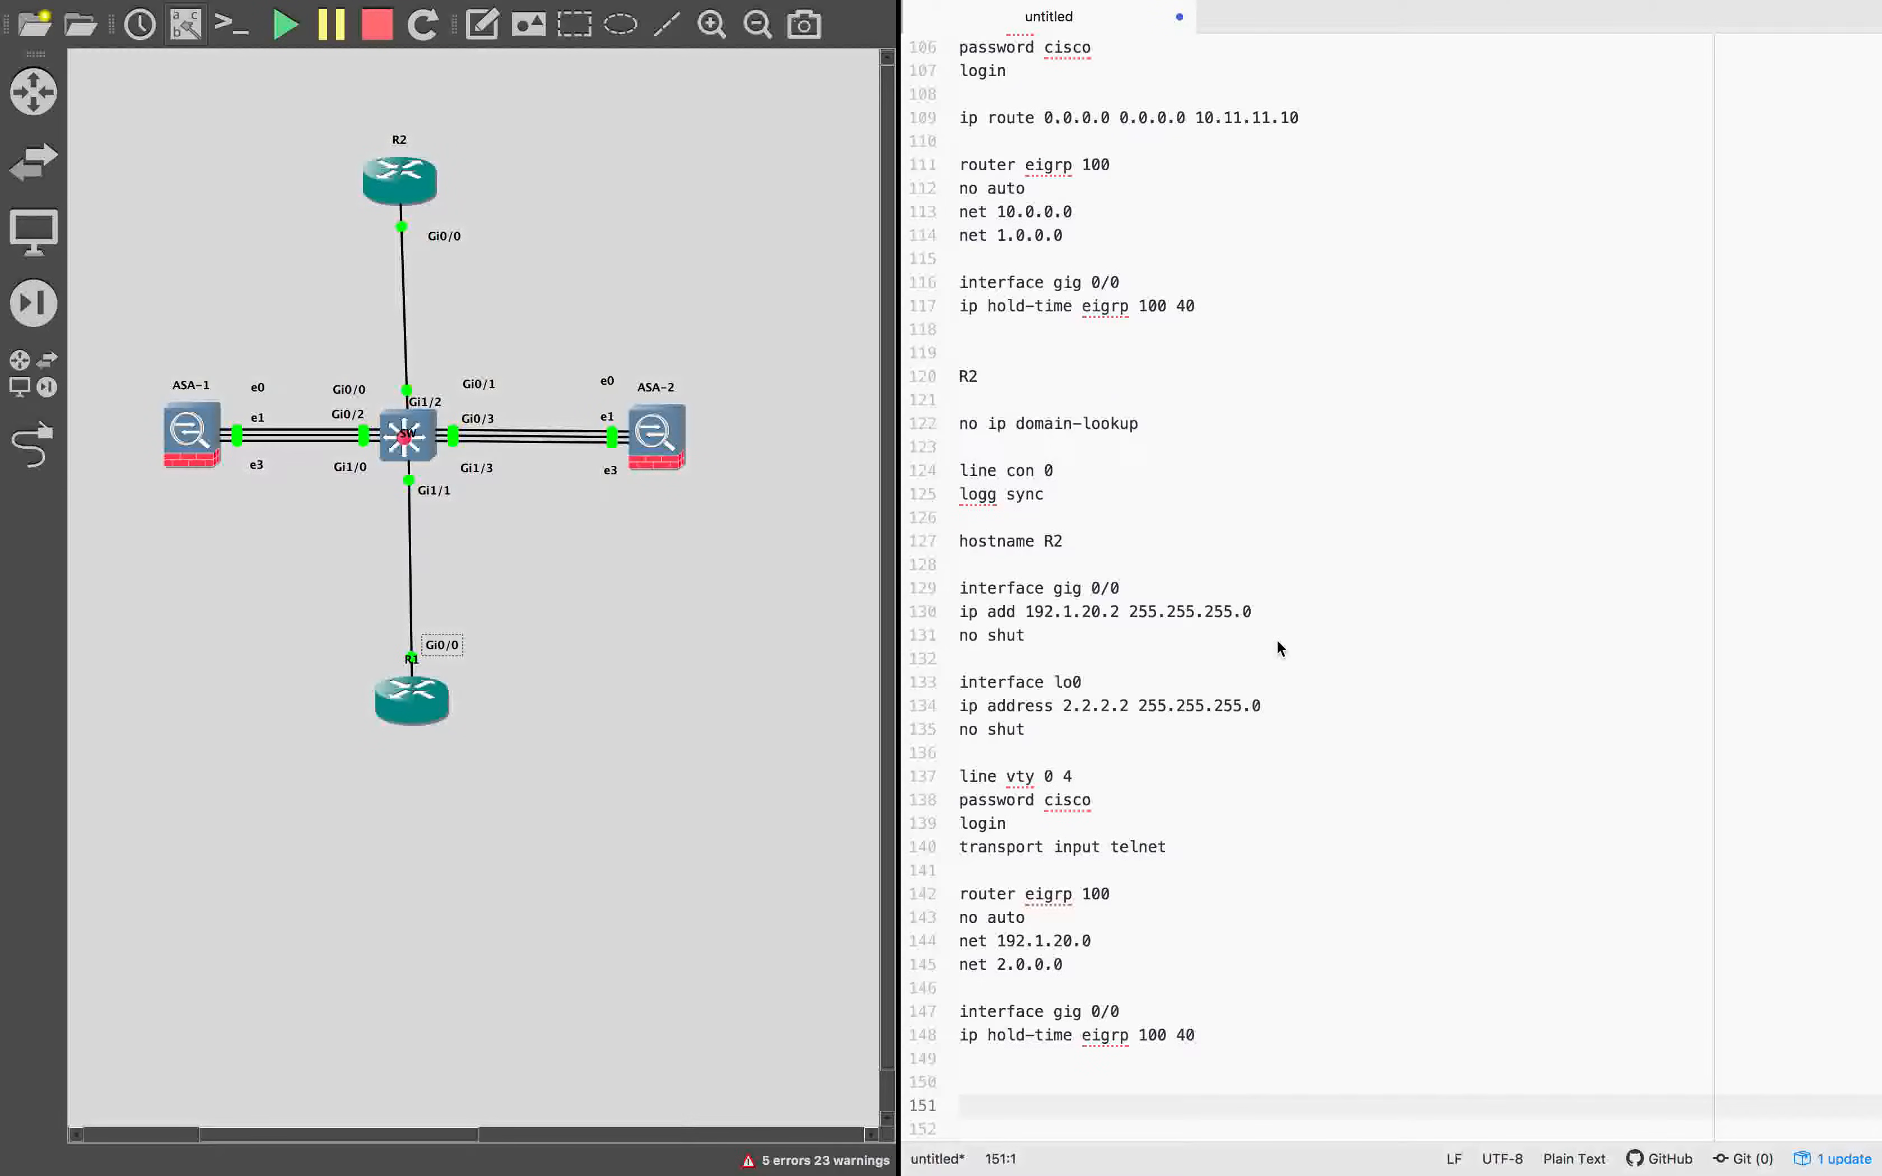
Change the cluster interface-mode line in the ASA-1 bootstrap notes from spanned to individual, keeping the force option.
scroll(1161, 607, up, 20)
scroll(1160, 607, down, 20)
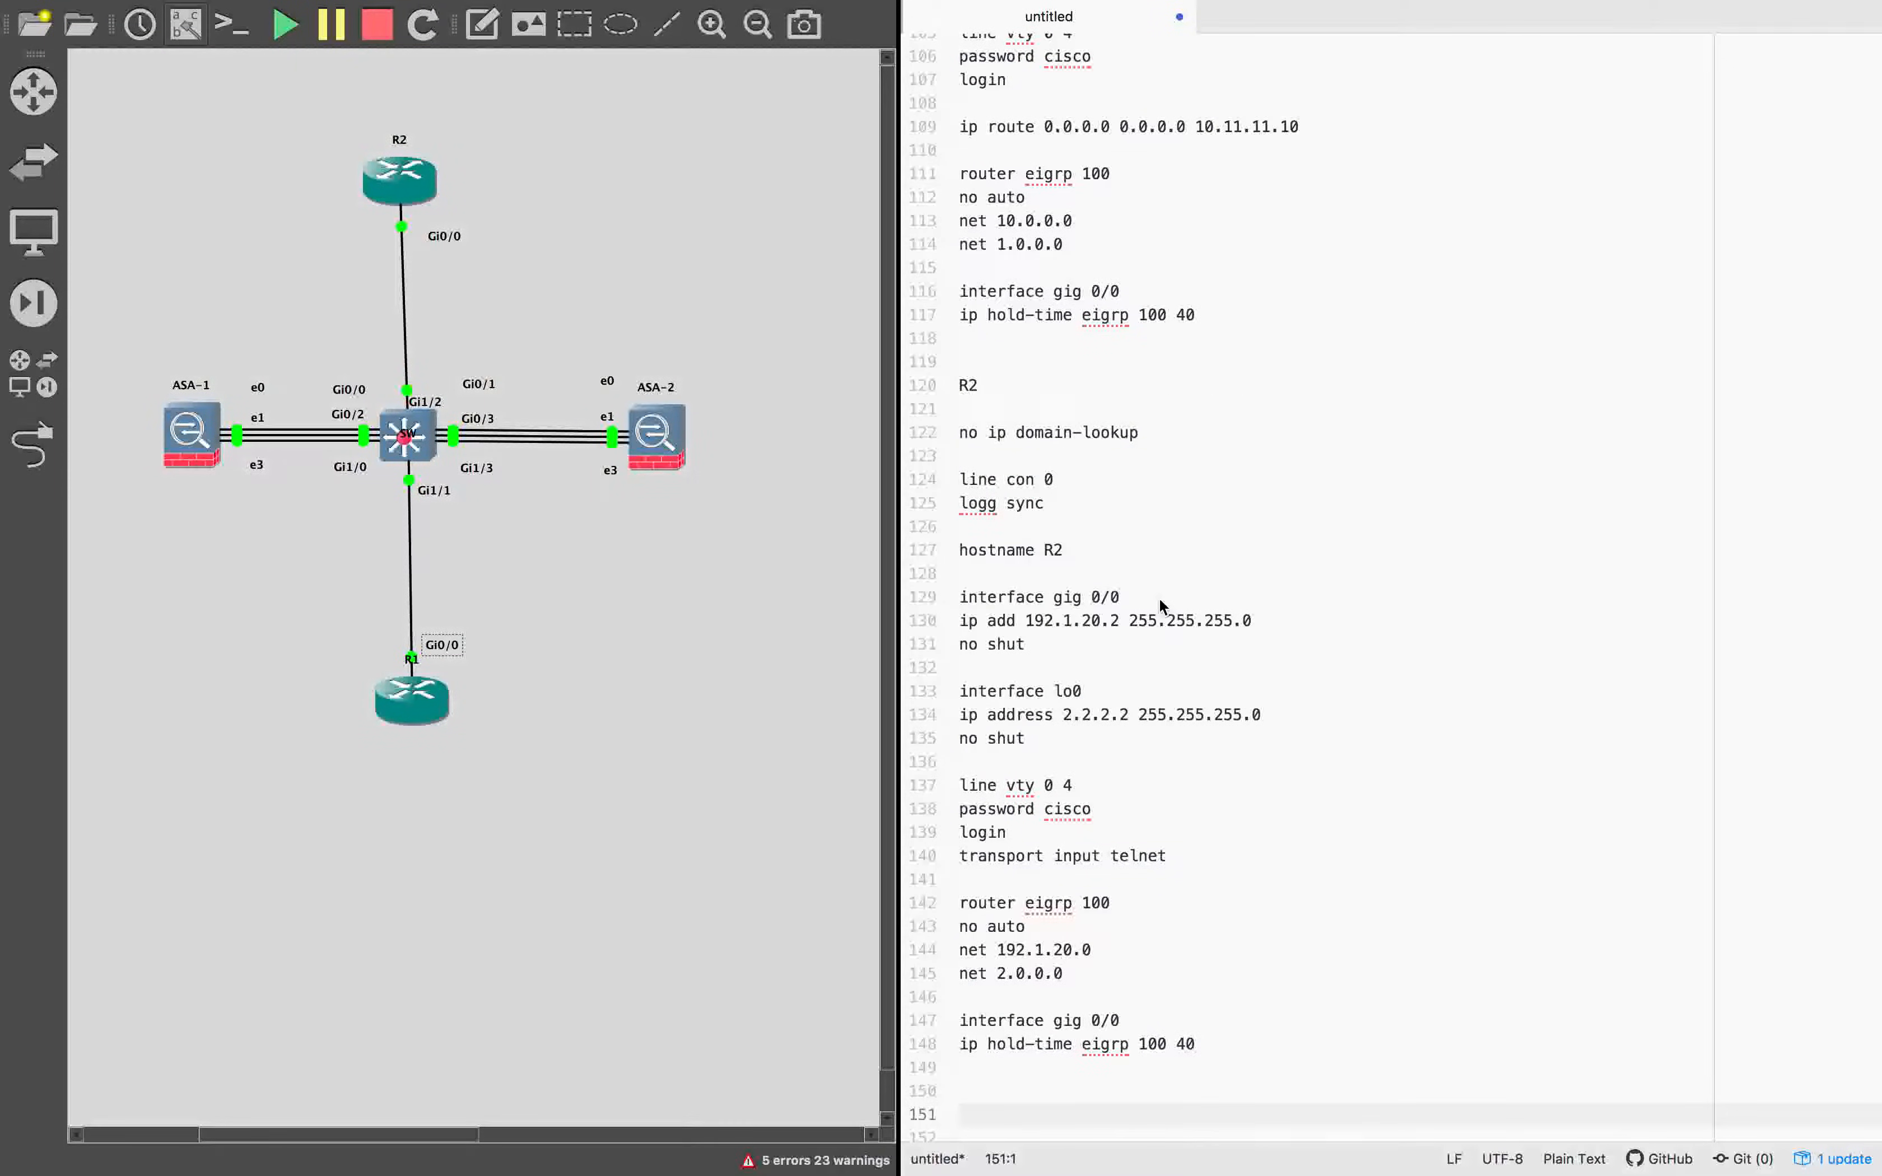
scroll(1160, 602, up, 8)
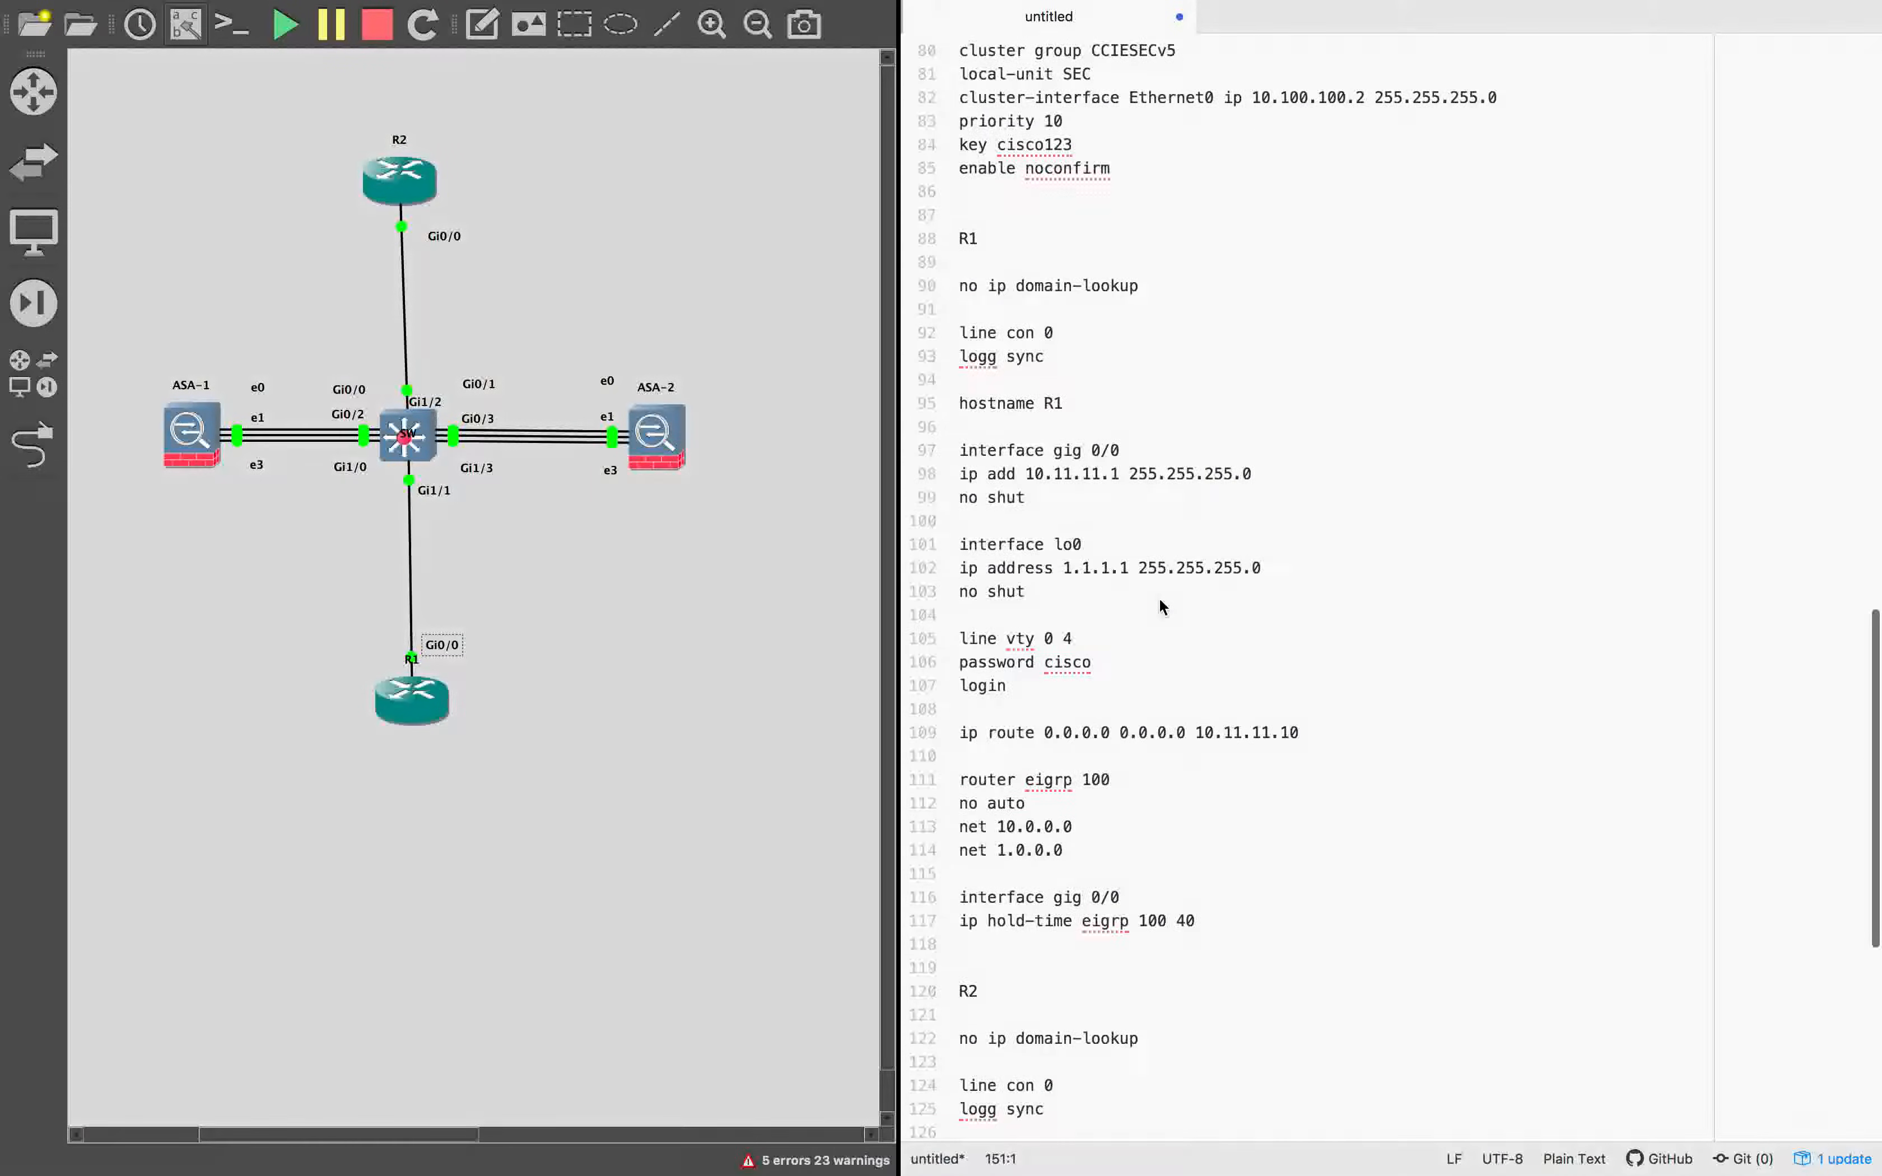
scroll(1161, 602, up, 20)
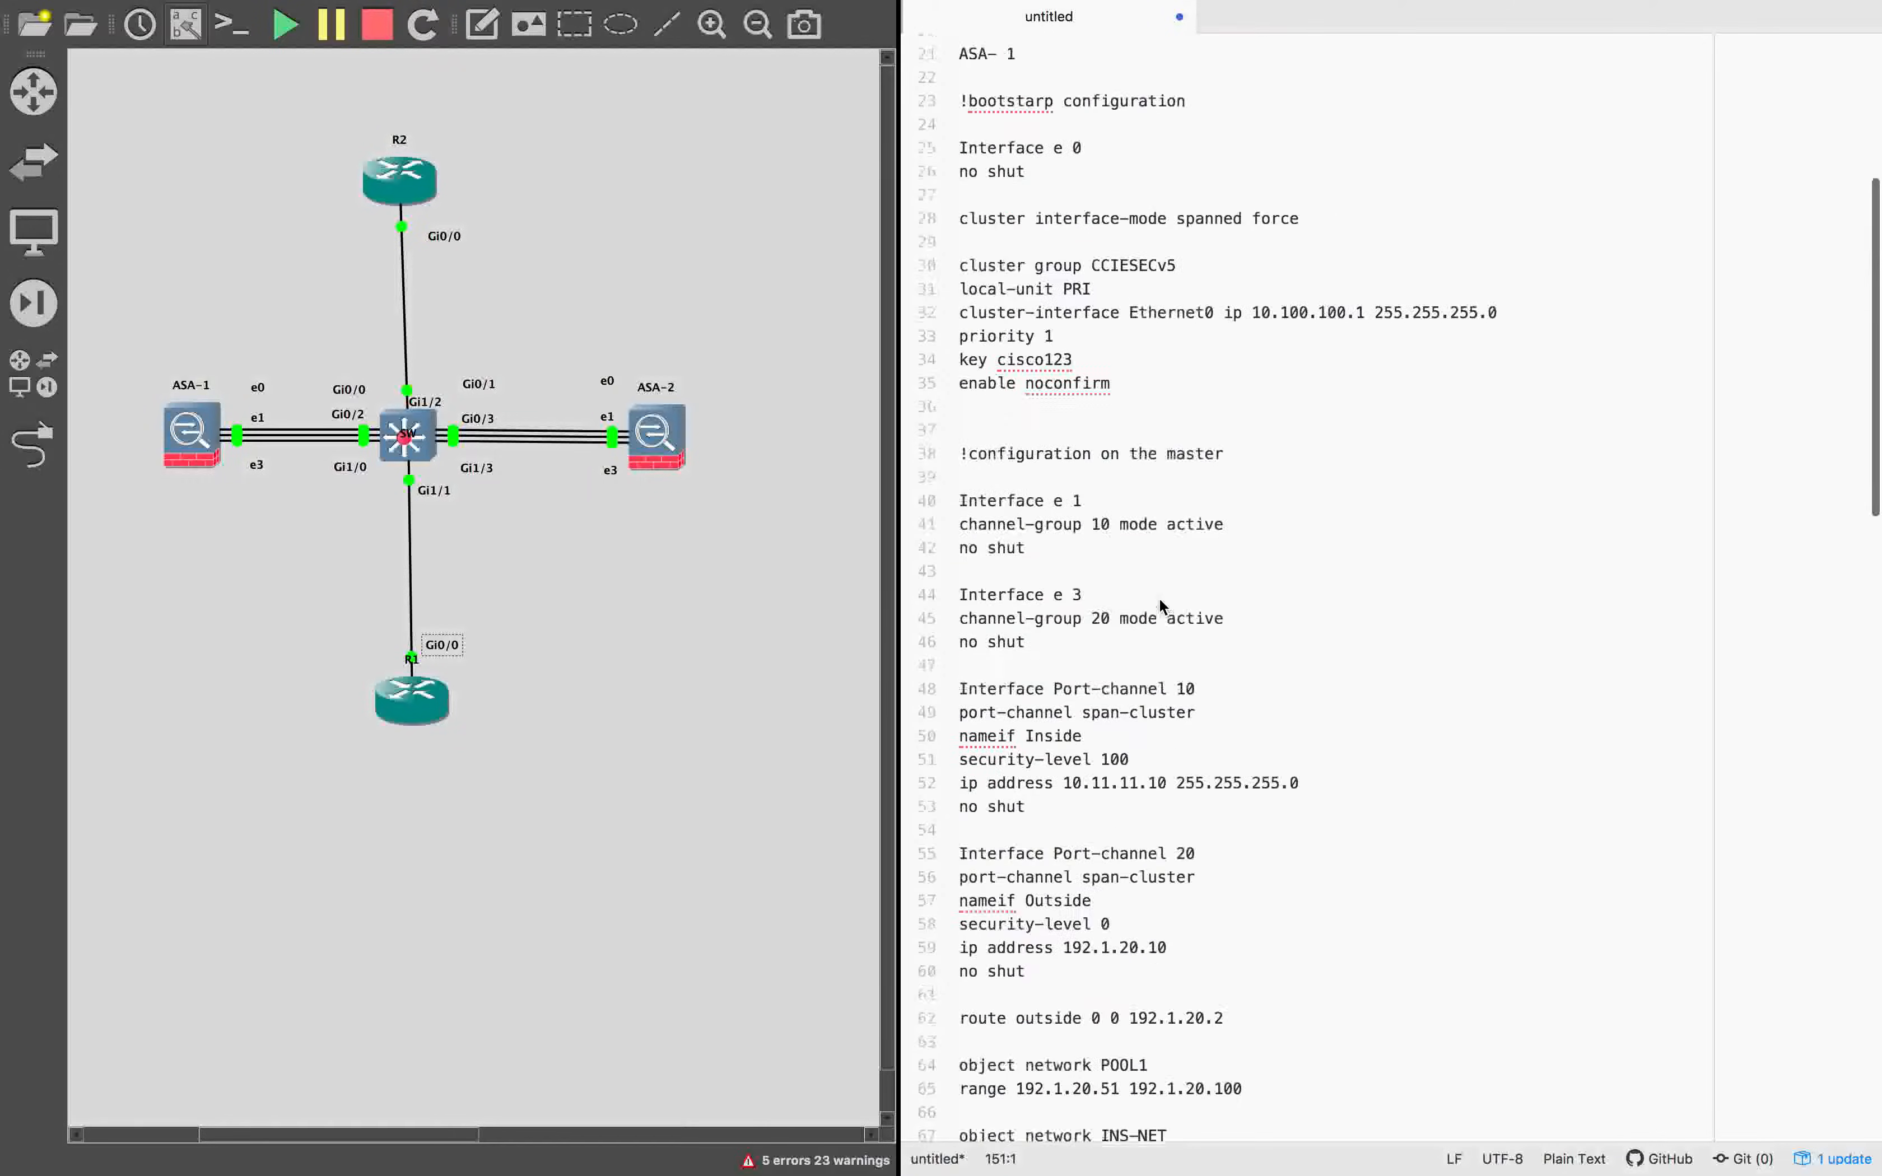
click(1056, 375)
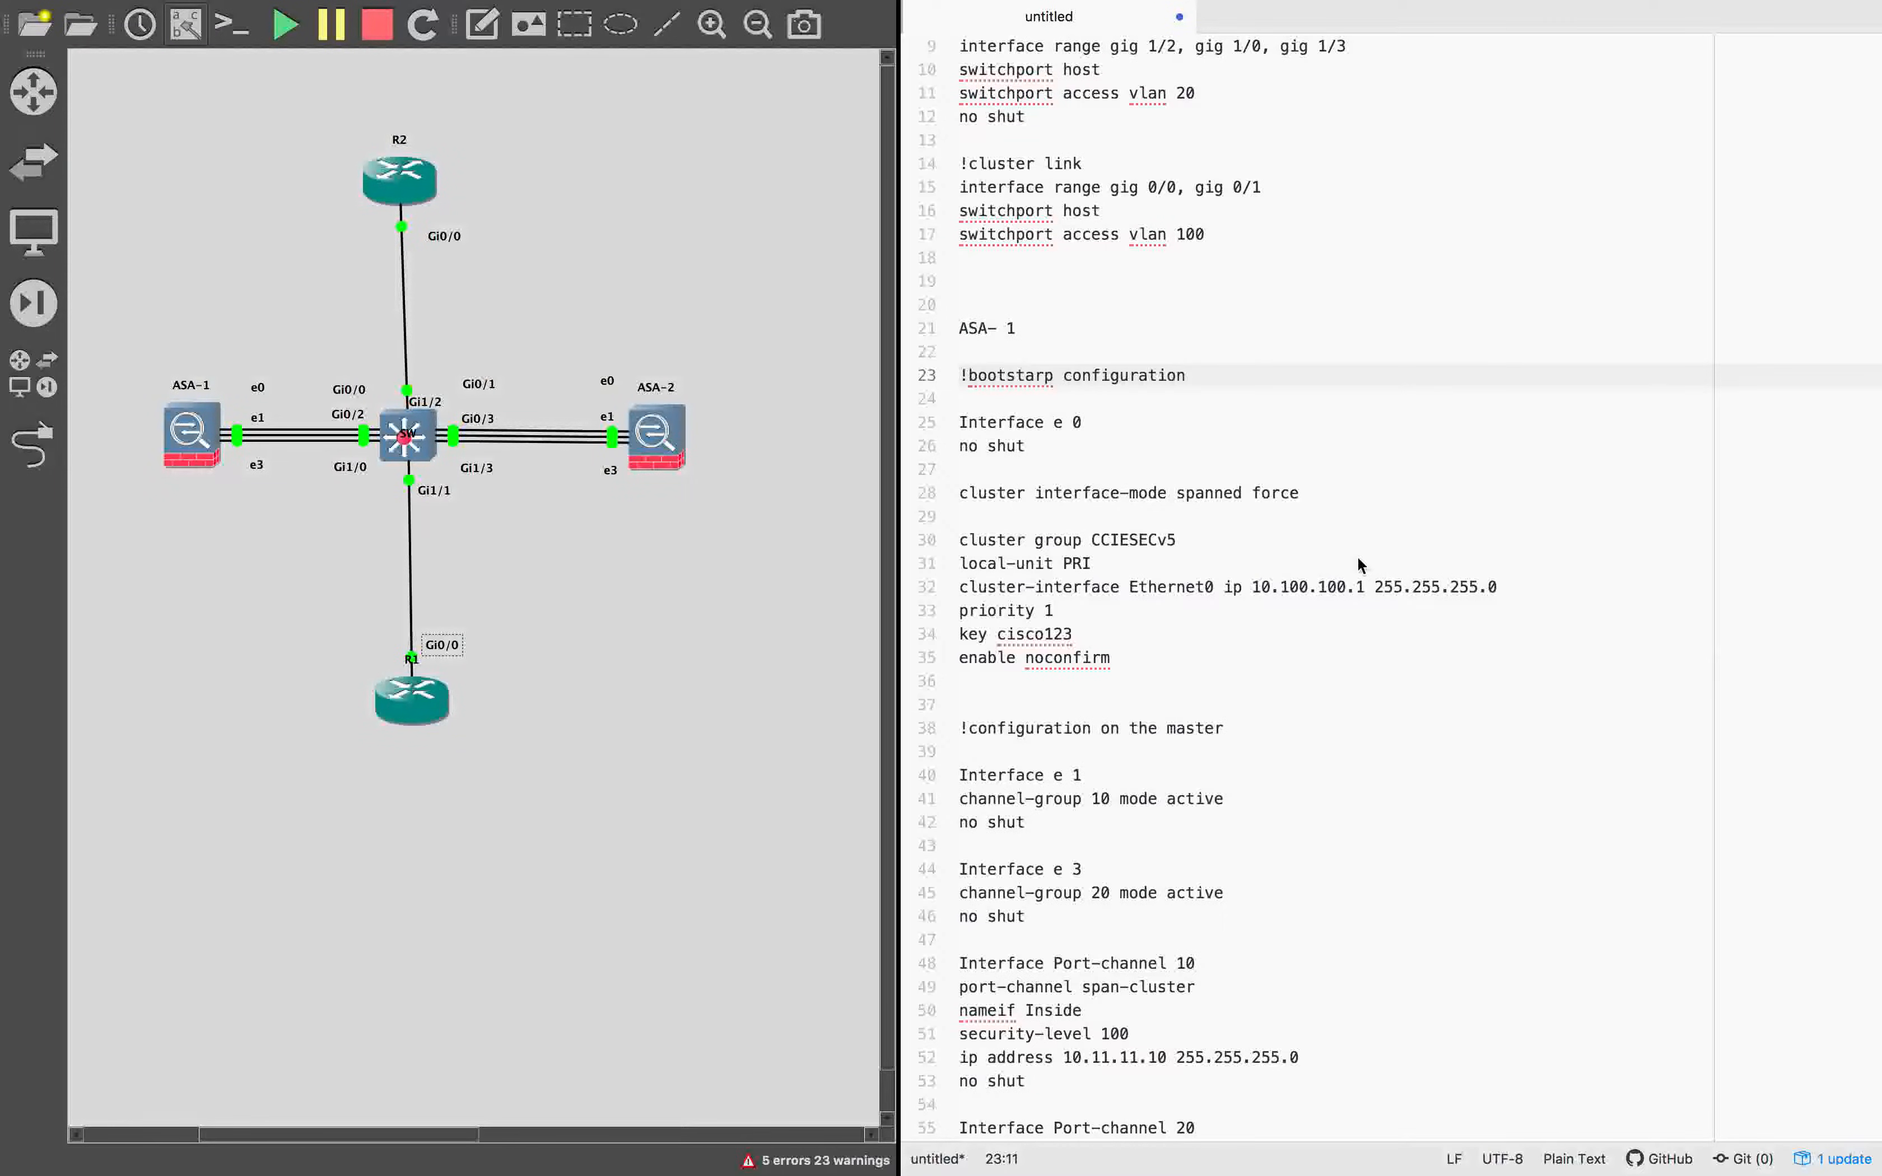
double_click(1217, 492)
text(individual)
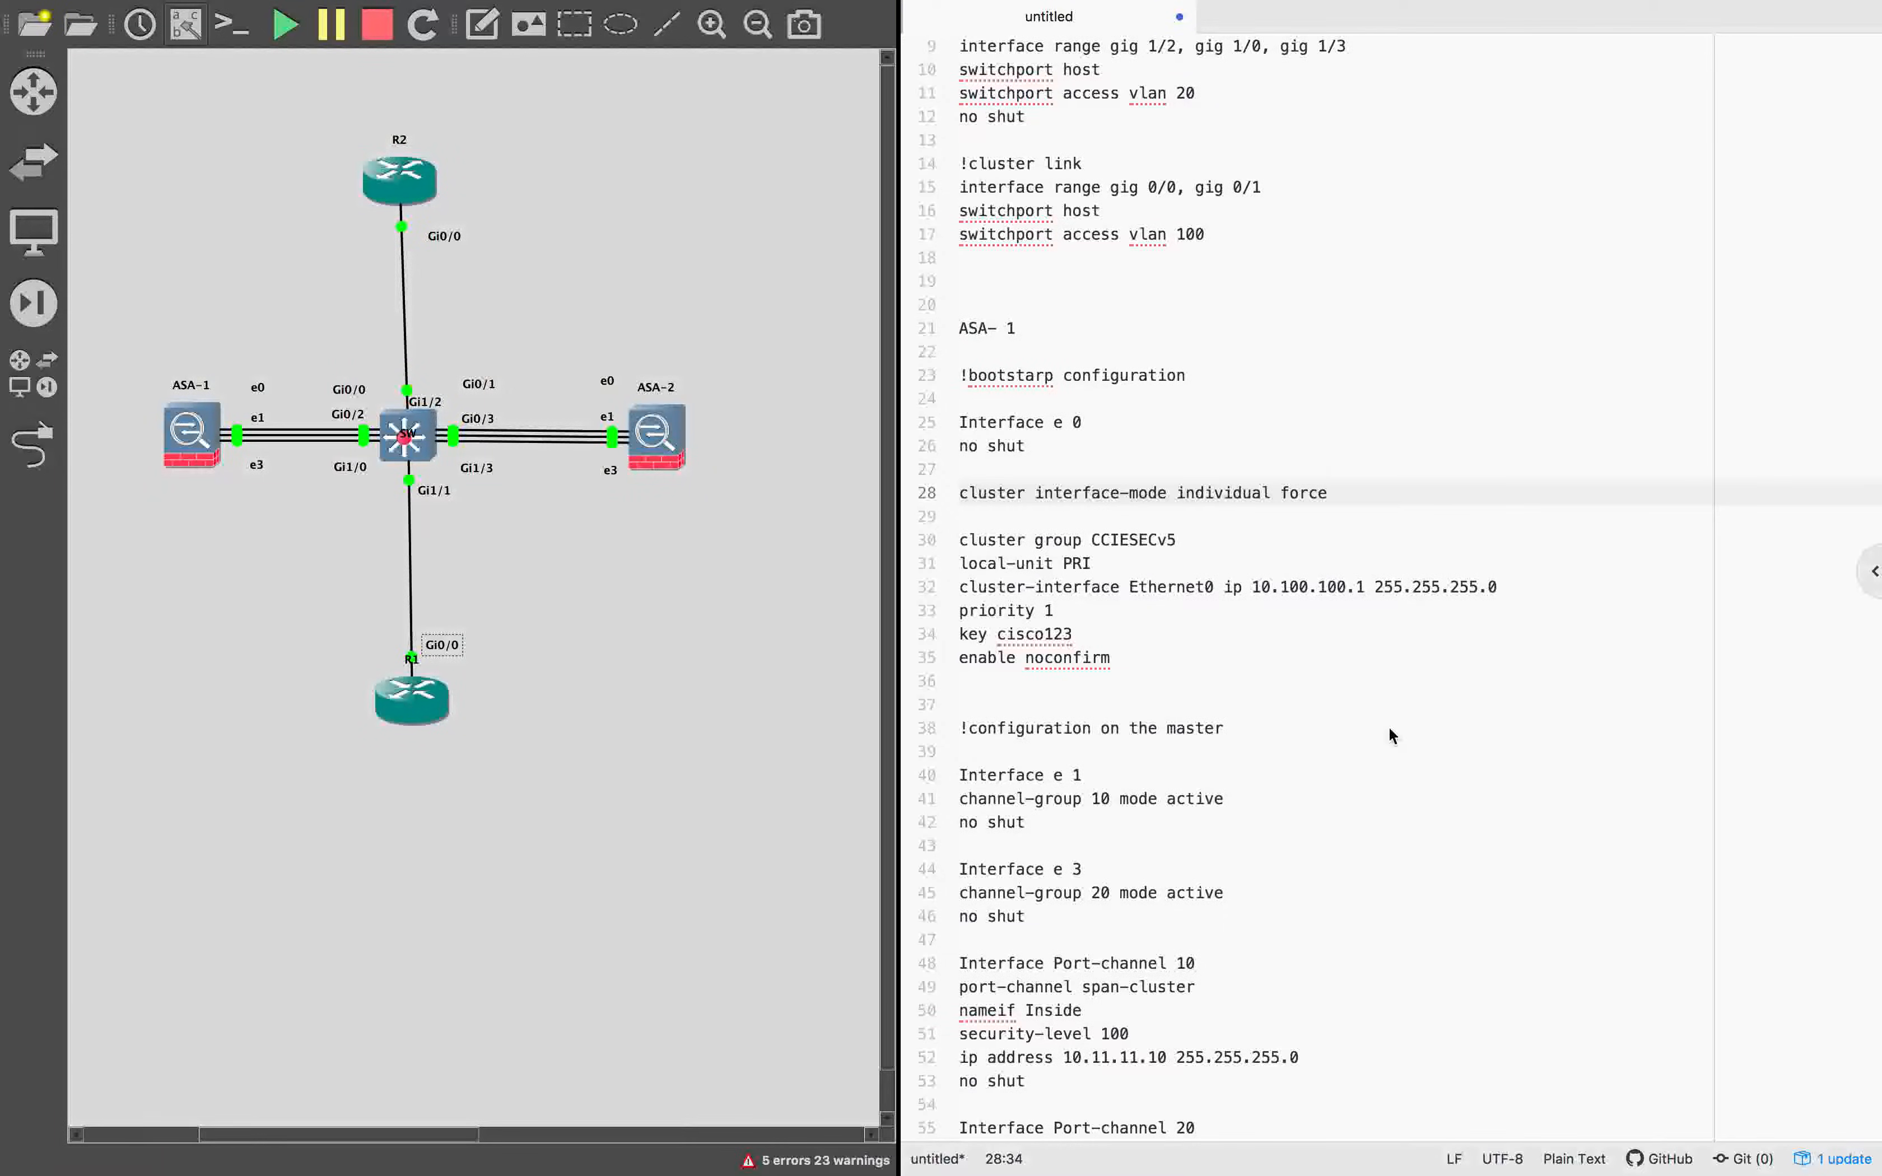
Change the cluster interface-mode line in the ASA-2 bootstrap notes from spanned to individual, keeping the force option.
click(1172, 594)
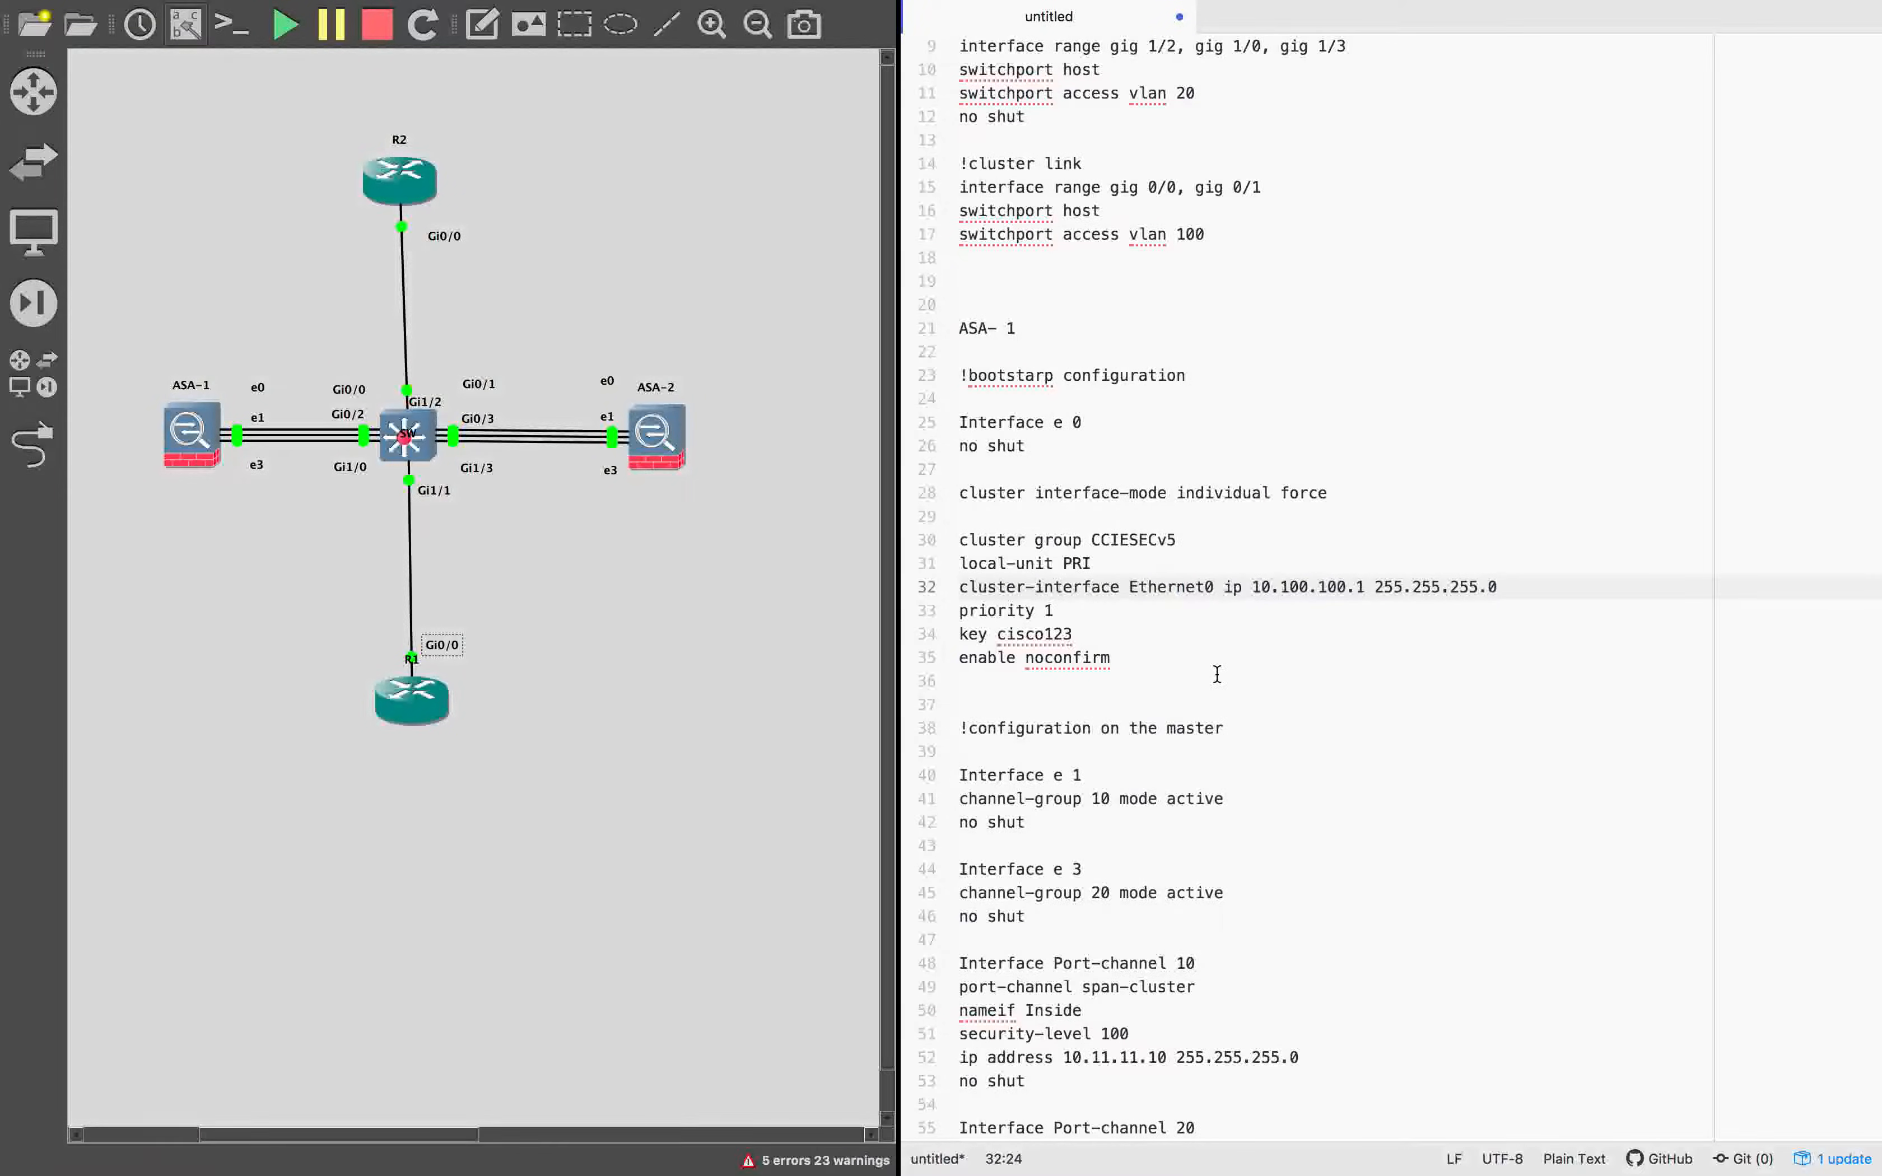
scroll(1217, 673, down, 2)
click(1191, 572)
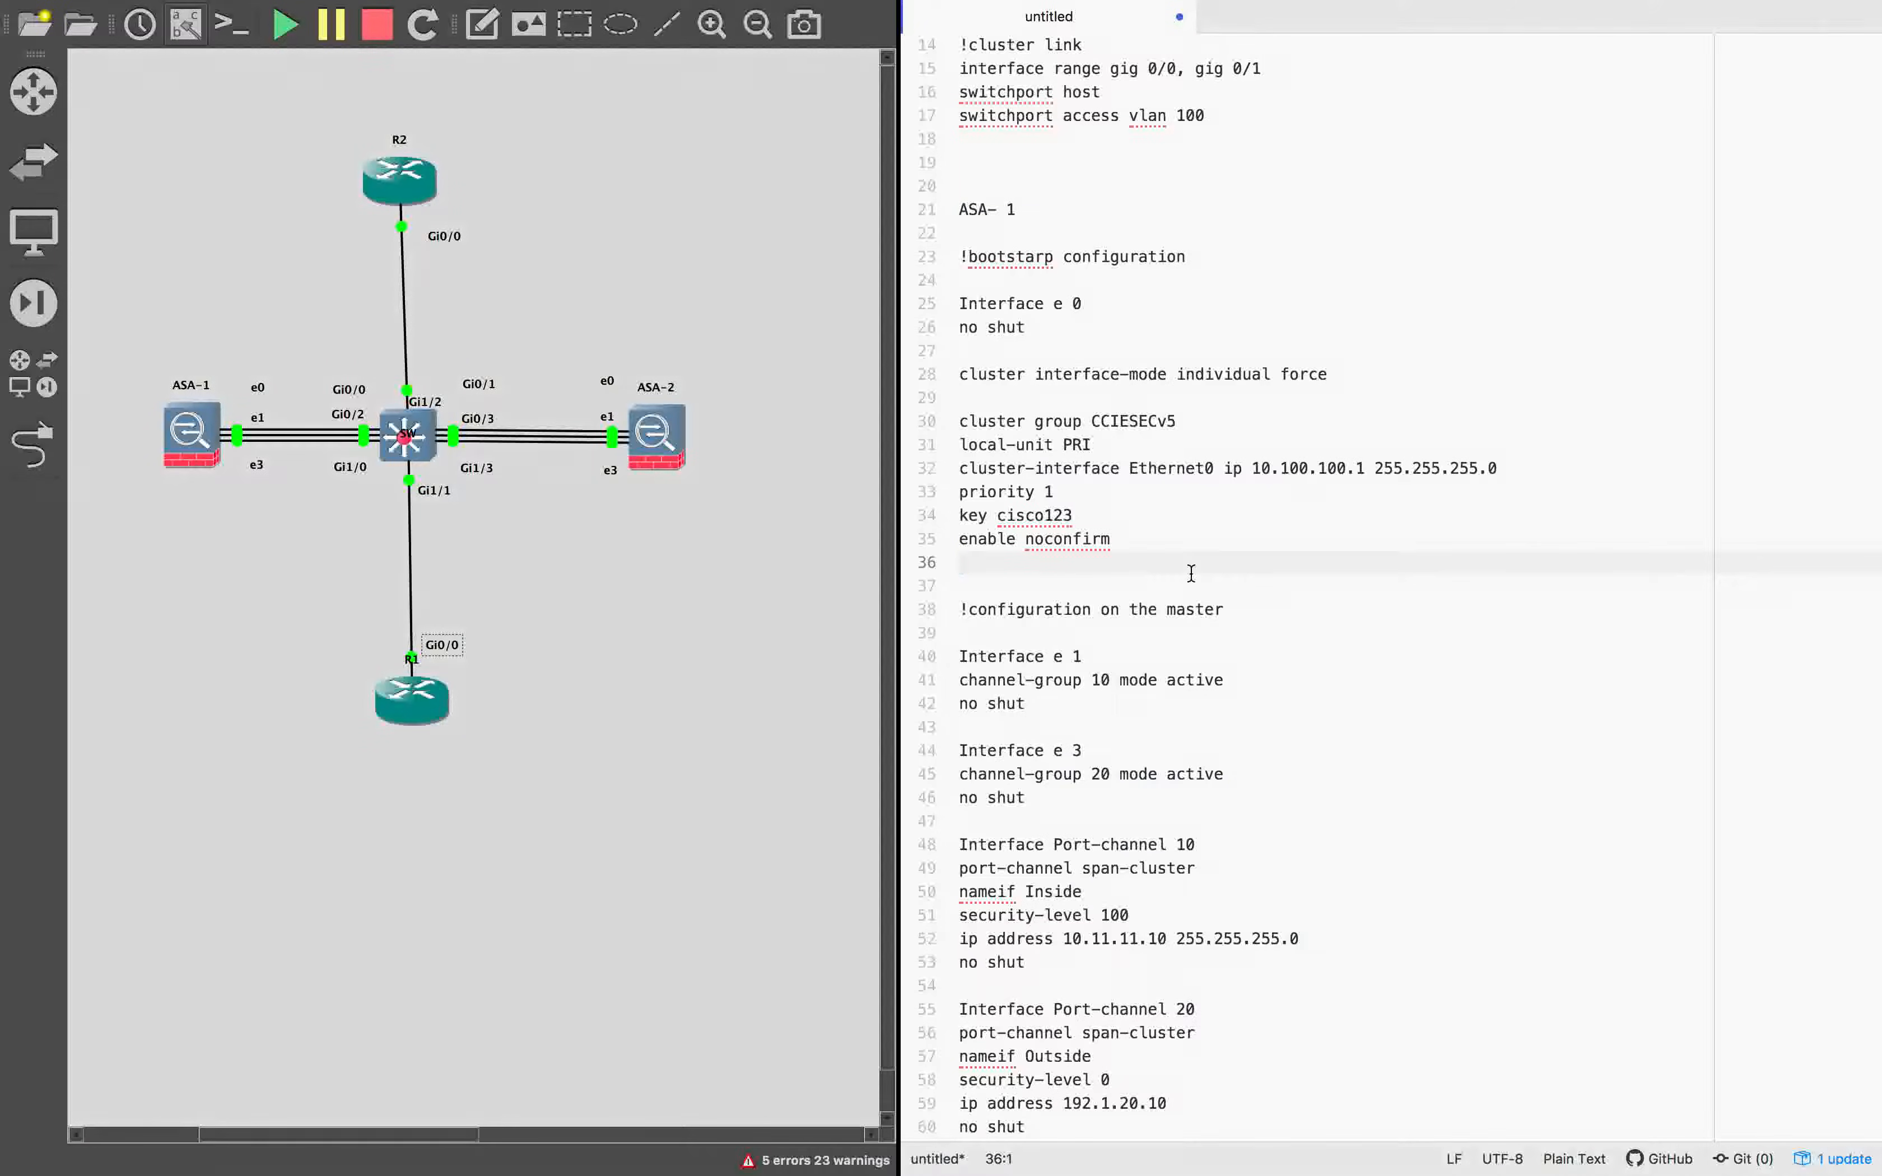
scroll(1126, 537, down, 10)
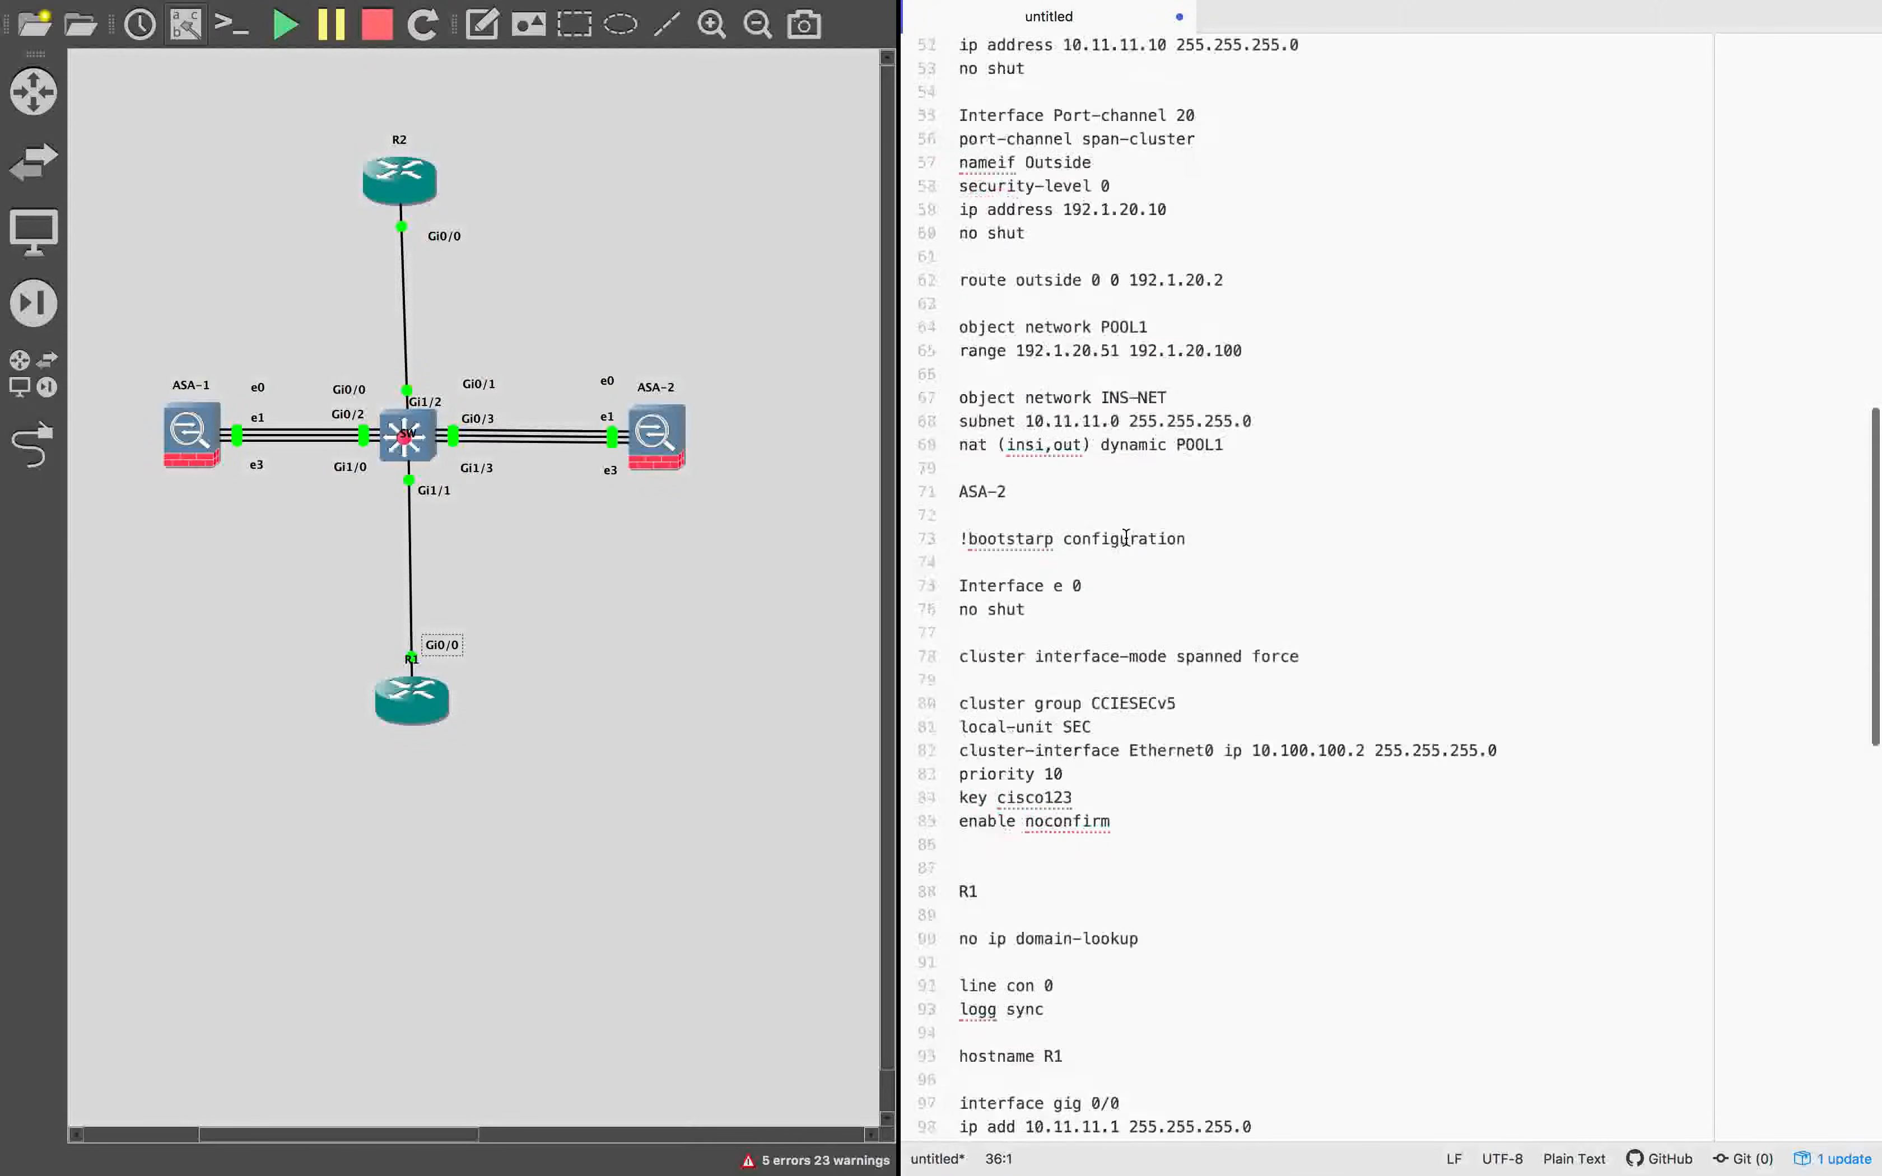
scroll(1125, 536, down, 1)
double_click(1198, 604)
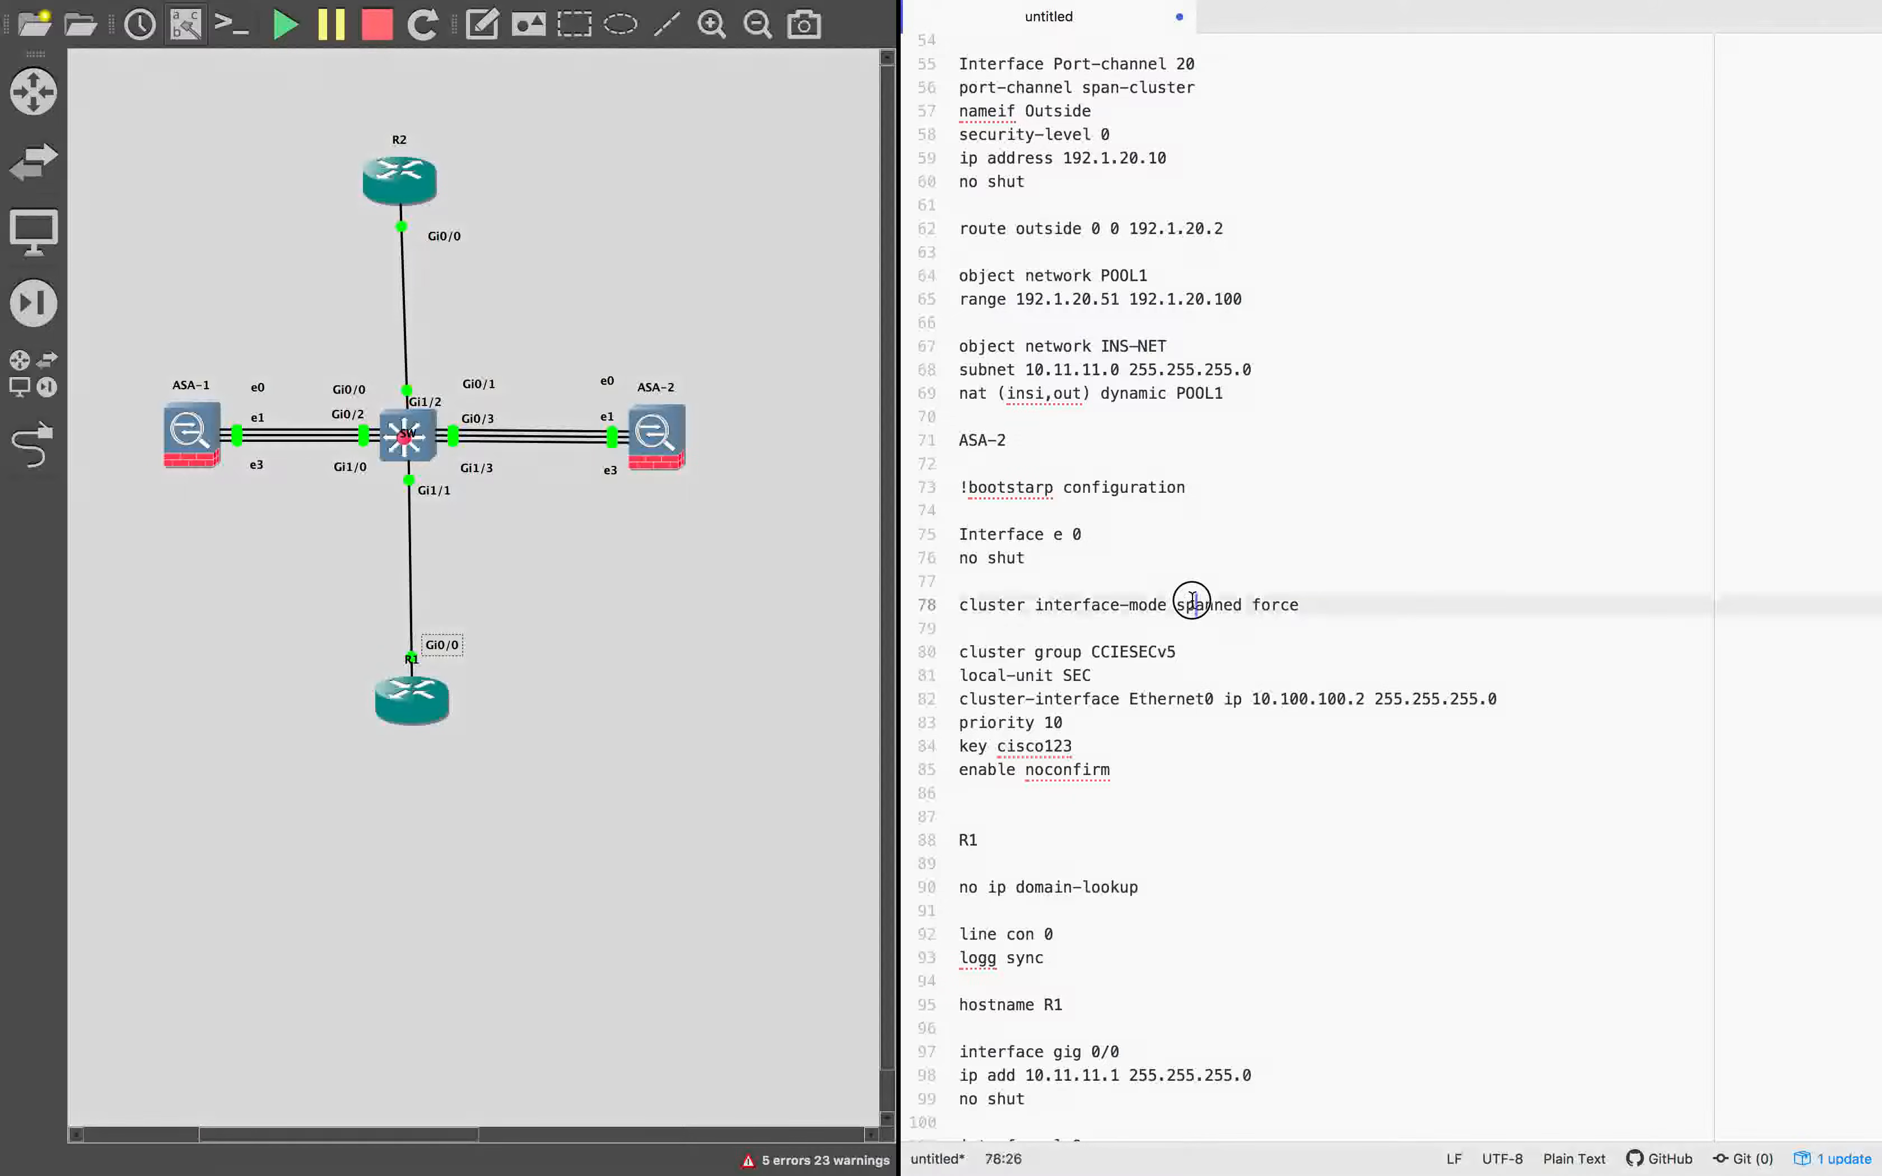
text(individual)
Copy the ASA-1 bootstrap block, from !bootstarp configuration through enable noconfirm, and switch to the ASA-1 session in SecureCRT.
scroll(1106, 389, up, 7)
scroll(1105, 389, up, 10)
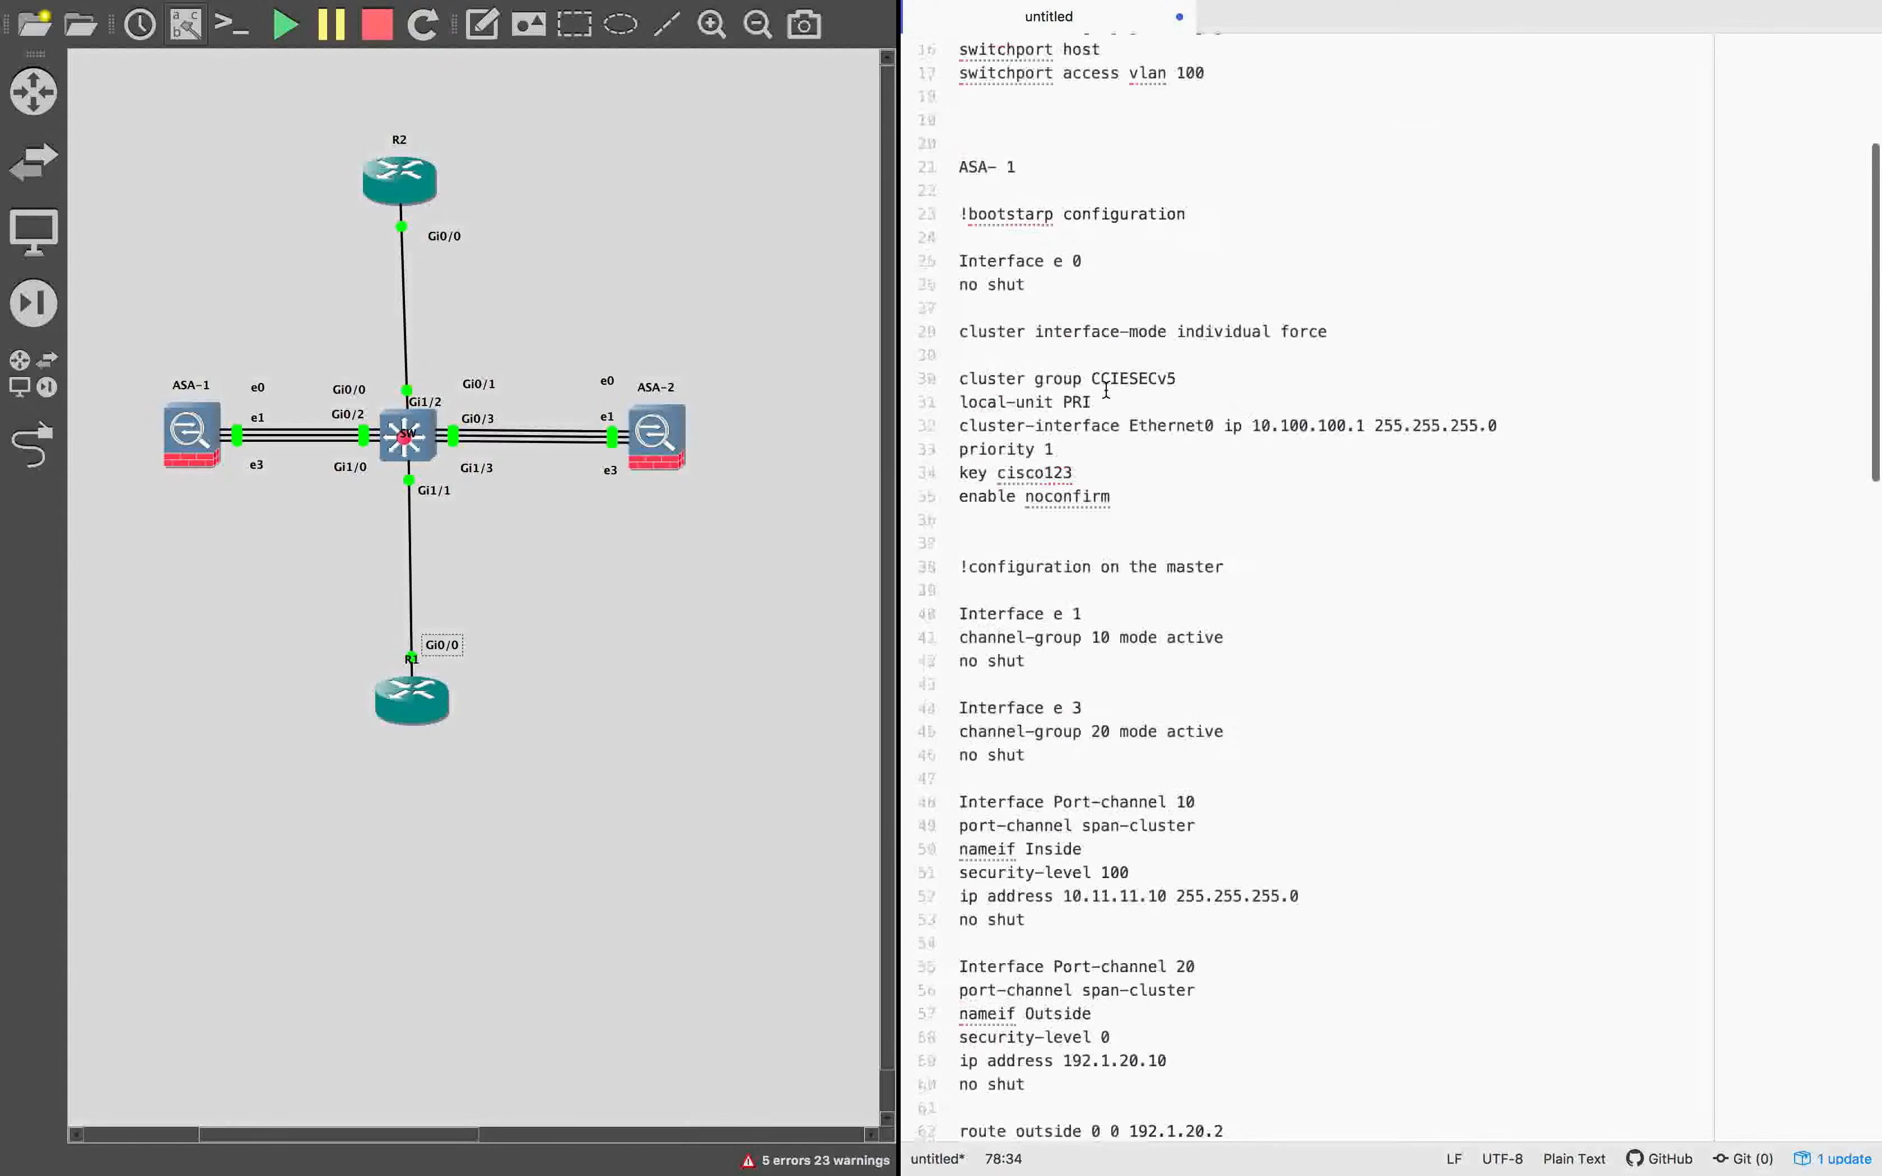
drag(1128, 776, 955, 494)
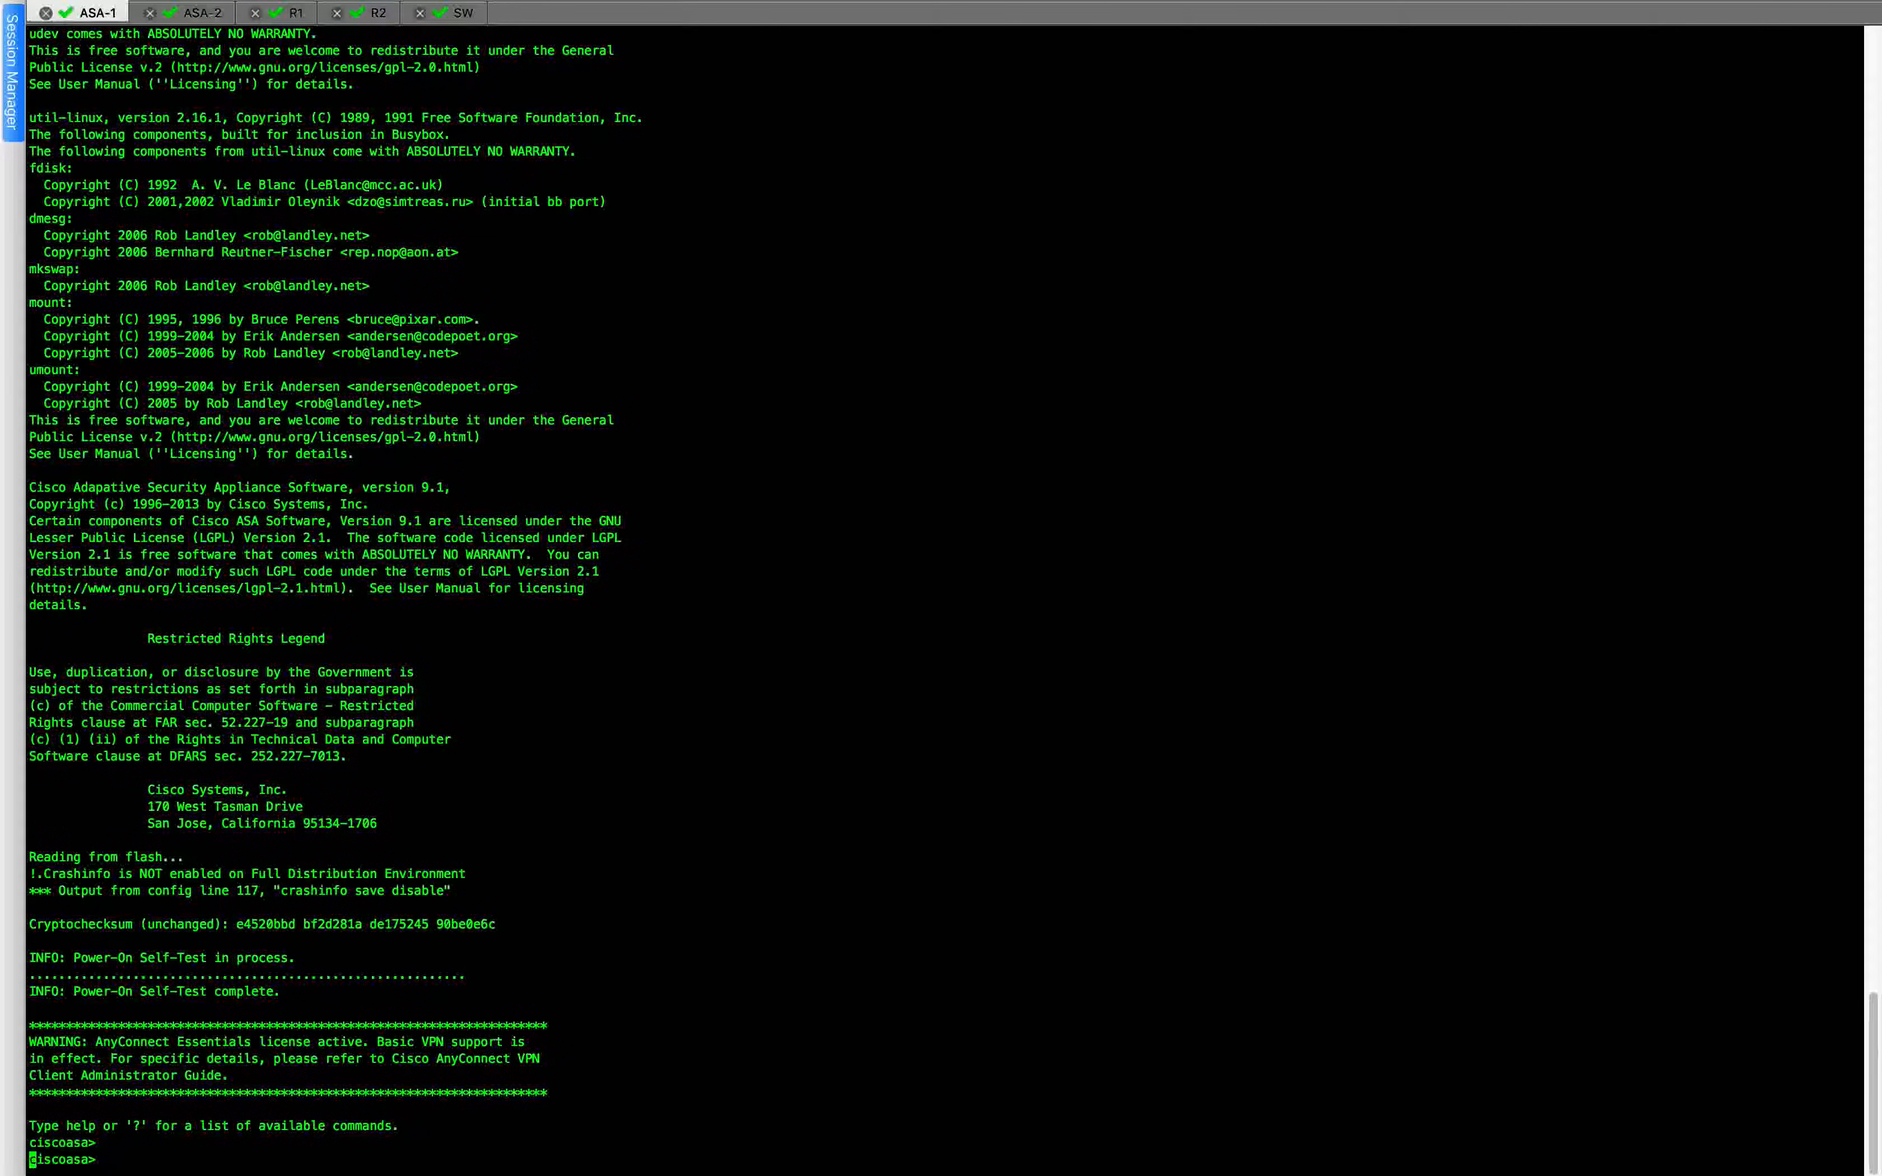
Enter privileged EXEC mode in the ASA-1 session with a blank enable password.
key(Return)
key(Return)
key(Return)
text(en)
key(Return)
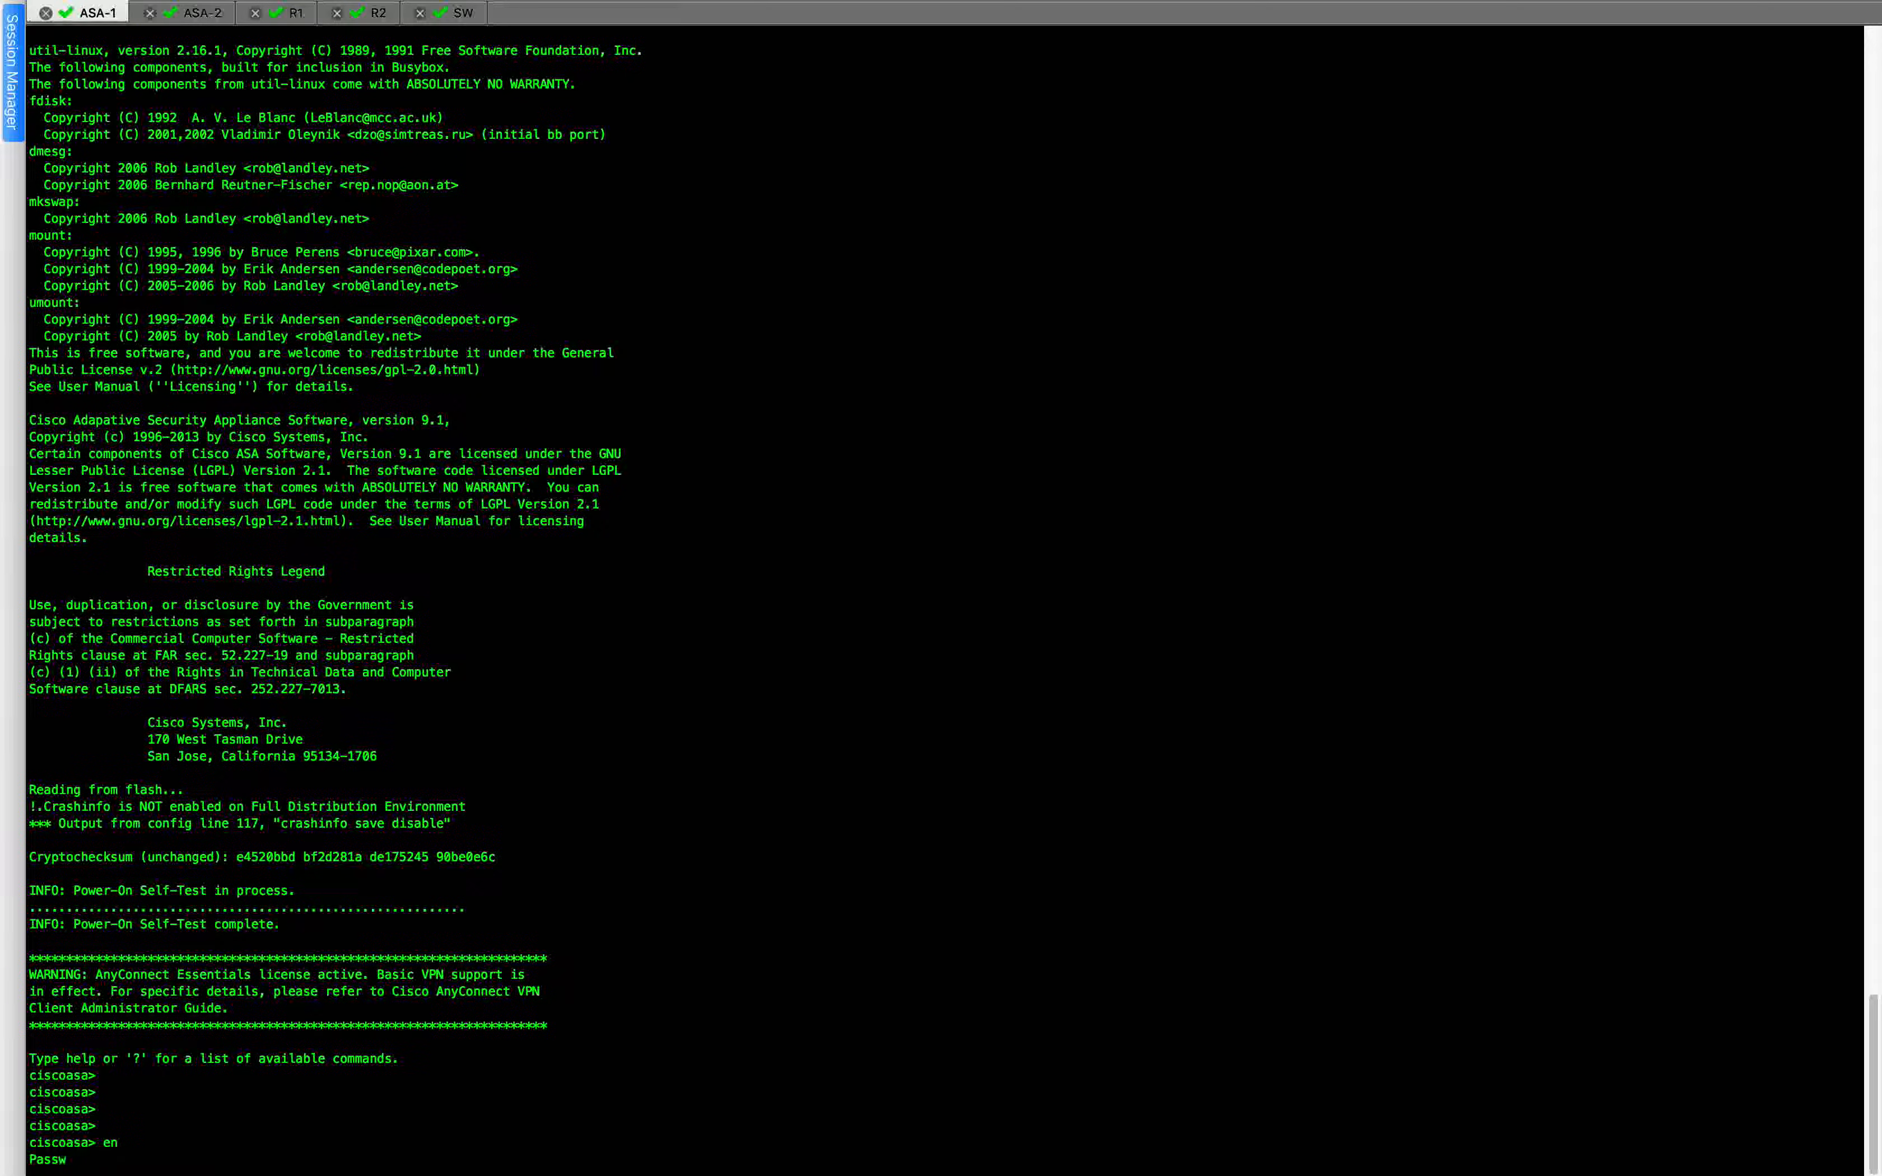
key(Return)
Check the ASA-1 running configuration for lines containing cluster using show run | i cluster.
text(show )
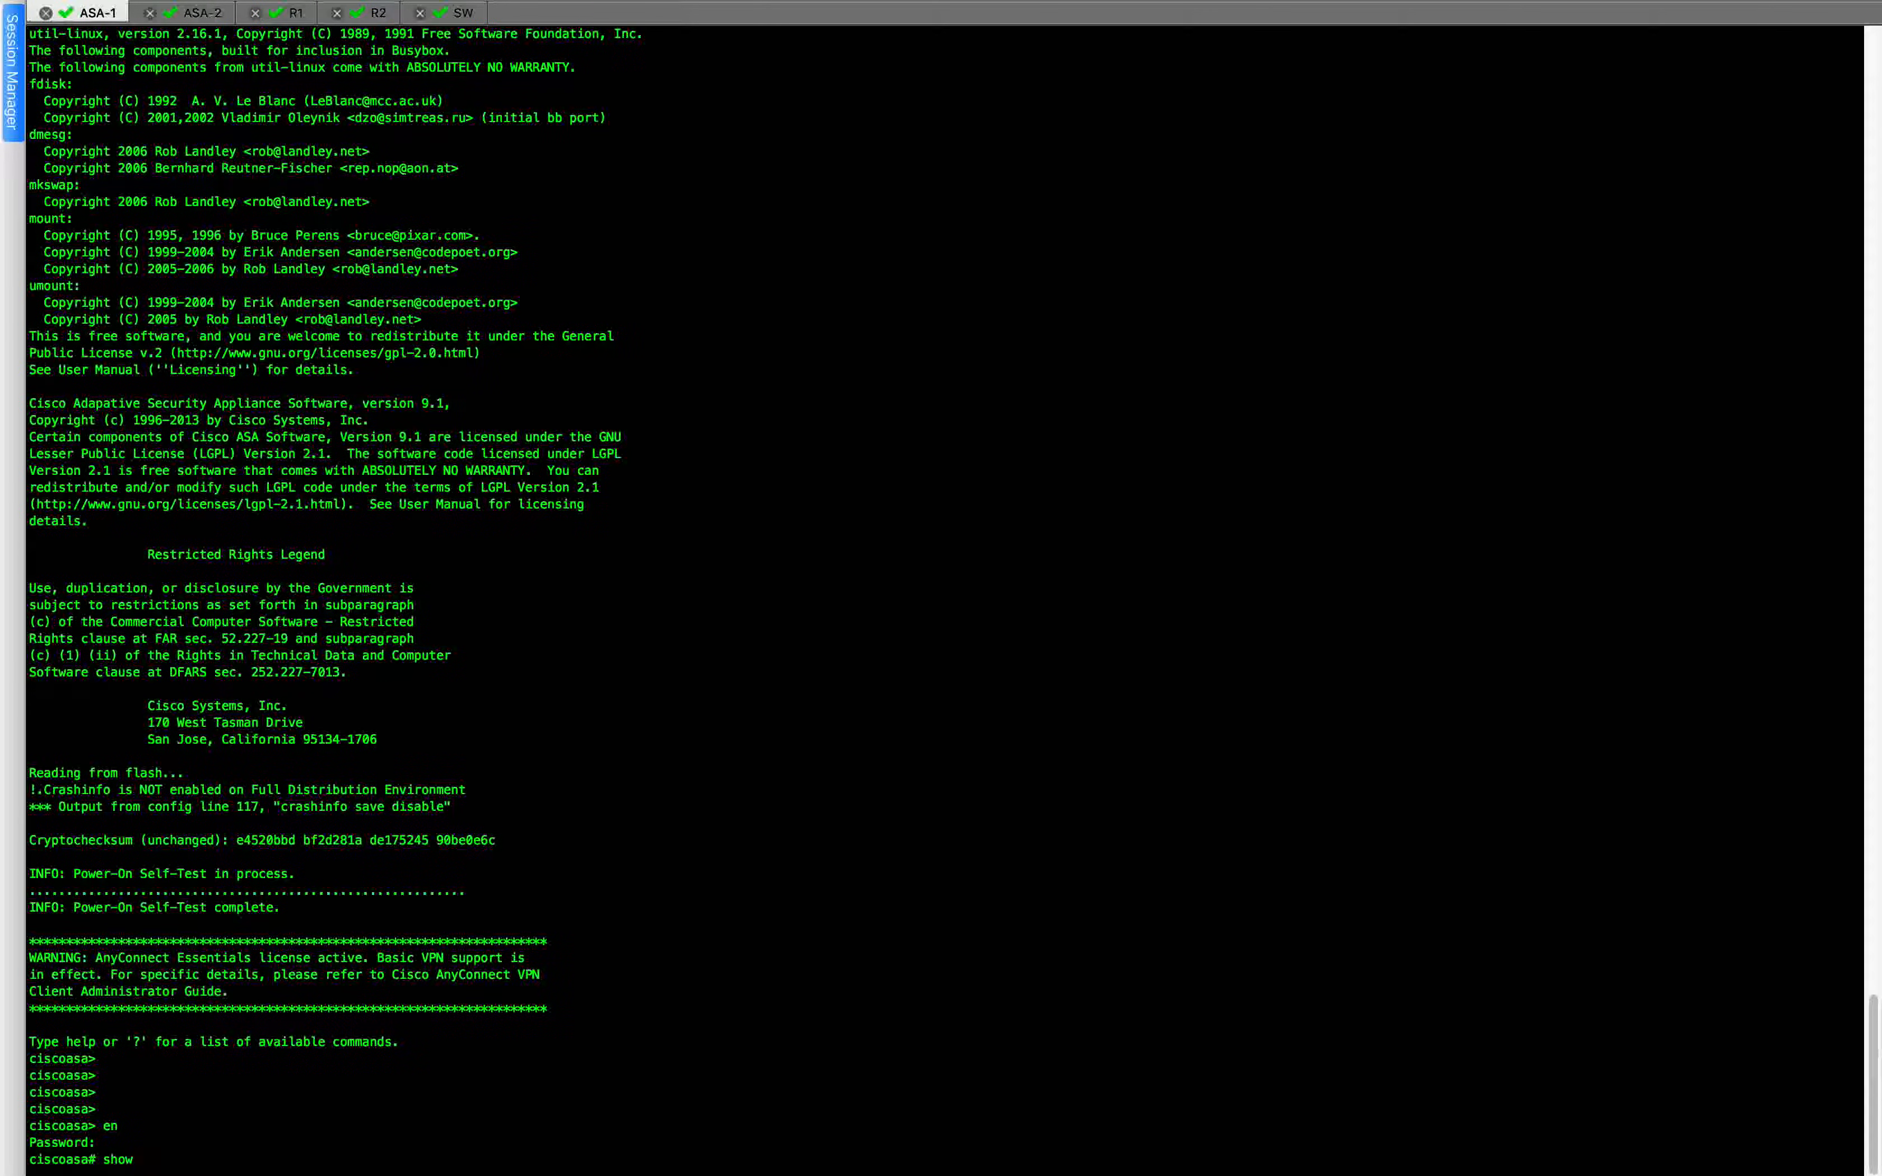
text(run | i cluster)
key(Return)
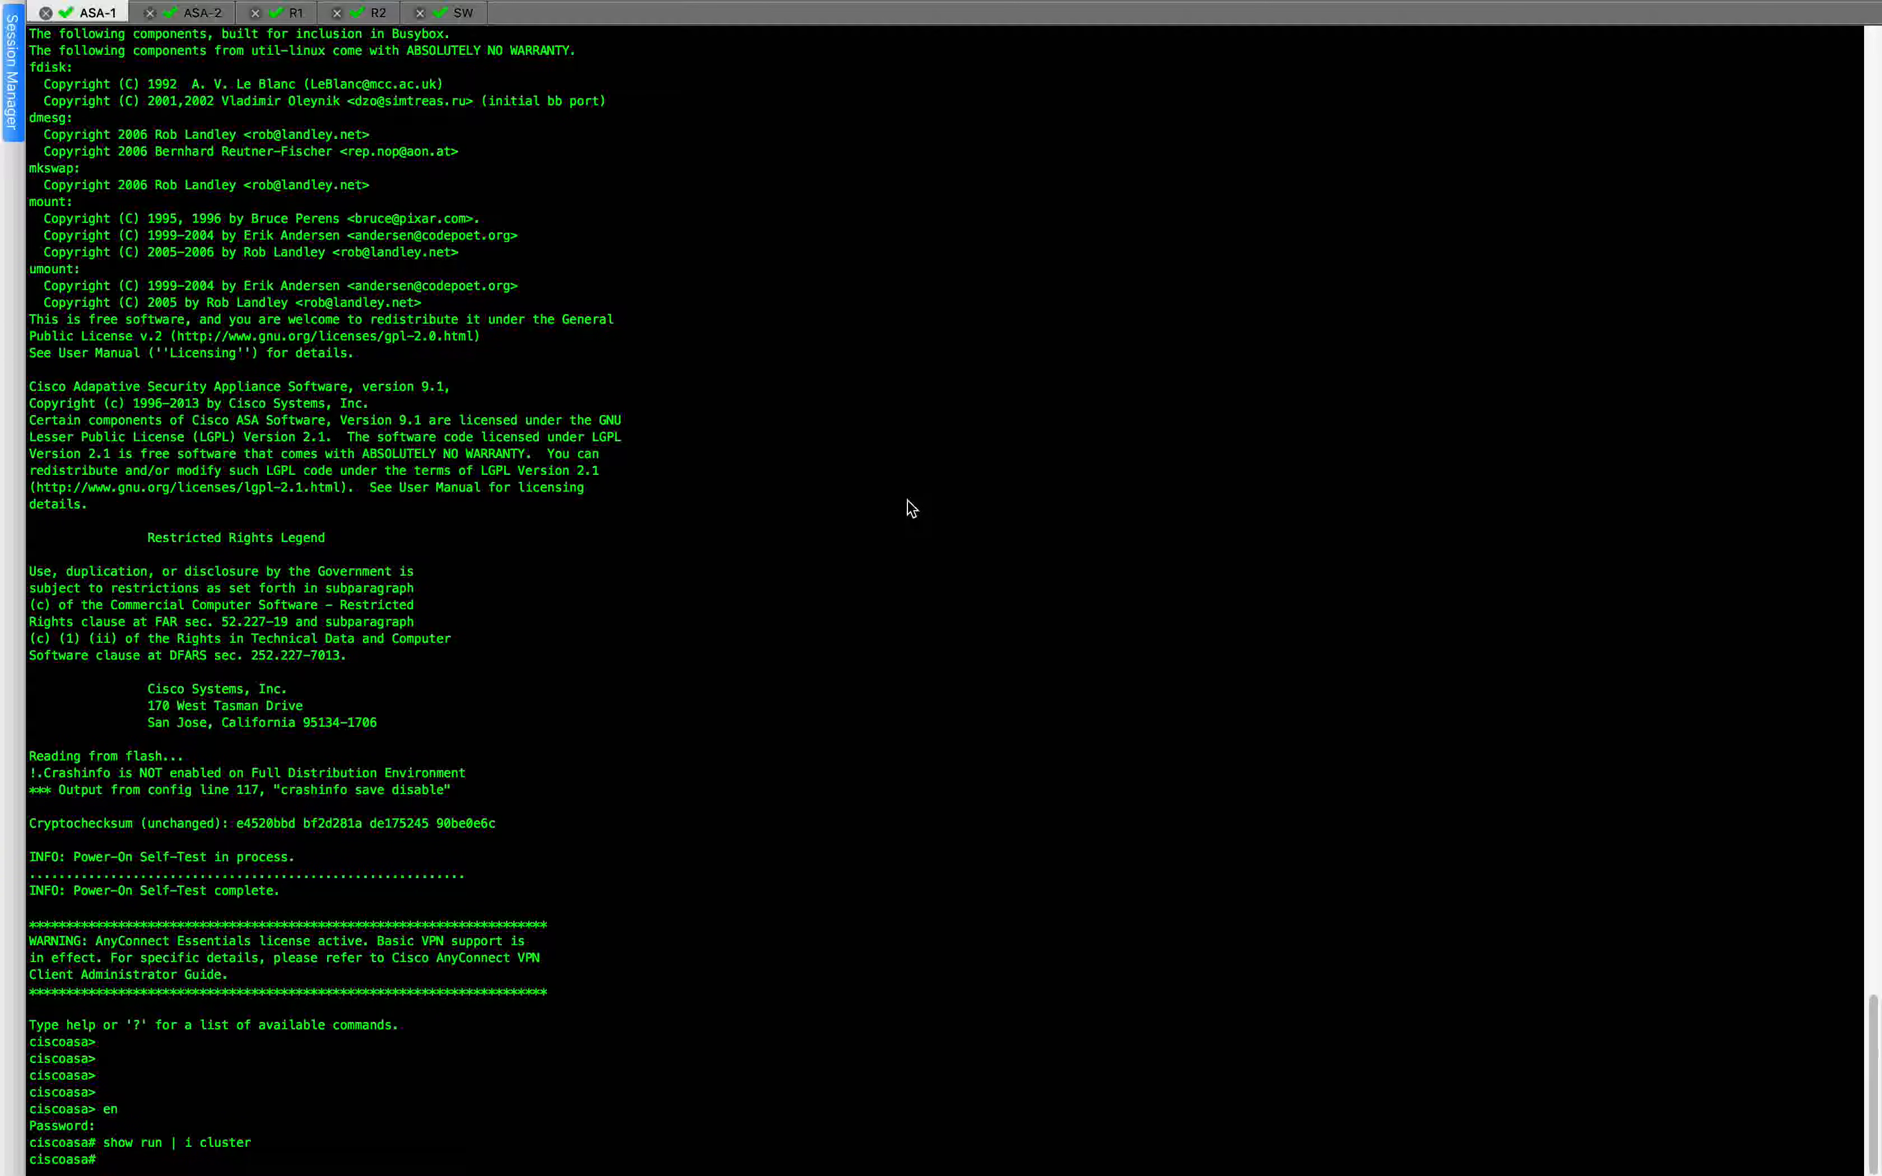
Enter global configuration mode on ASA-1, skip the anonymous error reporting choice, and clear the terminal screen.
text(conf t)
key(Return)
key(Return)
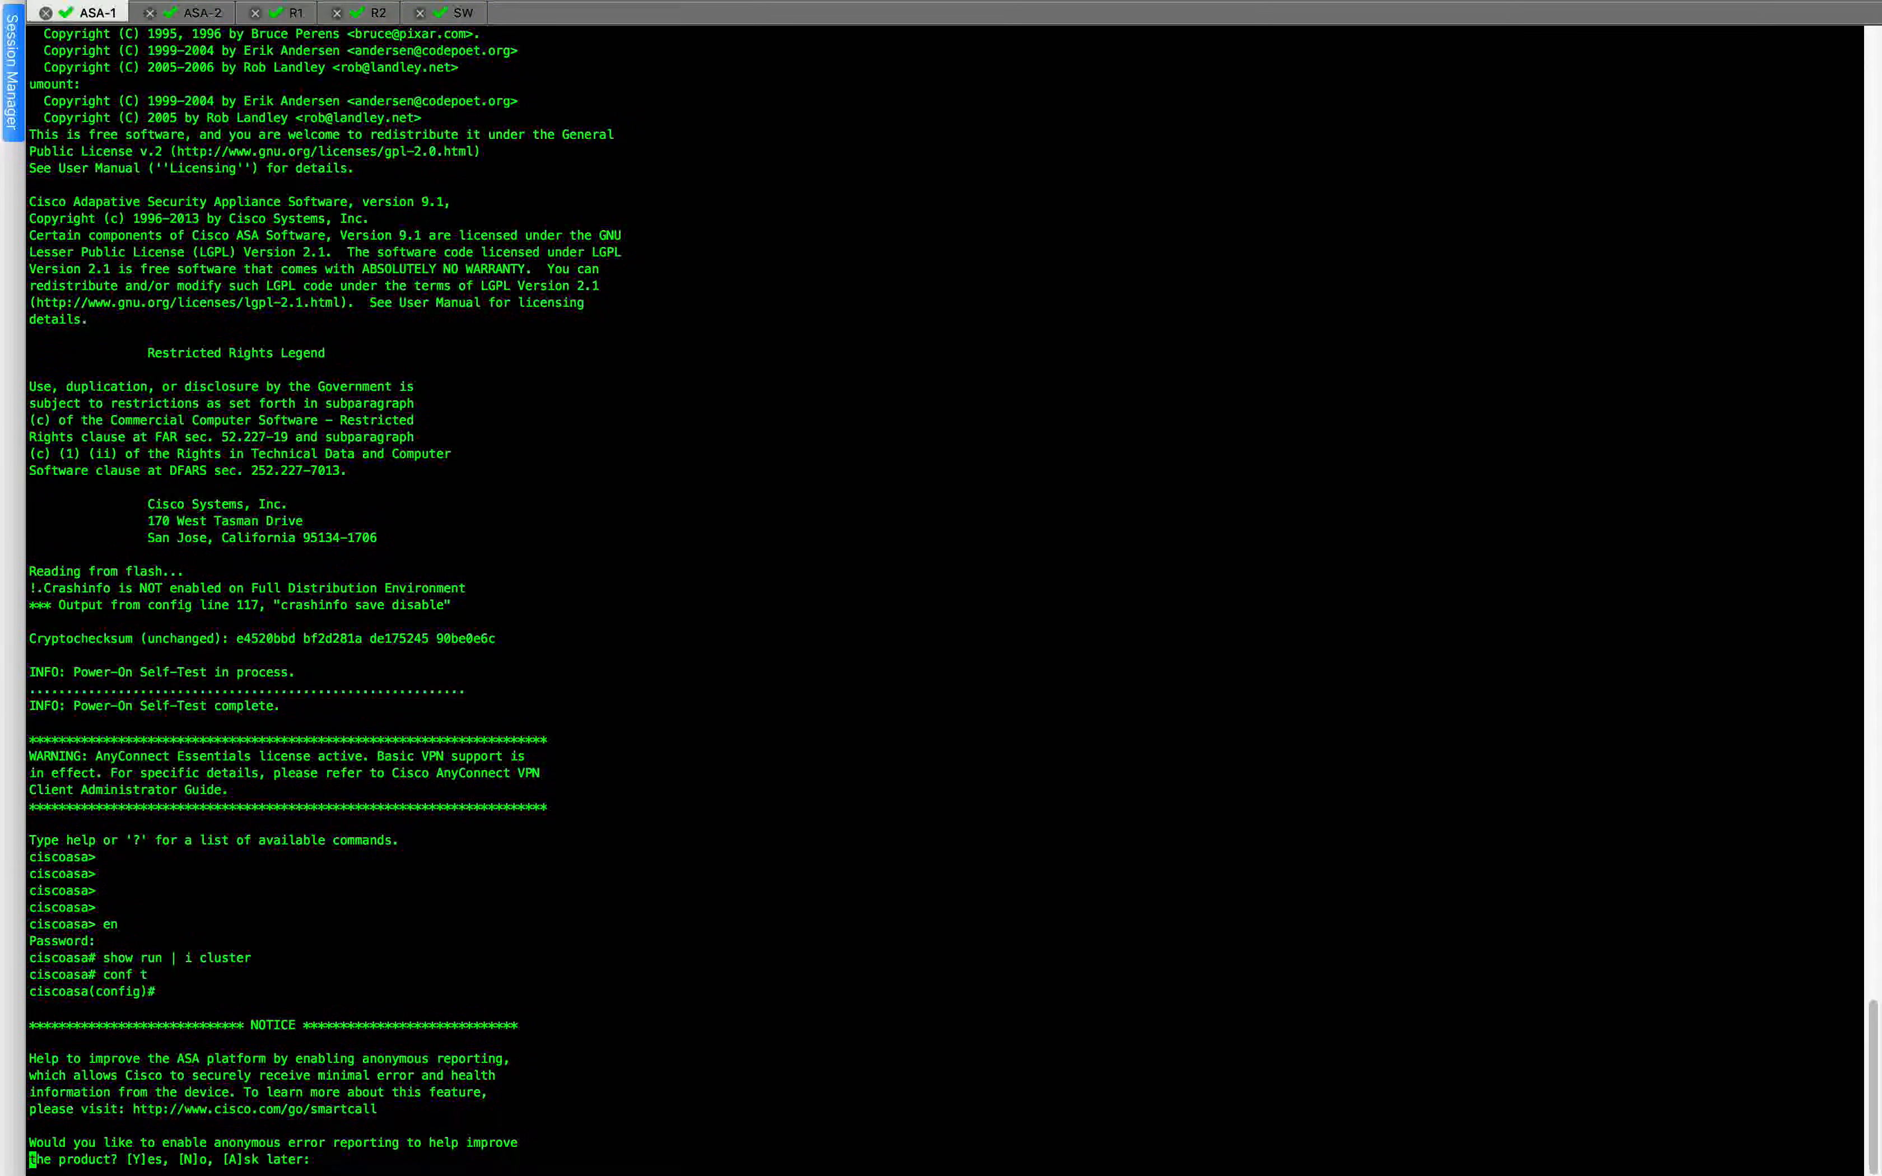
click(227, 13)
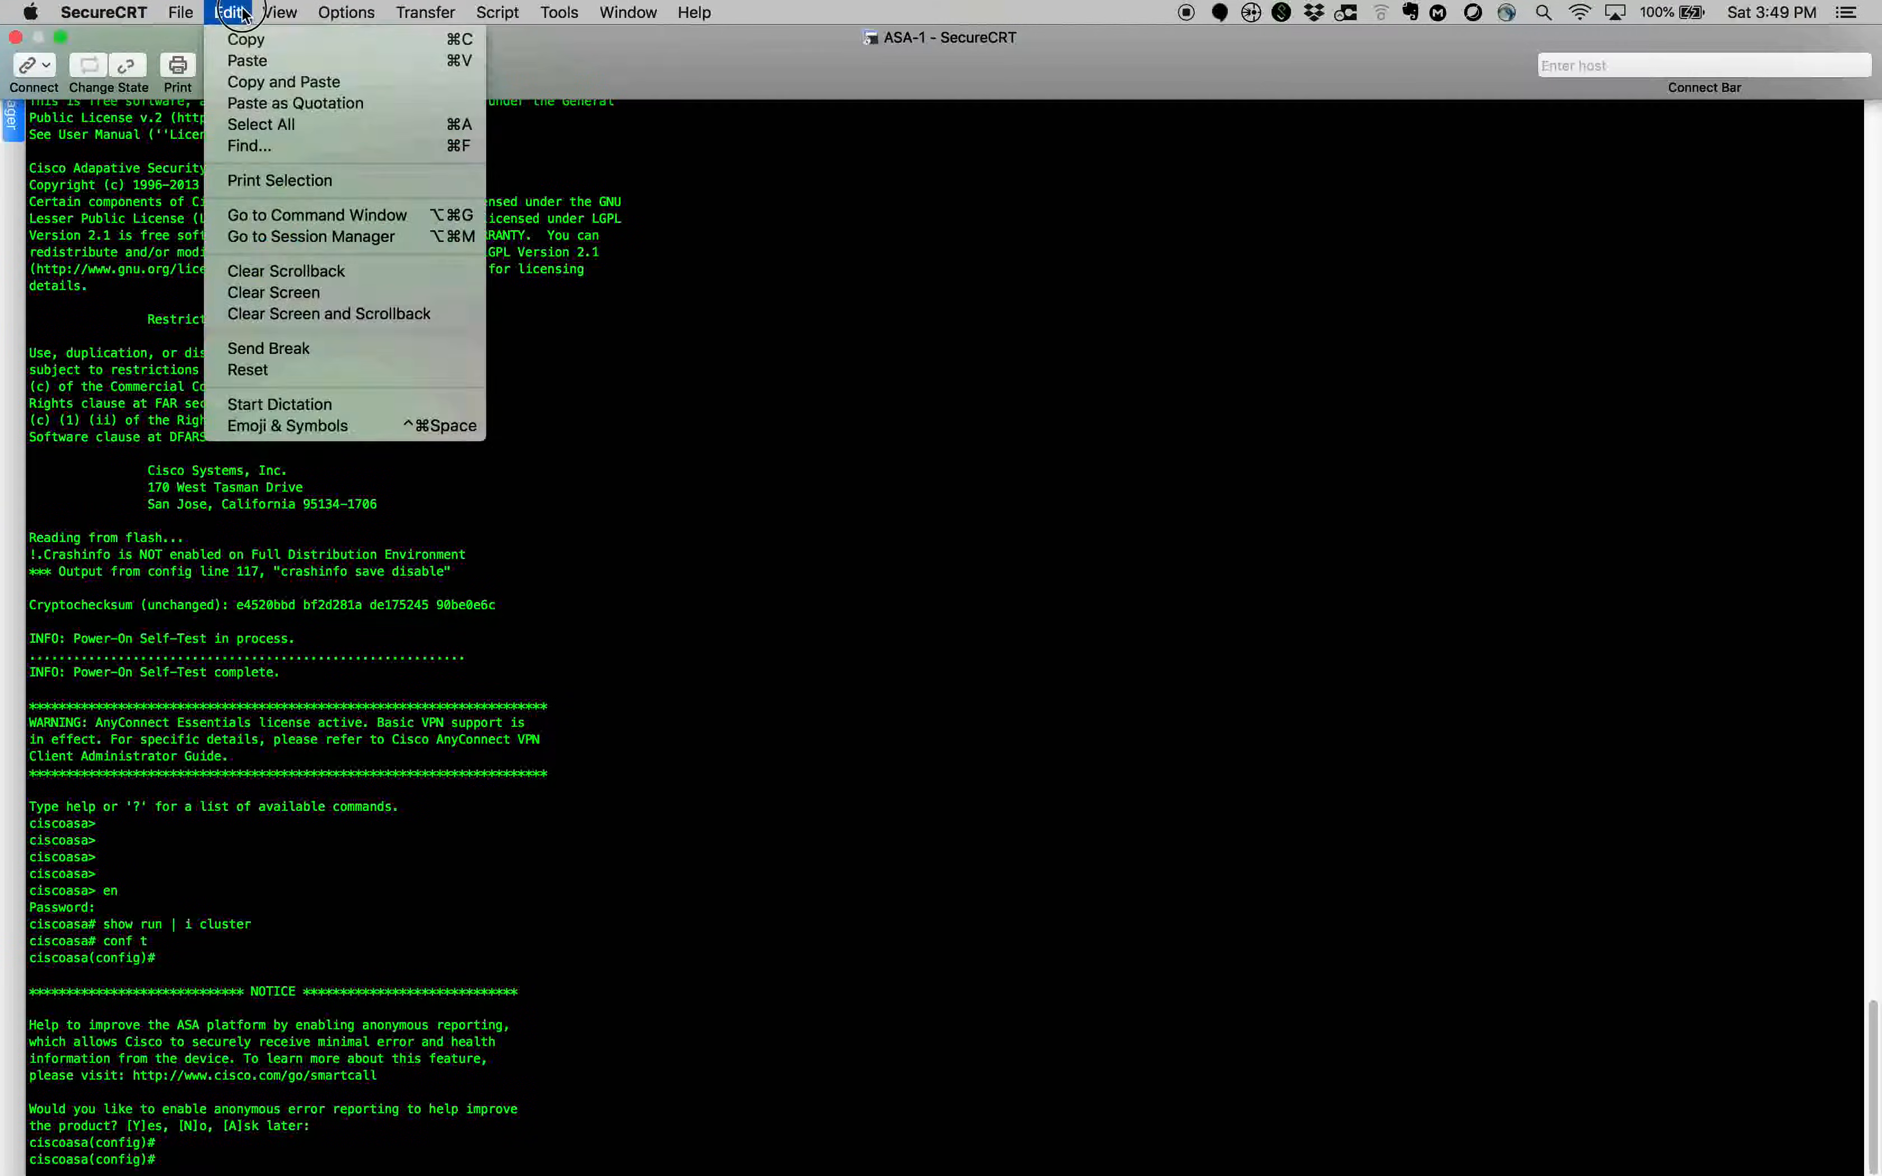
click(315, 295)
Paste the copied bootstrap configuration into ASA-1, including its cluster key, and confirm the multi-line paste.
key(Return)
key(super+v)
key(Return)
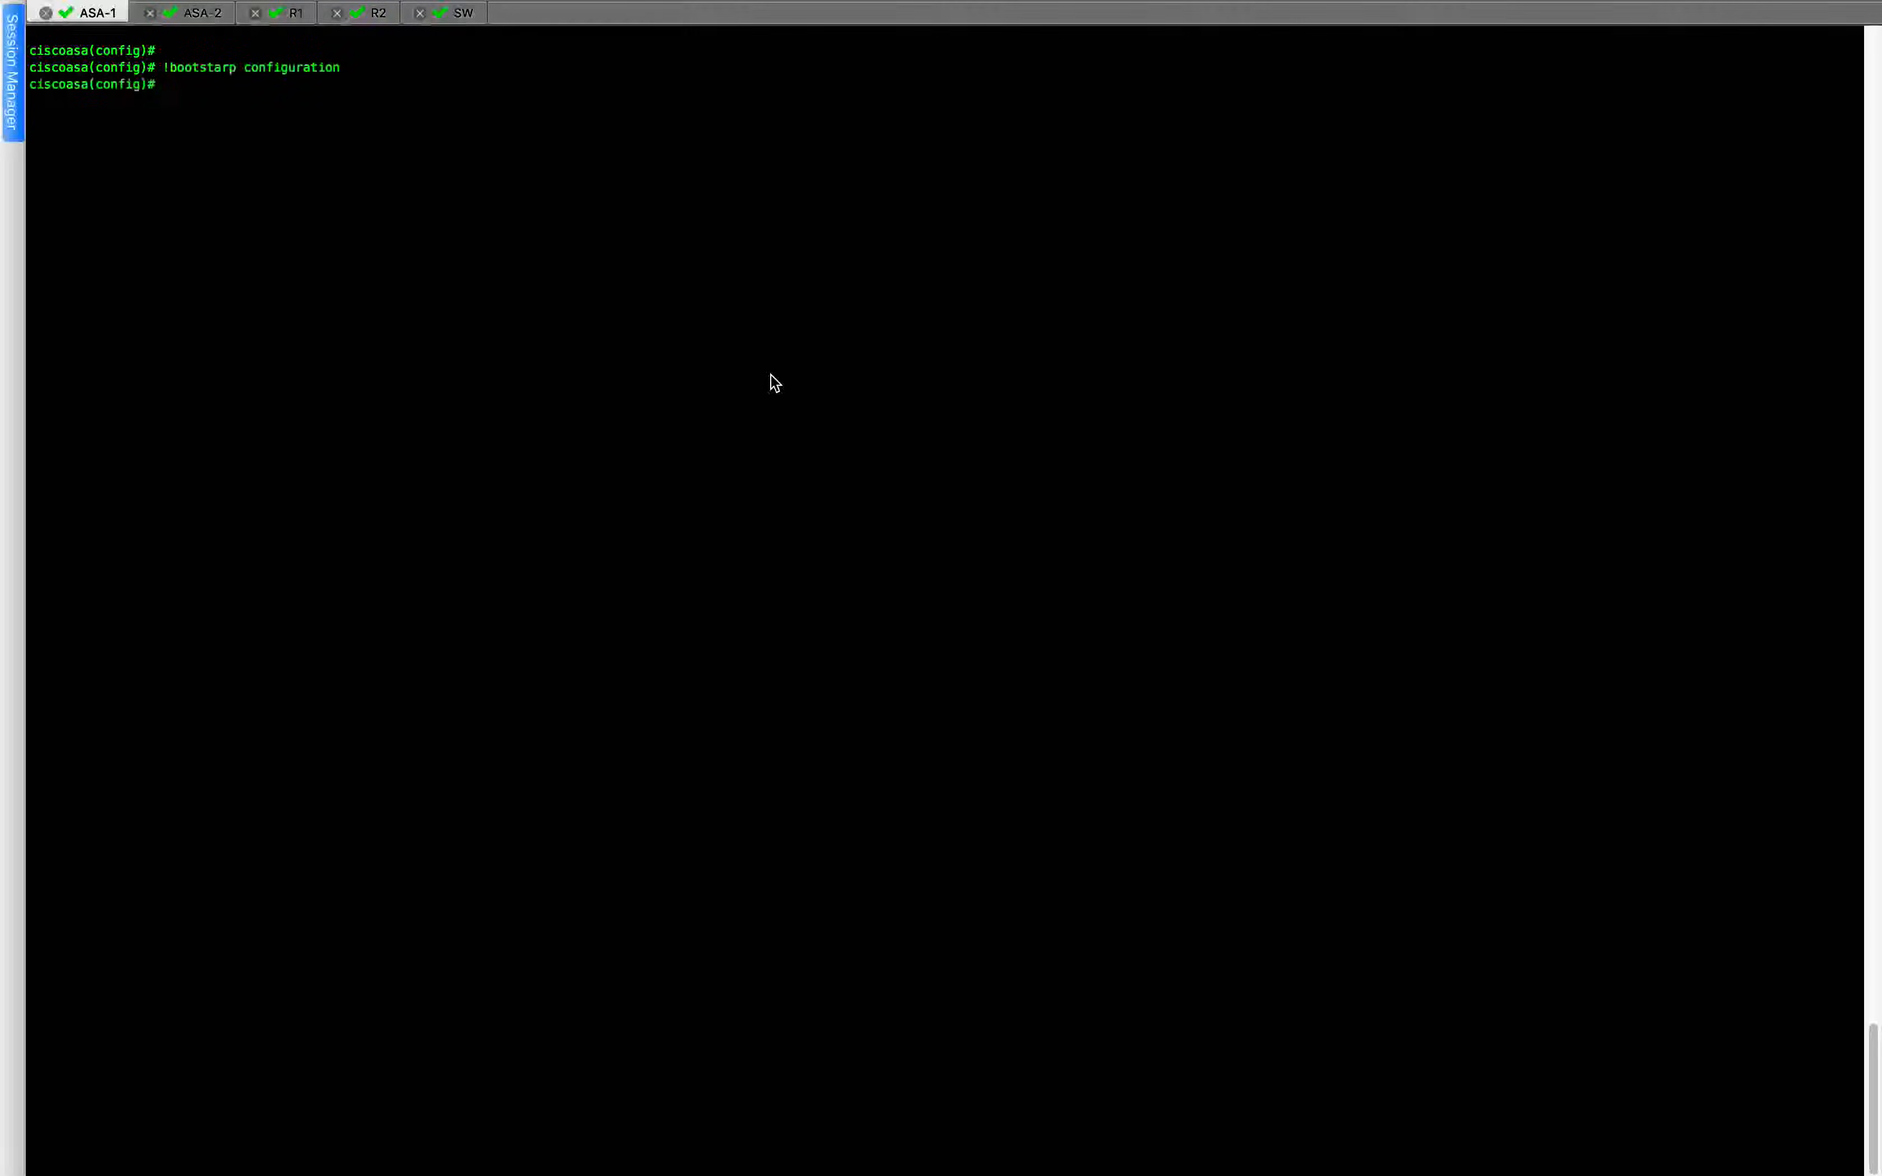
Copy the ASA-2 bootstrap block from the Atom notes, from !bootstarp configuration through enable noconfirm, and return to SecureCRT.
key(ctrl+Left)
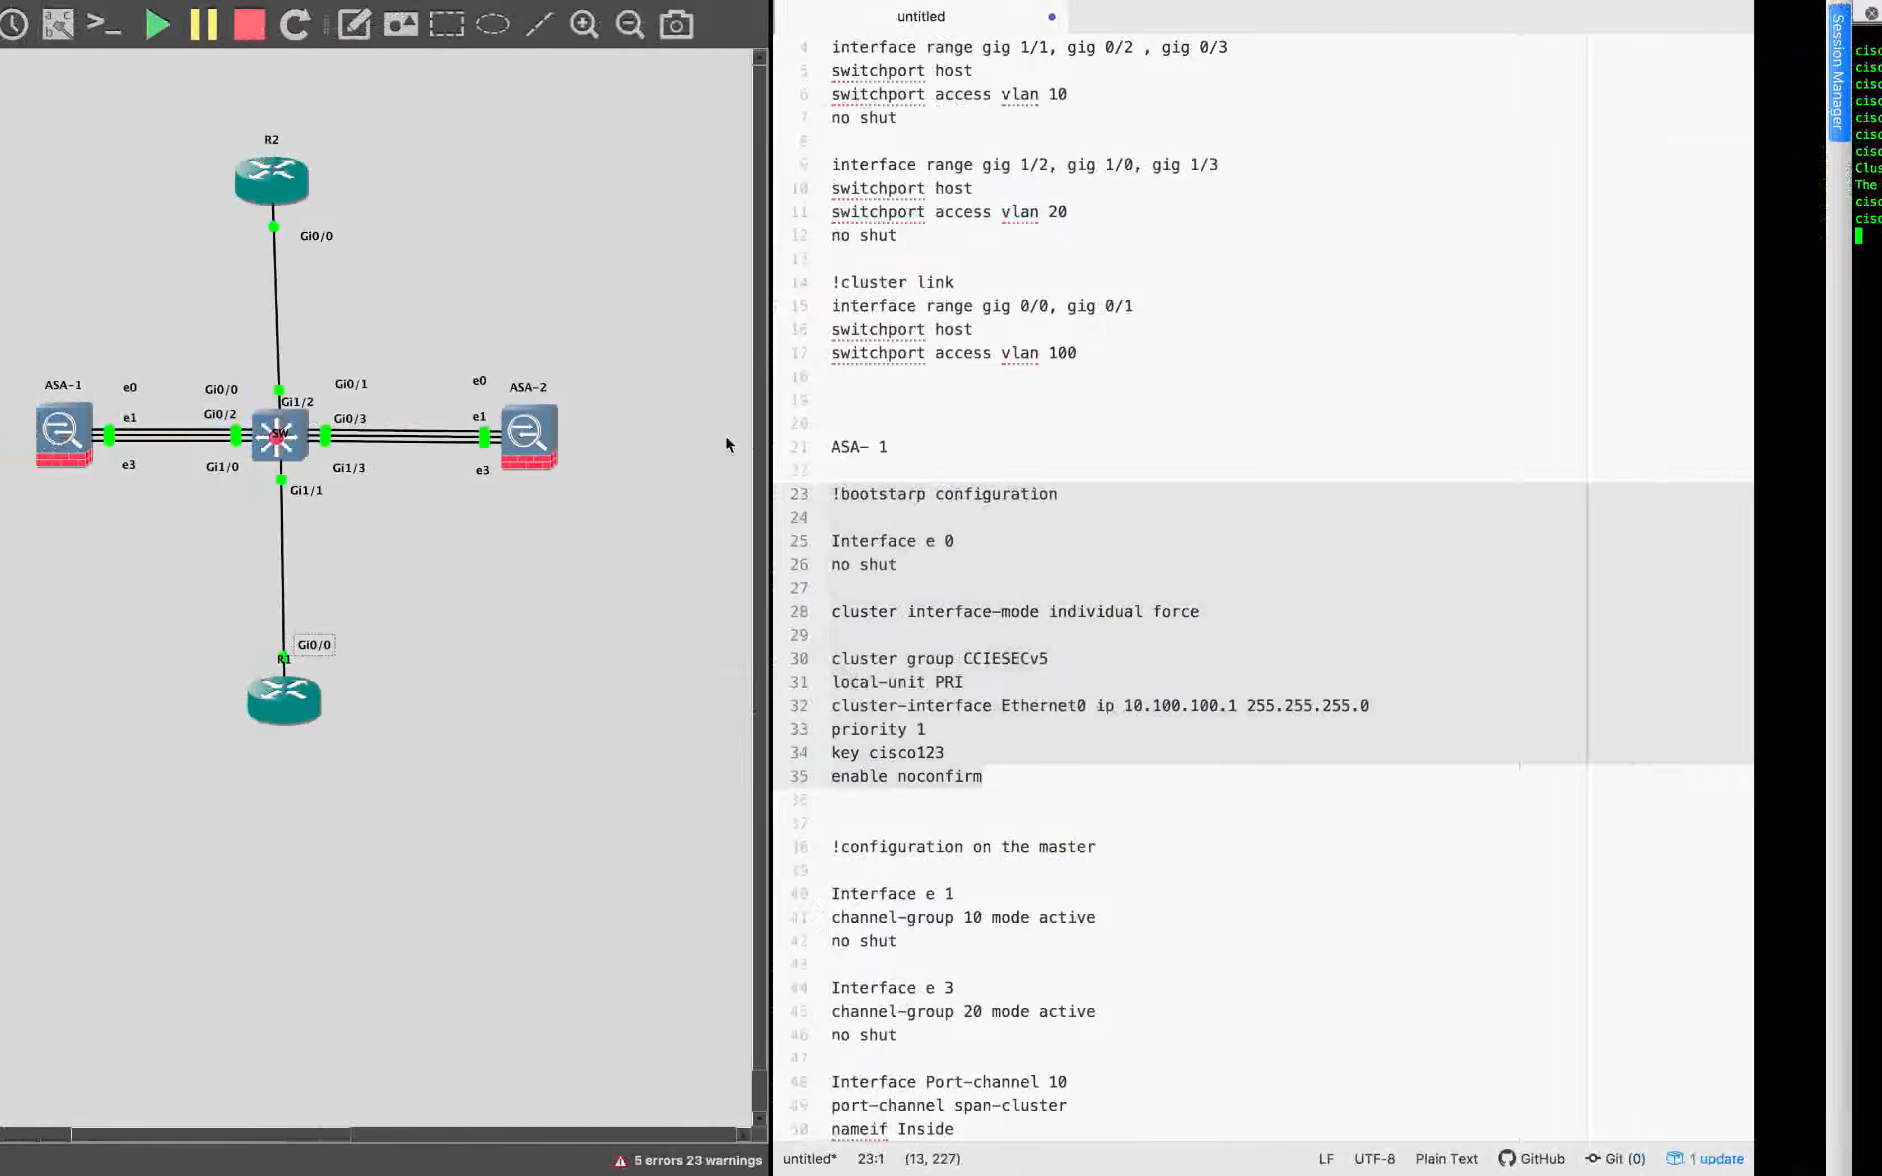
scroll(1164, 850, down, 12)
scroll(1164, 850, down, 6)
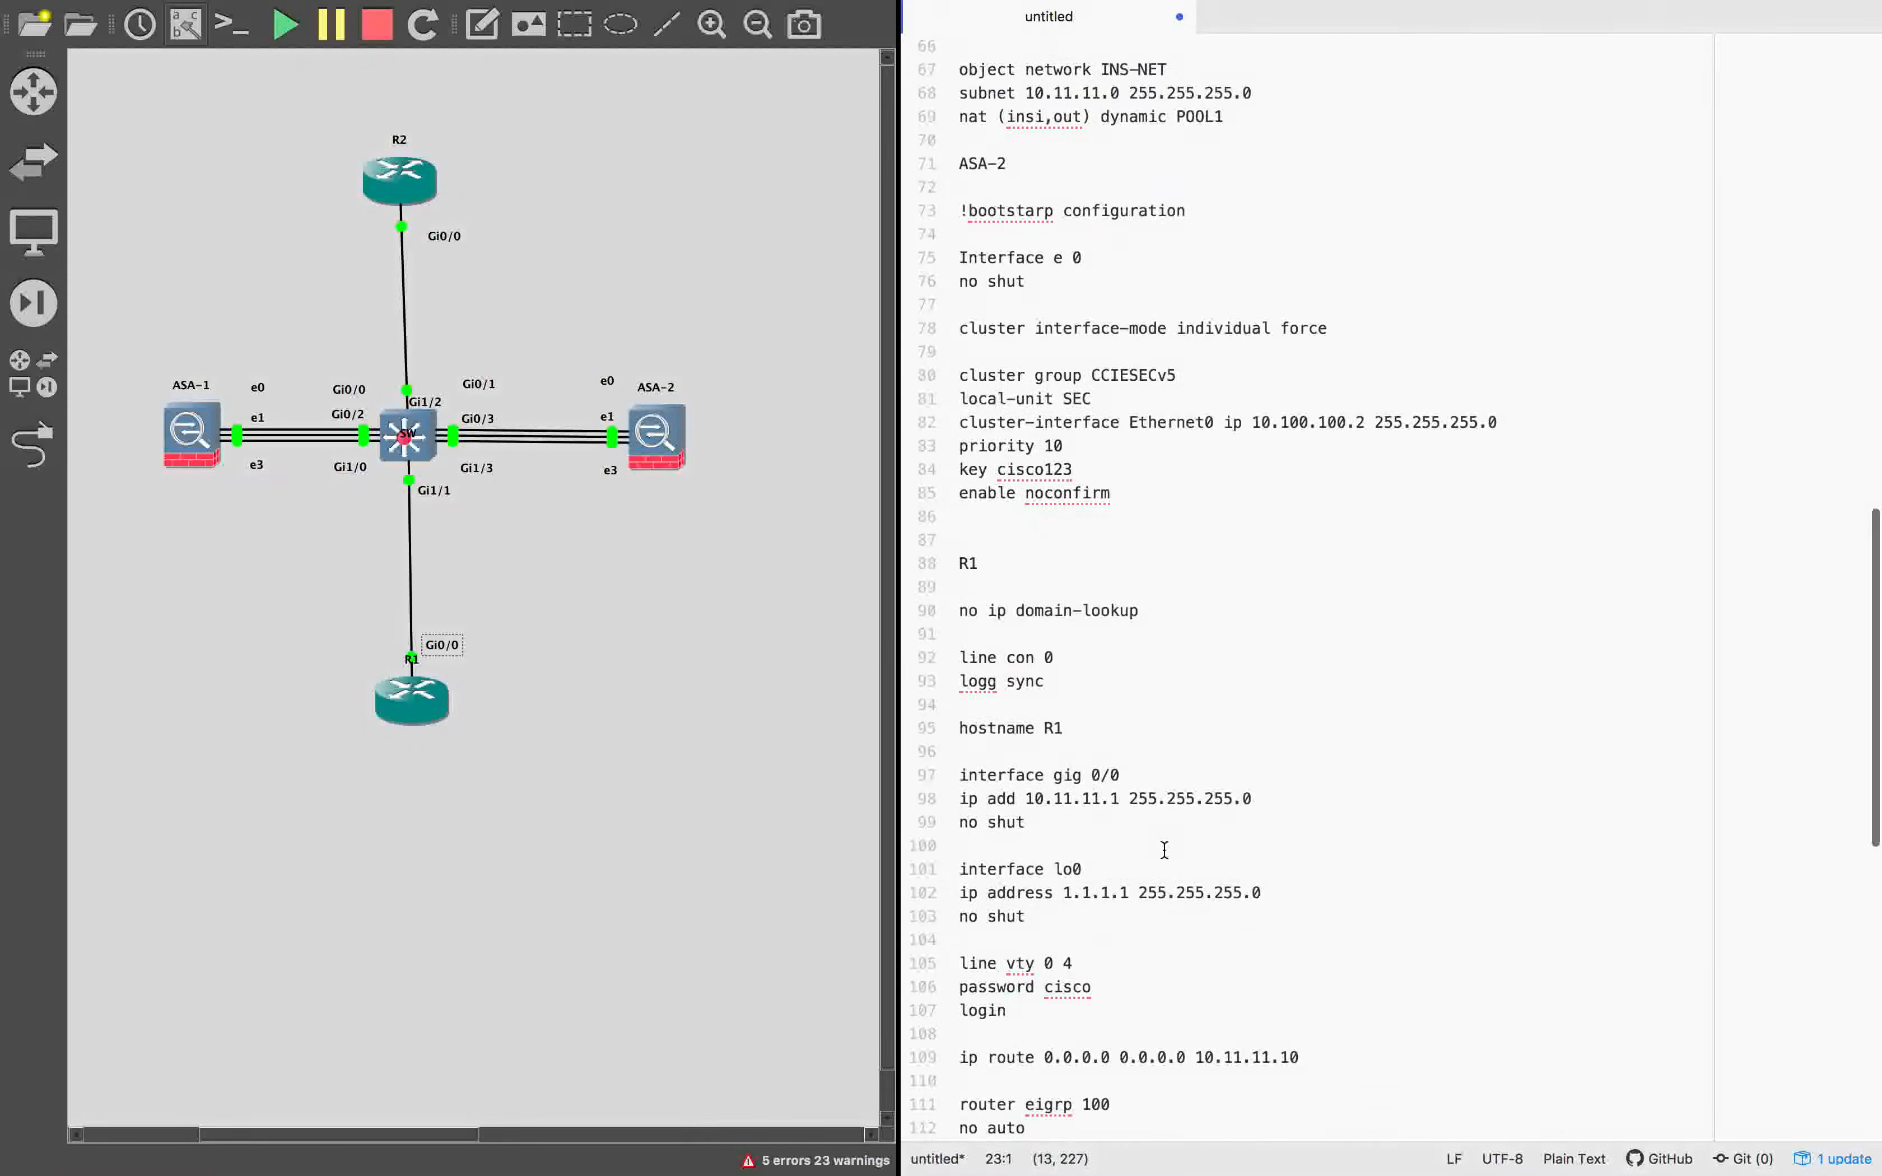
drag(964, 210, 1125, 492)
key(ctrl+Right)
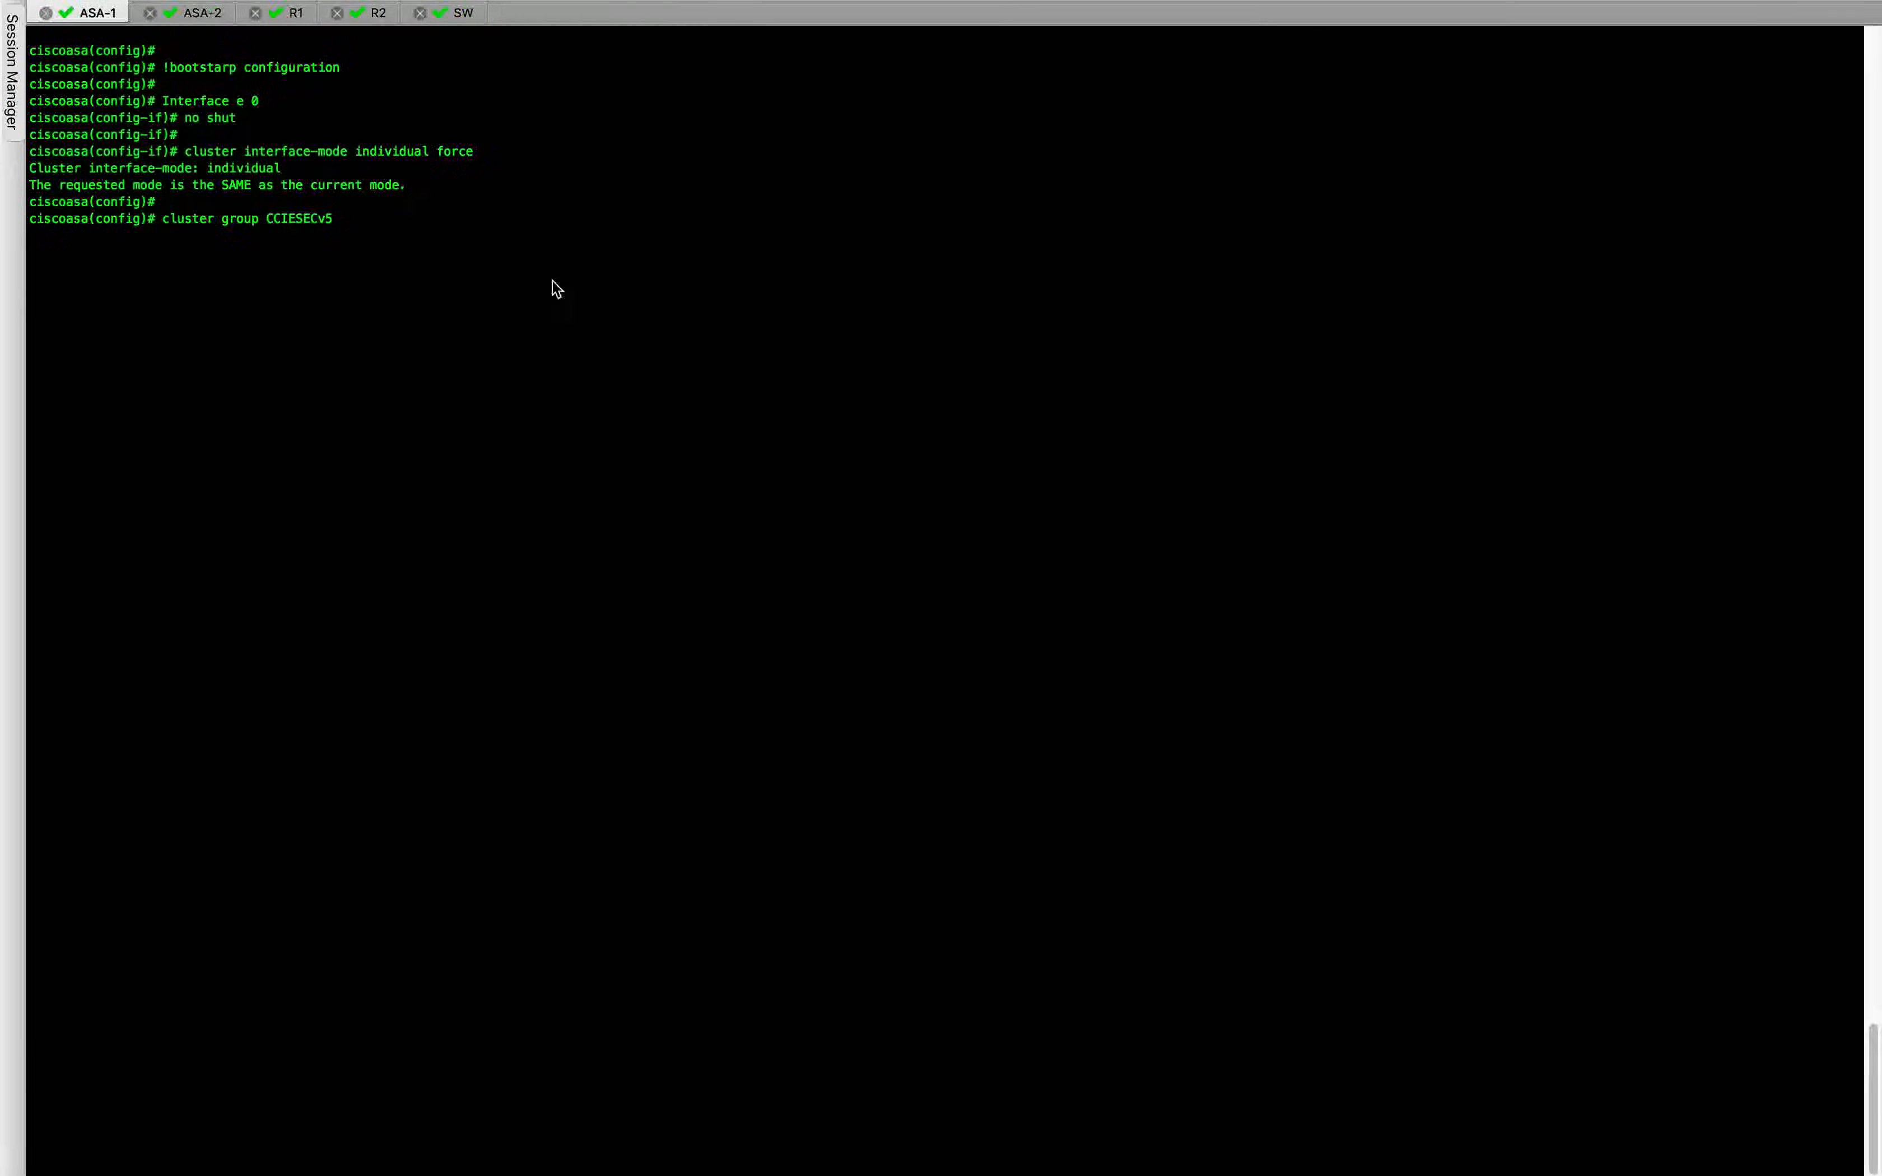
In the ASA-2 session, enter privileged EXEC mode on a cleared screen and run show run | i cluster.
click(200, 13)
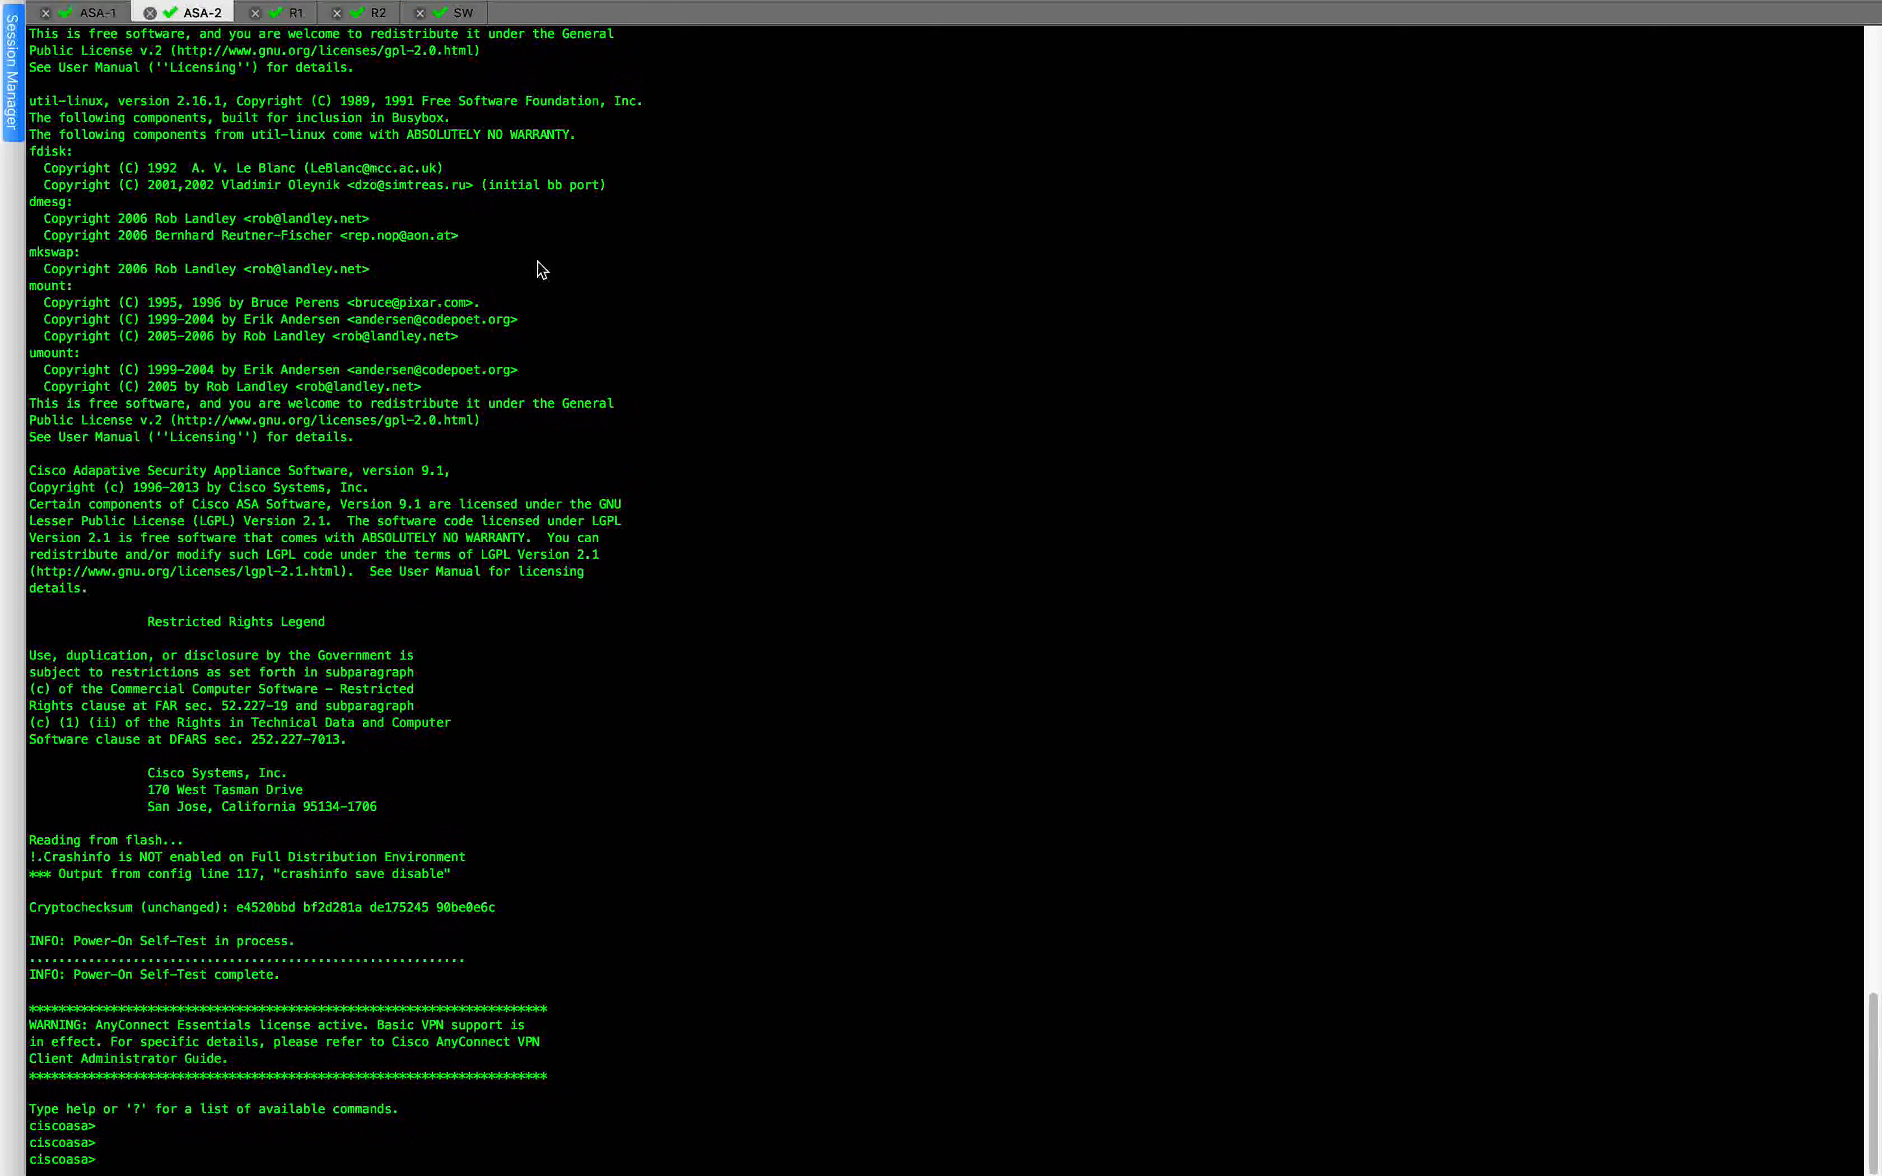
click(227, 12)
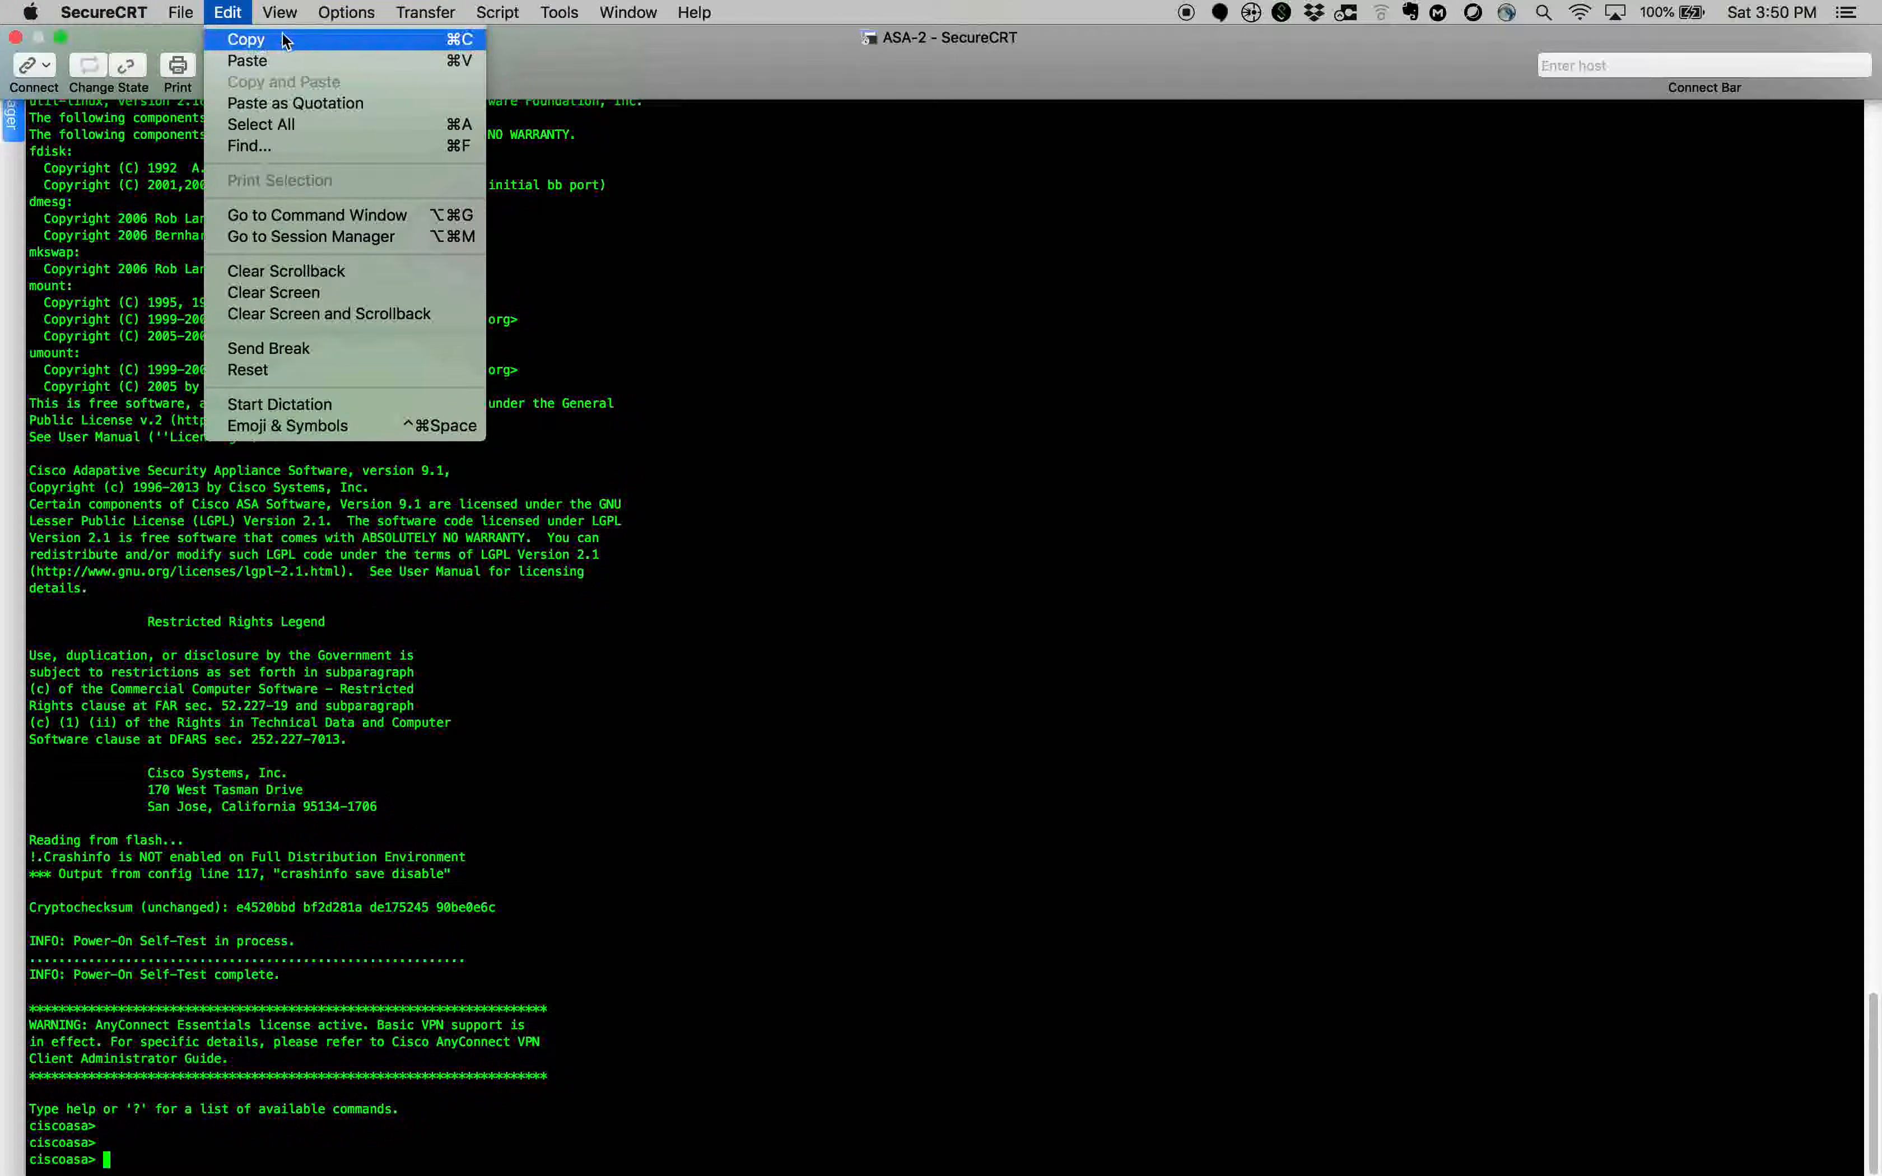
click(526, 284)
key(super+k)
key(Return)
text(en)
key(Return)
key(Return)
text(show ru)
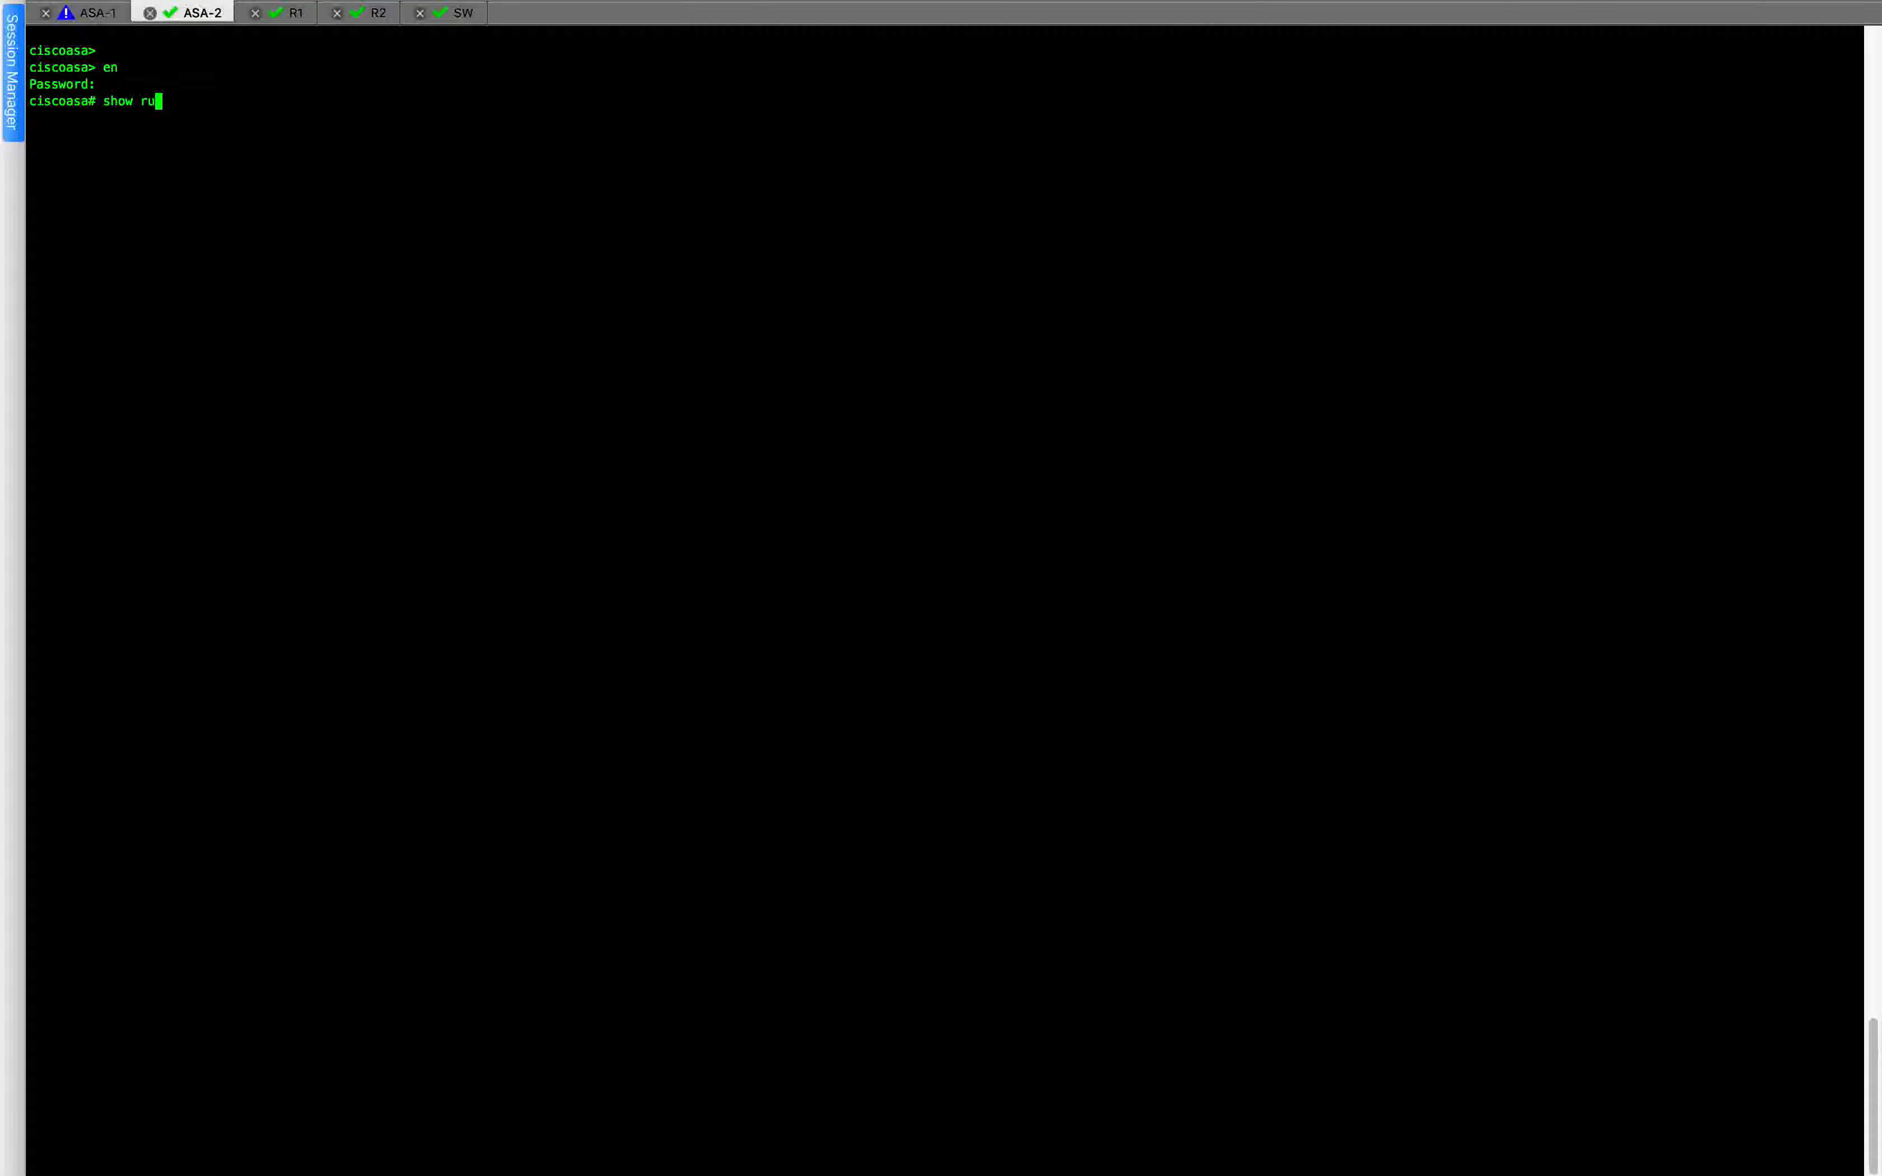
text(n | i cluster )
text(ciscoasa# conf t)
Enter global configuration mode on ASA-2, skip the anonymous reporting choice, and paste the copied bootstrap configuration, including its cluster key.
key(Return)
key(Return)
key(super+v)
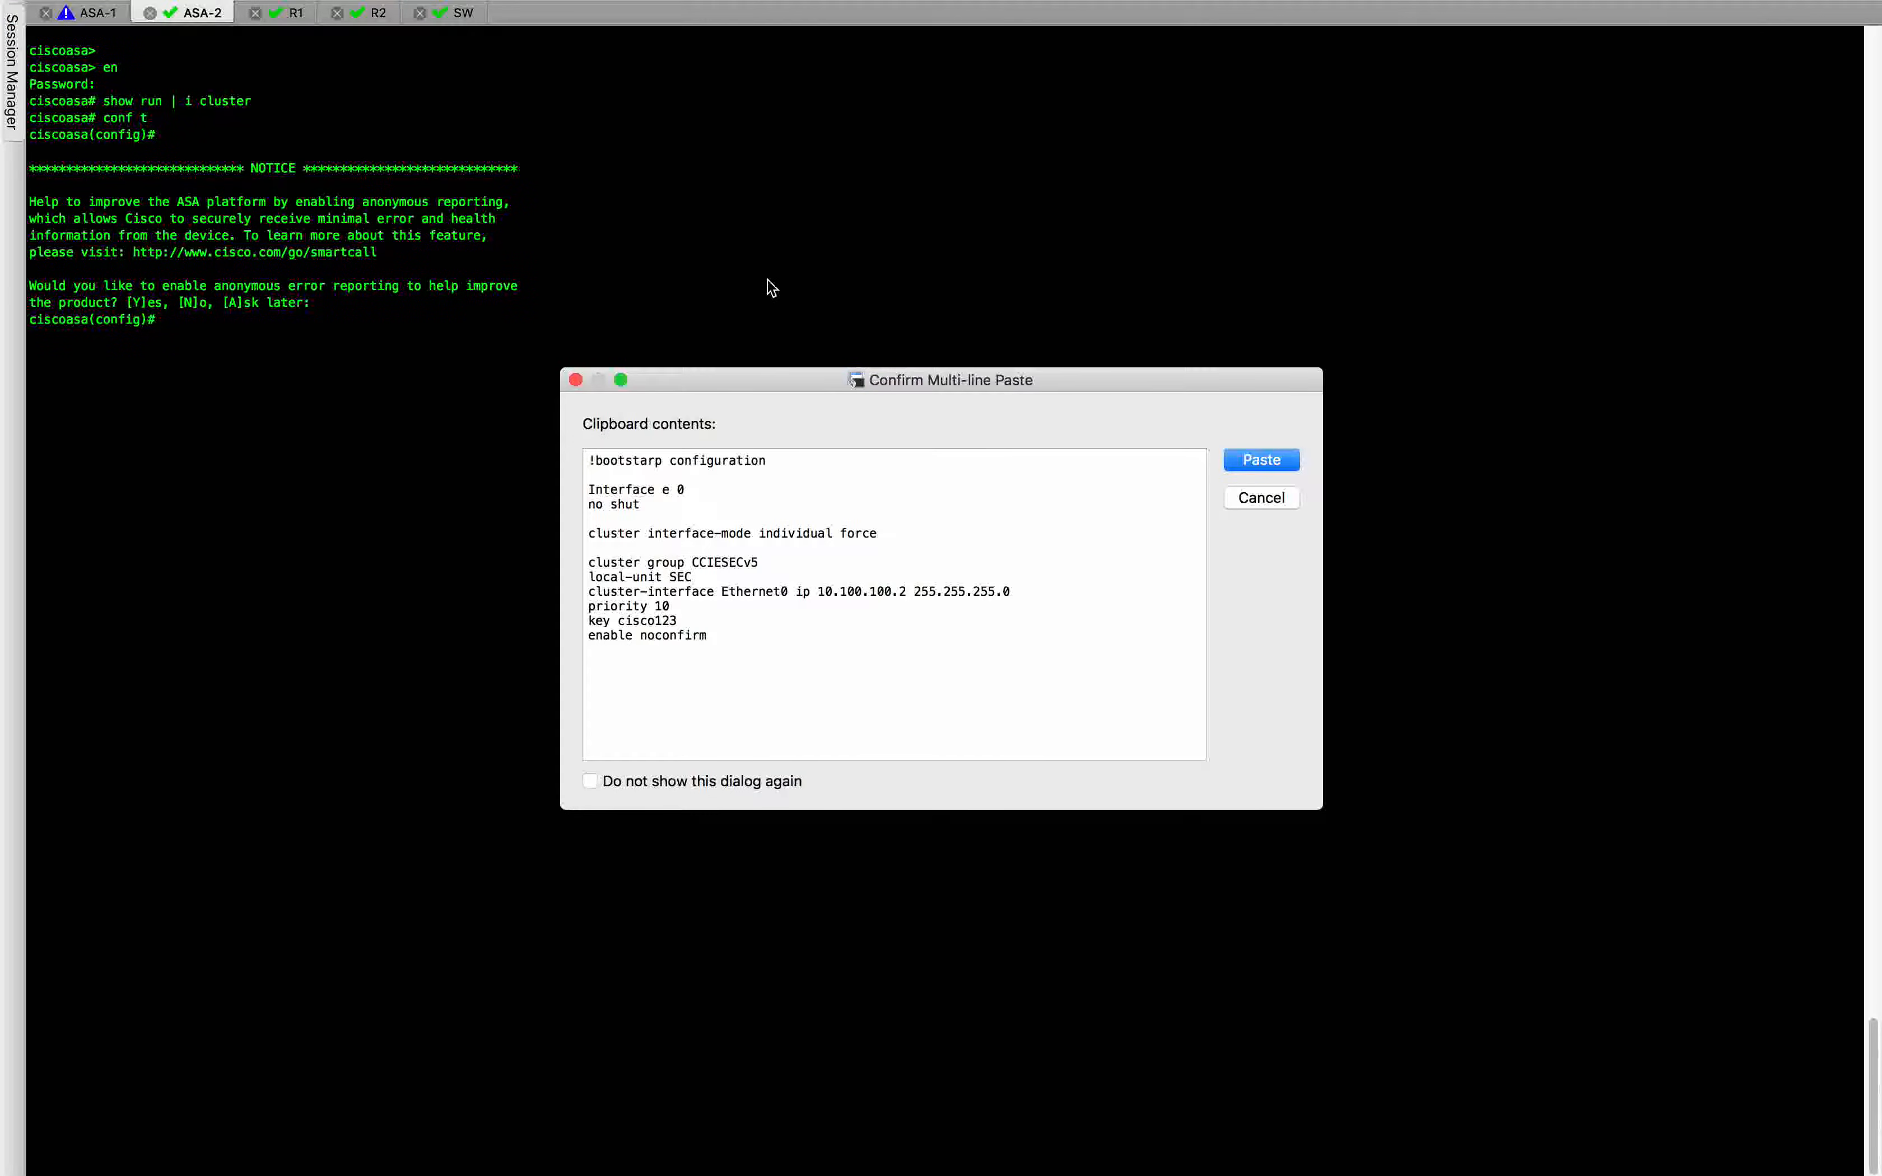
key(Return)
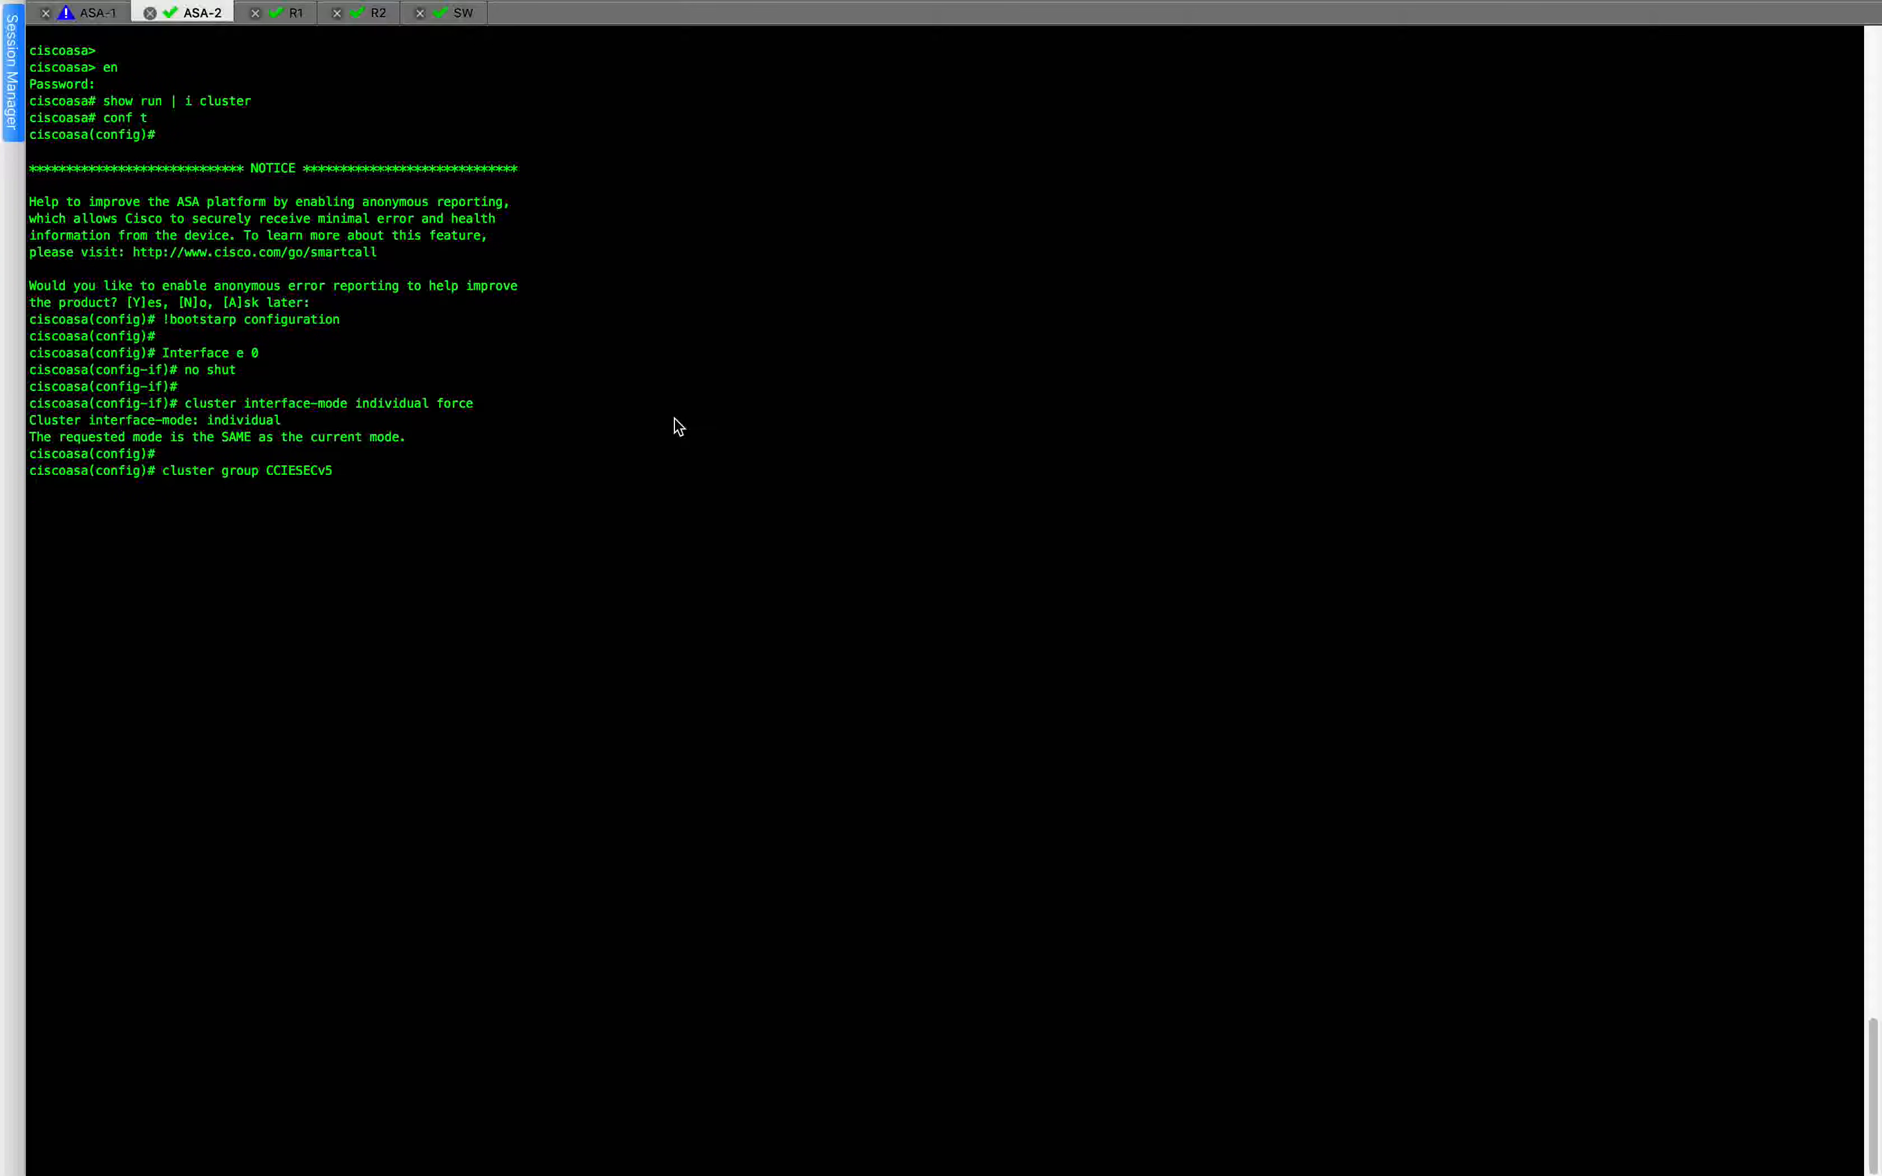
Examine the cluster bootstrap output in the ASA-1 and ASA-2 sessions, ending in the ASA-1 session.
key(ctrl+Left)
key(ctrl+Right)
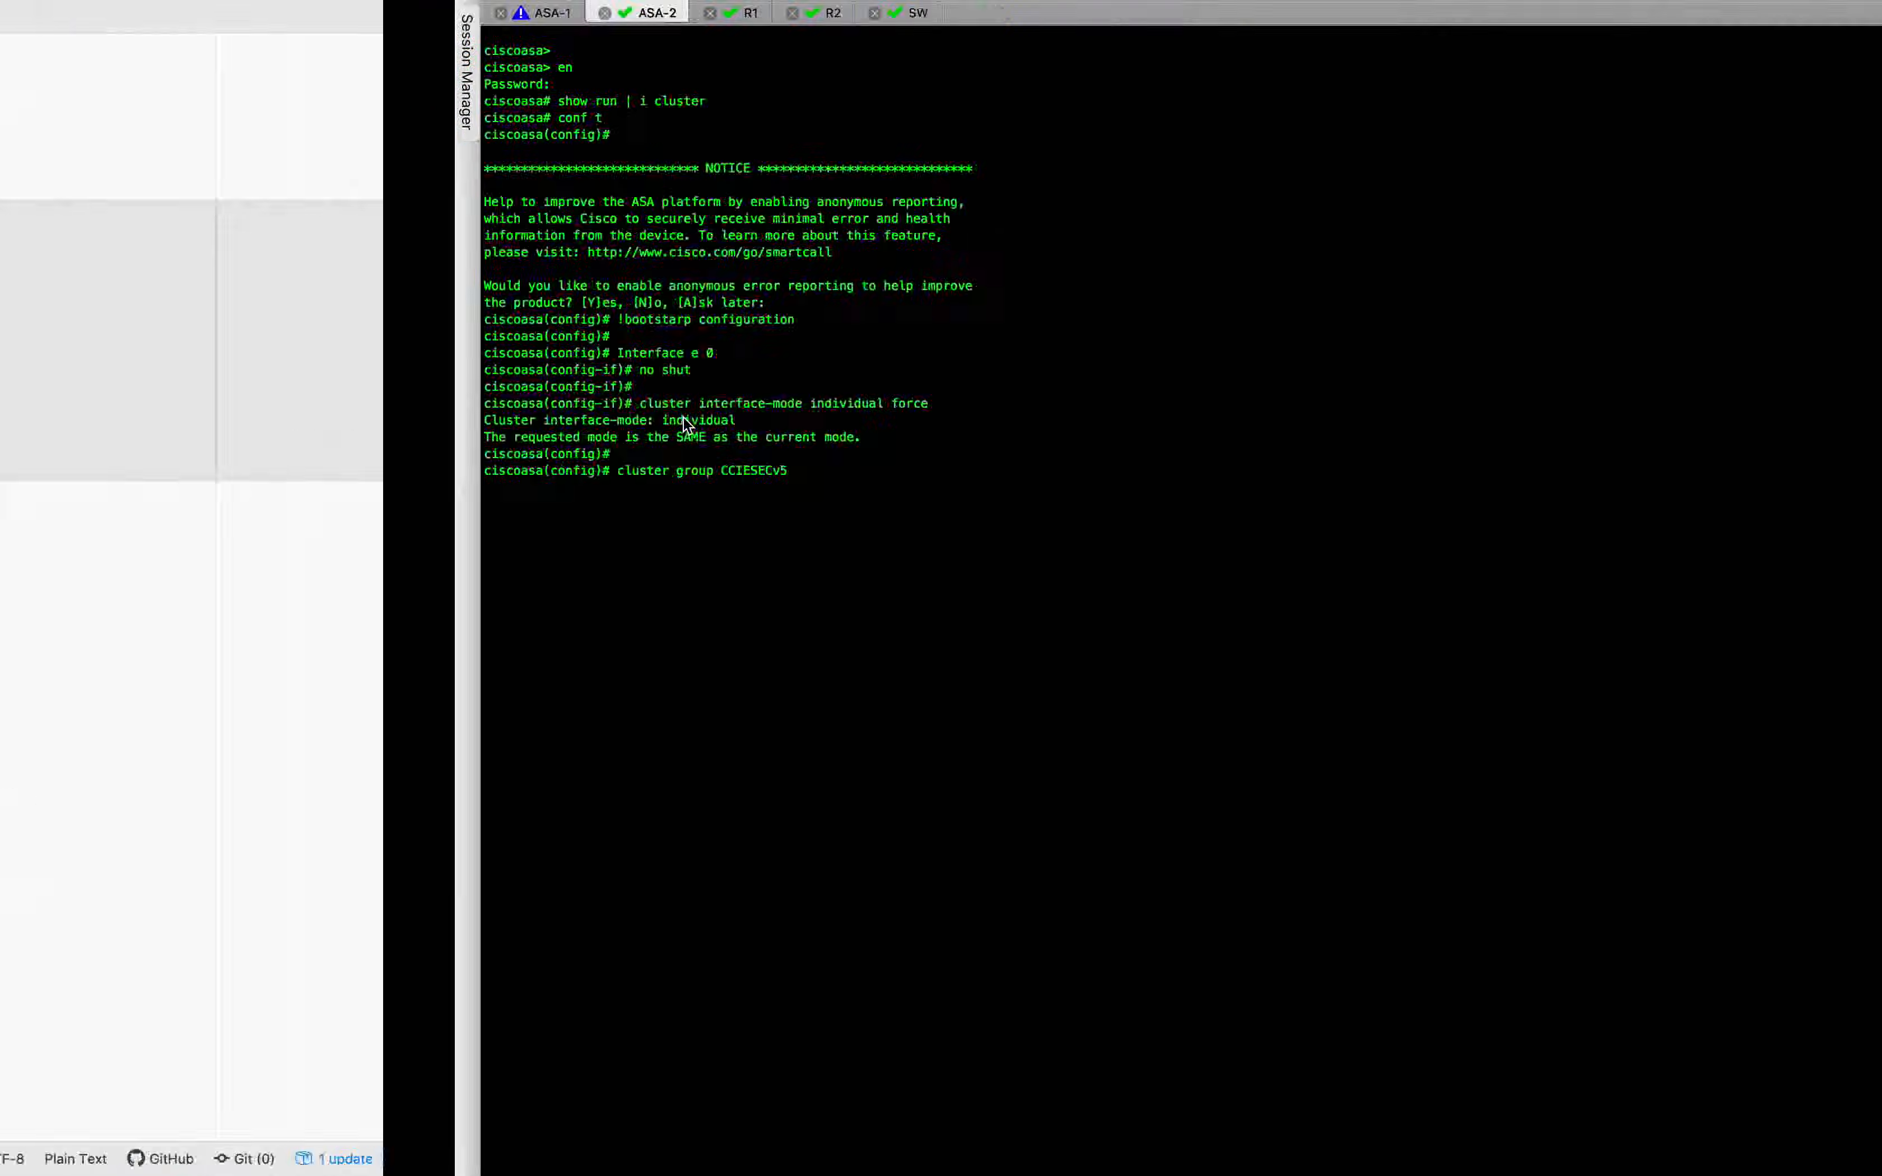
click(93, 13)
text(local-unit PRI cluster-interface Ethernet0 ip 10.100.100.1 255.255.255.0 priority 1 key cisco123 enable noconfirm)
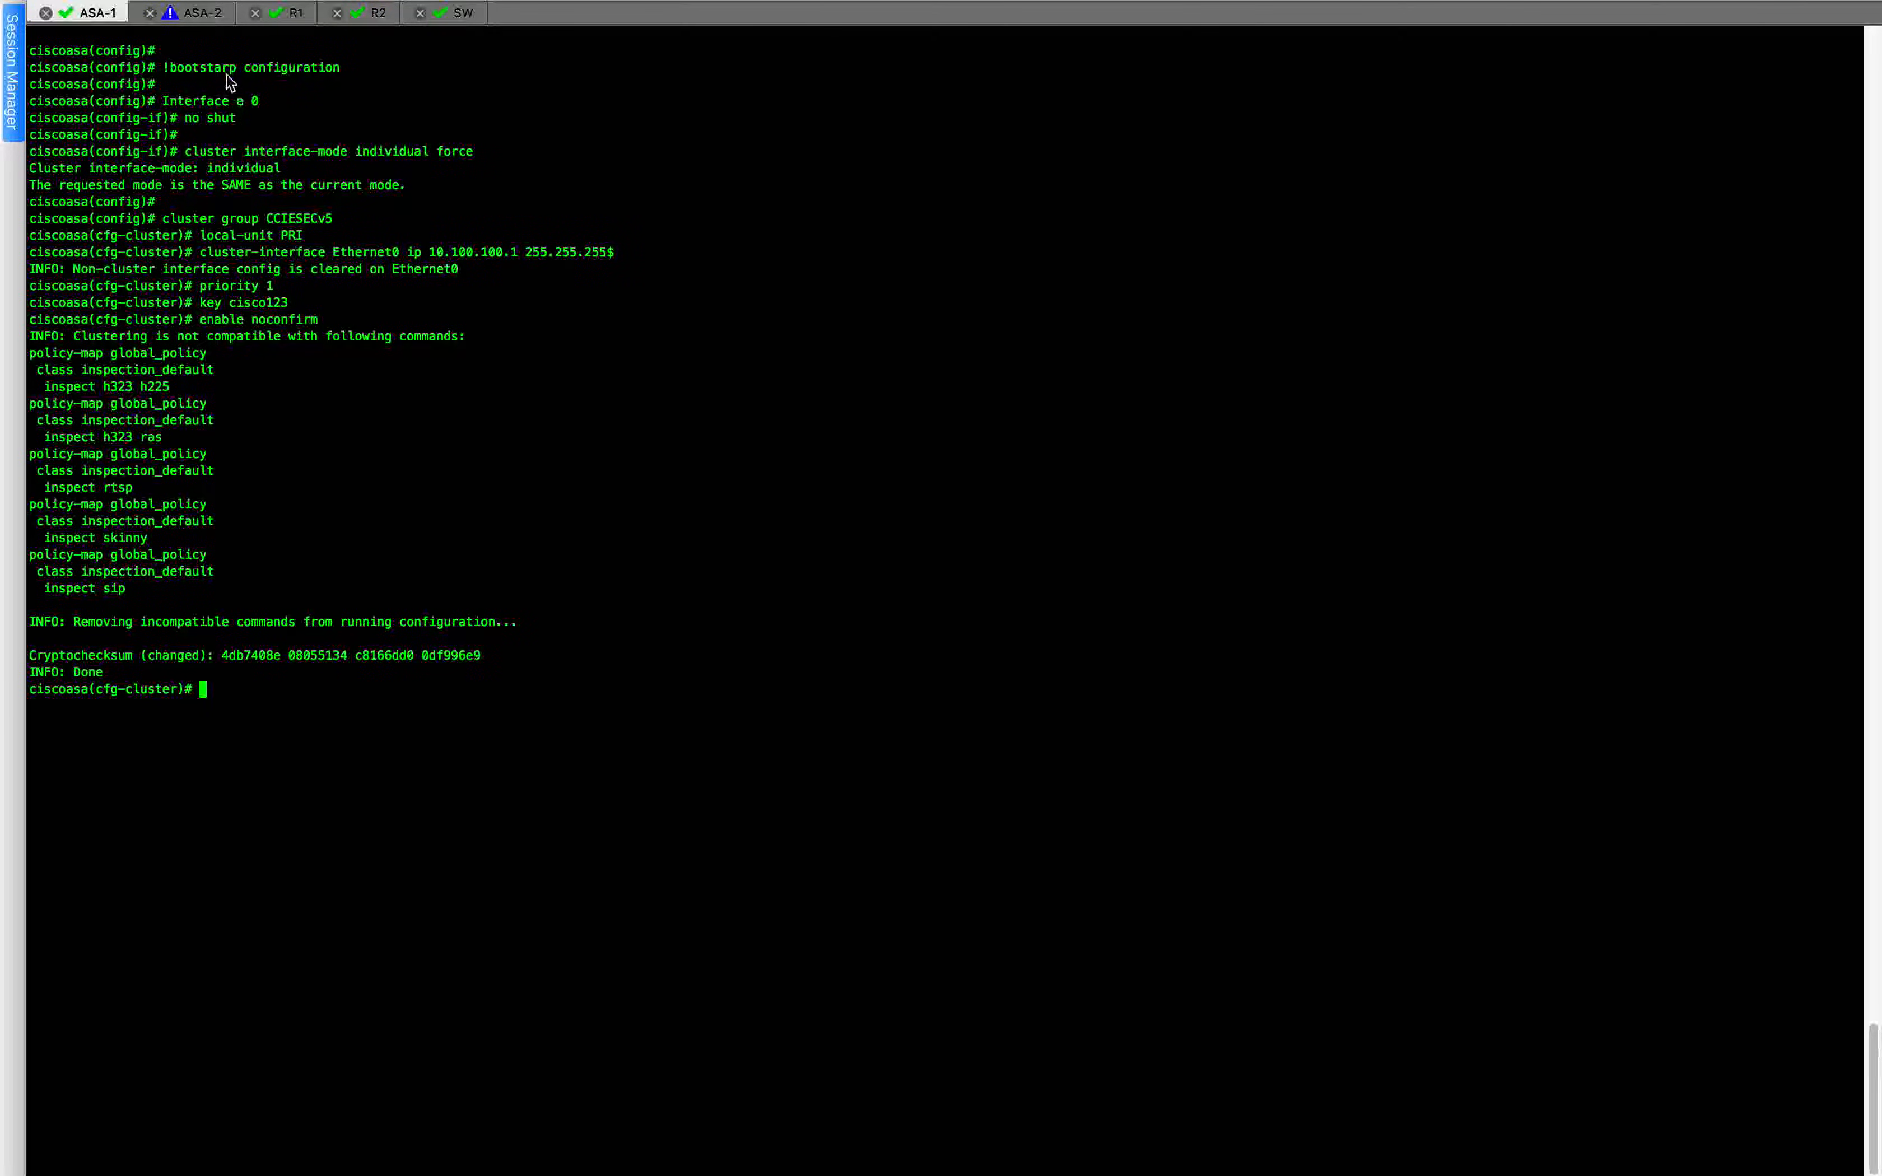
click(209, 11)
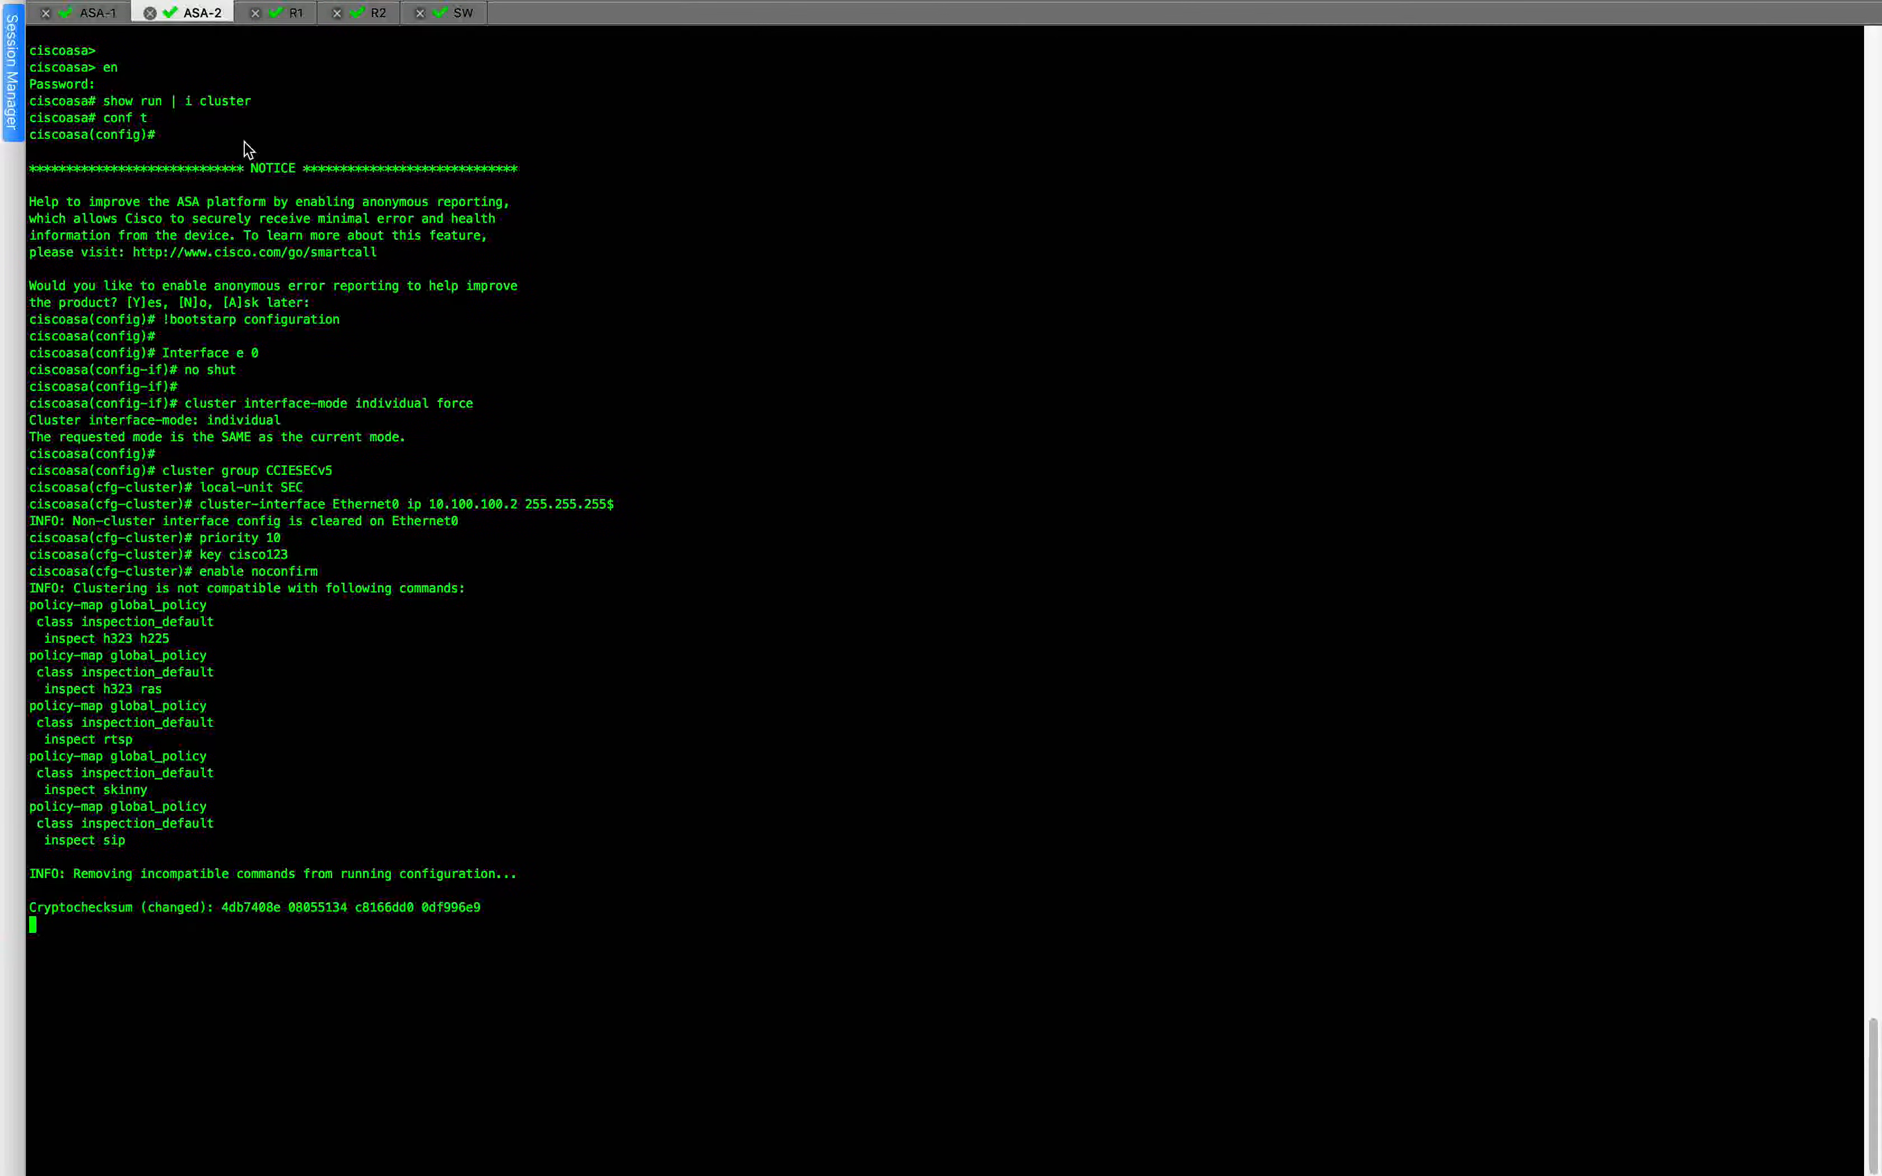
click(89, 14)
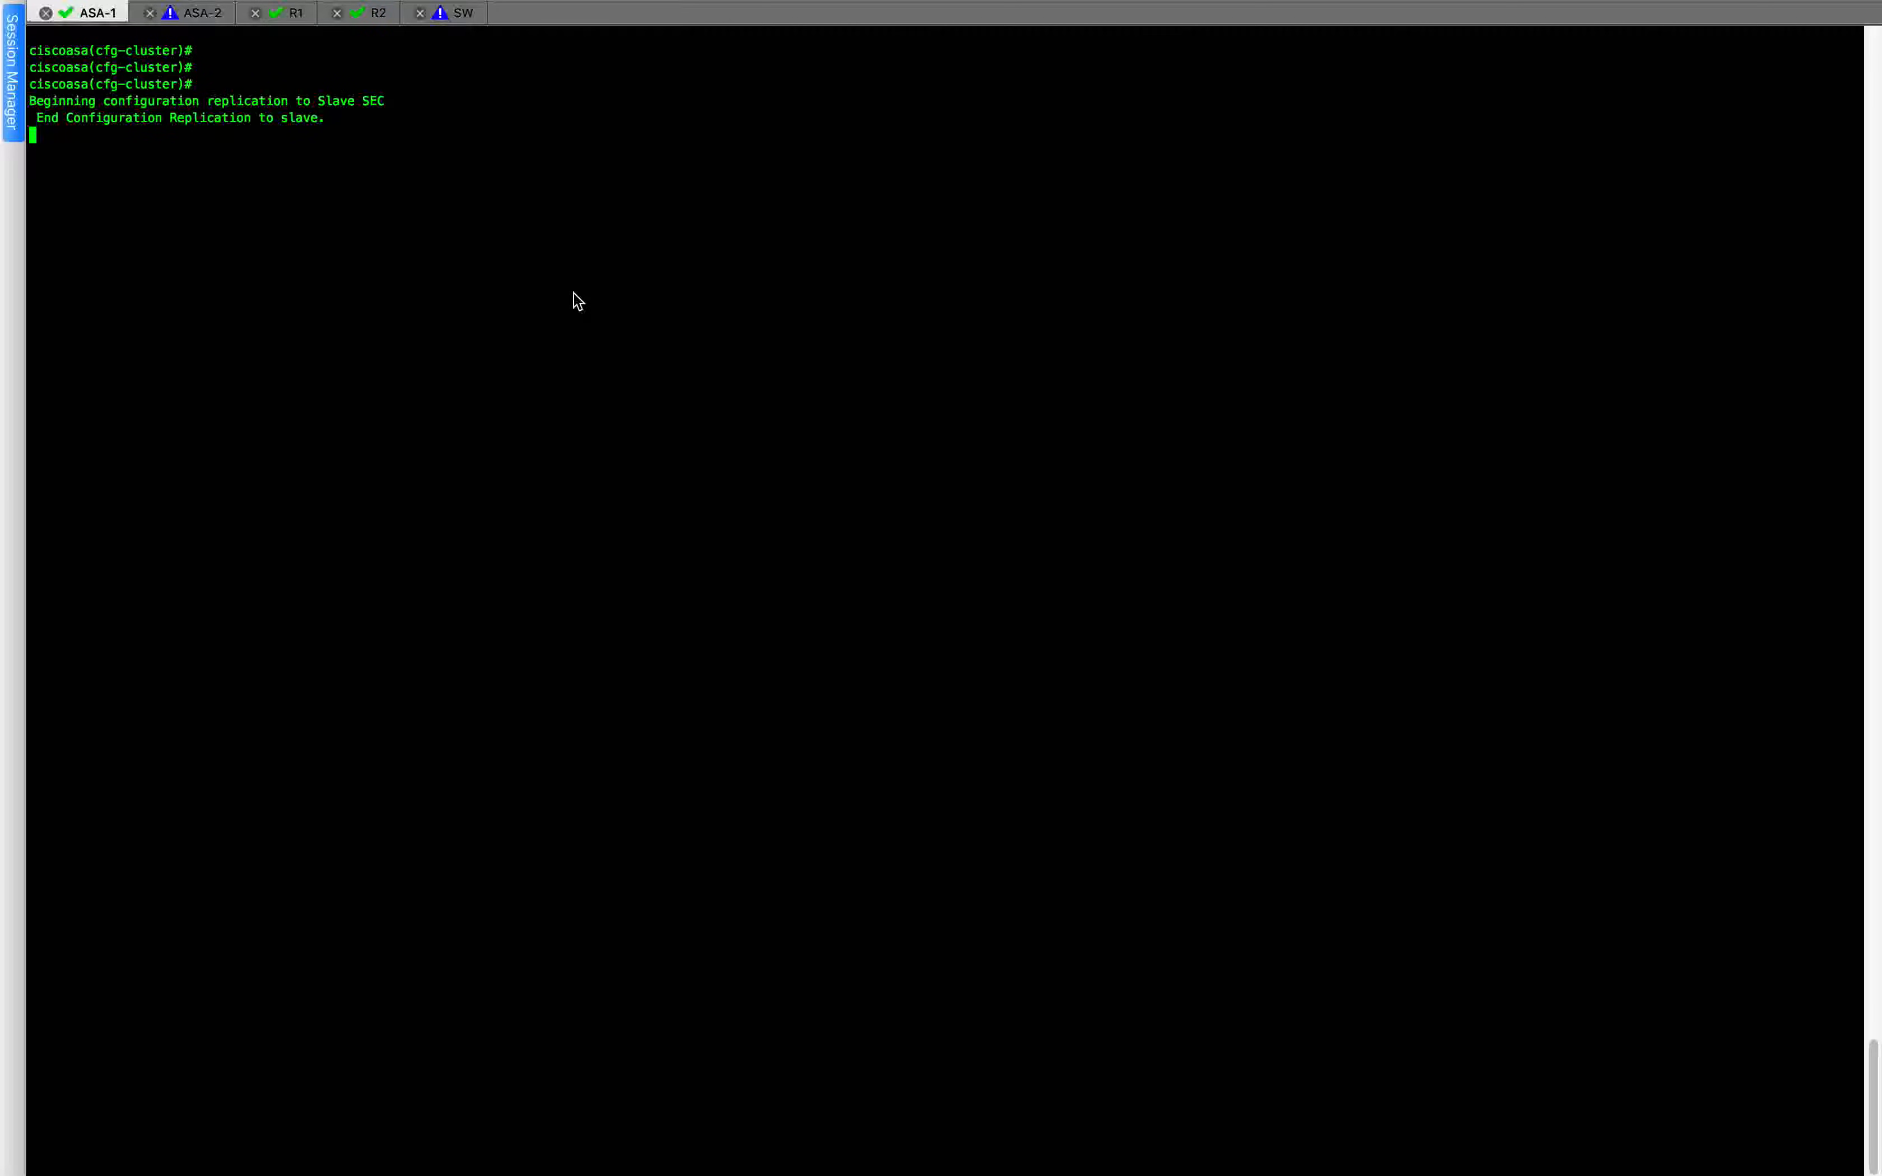
Display the cluster members and their states on ASA-1 with show cluster info.
key(Return)
key(Return)
text(show clu)
key(Tab)
text(in)
key(Tab)
key(Return)
key(Up)
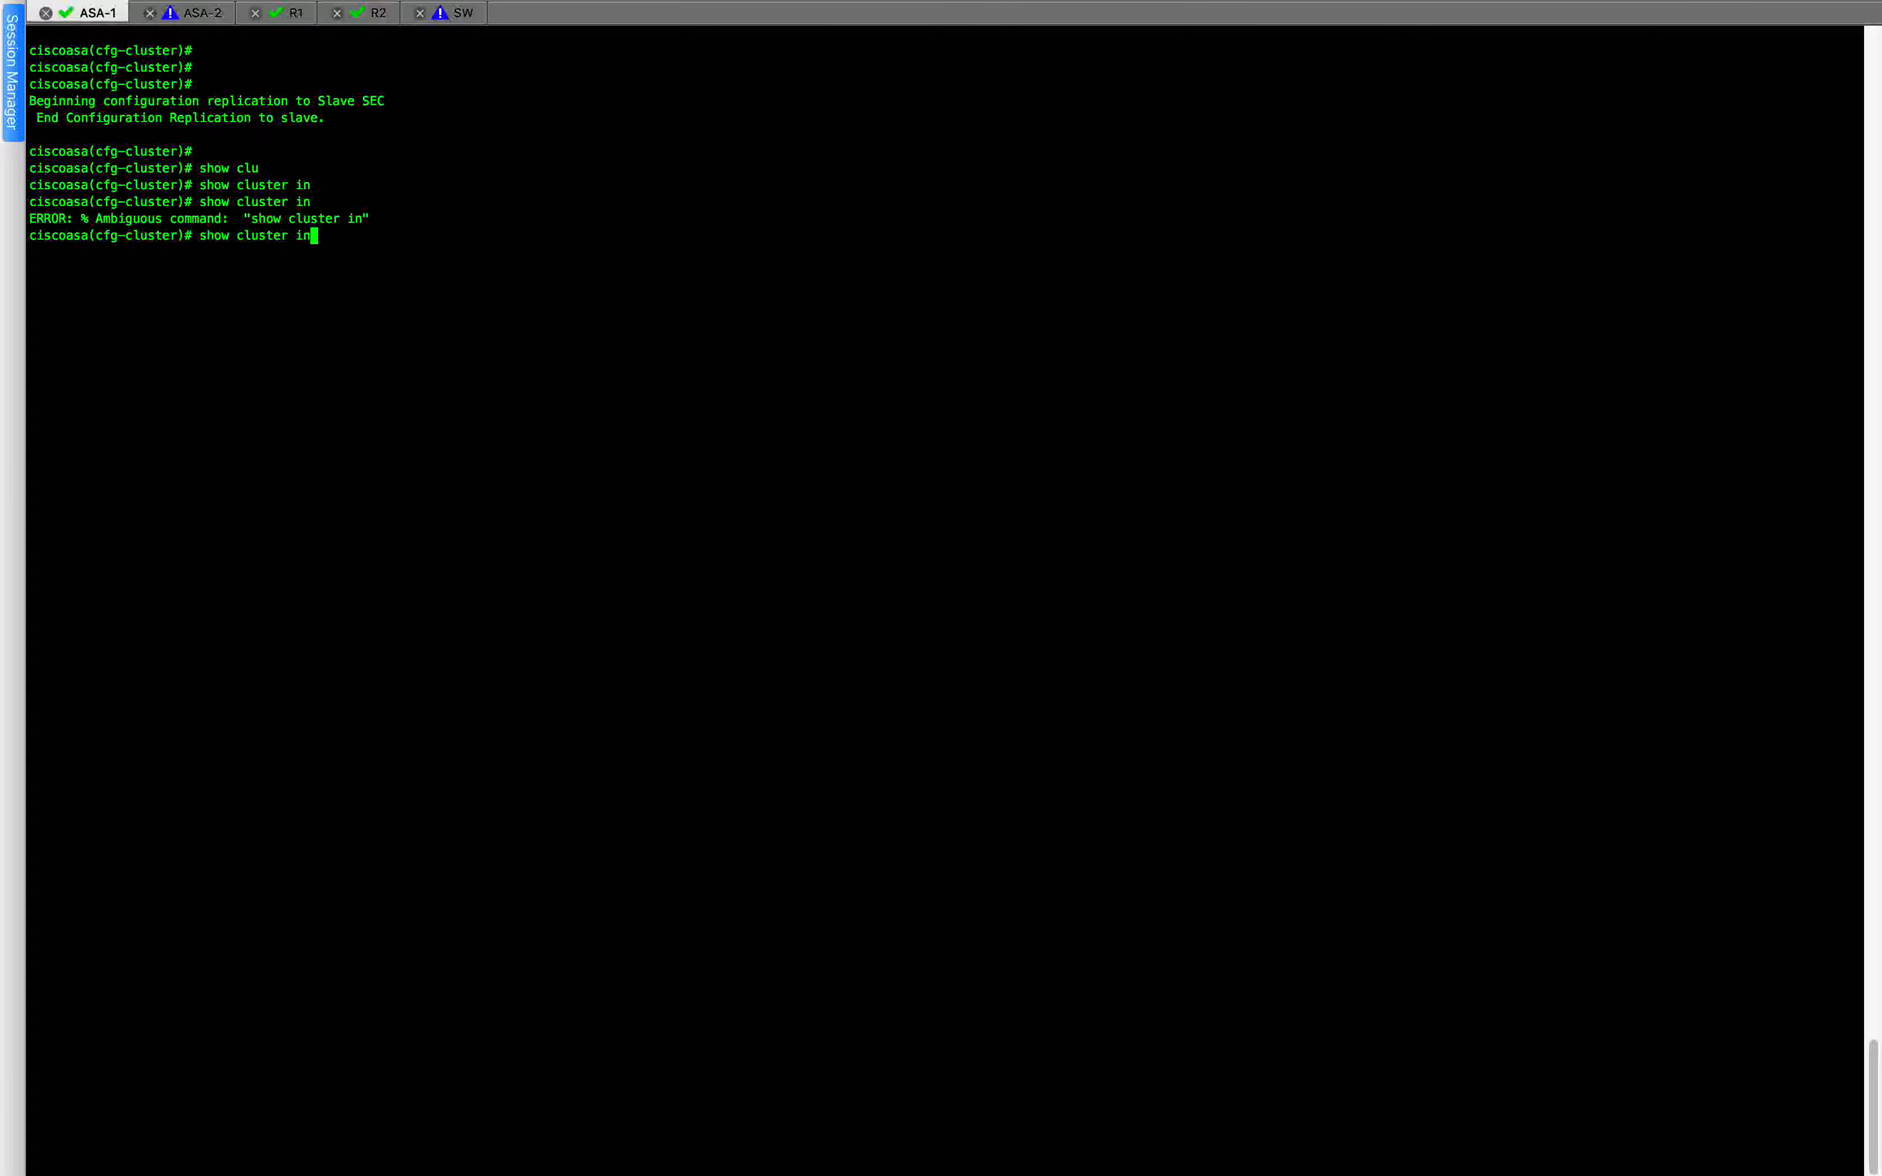
text(fo)
key(Return)
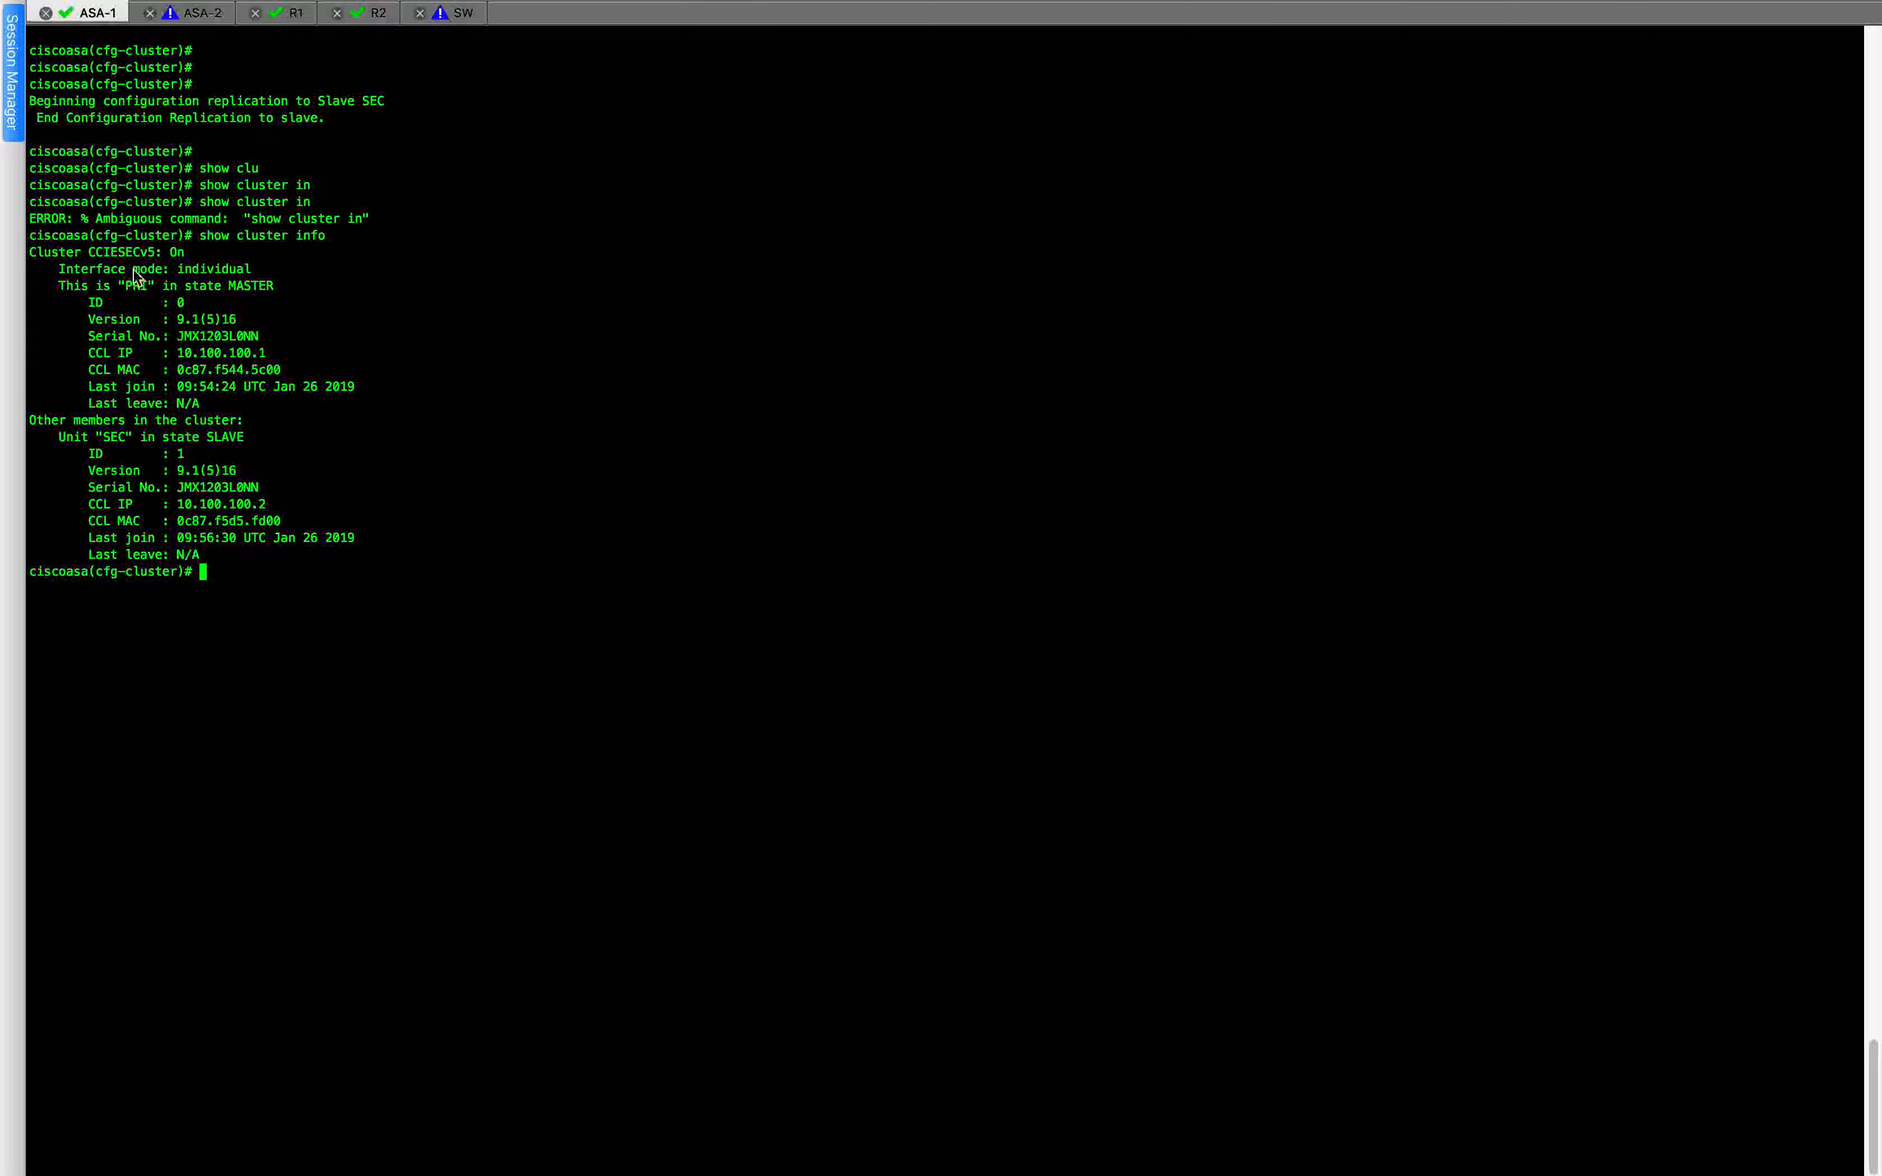
Highlight the PRI unit's state in the ASA-1 cluster output and examine the ASA-2 session's cluster join output.
drag(164, 286, 274, 286)
click(300, 354)
click(194, 12)
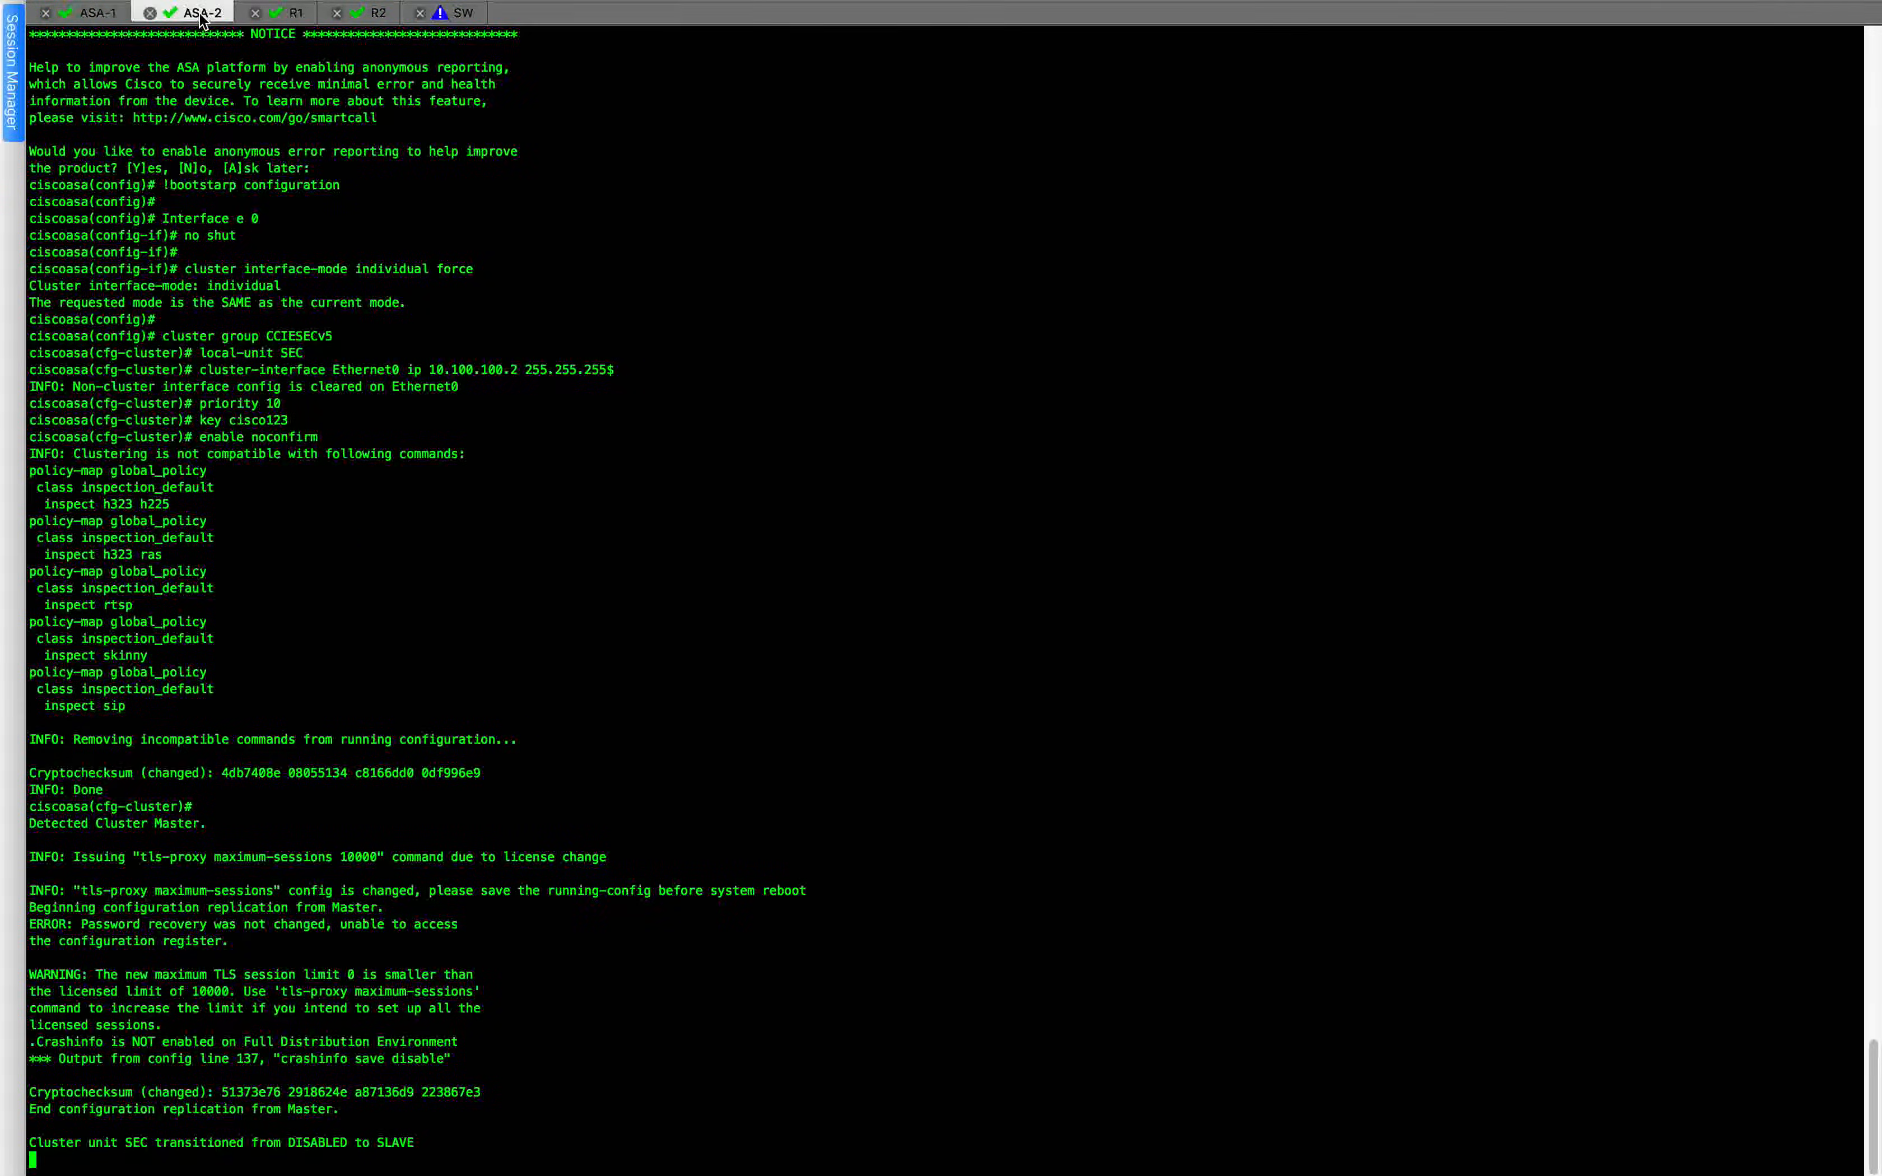
Examine the SEC unit's entry in the cluster info output of the ASA-1 session.
click(98, 13)
drag(173, 452, 301, 446)
click(311, 454)
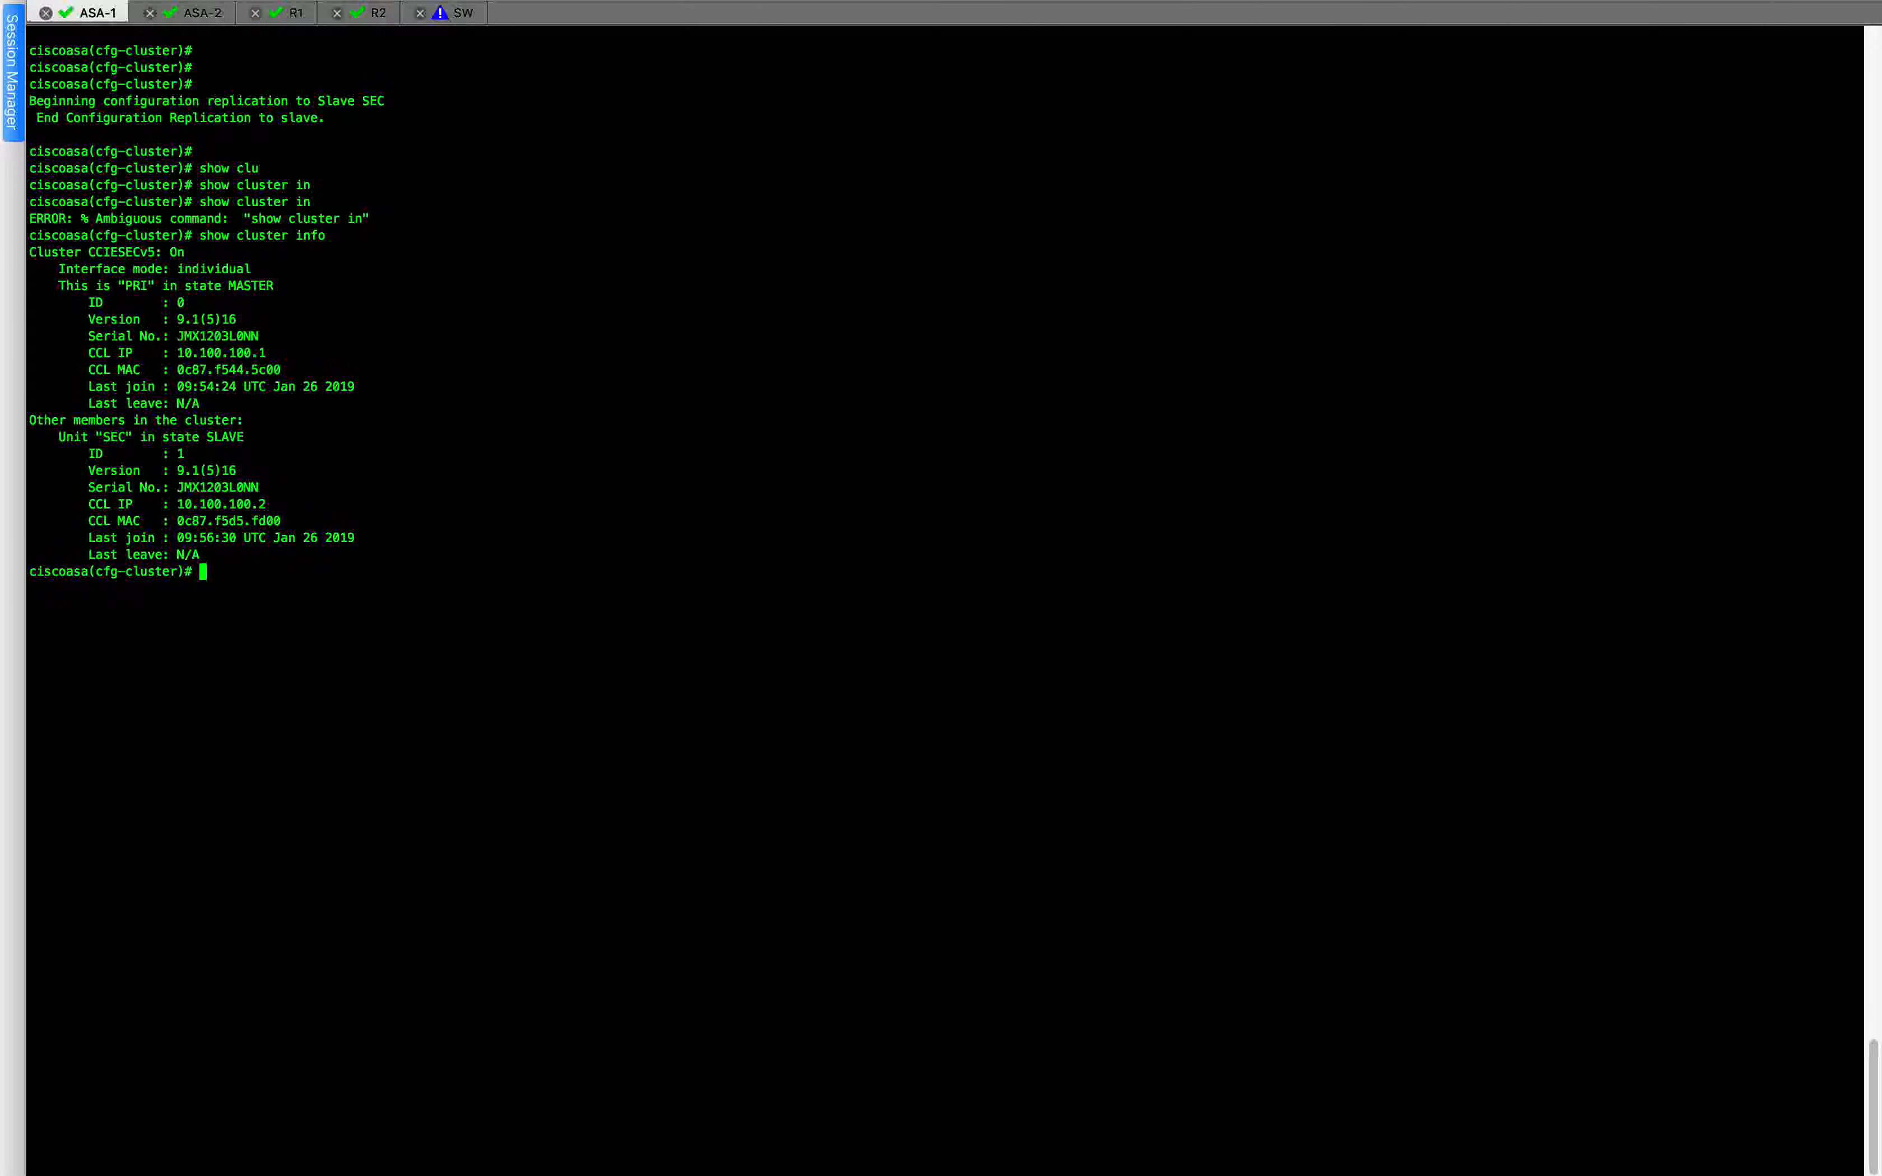
key(ctrl+Up)
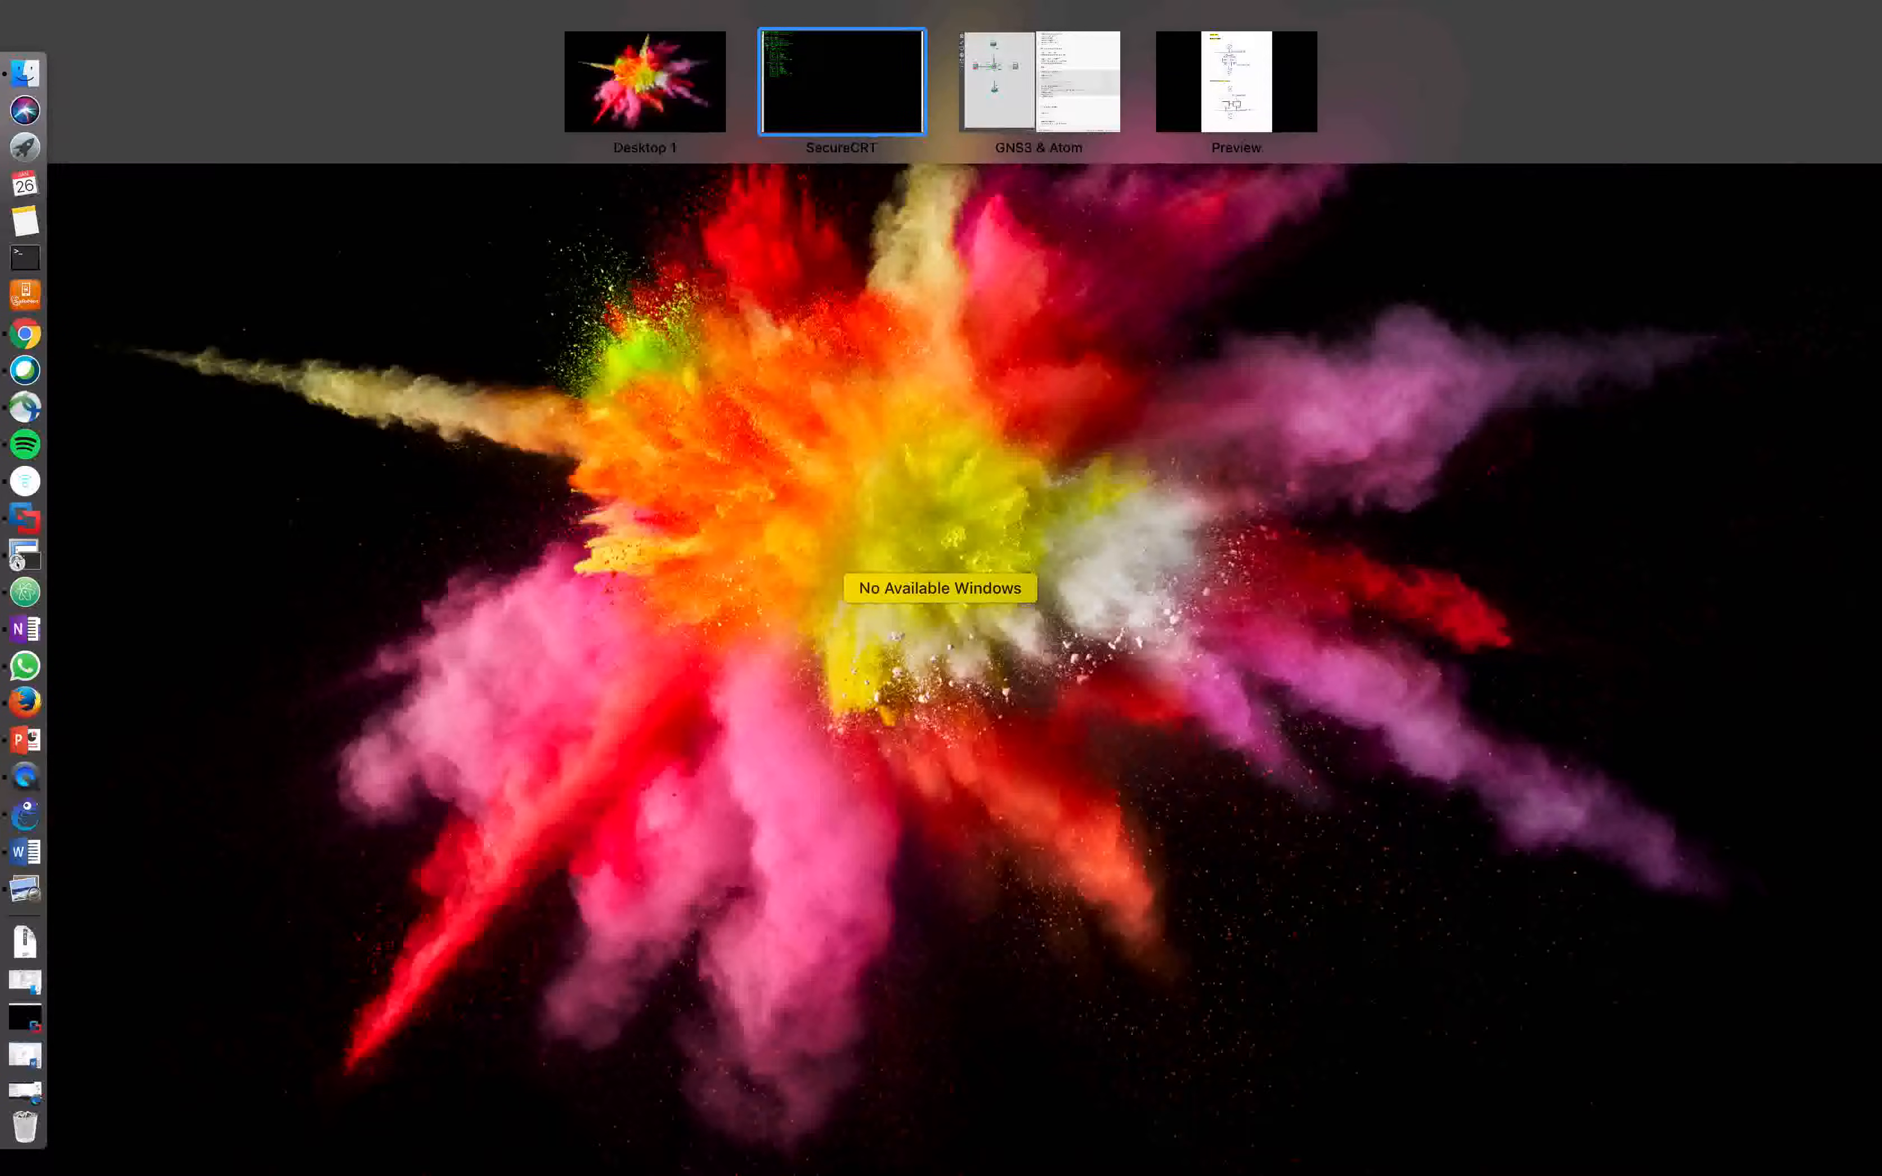
key(ctrl+Up)
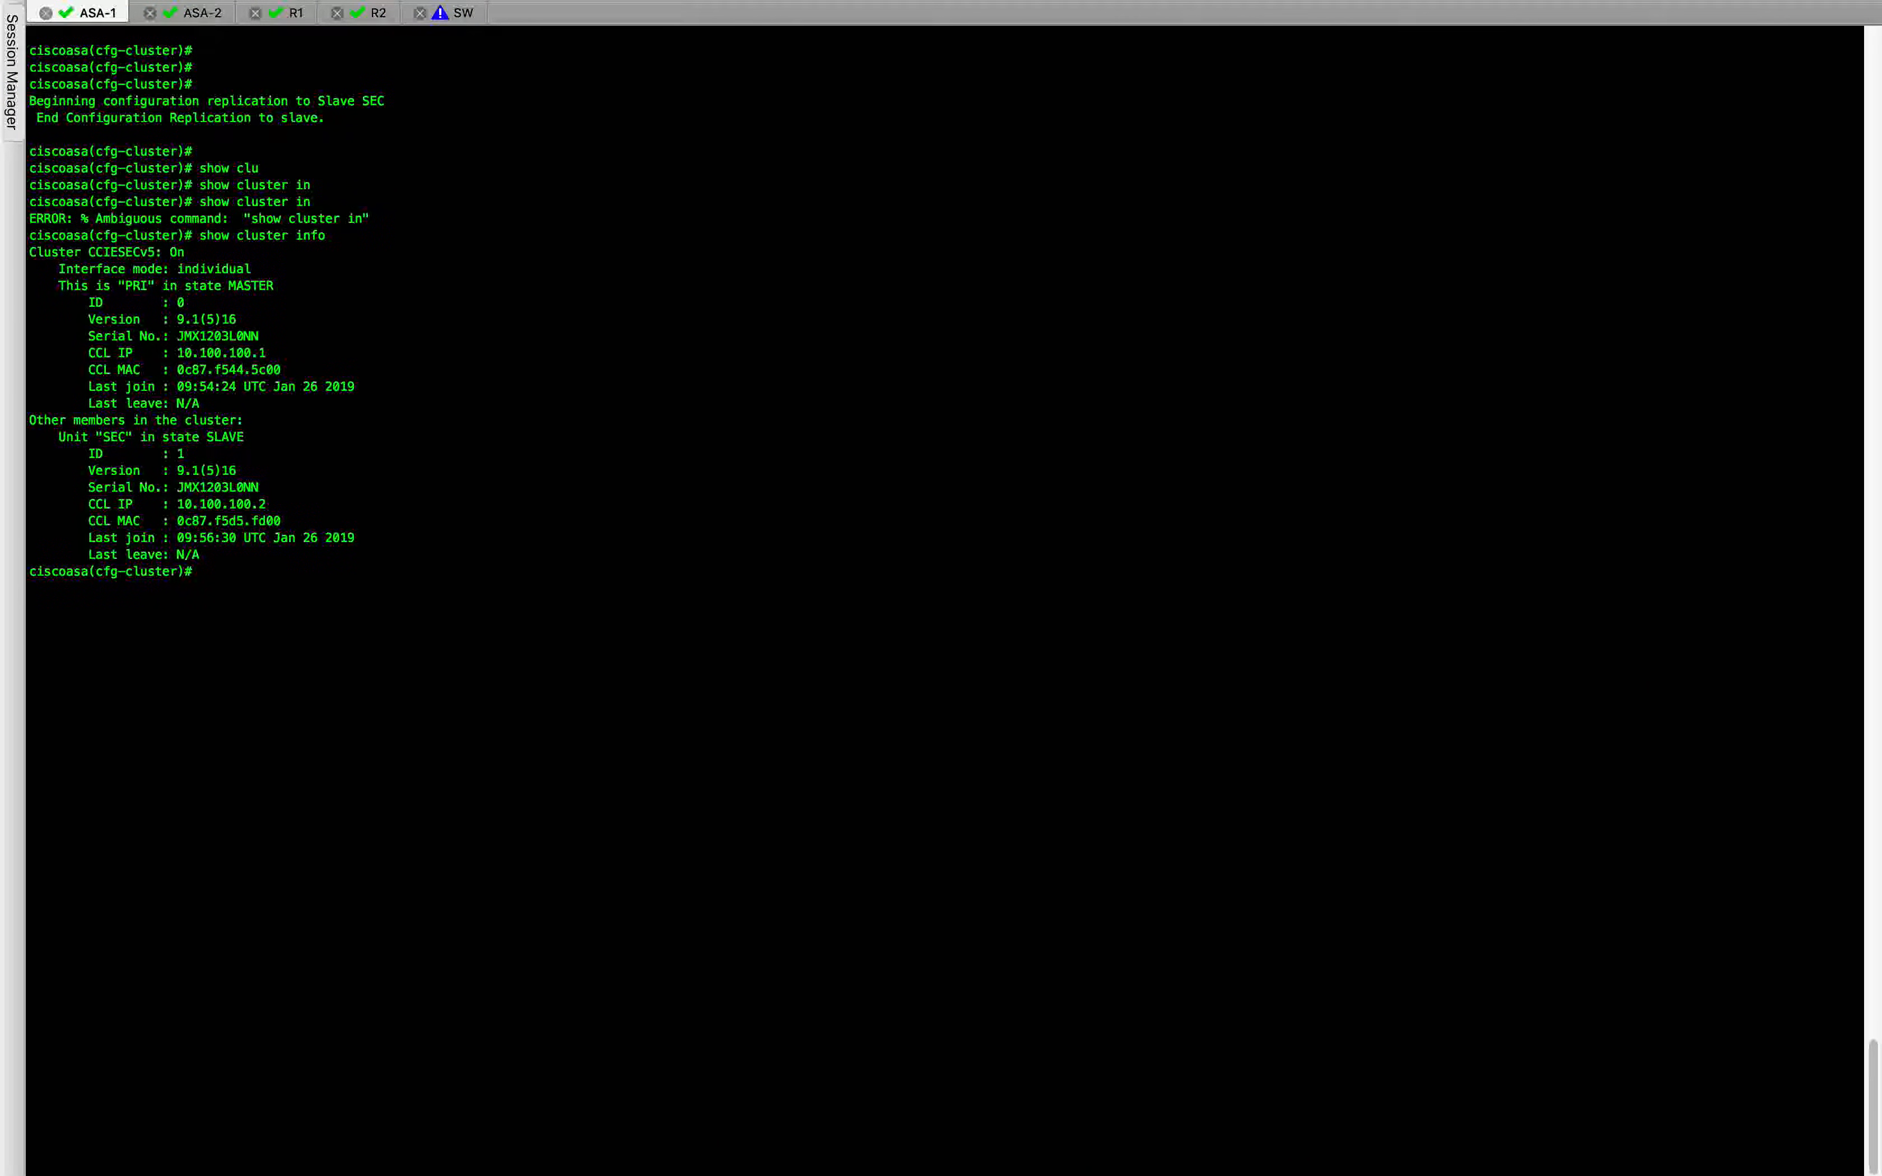
Switch to the GNS3 and Atom workspace and highlight the master configuration block in the notes for review.
key(ctrl+Right)
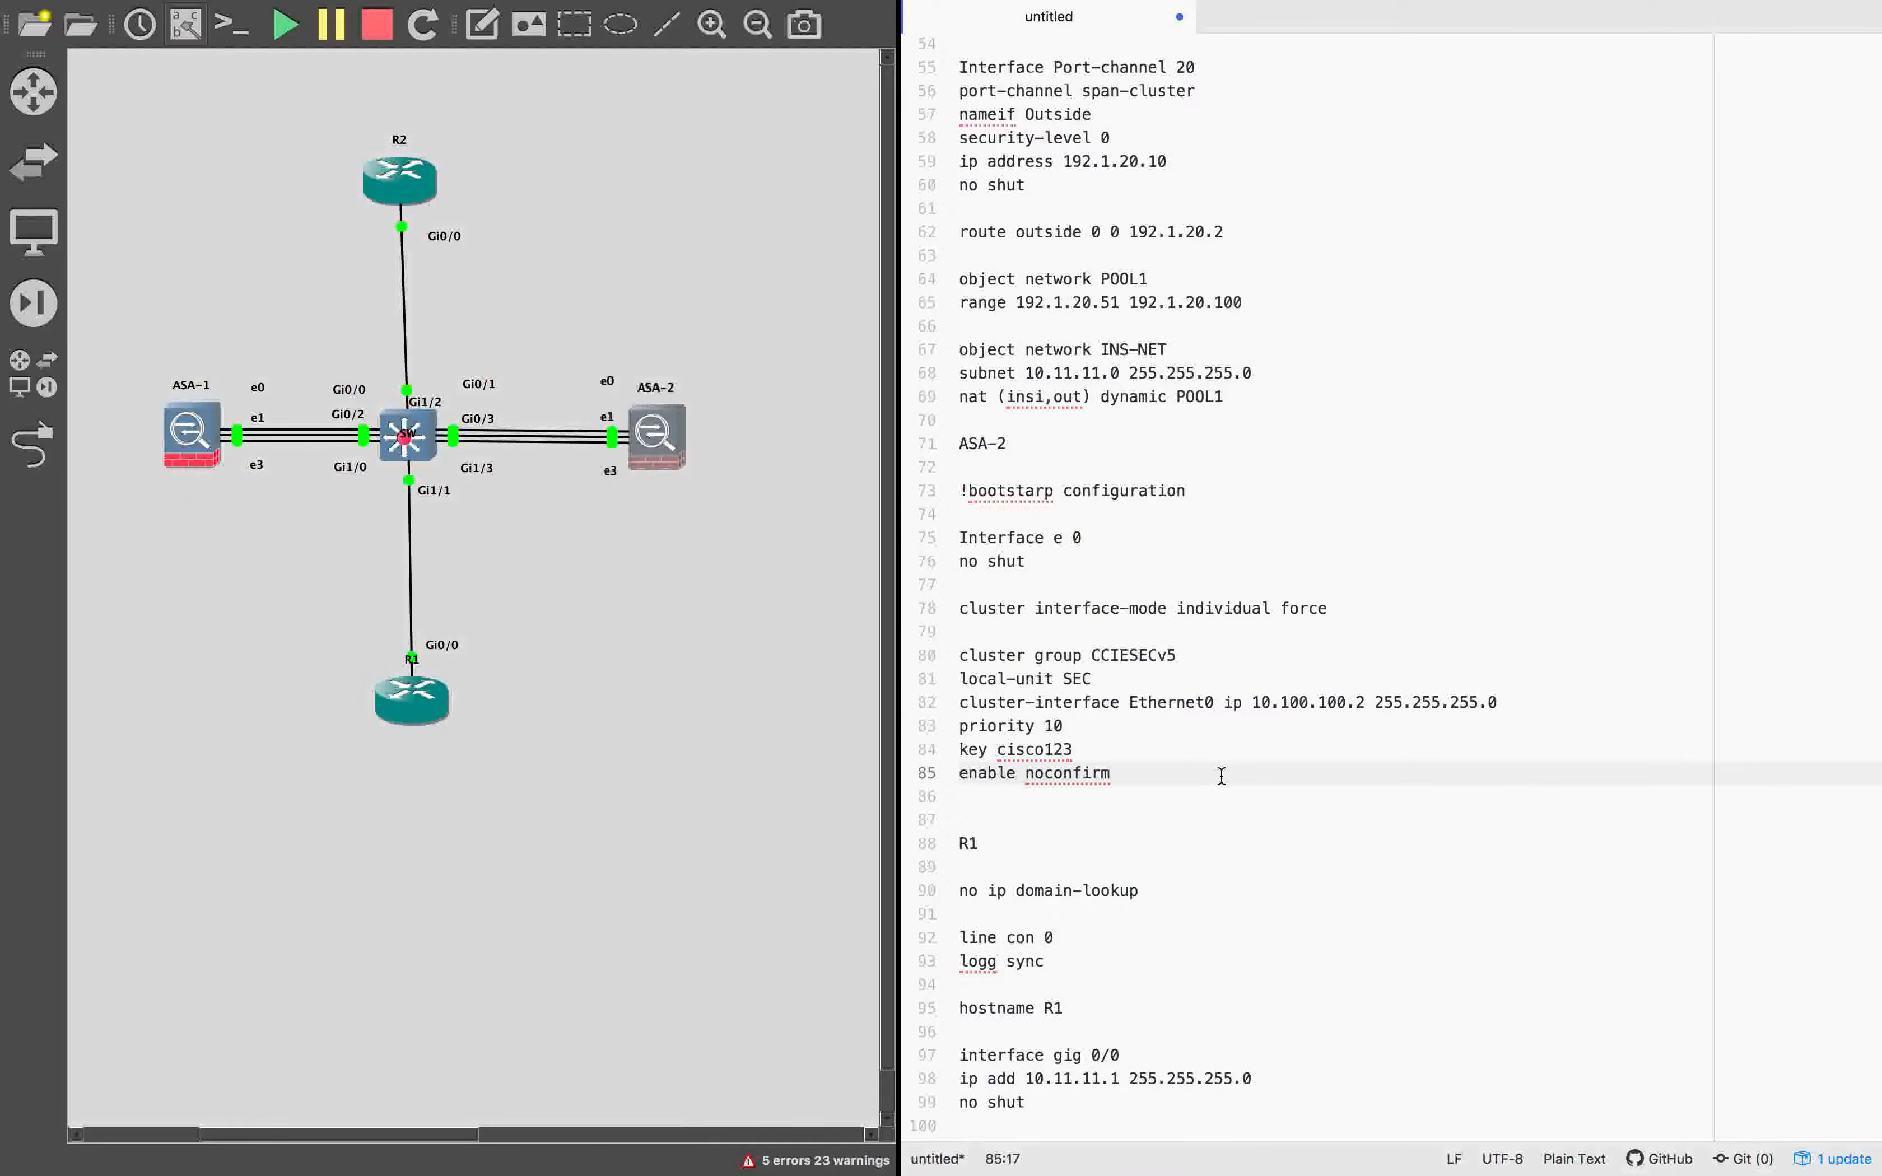
scroll(1221, 776, up, 10)
scroll(1221, 776, down, 5)
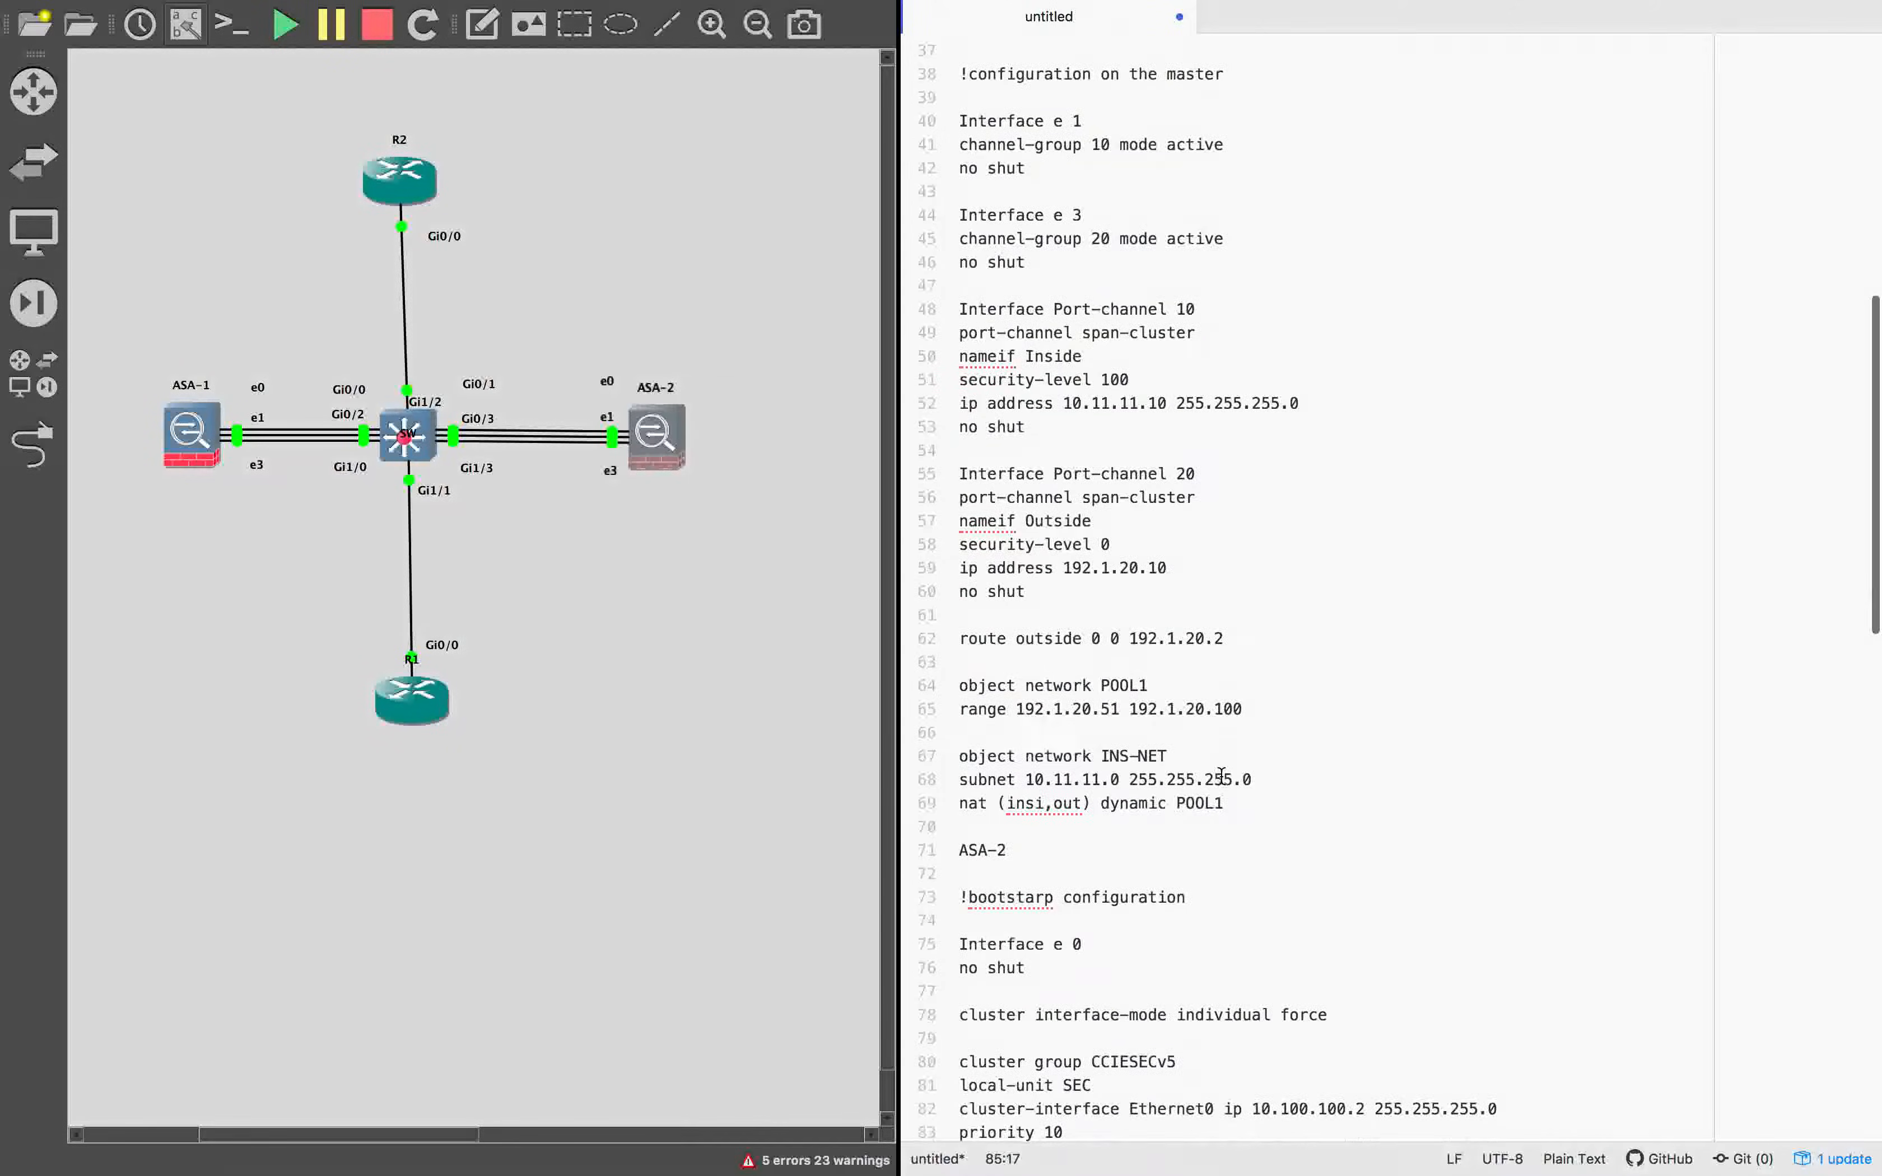
drag(1244, 806, 961, 75)
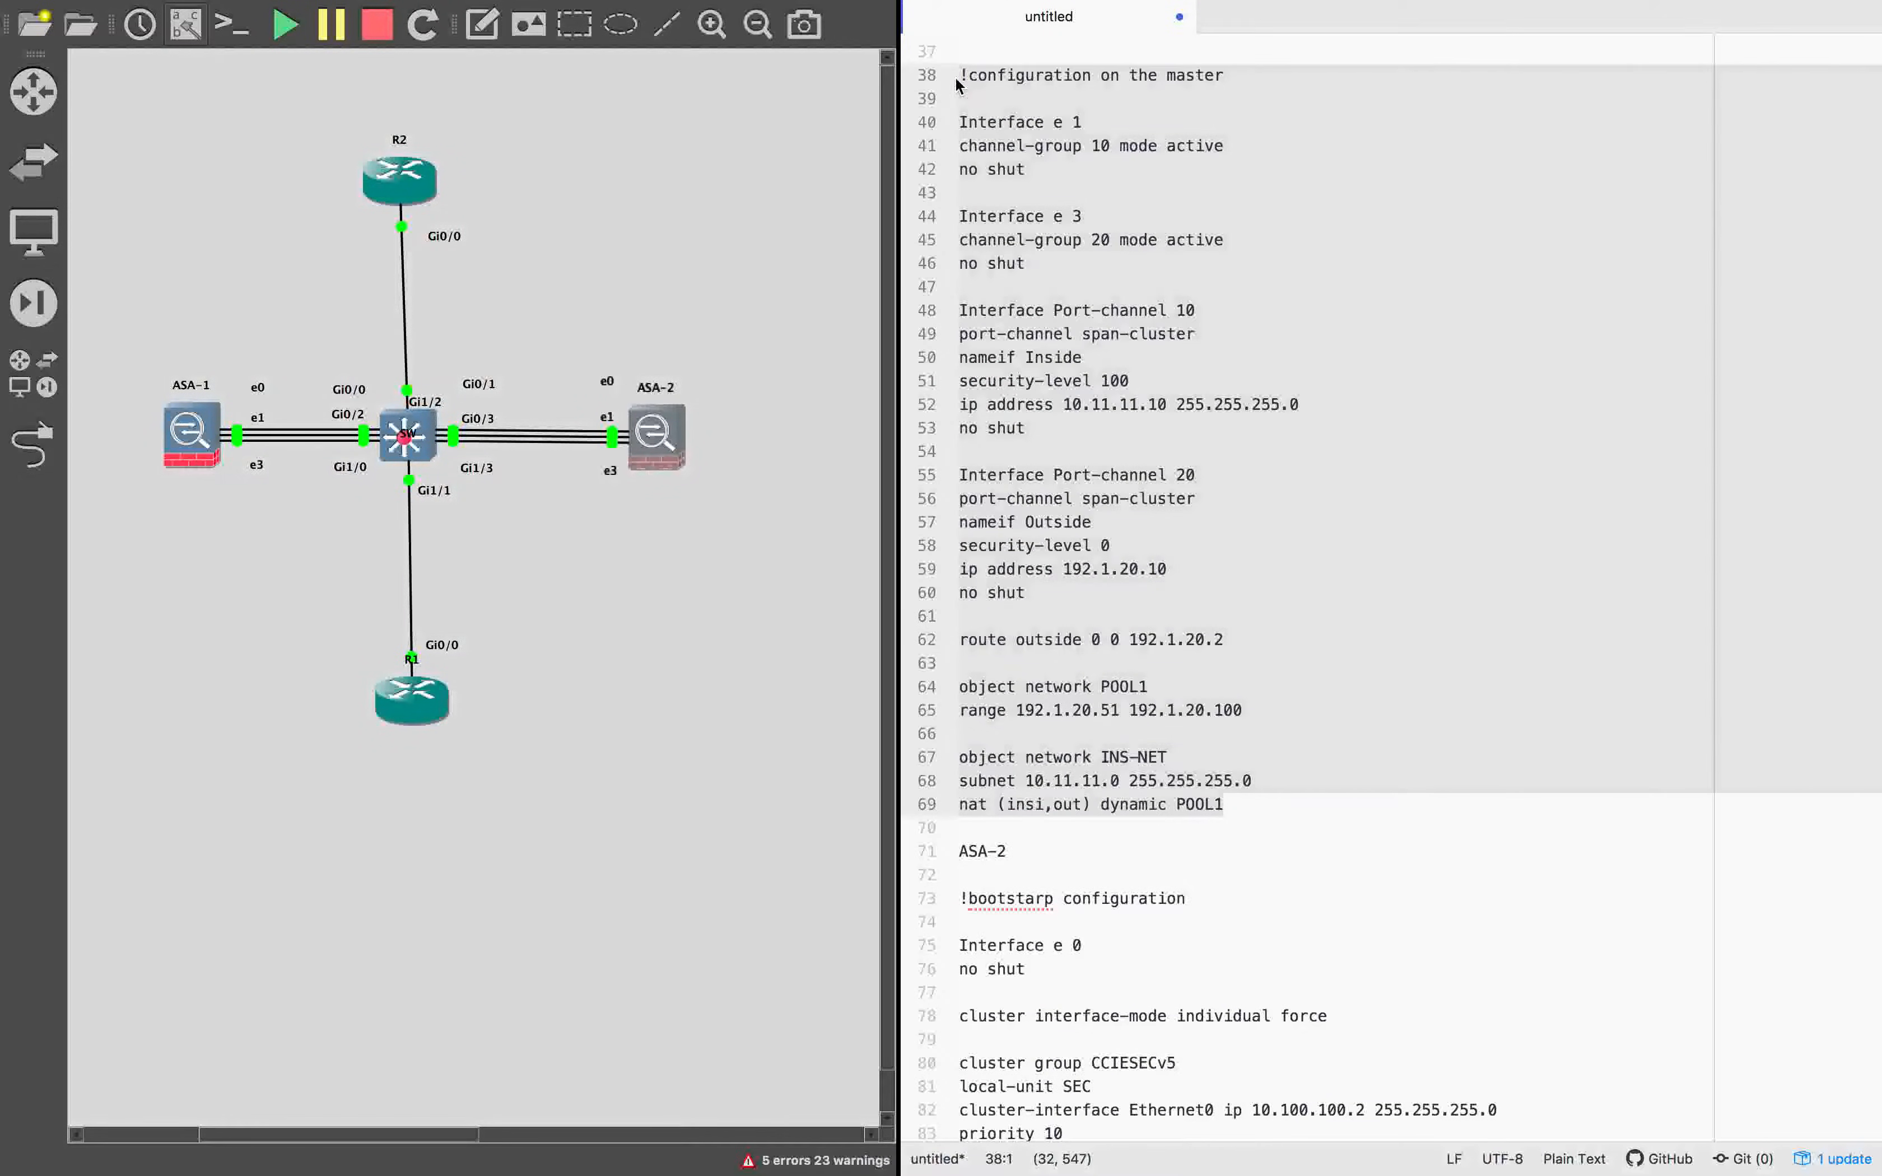
scroll(961, 75, up, 3)
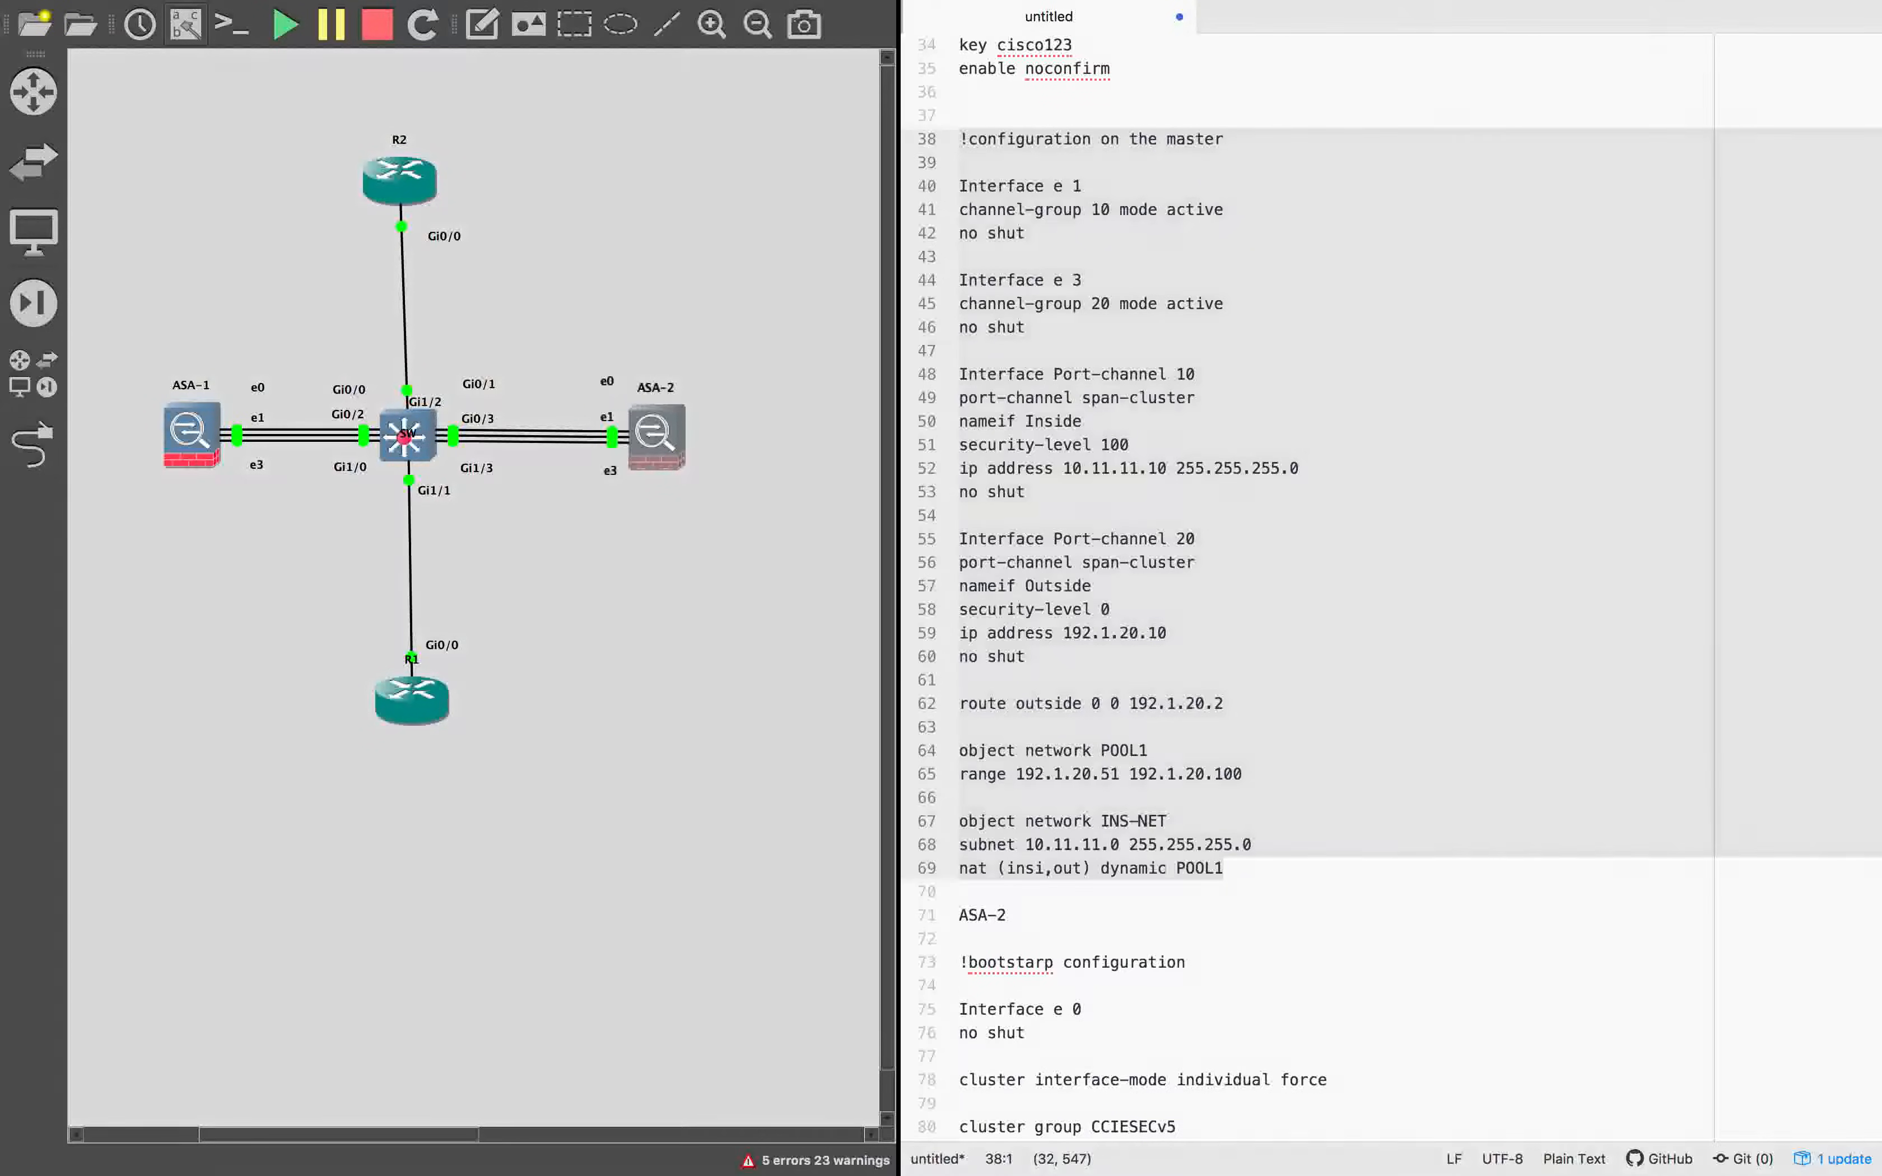
Insert local pools OUTSIDE 192.1.20.11-192.1.20.15 and INSIDE 10.11.11.11-10.11.11.15 above Interface e 1 in the master configuration.
click(1067, 165)
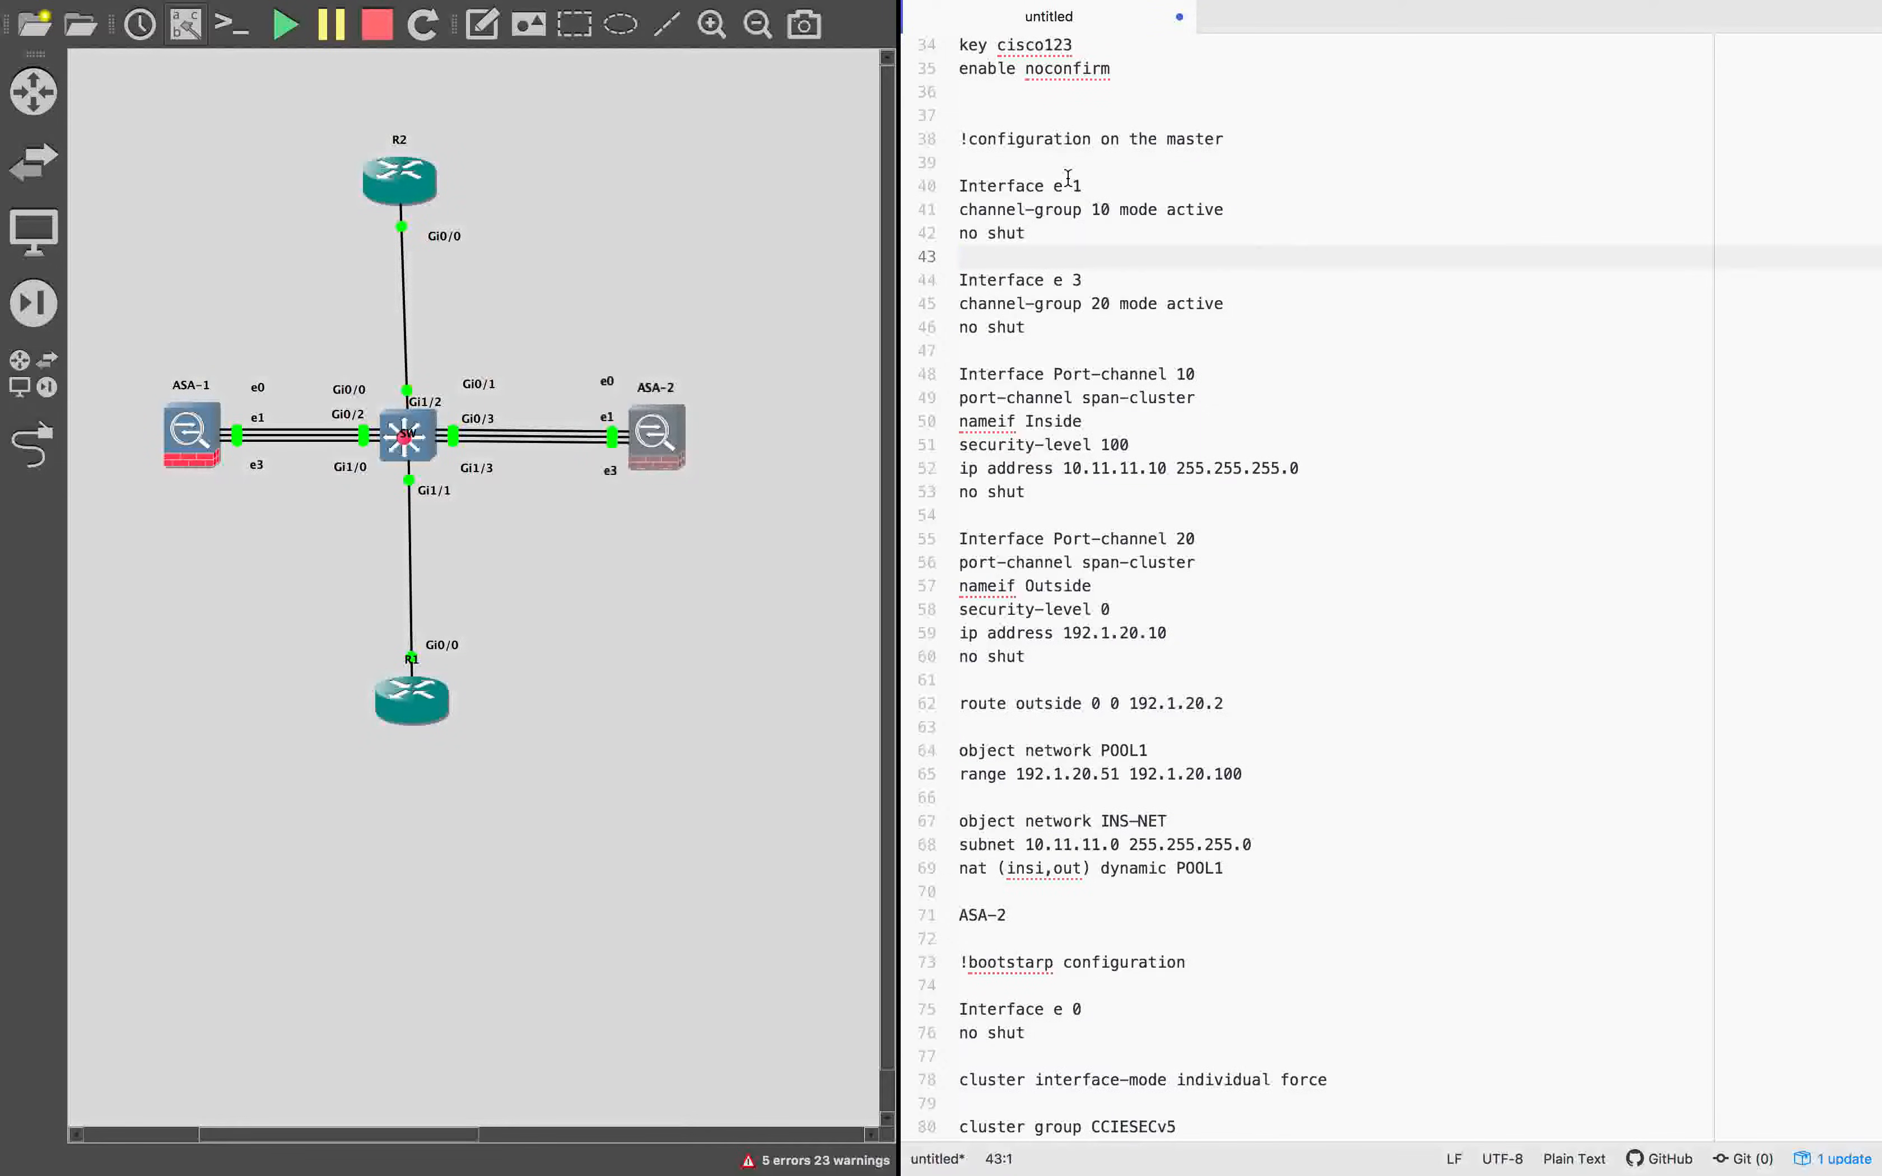
key(Return)
key(Return)
key(Return)
key(Up)
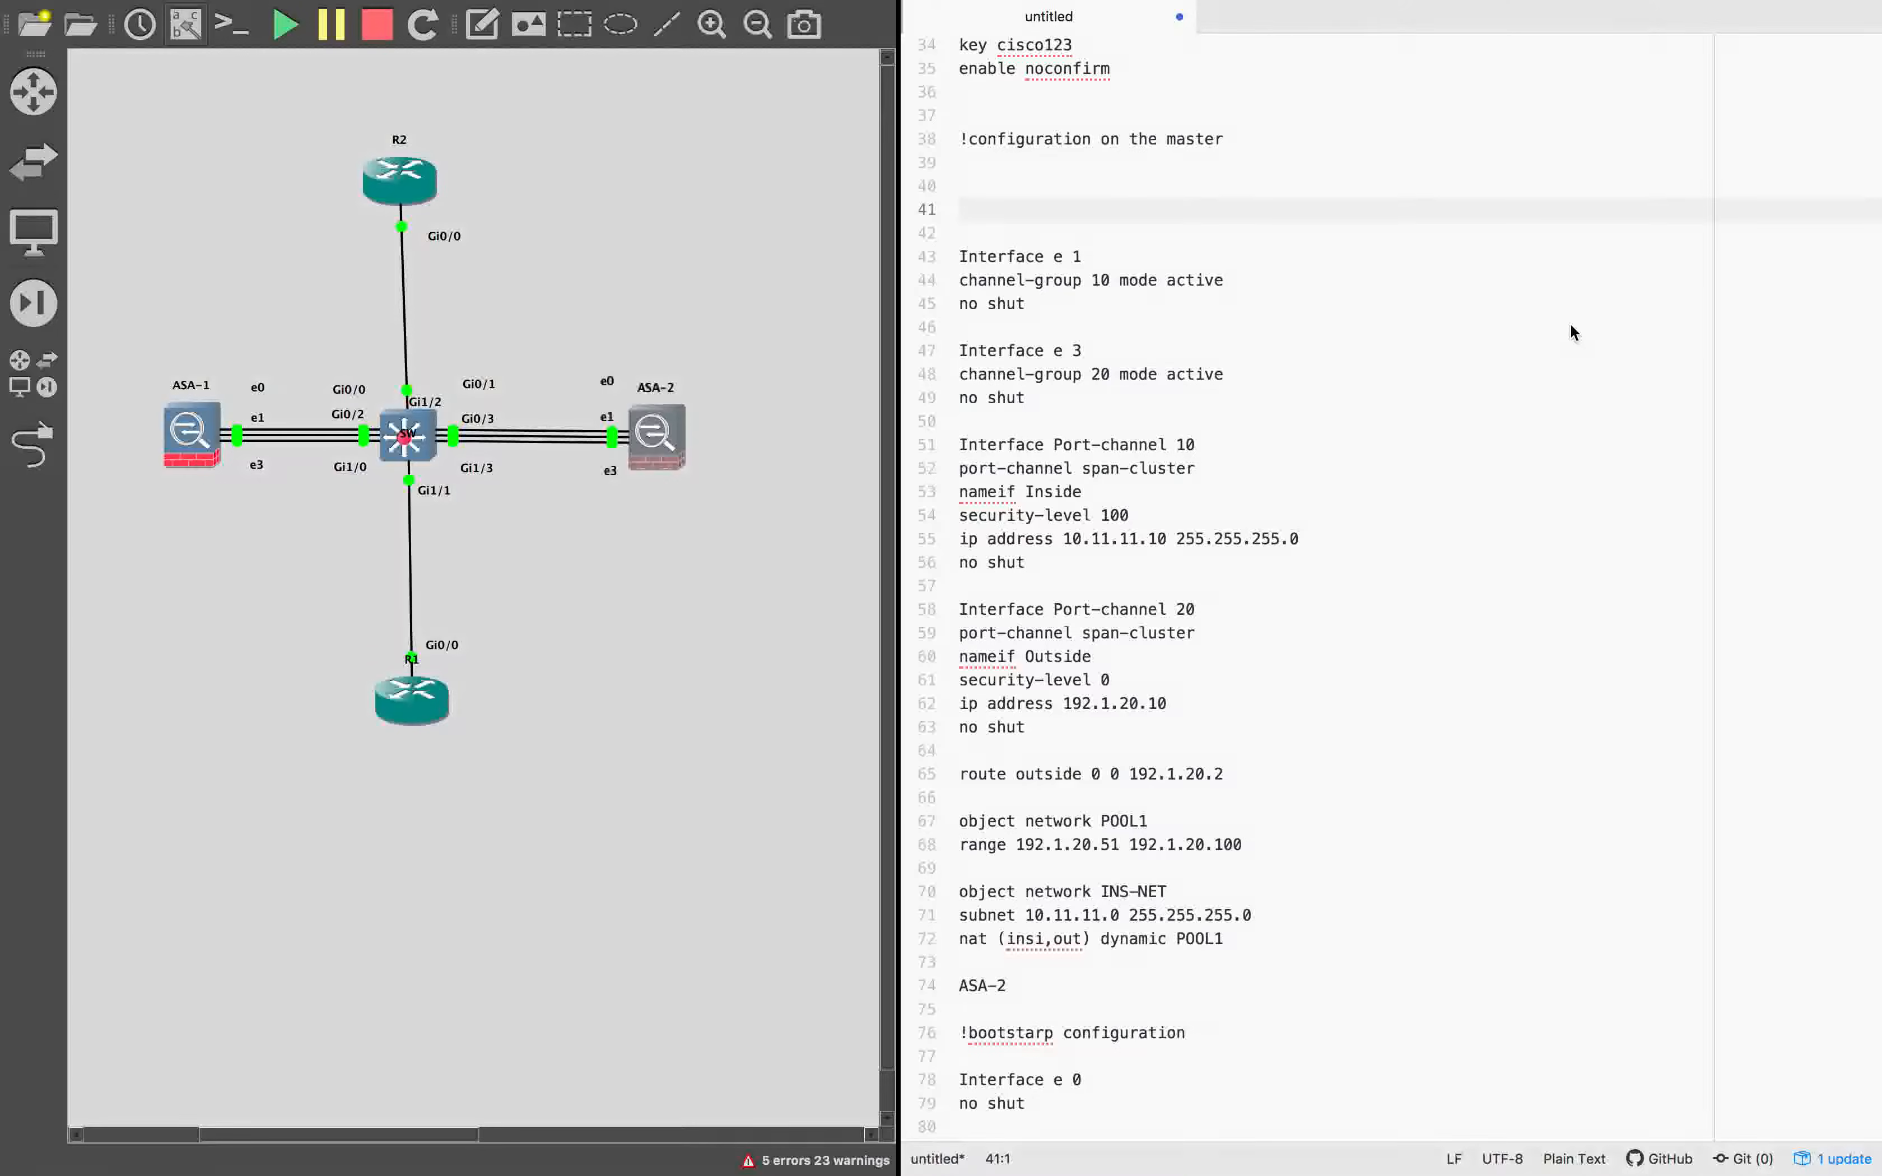
click(978, 206)
text(ip local pool OUTSIDE 192.1.20.11-192.1.20.15 ip local pool INSIDE 10.11.11.11-10.11.11.15)
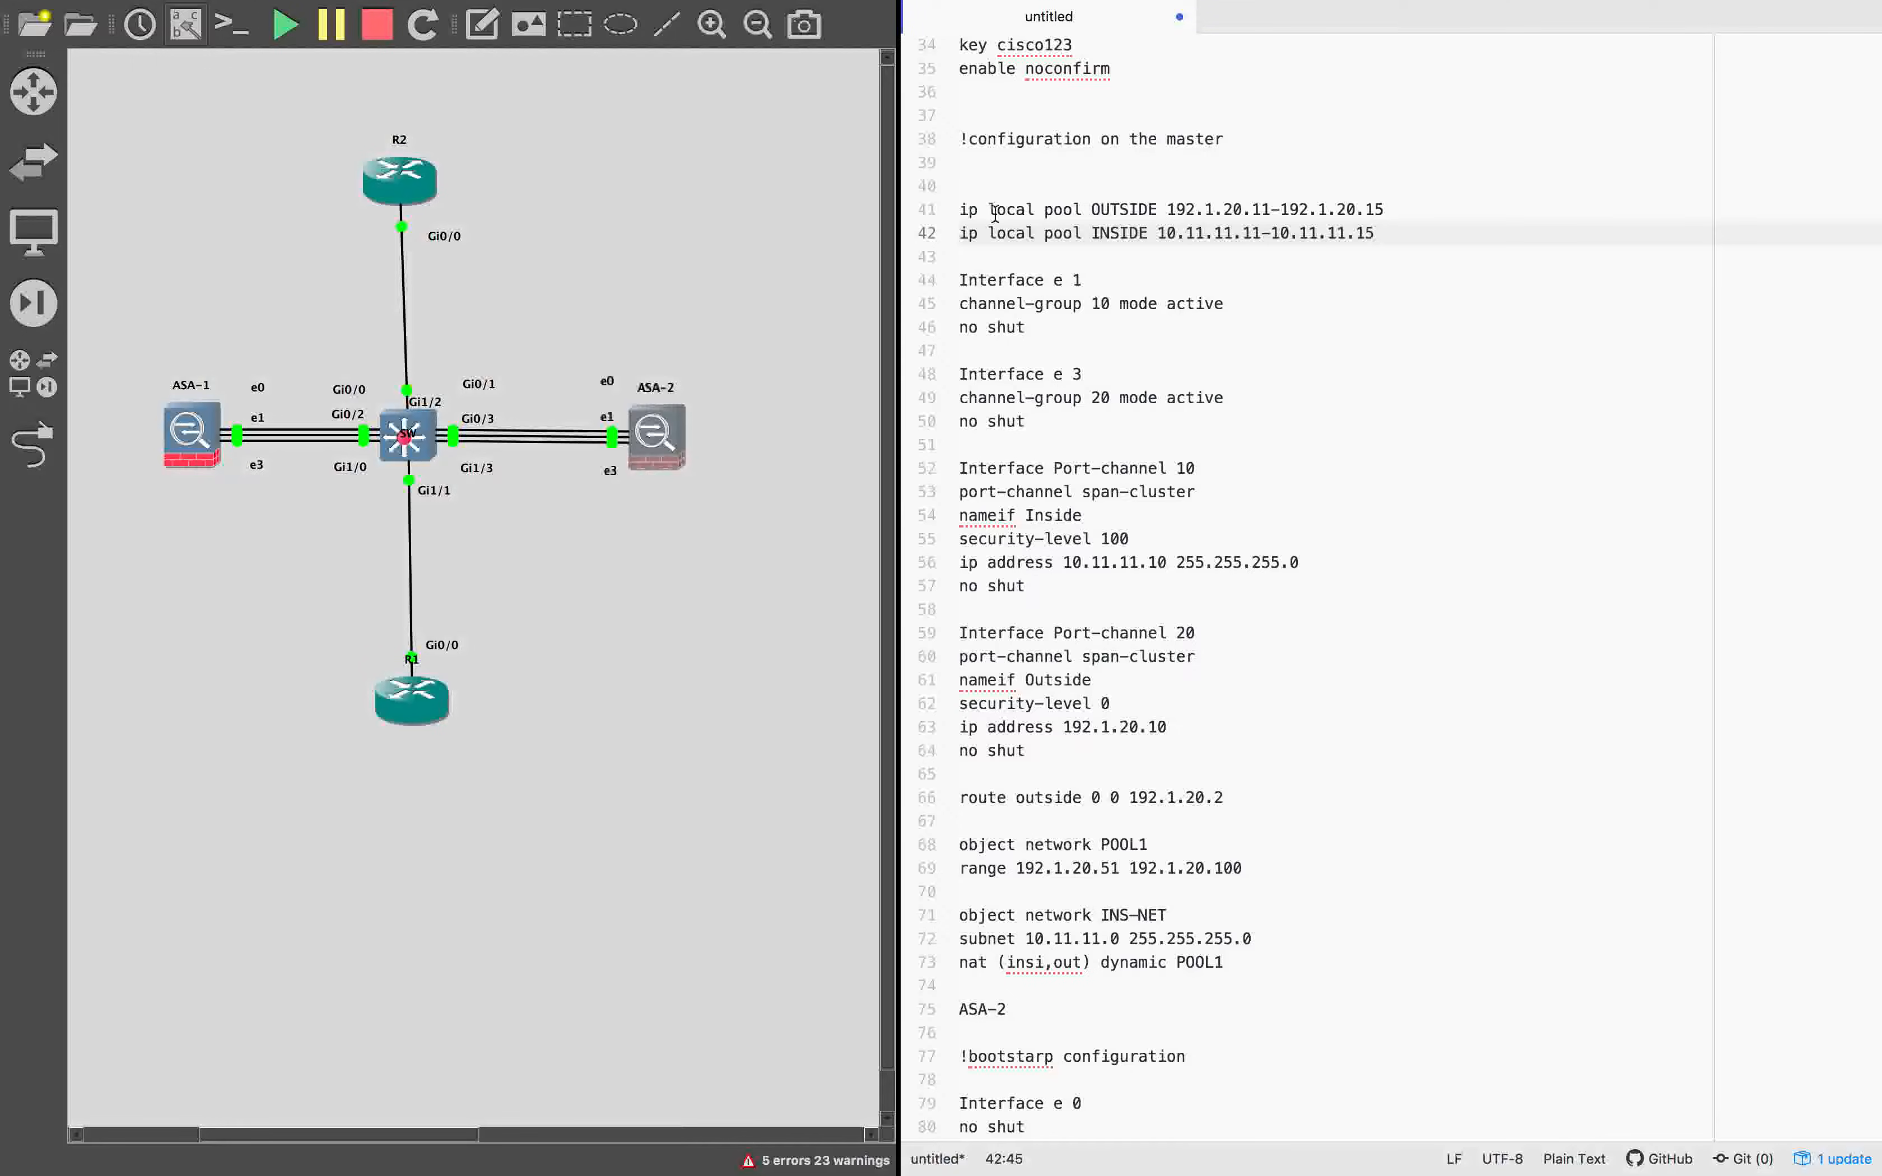
Examine the OUTSIDE pool's name and the address ranges of both local pools.
double_click(1104, 210)
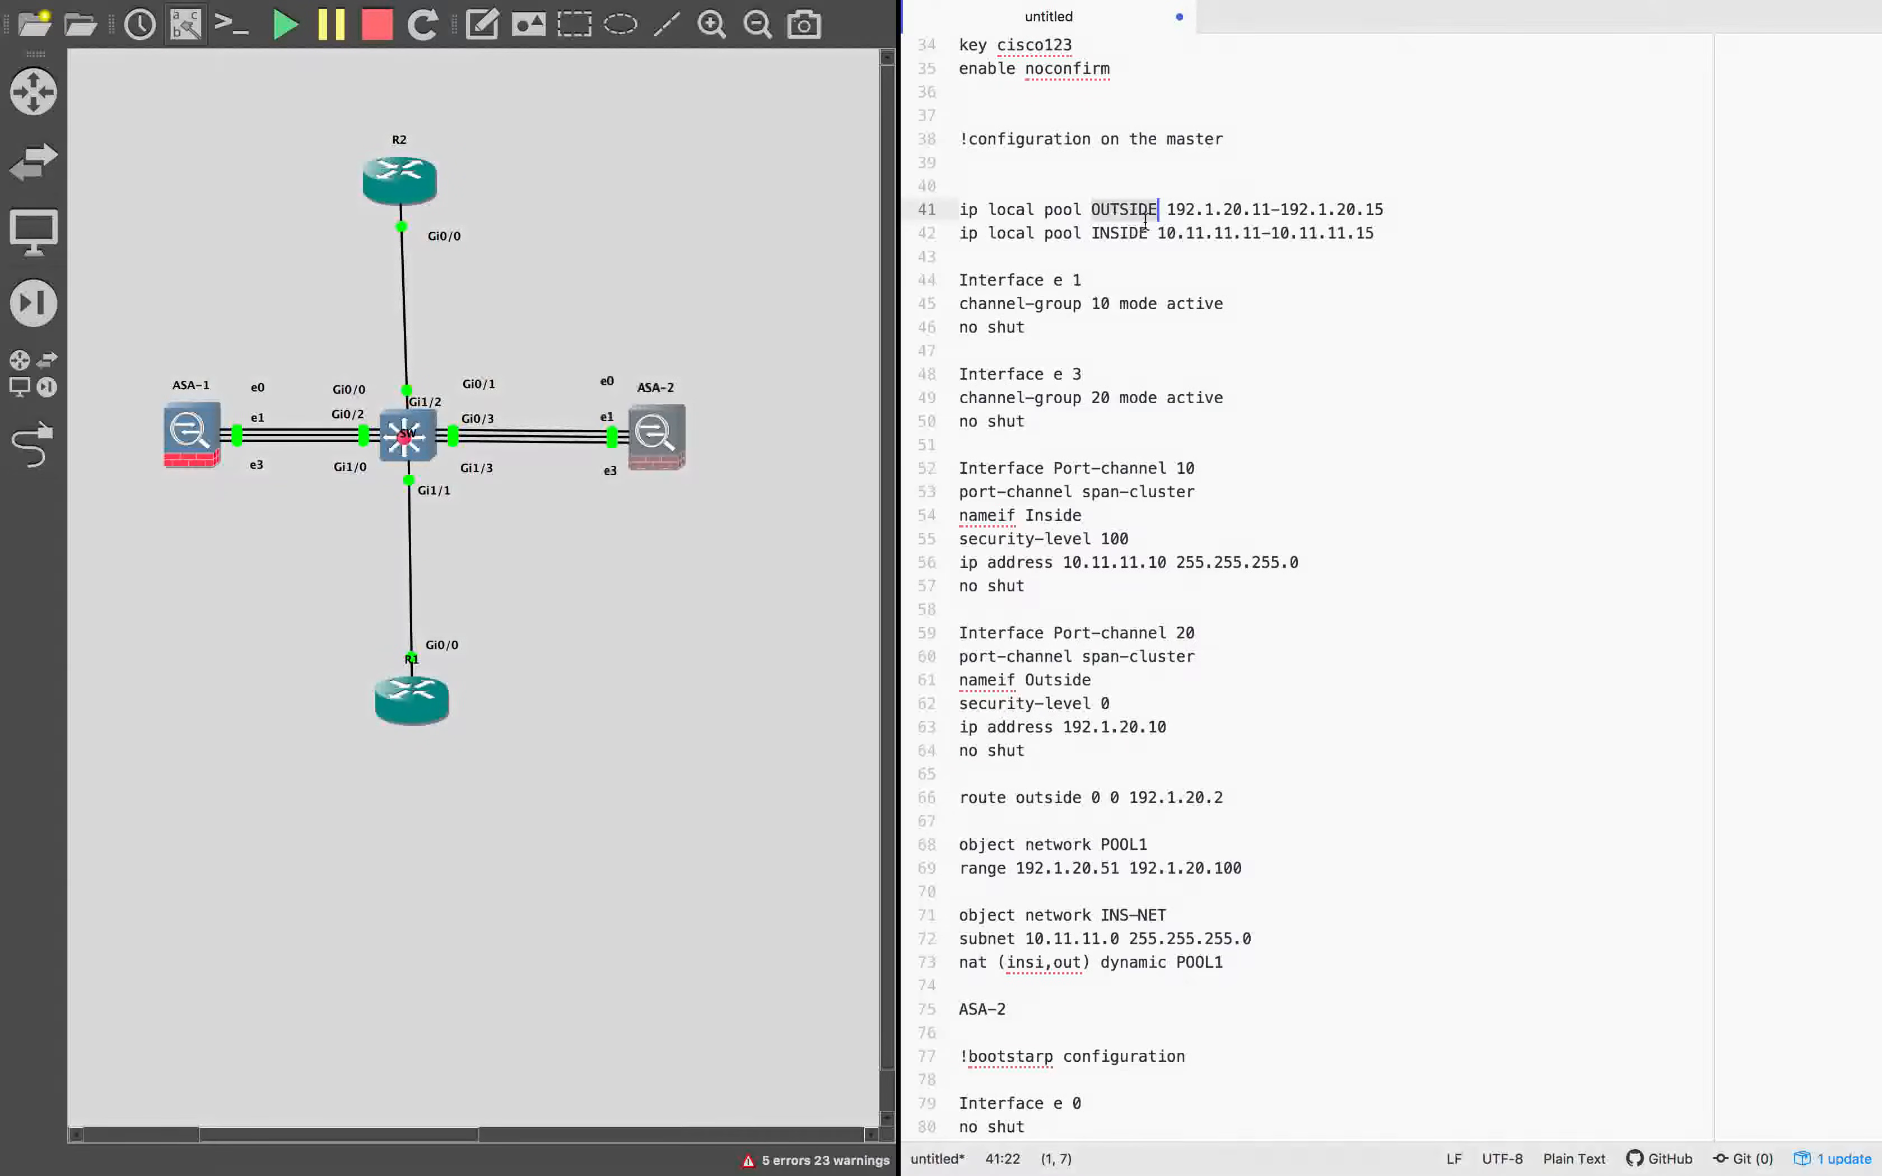
drag(1167, 214, 1399, 214)
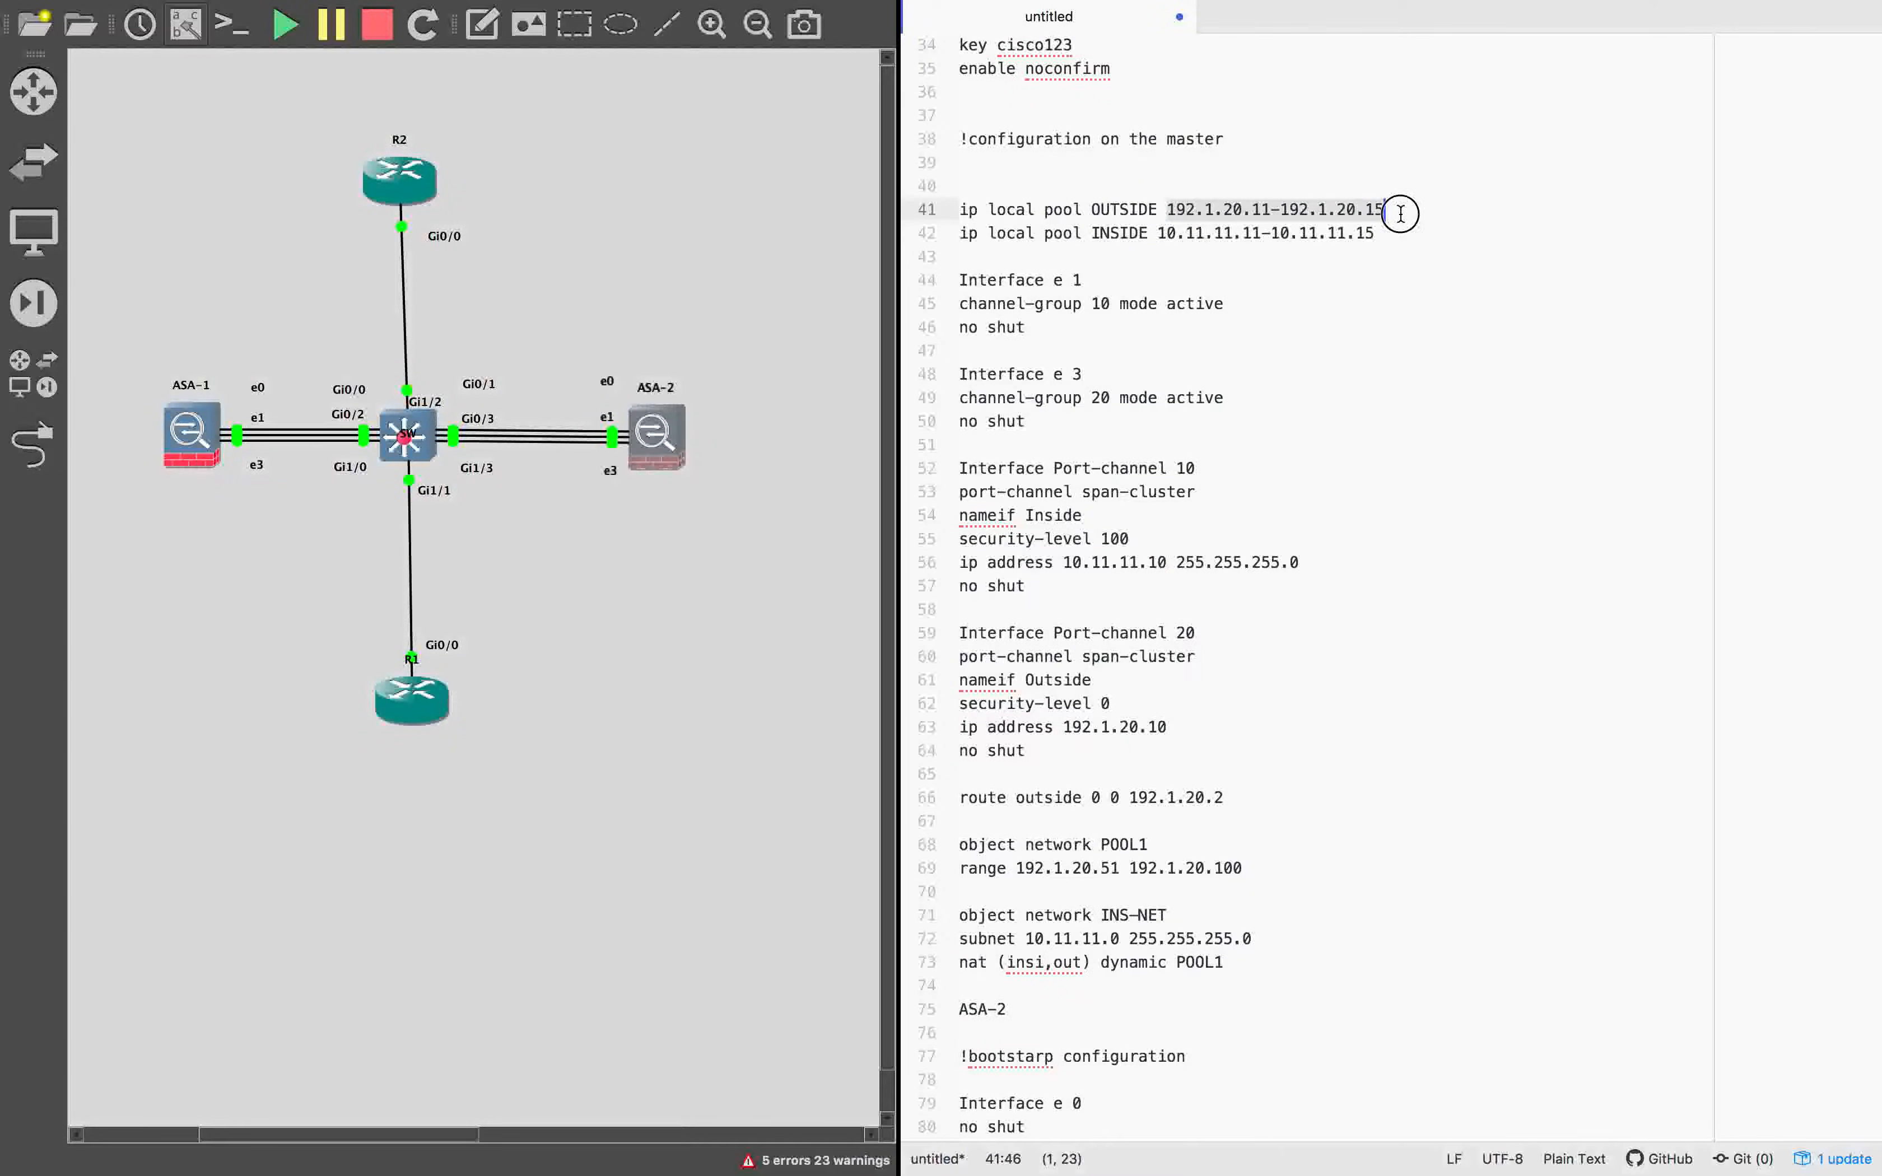
click(1399, 214)
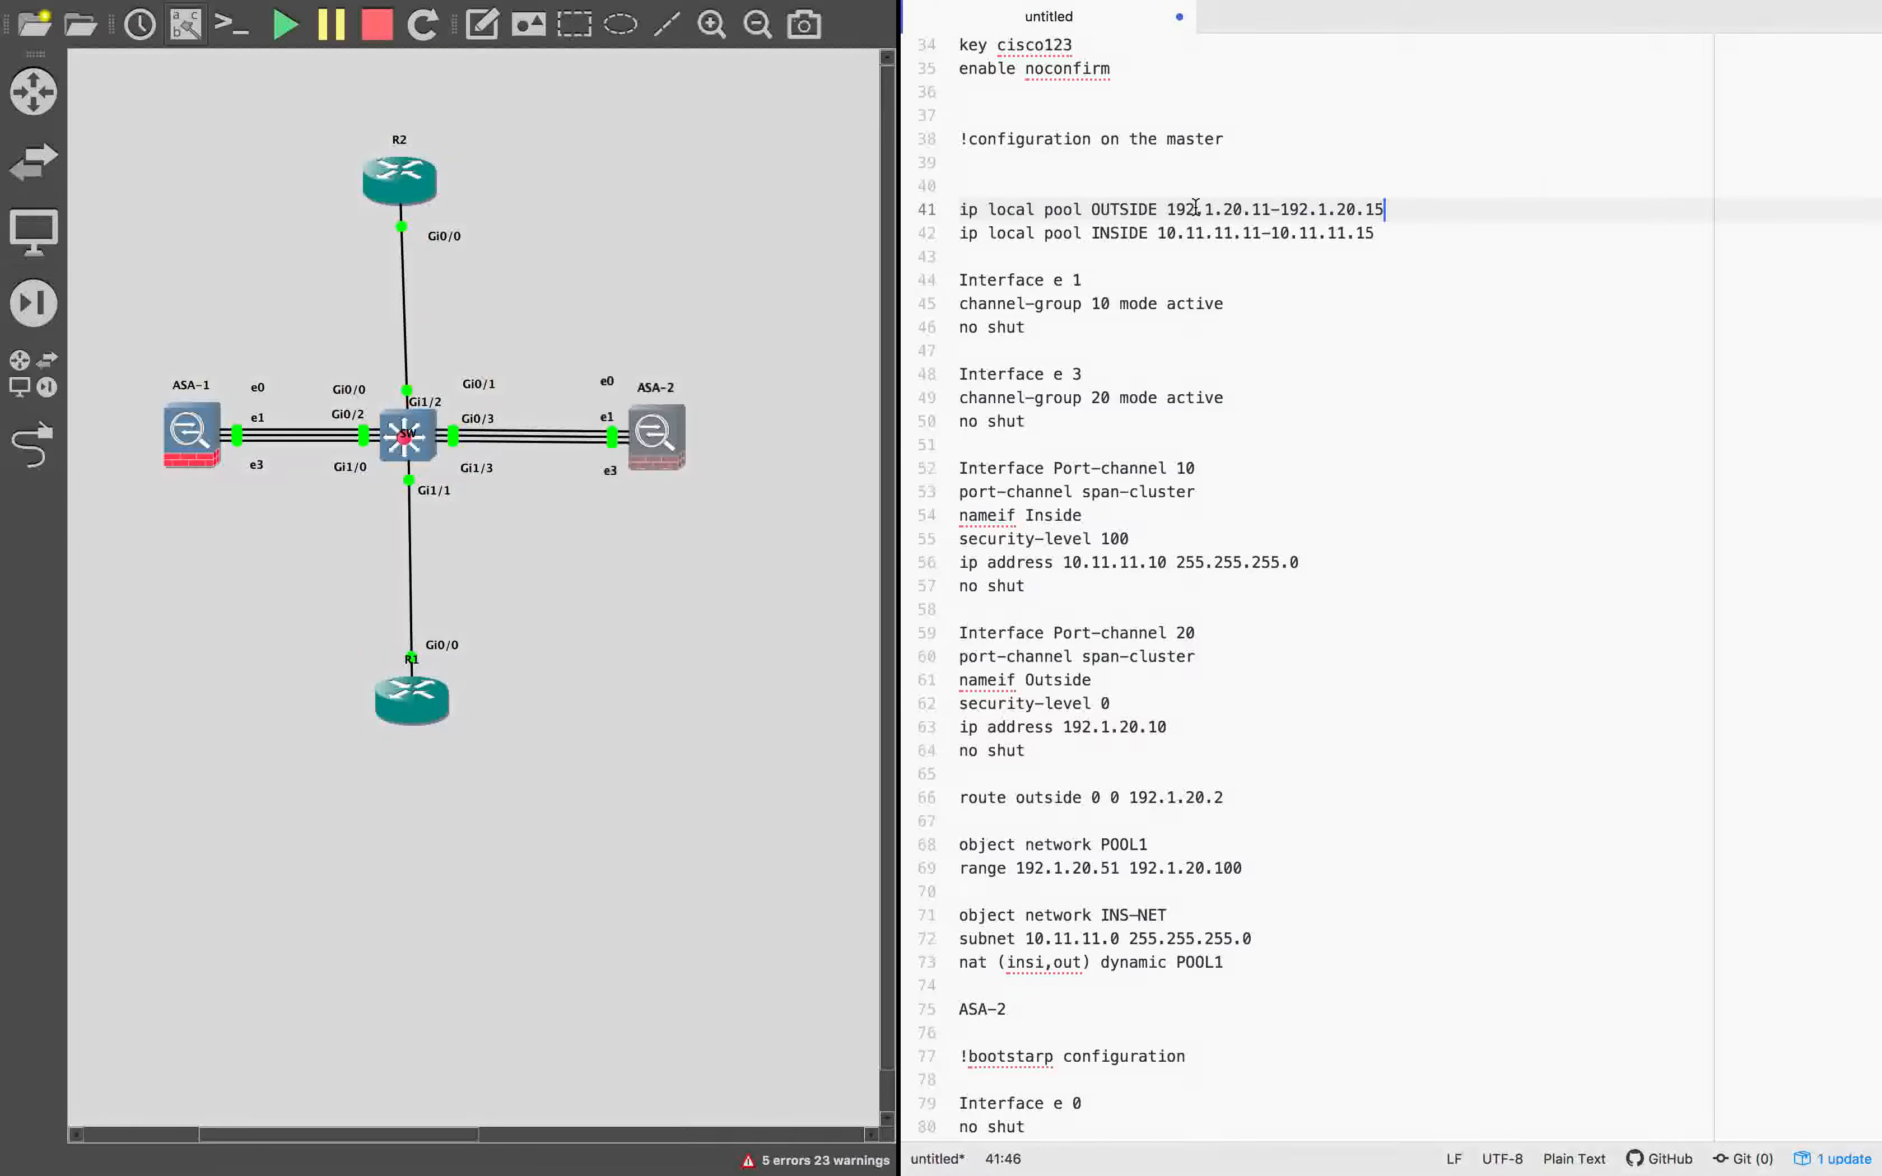
drag(1167, 208, 1449, 209)
click(1453, 208)
click(1160, 233)
drag(1159, 232, 1415, 235)
click(1421, 241)
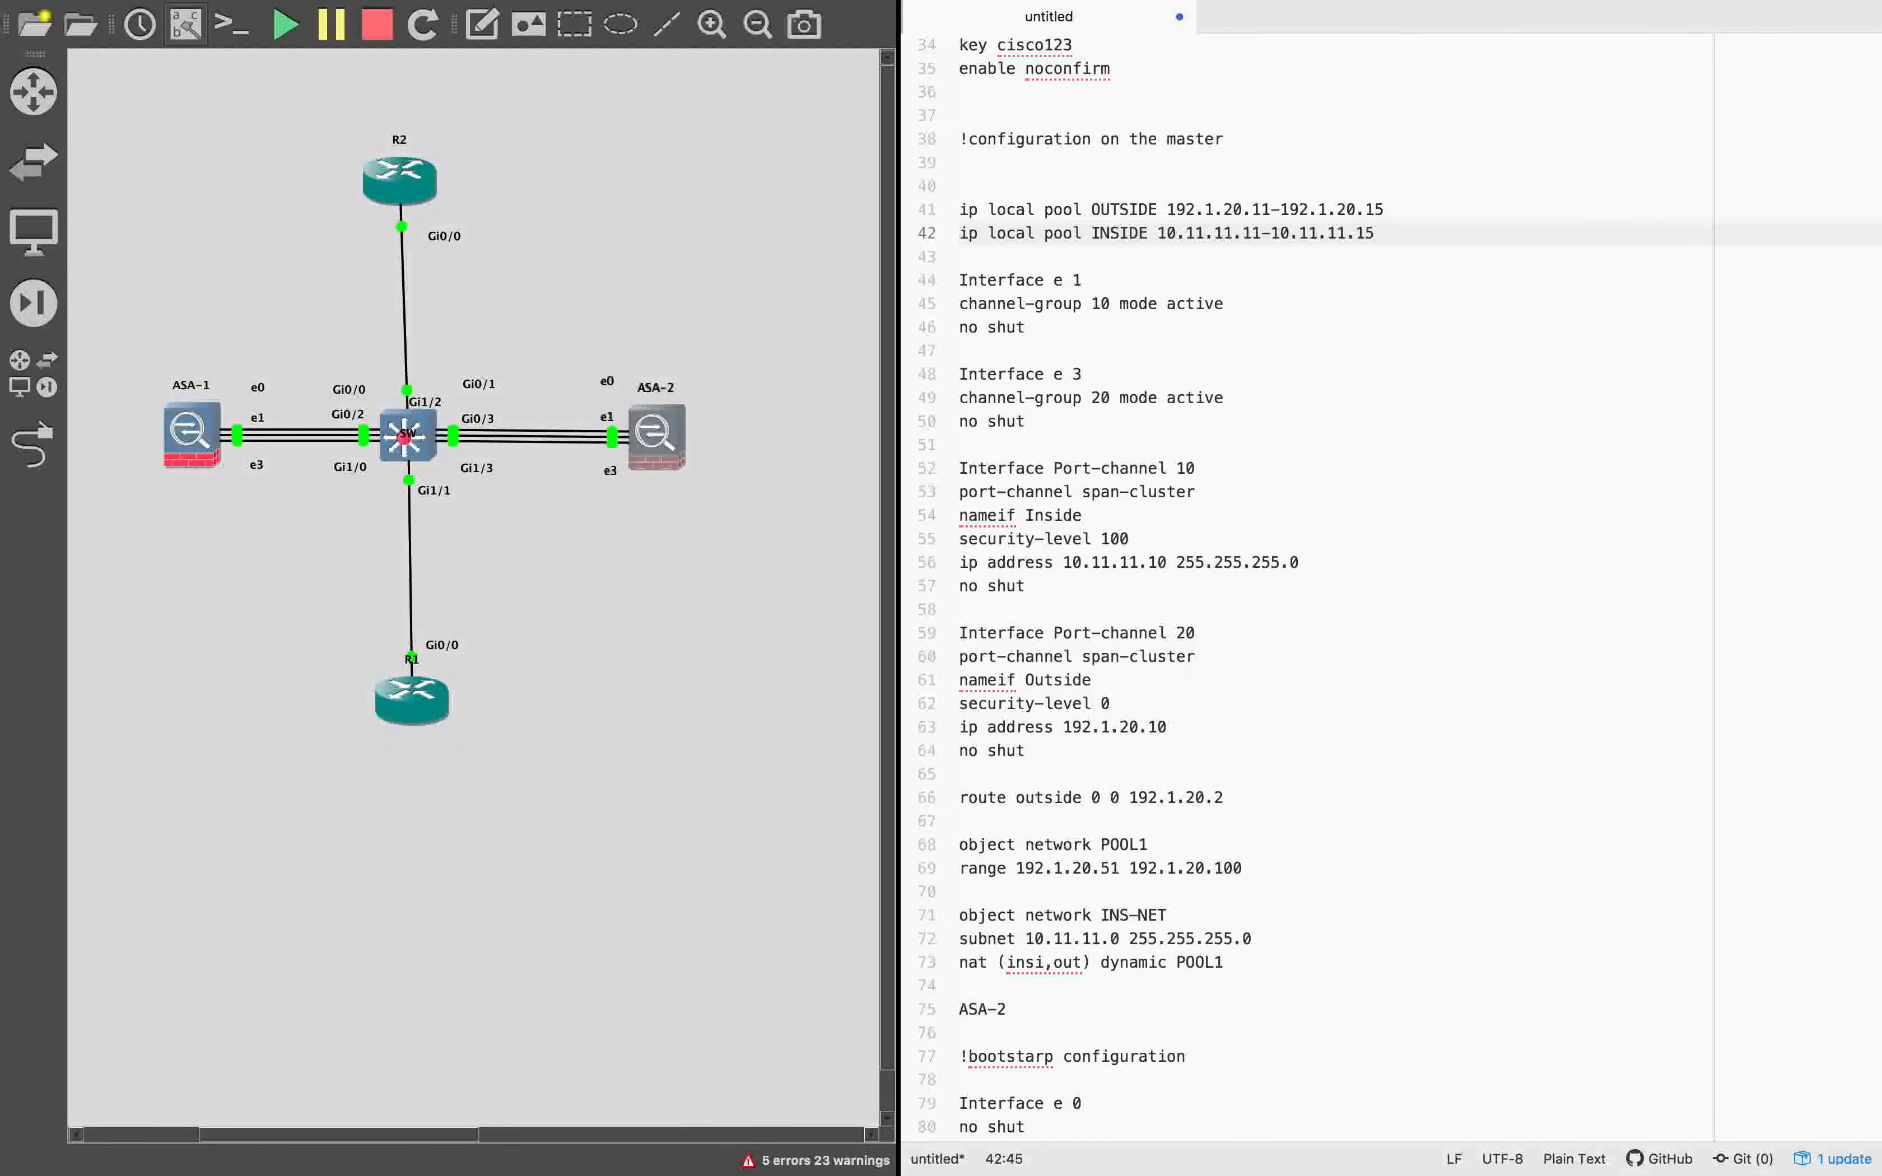
Remove the channel-group 10 line from the Interface e 1 block of the master configuration.
click(1097, 278)
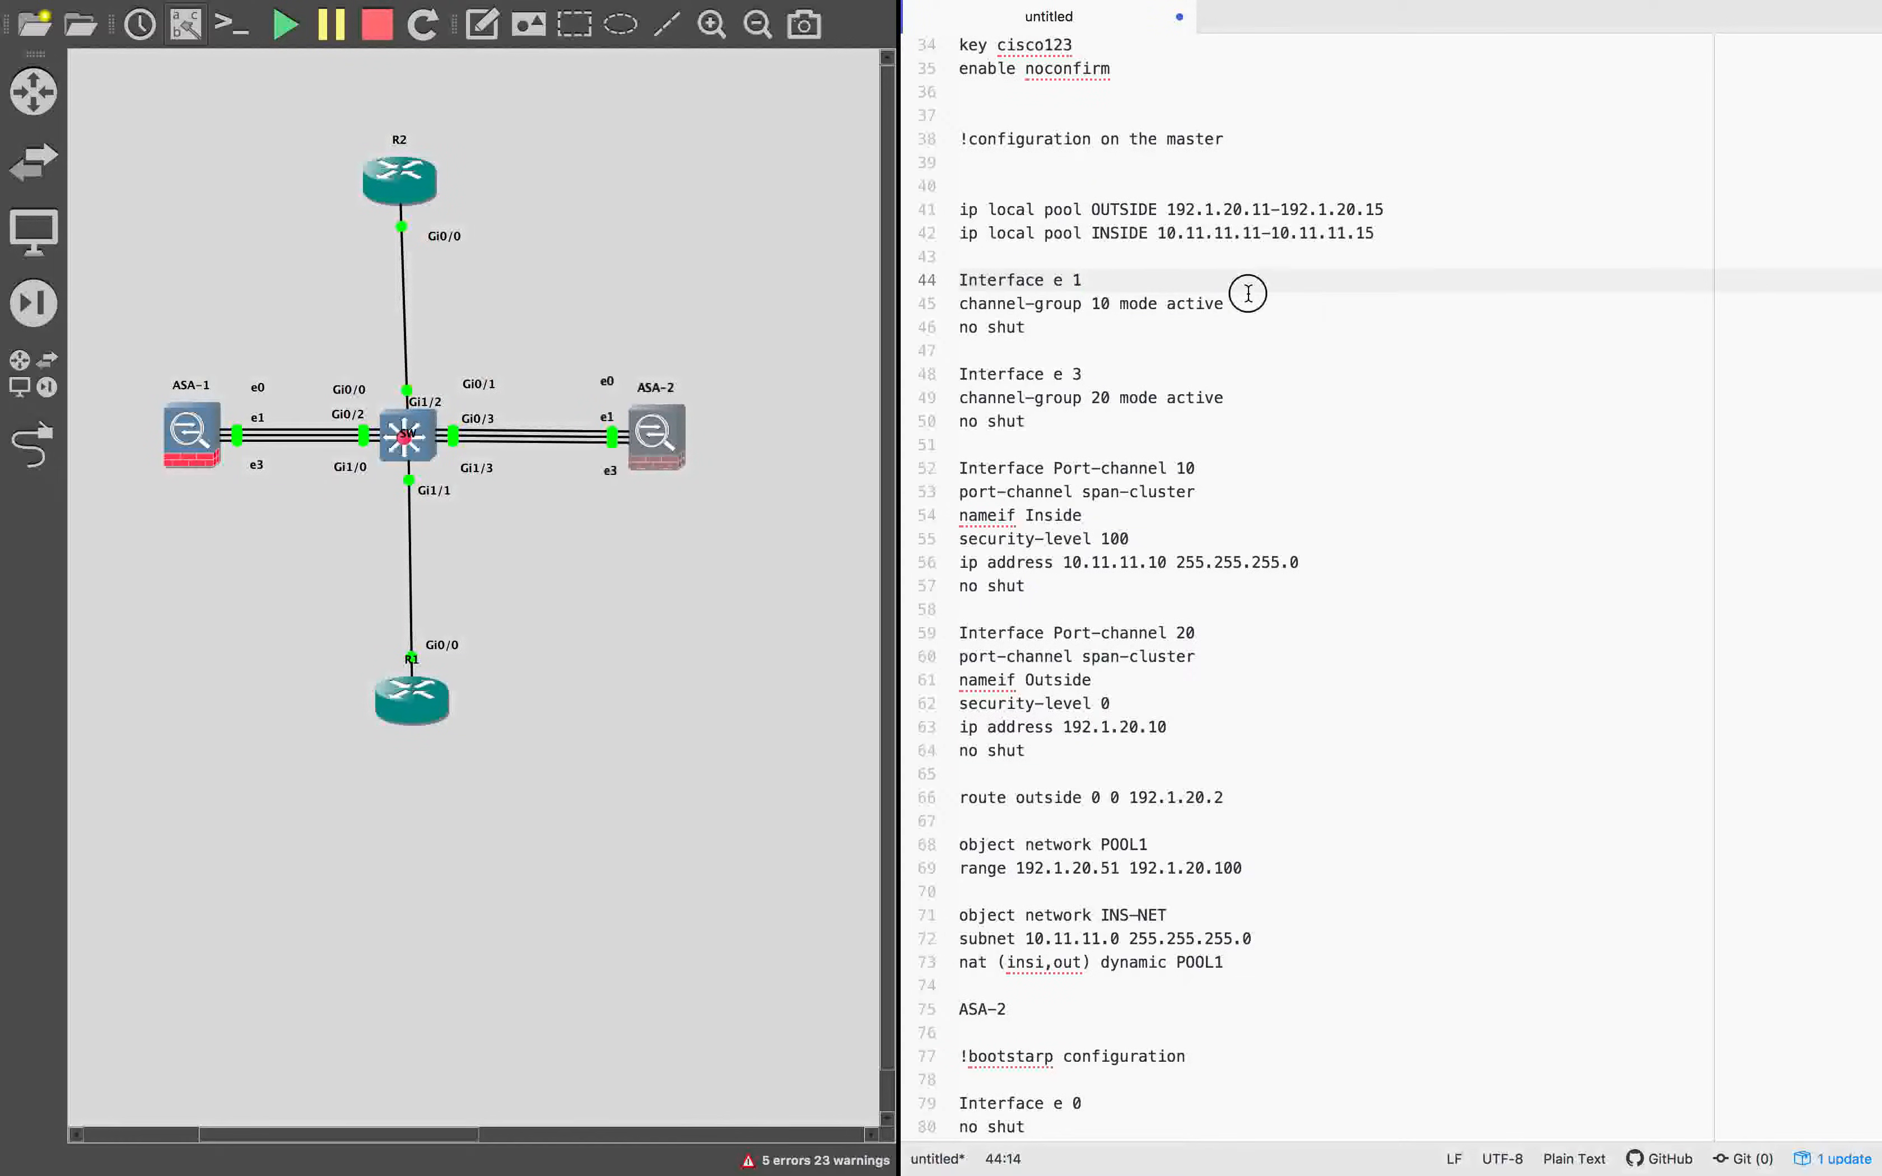
click(931, 308)
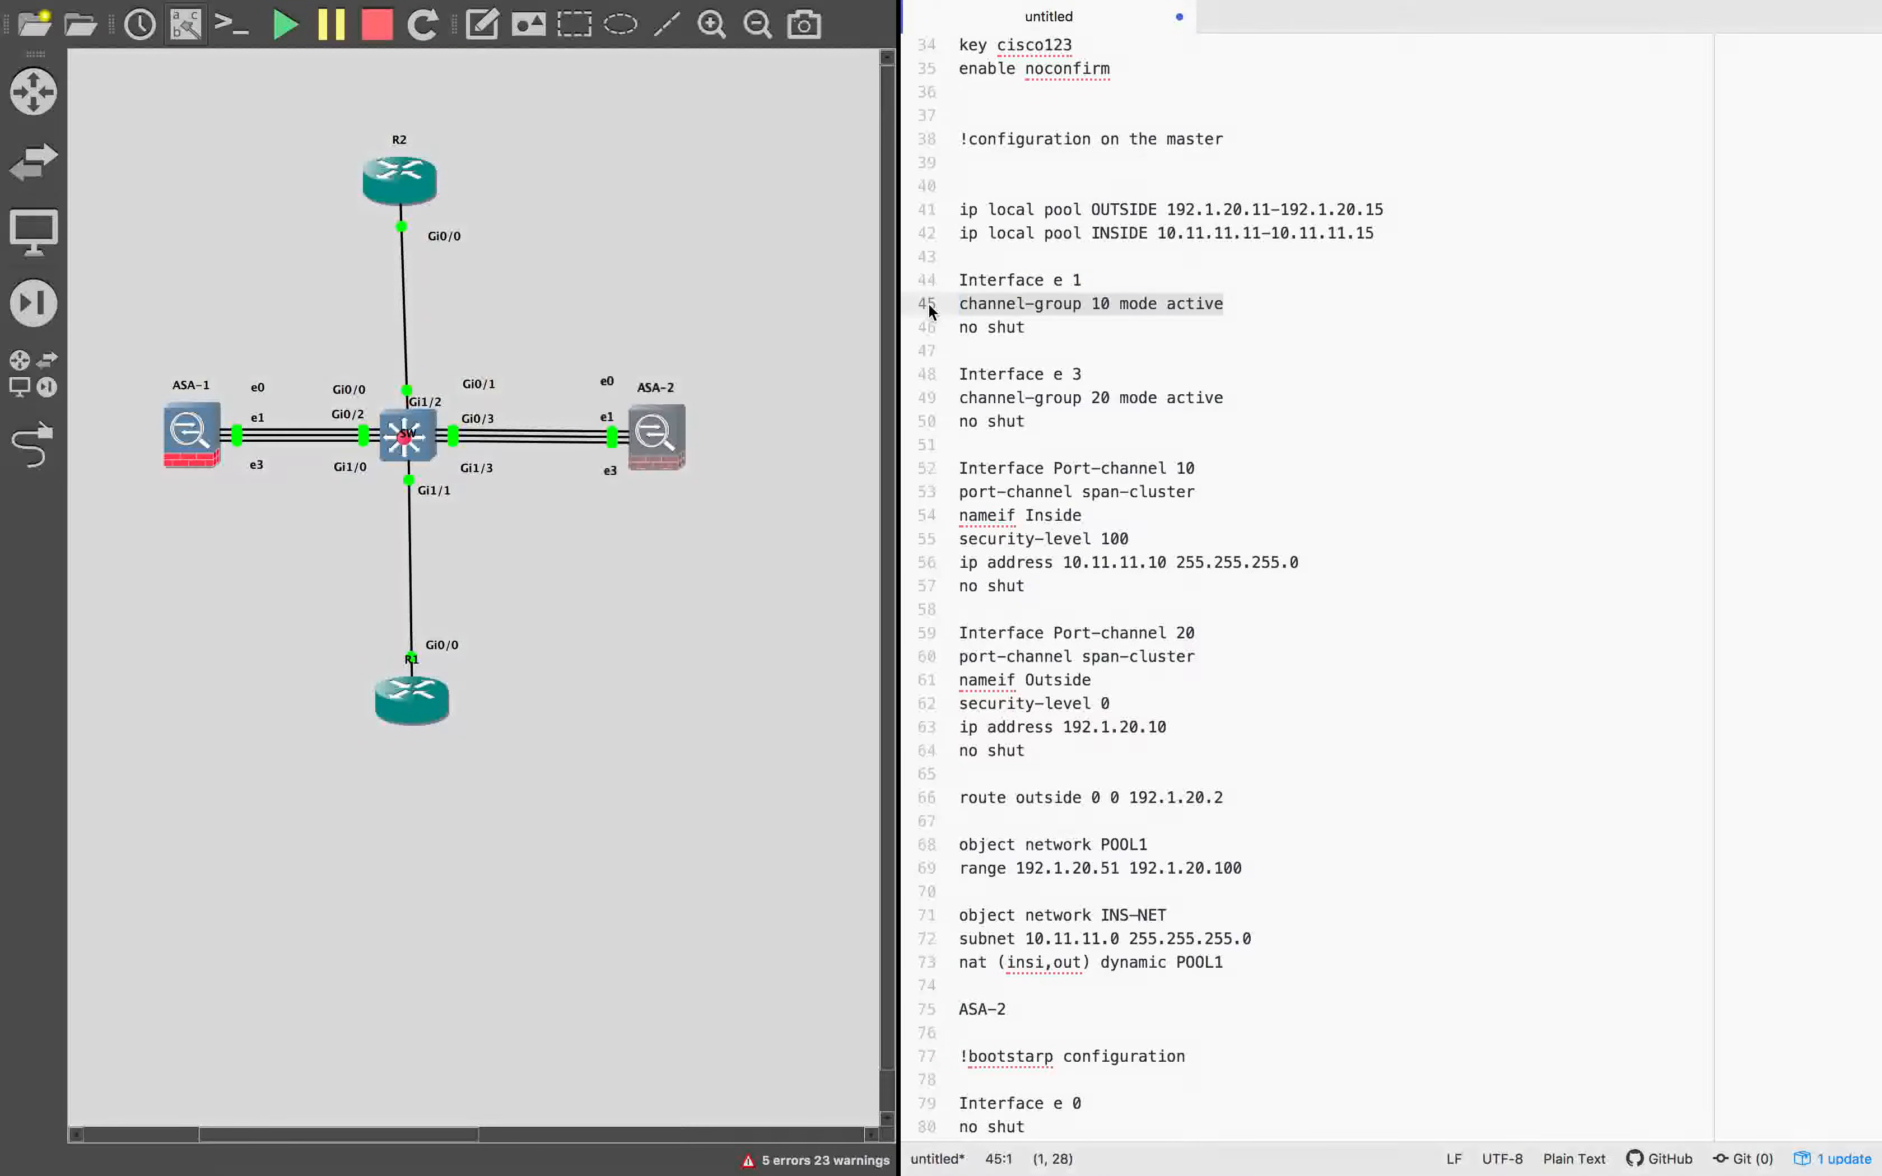
key(super+x)
Delete the Port-channel 10 and Port-channel 20 interface blocks from the master configuration.
drag(1051, 585, 931, 449)
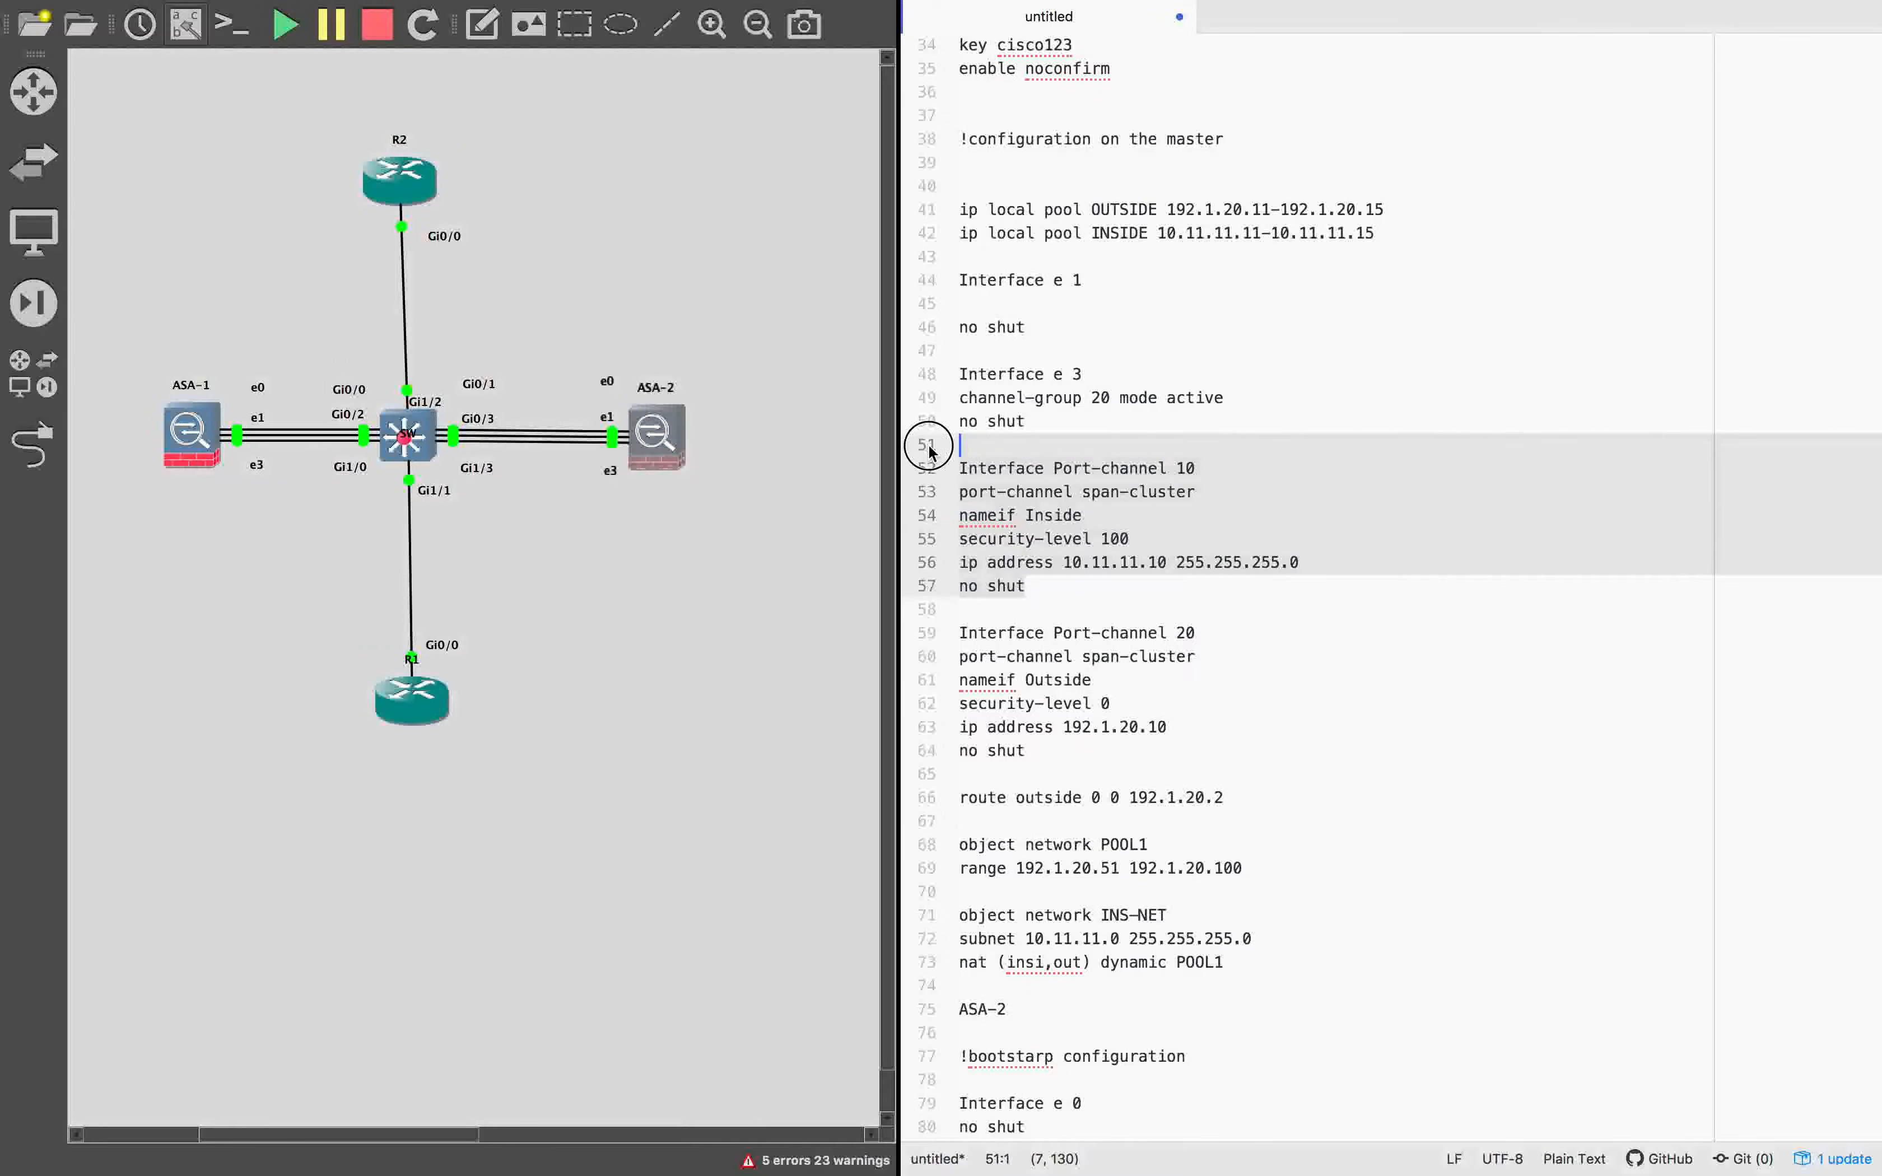
click(1062, 560)
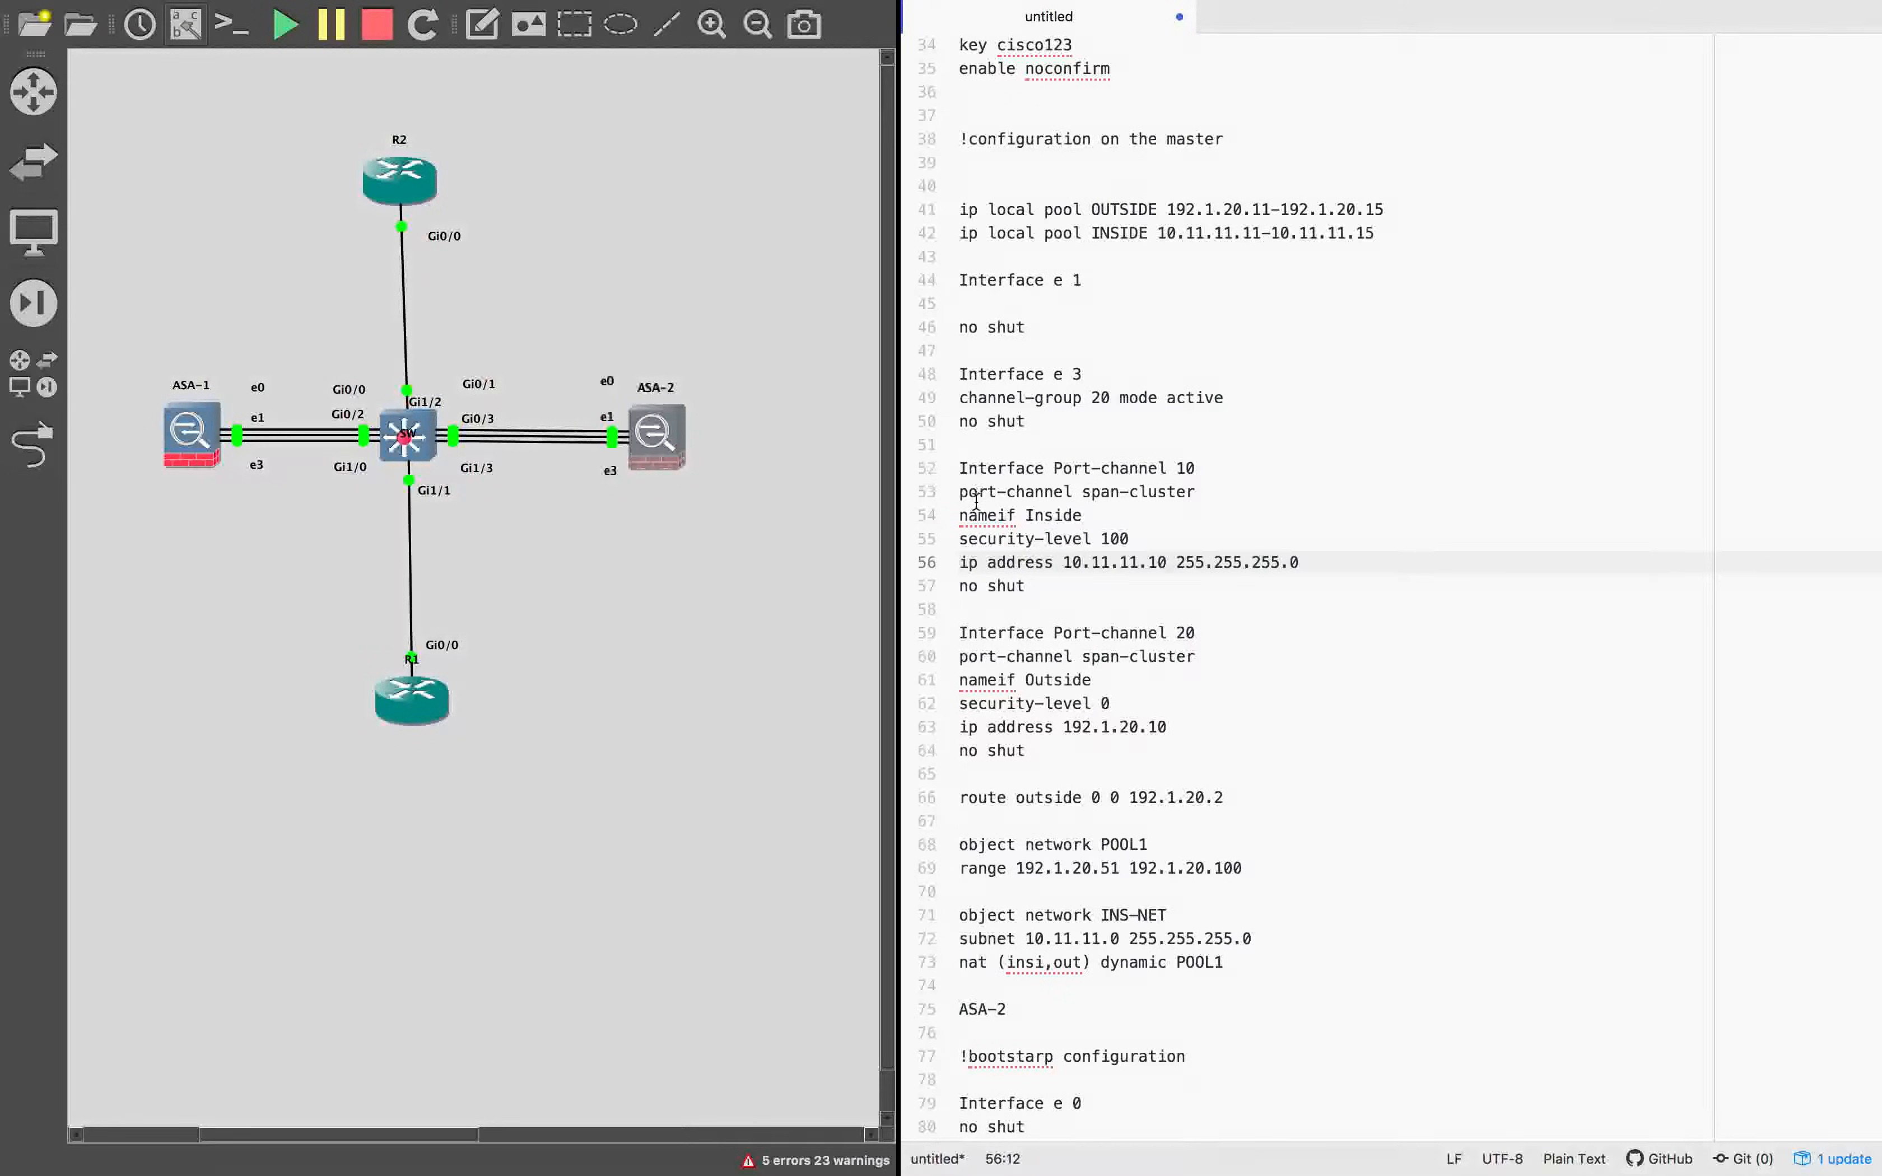
drag(1195, 493, 950, 471)
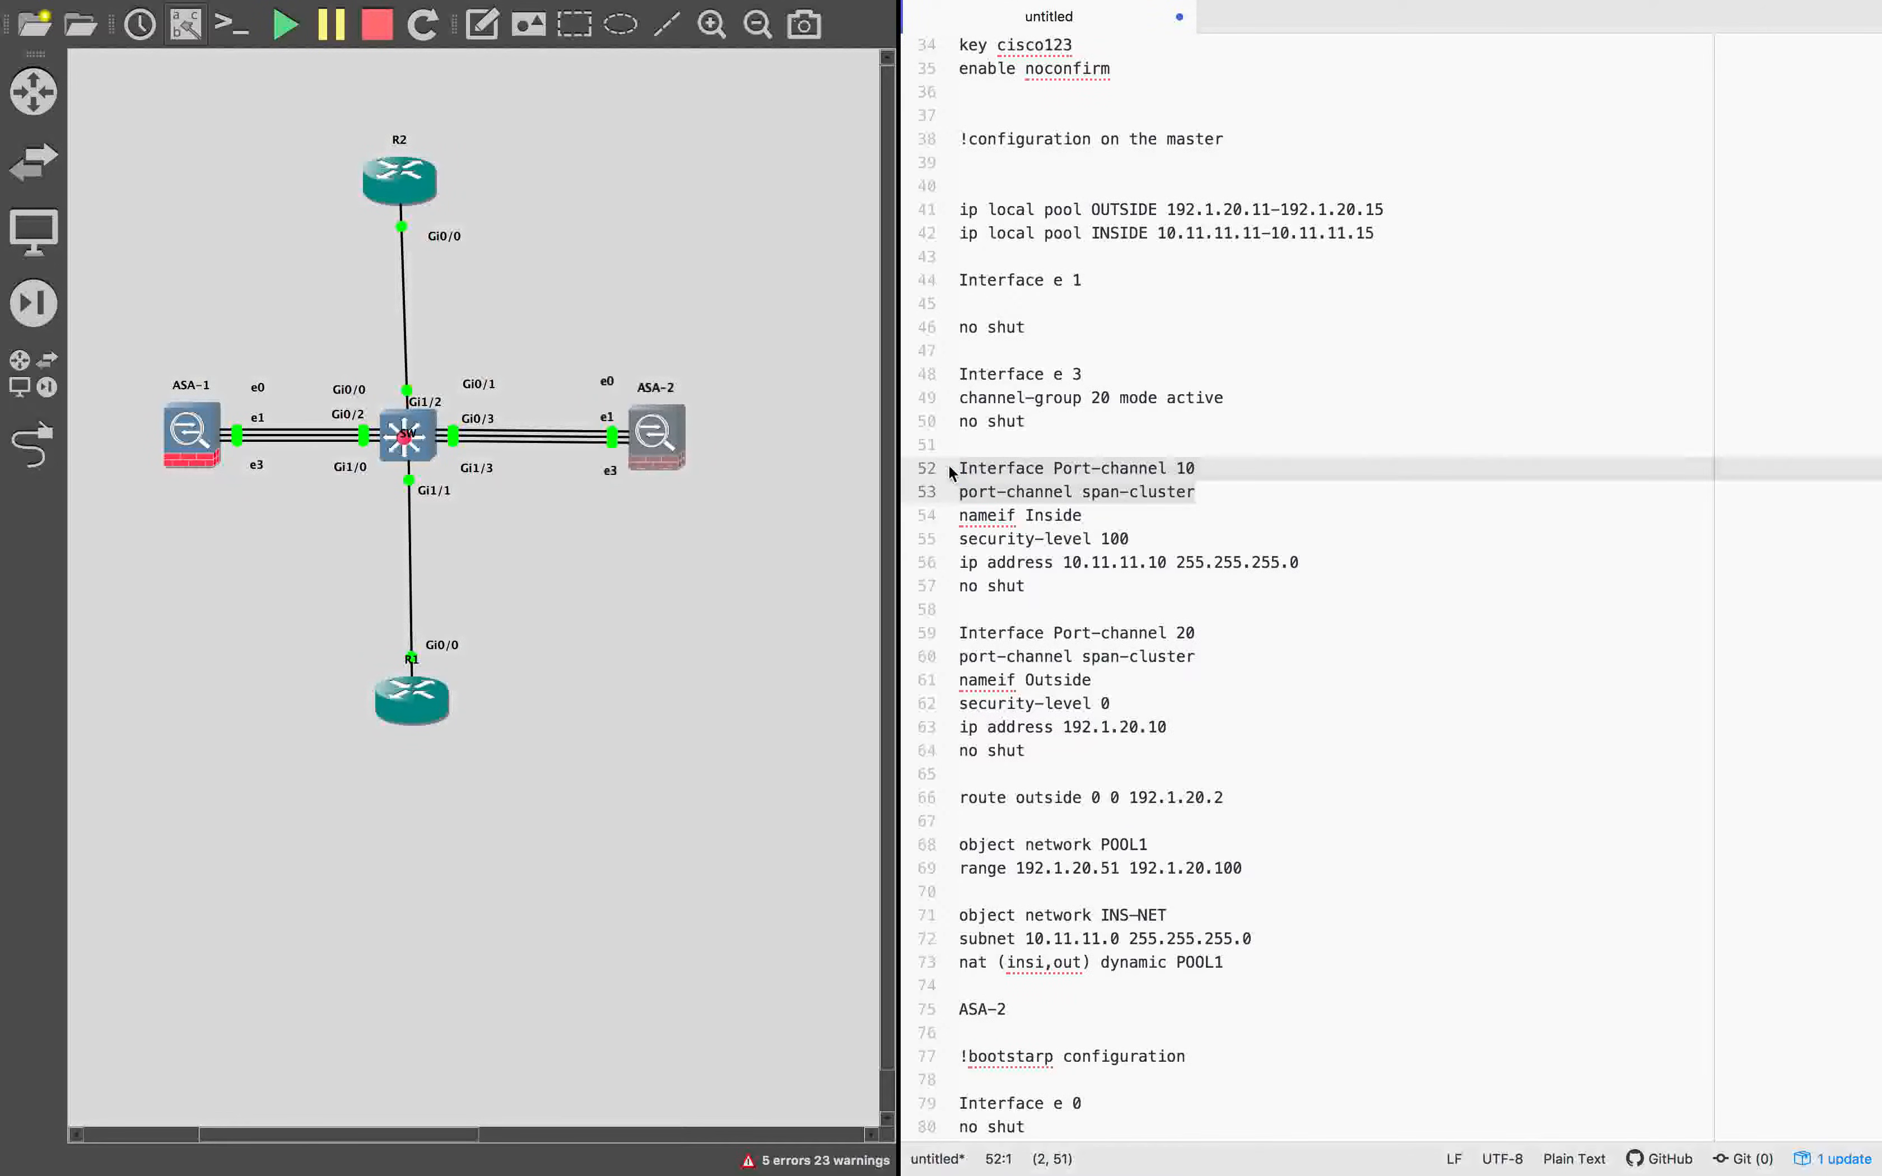
key(super+x)
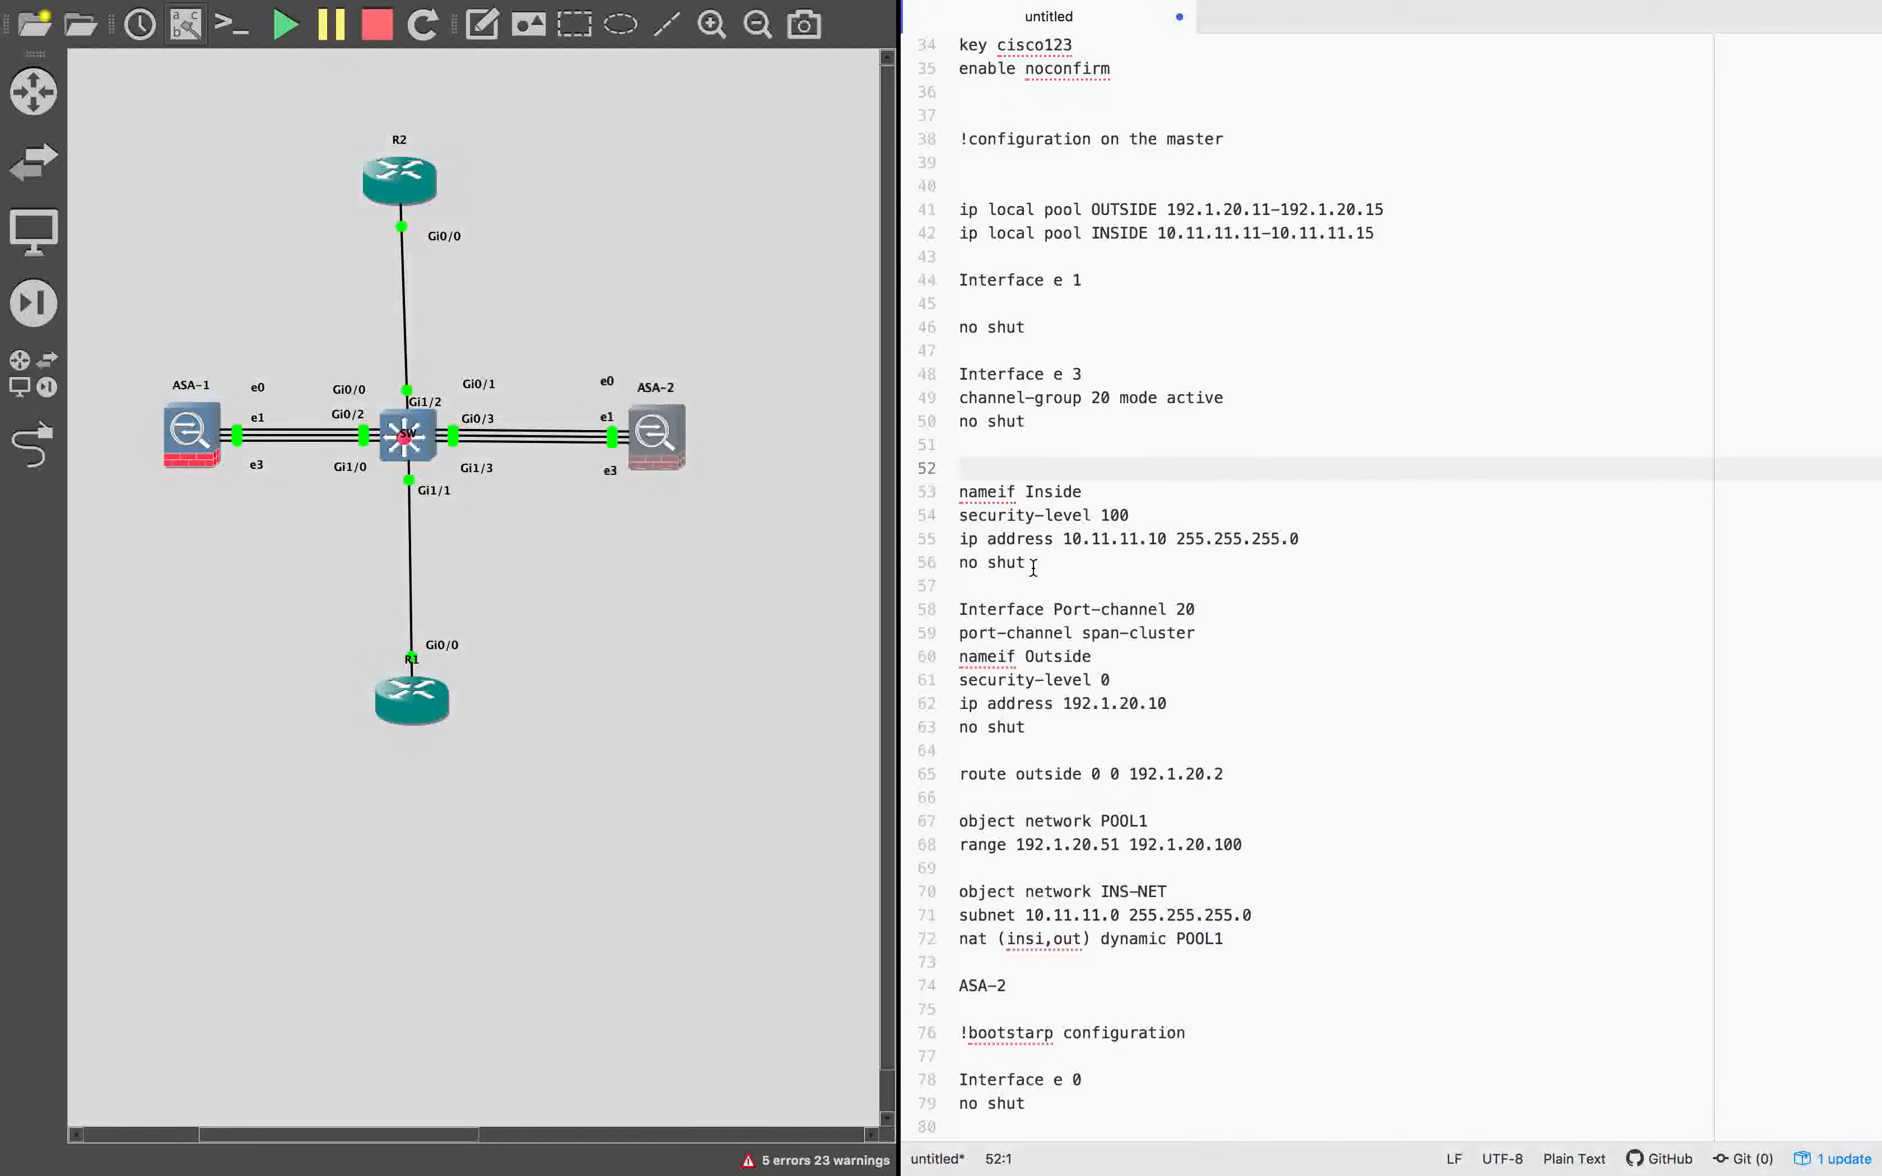
drag(961, 492, 1097, 731)
key(BackSpace)
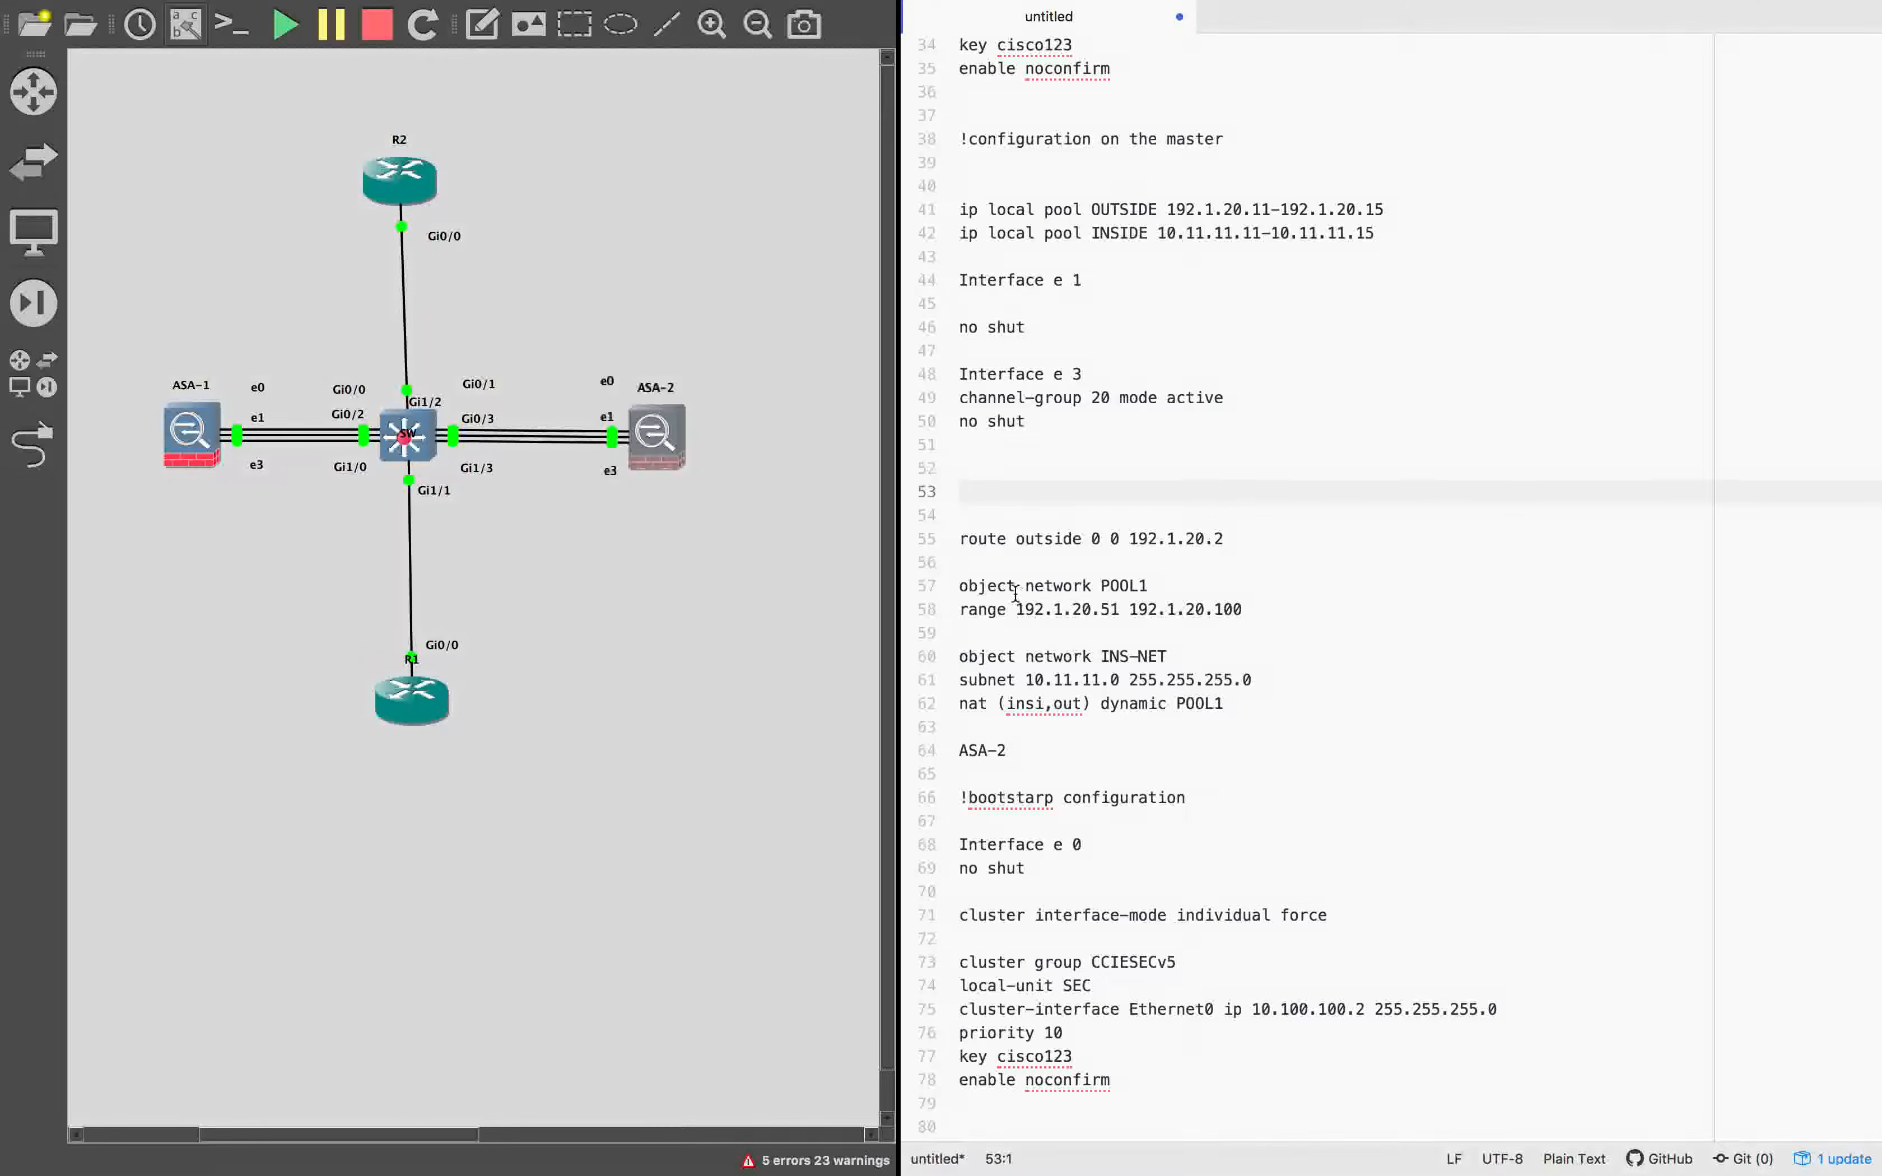
Remove the channel-group 20 line from the Interface e 3 block of the master configuration.
click(1116, 726)
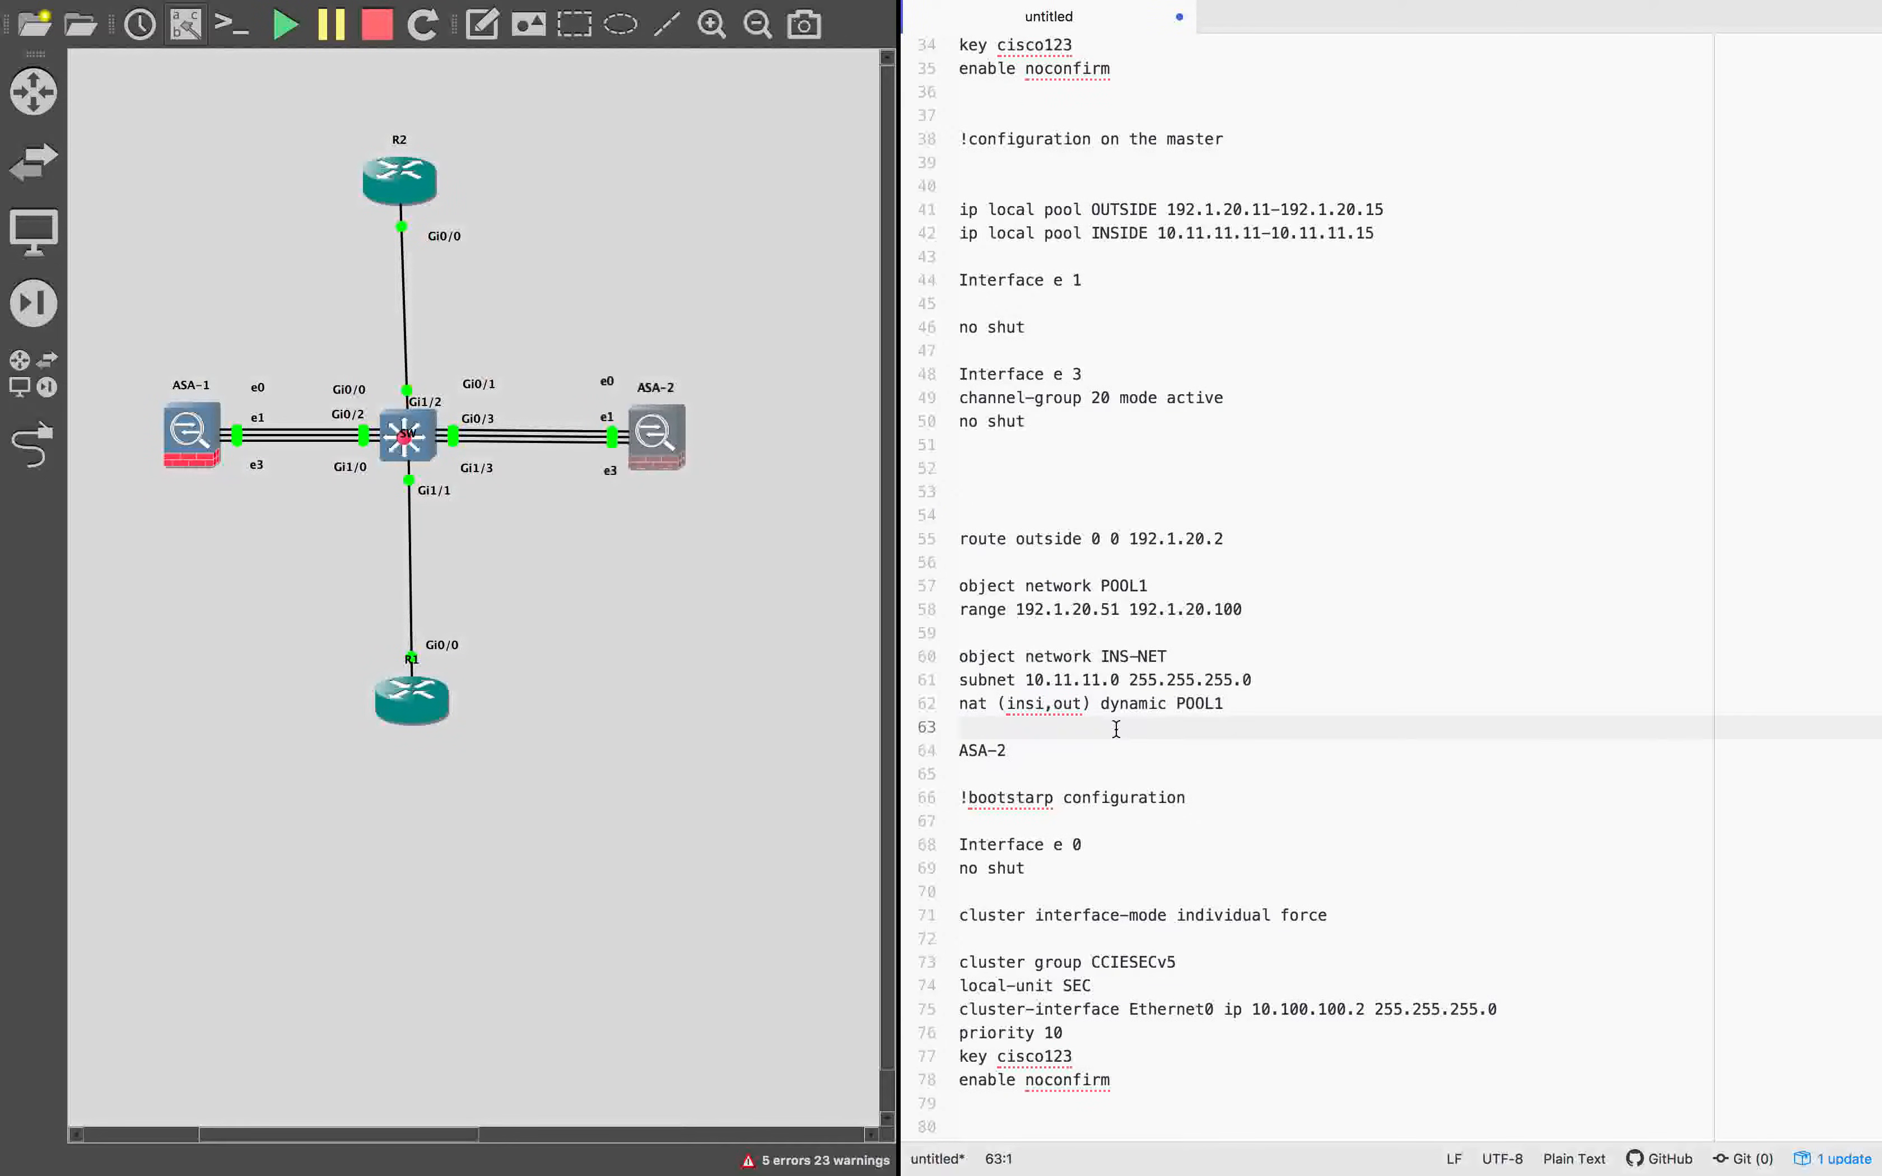
scroll(1083, 534, up, 1)
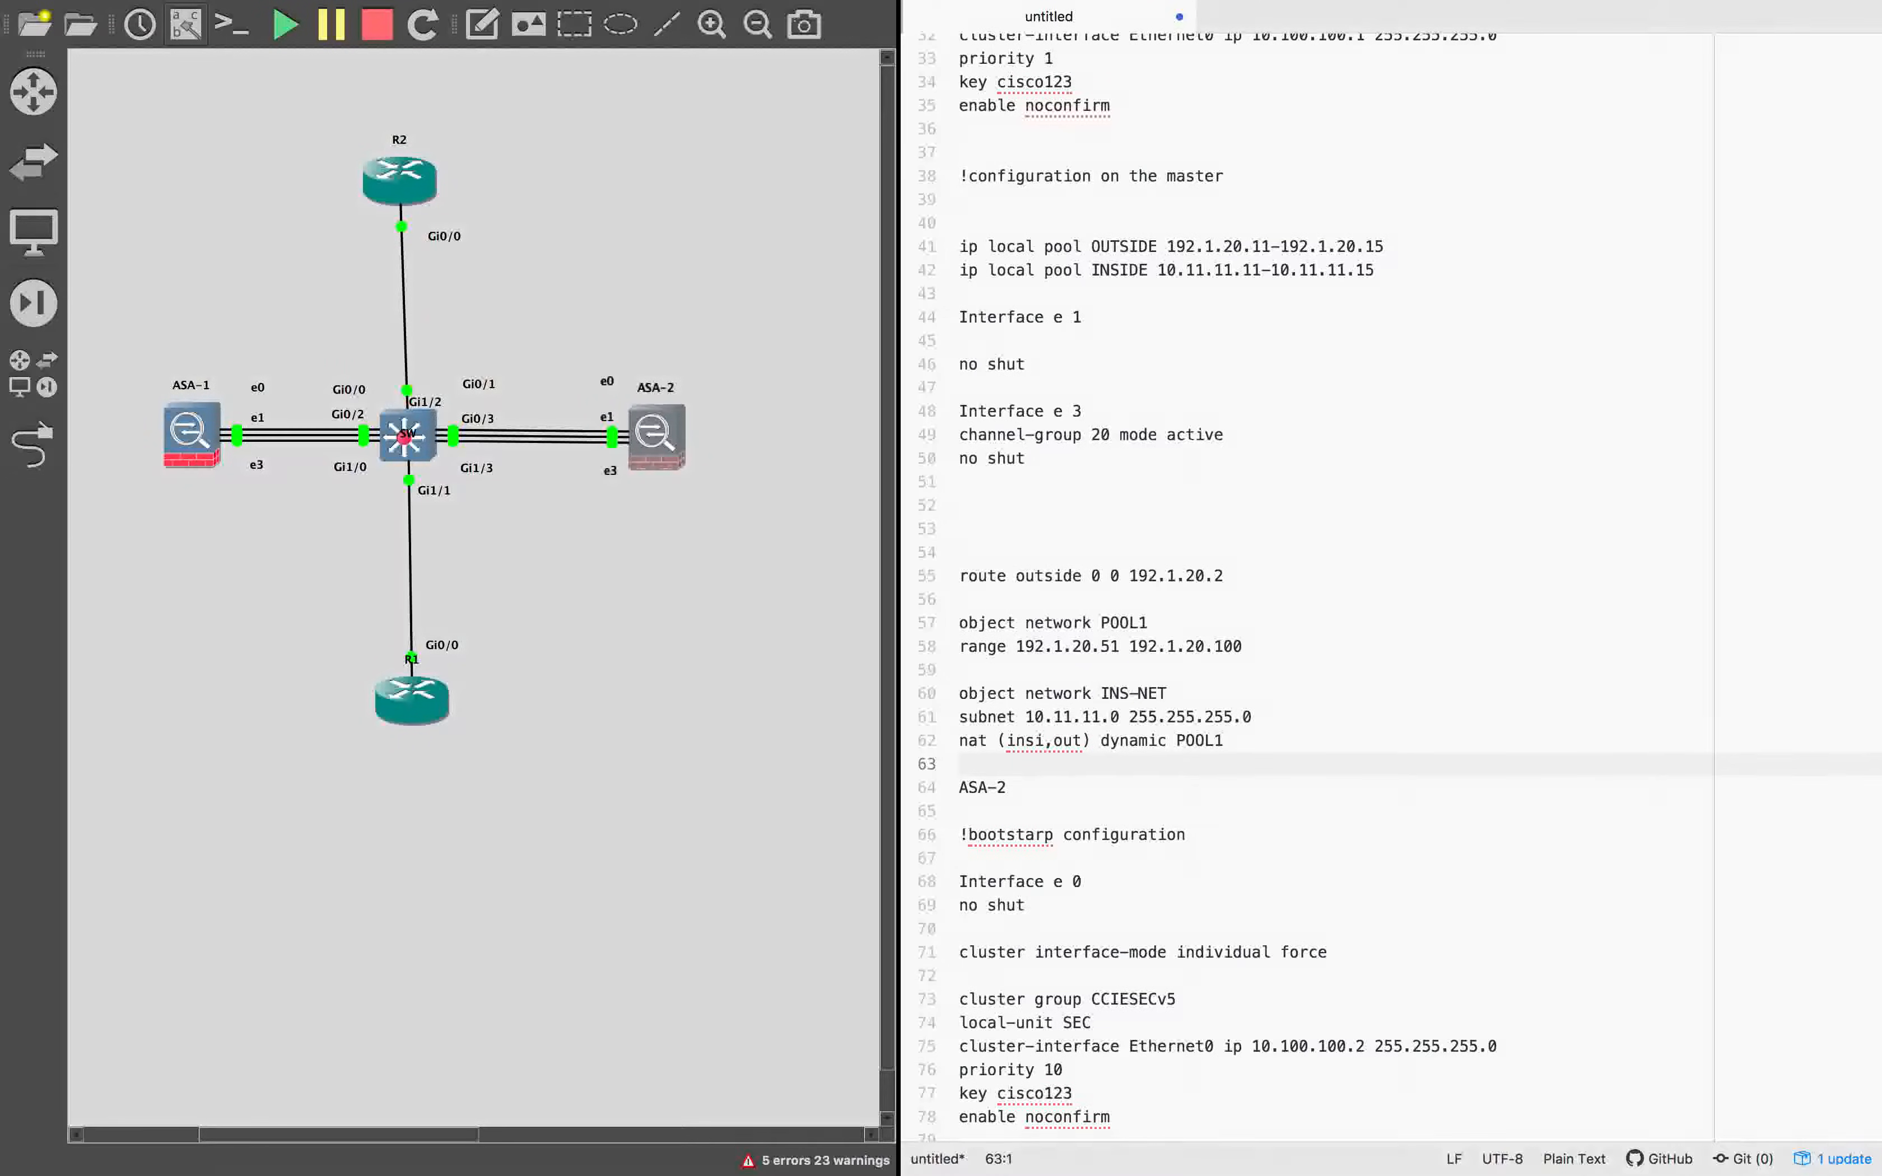
drag(1222, 434, 918, 432)
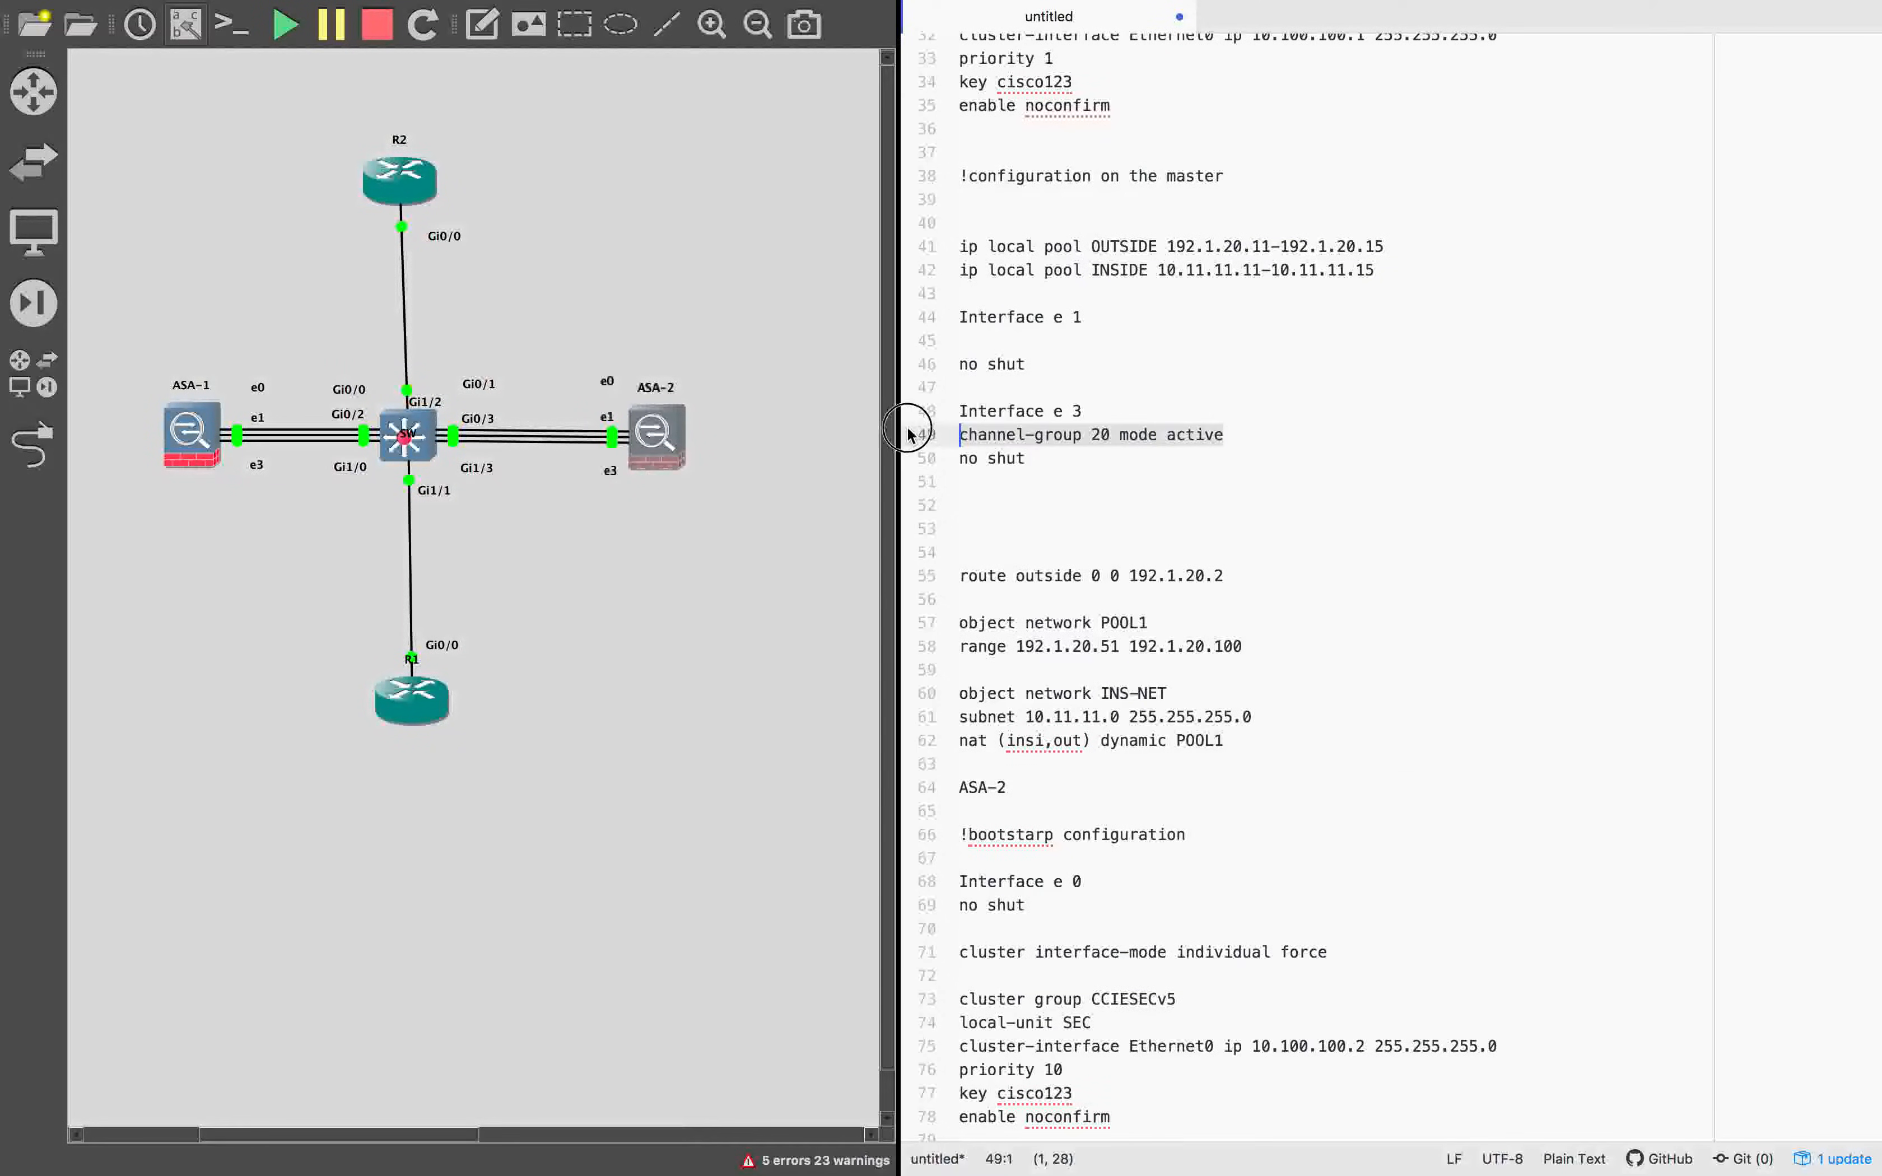
key(BackSpace)
Add nameif Inside, security-level 100 and ip address 10.11.11.10 255.255.255.0 cluster-pool INSIDE to the Interface e 1 block.
click(1035, 340)
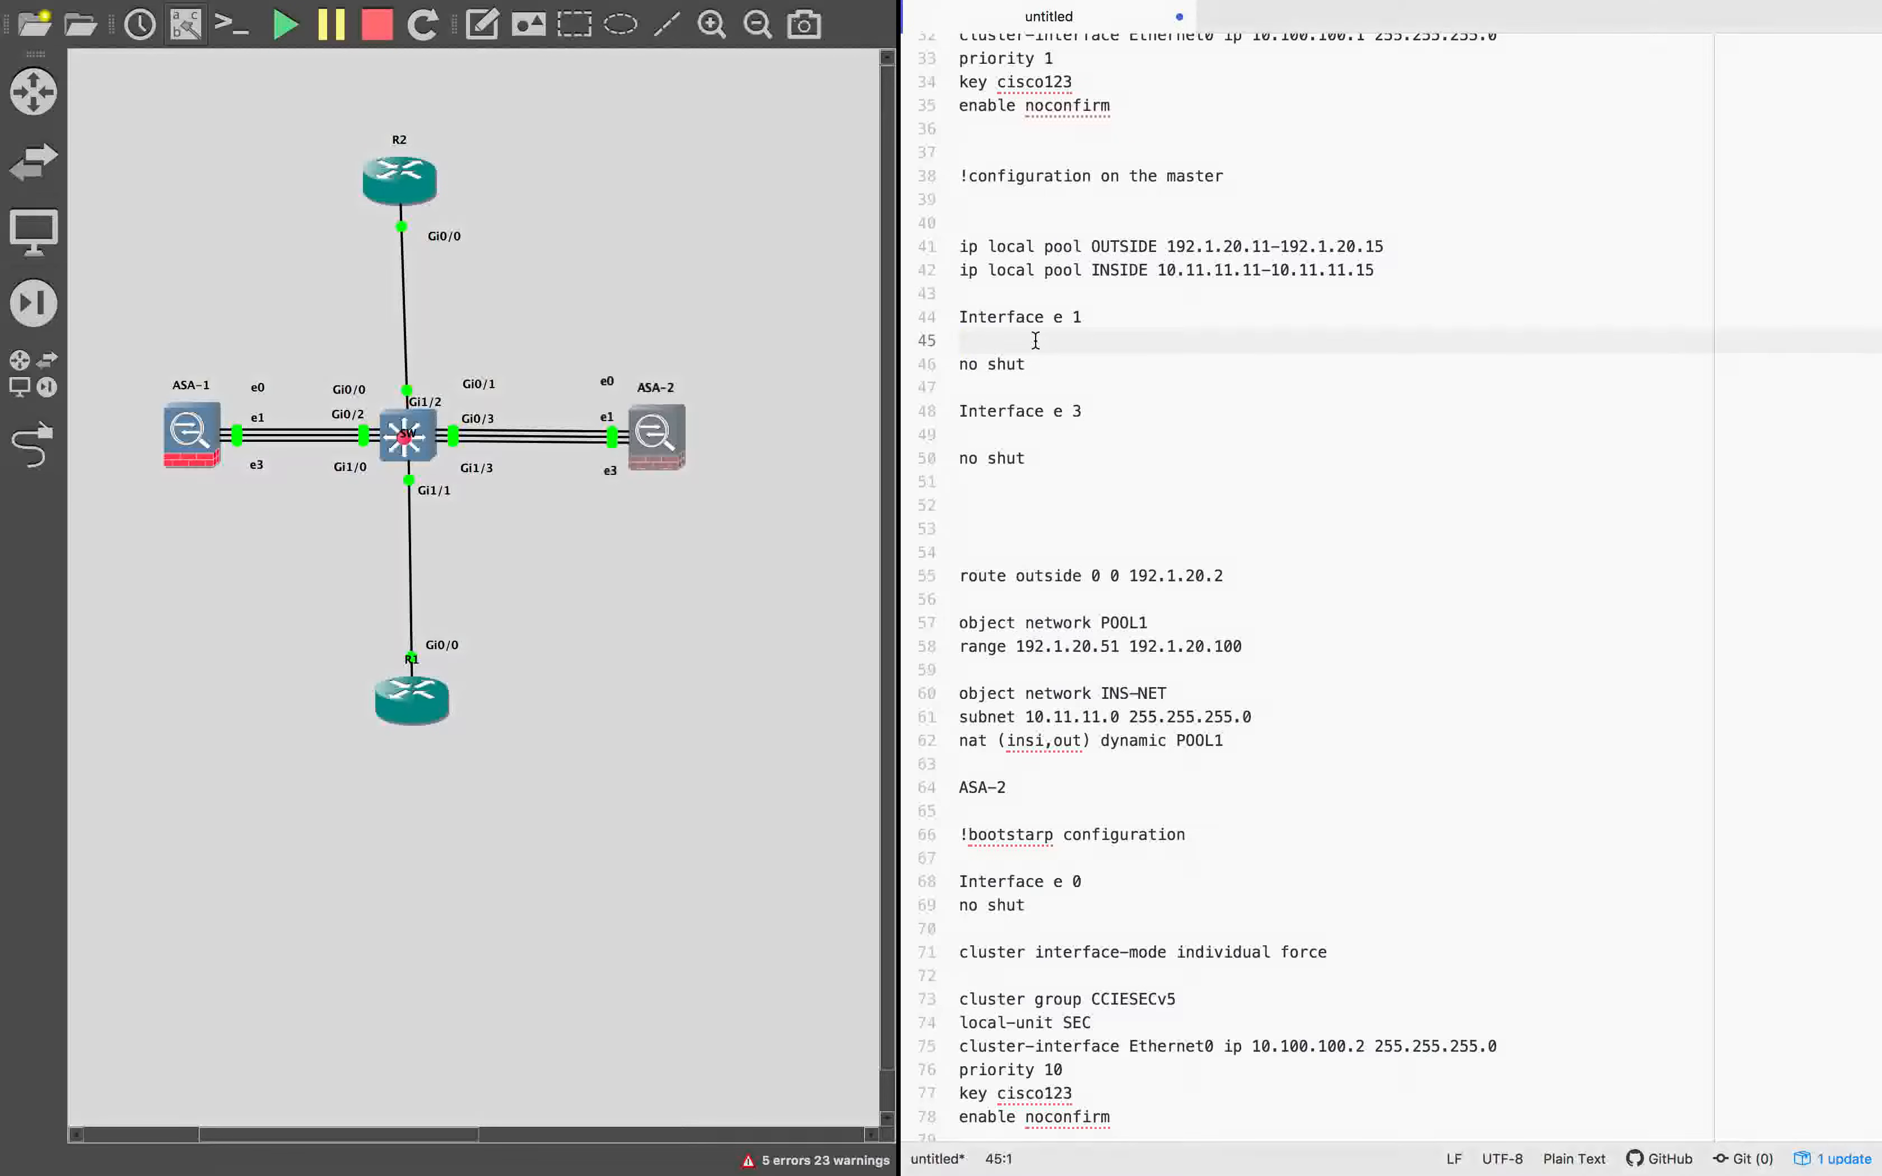
key(super+v)
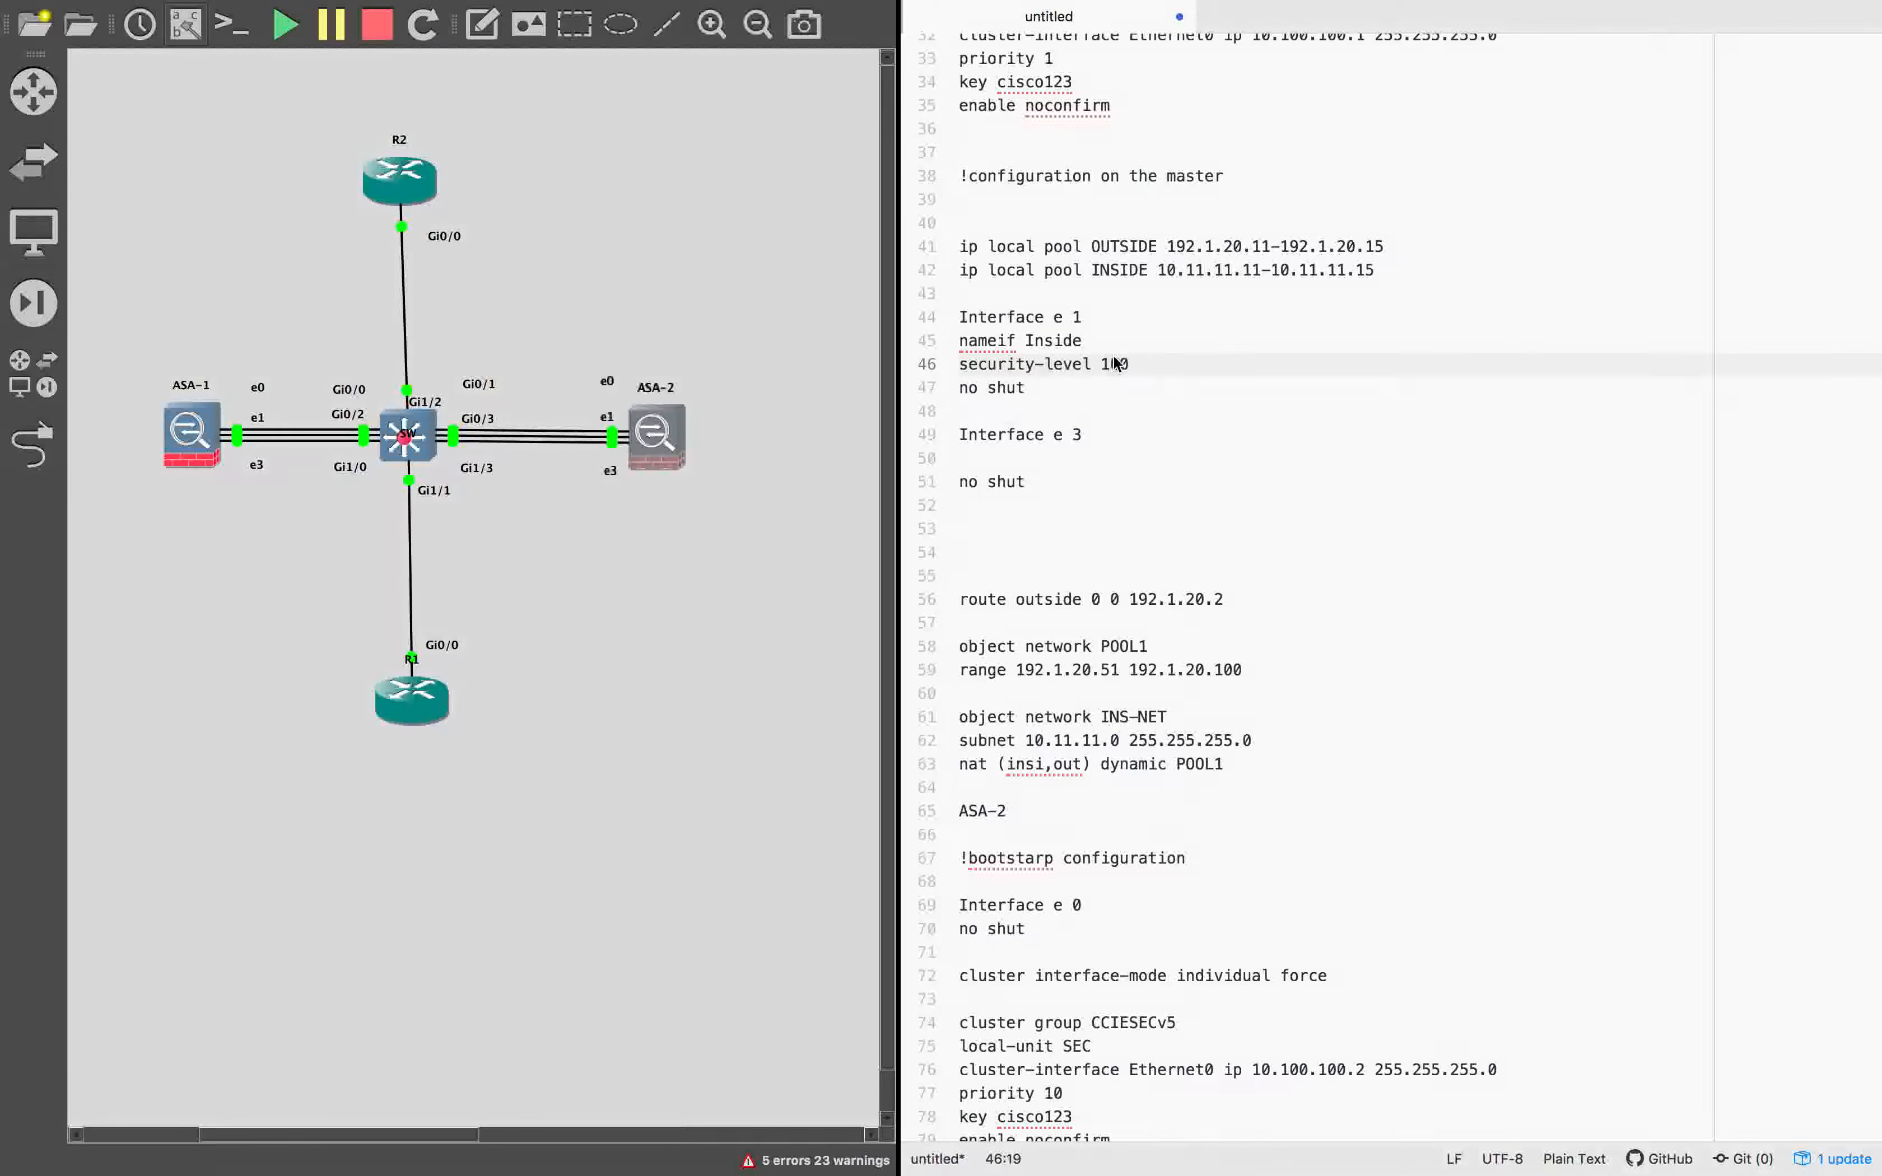
click(1141, 361)
key(Return)
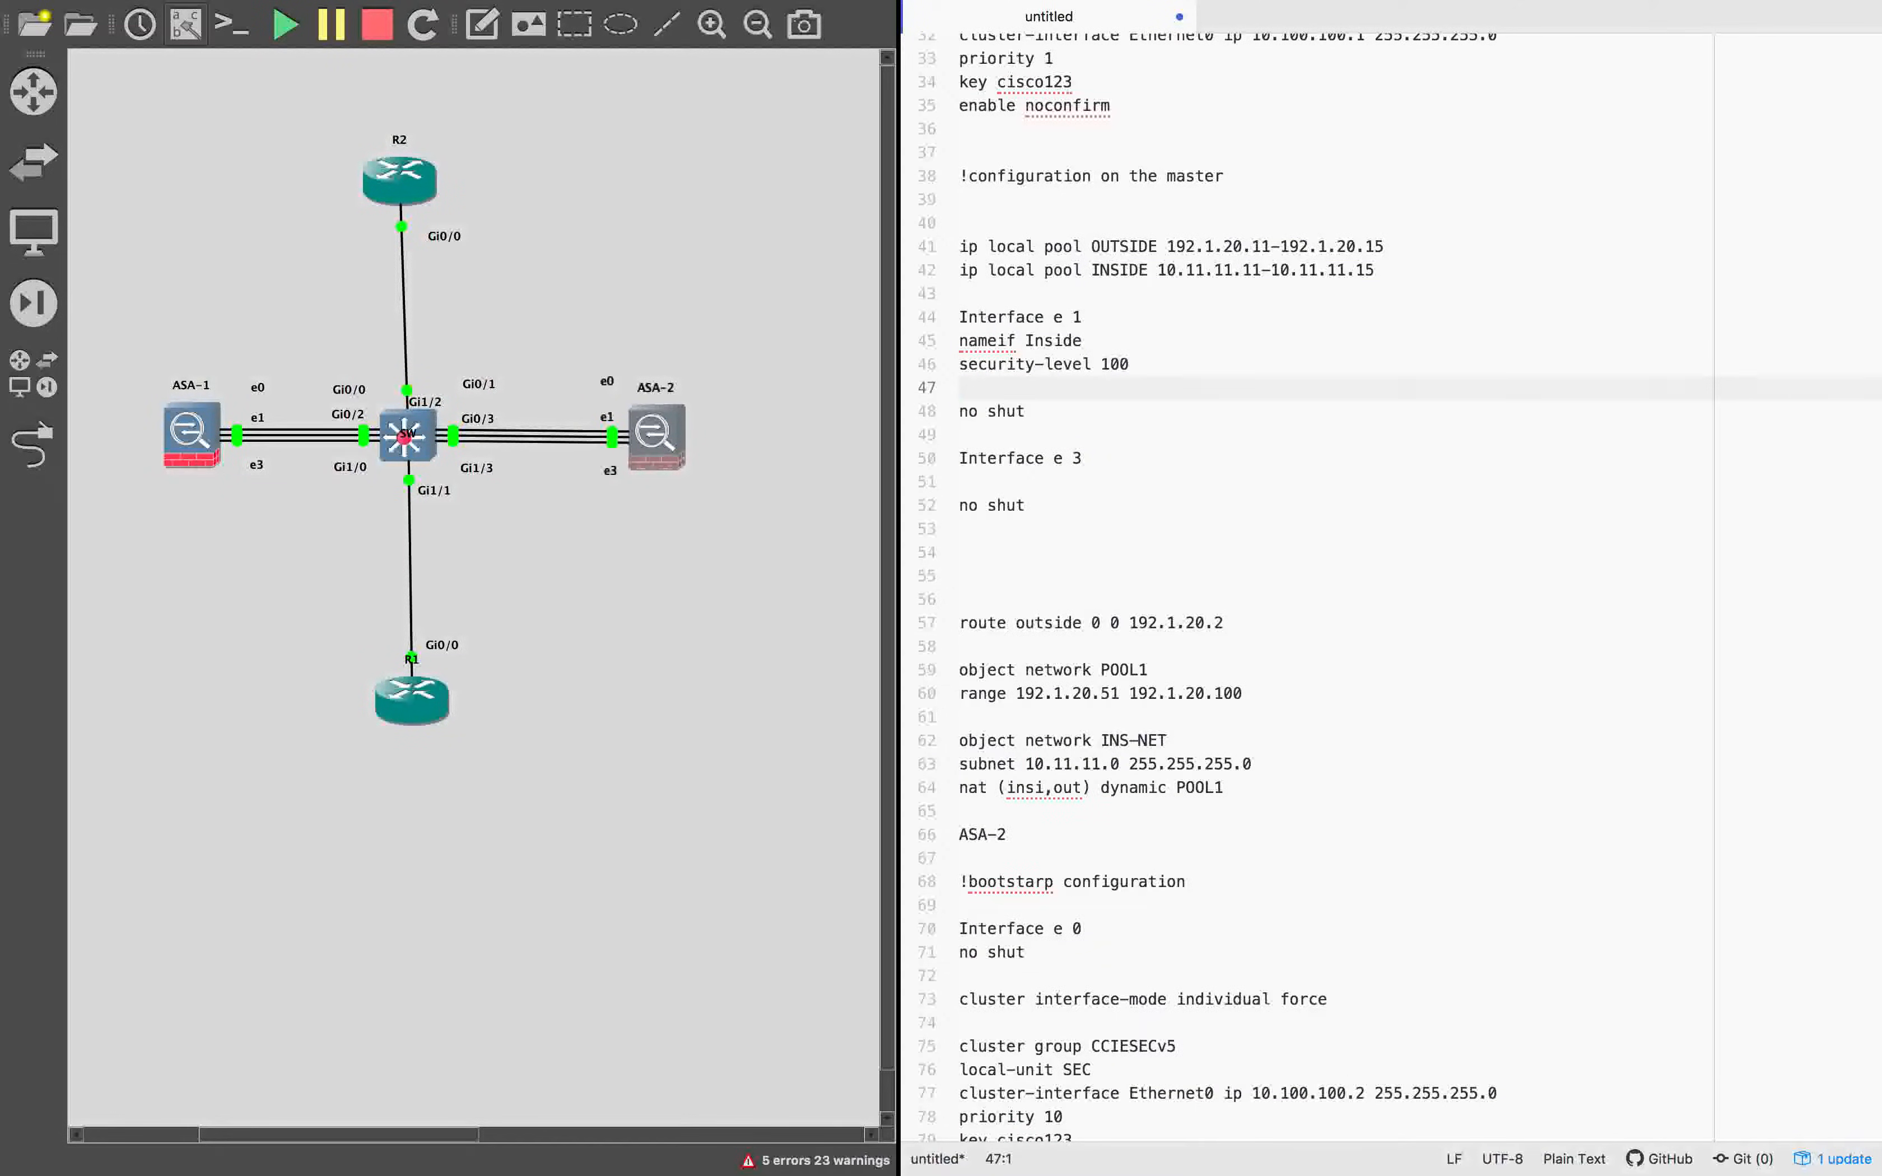
key(super+v)
Examine the inside interface's address and cluster pool against the INSIDE pool's address range.
drag(1061, 389, 1420, 389)
click(1297, 411)
click(1423, 388)
click(1063, 317)
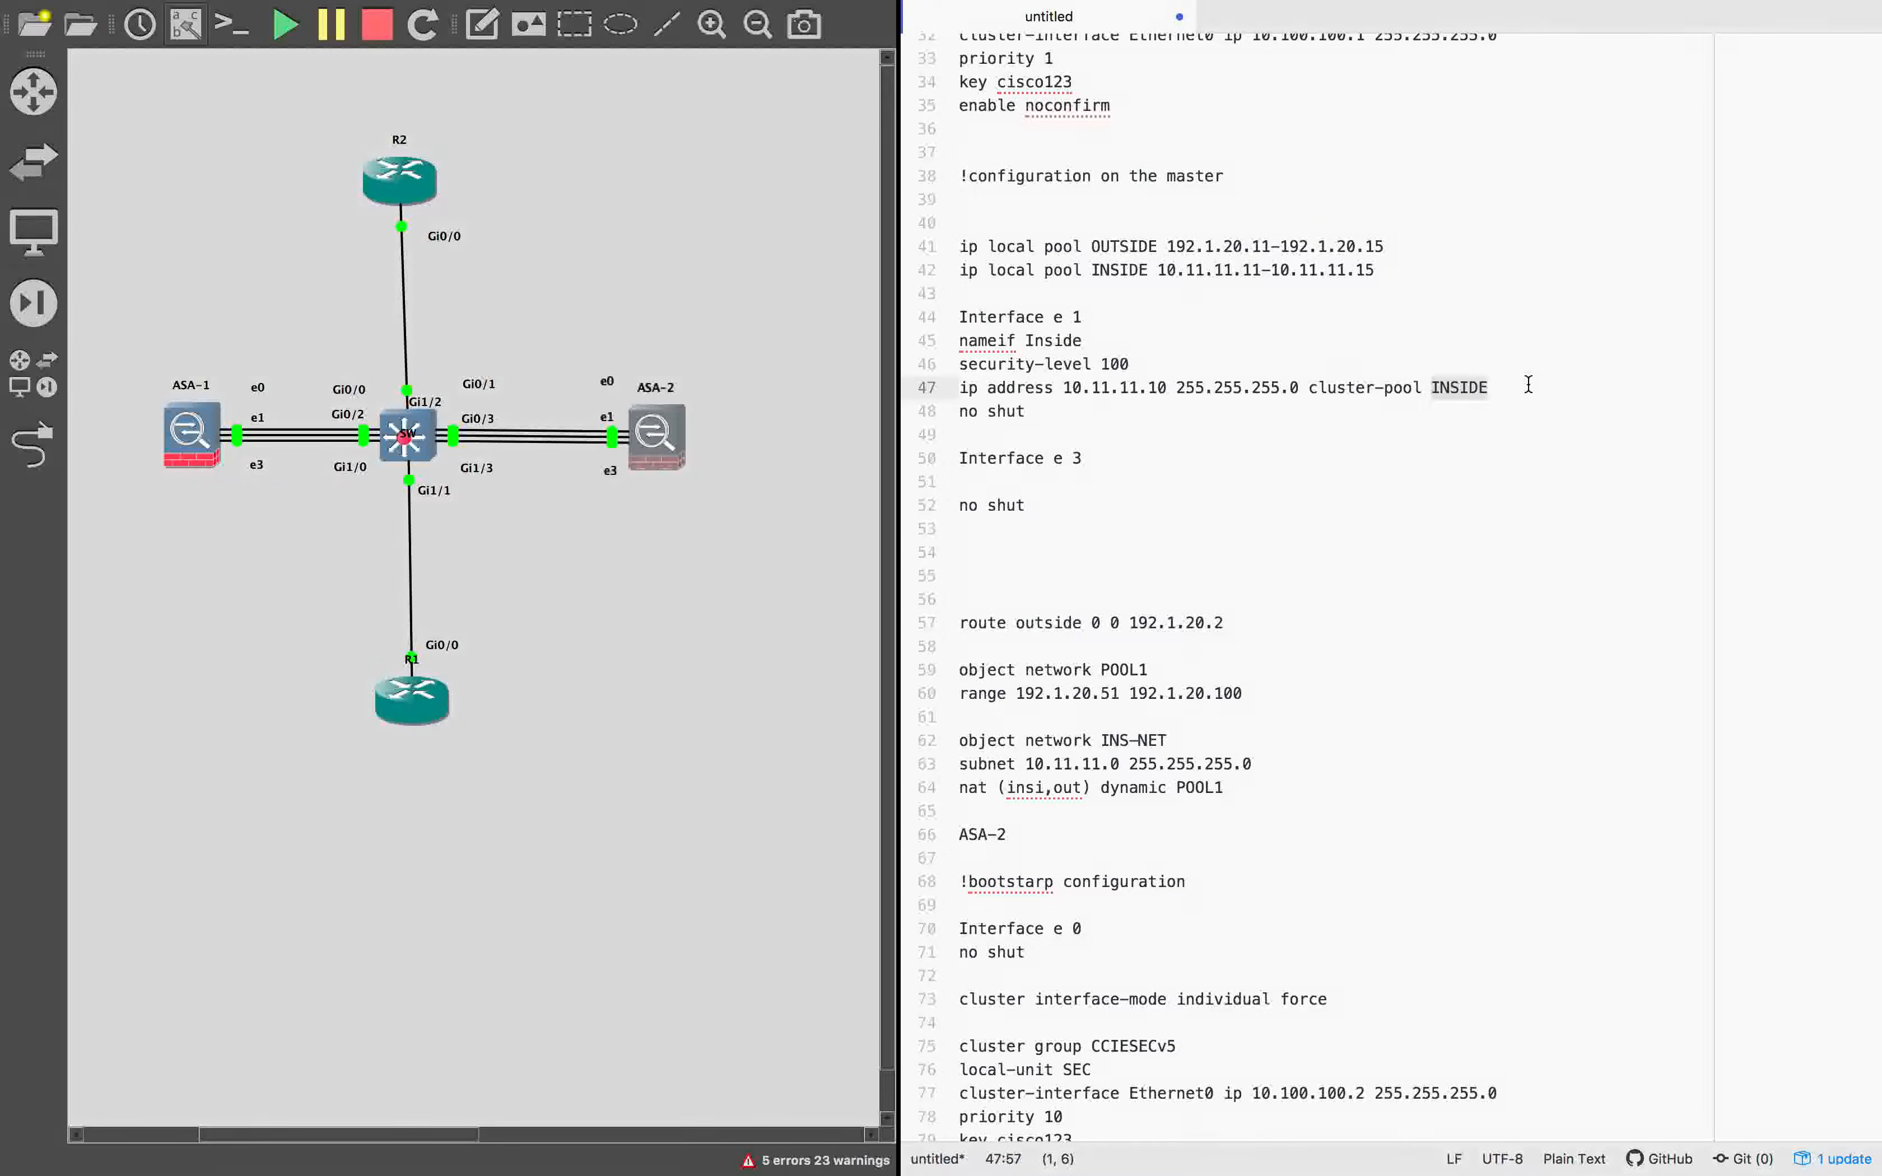
drag(1157, 270, 1384, 273)
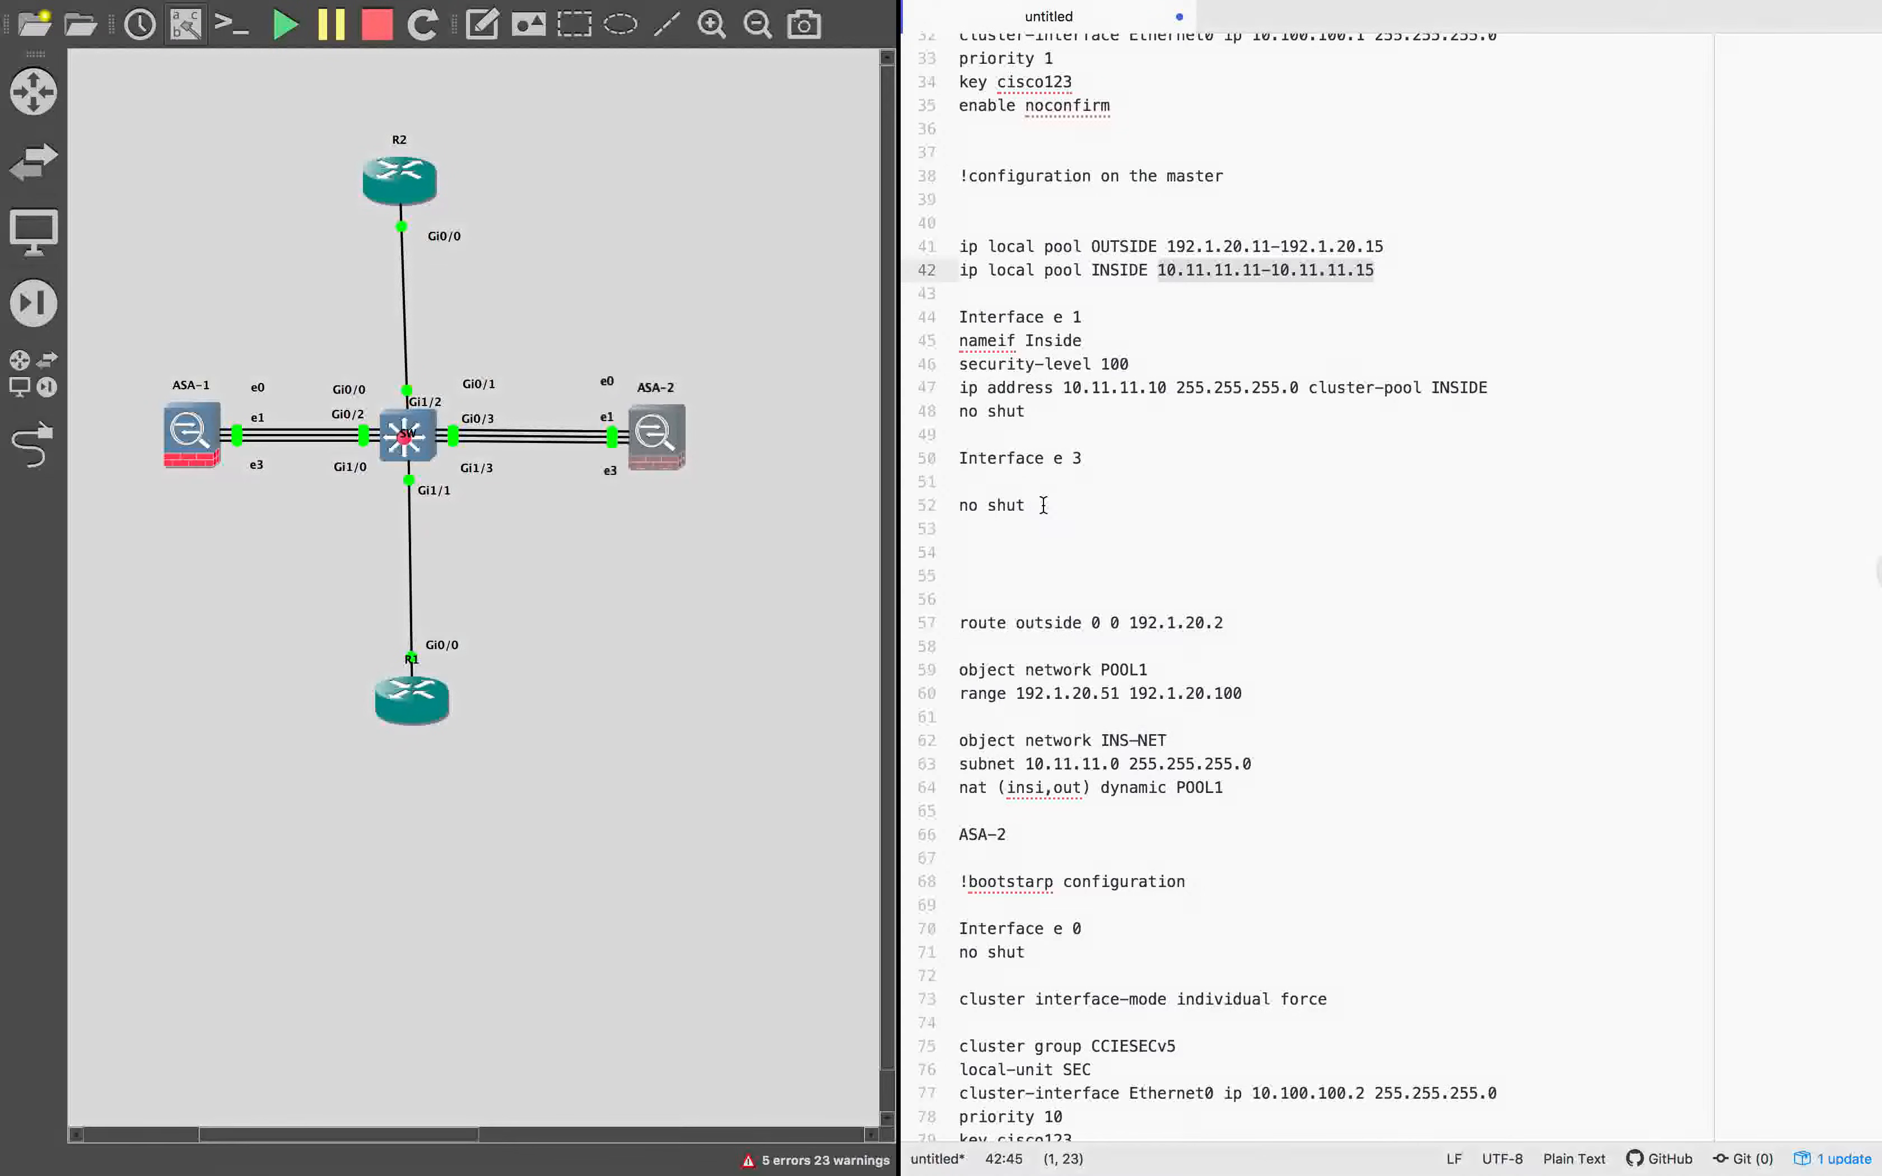
Replace the Interface e 3 block with nameif Outside, security-level 0, ip address 192.1.20.10 255.255.255.0 cluster-pool OUTSIDE, hold-time eigrp 100 40 and no shut.
drag(1042, 506, 929, 453)
key(BackSpace)
key(super+v)
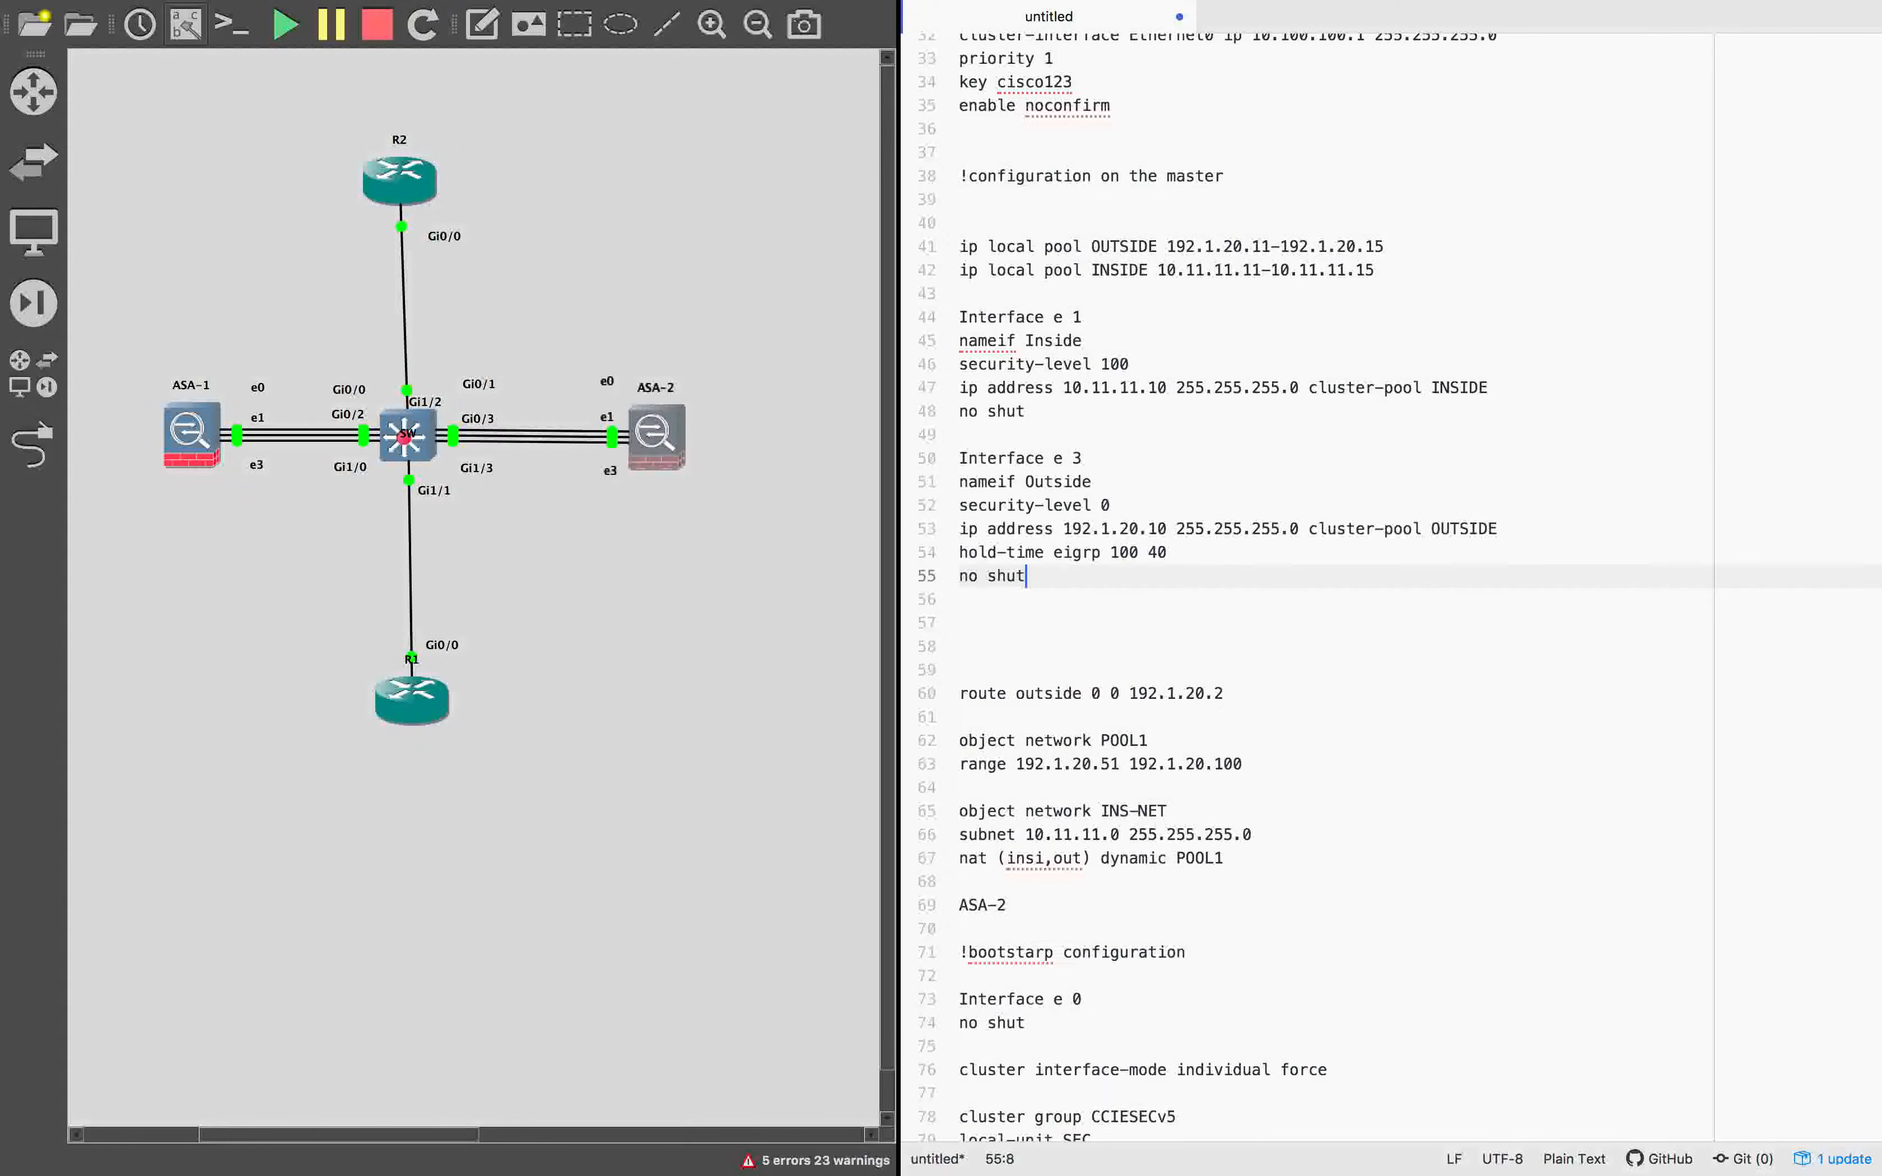
Examine the Interface e 3 block's name, security level, address, cluster pool and EIGRP hold-time against the OUTSIDE pool definition.
click(1112, 465)
drag(1071, 462, 1175, 462)
click(1168, 527)
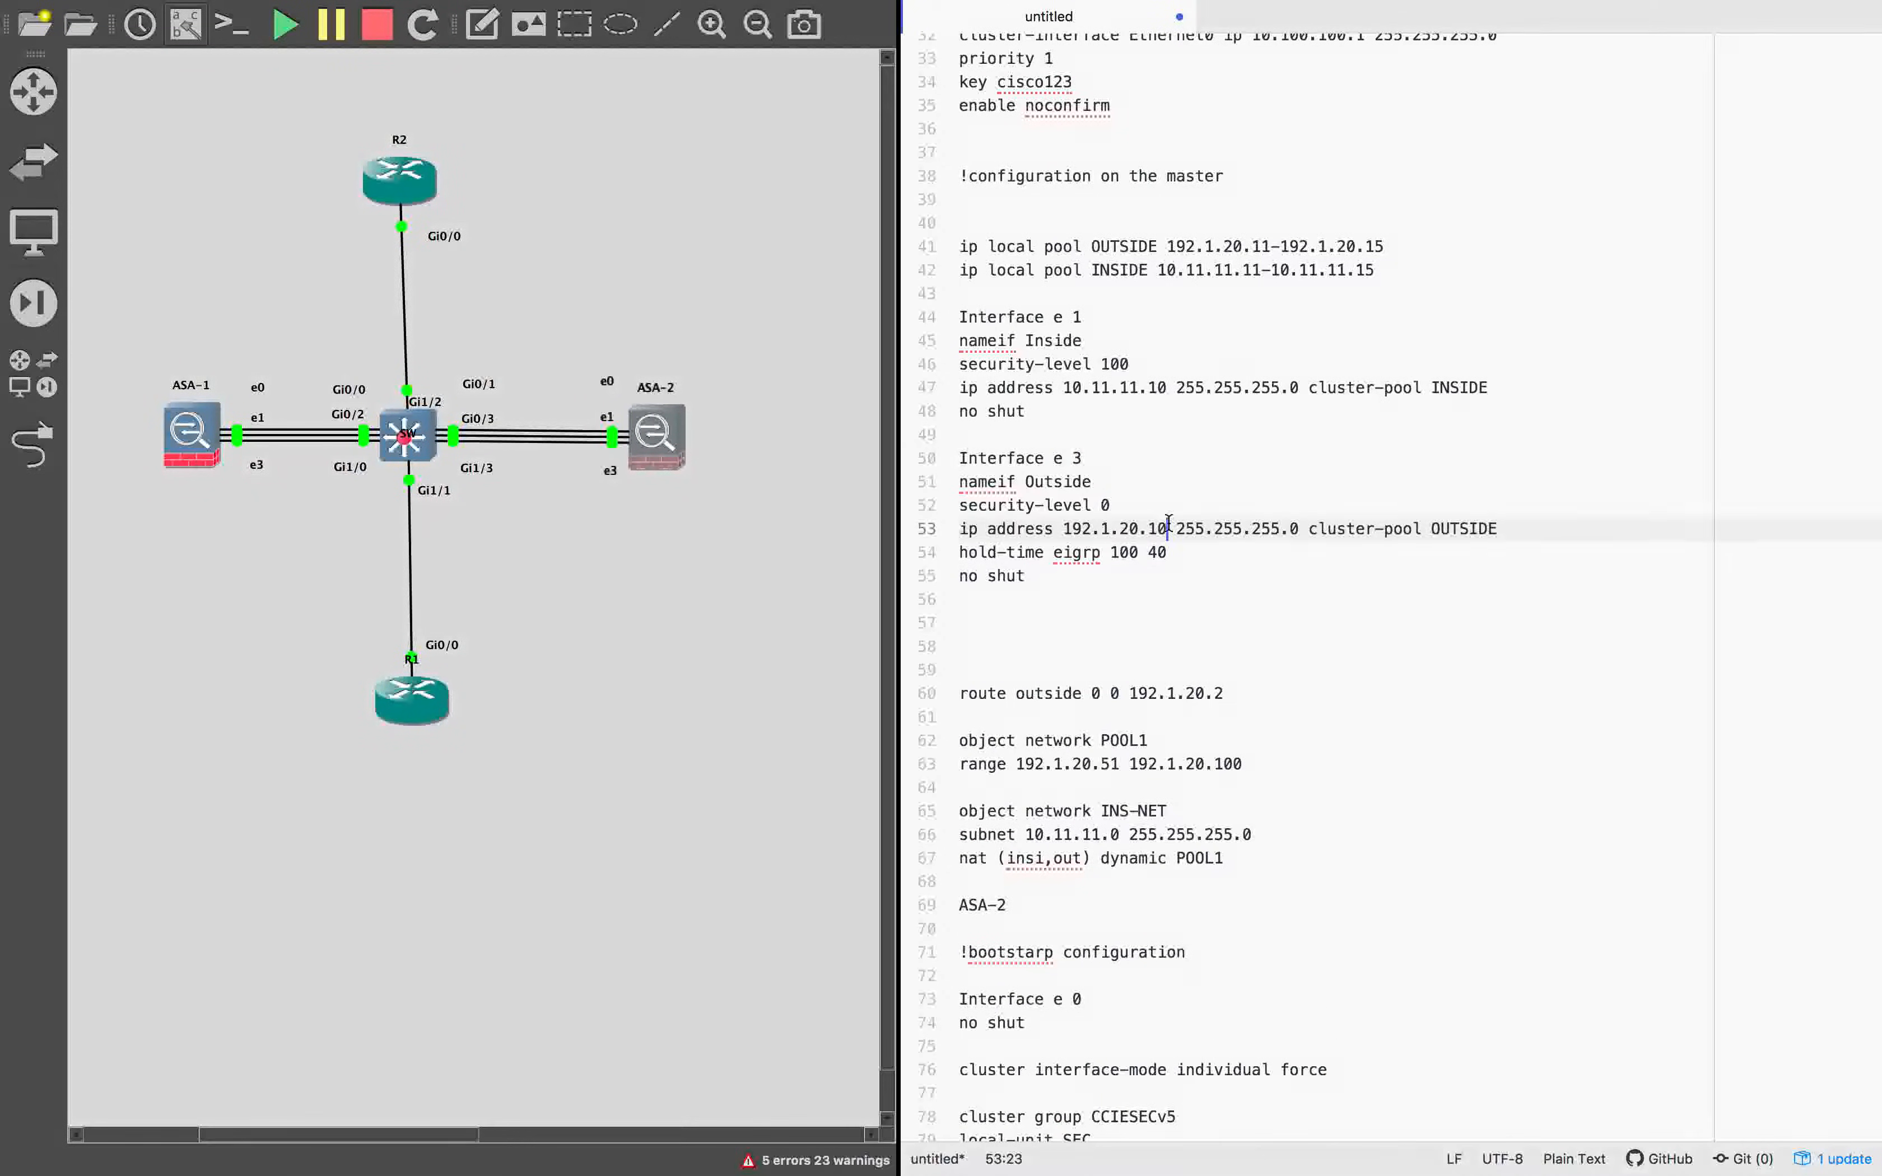
double_click(1026, 482)
click(1111, 505)
click(1065, 532)
drag(1065, 532, 1297, 529)
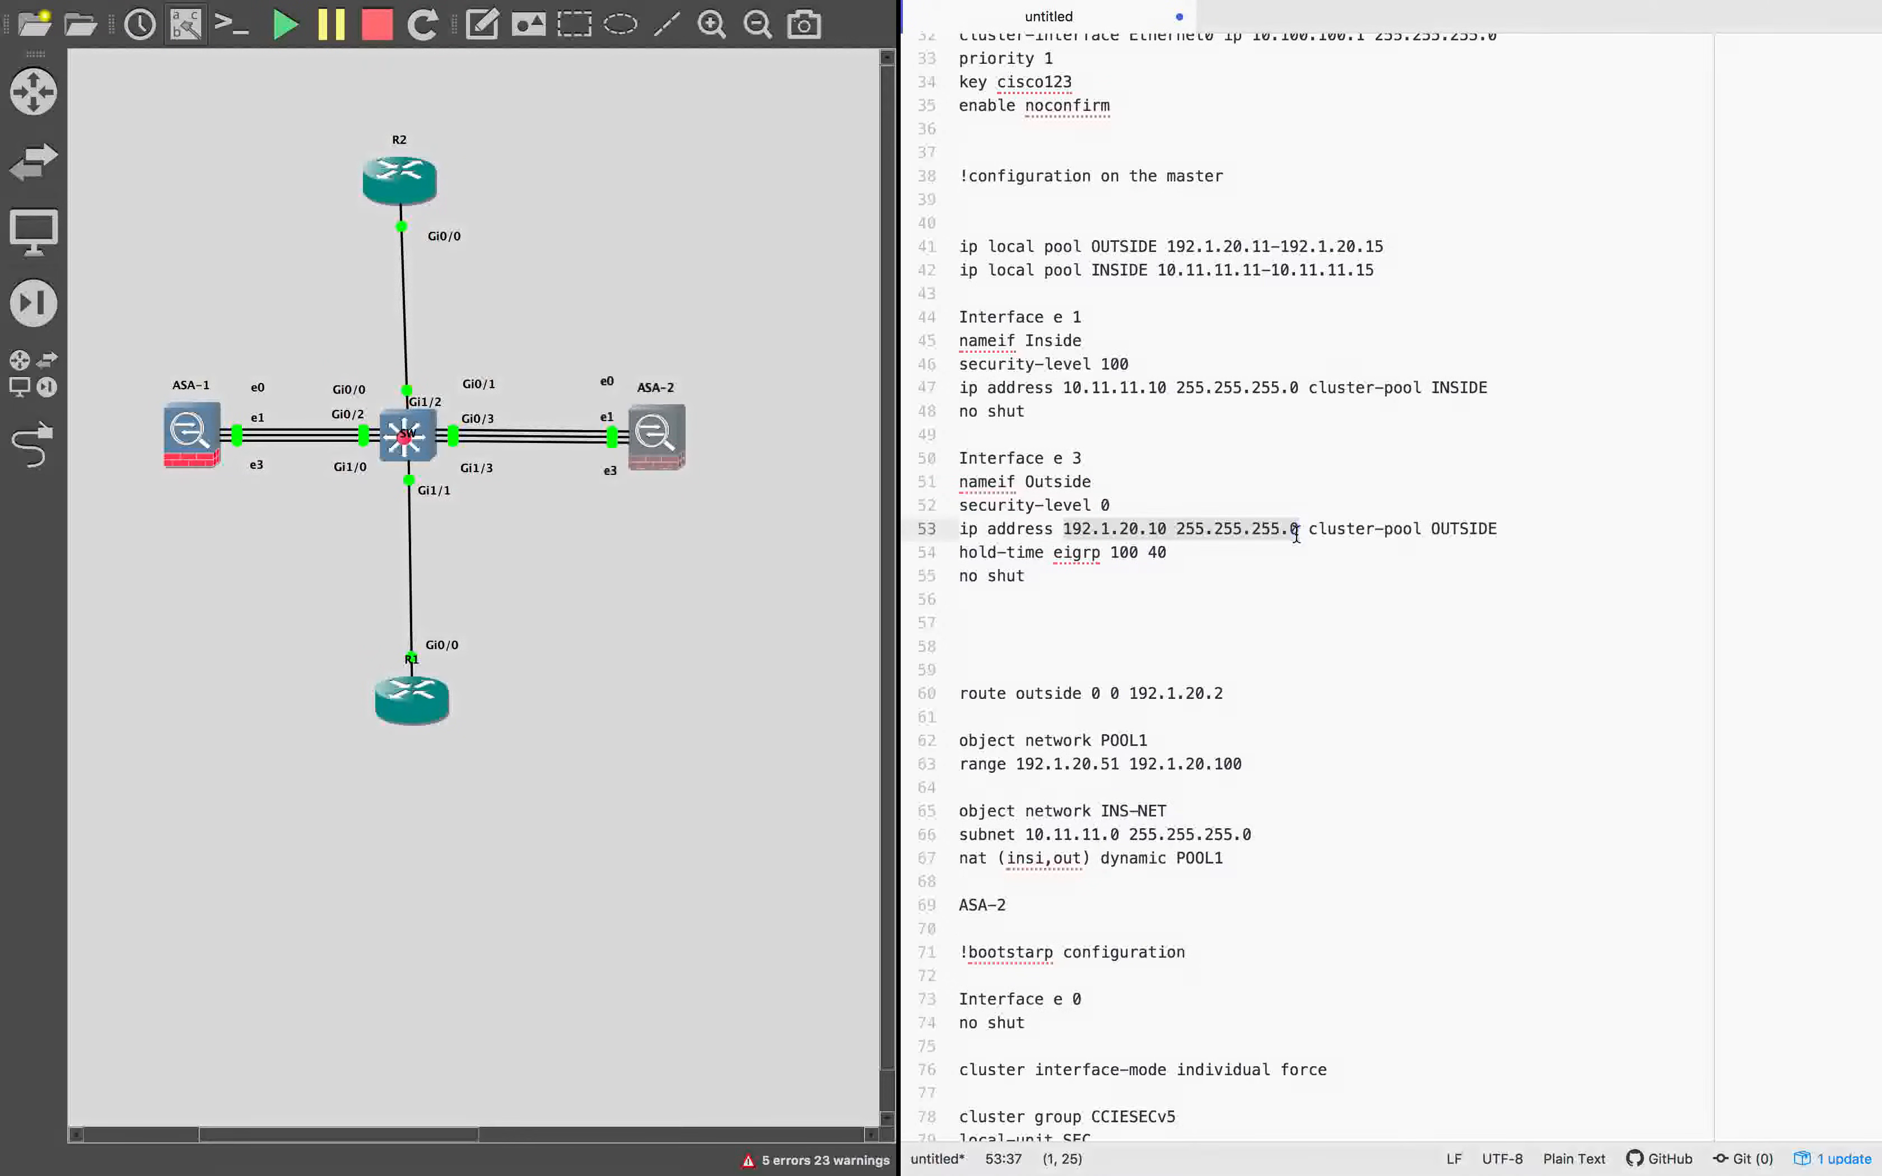
click(1451, 538)
double_click(1451, 530)
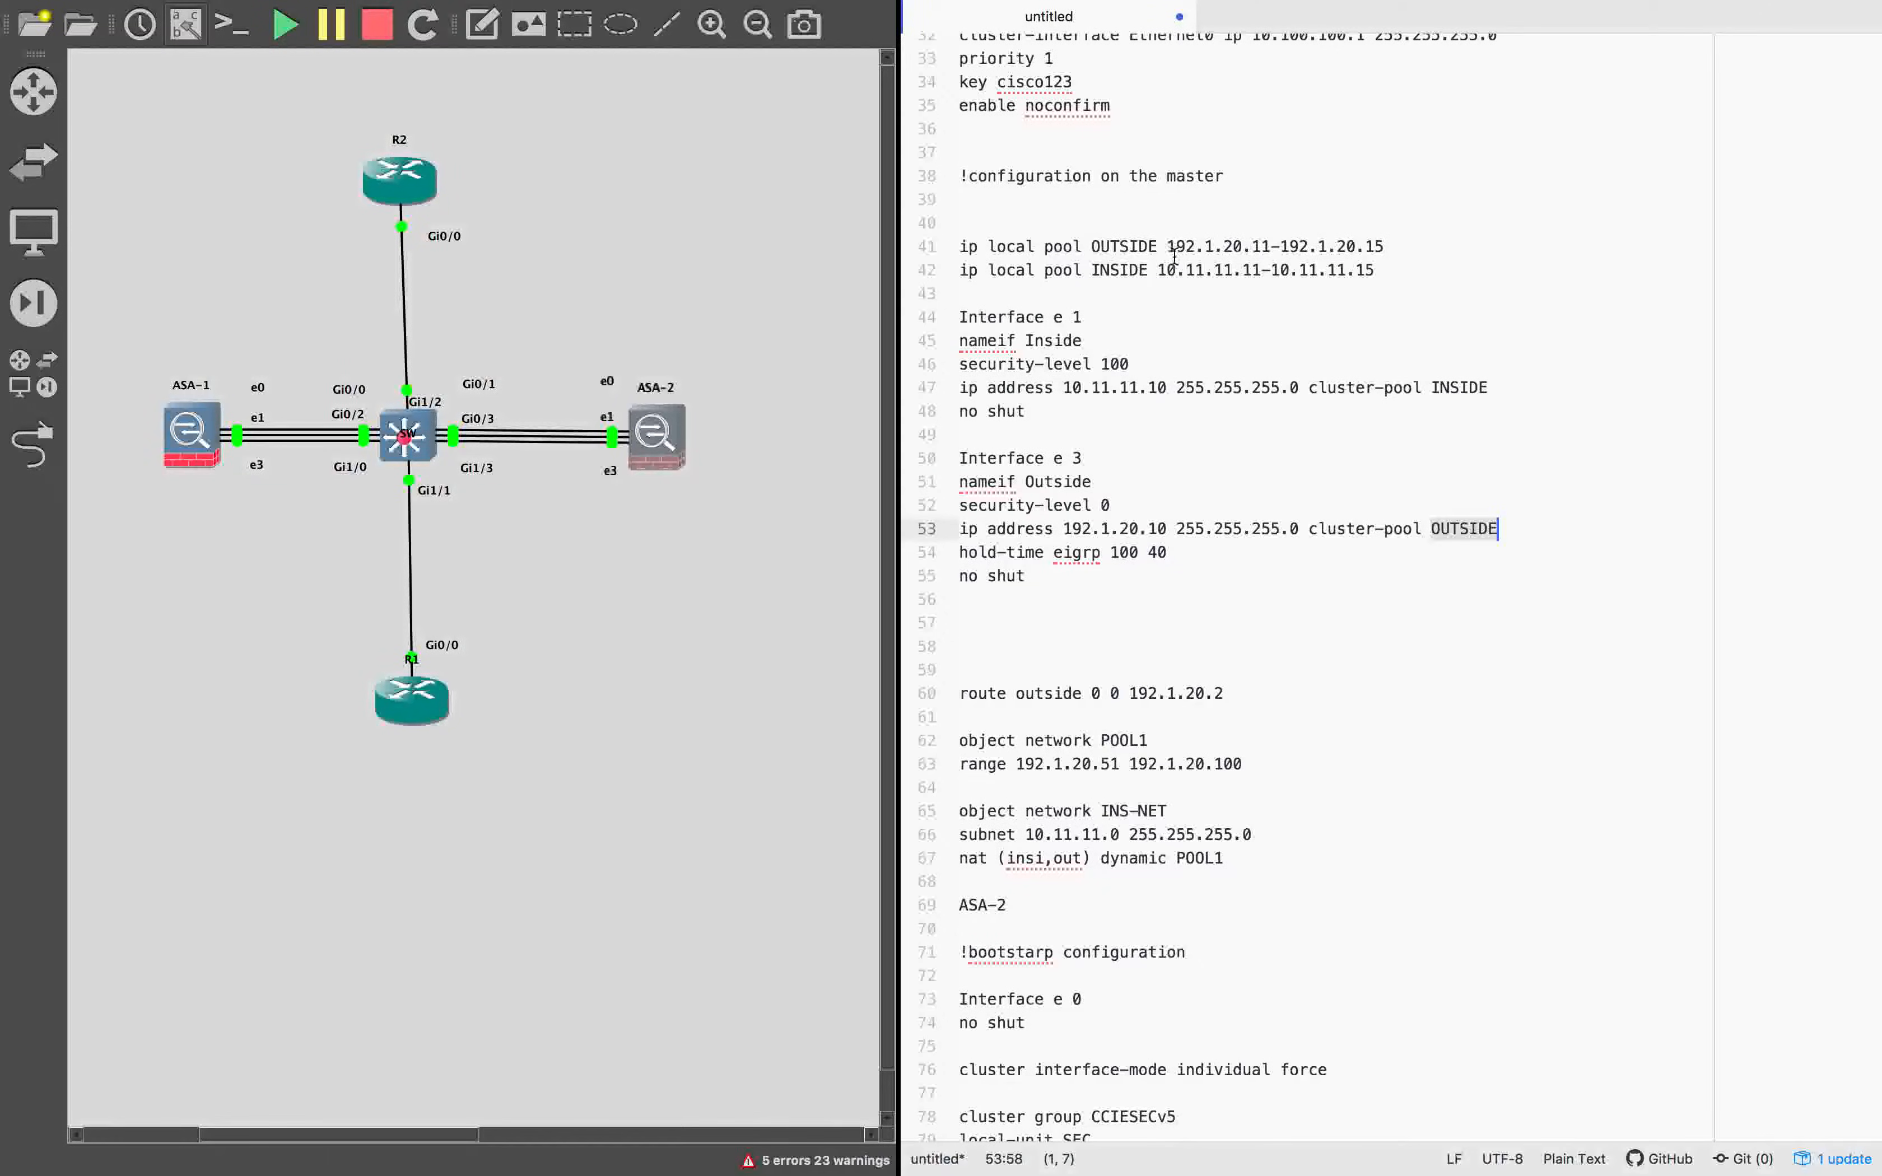
click(1139, 269)
double_click(1123, 246)
drag(1166, 552, 957, 541)
click(1025, 576)
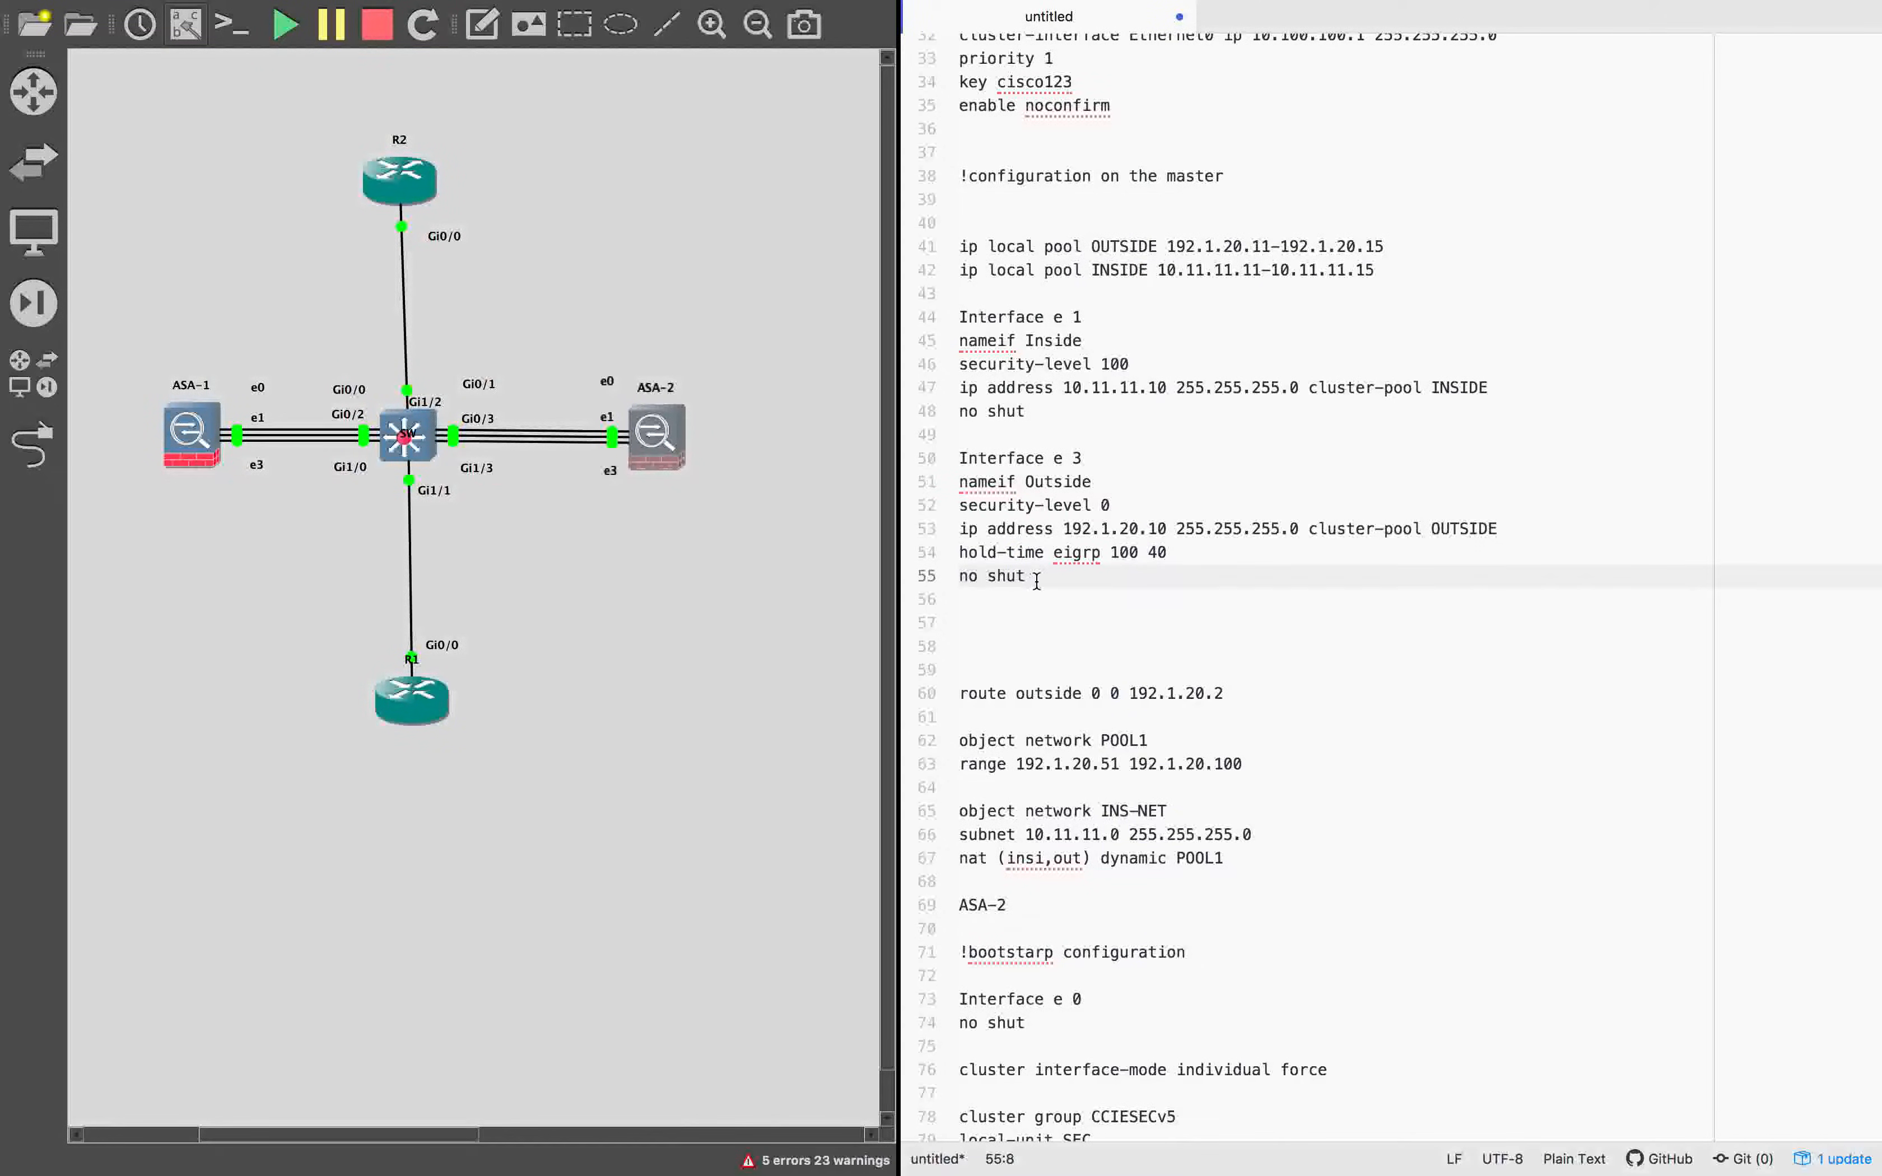
Delete the surplus blank lines between the Interface e 3 block and the outside route in the notes.
click(959, 642)
drag(964, 597, 981, 668)
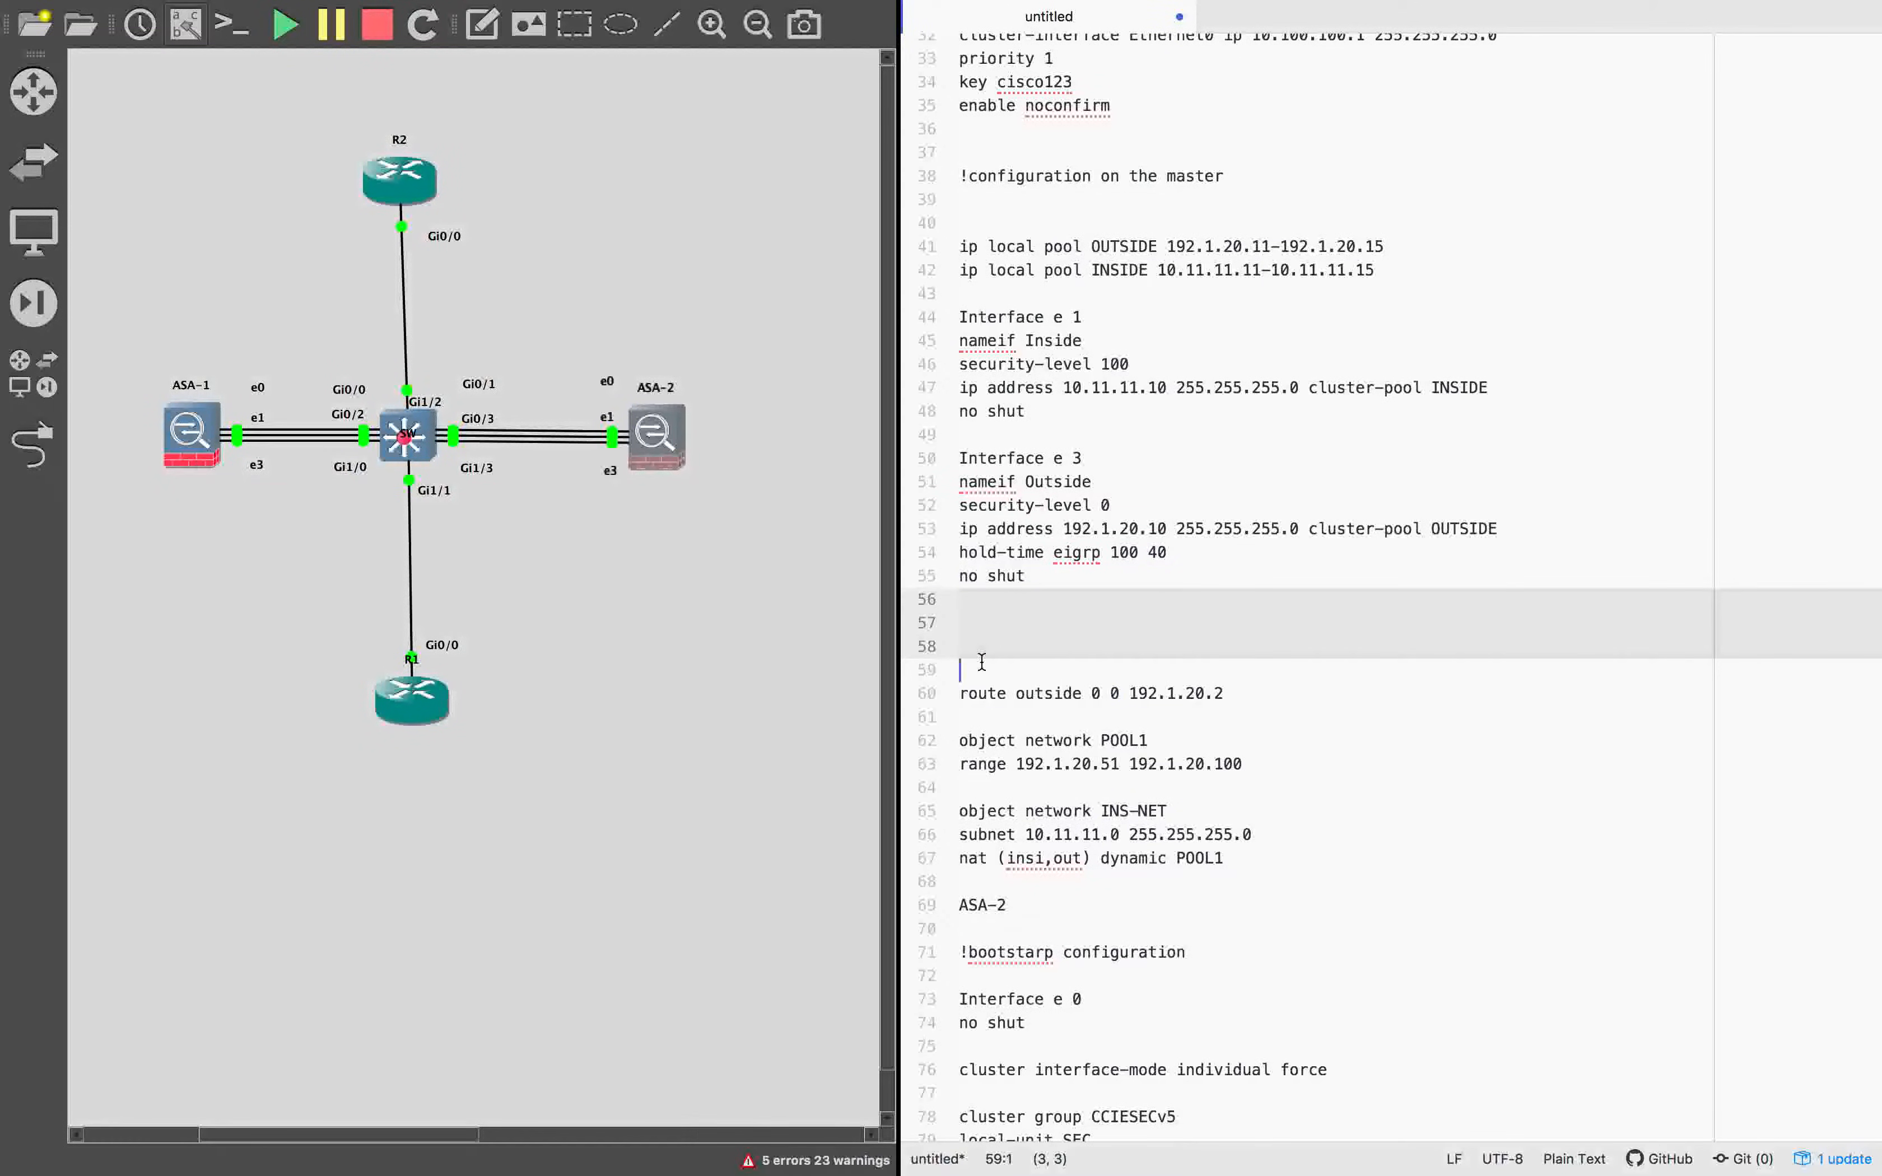
key(BackSpace)
click(1044, 668)
click(1246, 631)
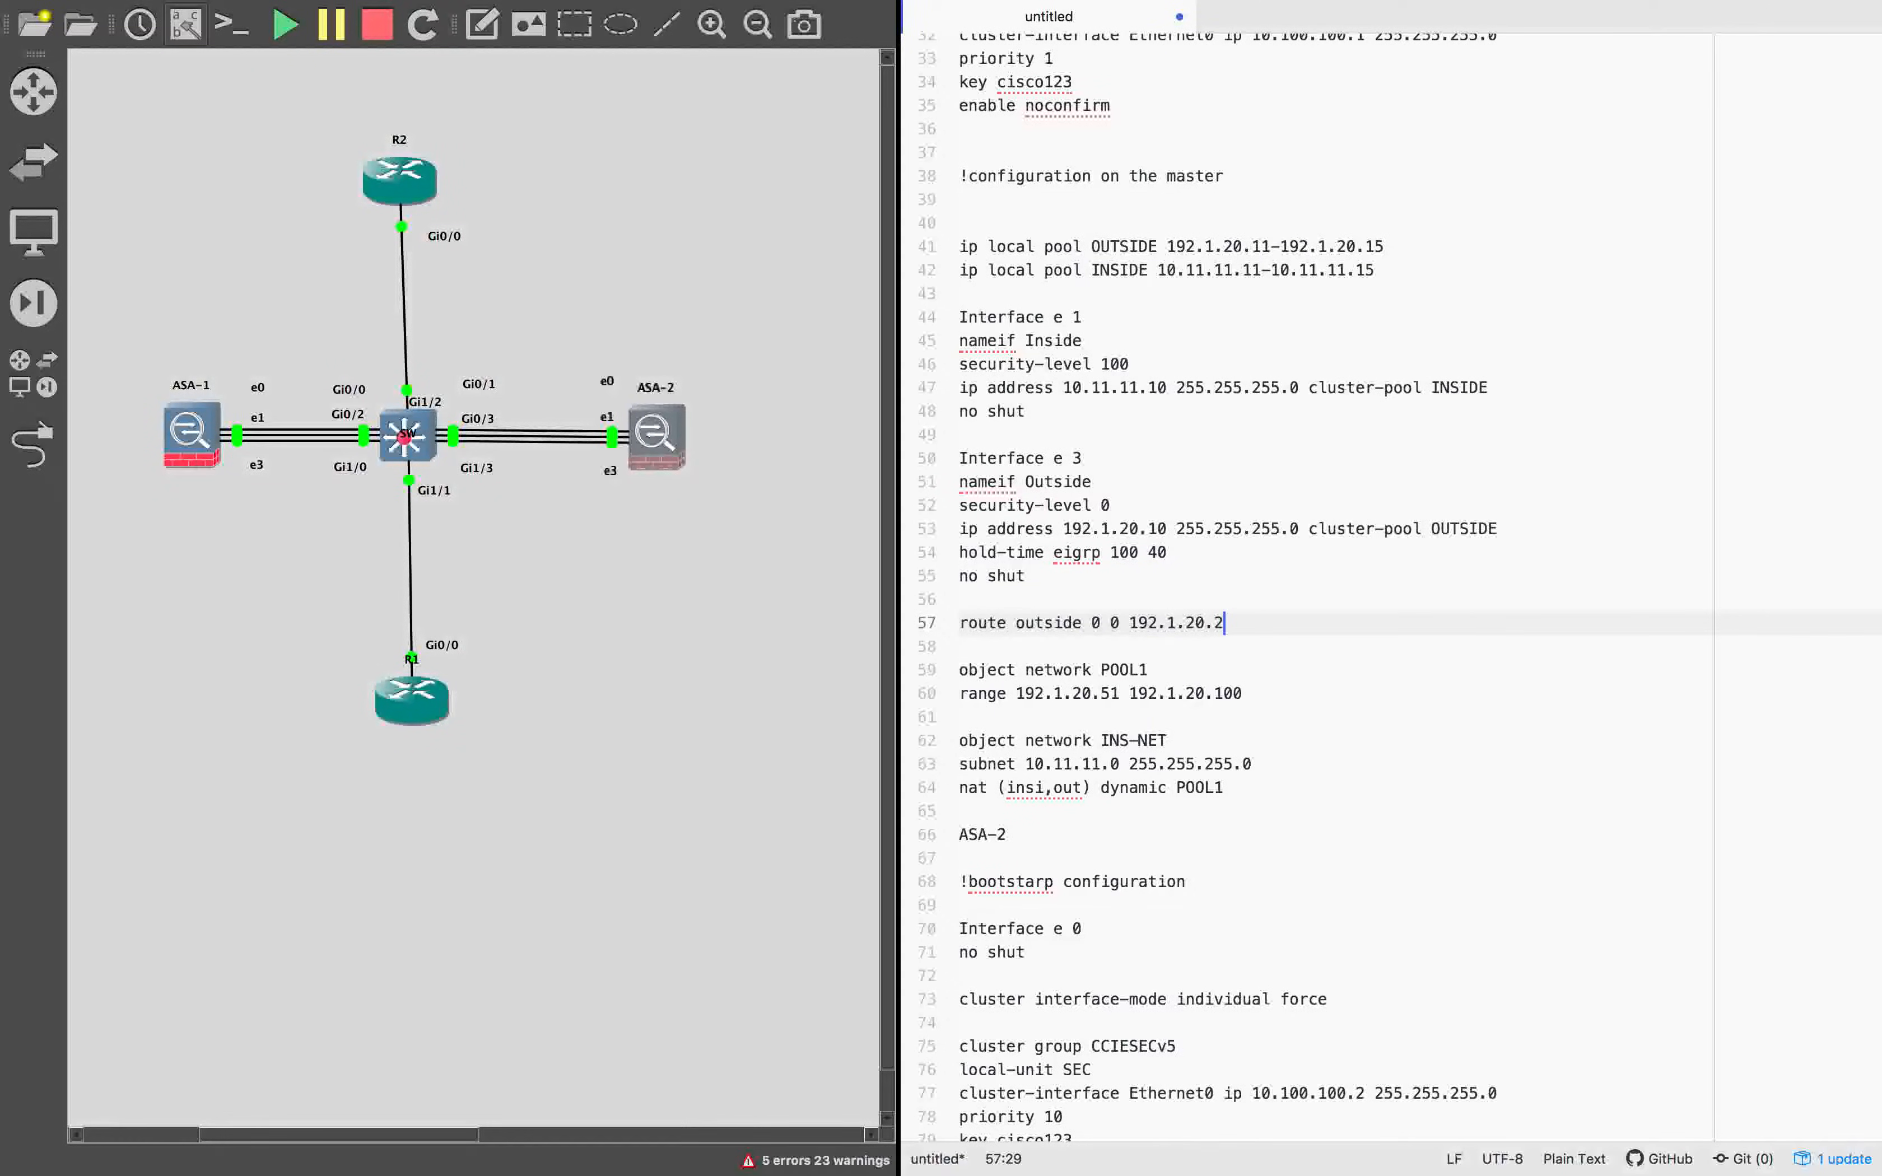
Examine the master's interface, route and NAT lines and the EIGRP sections of R1 and R2 in the notes.
click(1277, 671)
click(1292, 811)
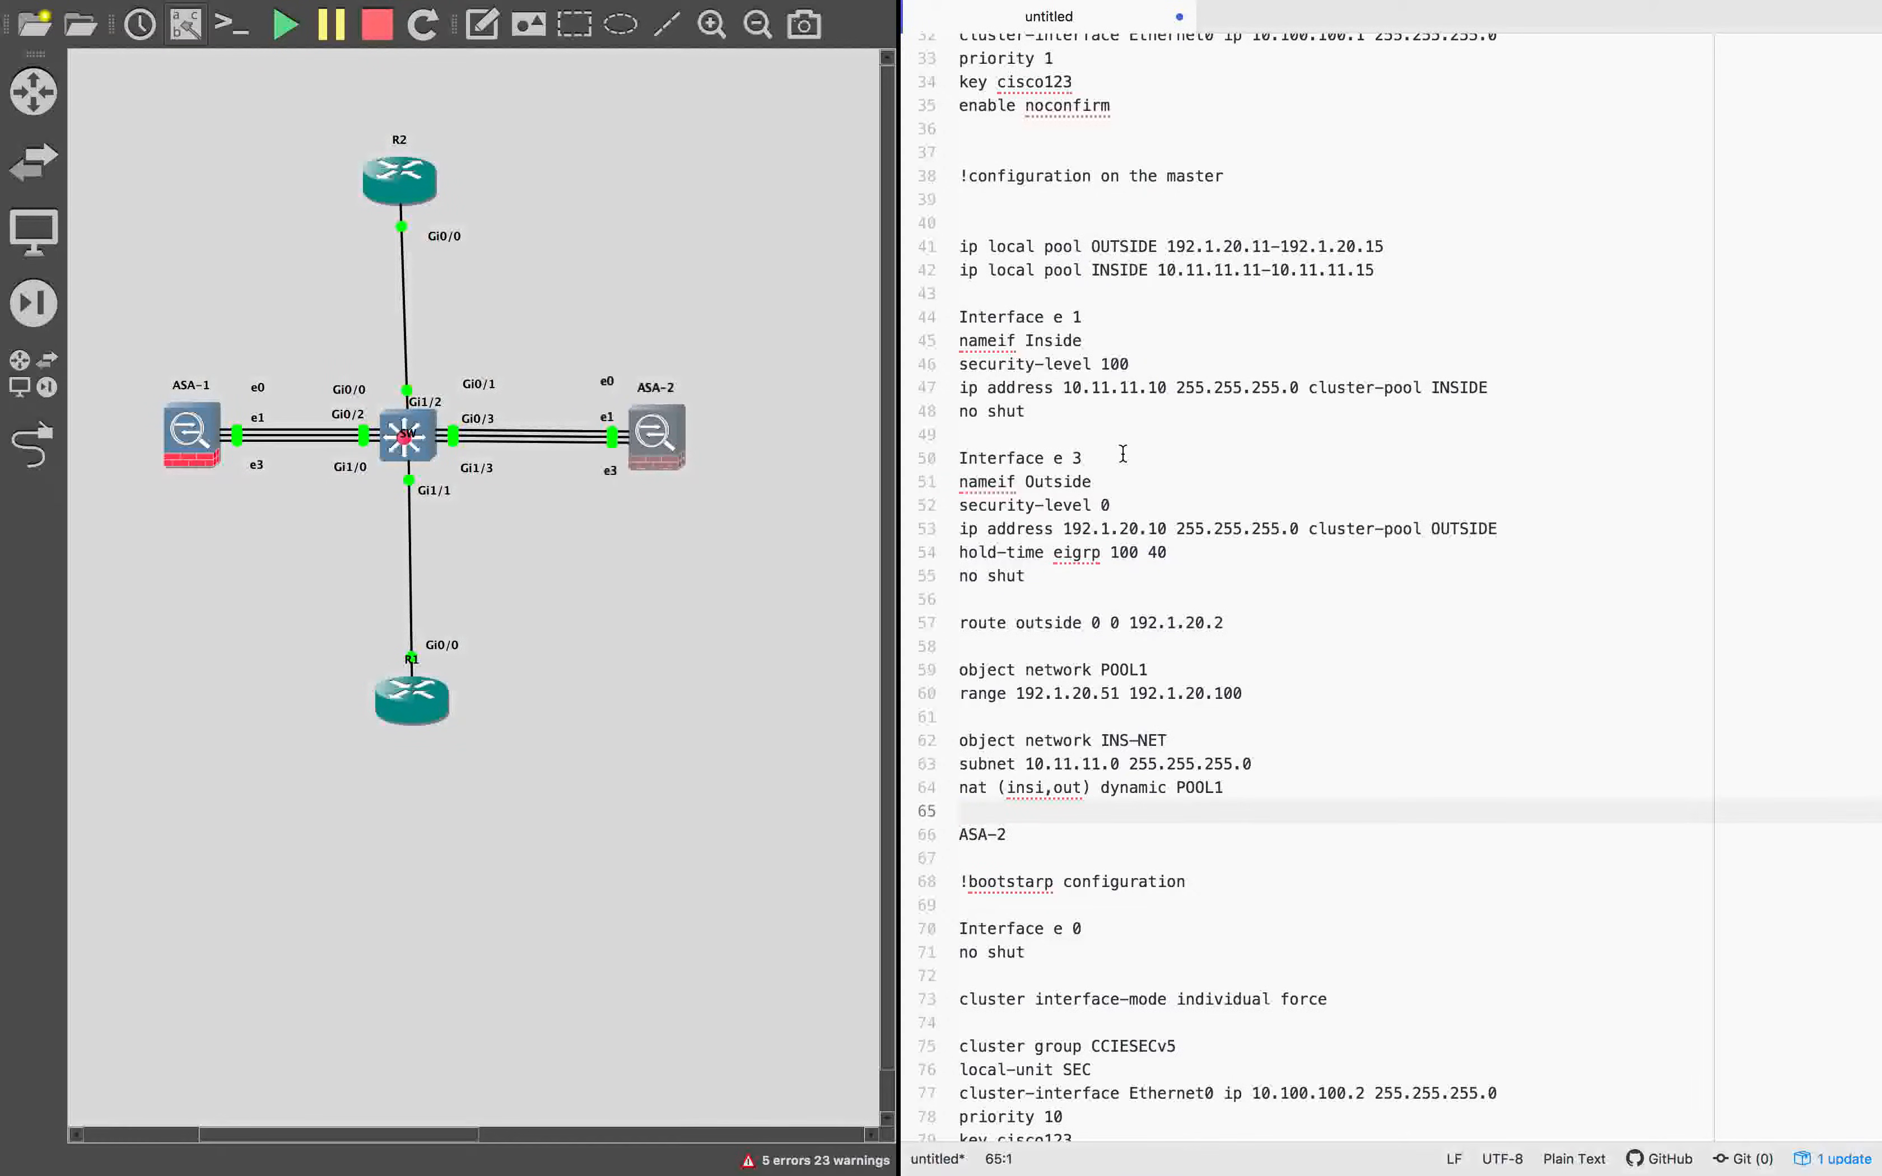
click(1129, 502)
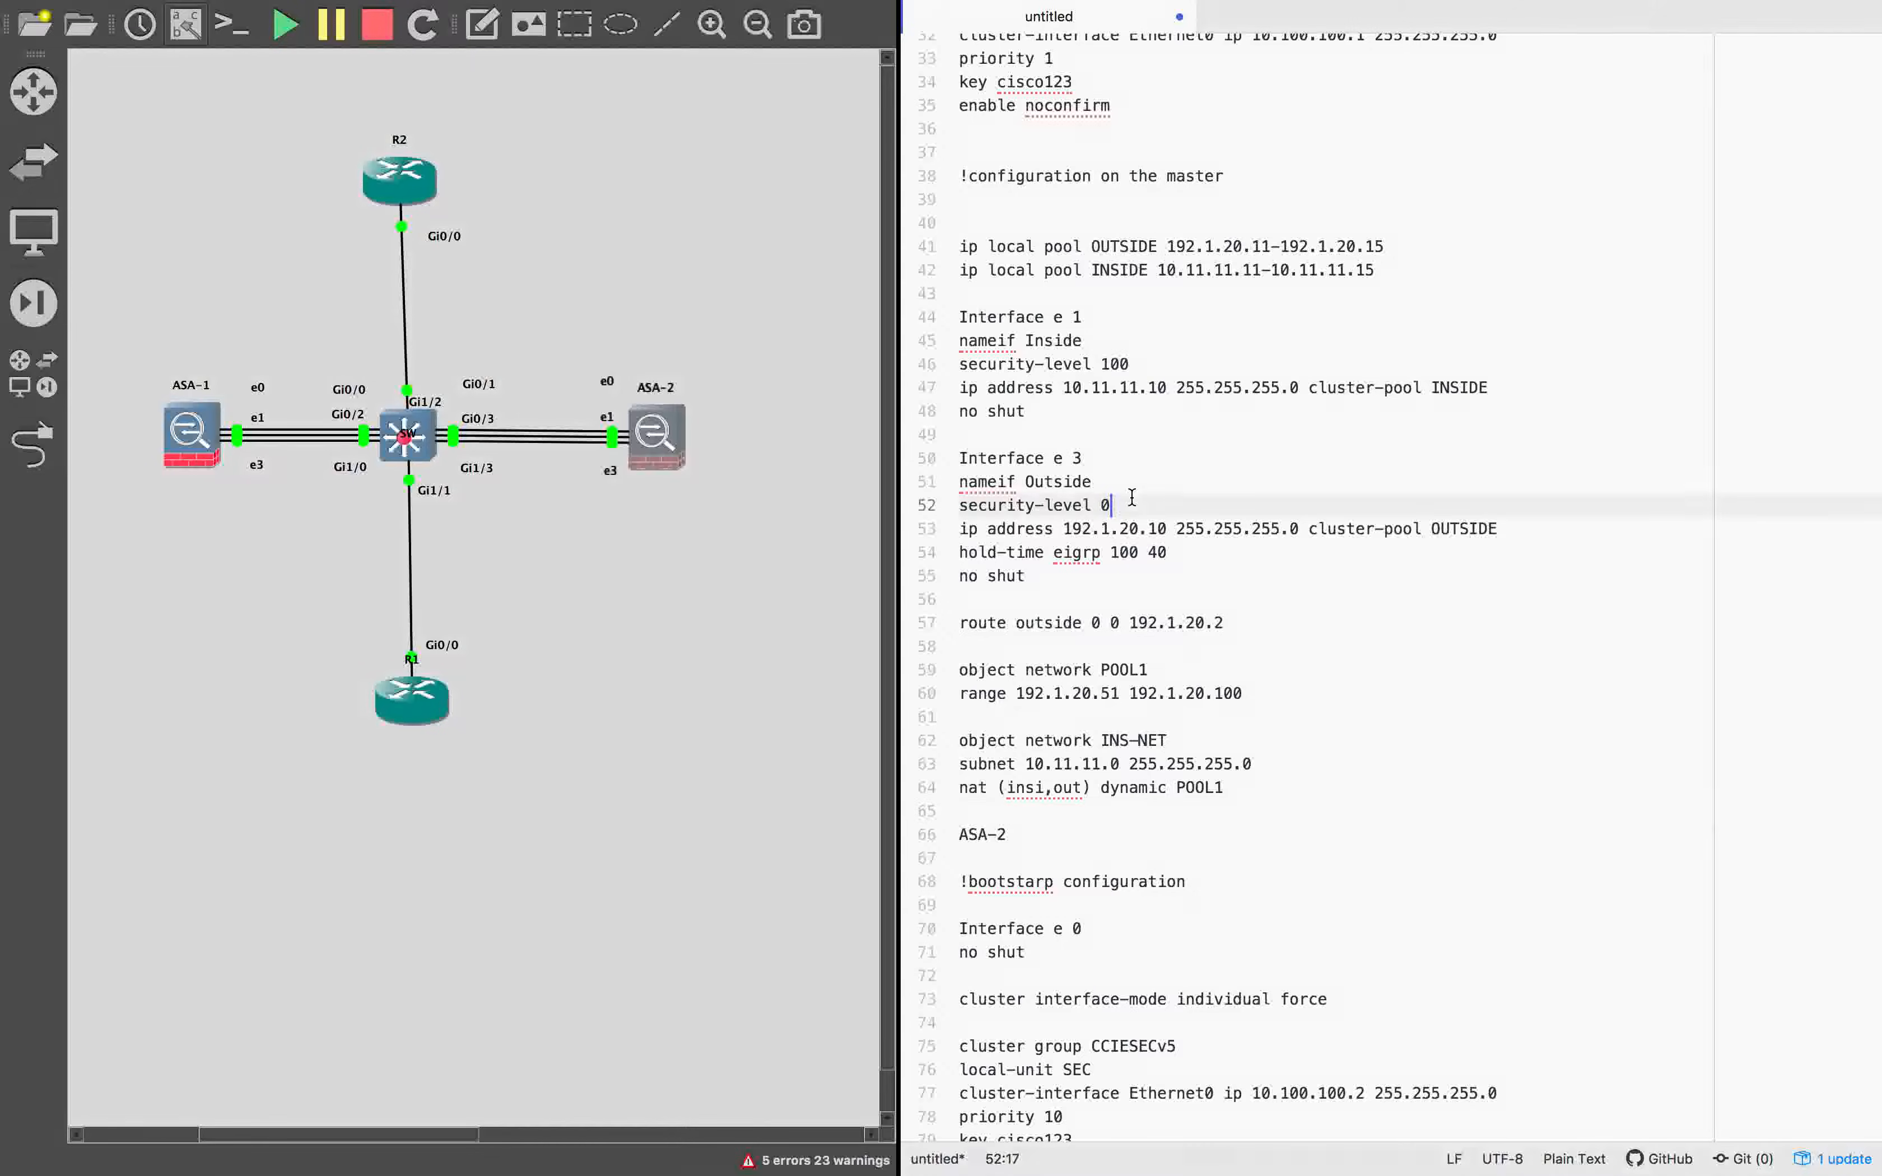
drag(1095, 317, 932, 315)
key(super+c)
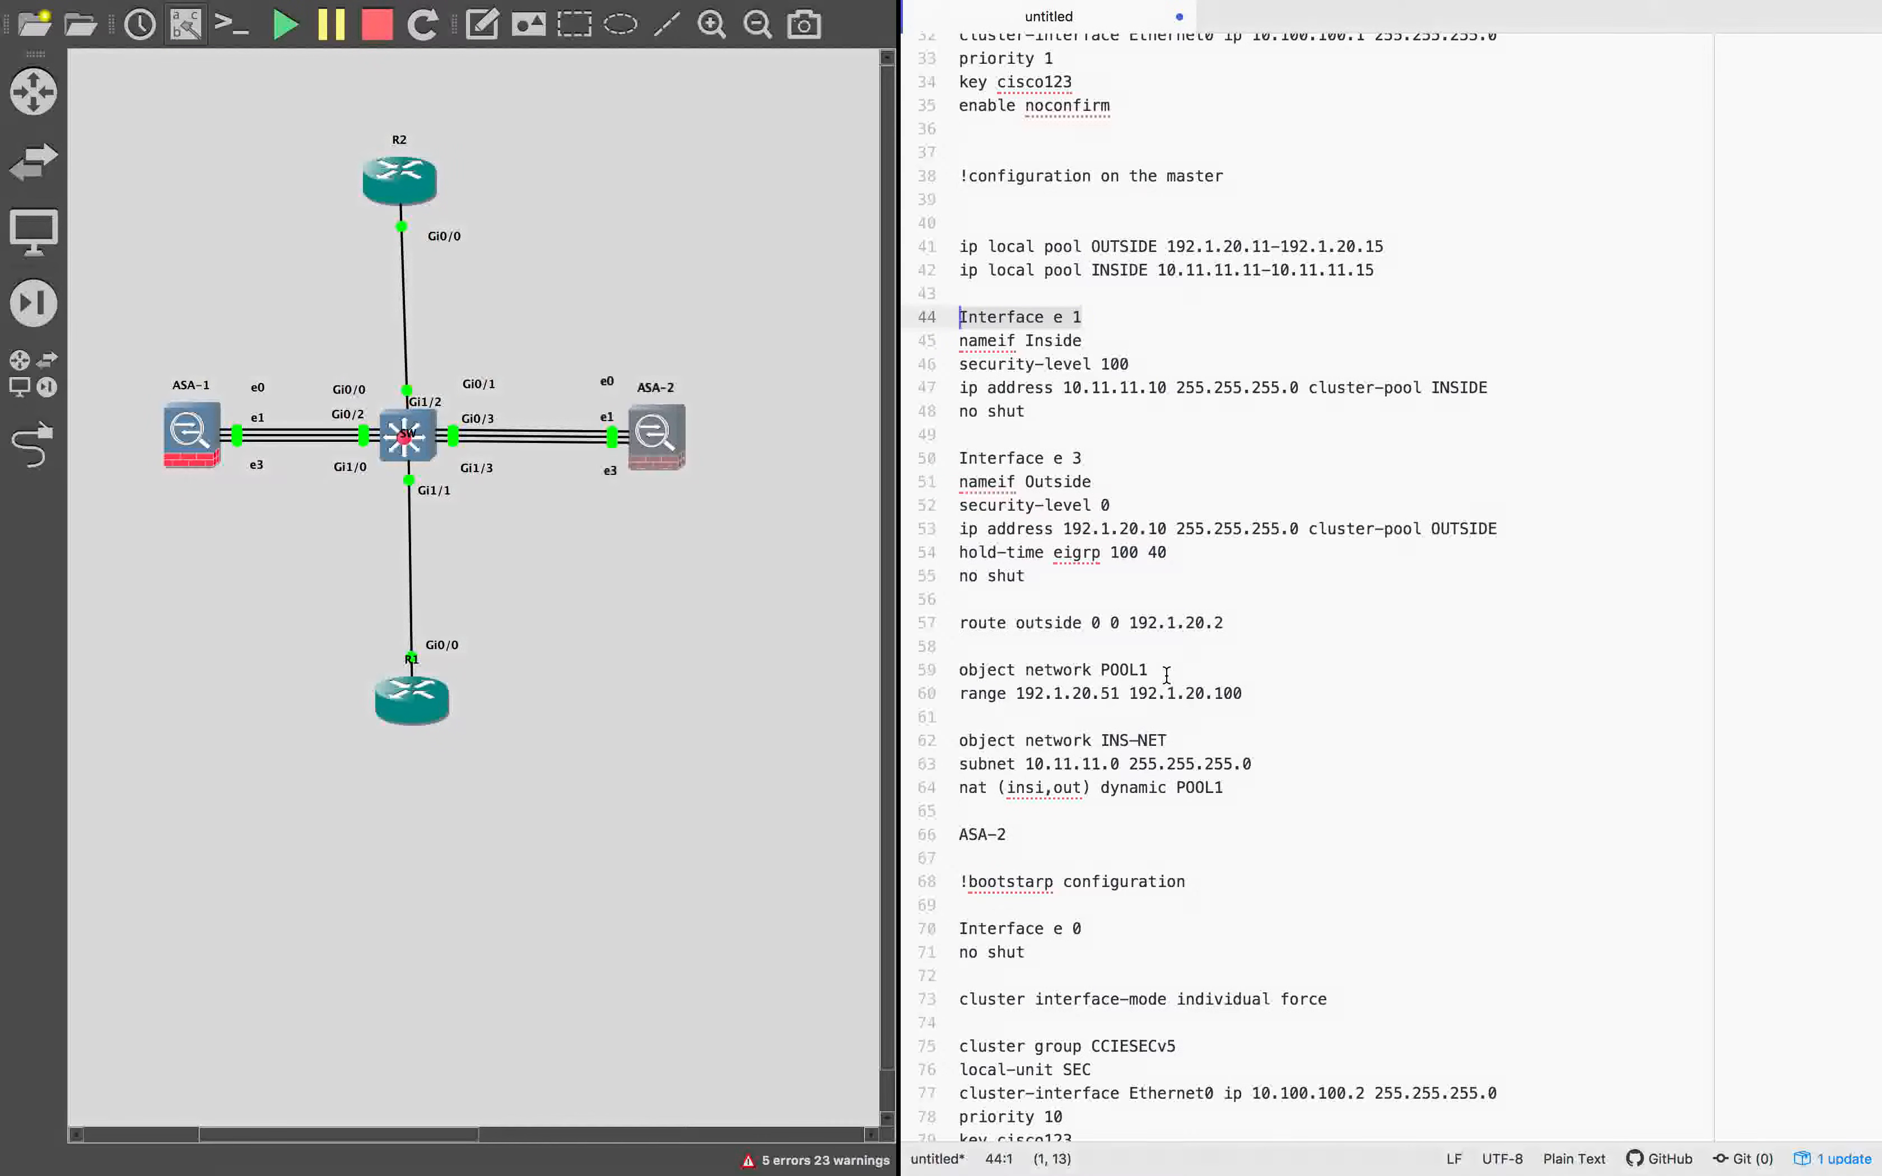
click(1177, 622)
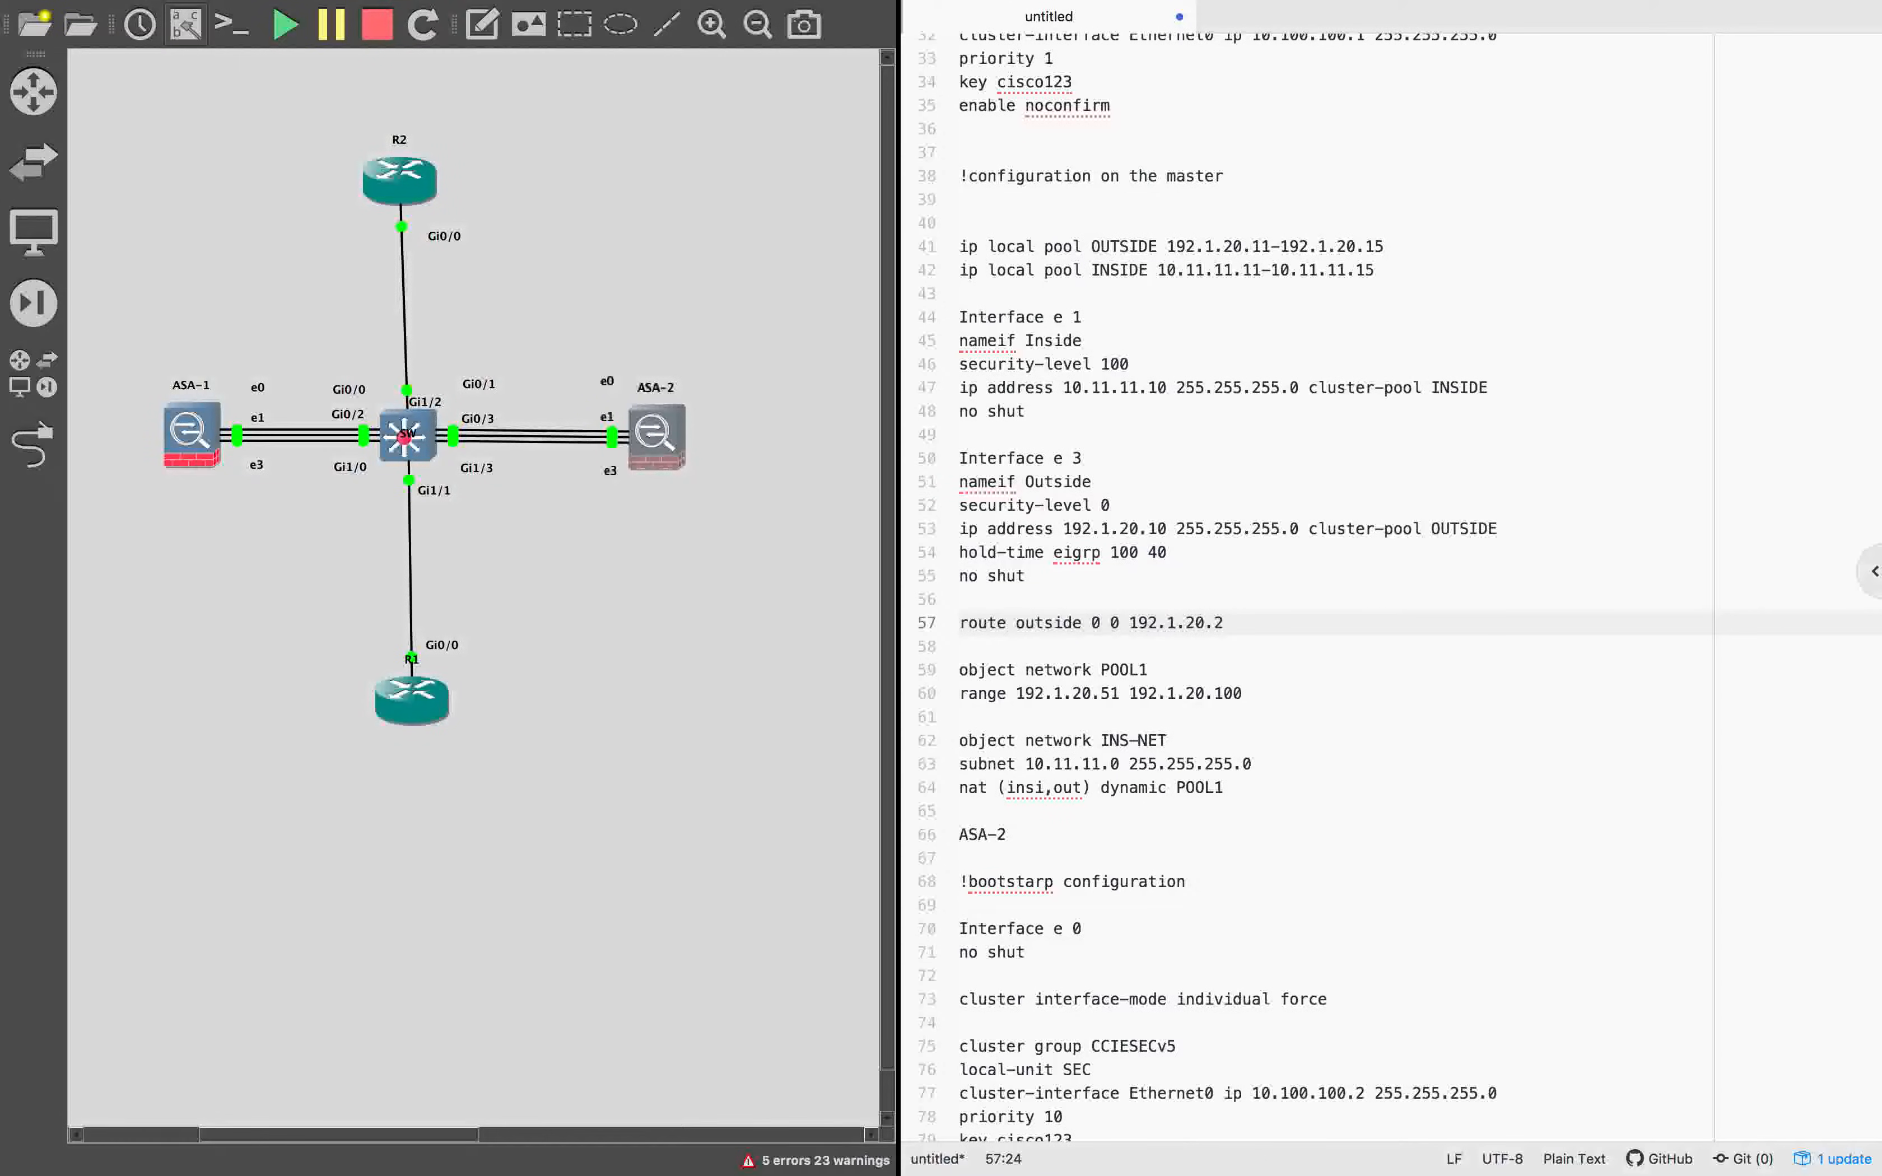
scroll(1109, 542, down, 15)
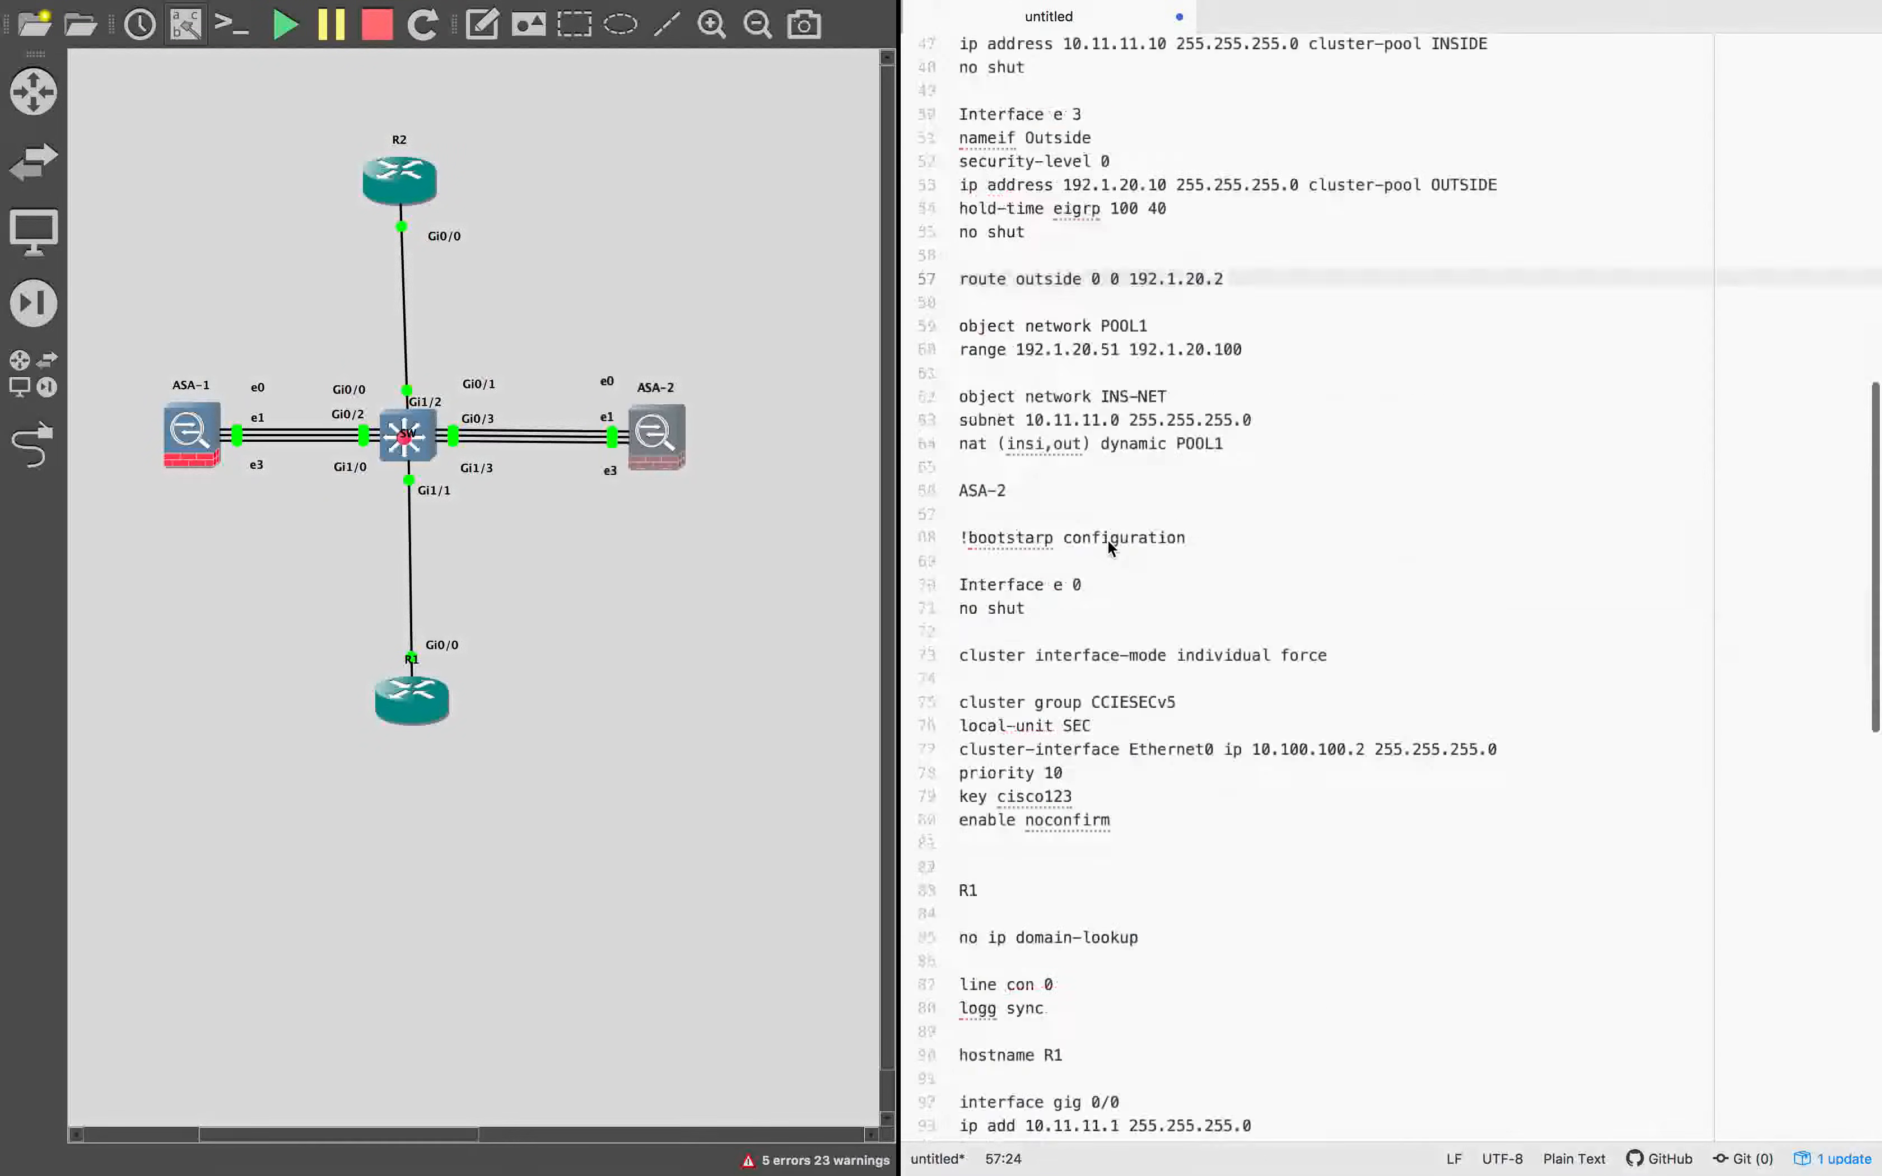
scroll(1101, 445, up, 2)
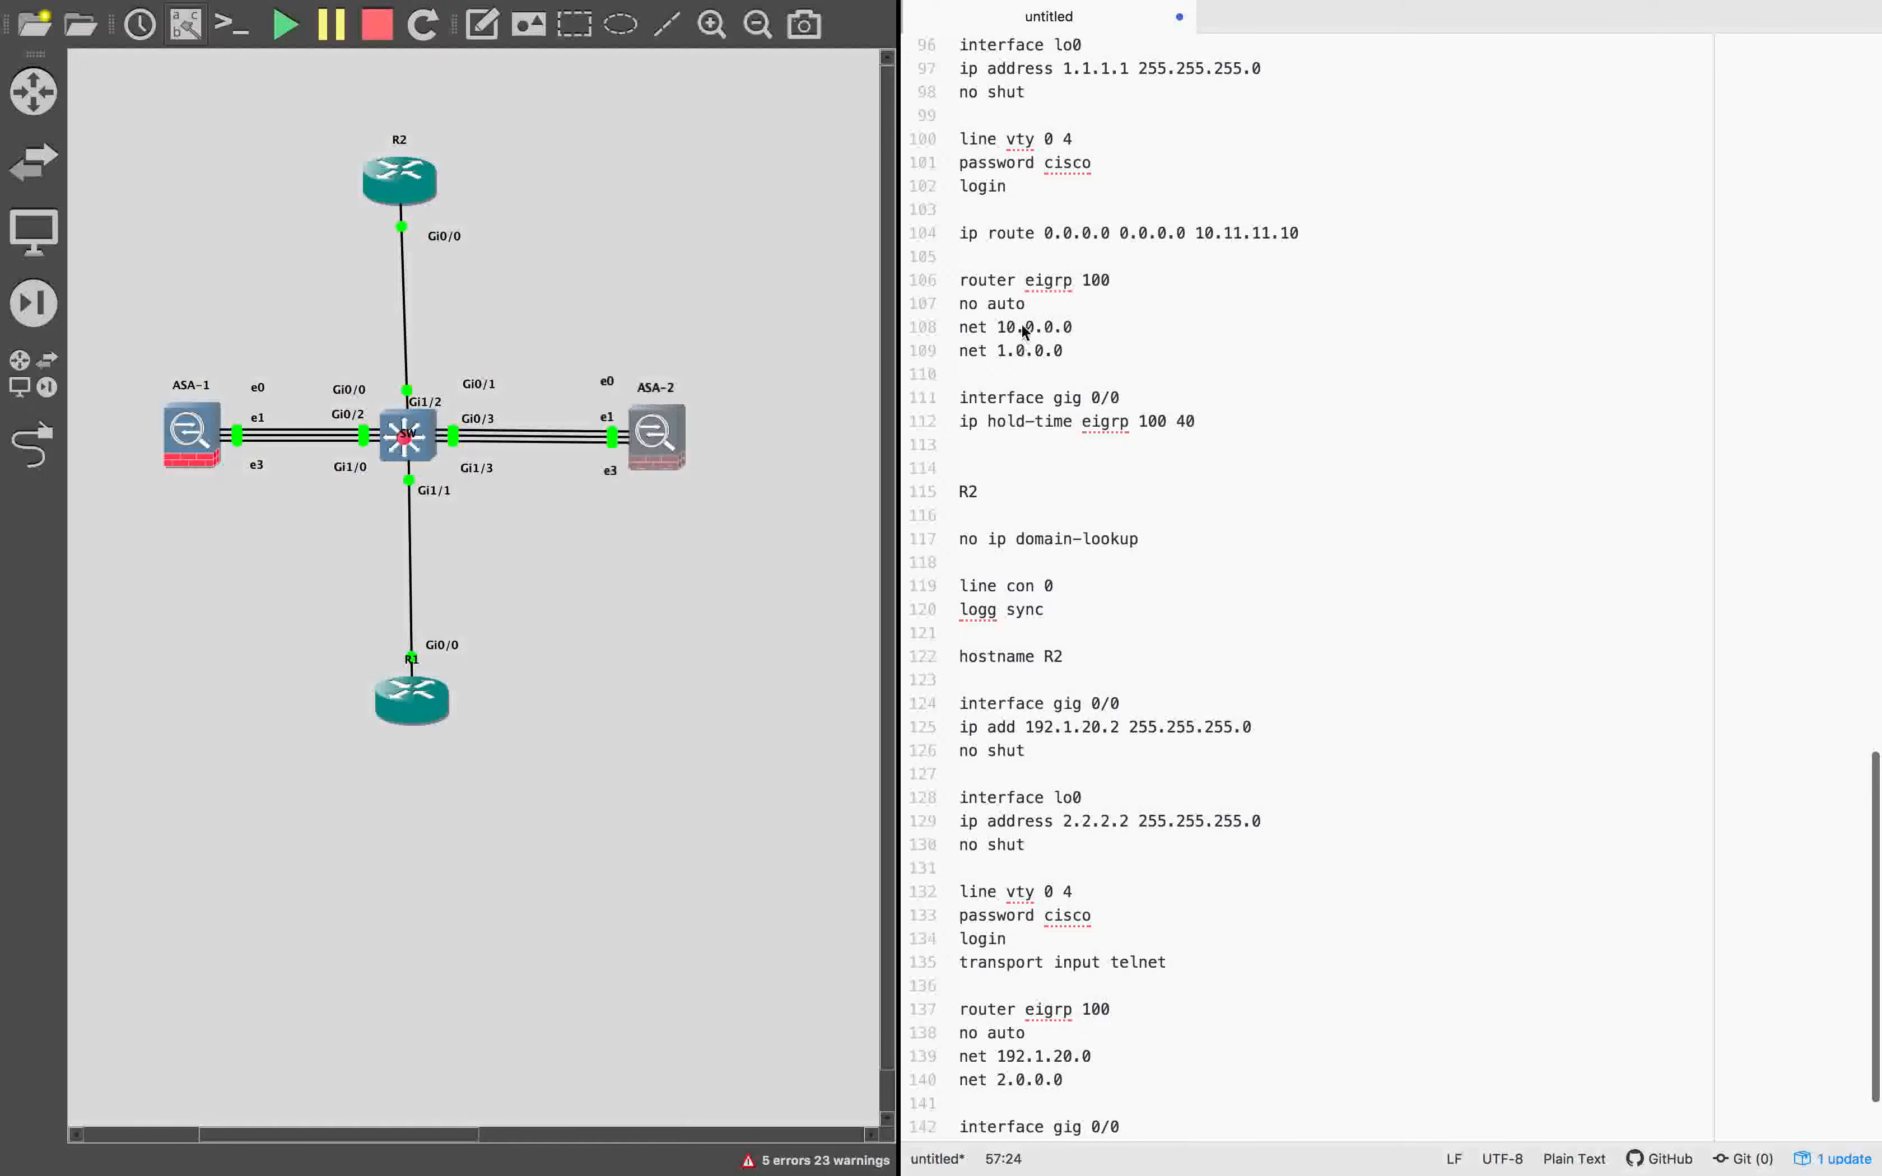
scroll(1016, 841, down, 2)
scroll(1019, 832, up, 15)
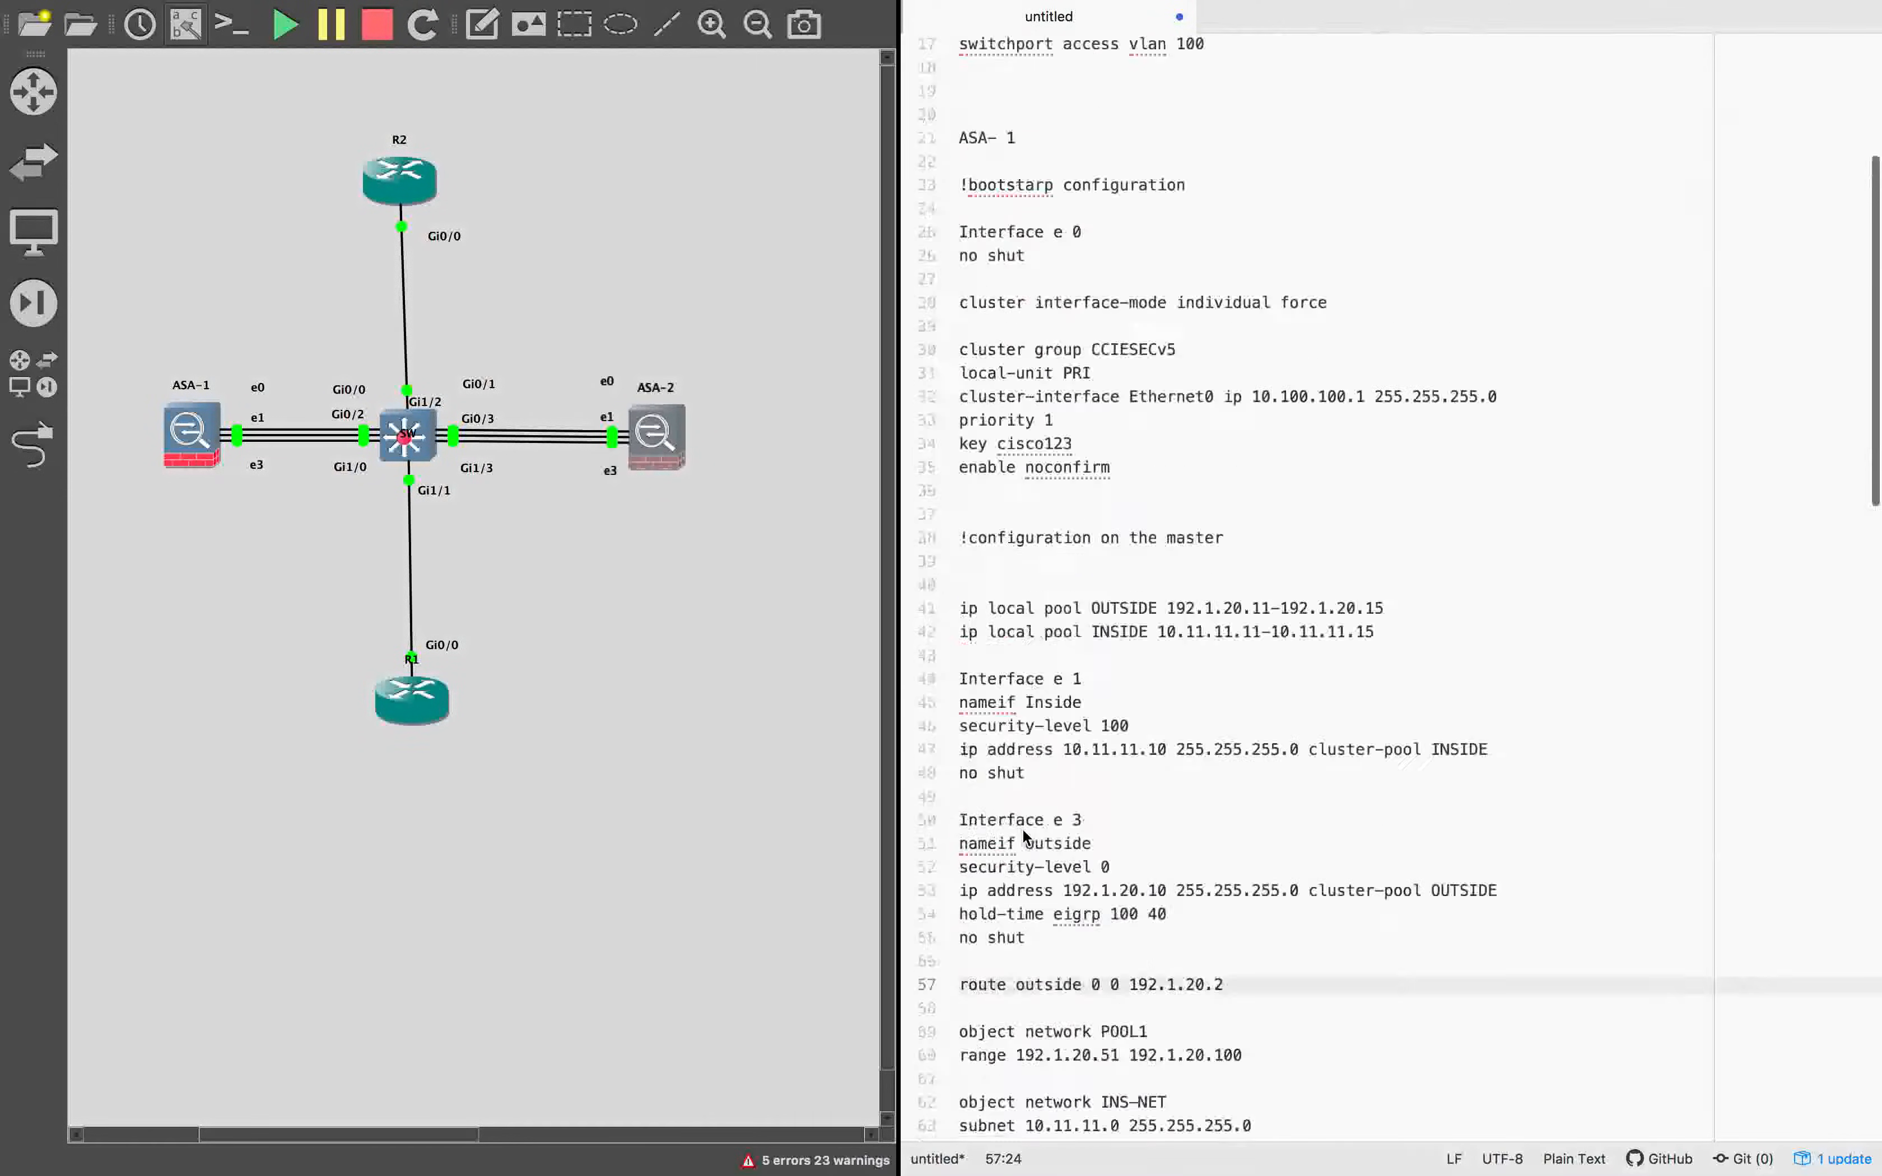
scroll(1021, 827, down, 1)
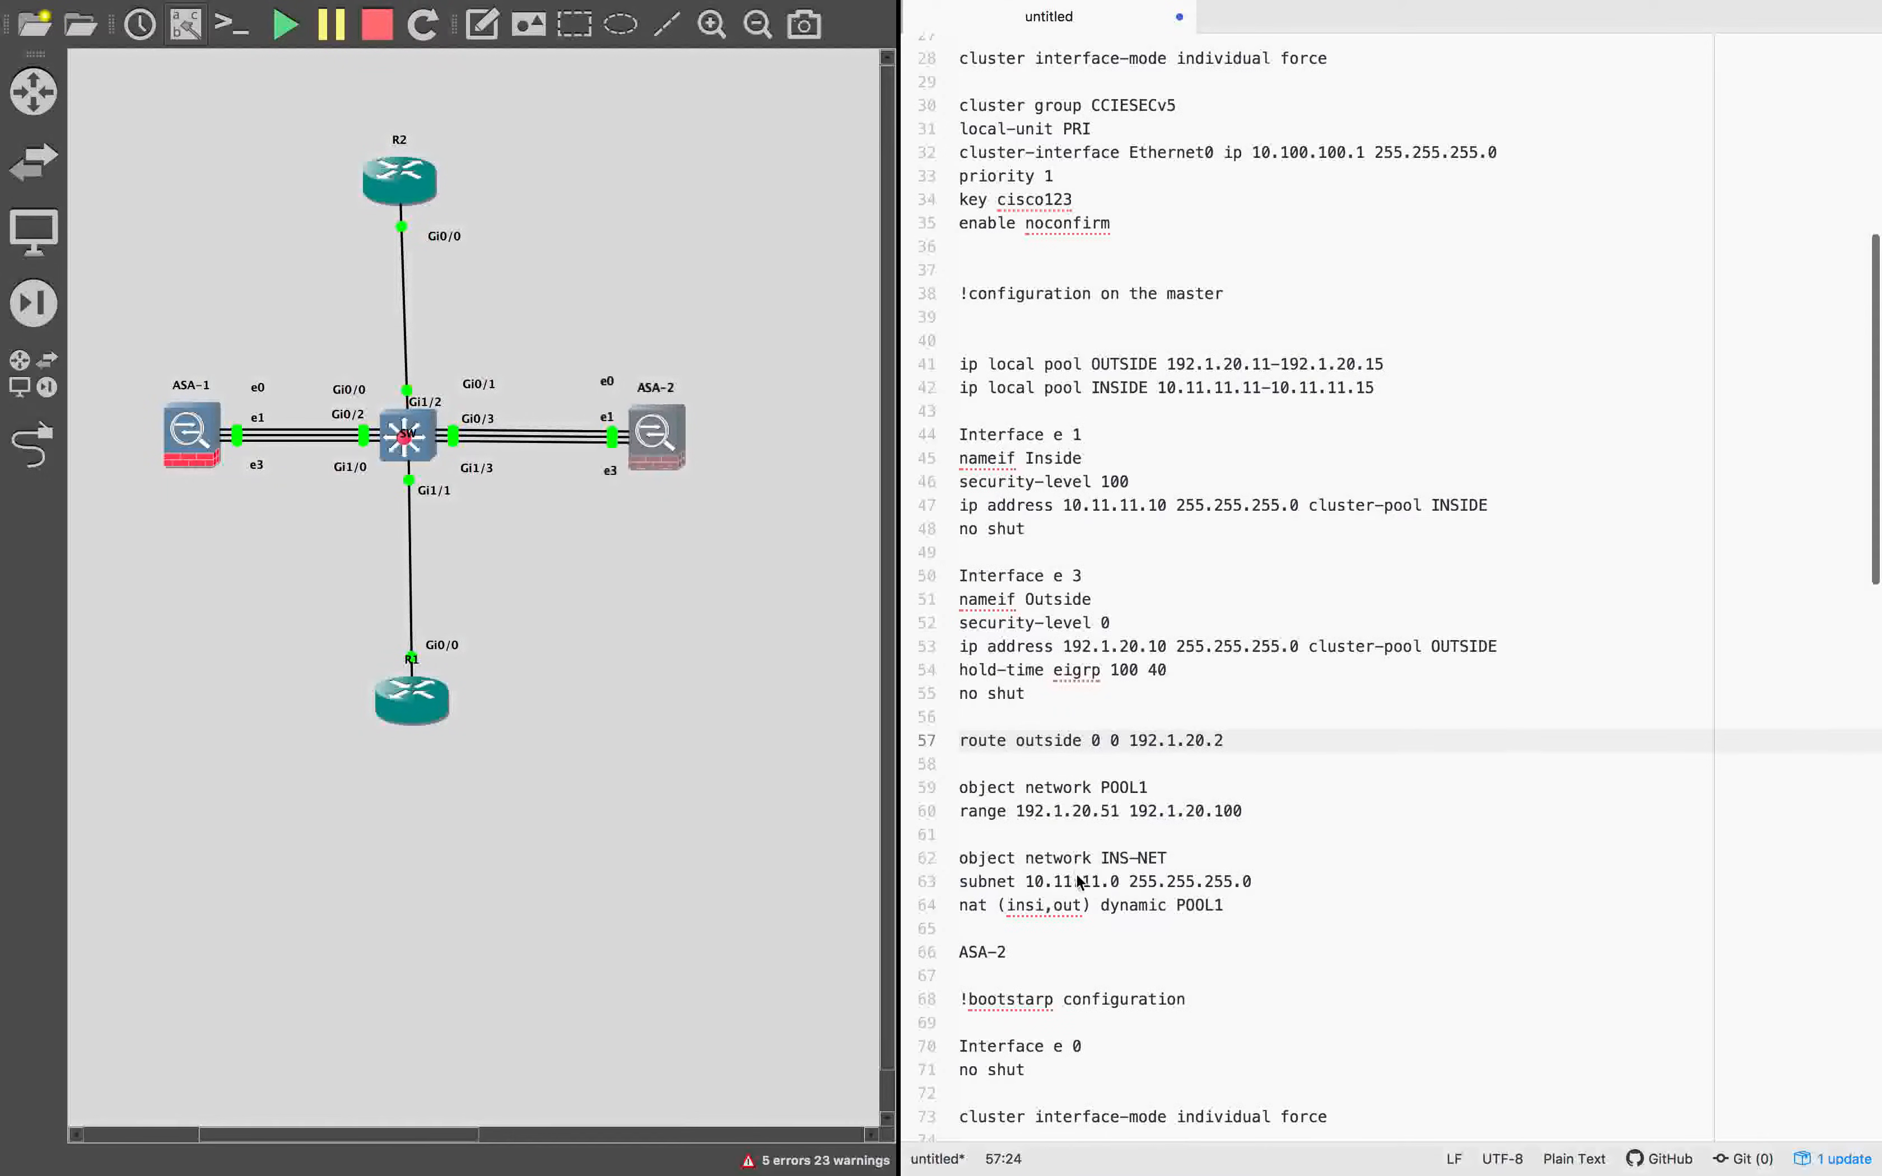
Add a router eigrp 100 block with no auto, net 192.1.20.0 and net 10.11.11.0 255.255.255.0 below the outside route.
click(1243, 739)
key(Return)
key(Return)
text(router eigrp 100 no auto net 192.1.20.0 net 10.11.11.0 255.255.255.0)
key(Return)
key(Return)
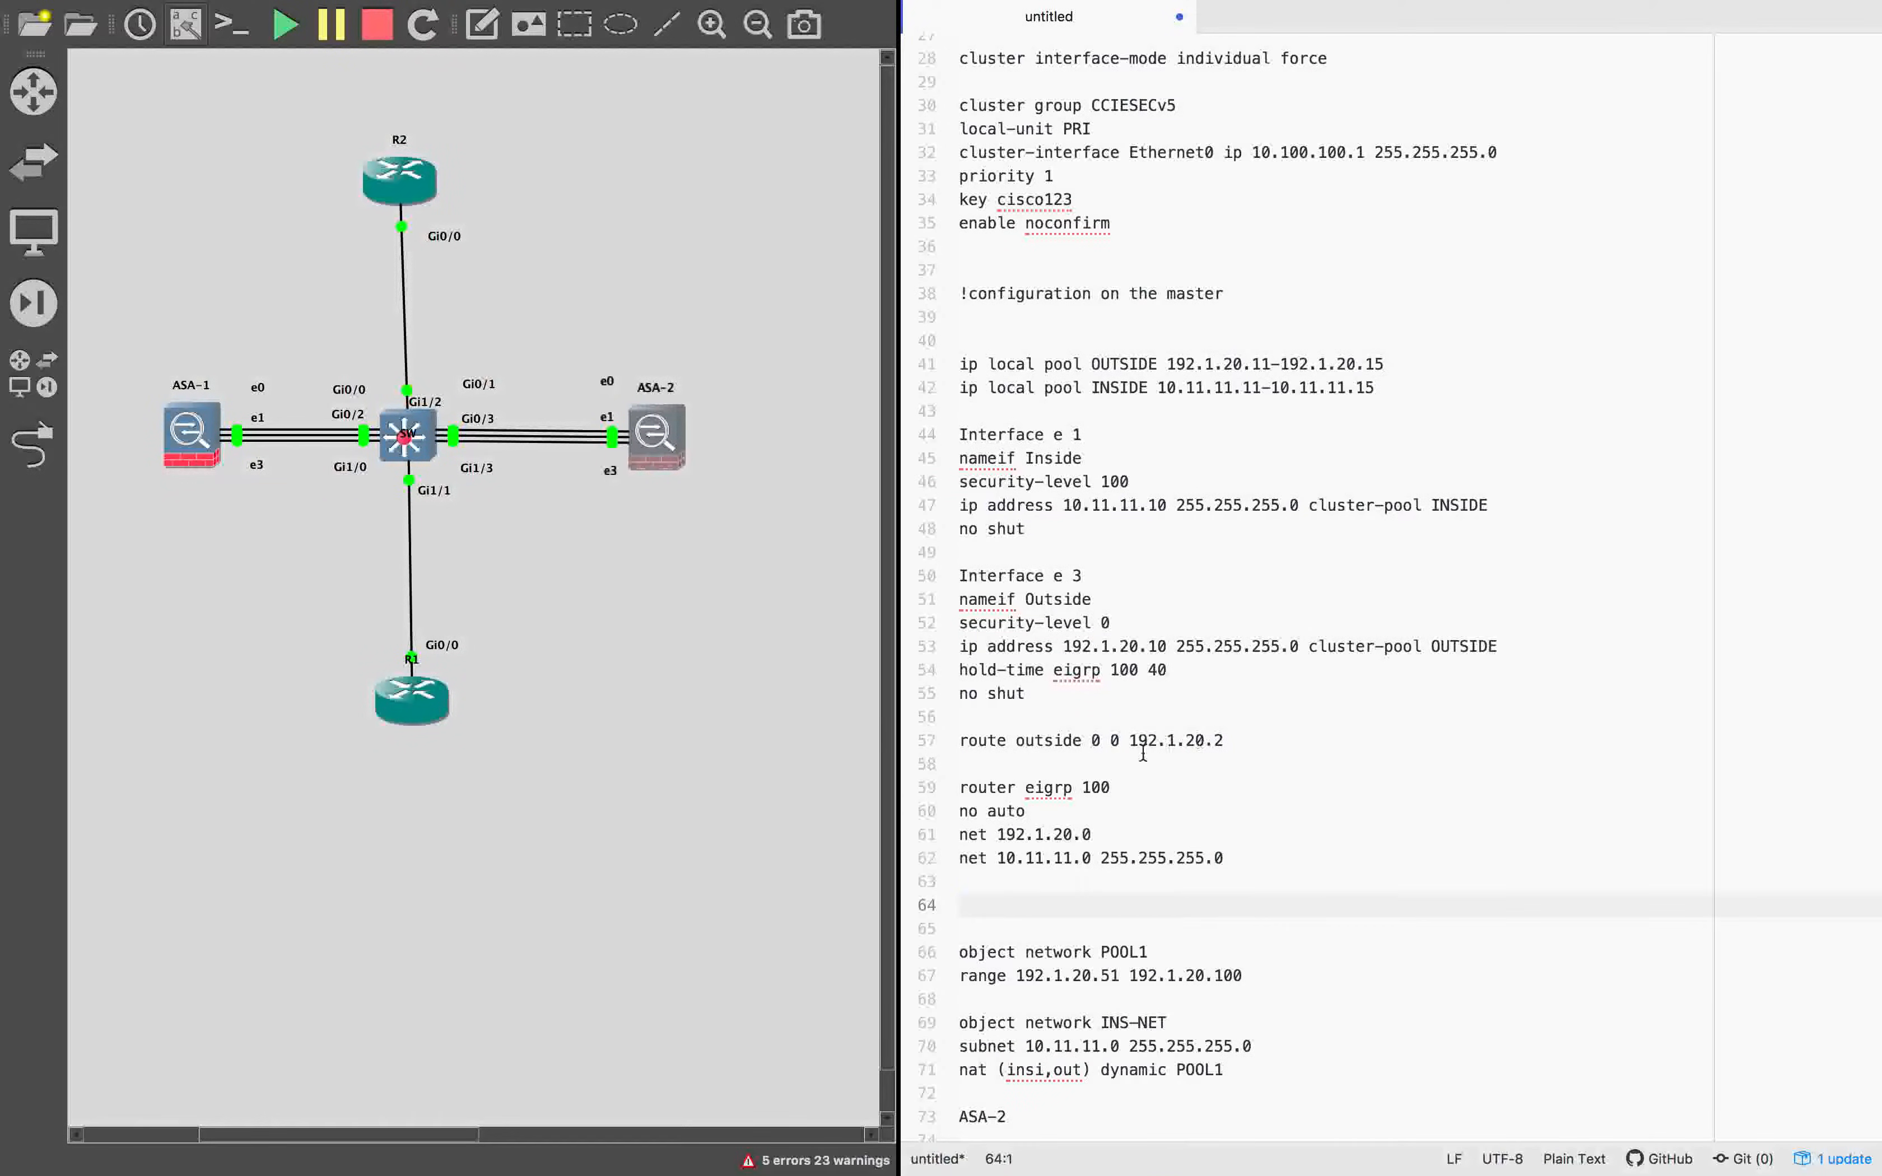
click(1000, 834)
drag(1000, 834, 1290, 831)
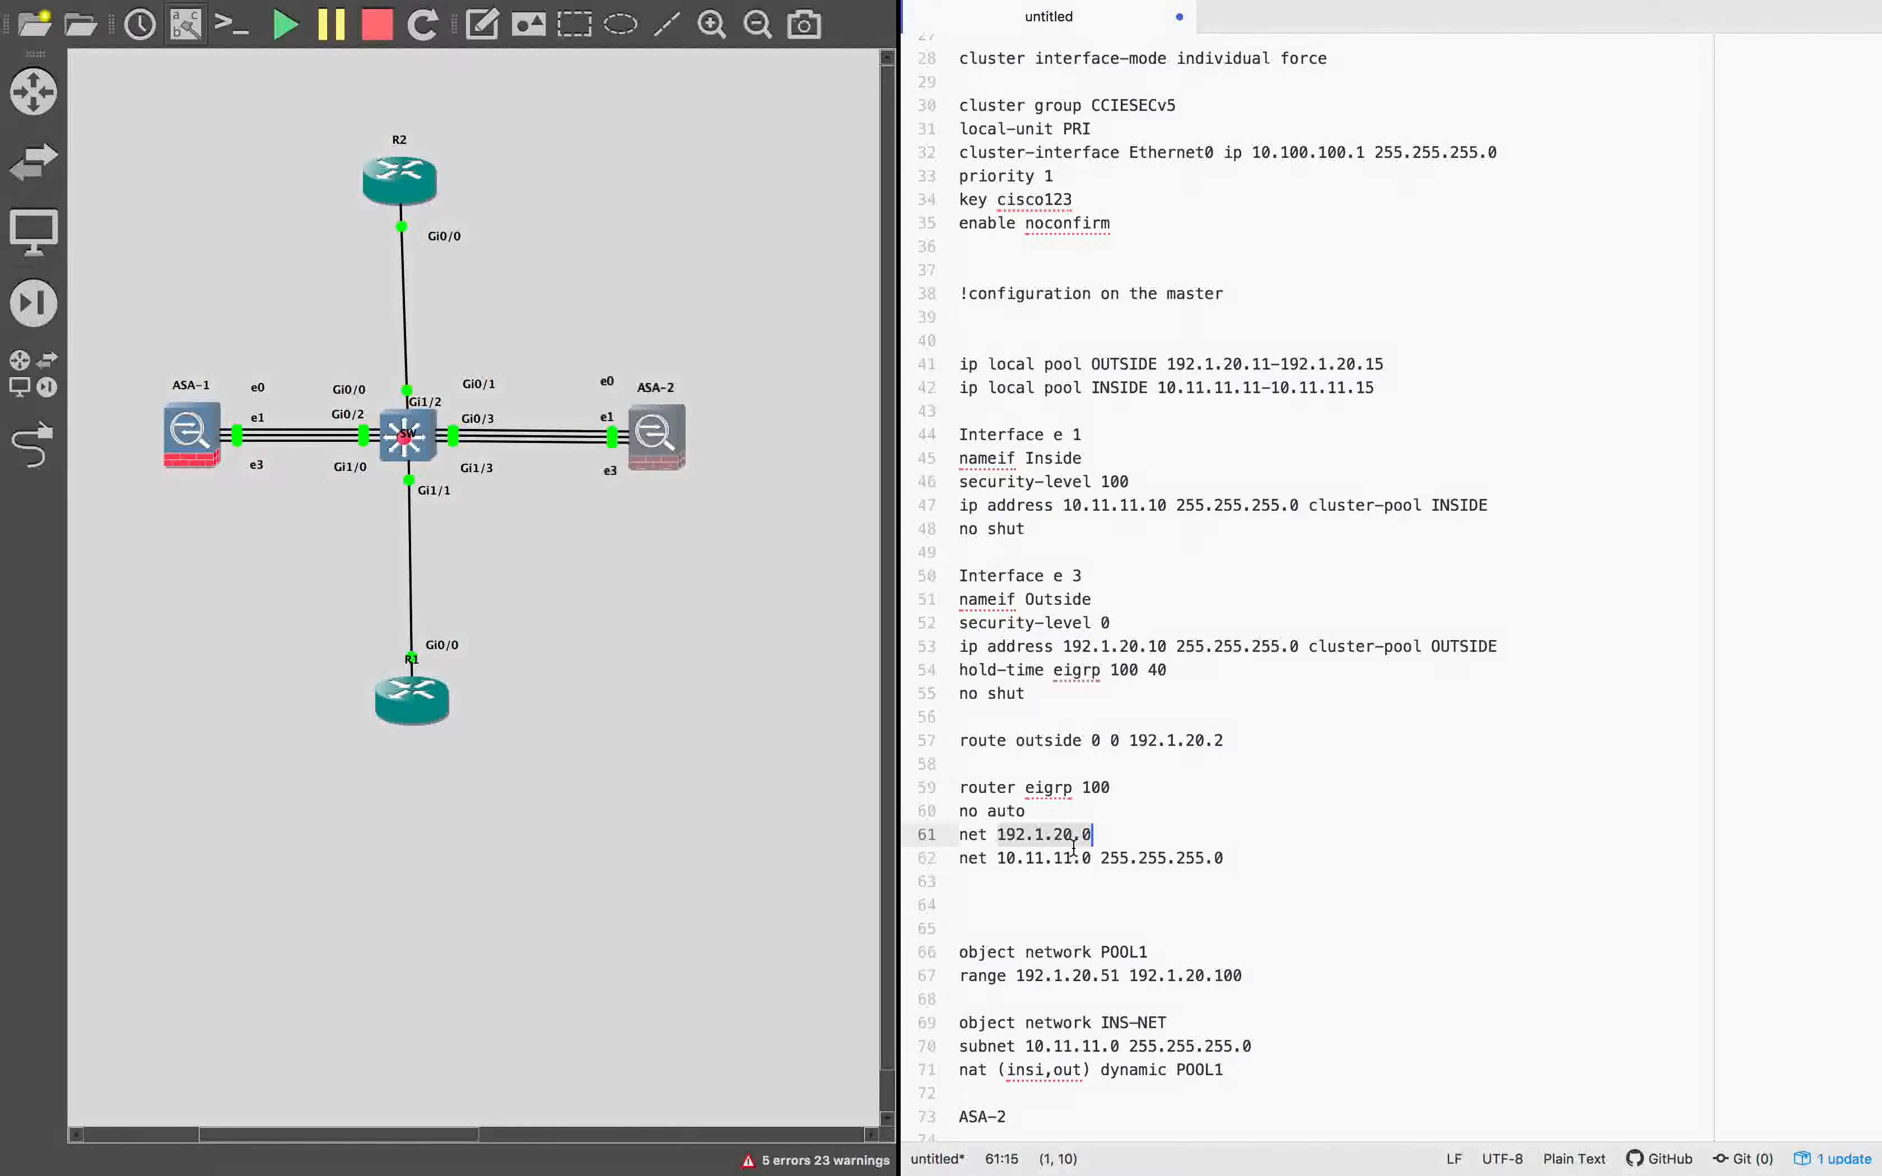
click(1019, 879)
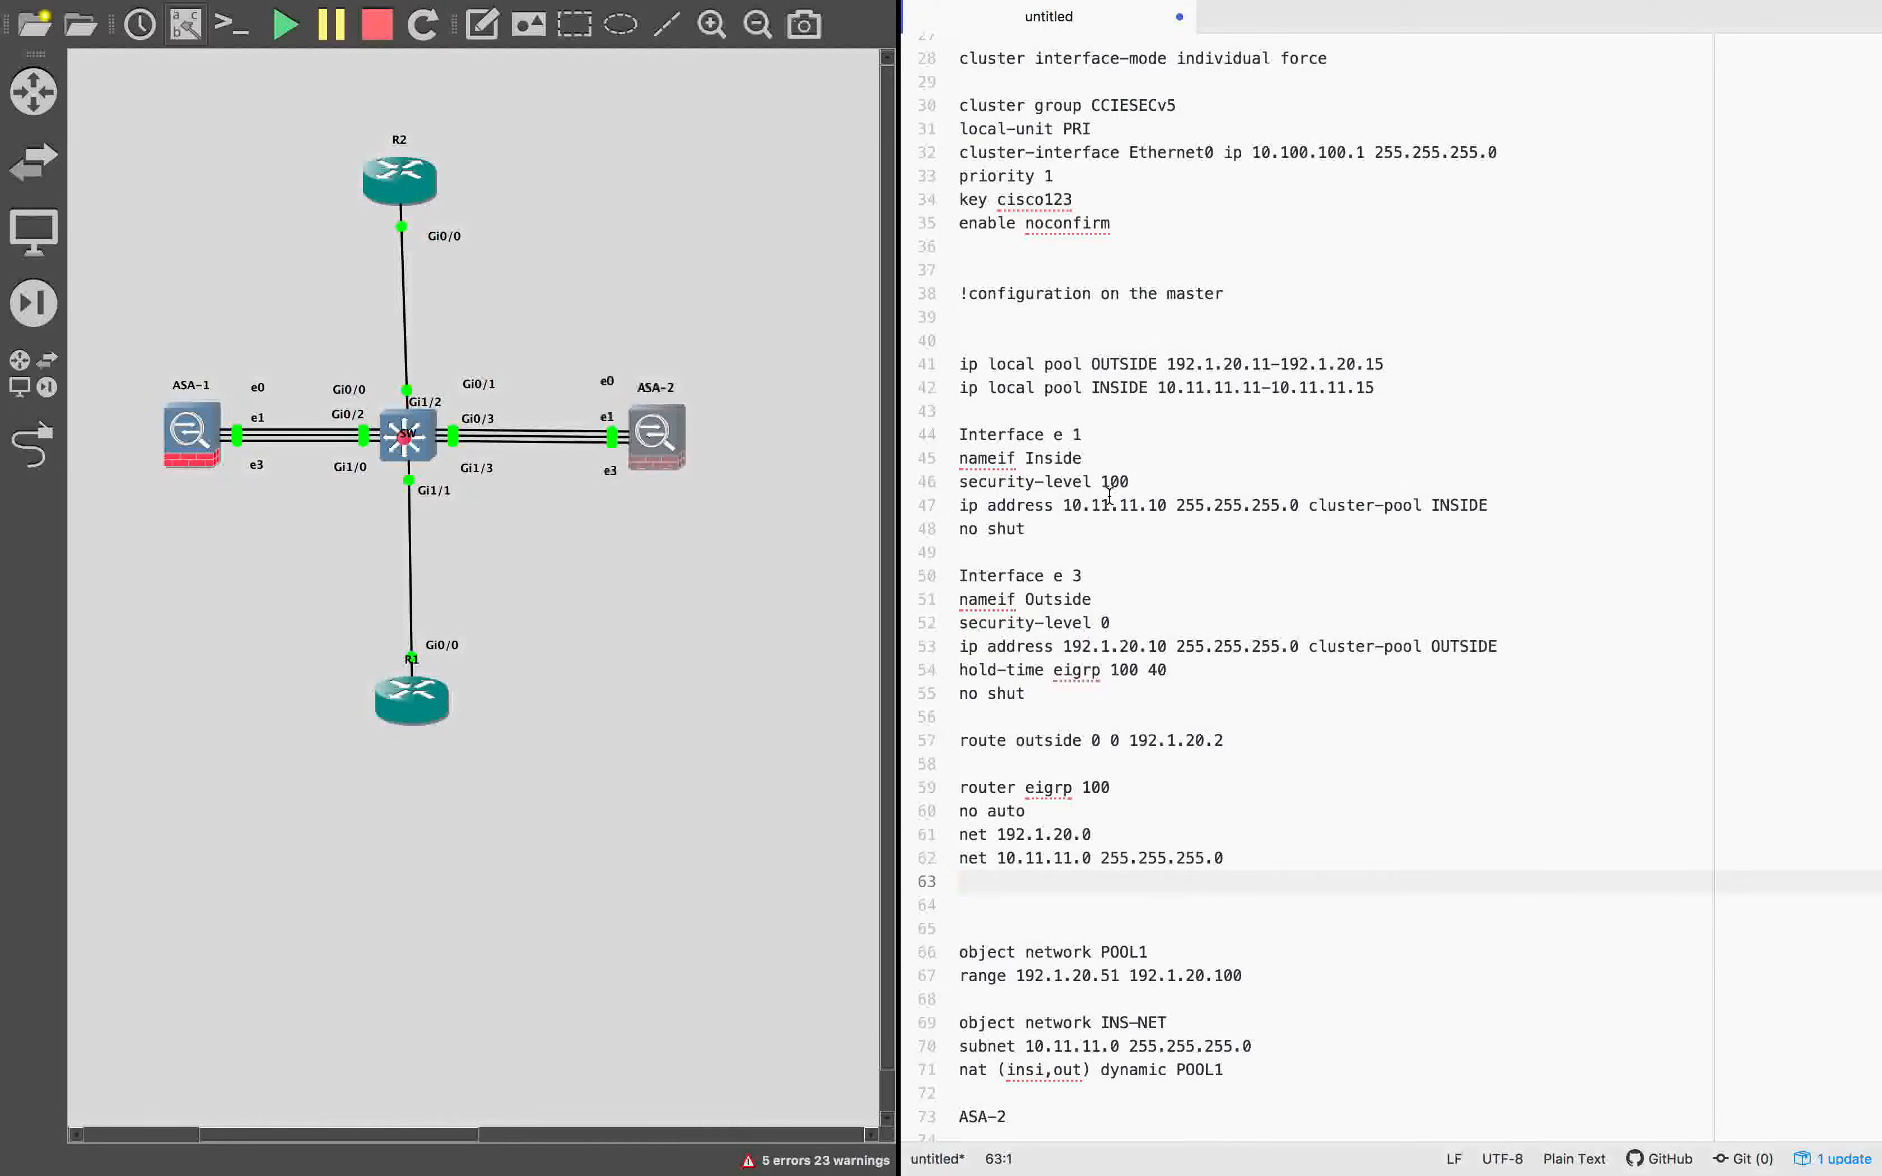
Add an Interface e 1 block with hold-time eigrp 100 40 below the router eigrp 100 block.
scroll(1109, 495, down, 5)
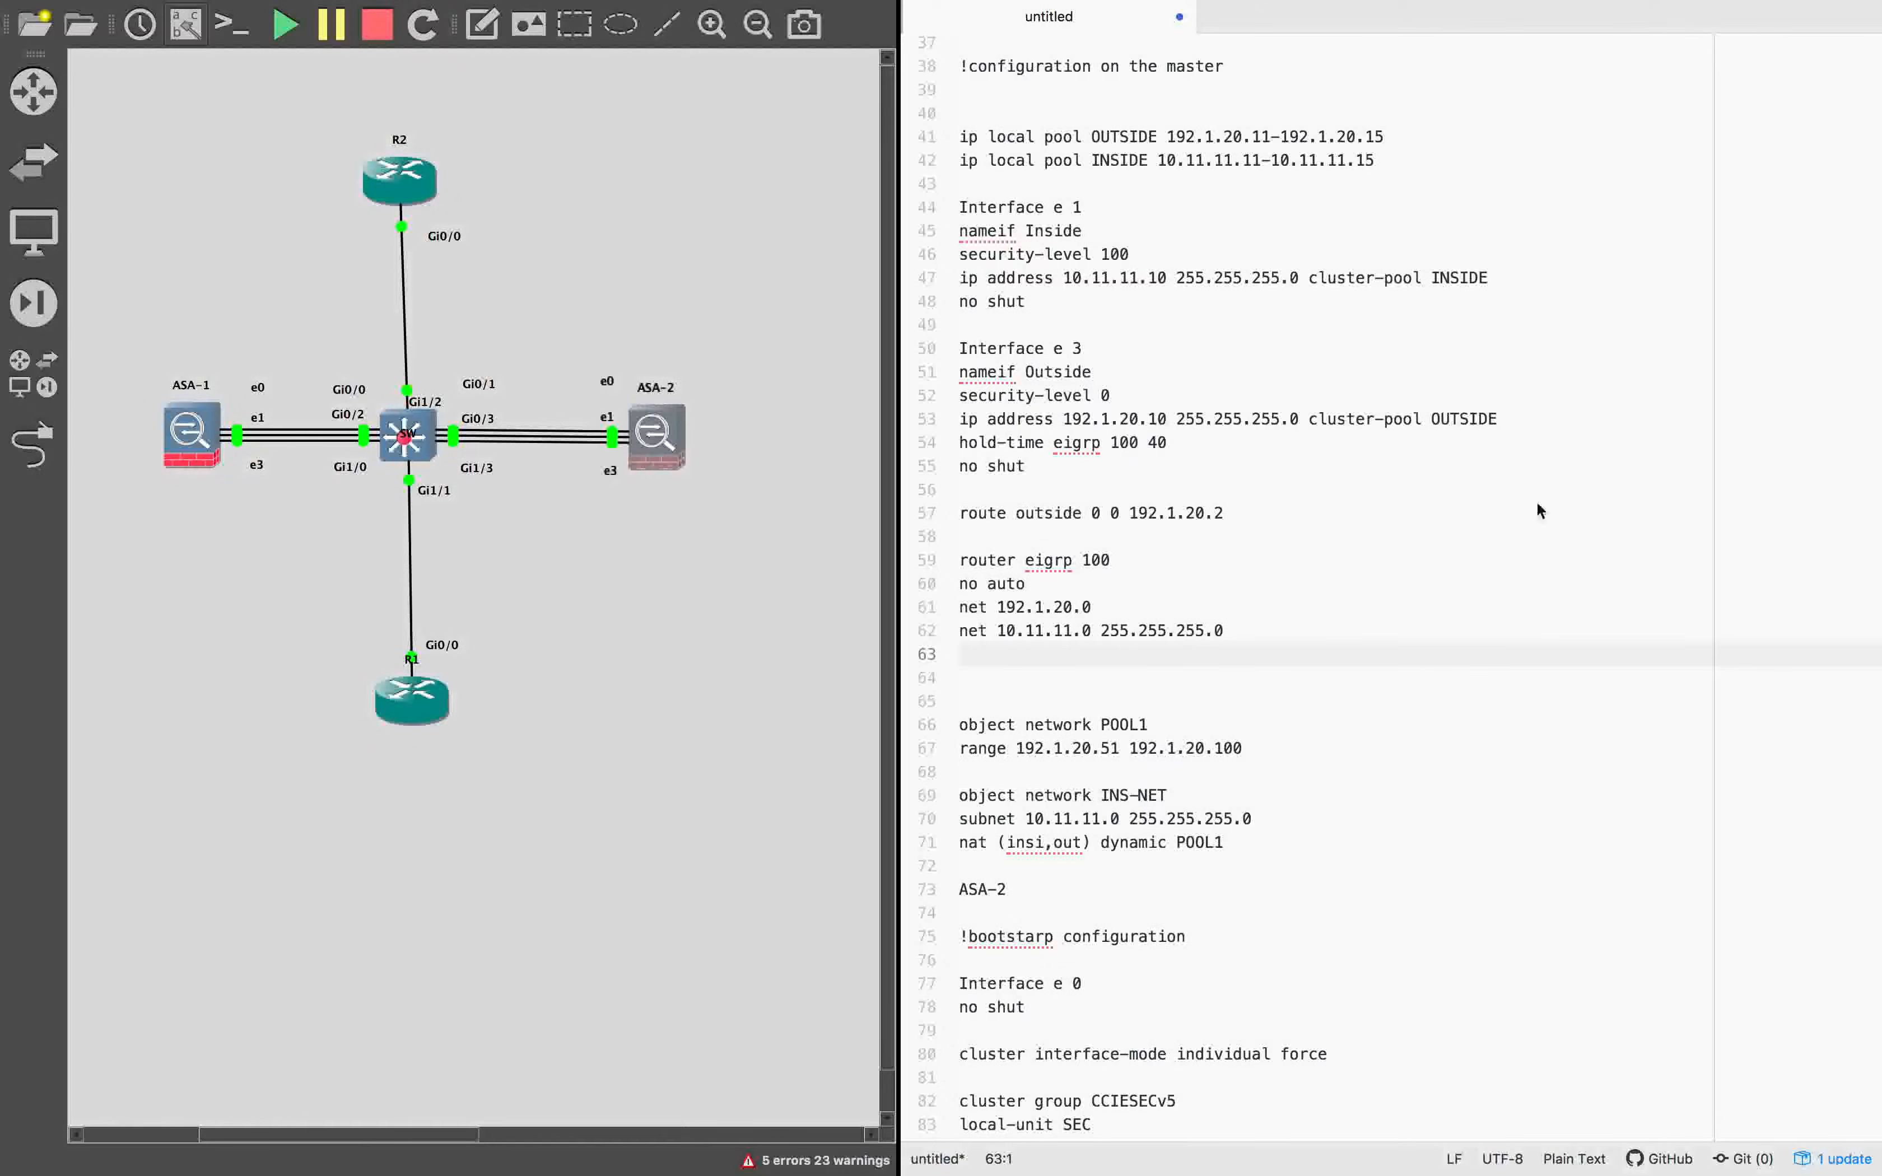
key(Return)
key(super+v)
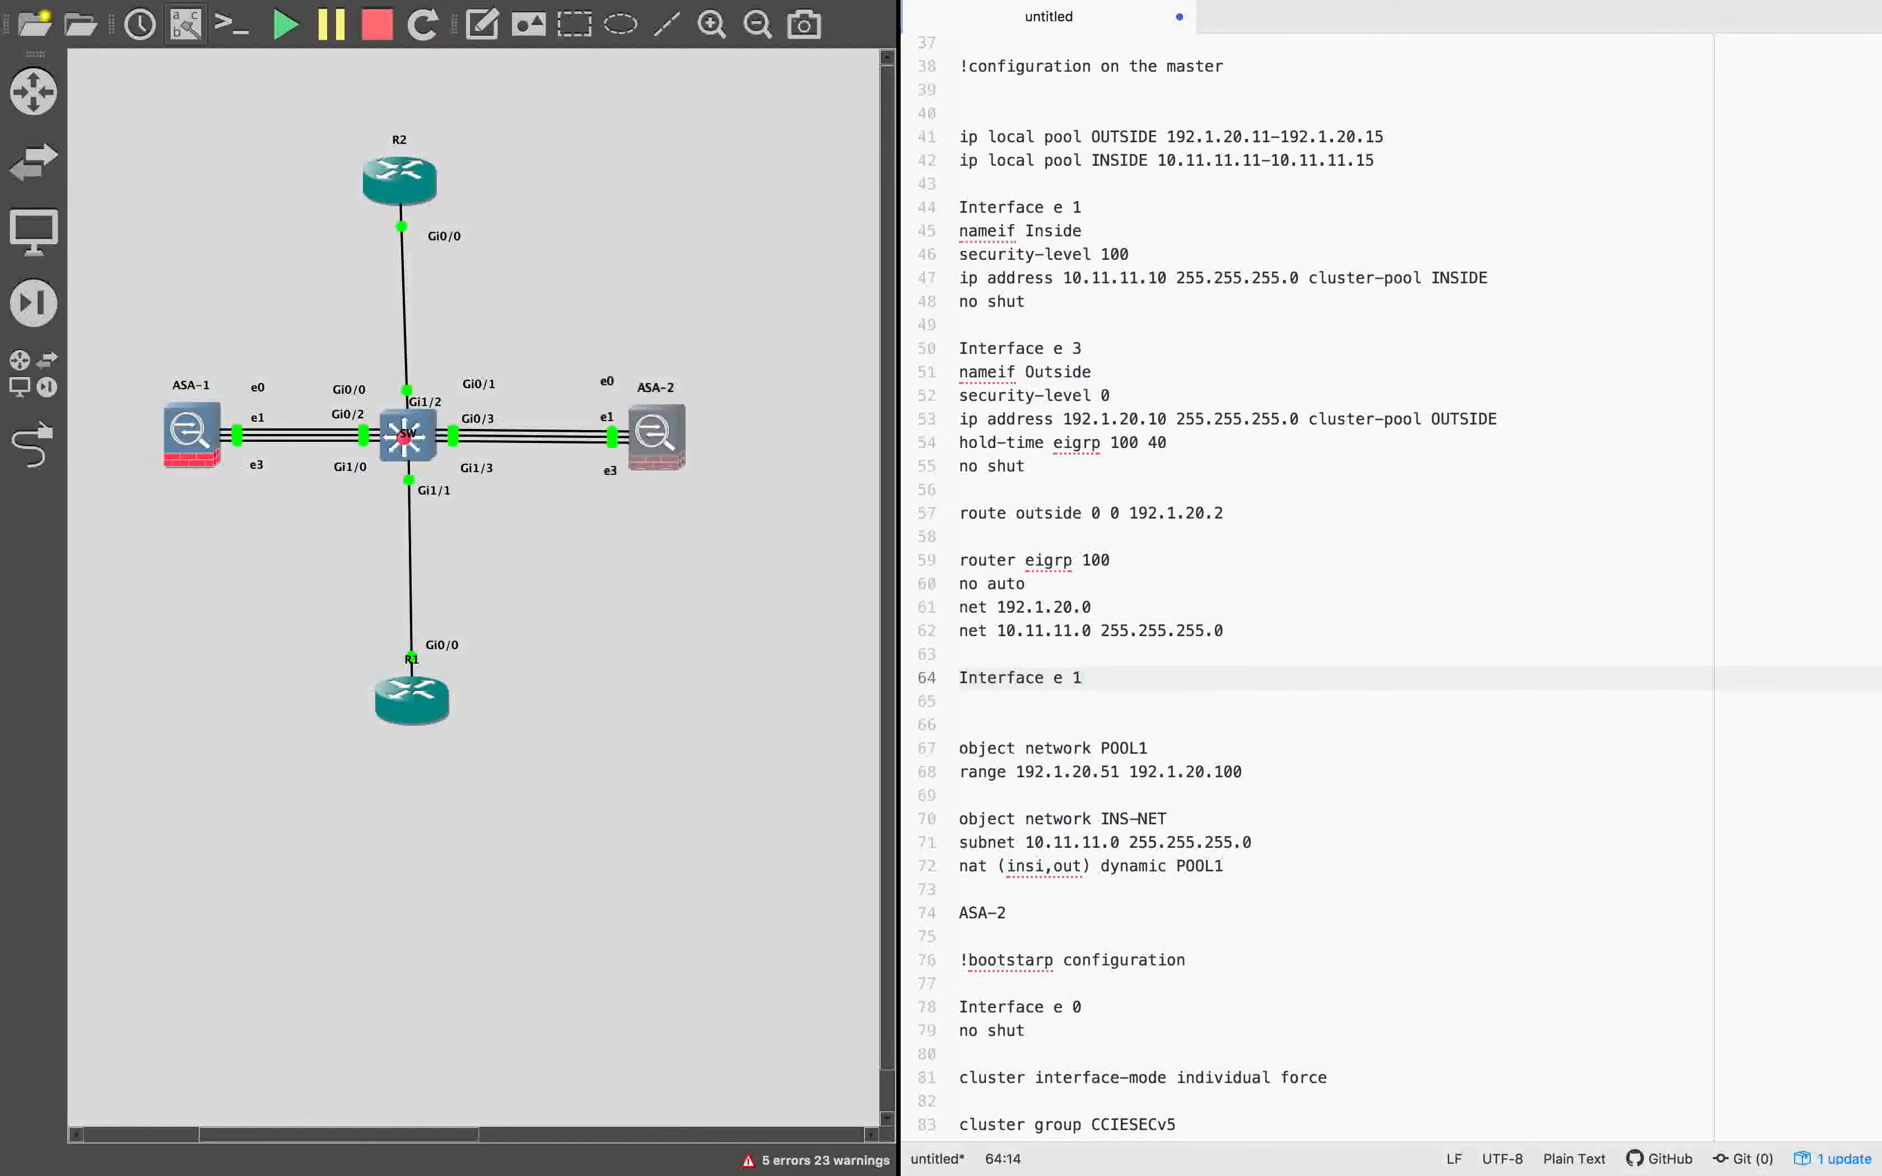
key(Return)
text(hold-time eigrp 100 40)
key(Return)
key(Return)
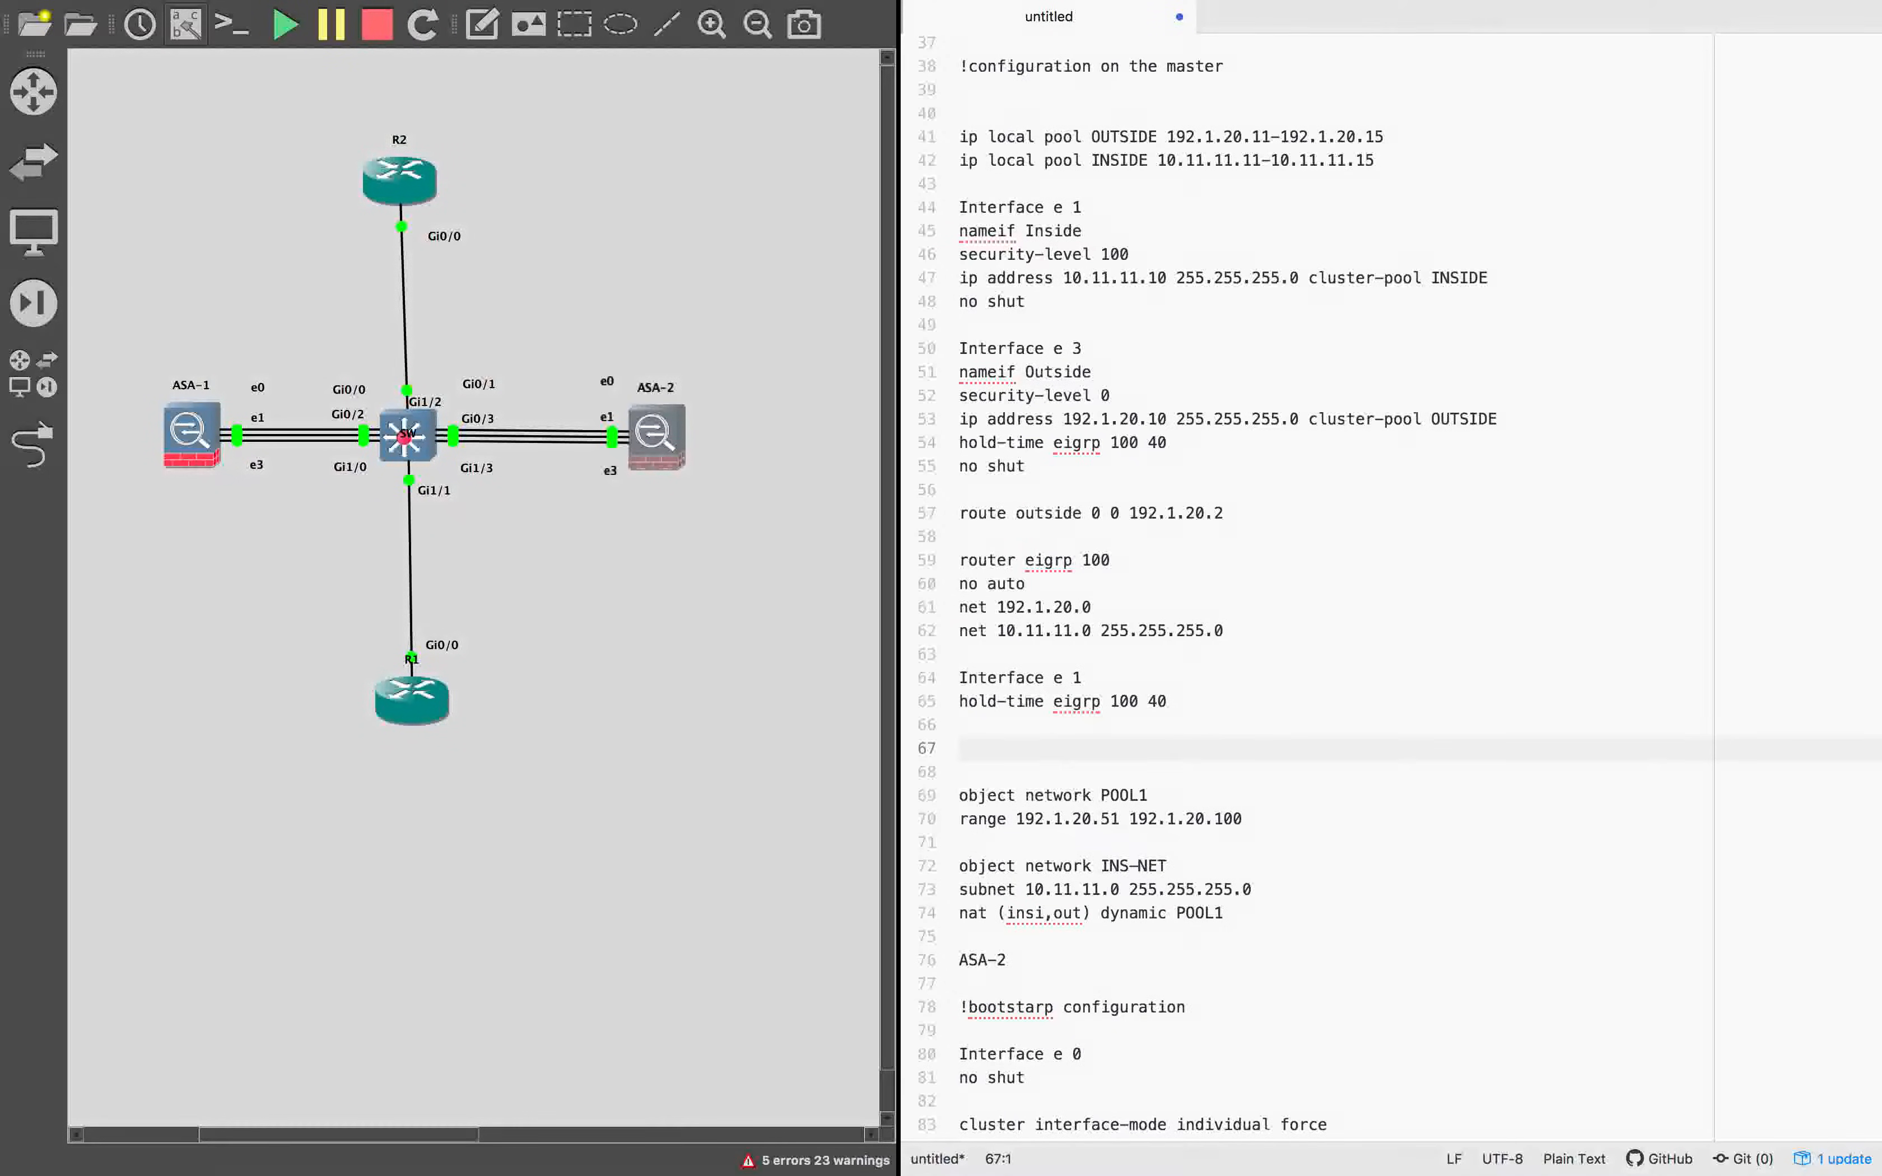
Add an Interface e 3 block with hold-time eigrp 100 40 above the POOL1 object.
click(1023, 748)
text(Interface e 3)
key(Return)
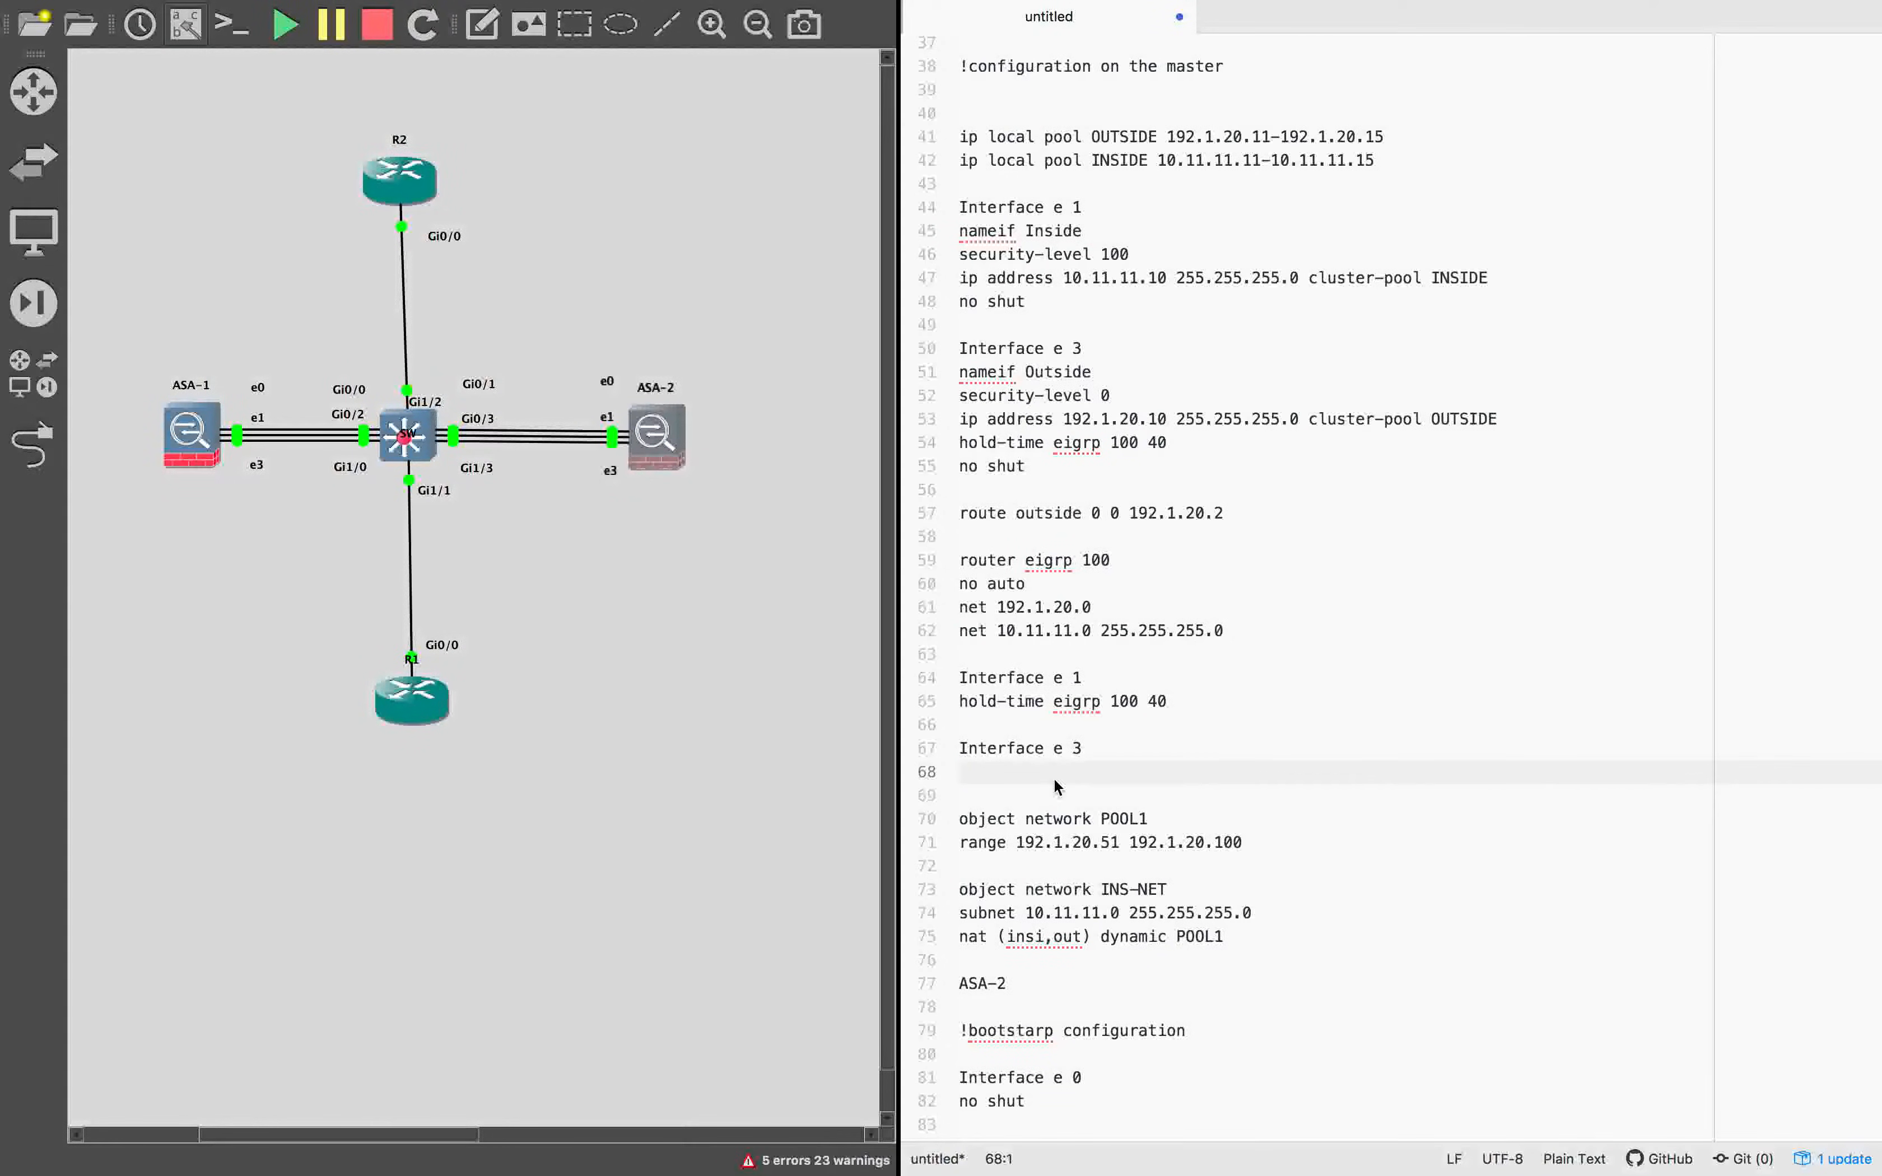
text(hold-time eigrp 100 40)
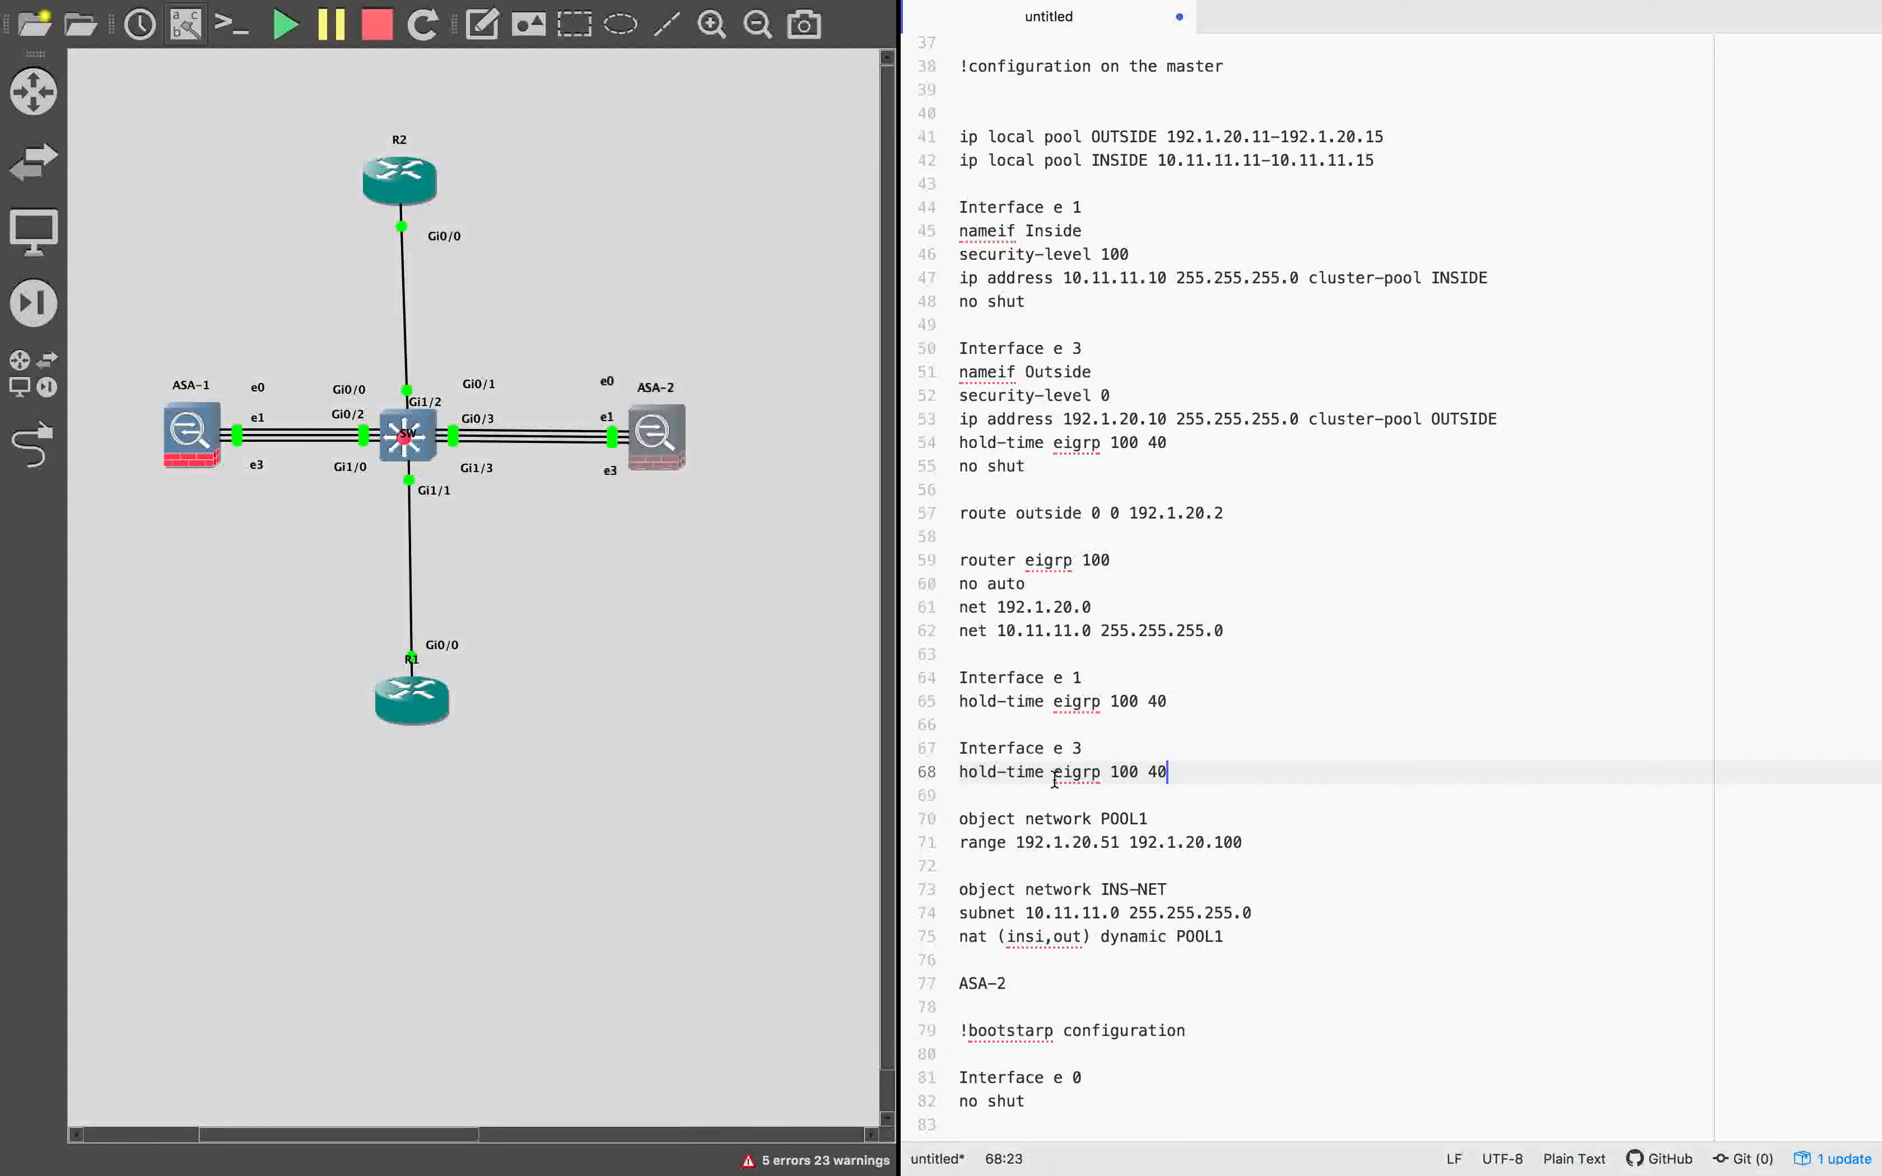
Exit cluster configuration in the ASA-1 terminal and apply the OUTSIDE and INSIDE pools and the first Interface e 1 and e 3 blocks from the notes.
scroll(1006, 577, up, 2)
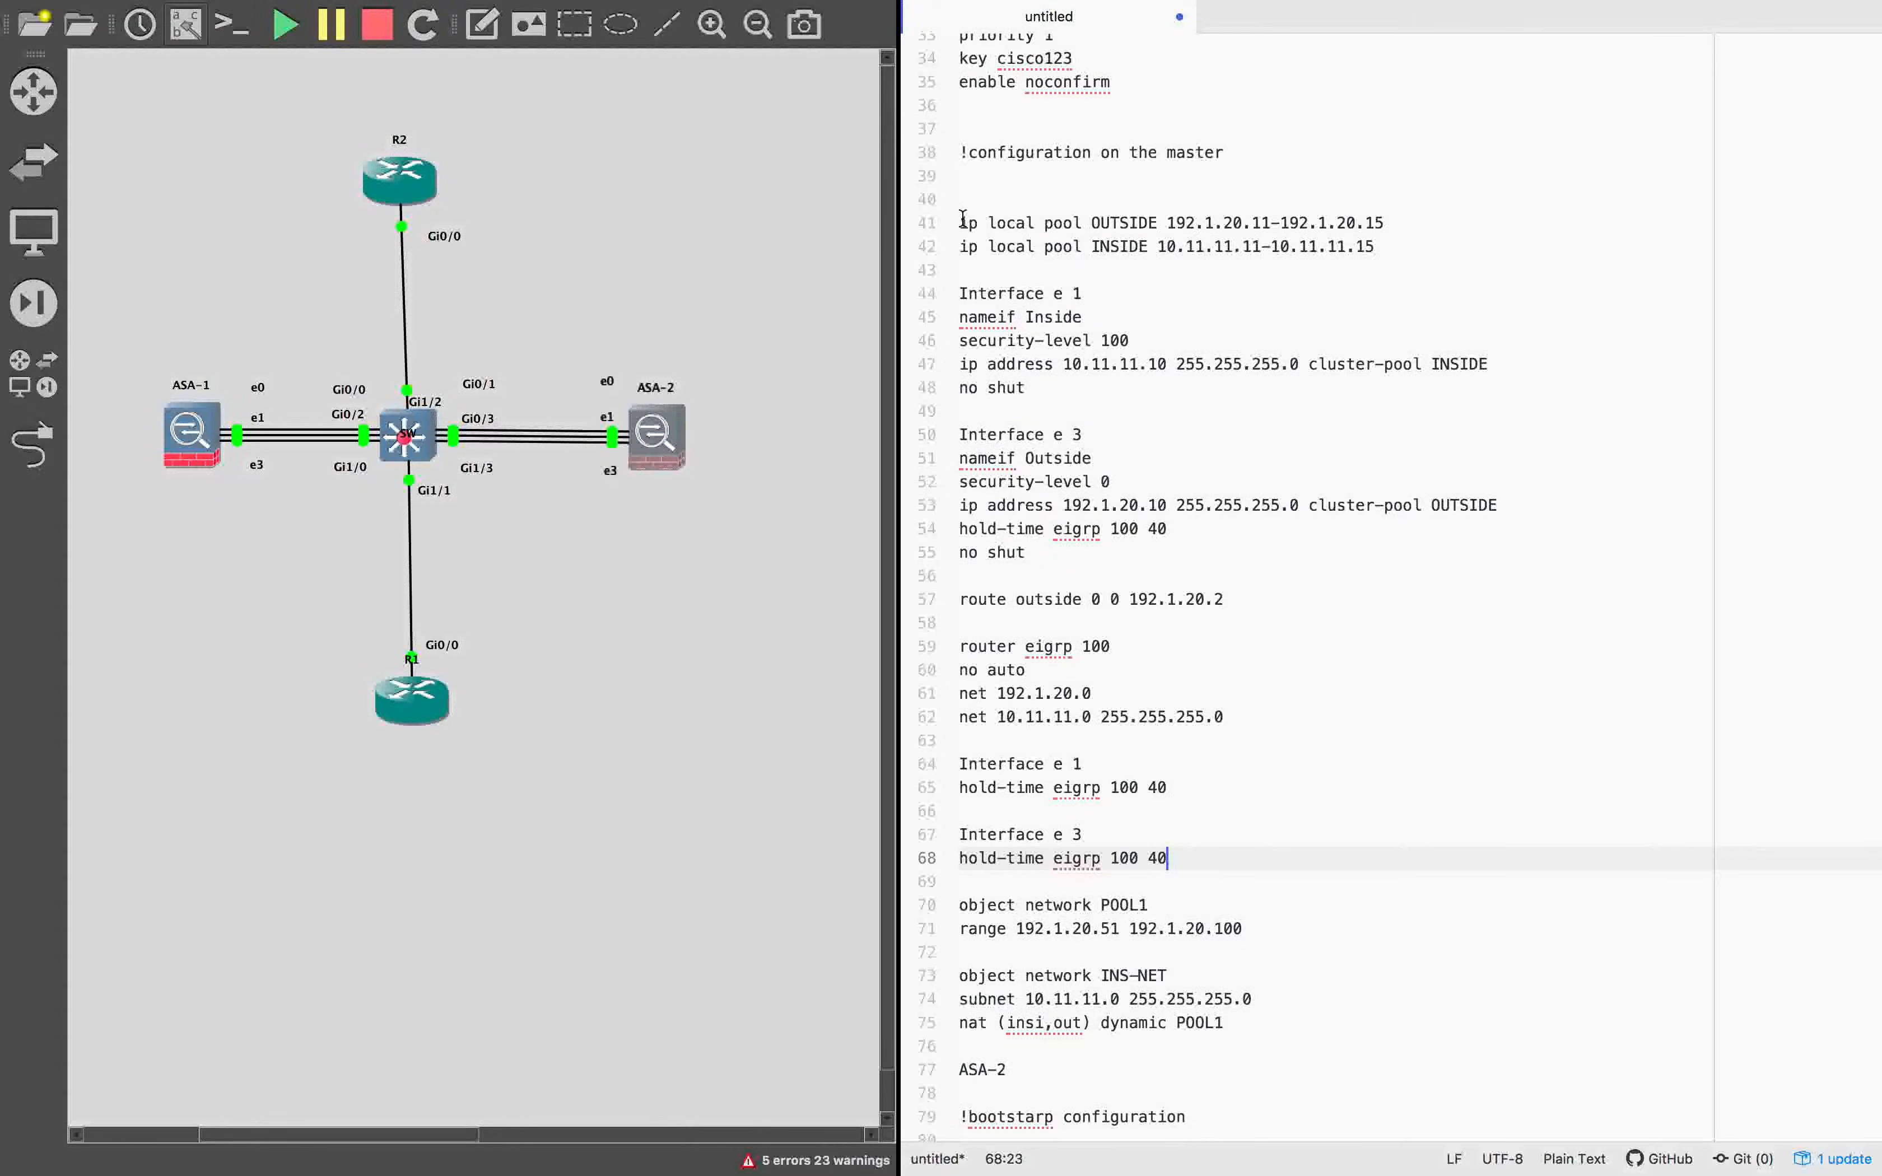
drag(961, 215, 1058, 571)
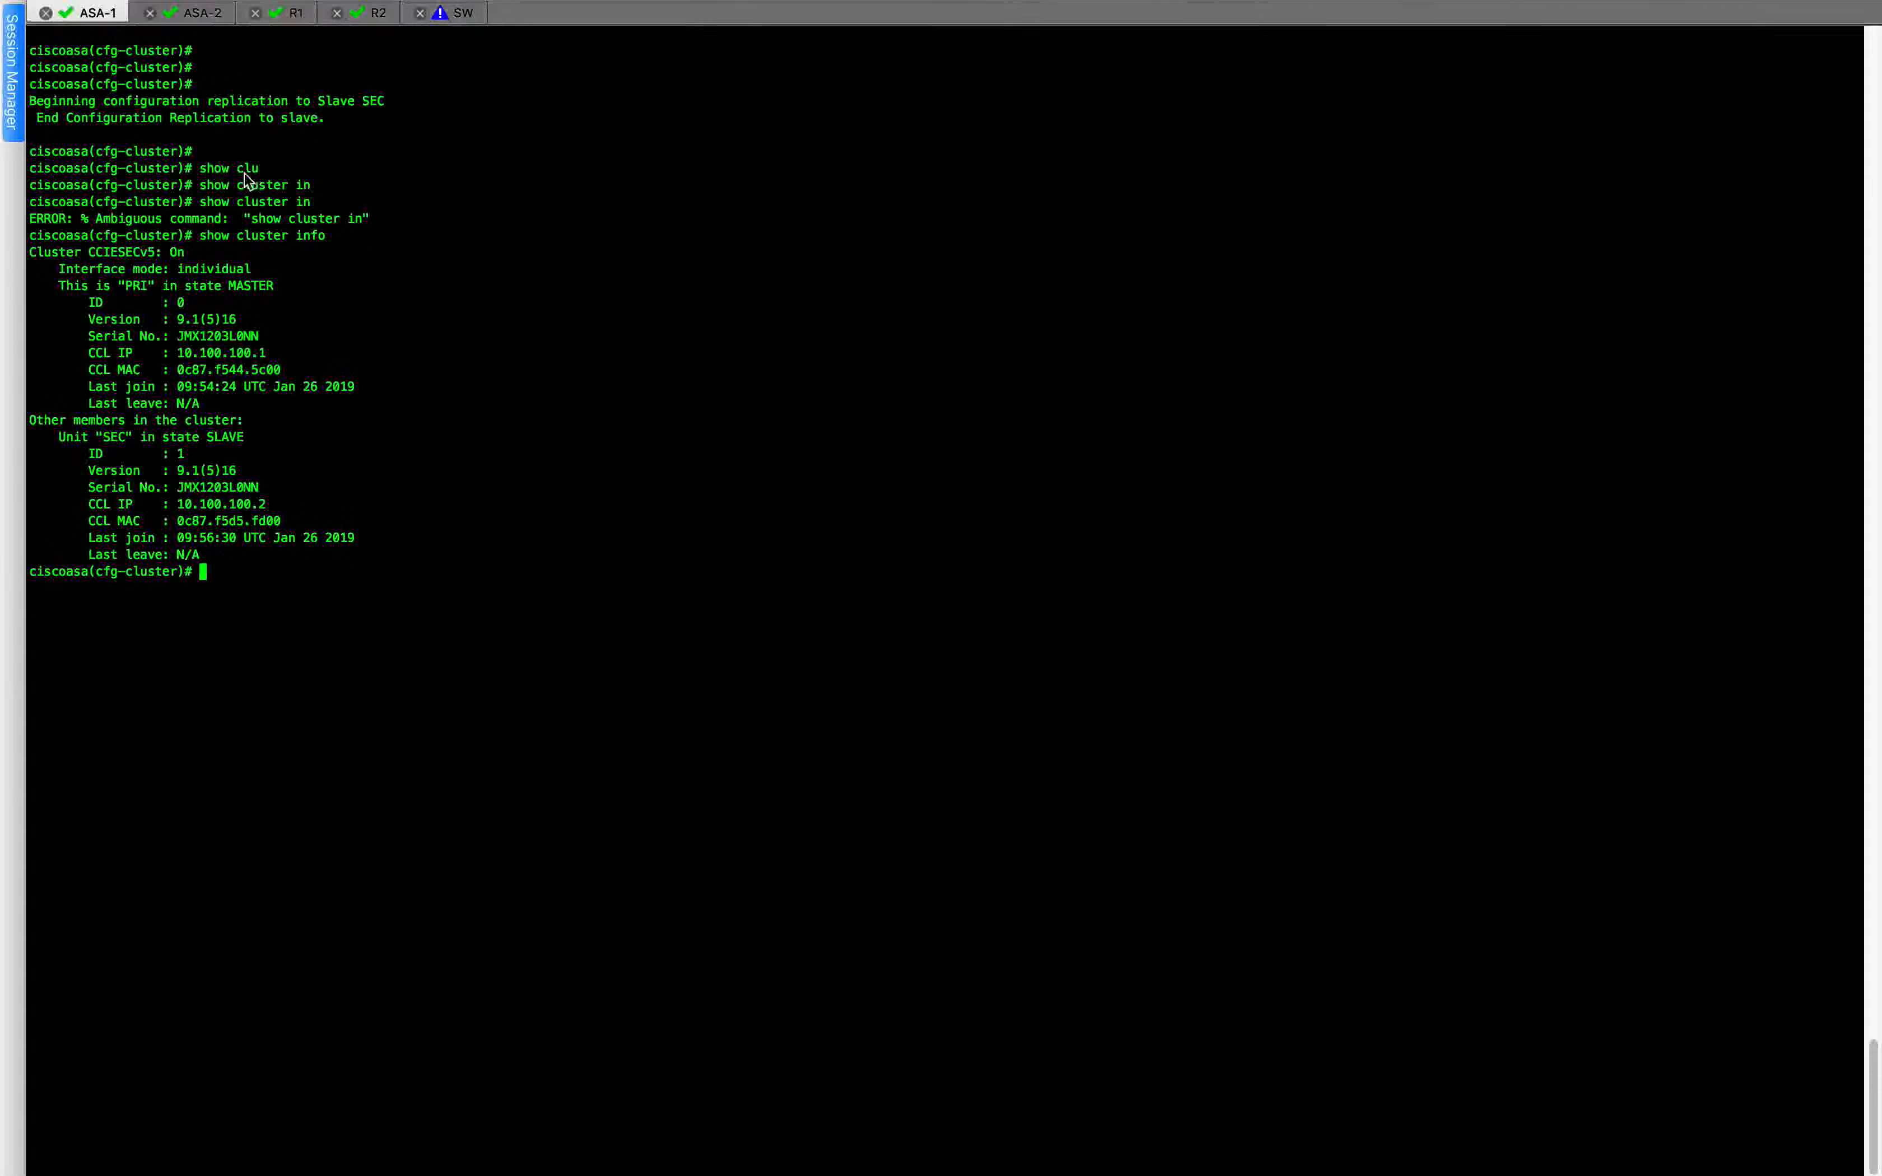
text(exit)
key(Return)
text(ip local pool OUTSIDE 192.1.20.11-192.1.20.15 ip local pool INSIDE 10.11.11.11-10.11.11.15  Interface e 1 nameif Inside)
key(Return)
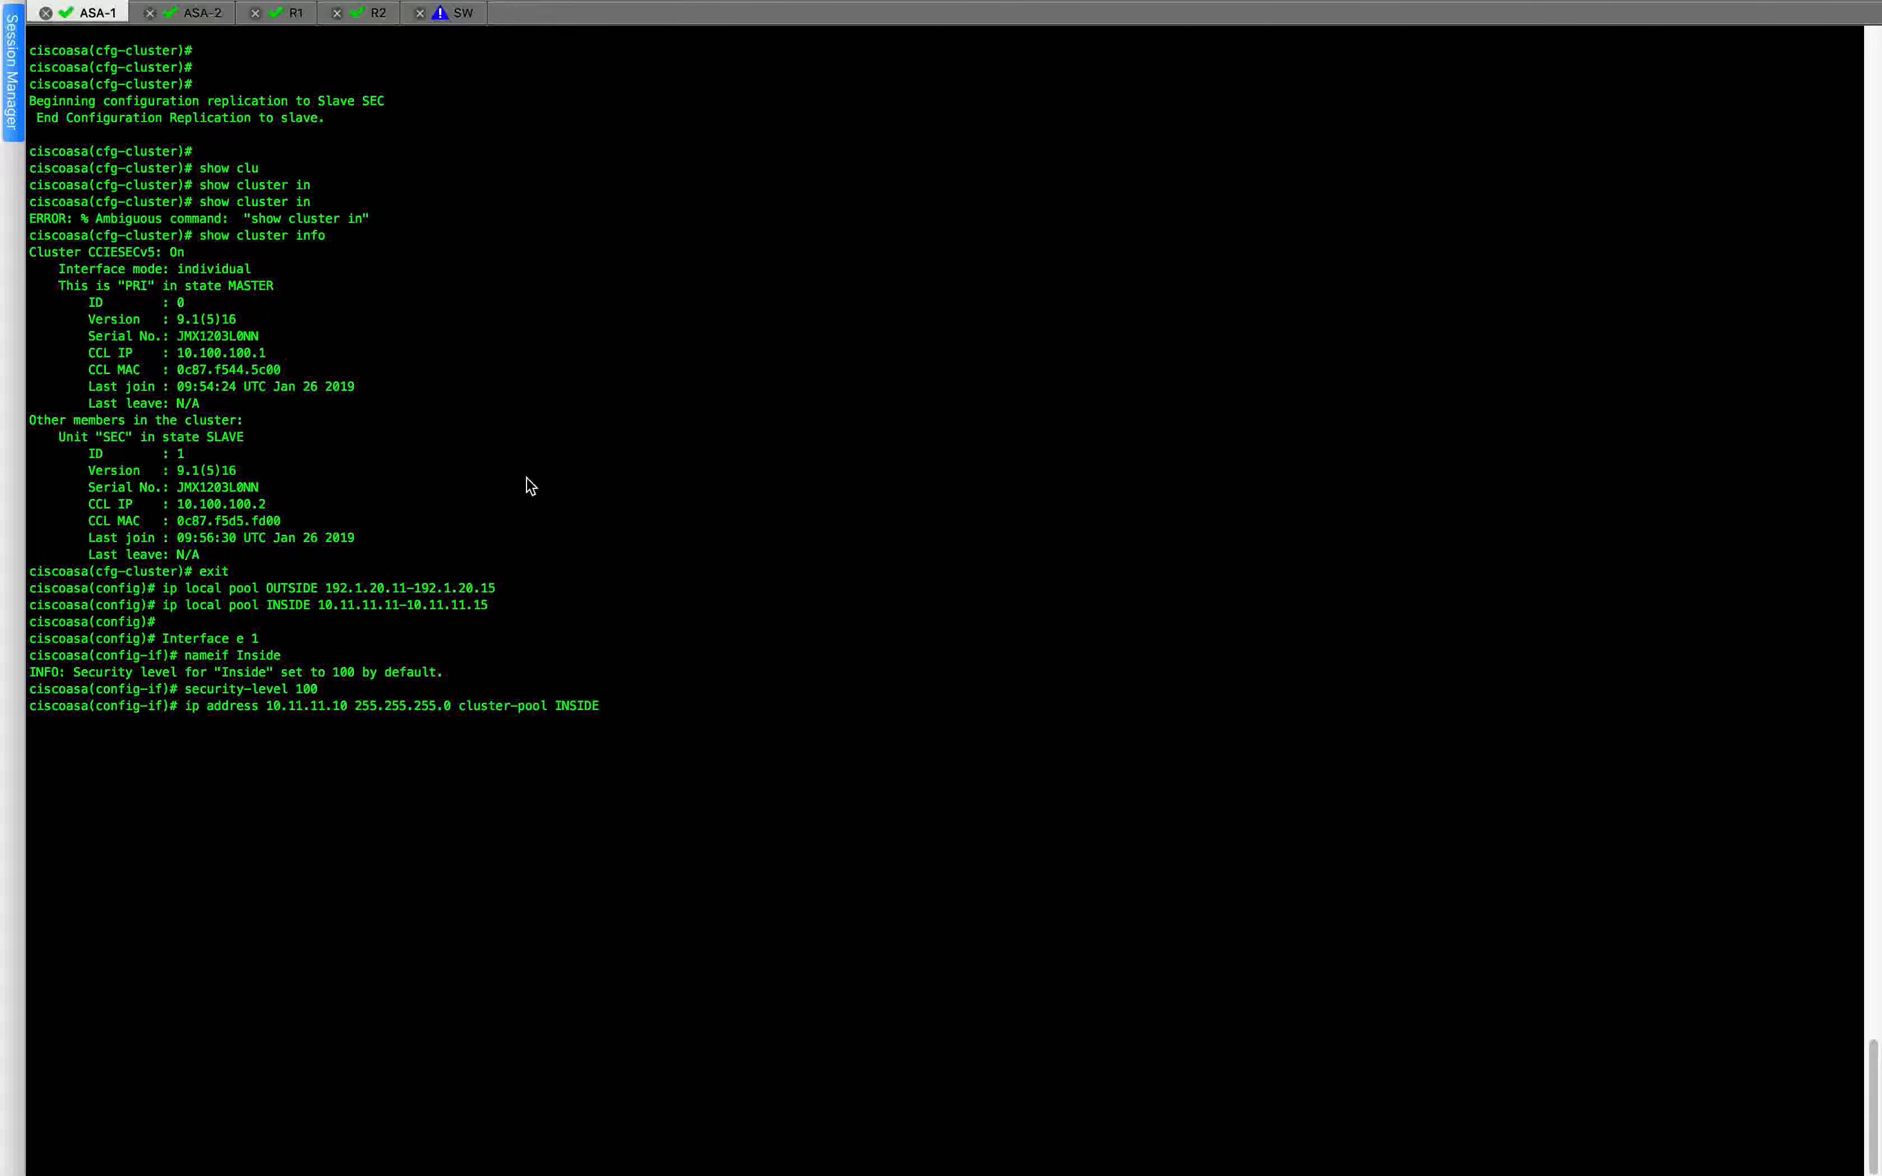
Exit interface configuration on ASA-1 and apply route outside 0 0 192.1.20.2 and the router eigrp 100 block from the notes.
key(super+Tab)
click(1380, 663)
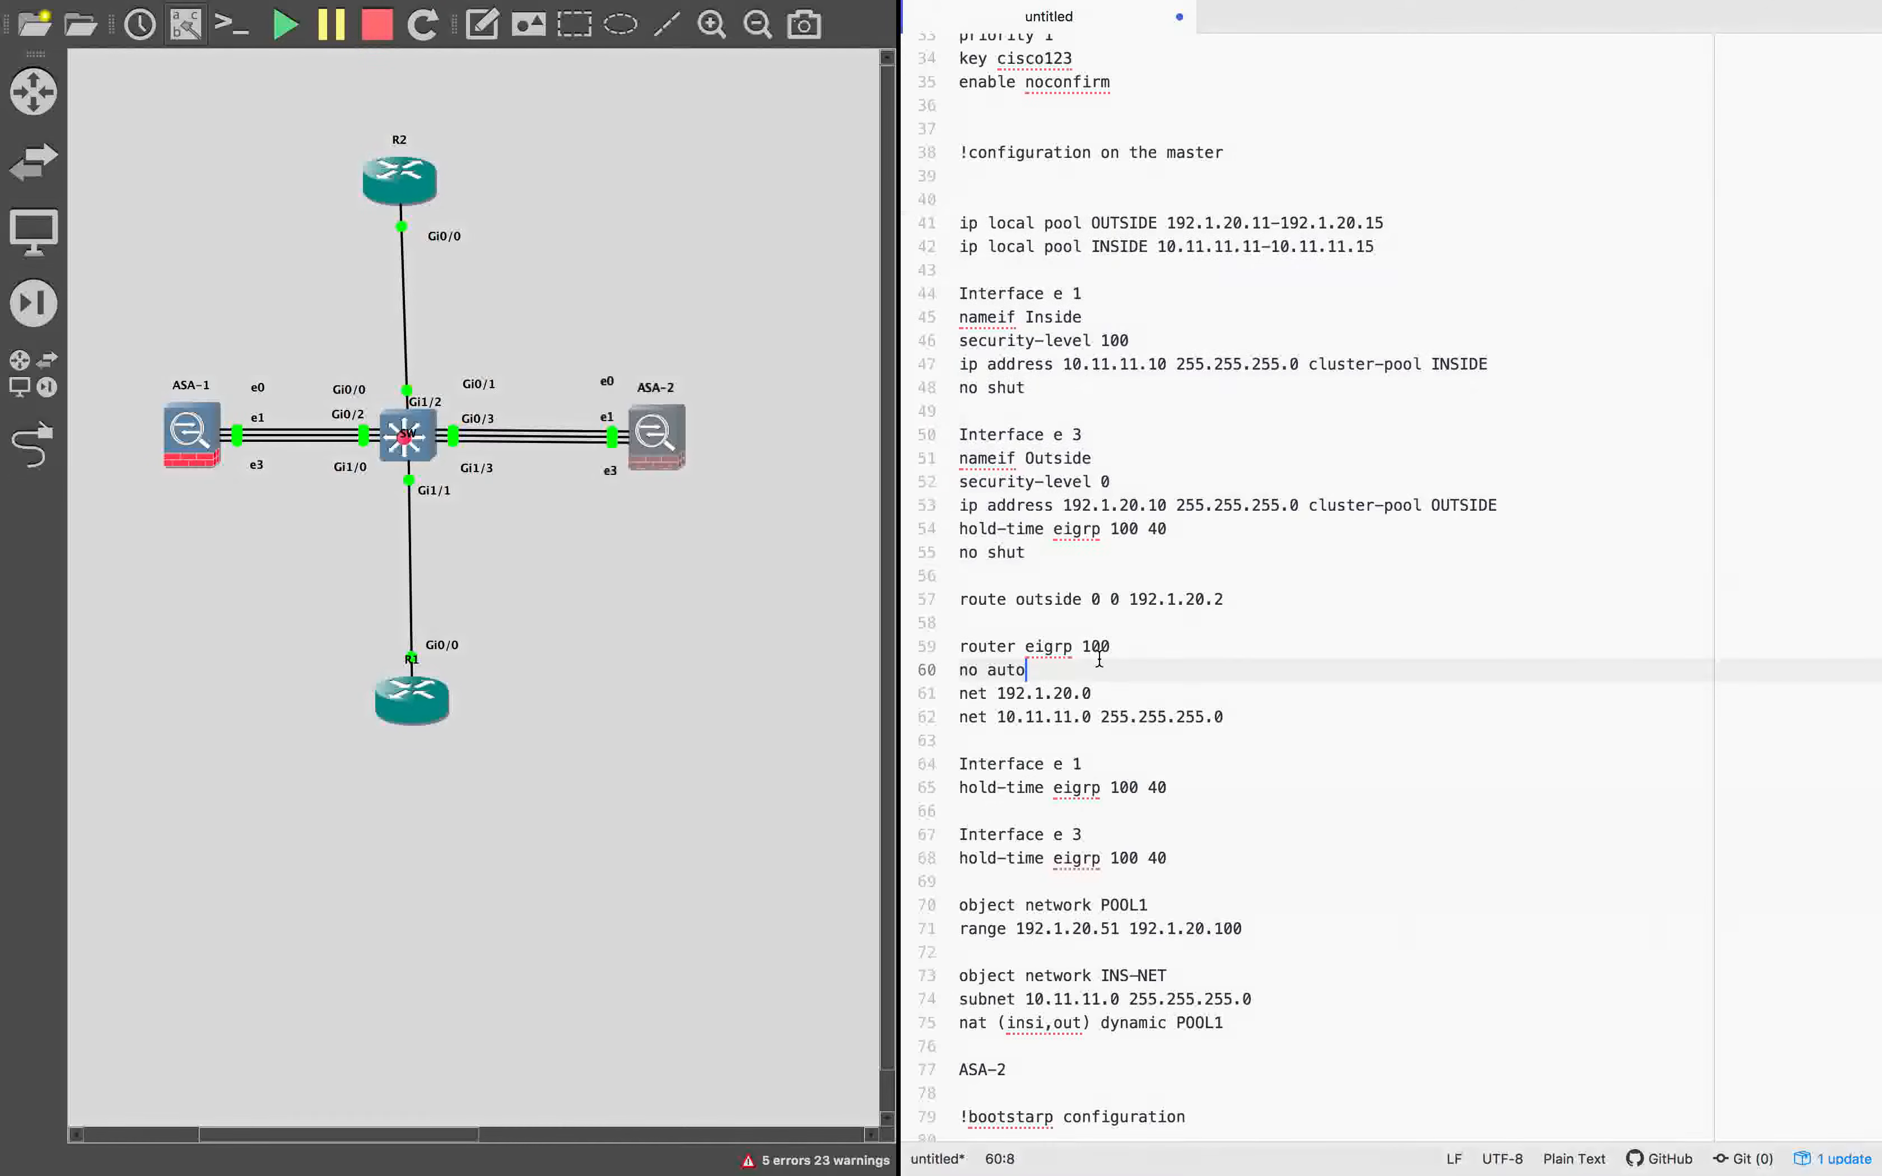
drag(960, 597, 1313, 718)
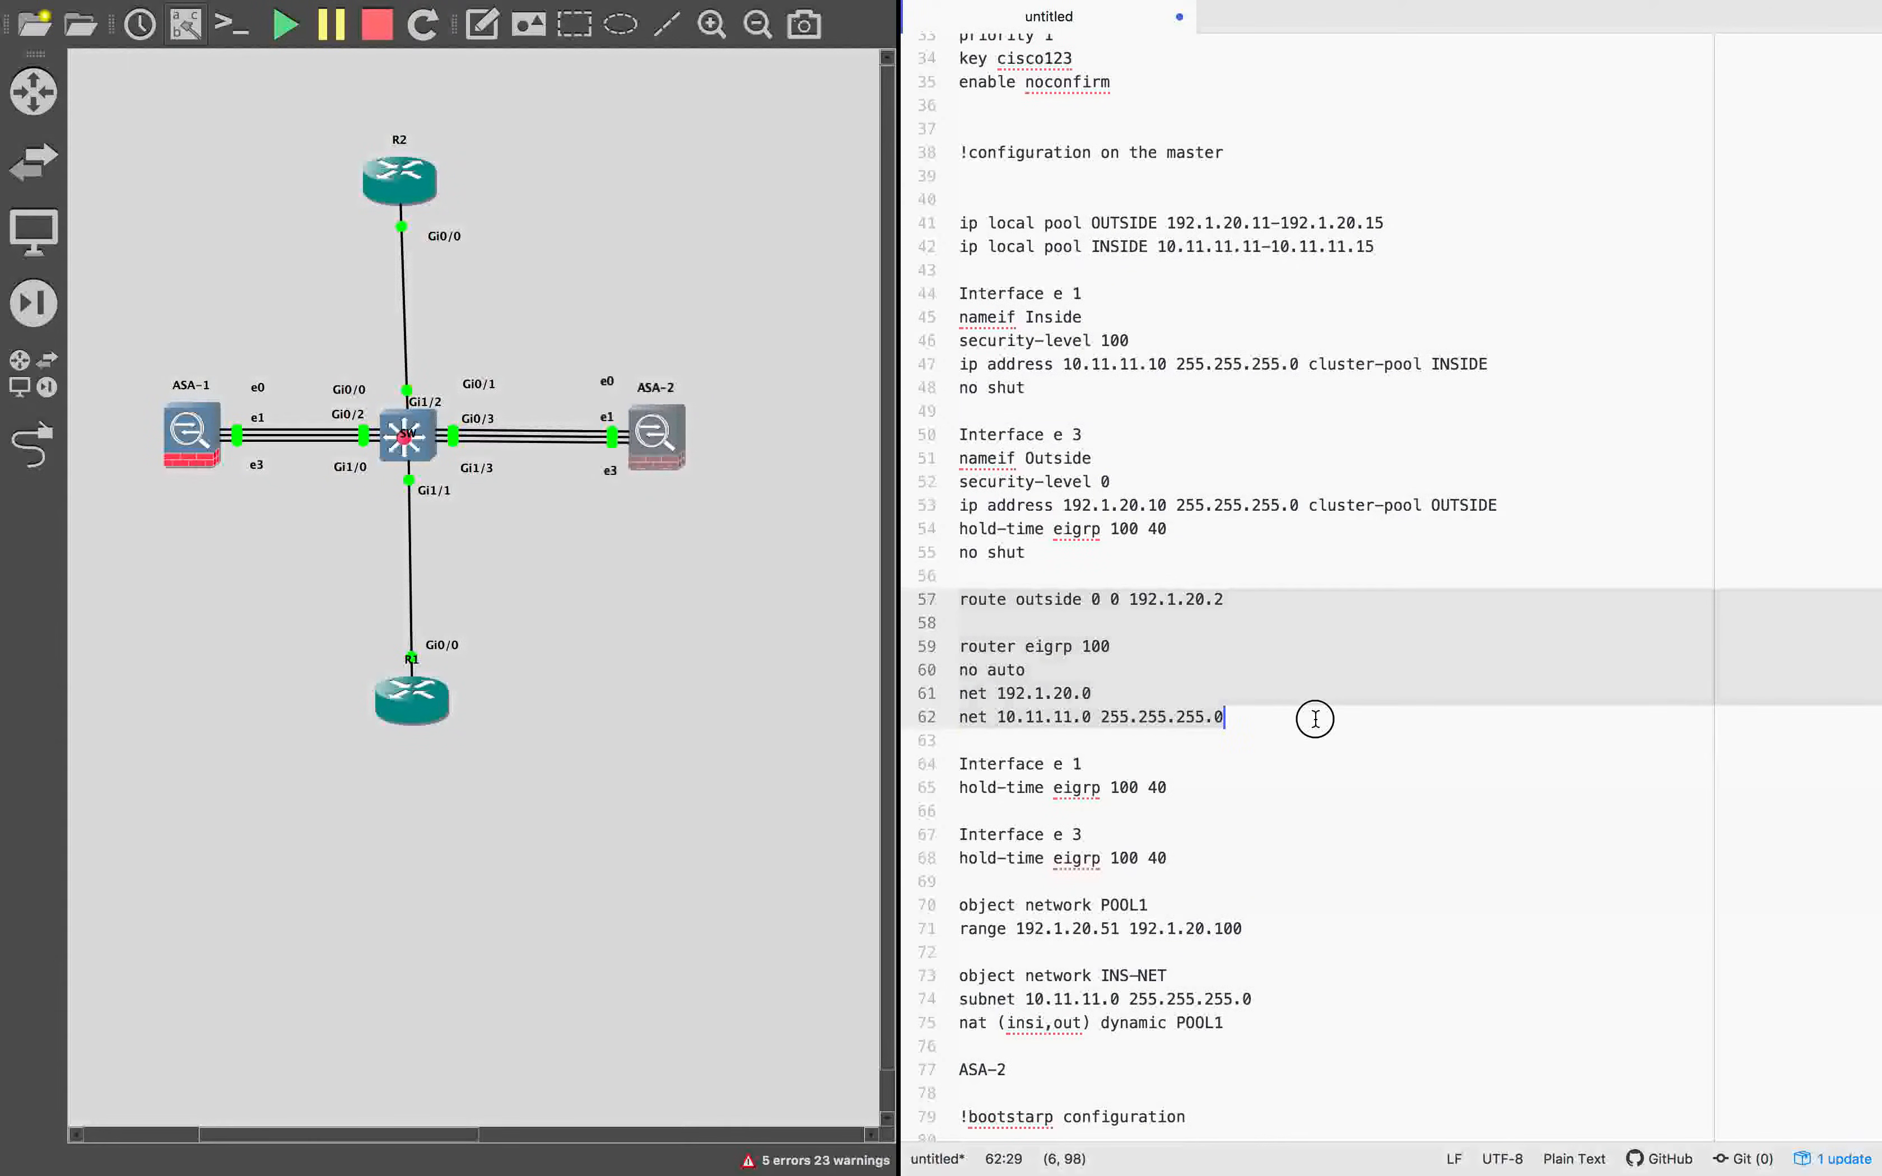
key(super+Tab)
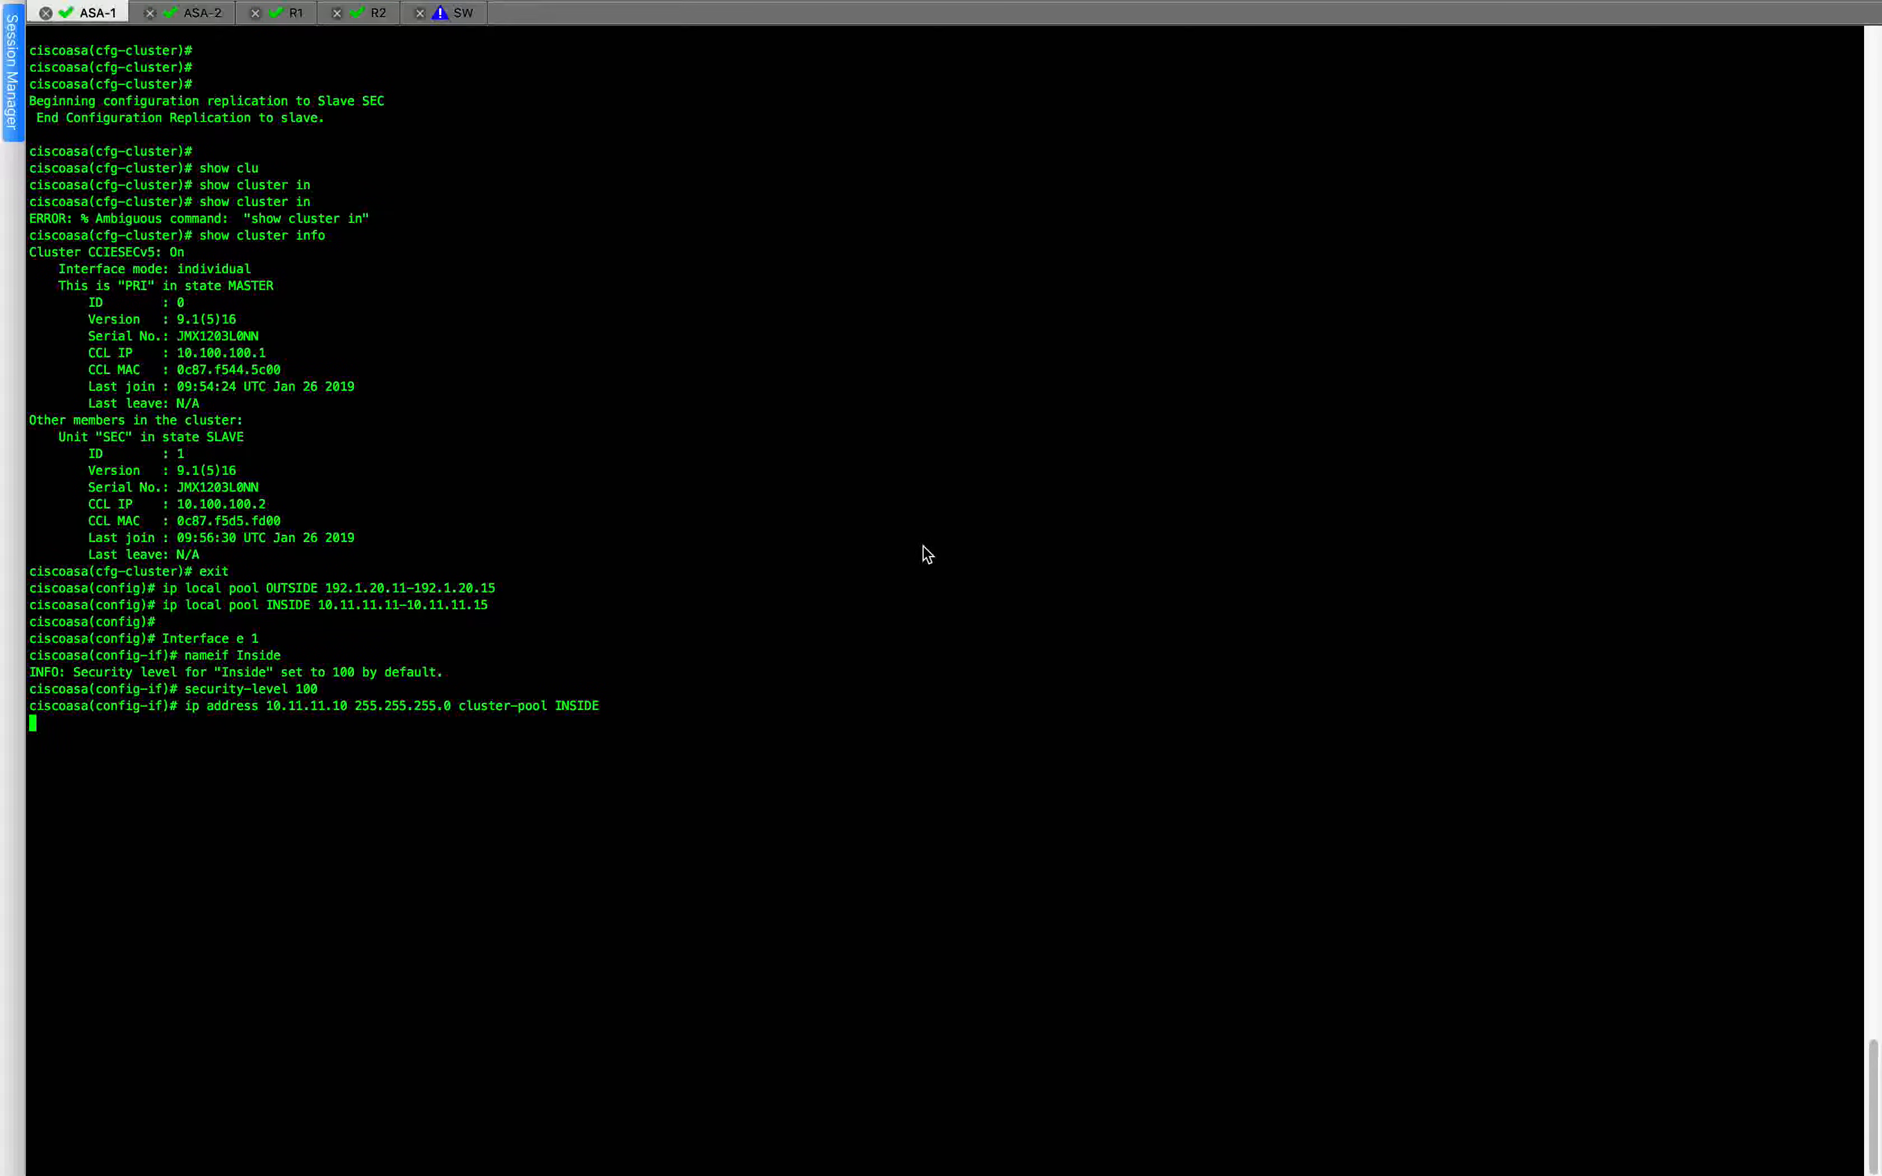
text(no shut  Interface e 3 nameif Outside)
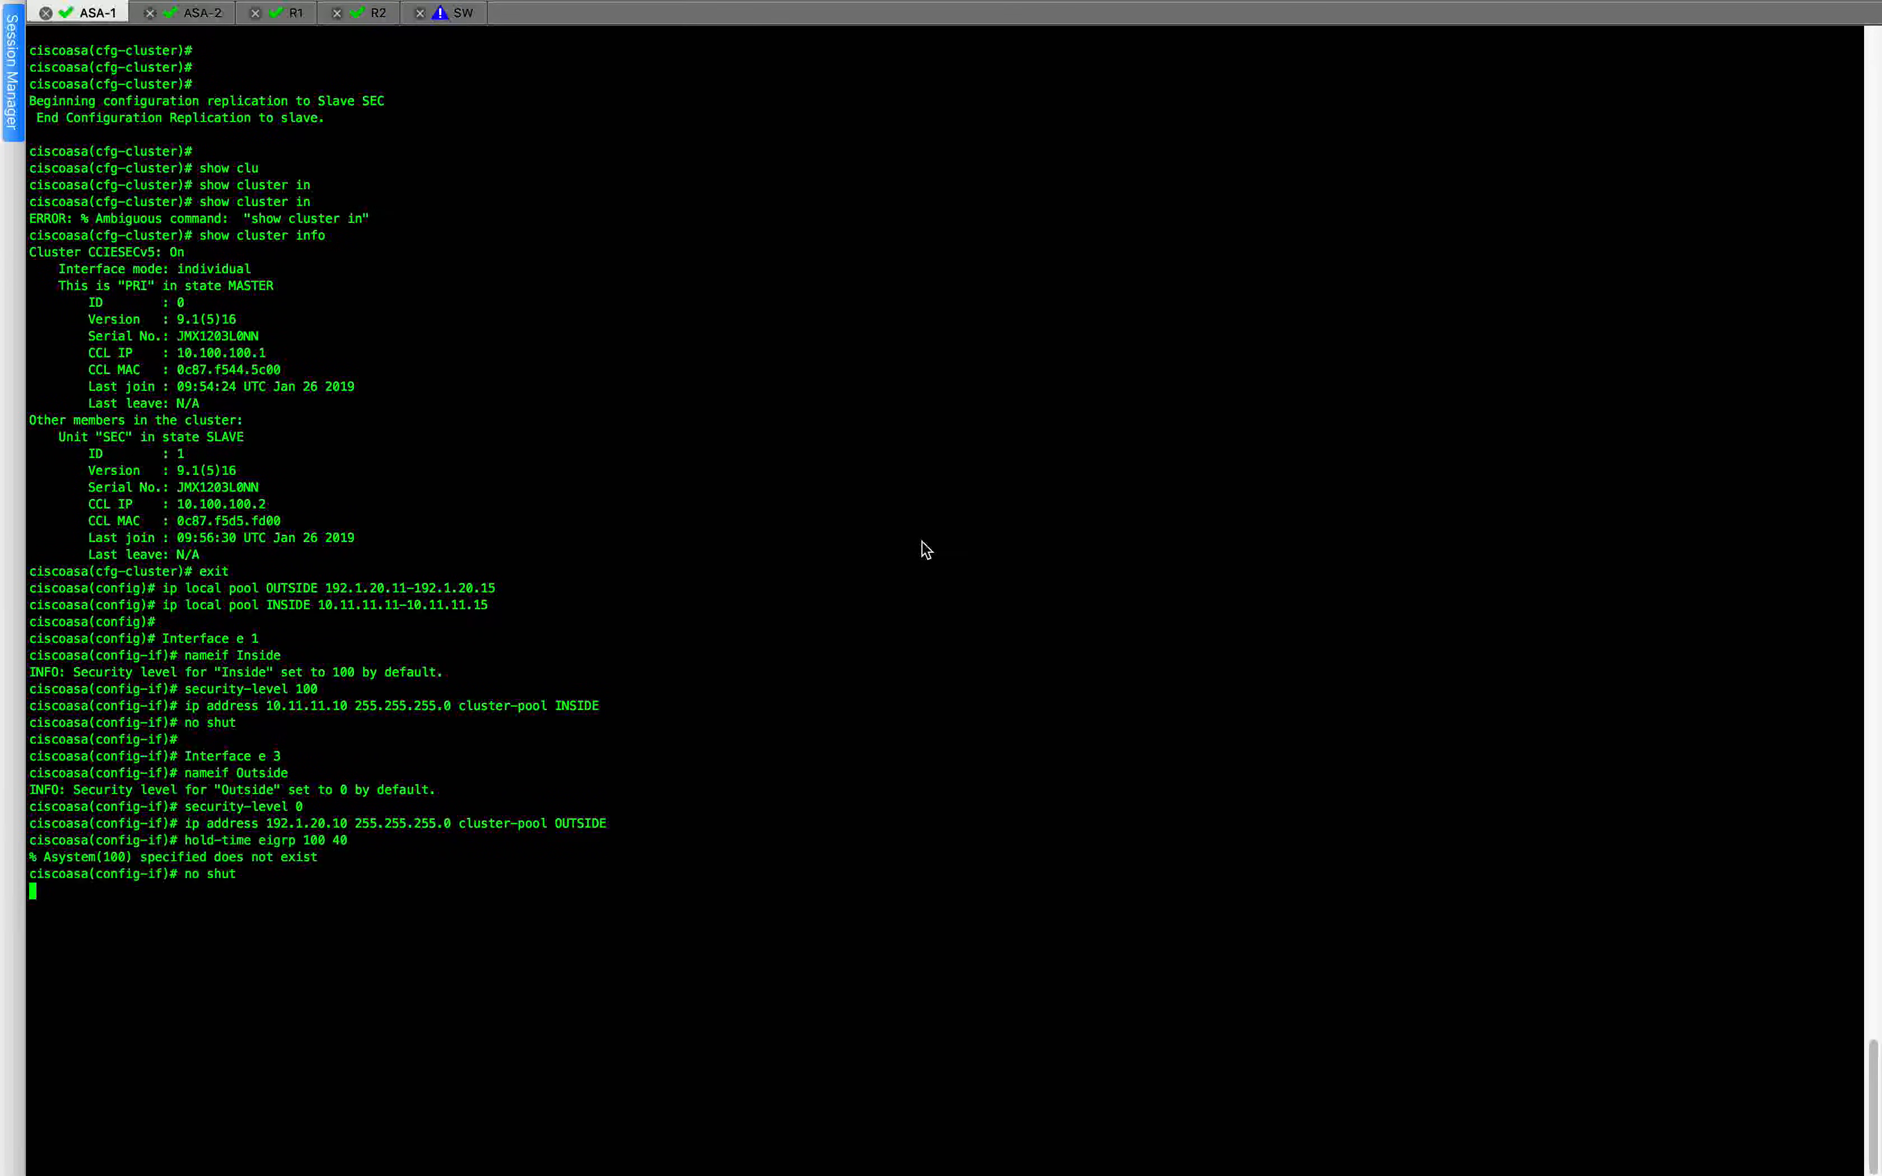
text(exit)
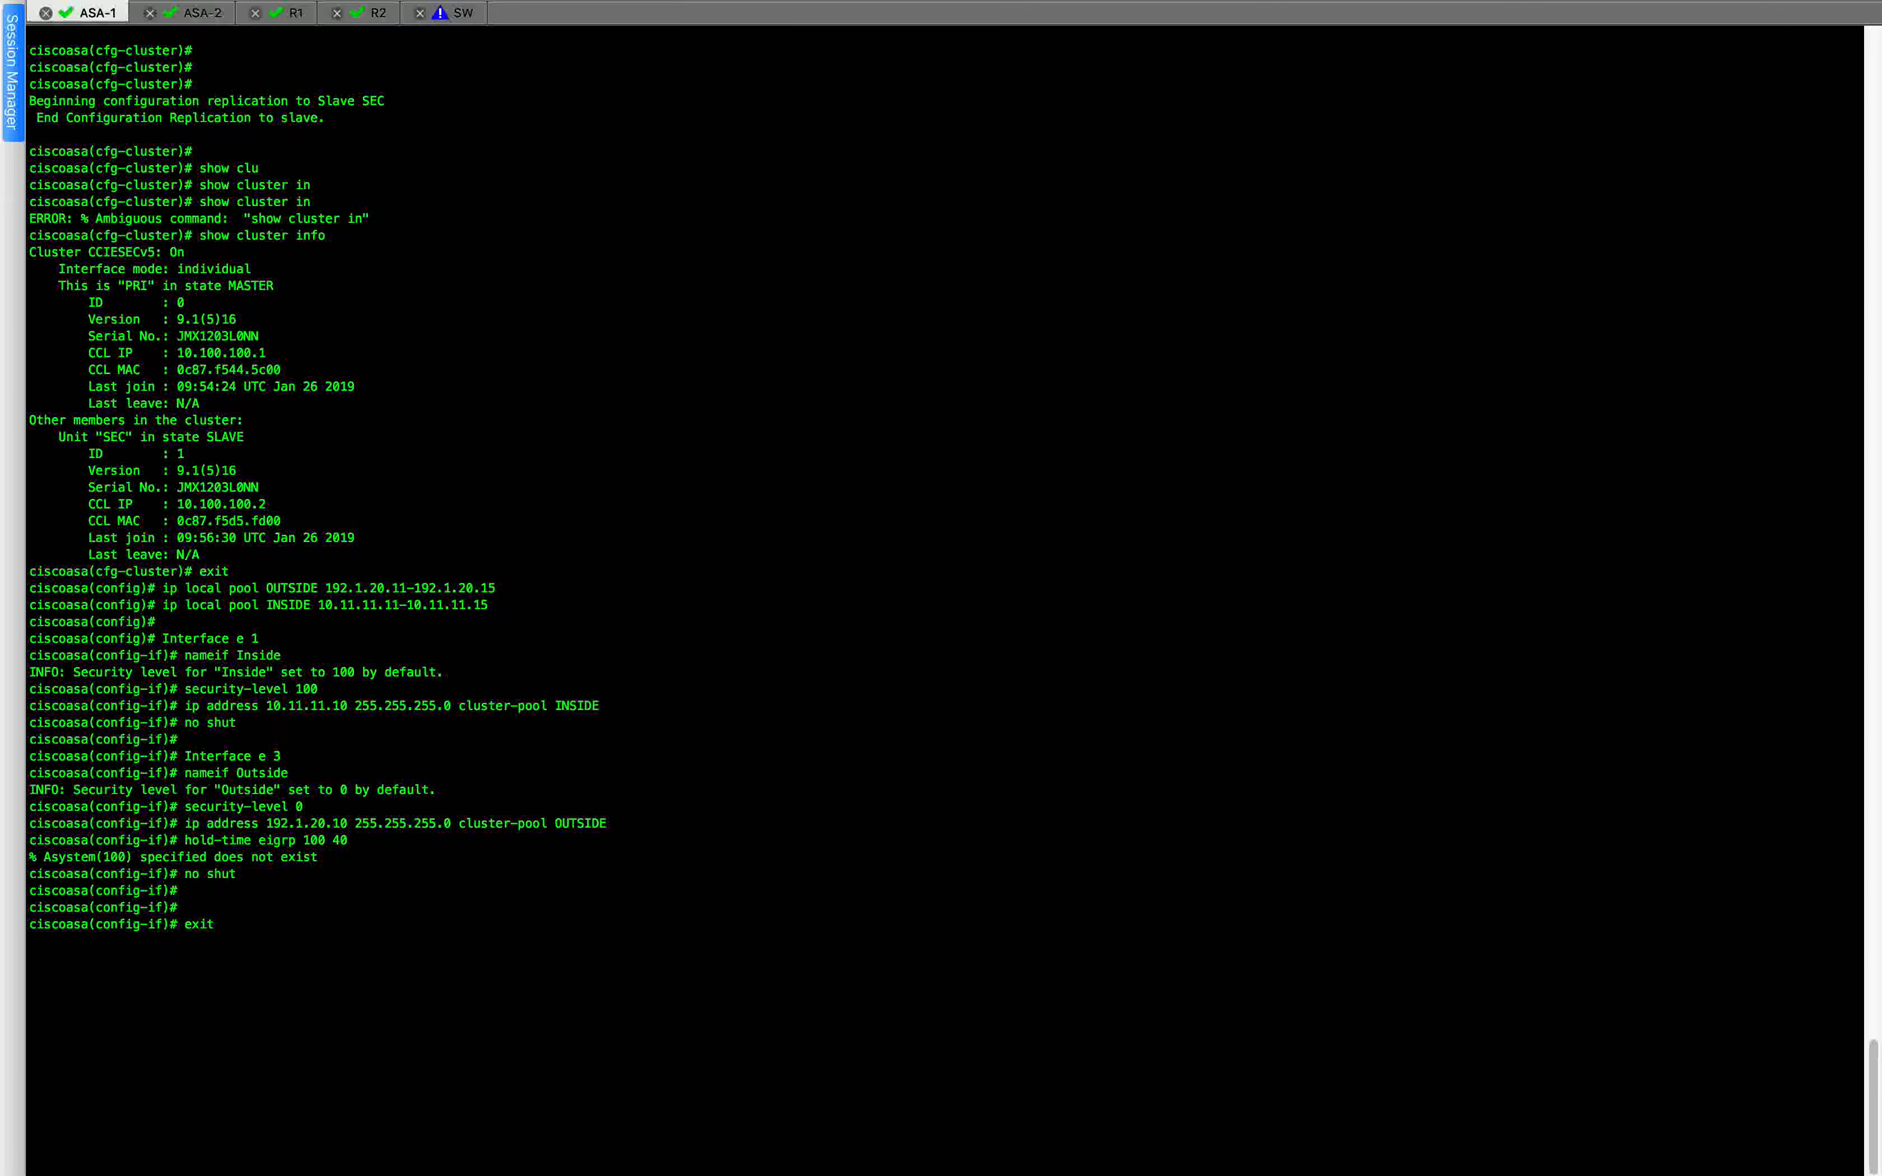
key(Return)
click(1003, 535)
key(super+v)
key(Return)
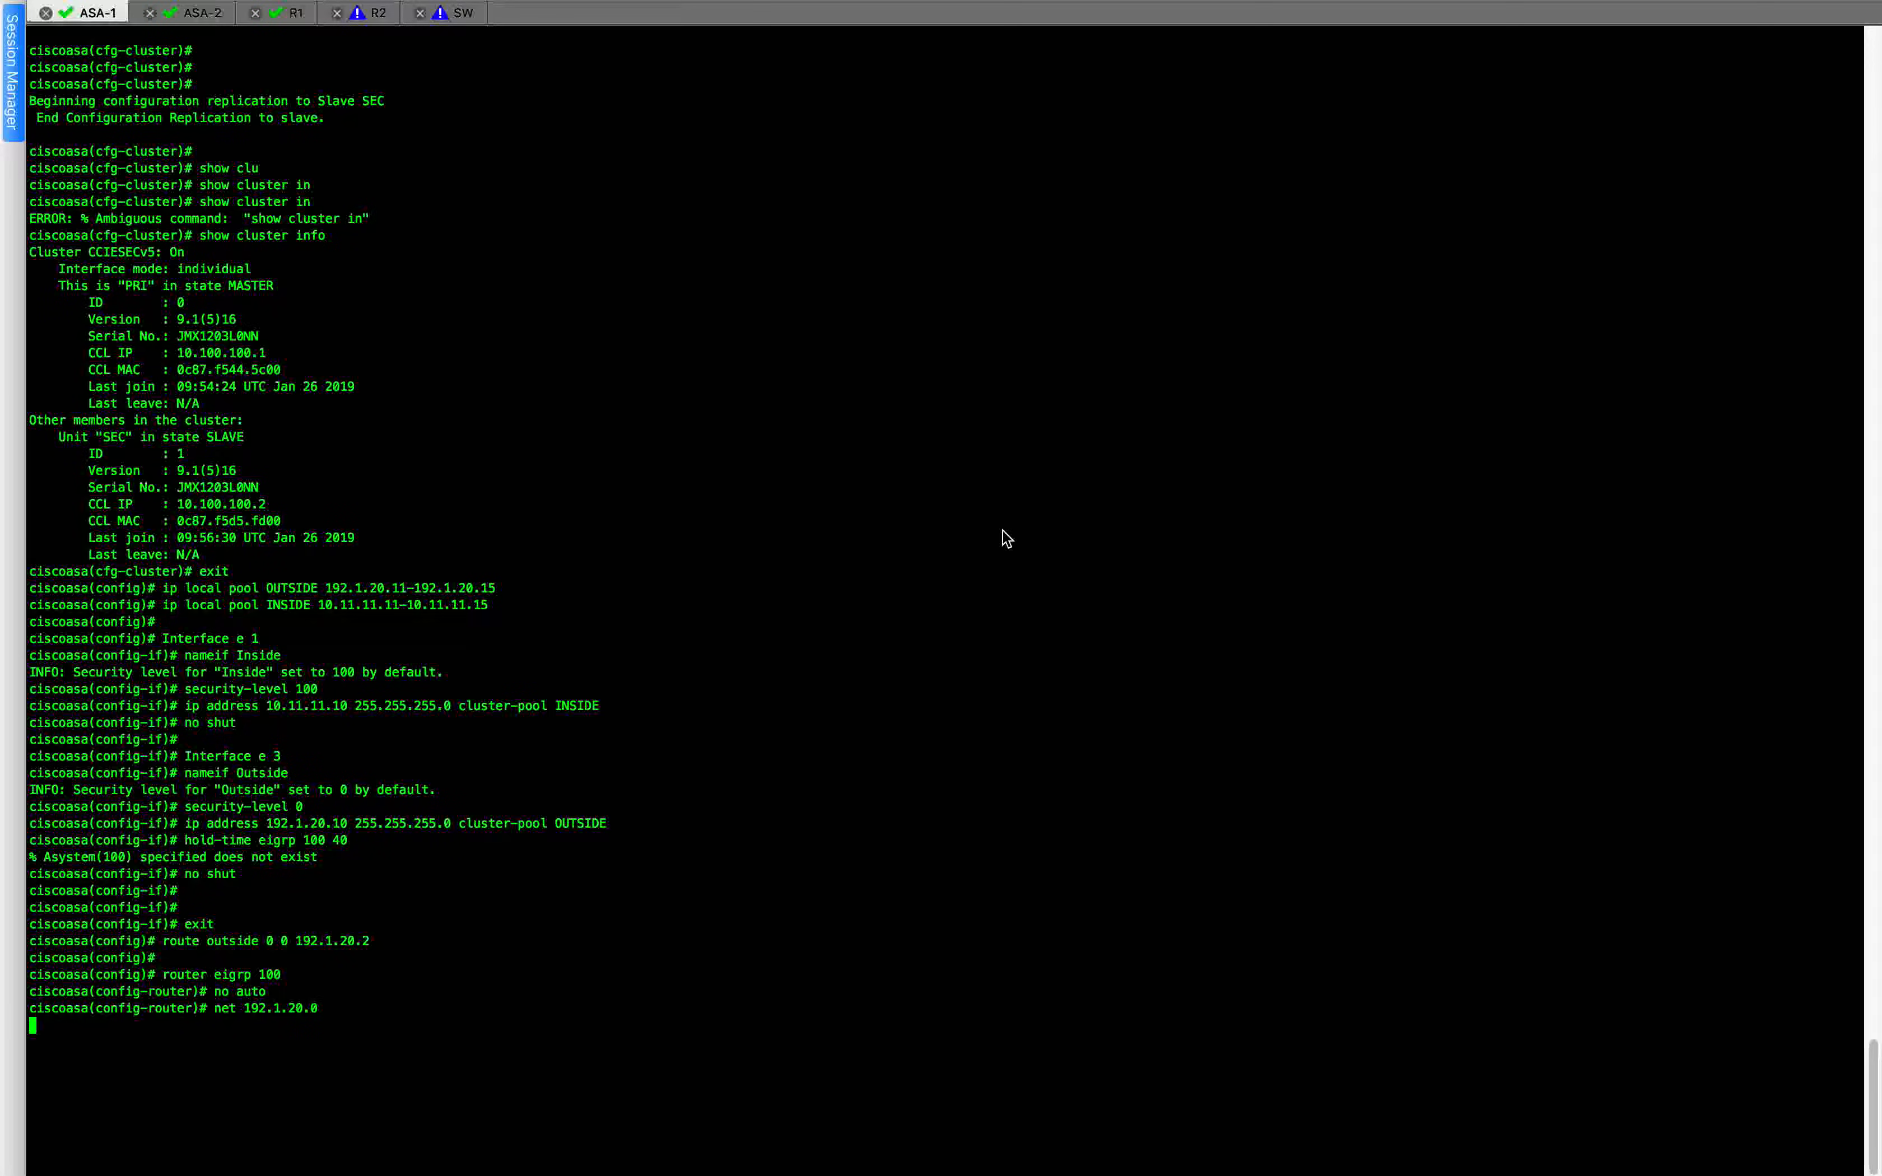
Exit router configuration on ASA-1 and apply hold-time eigrp 100 40 on e 1 and e 3 plus the POOL1 and INS-NET NAT objects from the notes.
key(ctrl+Right)
scroll(1209, 749, down, 3)
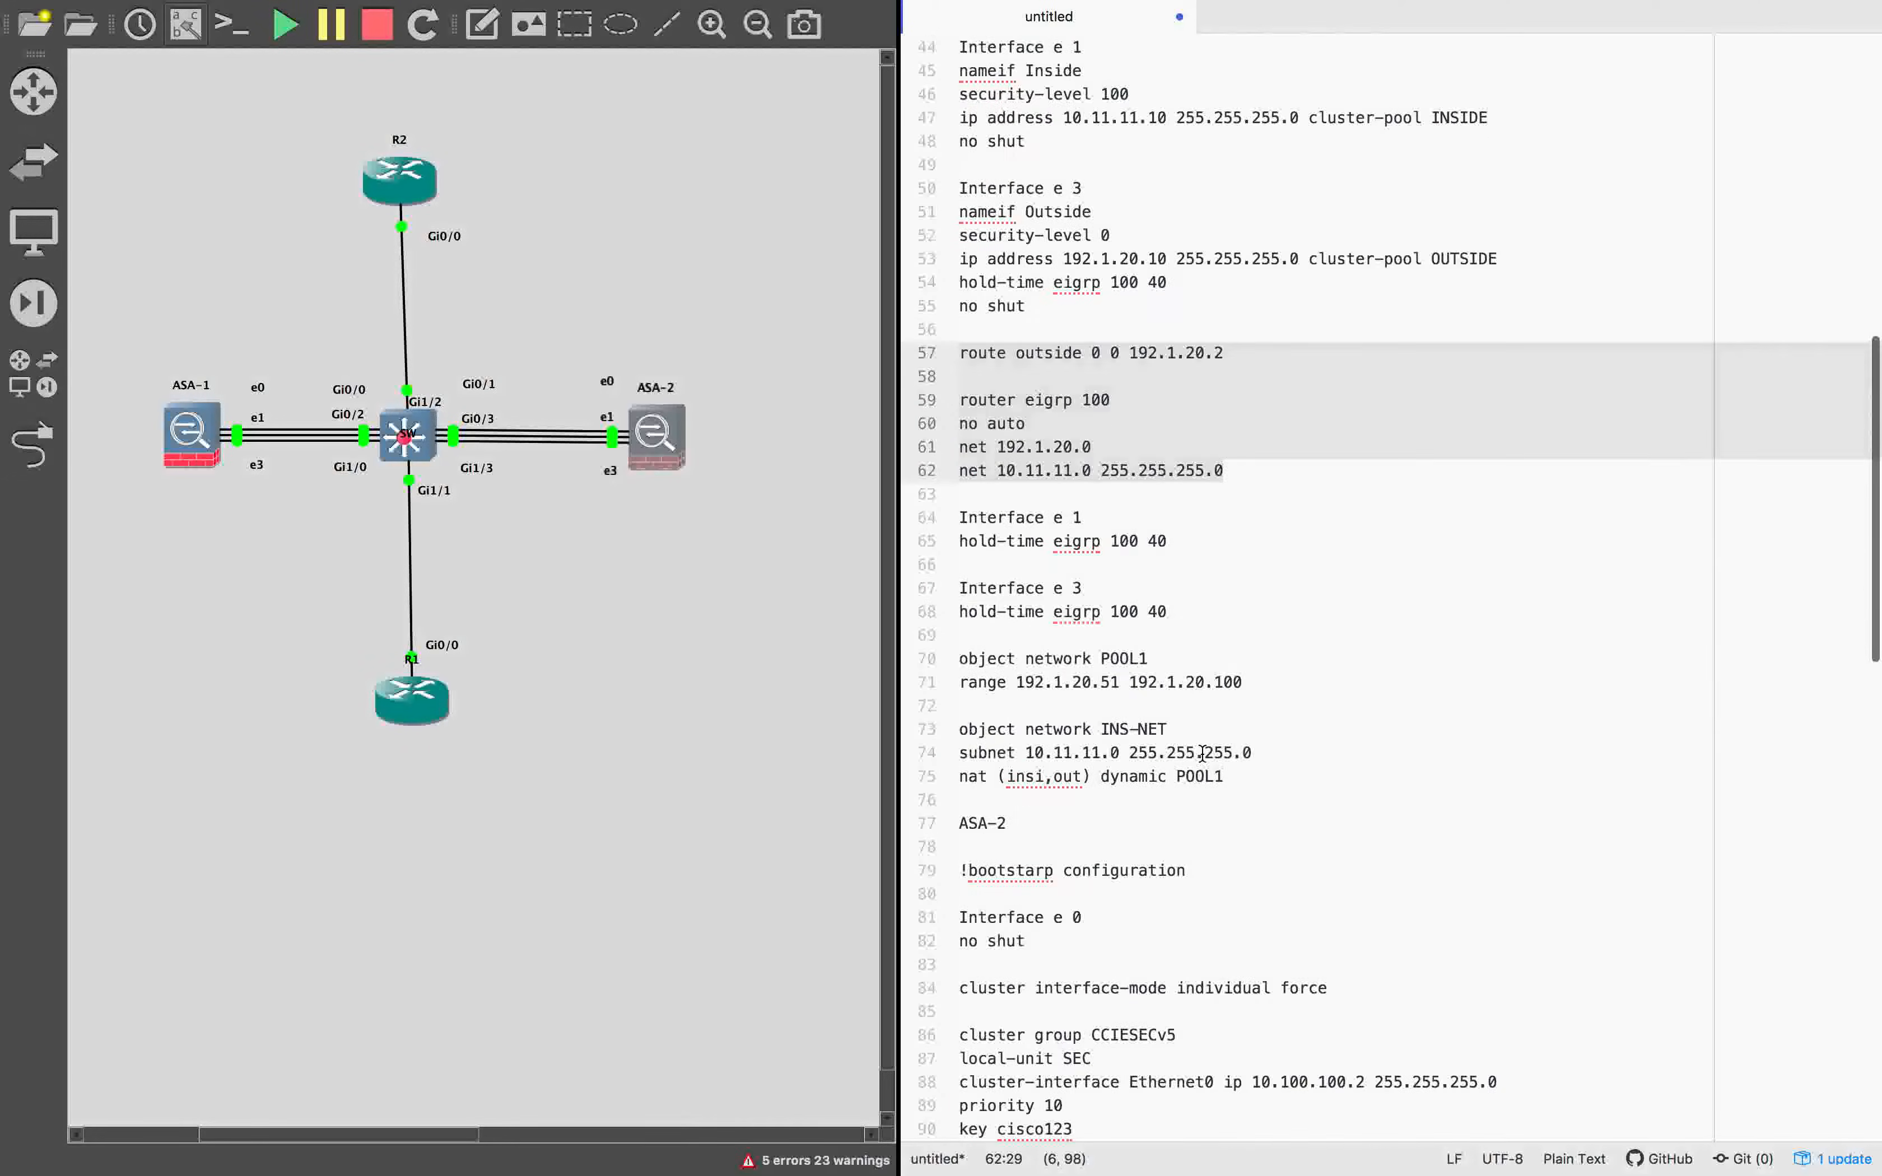
drag(960, 519, 1307, 787)
key(super+c)
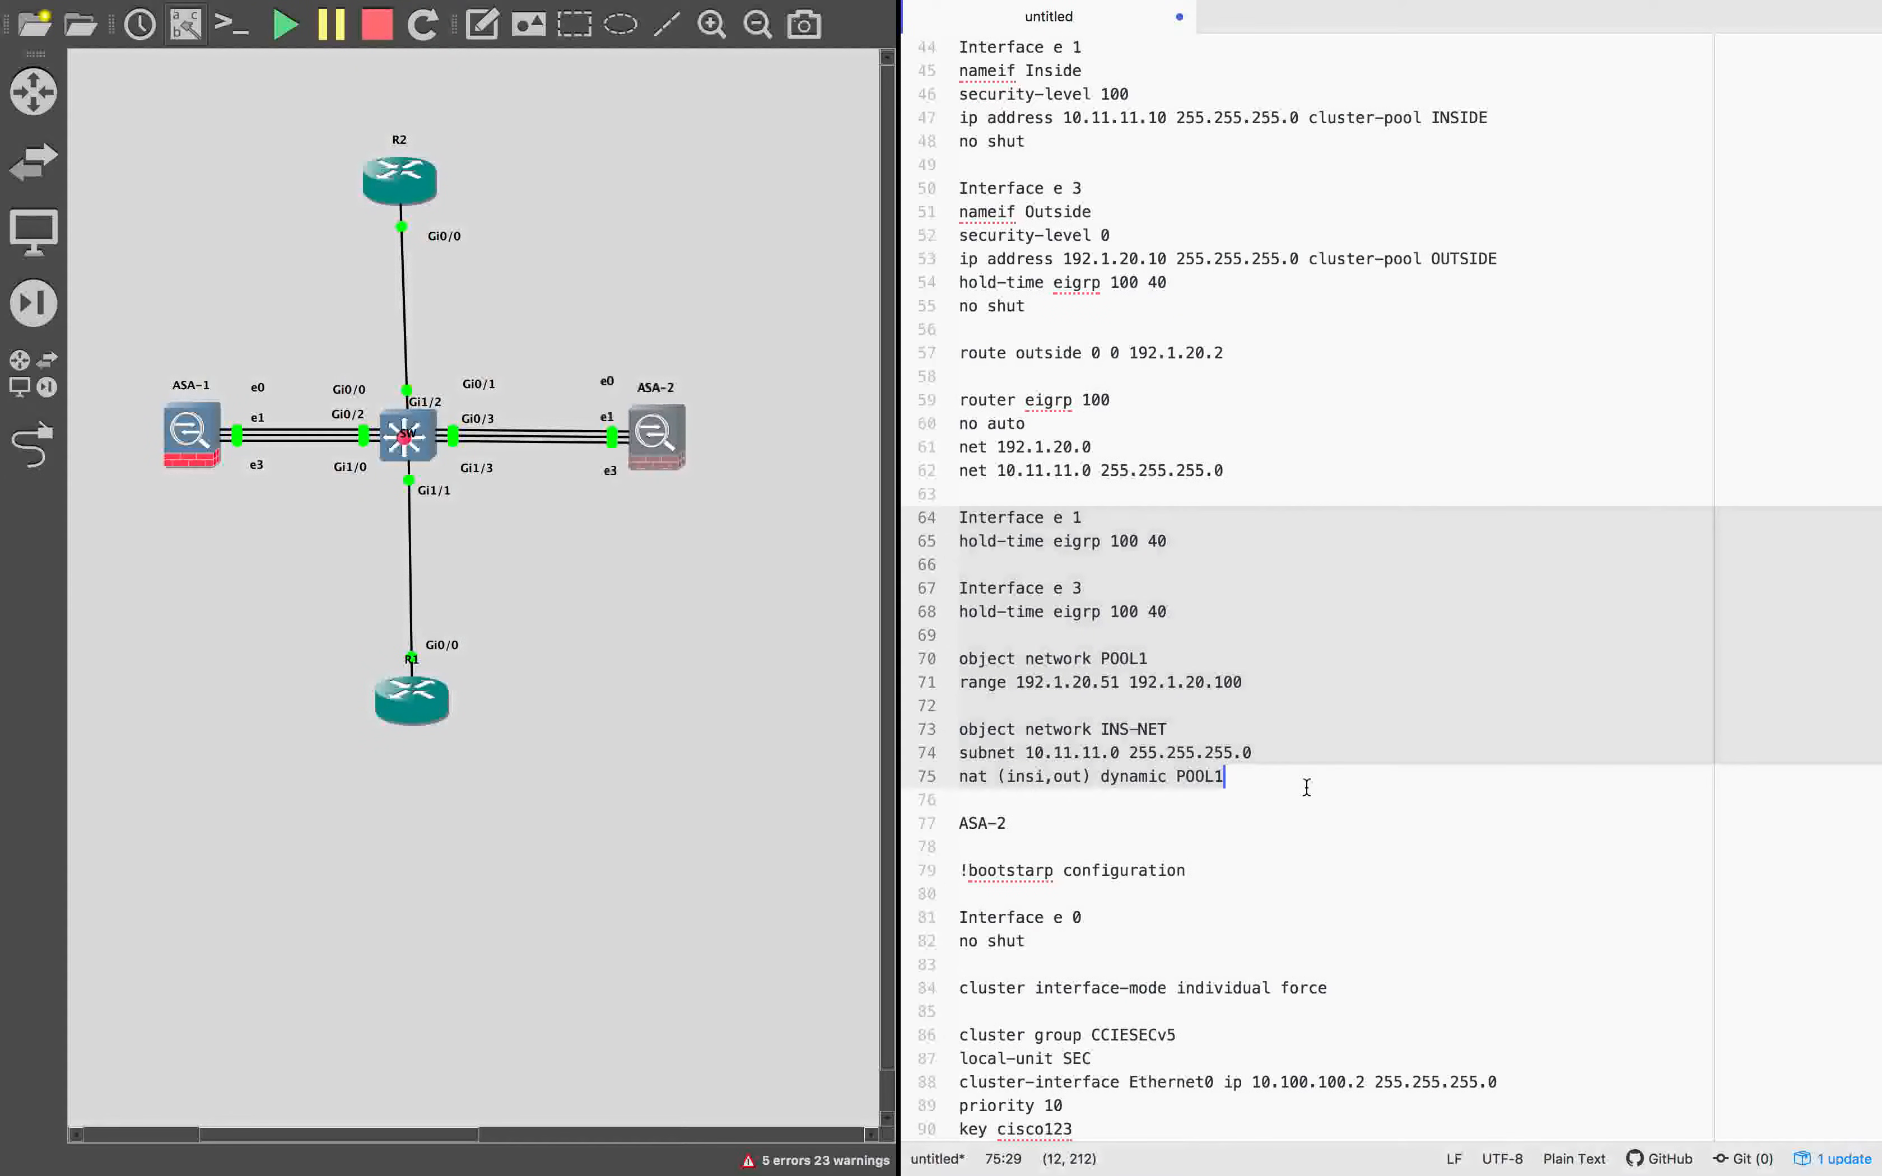
key(ctrl+Left)
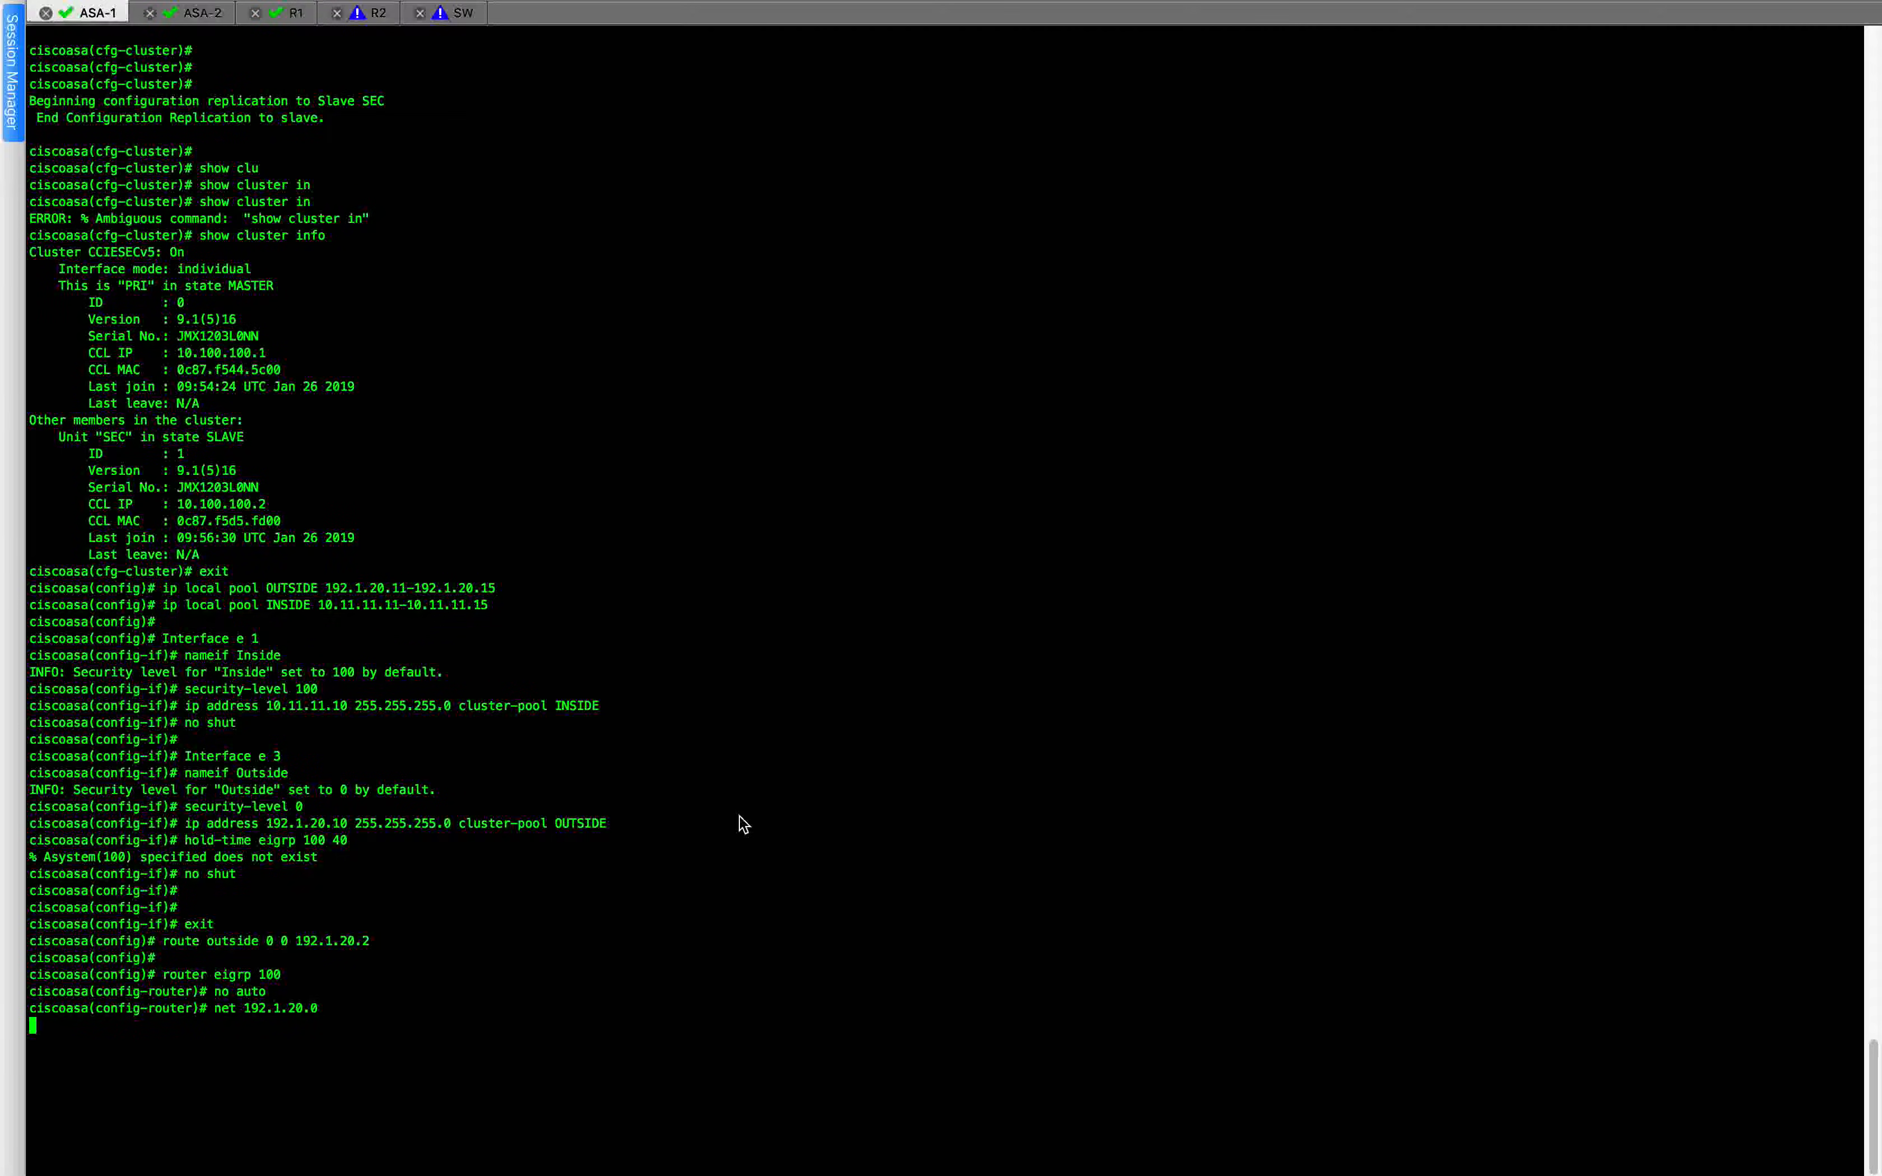
click(815, 763)
click(816, 766)
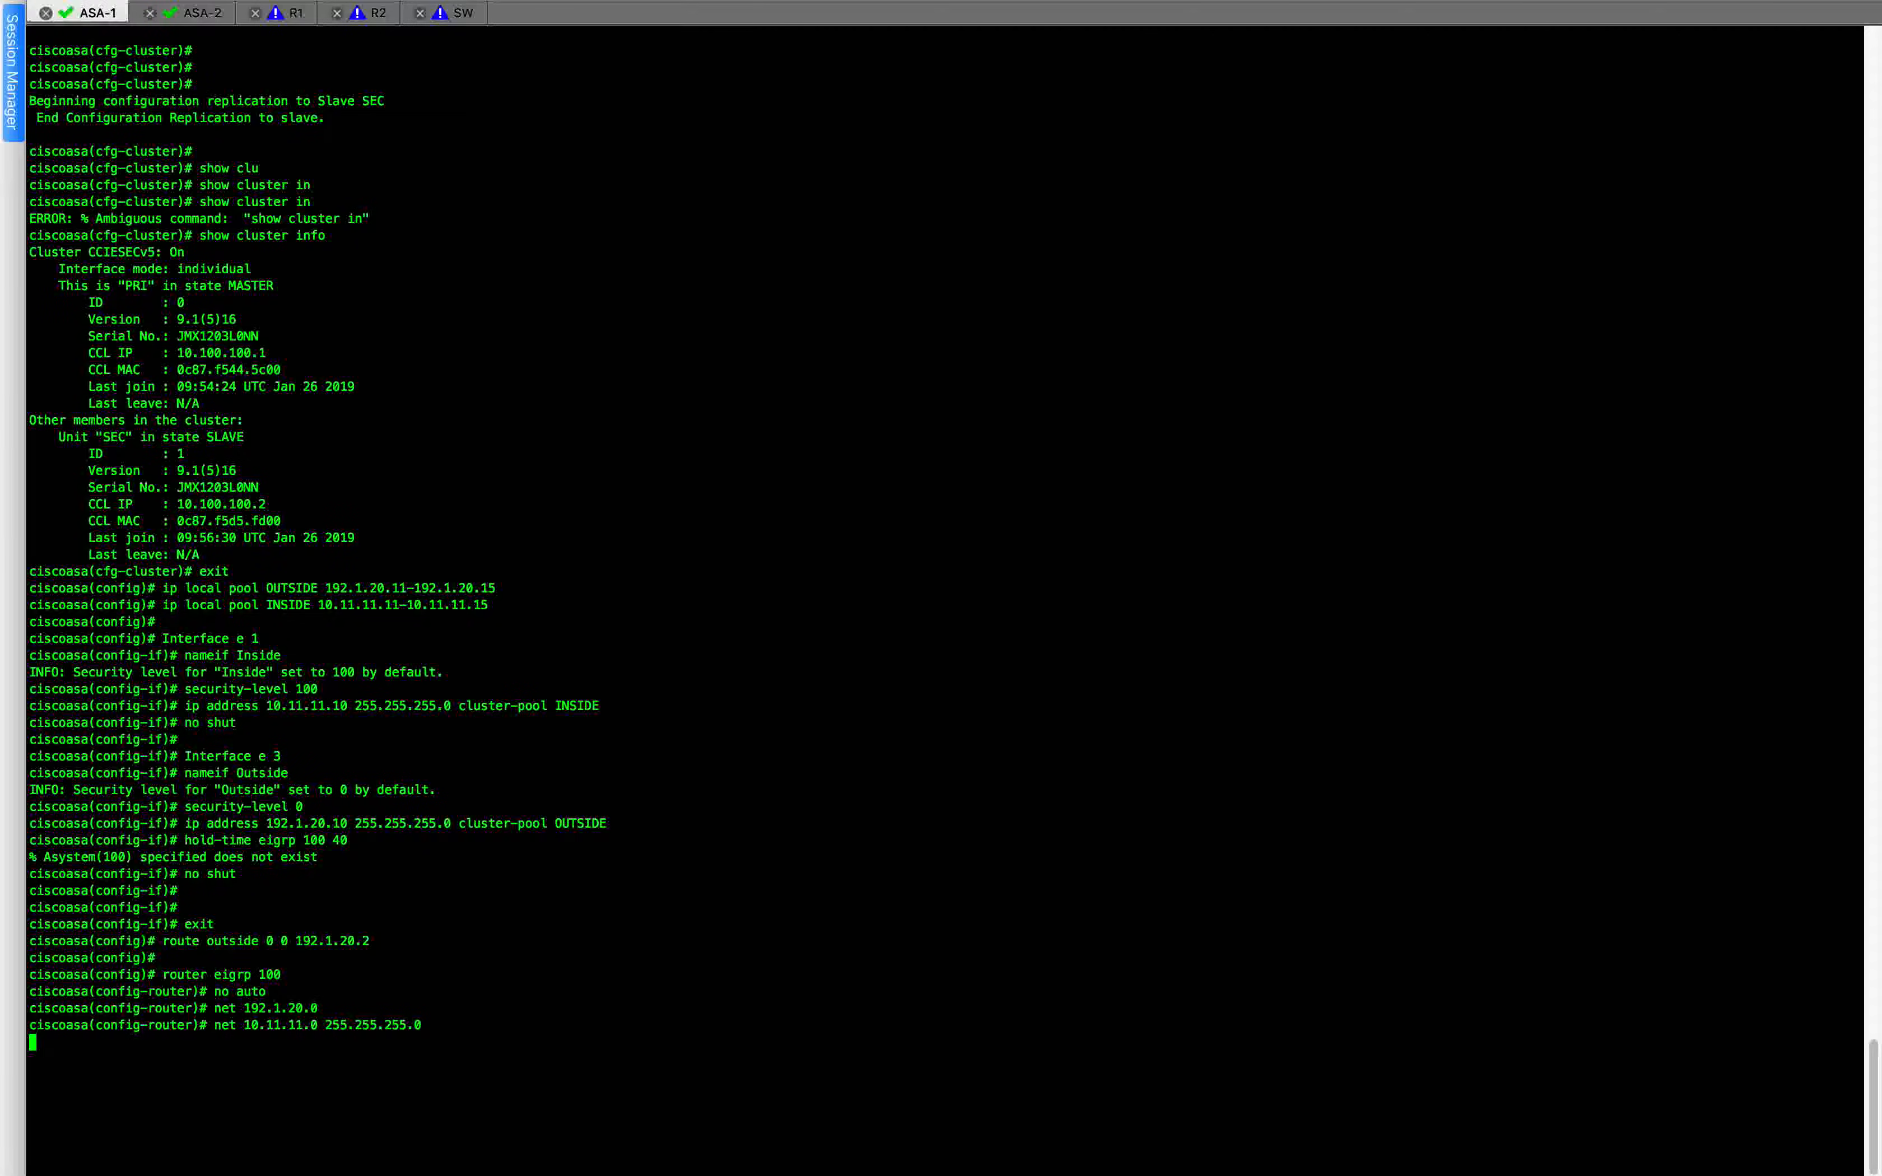
key(ctrl+Right)
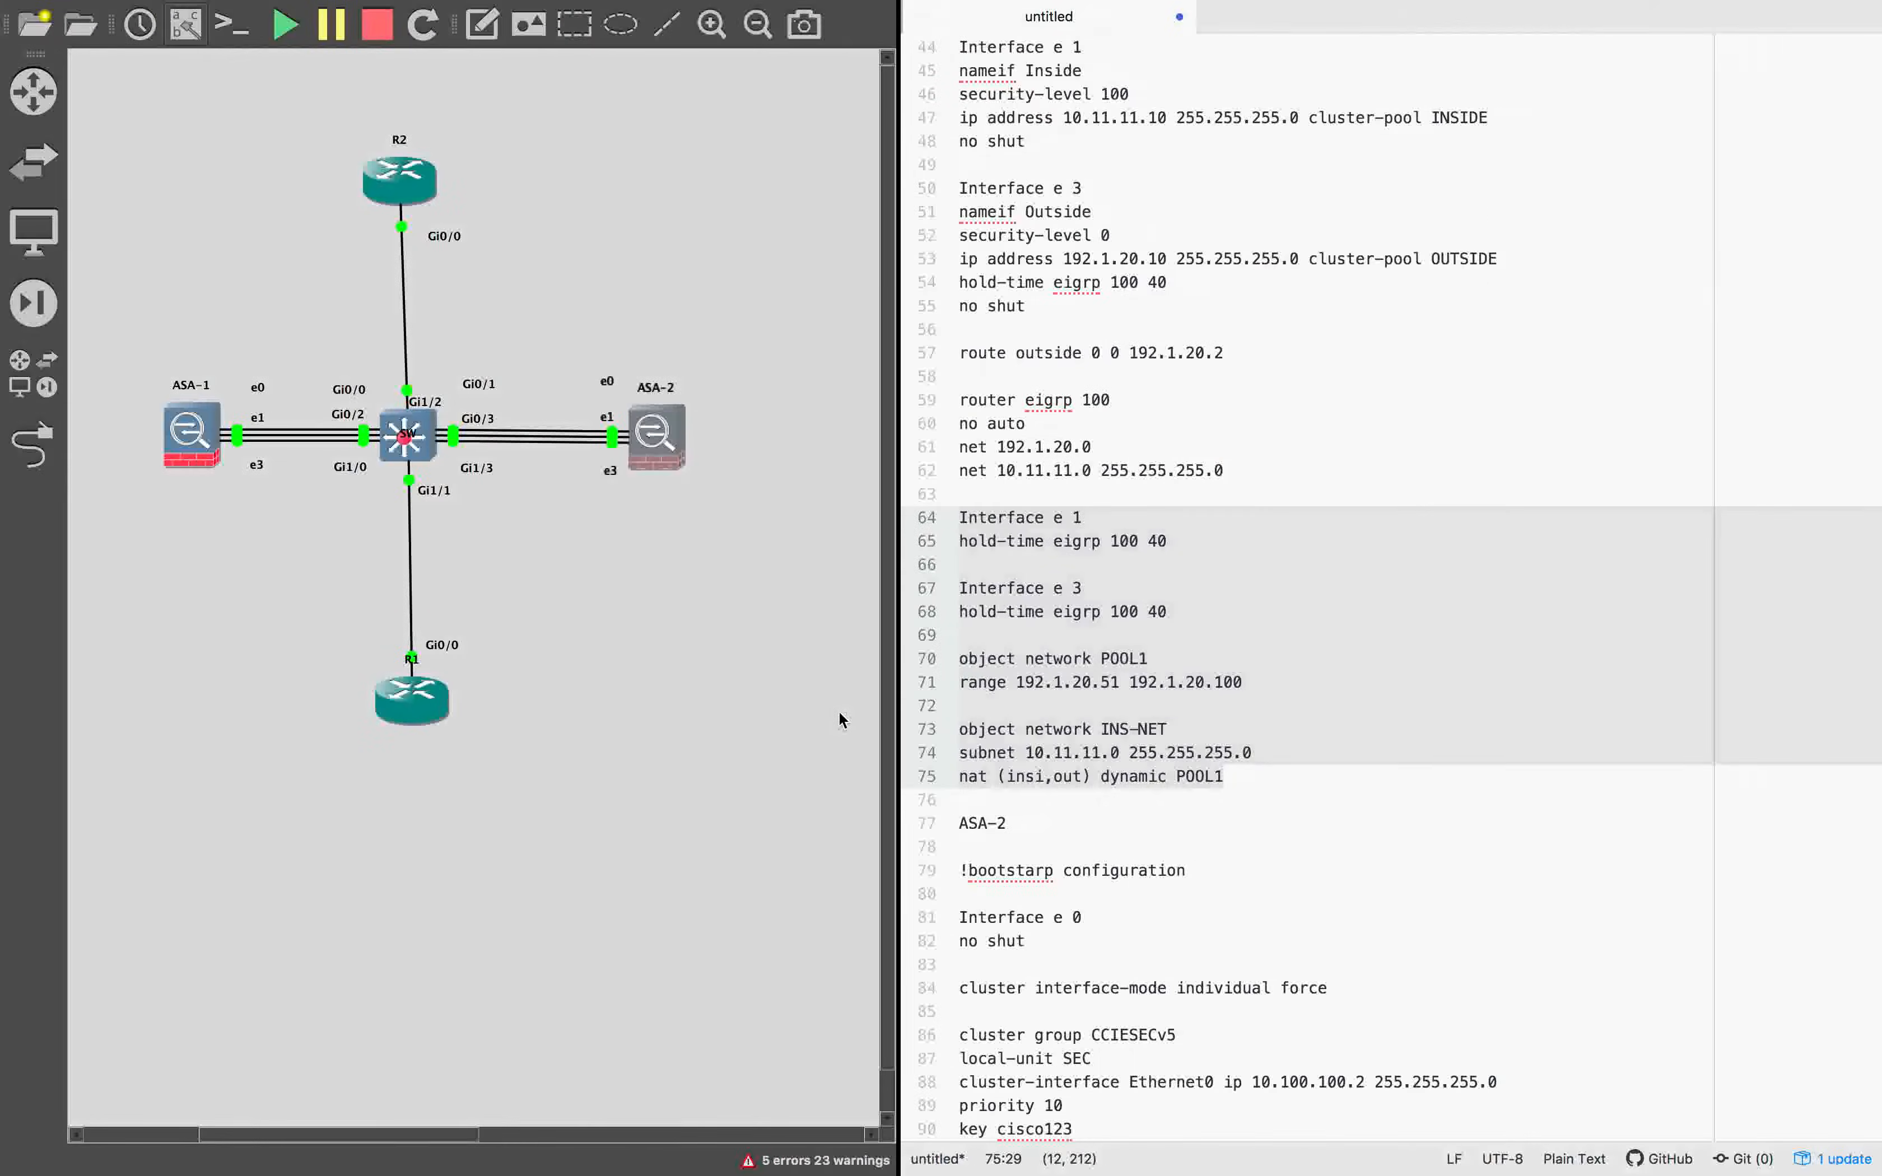
key(ctrl+Left)
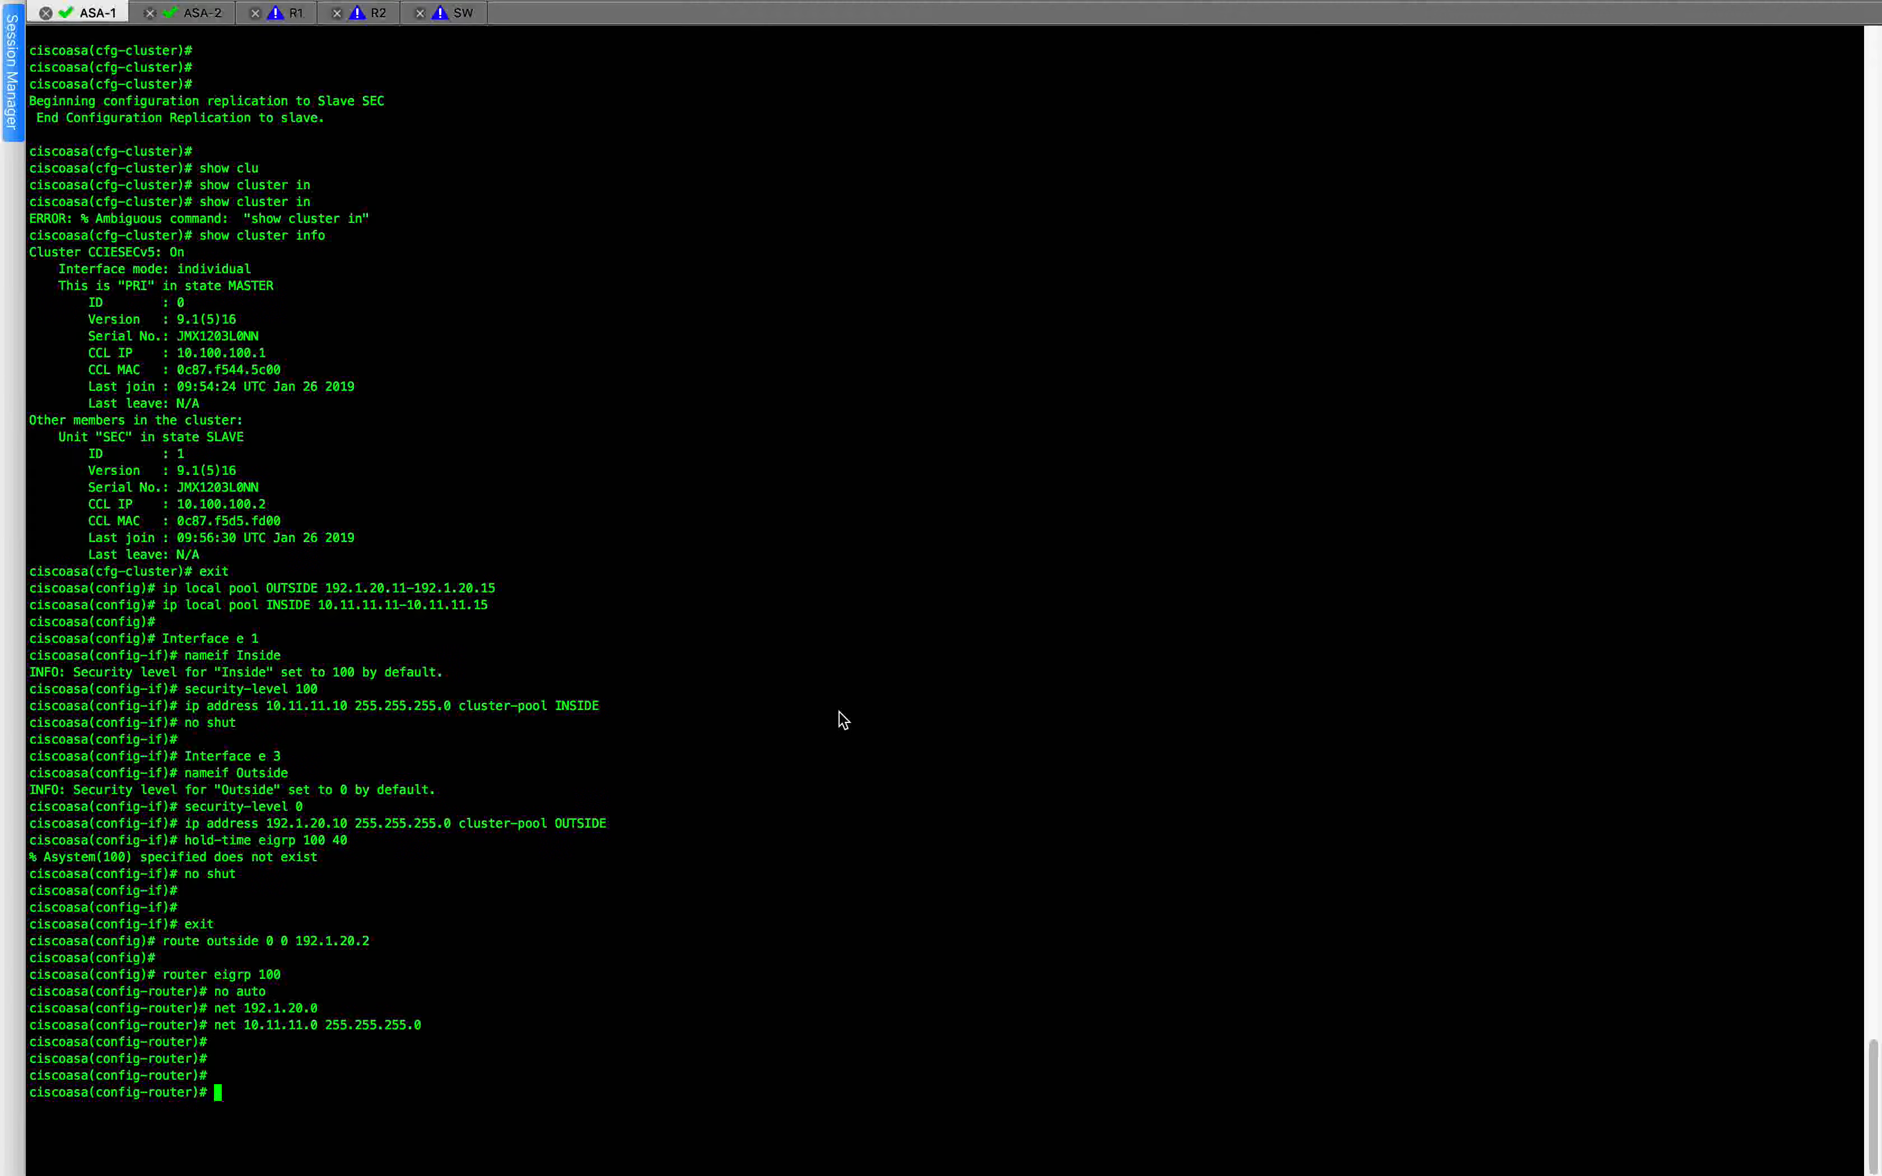
text(exit)
key(Return)
key(super+v)
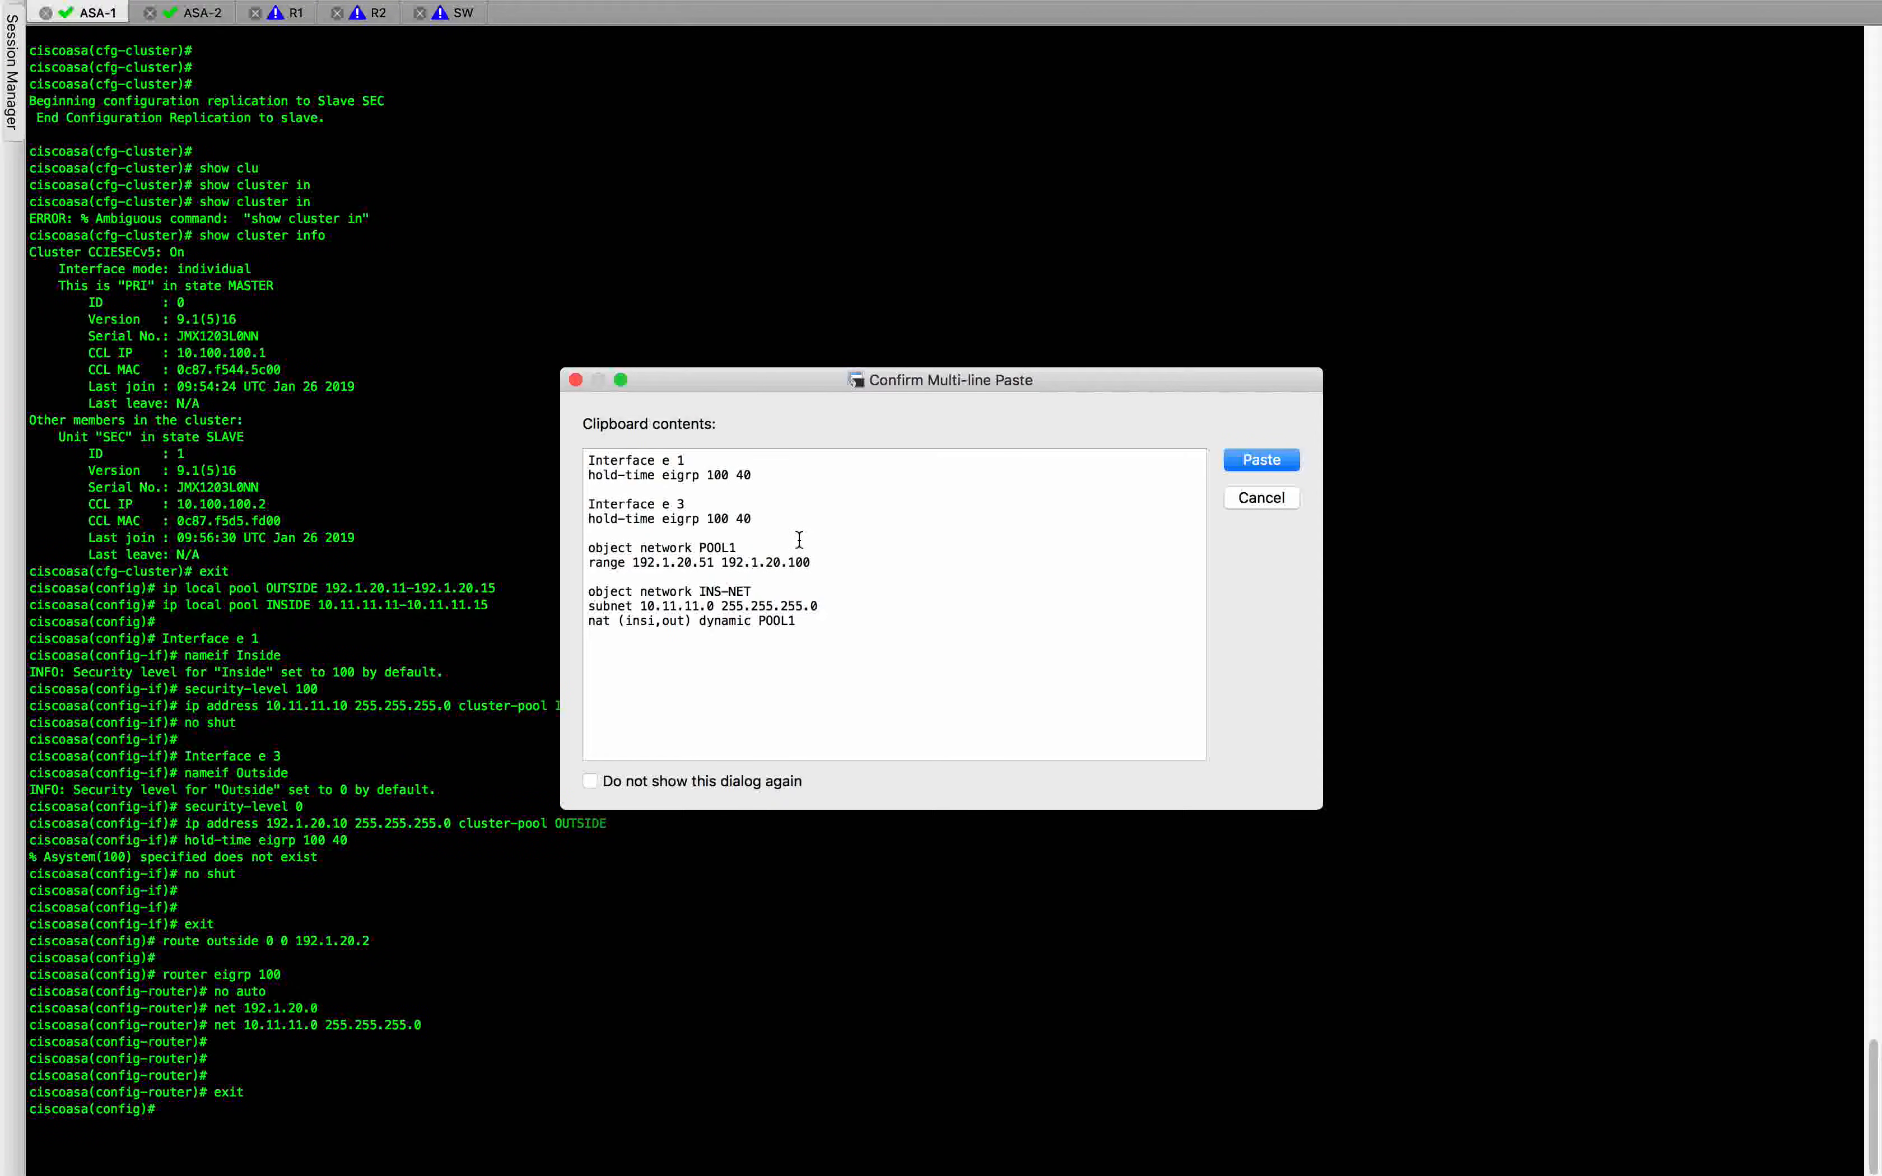
click(1261, 460)
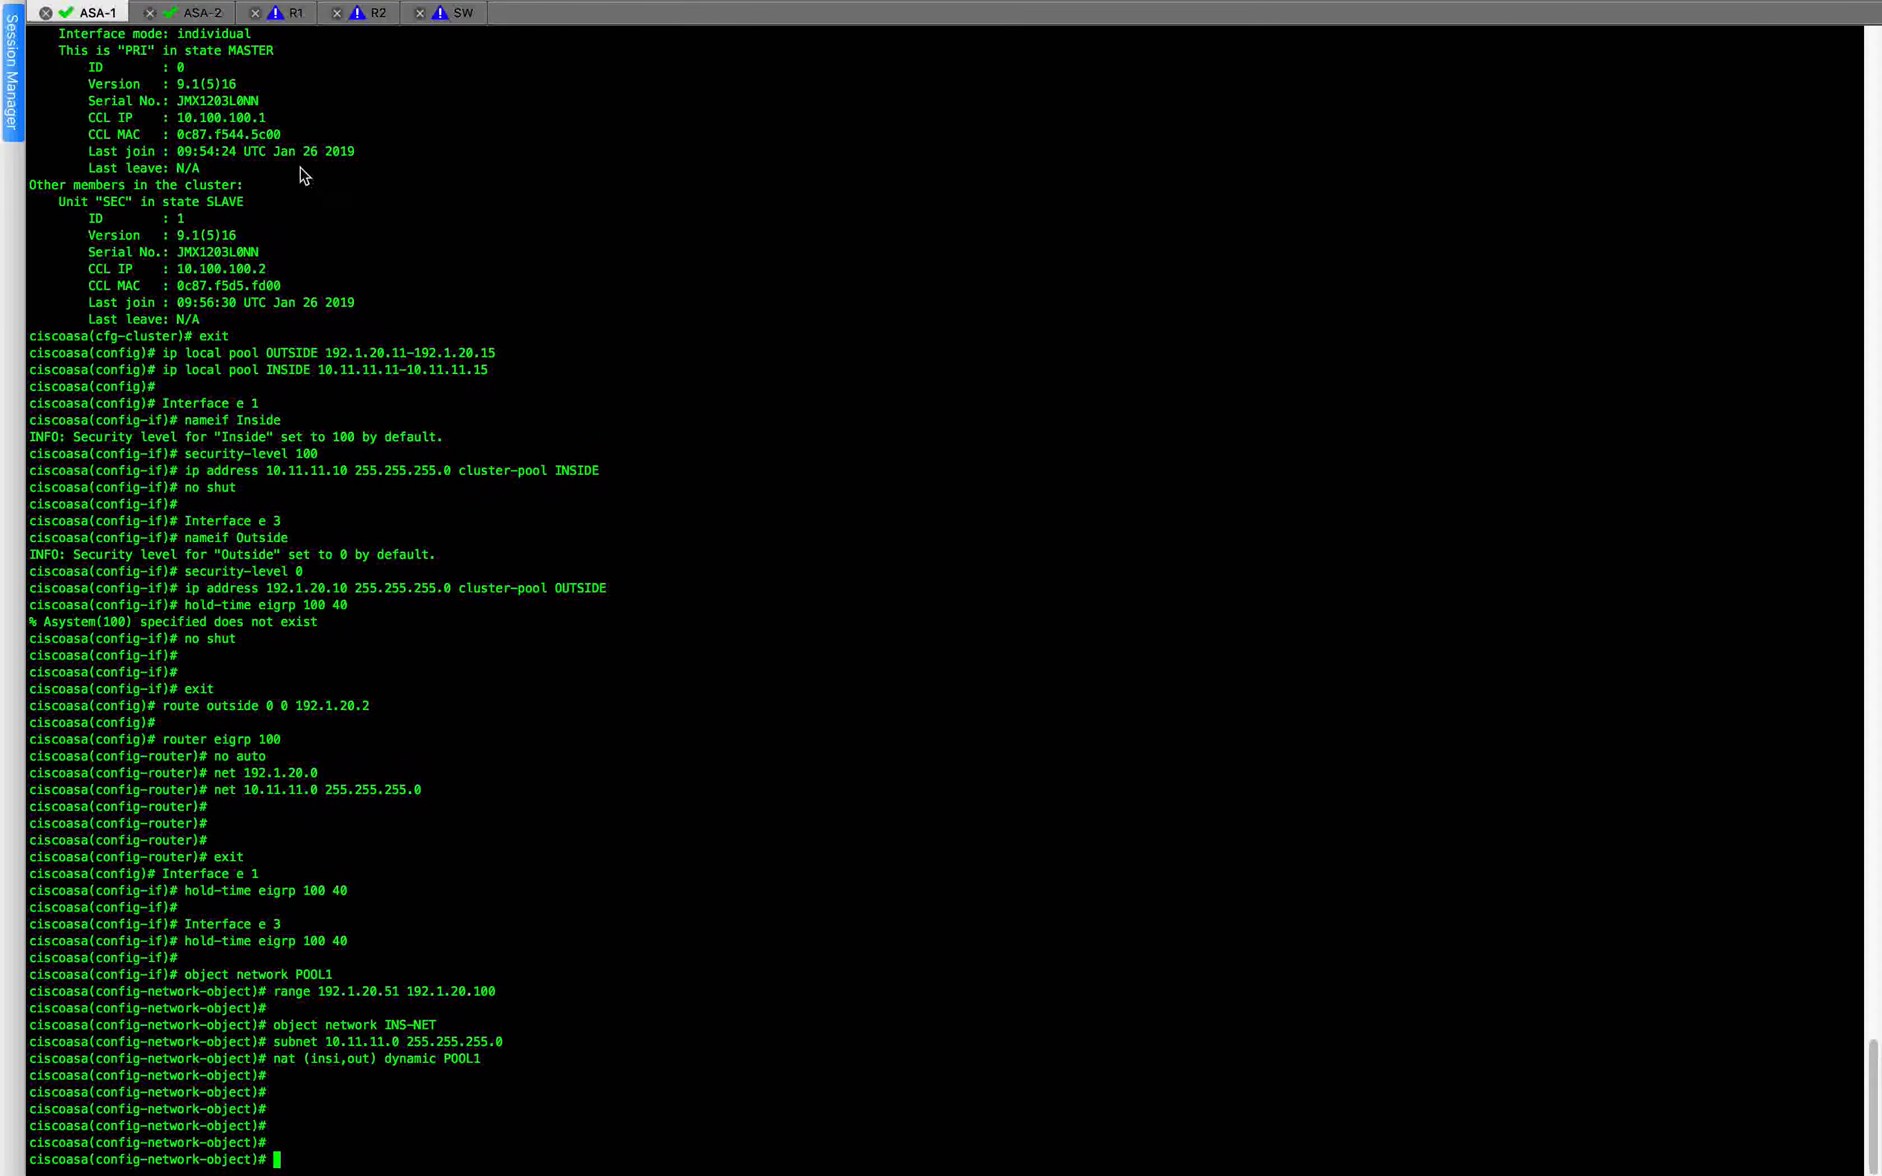
Switch to the R1 session and leave configuration mode with end.
click(283, 22)
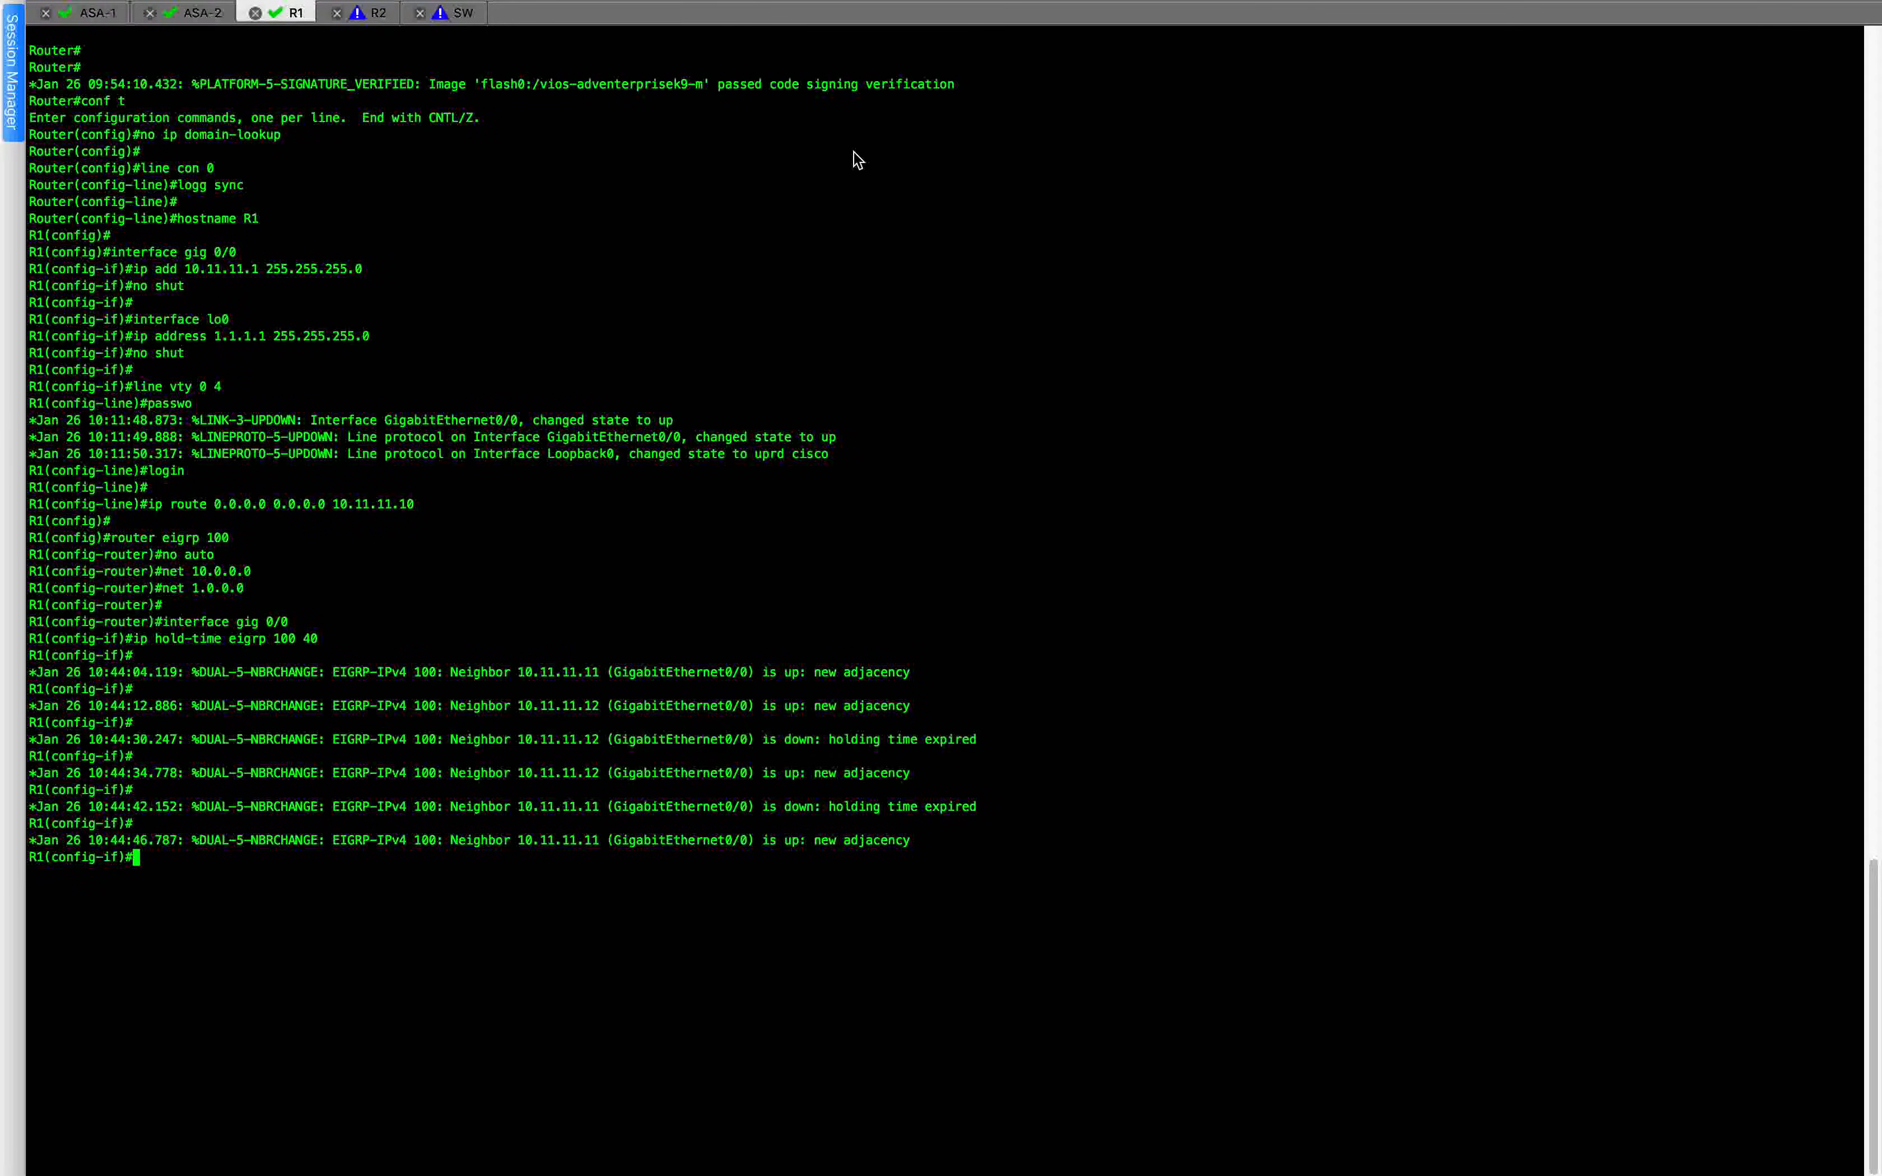
key(Return)
key(Return)
text(end)
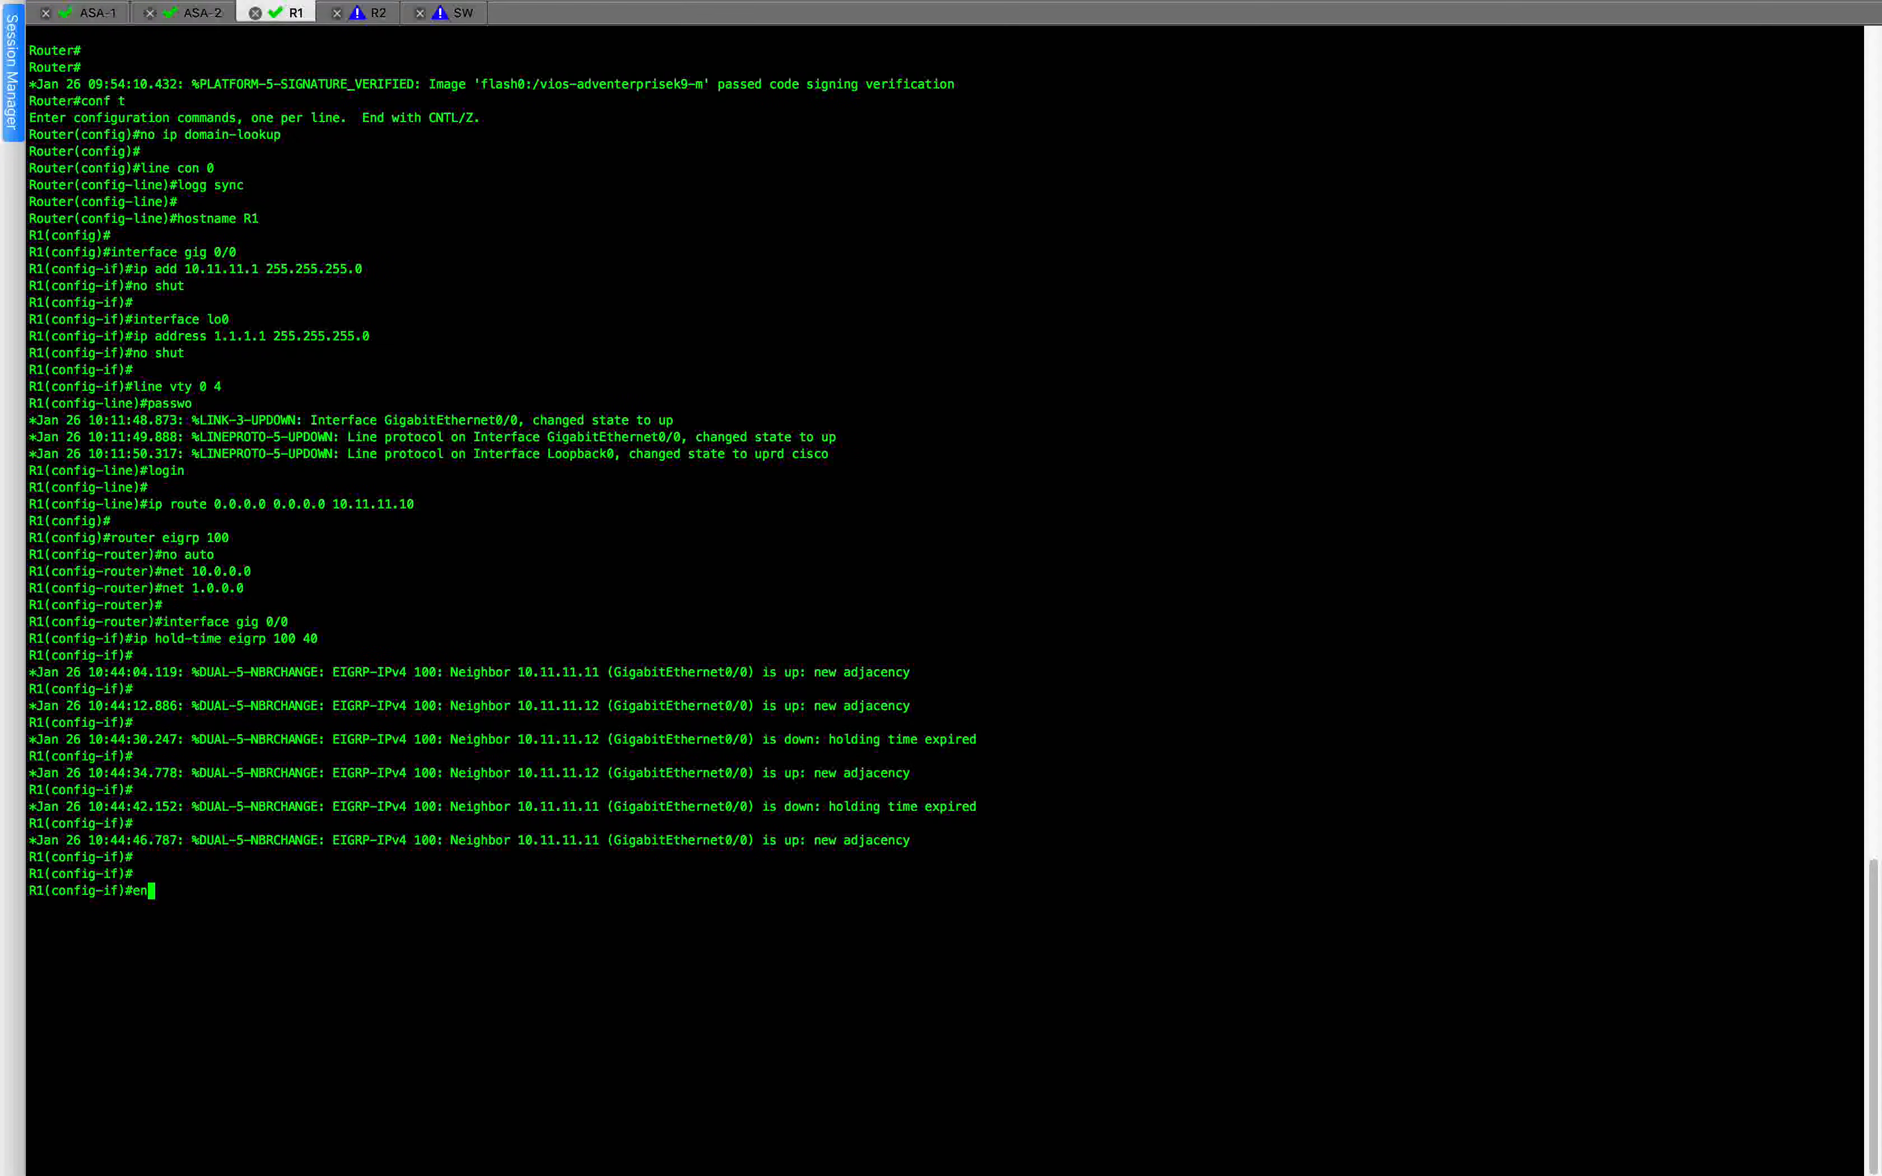
key(Return)
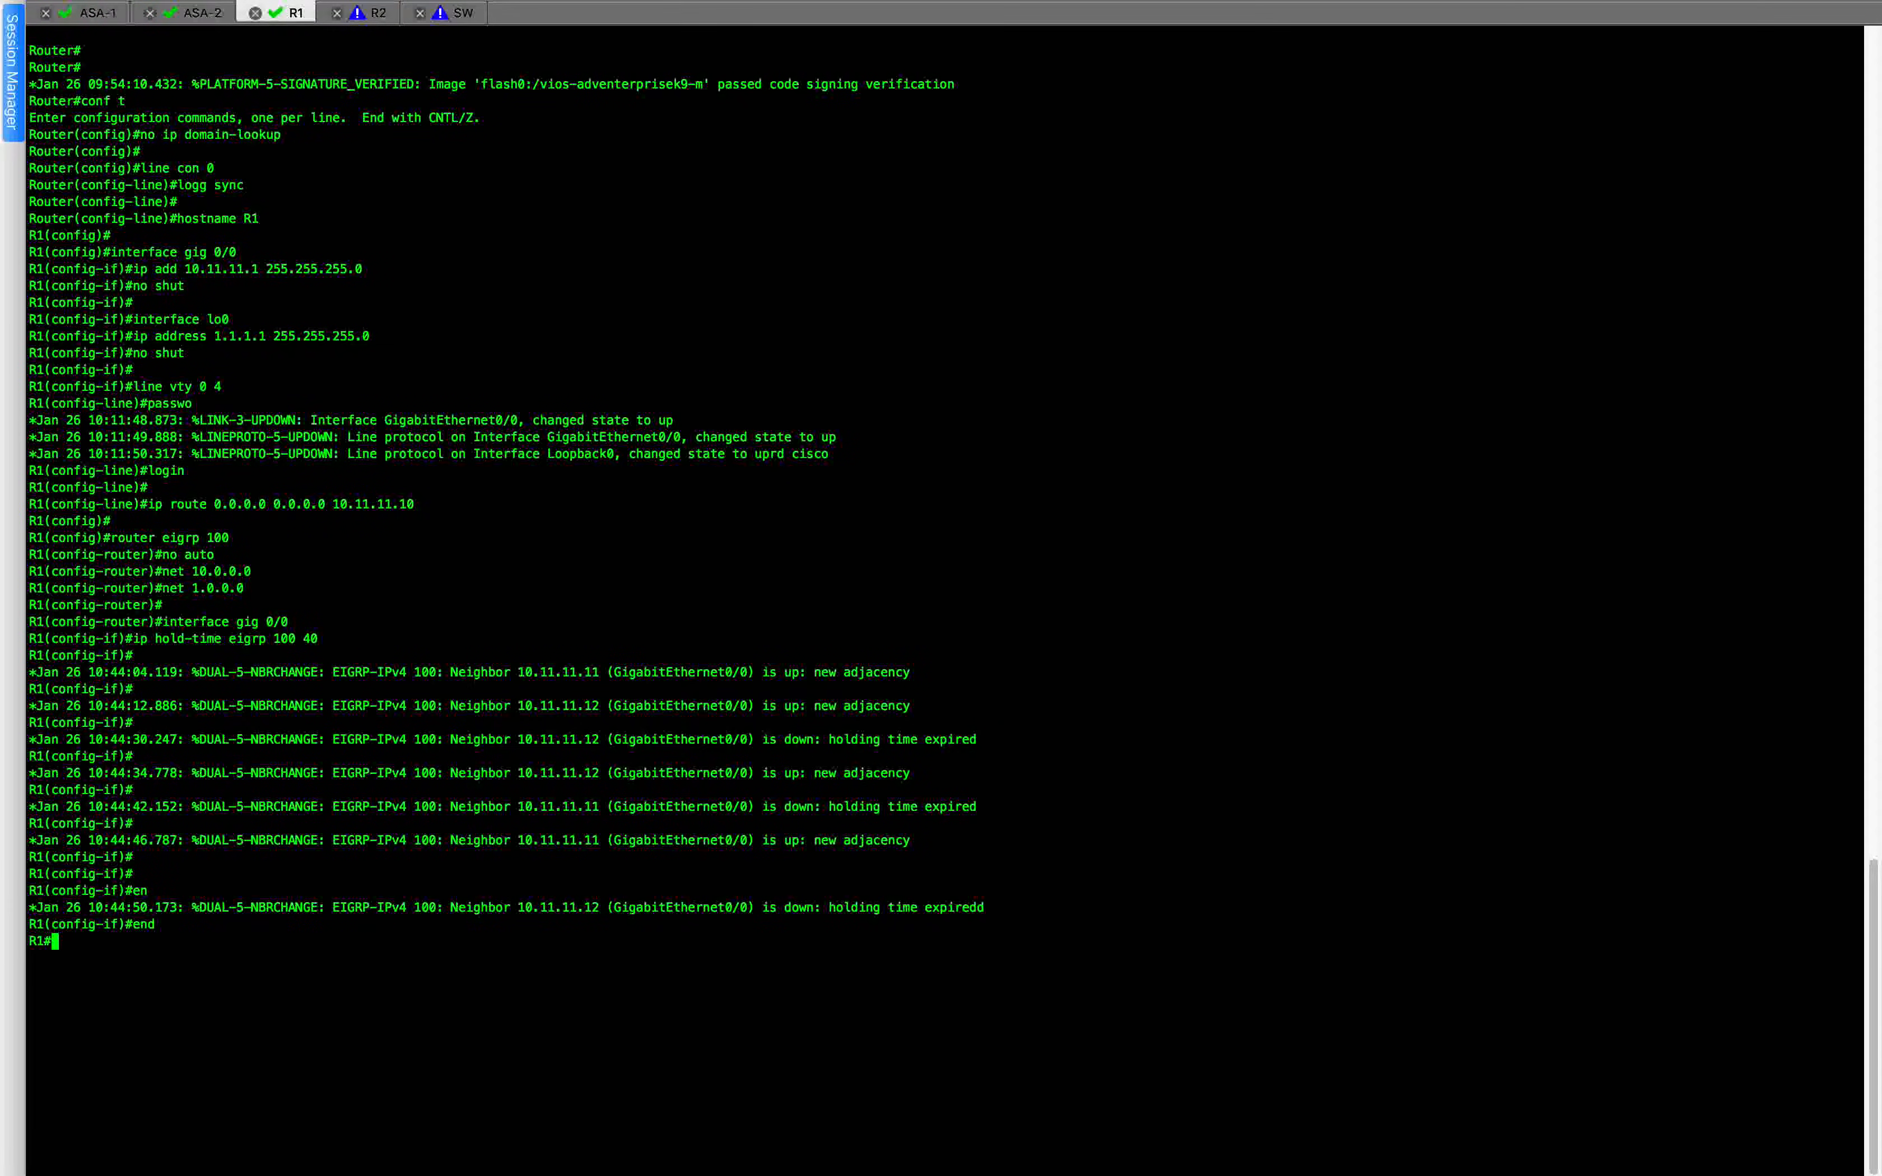
Display R1's complete routing table with show ip route.
text(show i)
key(BackSpace)
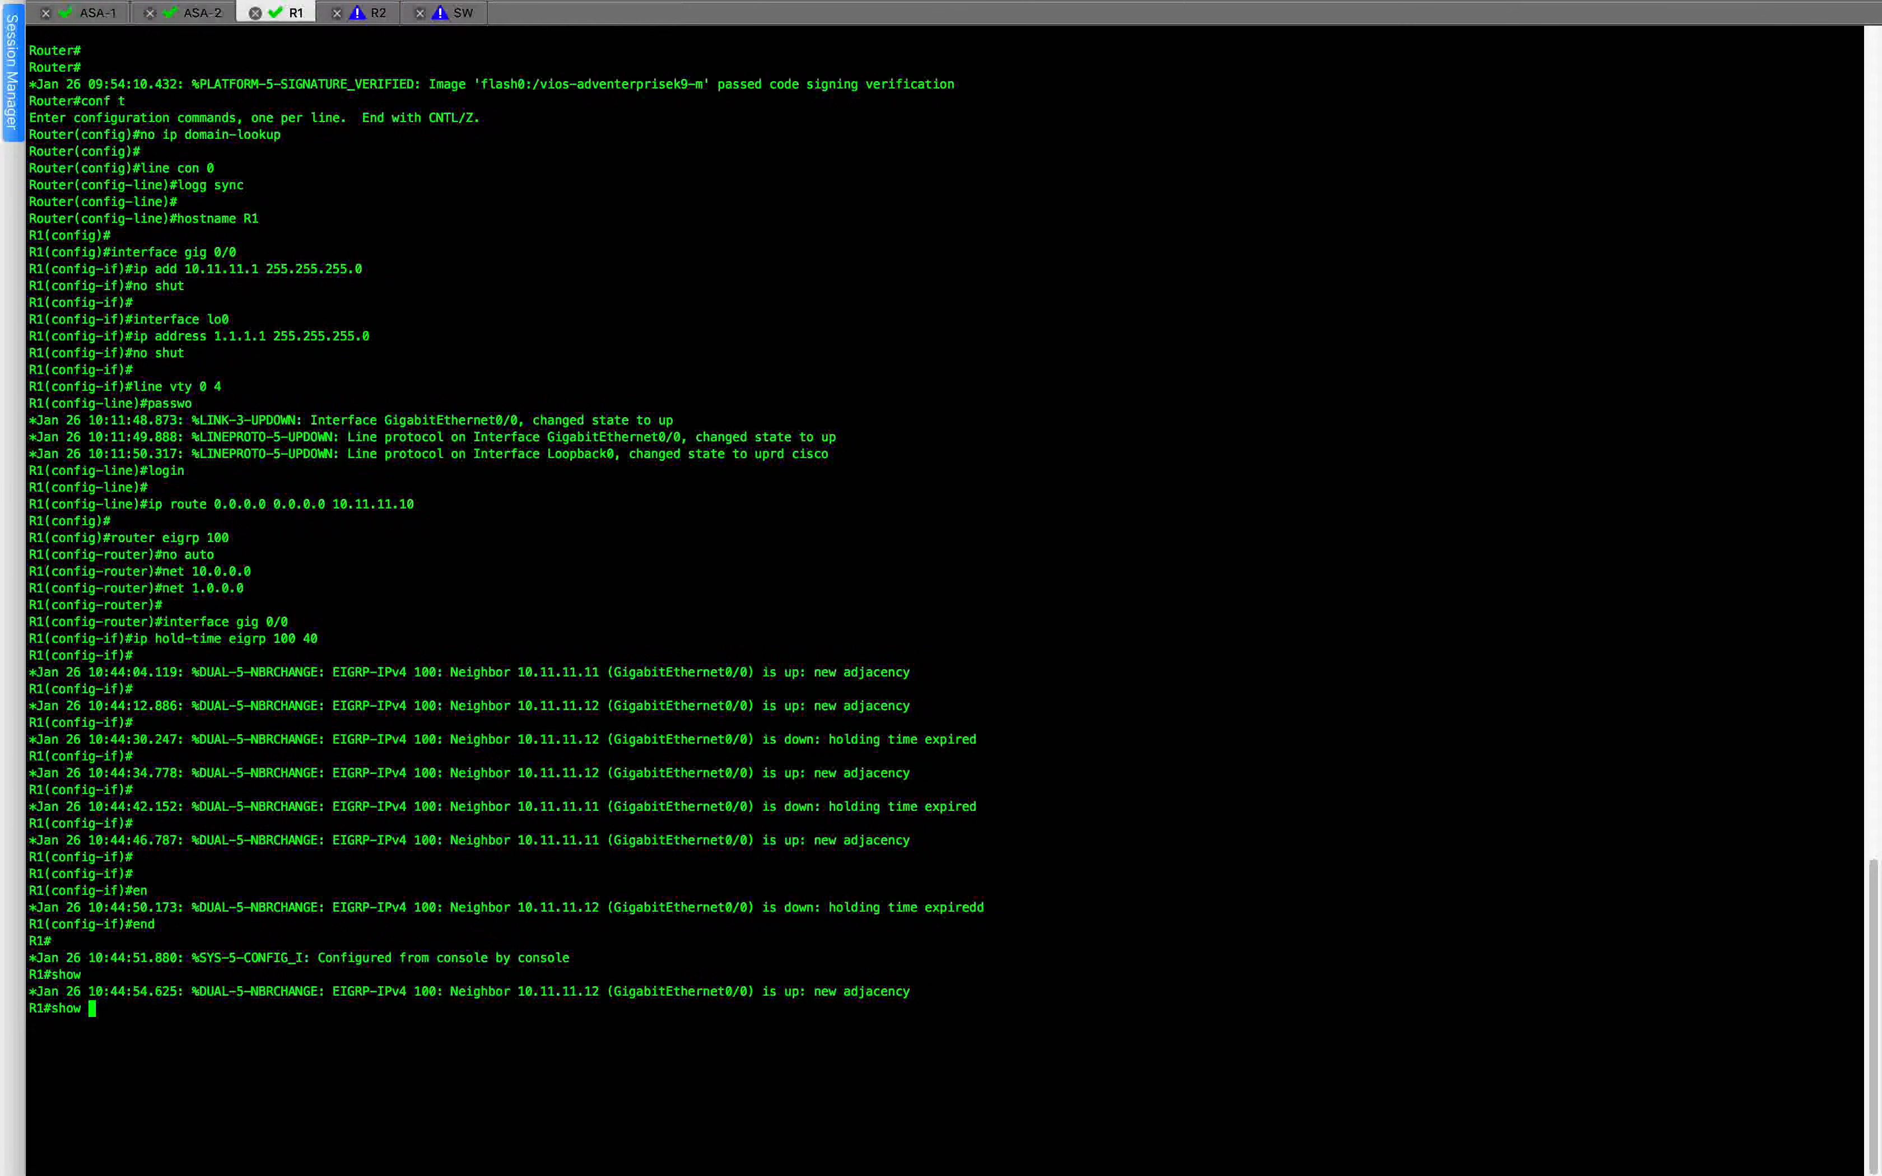
text(ip rou)
key(Tab)
key(Return)
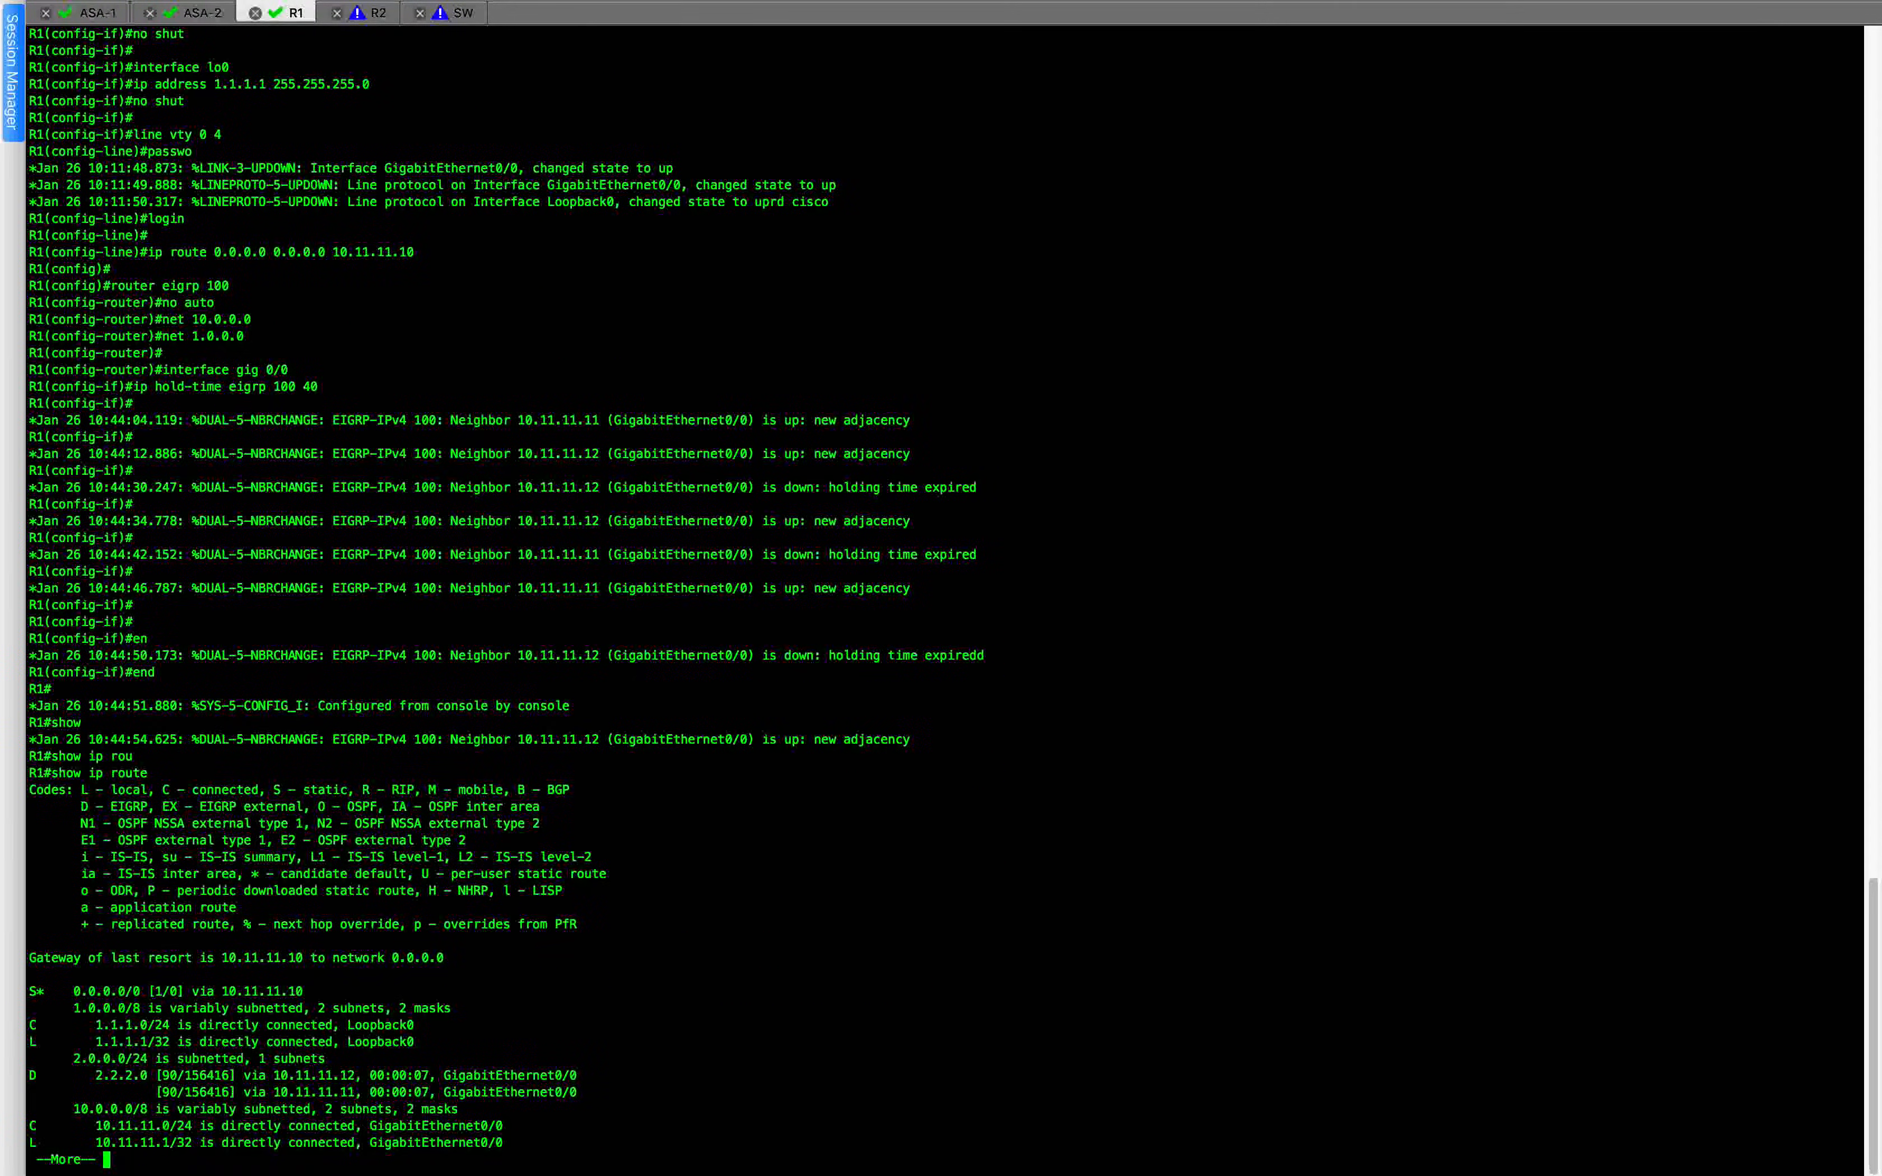
key(Return)
key(Return)
key(Return)
key(Return)
key(Return)
key(Return)
key(Return)
key(Return)
key(Return)
key(Return)
key(Return)
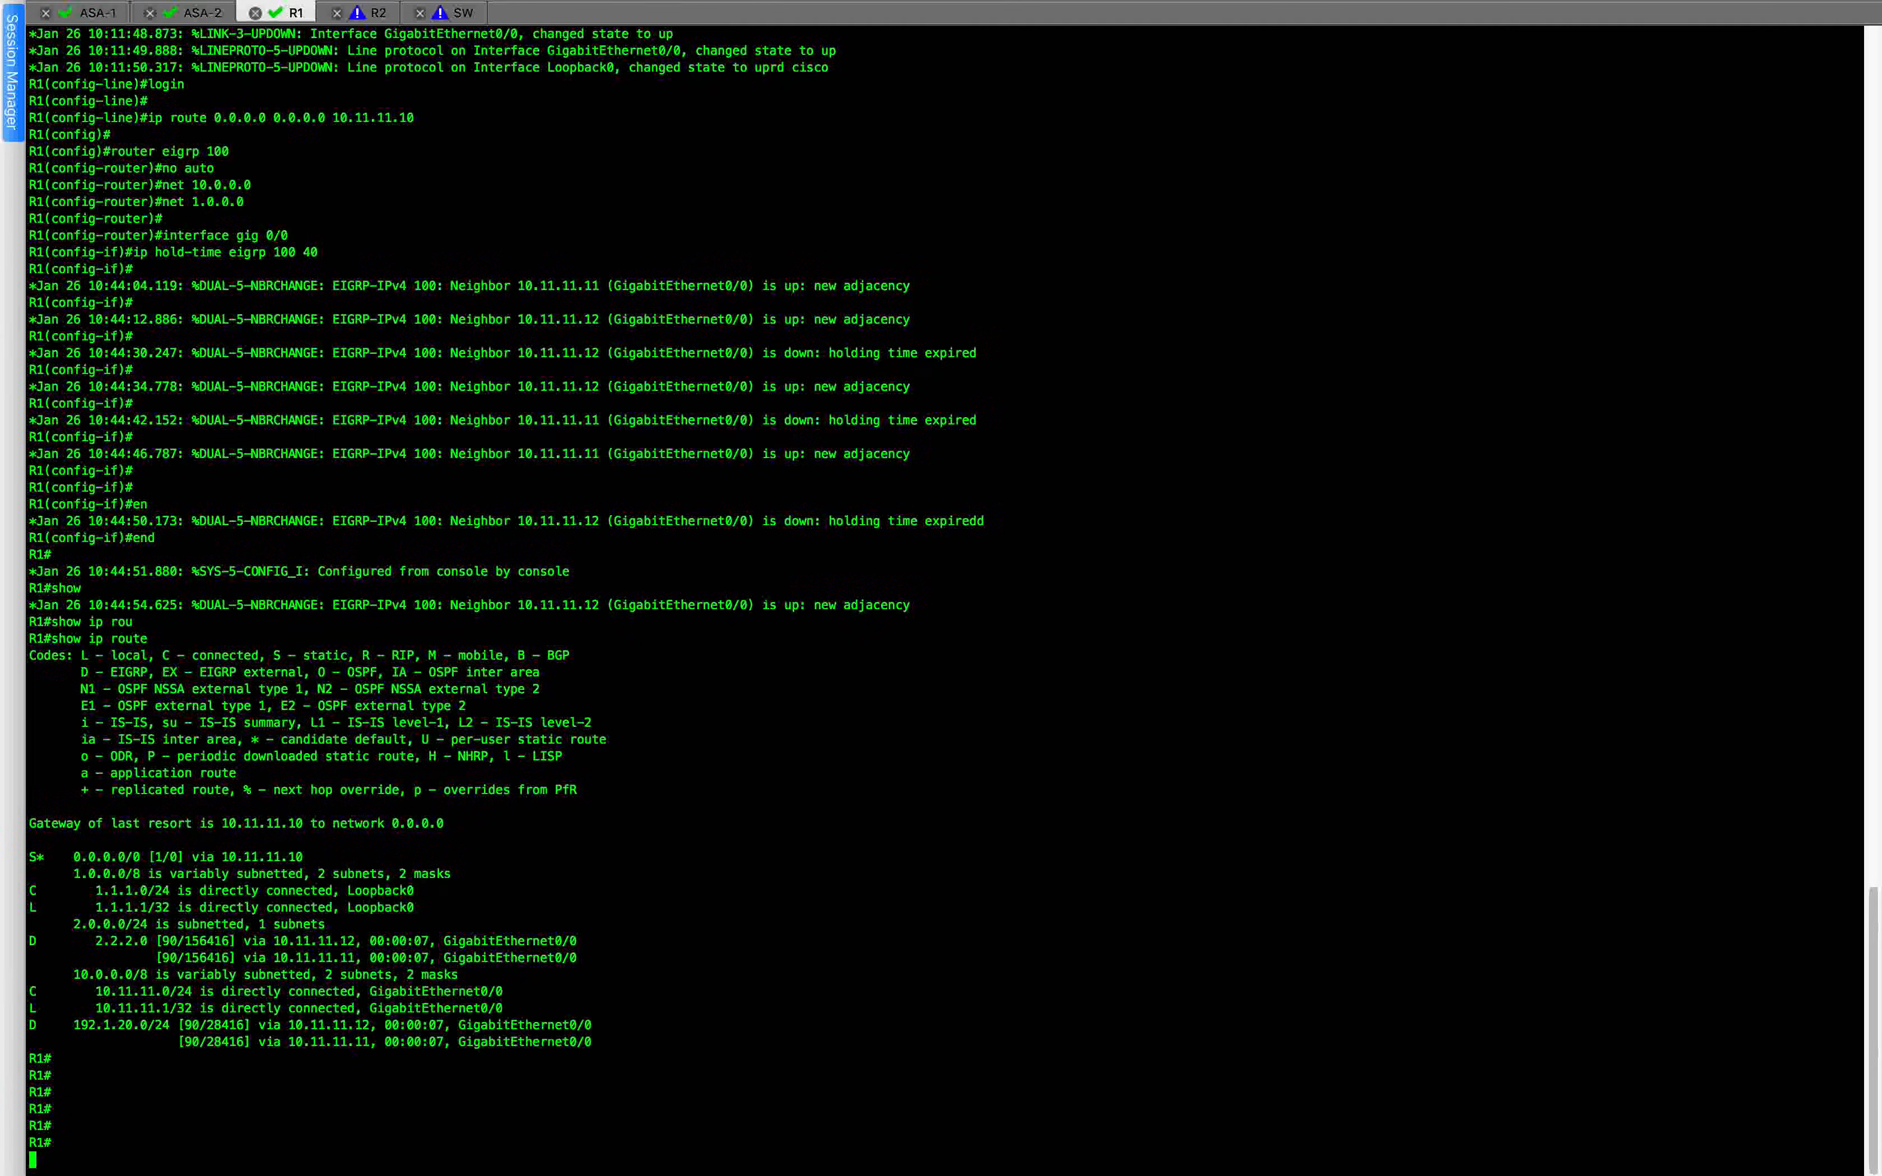
key(Return)
key(Return)
key(Return)
key(Return)
key(Return)
key(Return)
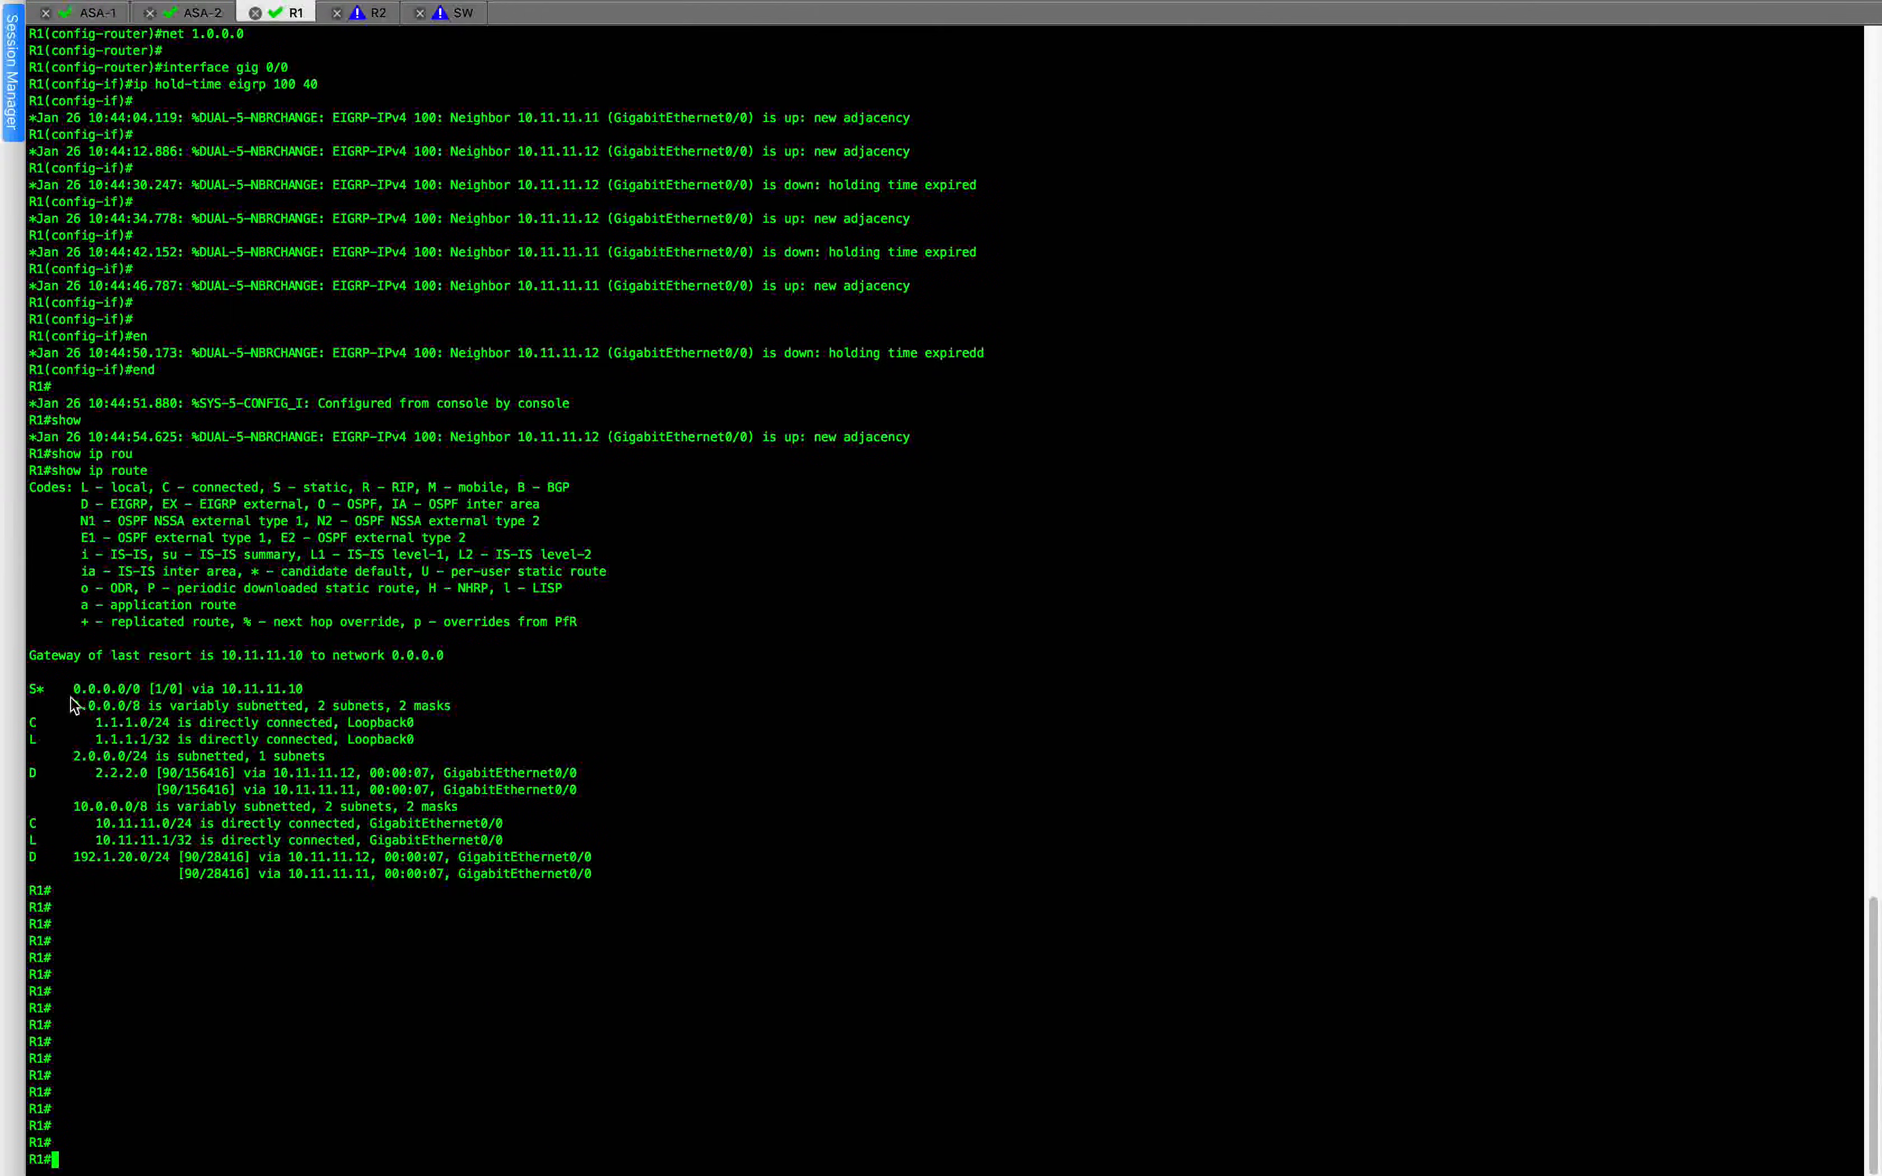
Examine R1's EIGRP next hops for 2.2.2.0 in the routing table against the GNS3 topology diagram.
key(ctrl+Right)
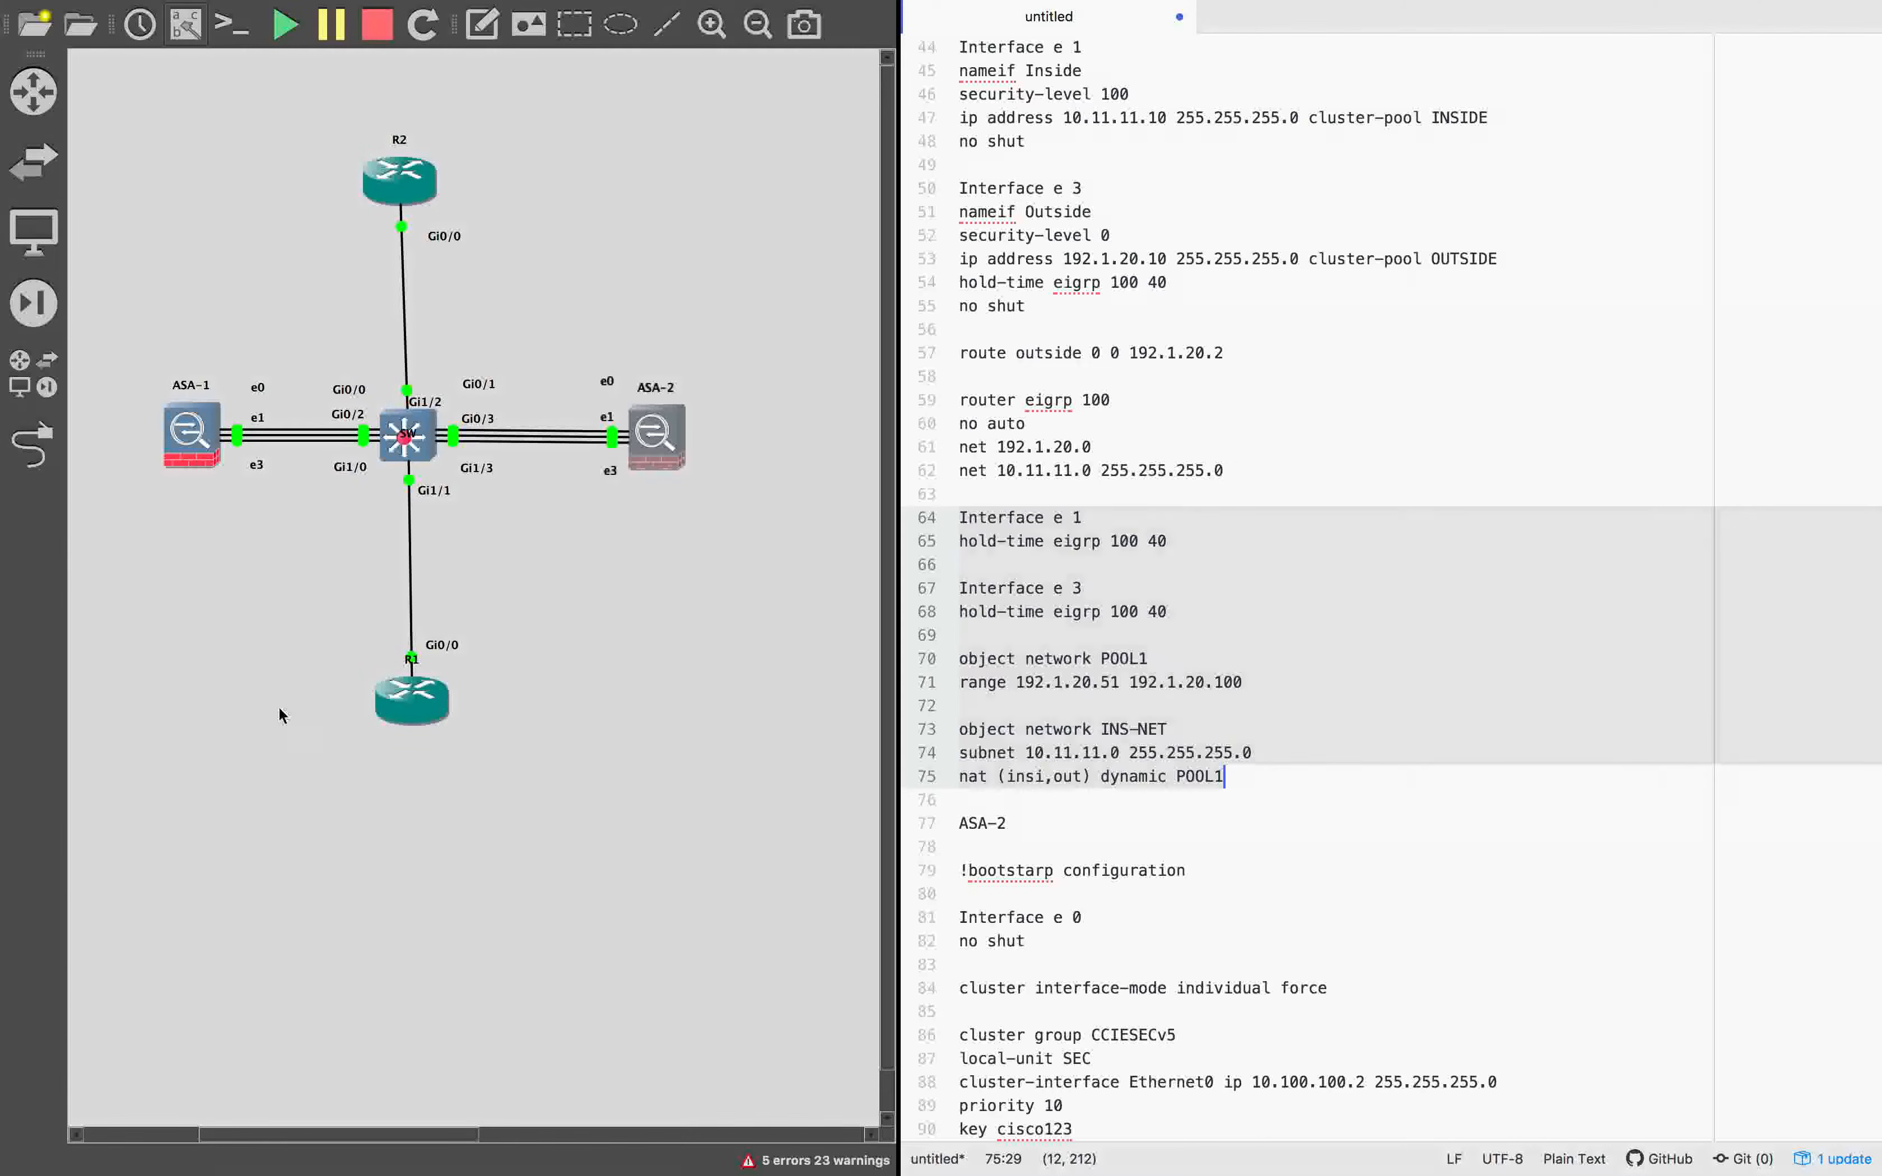
key(ctrl+Left)
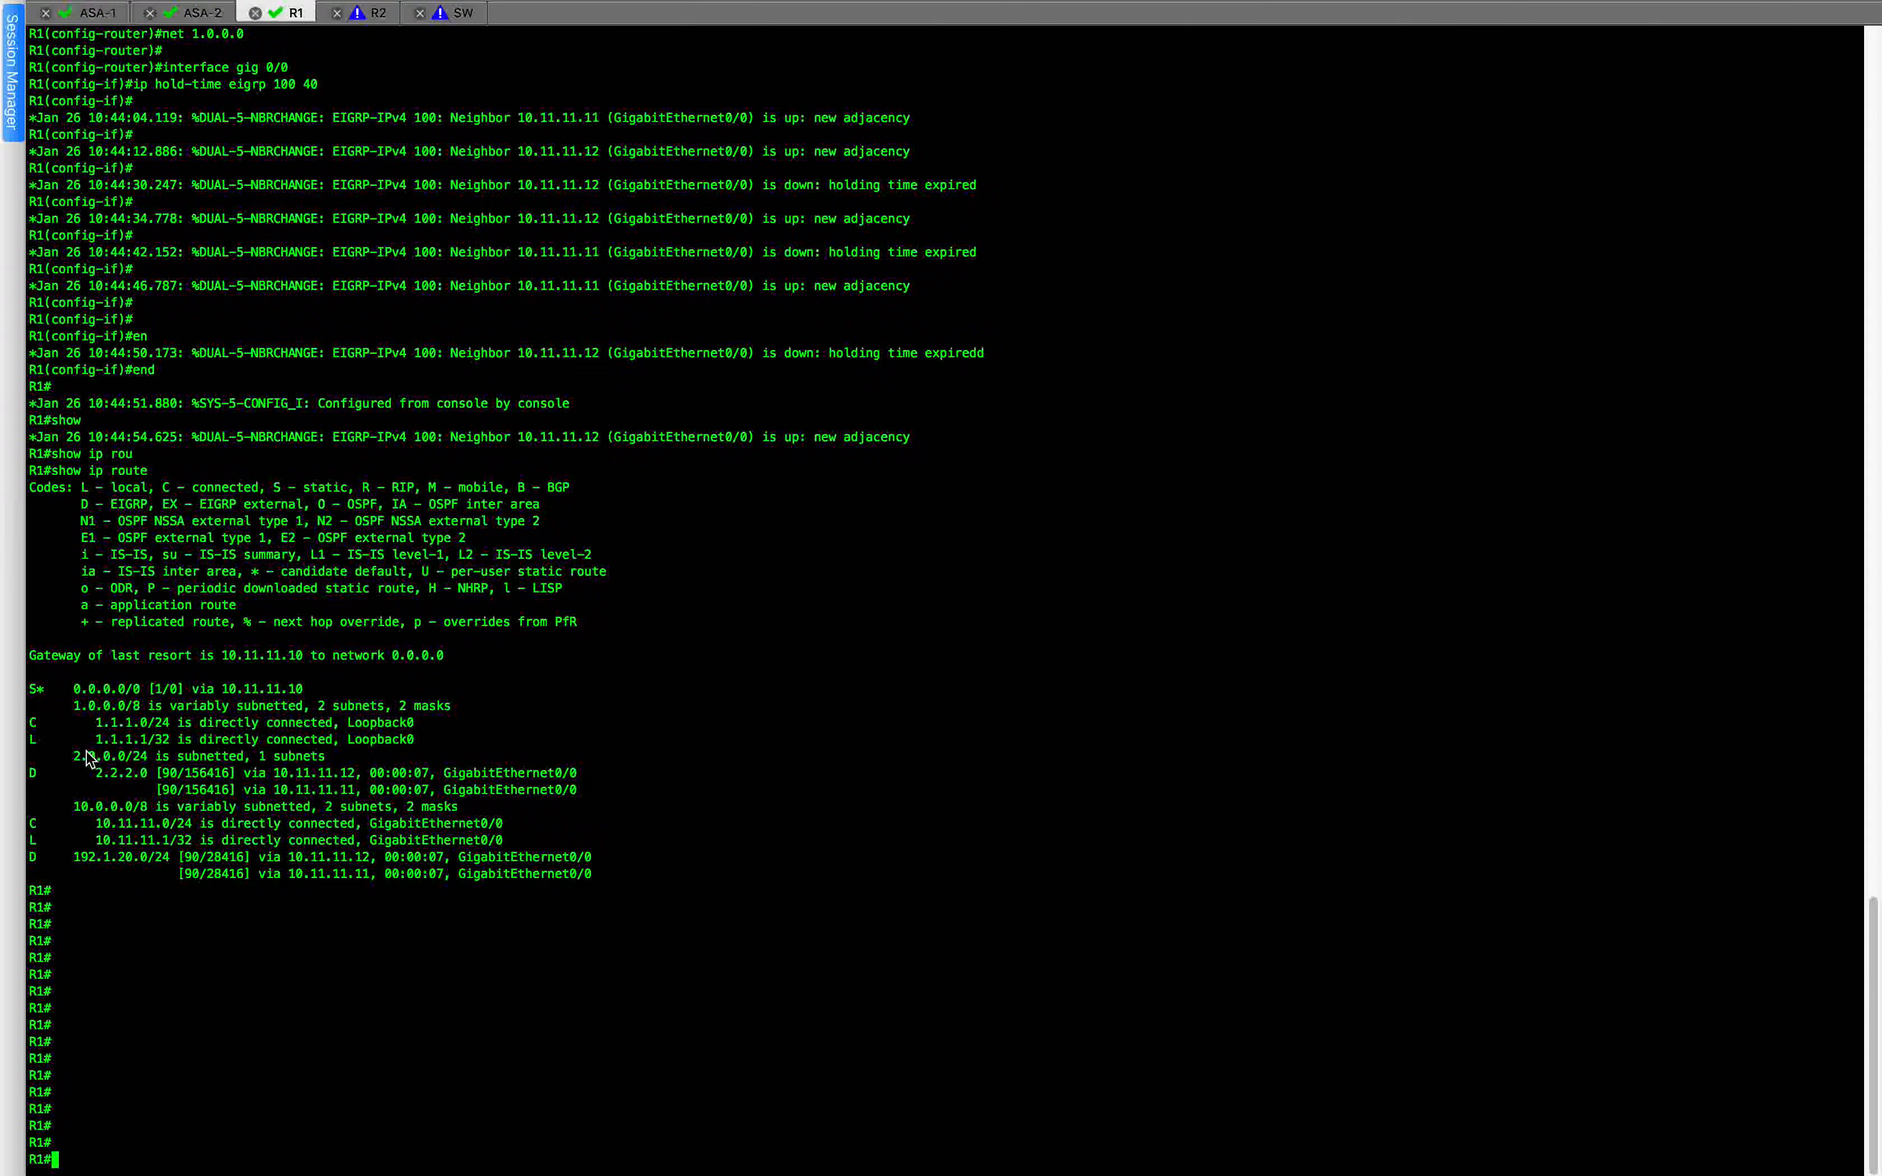
drag(78, 758, 280, 766)
key(ctrl+Right)
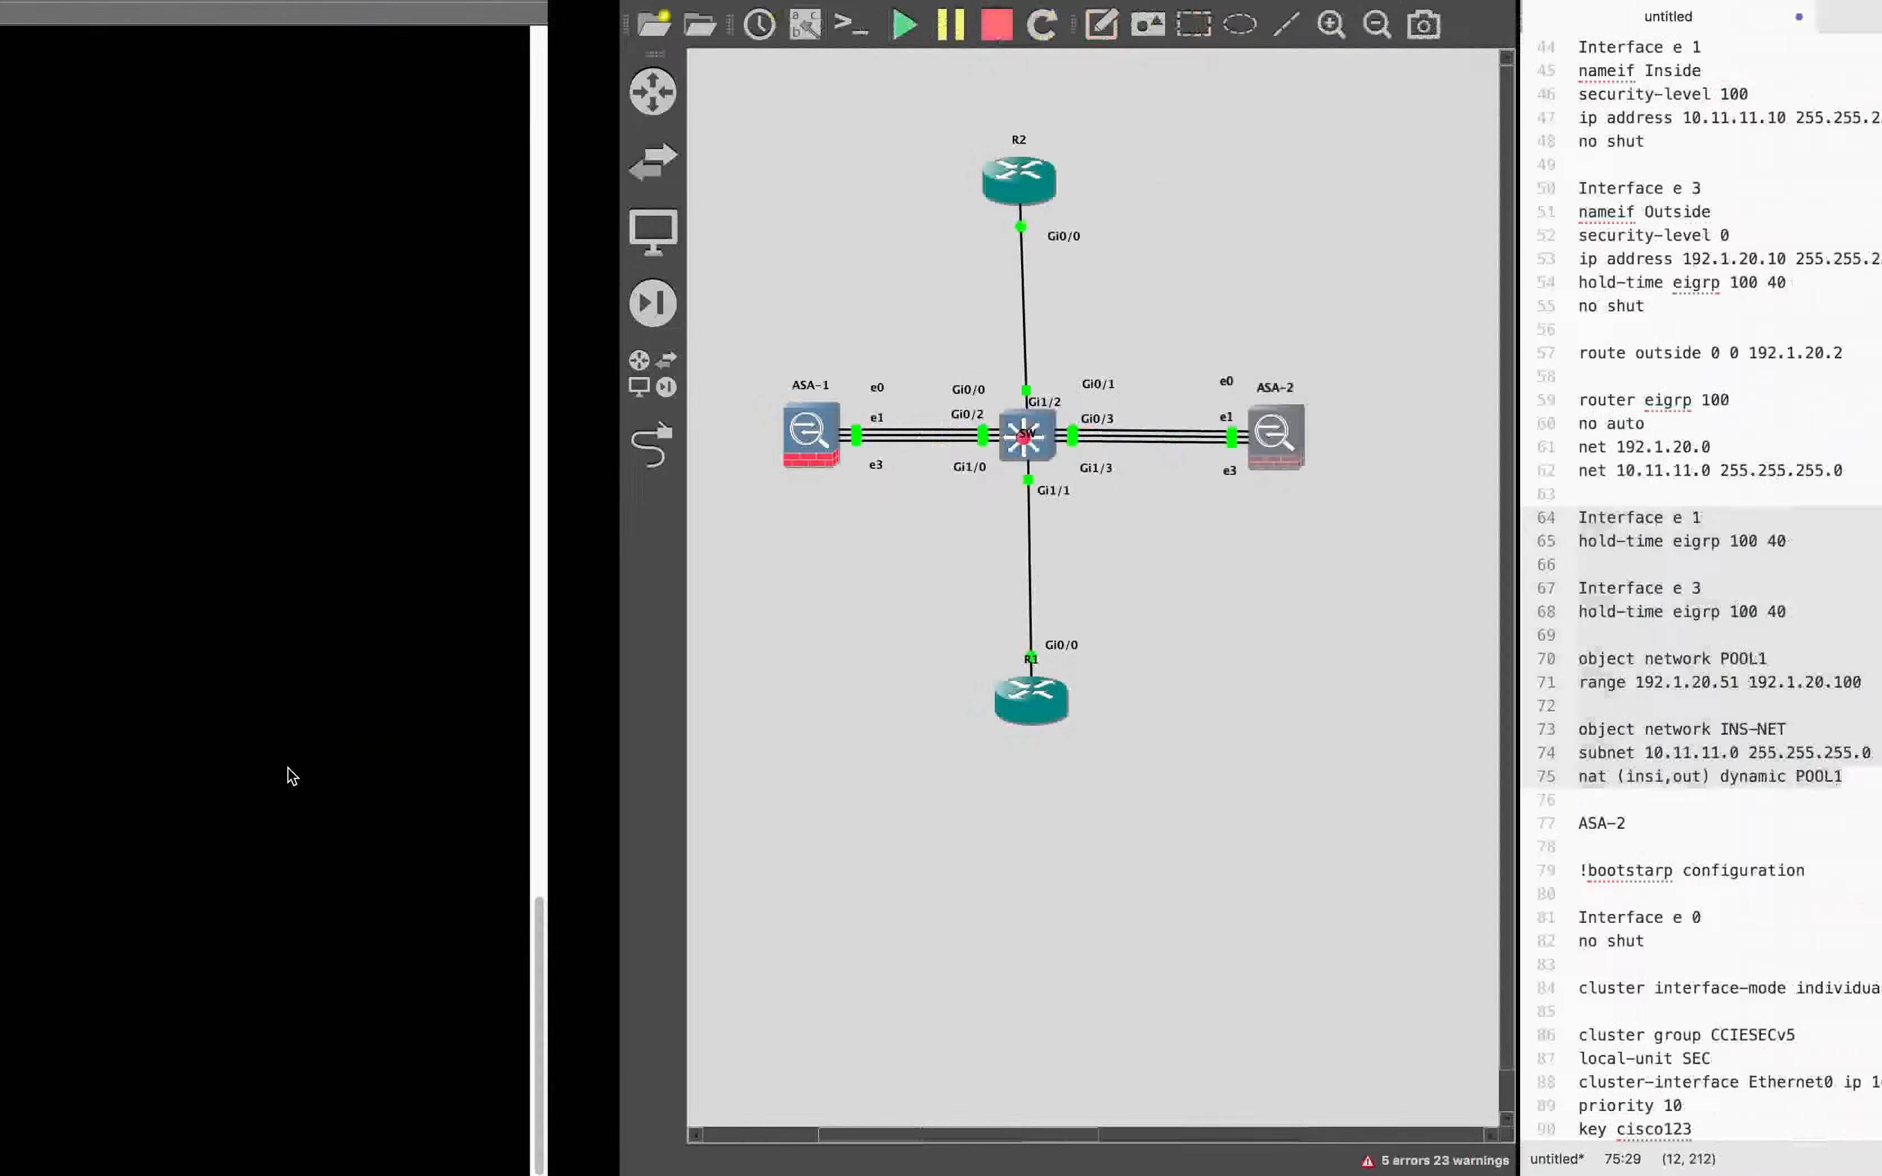
key(ctrl+Left)
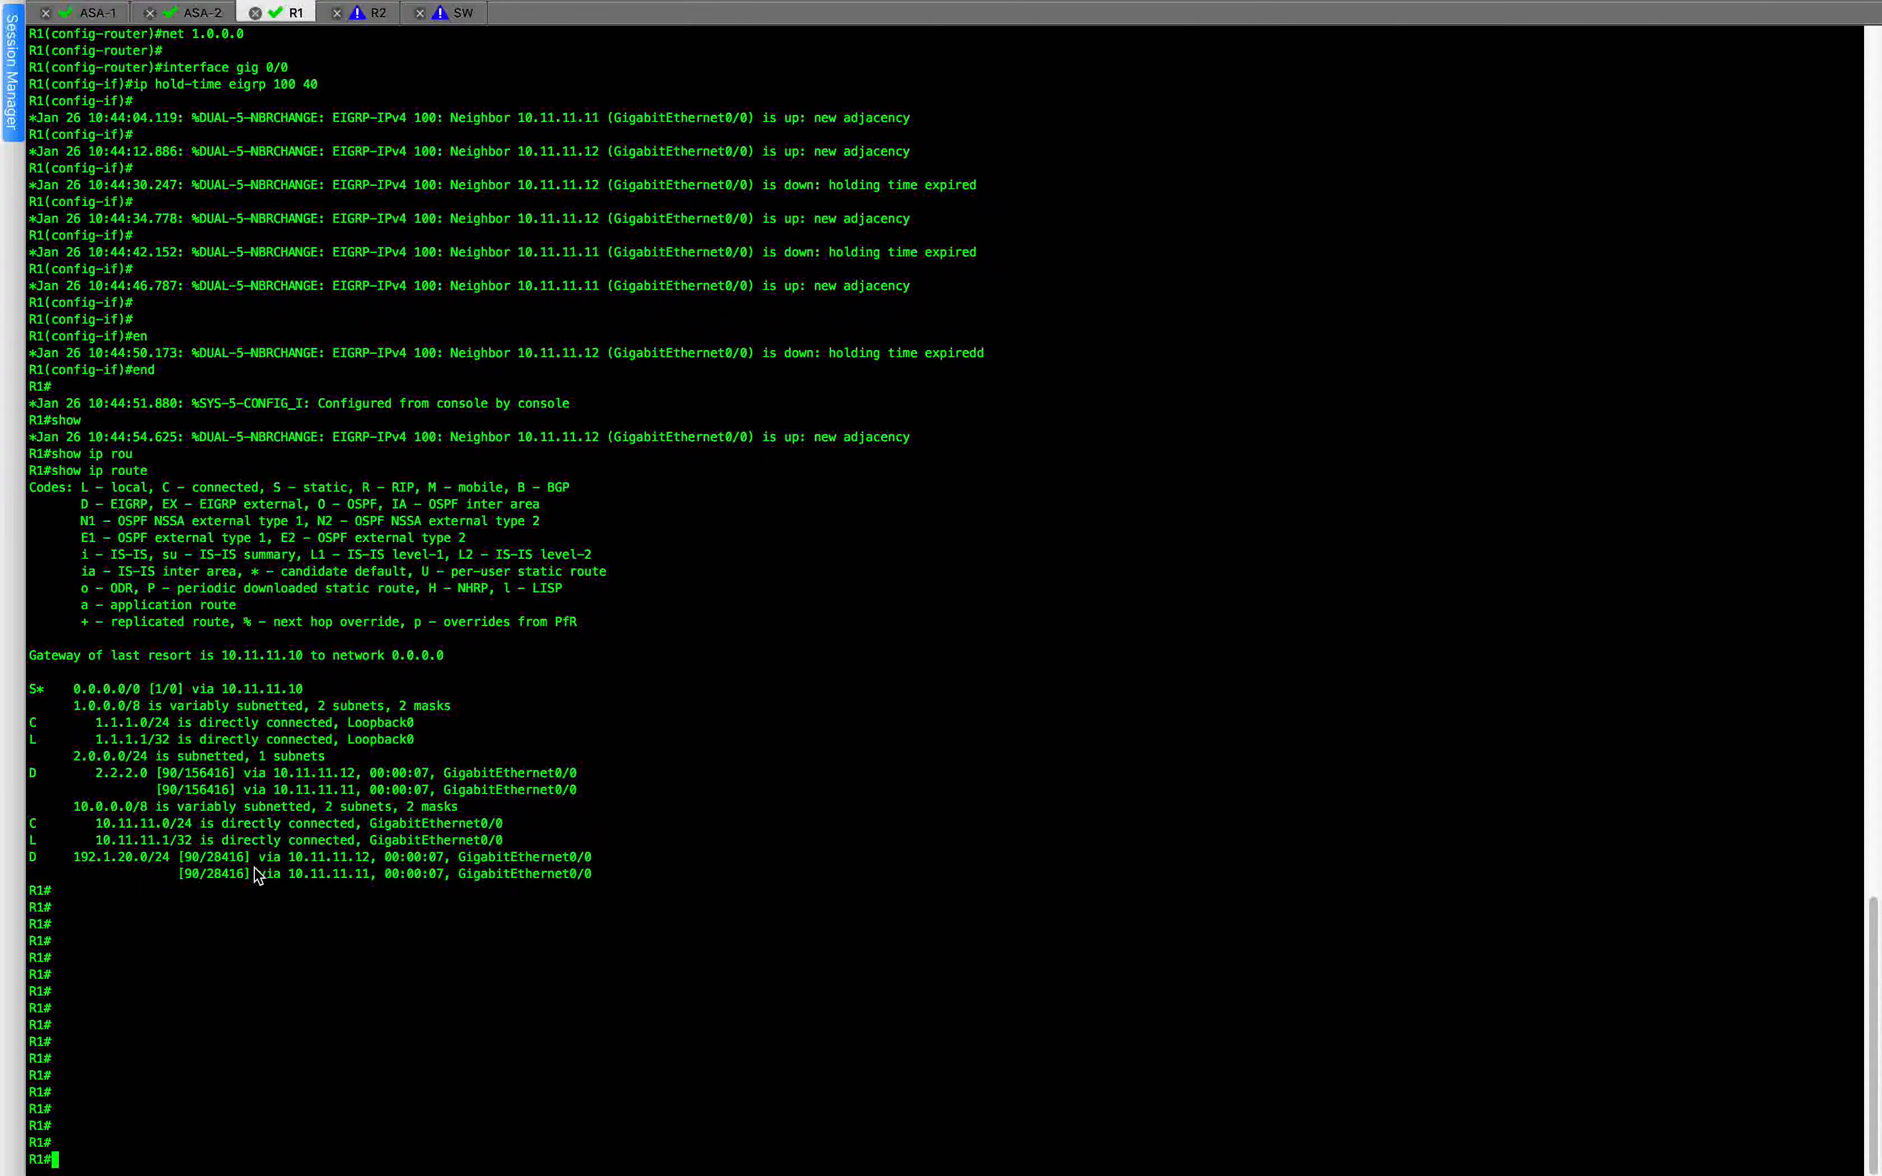
drag(74, 758, 623, 784)
click(262, 802)
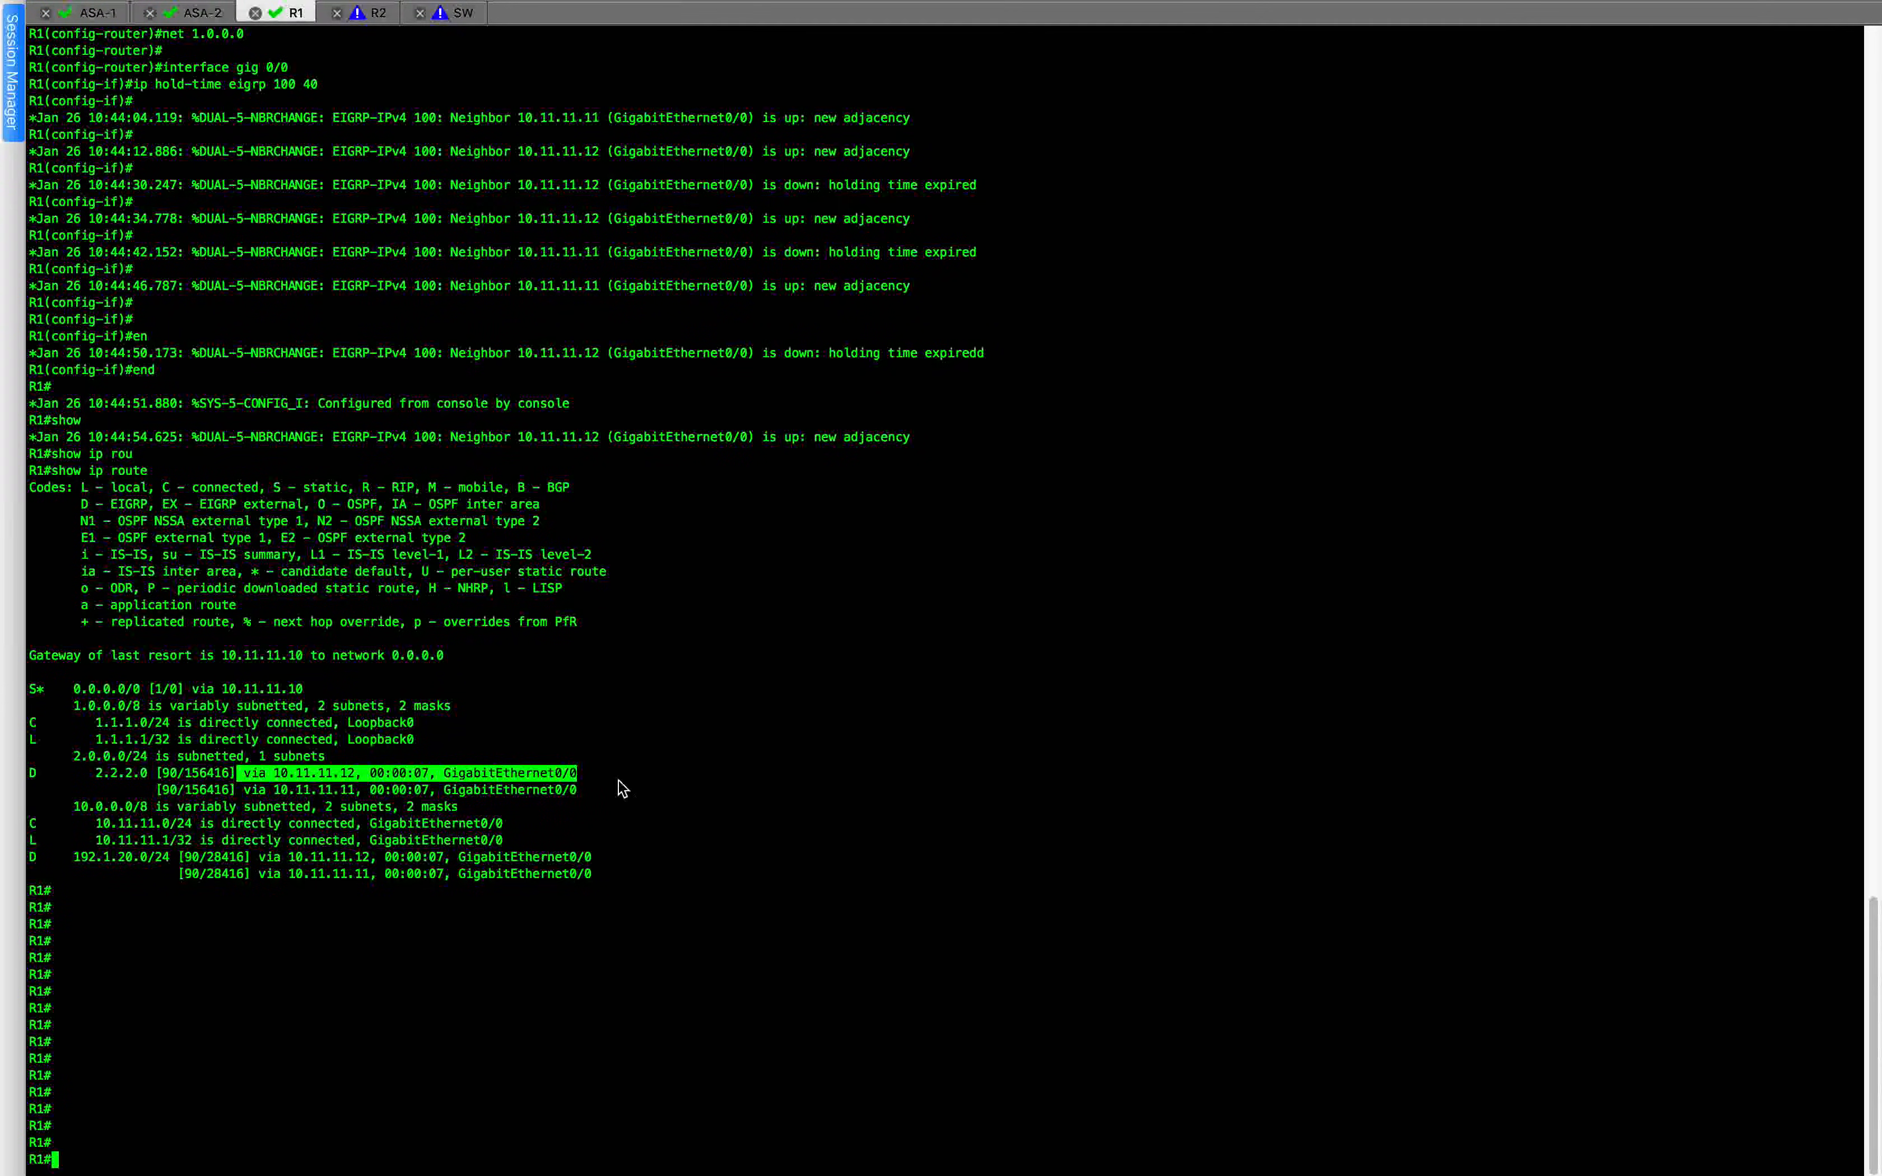
click(623, 784)
drag(244, 772, 617, 777)
click(622, 784)
drag(243, 789, 606, 787)
click(596, 805)
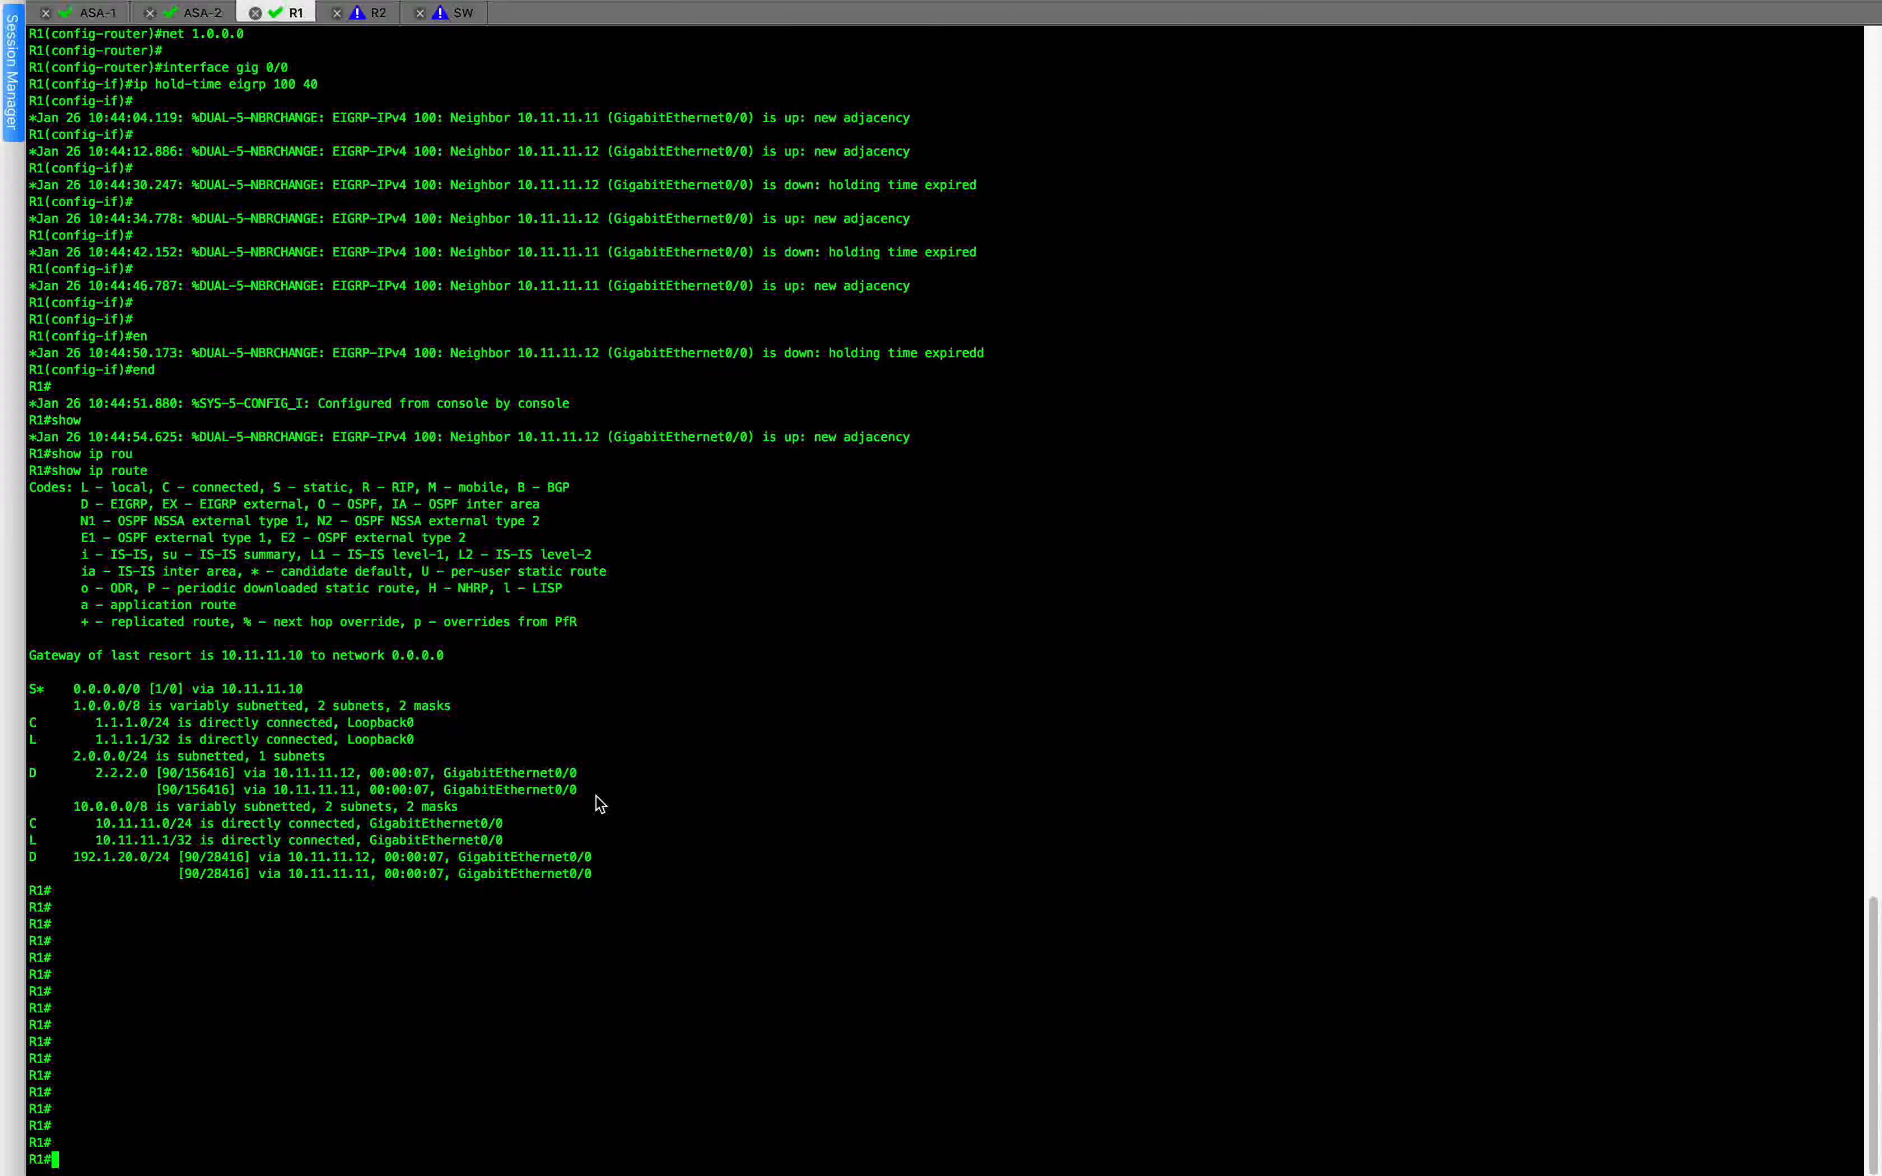
drag(243, 772, 665, 776)
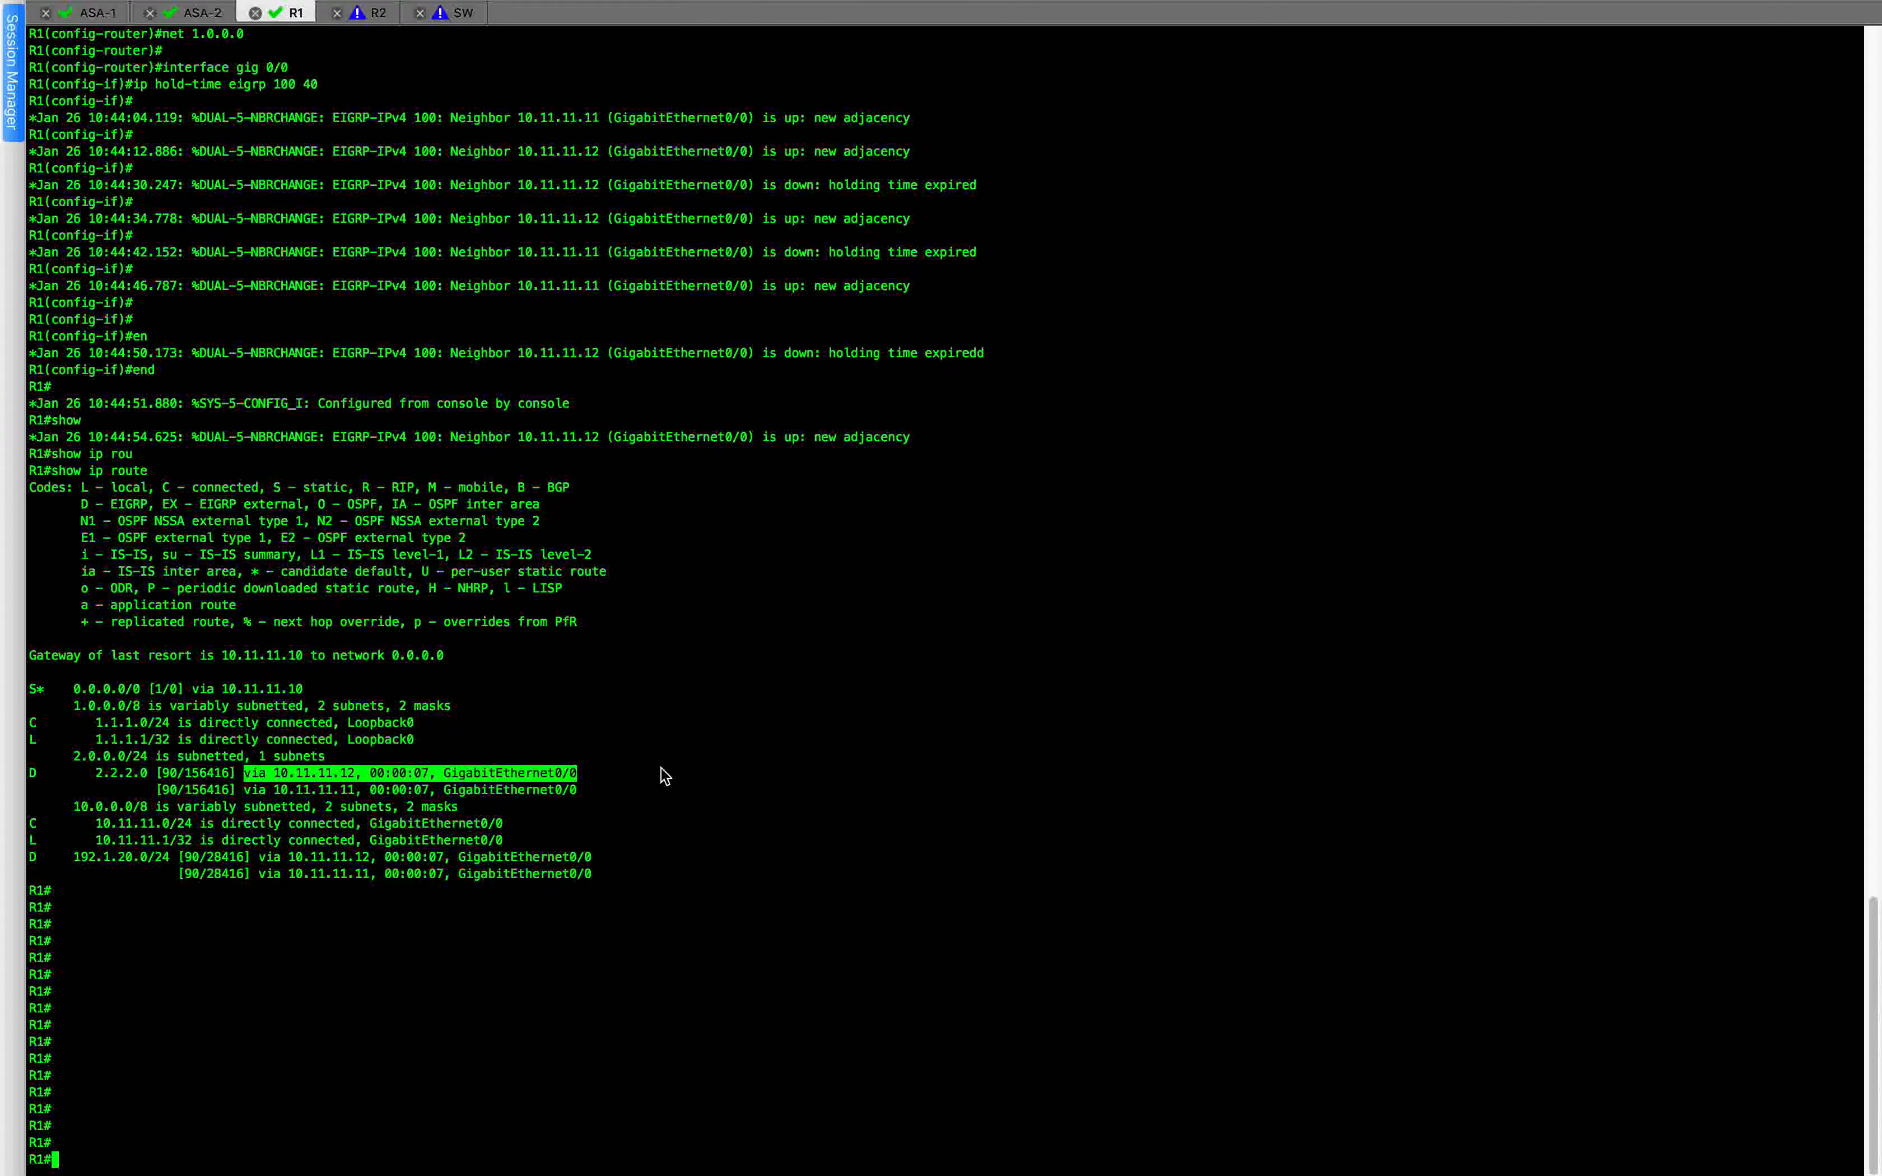
click(665, 775)
triple_click(688, 653)
click(690, 656)
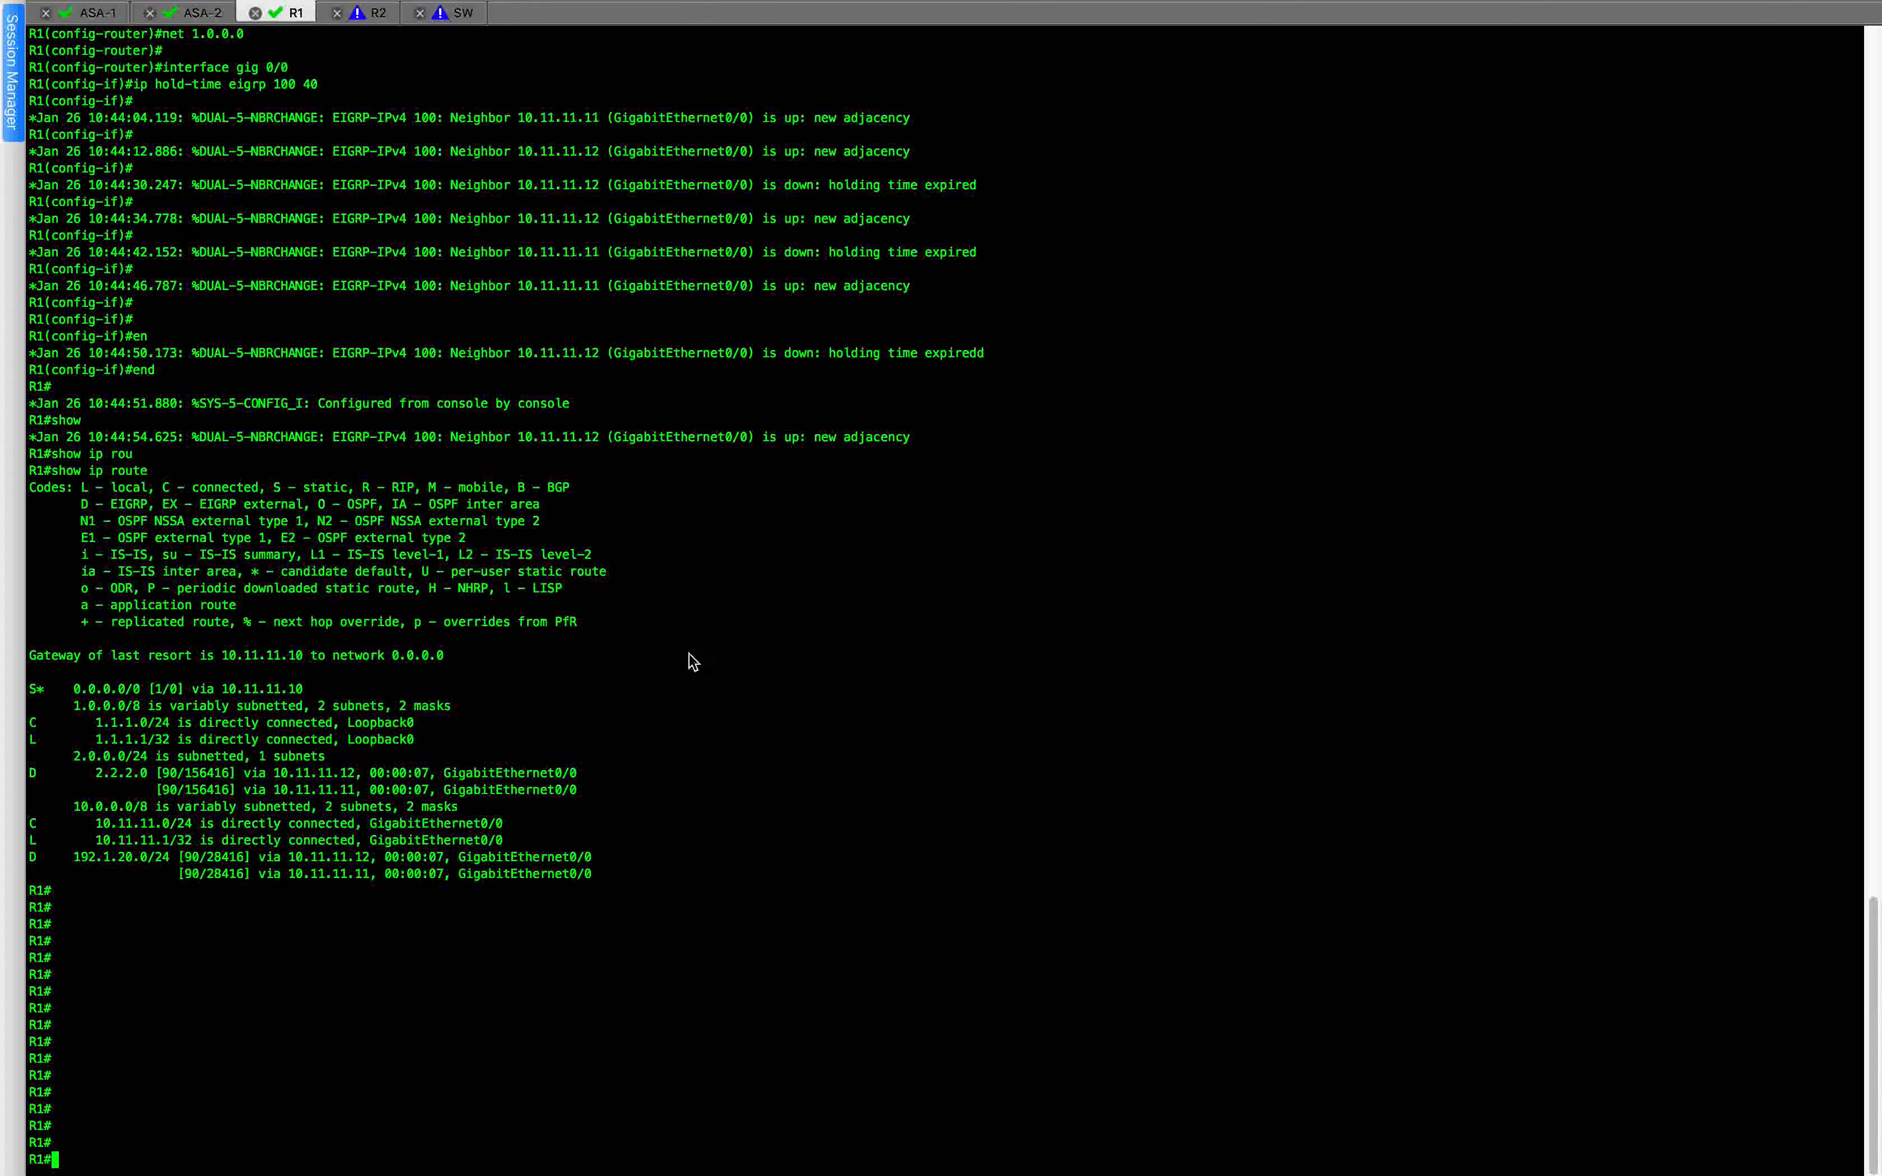
Clear the R1 terminal screen and bring up a fresh prompt.
mouse_move(233, 12)
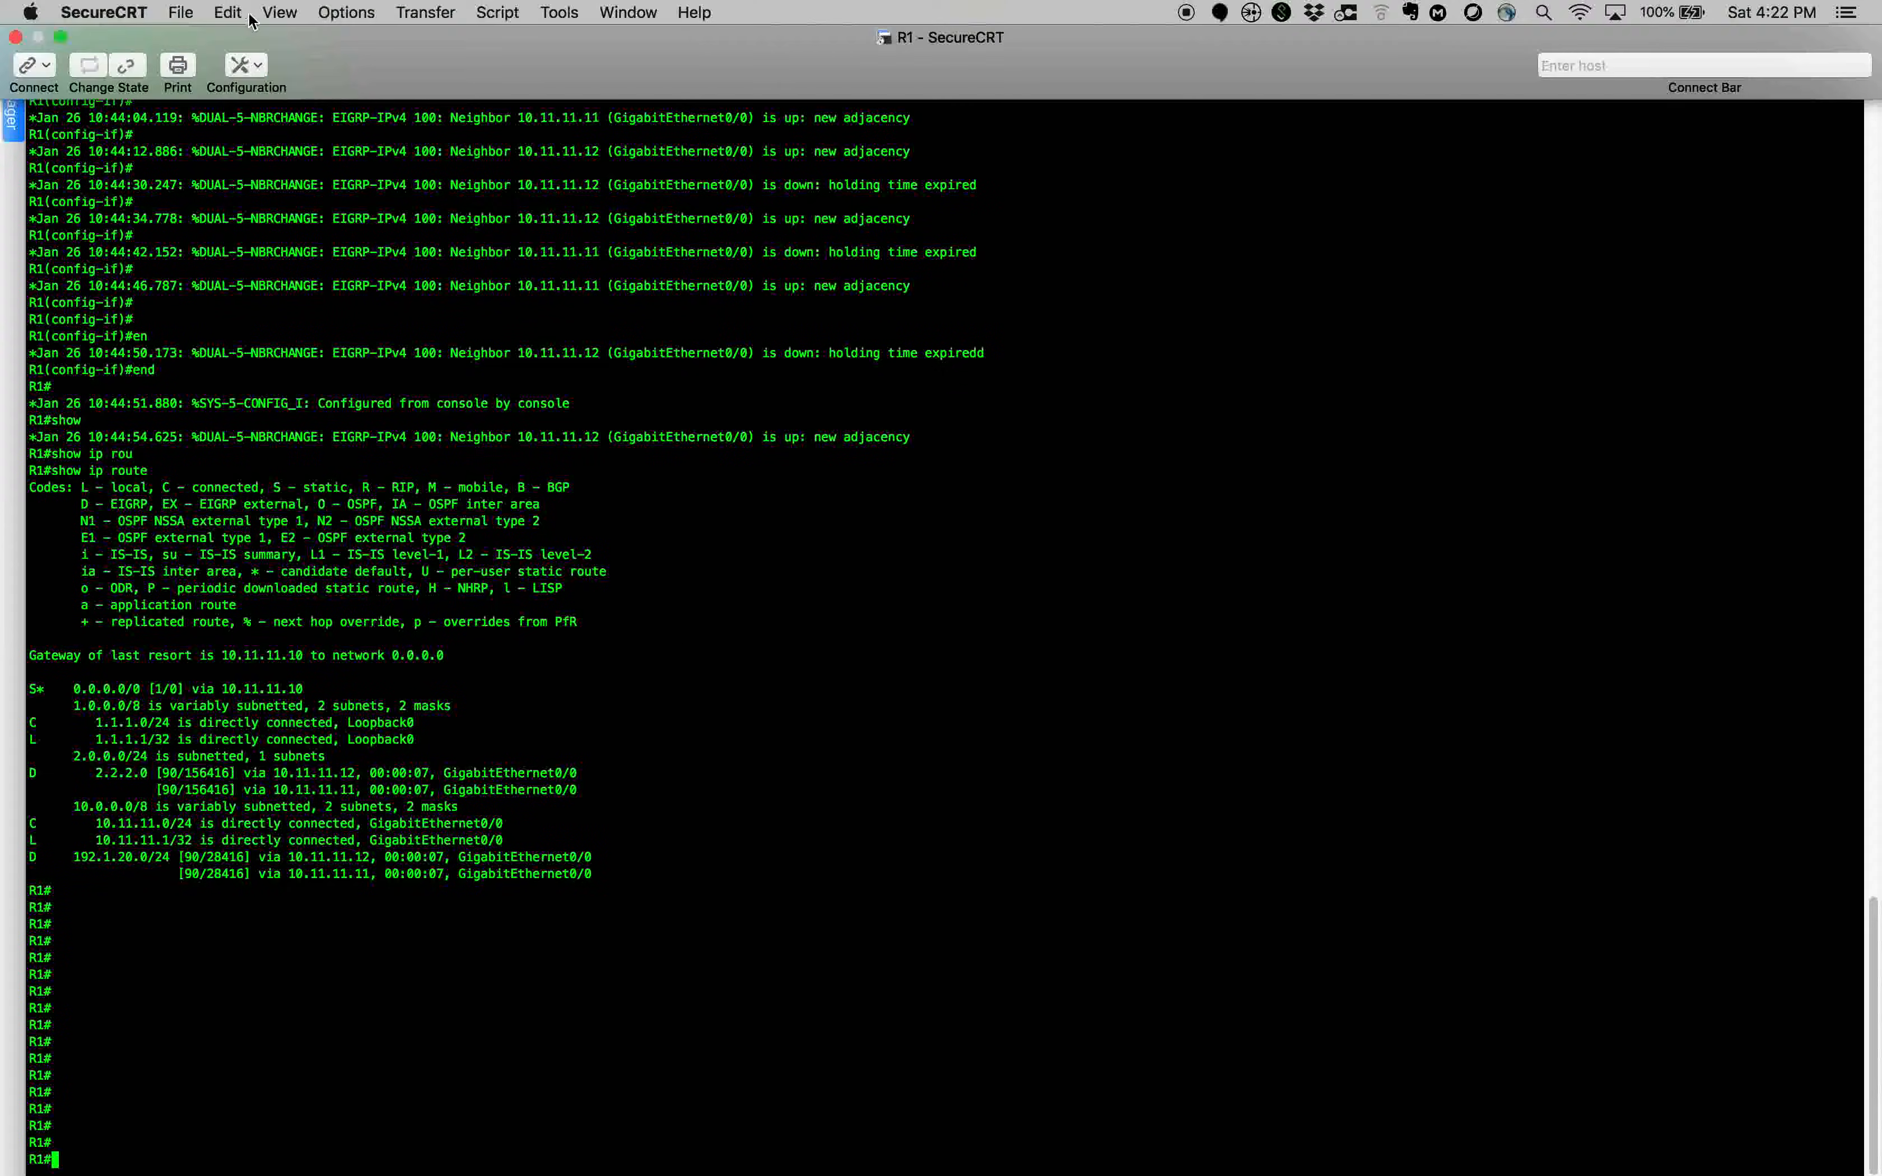
click(237, 13)
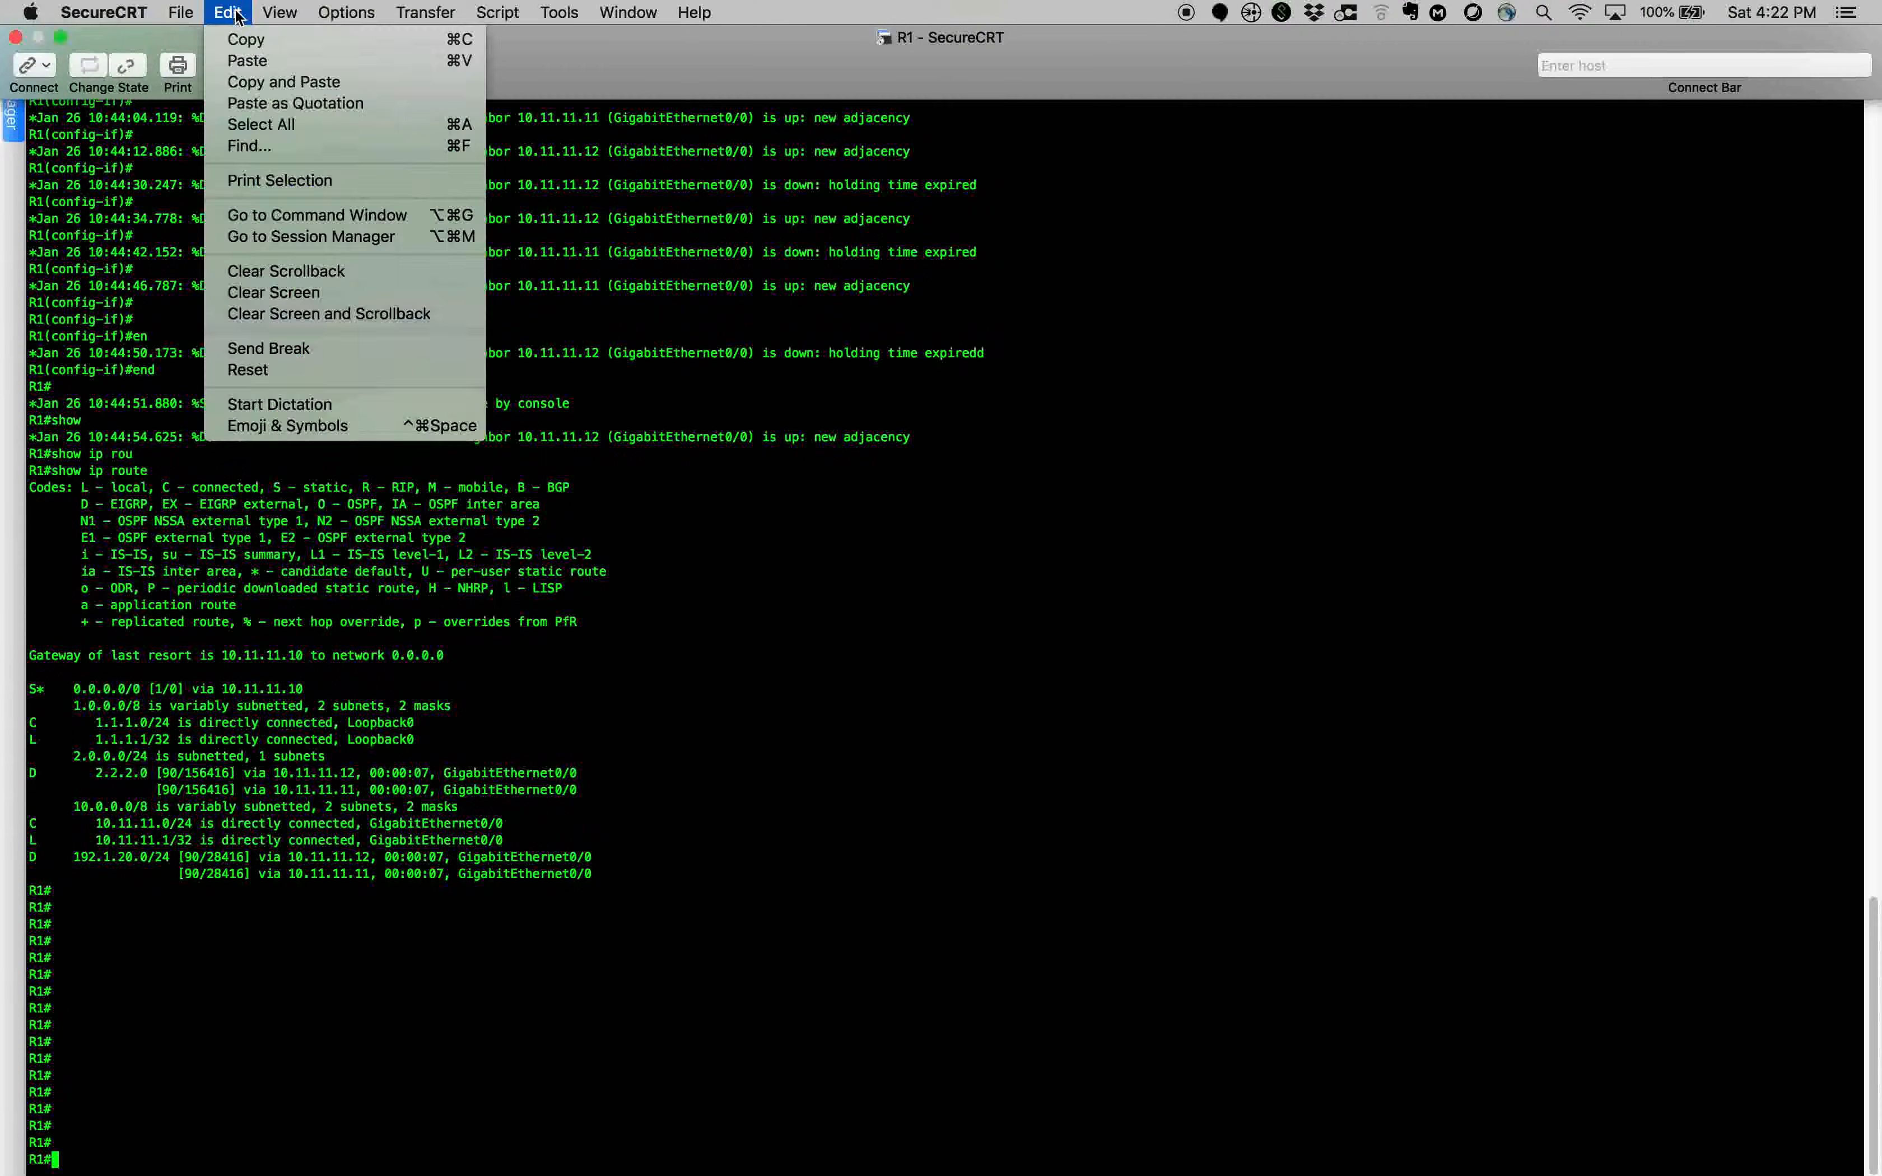
click(308, 294)
key(Return)
key(Return)
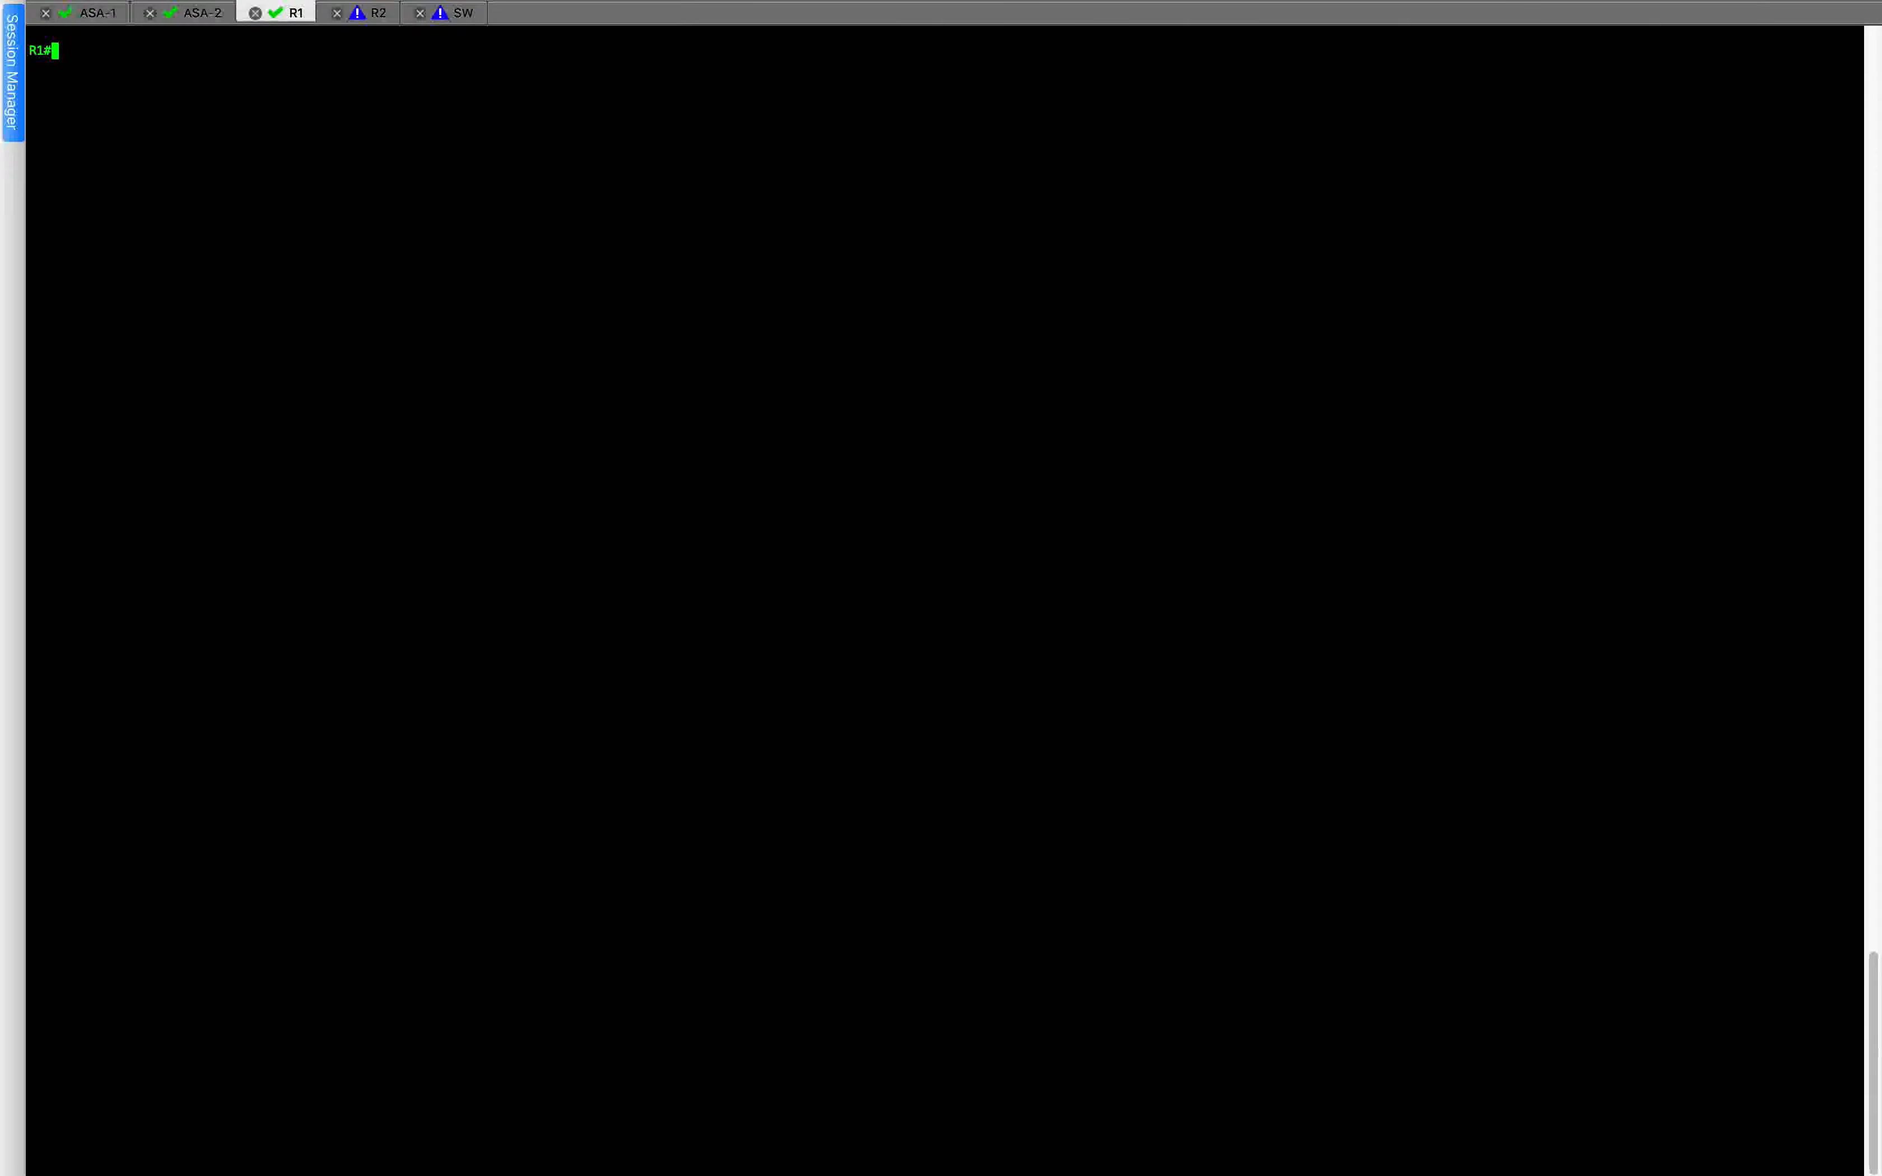
Run show ip route on R1 again and page through to the end of the output.
text(show ip route)
key(Return)
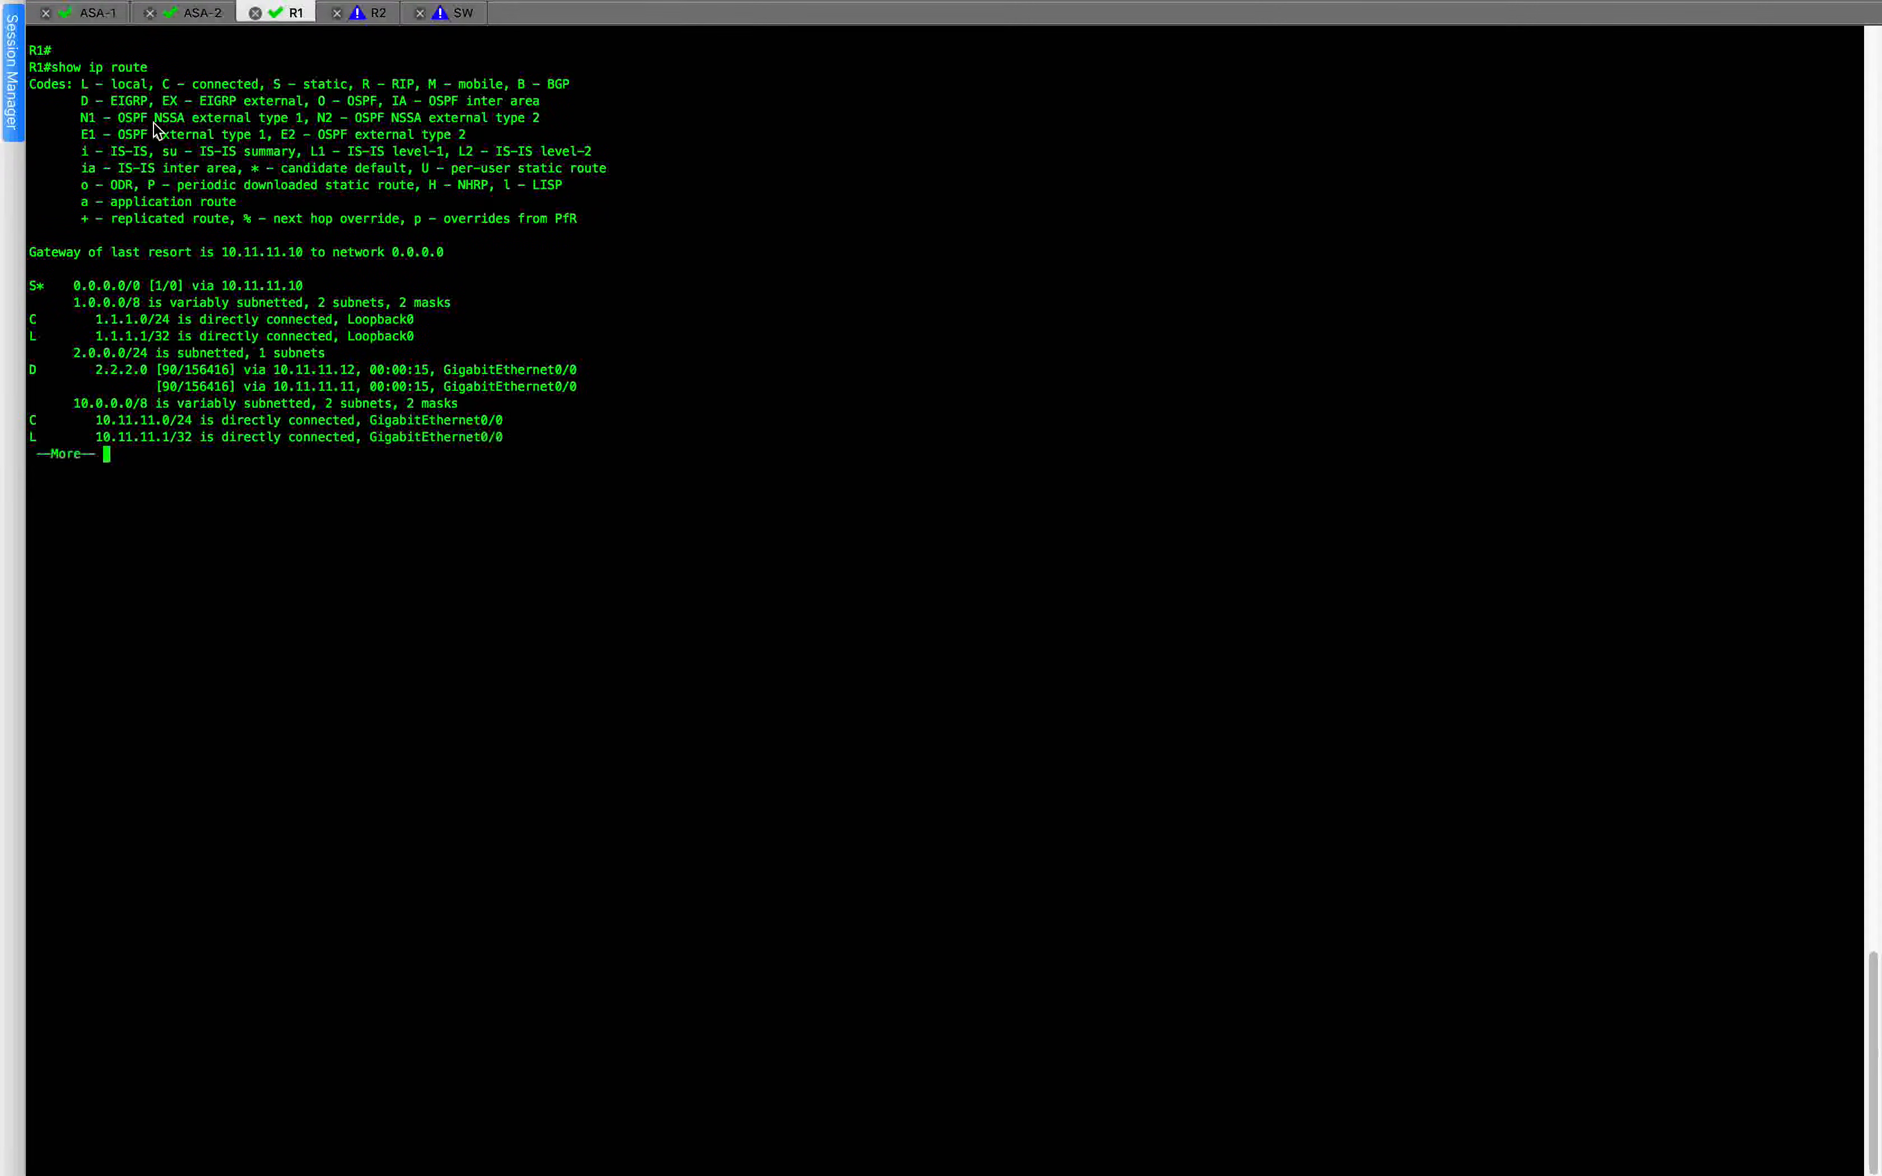
drag(52, 68, 288, 72)
key(space)
key(Return)
key(Return)
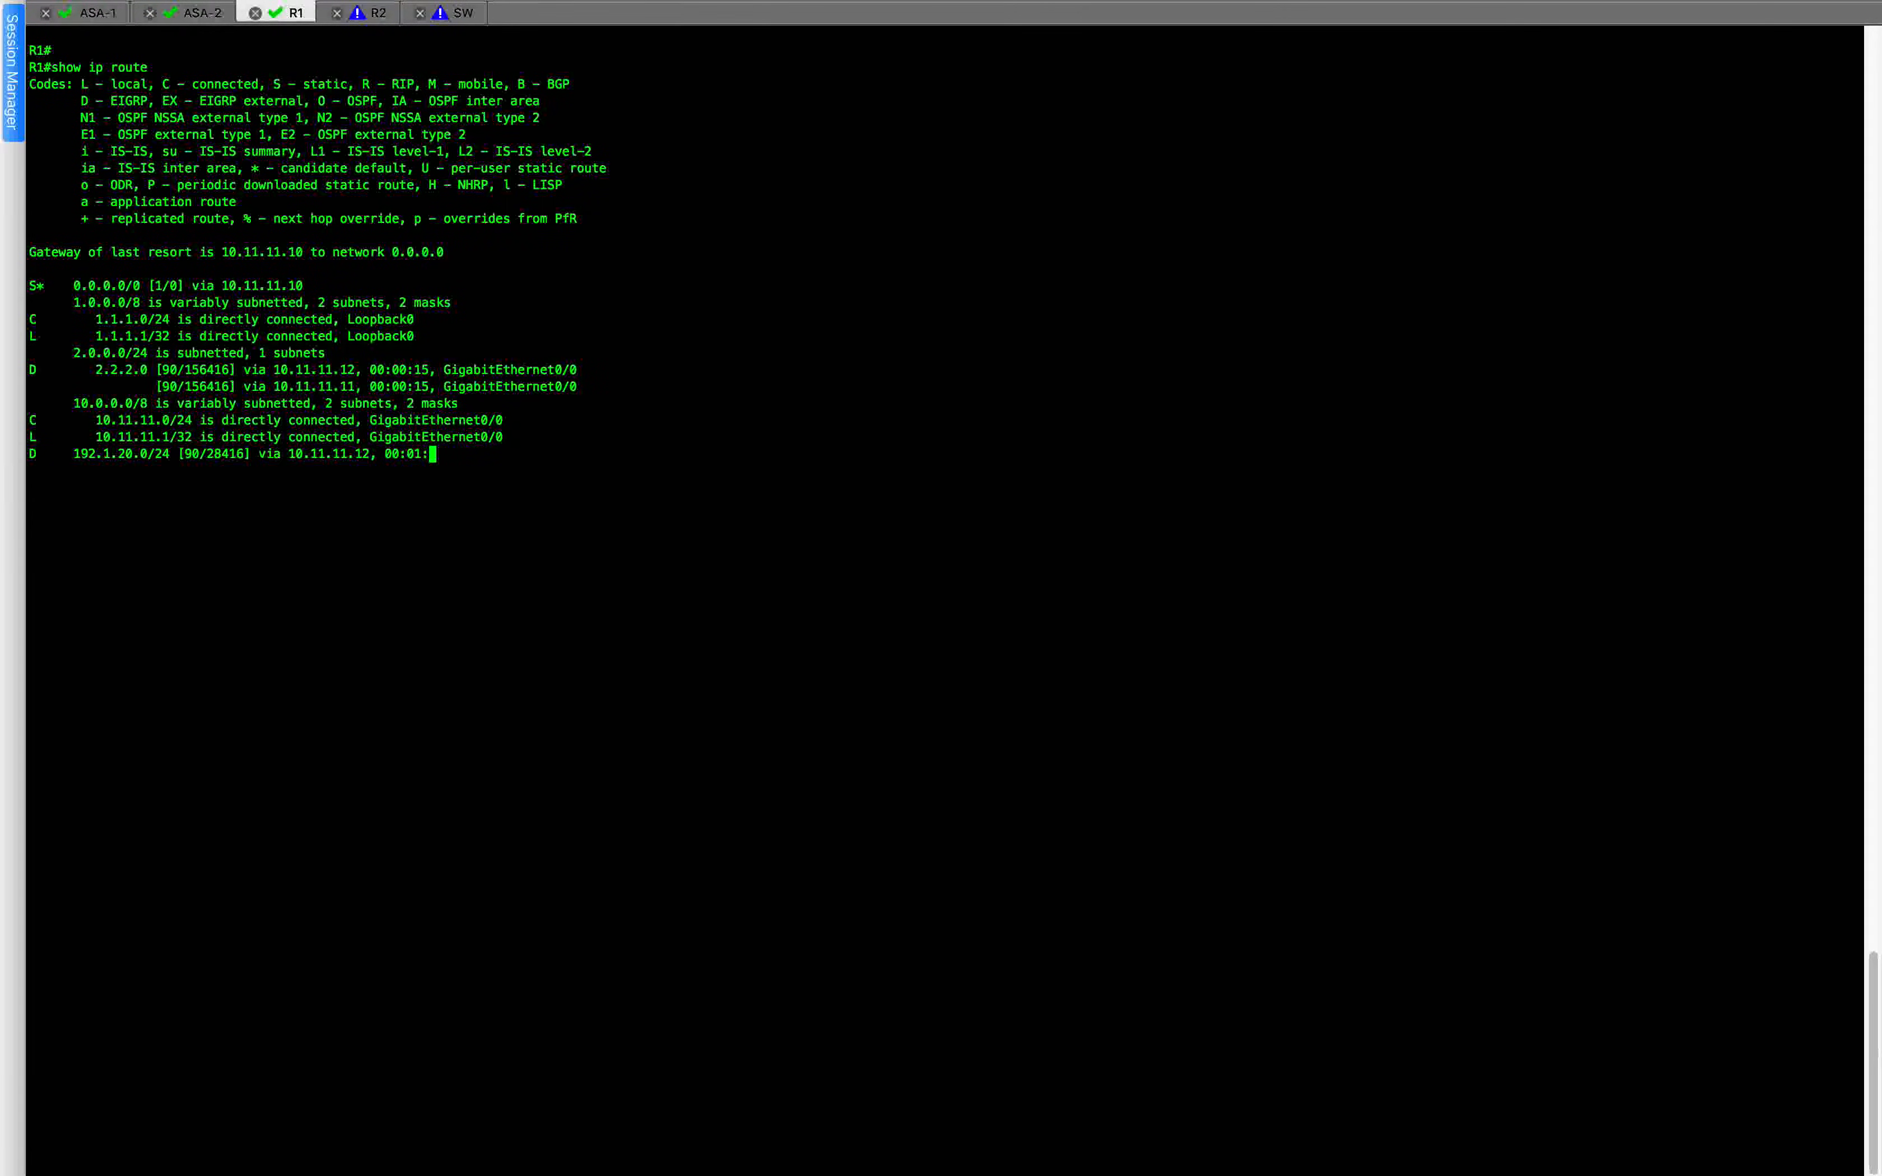
Switch to the R2 session and clear its terminal screen.
click(378, 12)
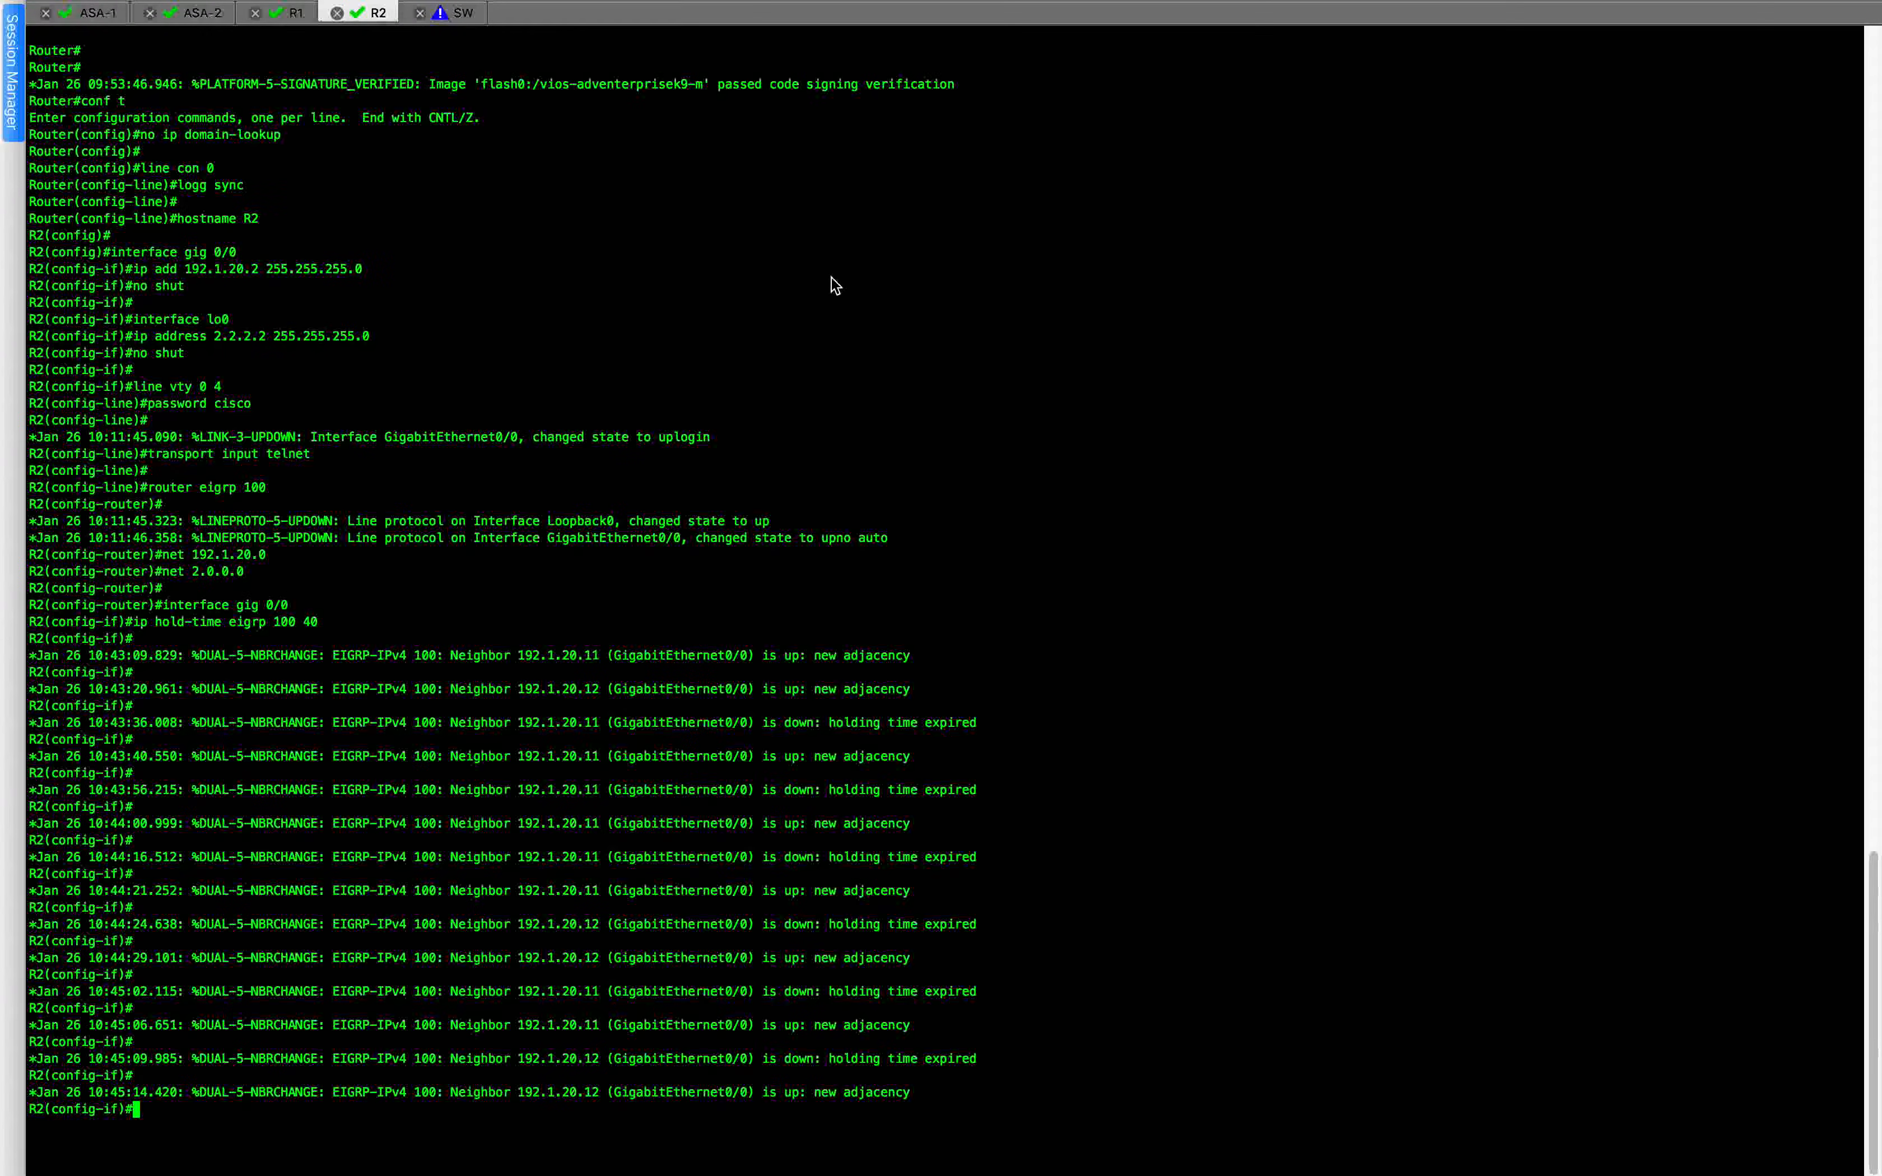
click(227, 12)
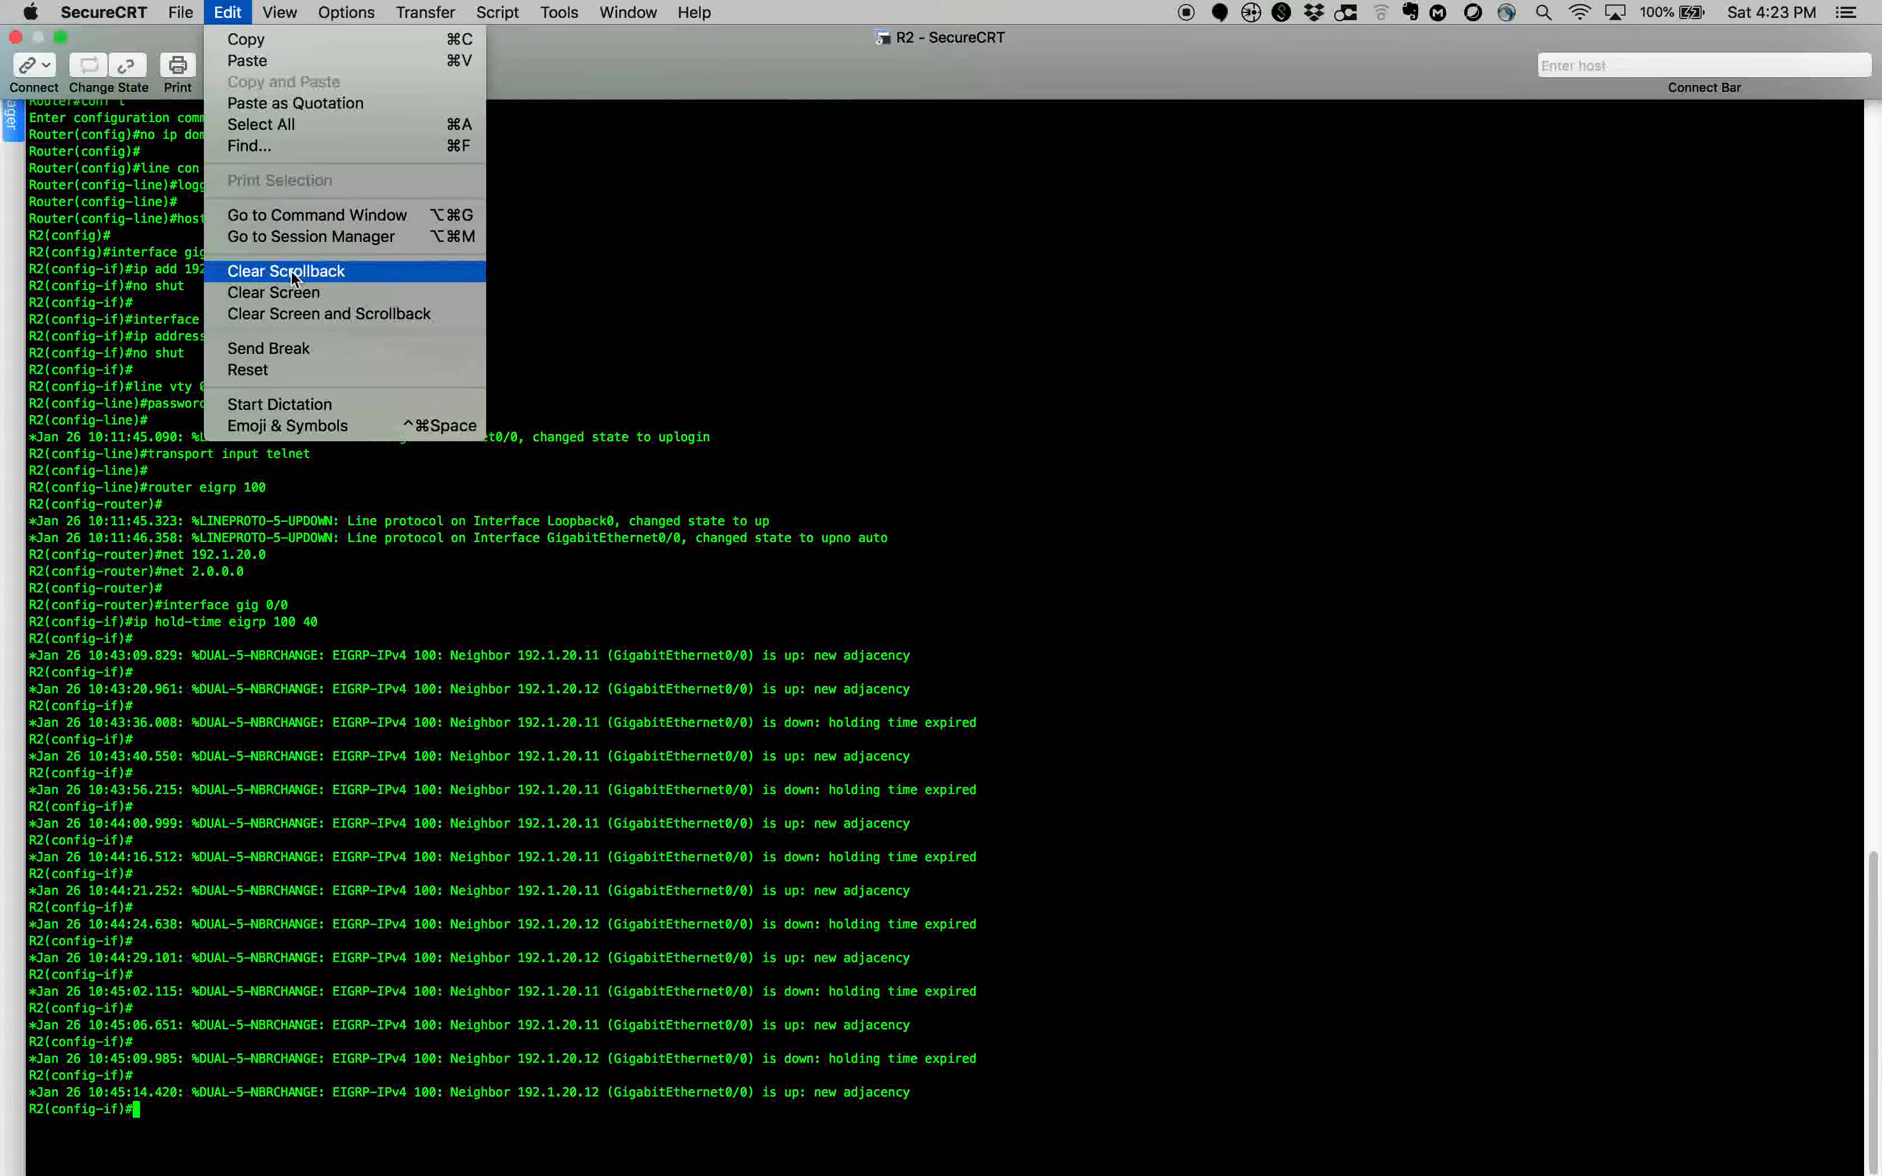
click(529, 234)
key(Return)
key(Return)
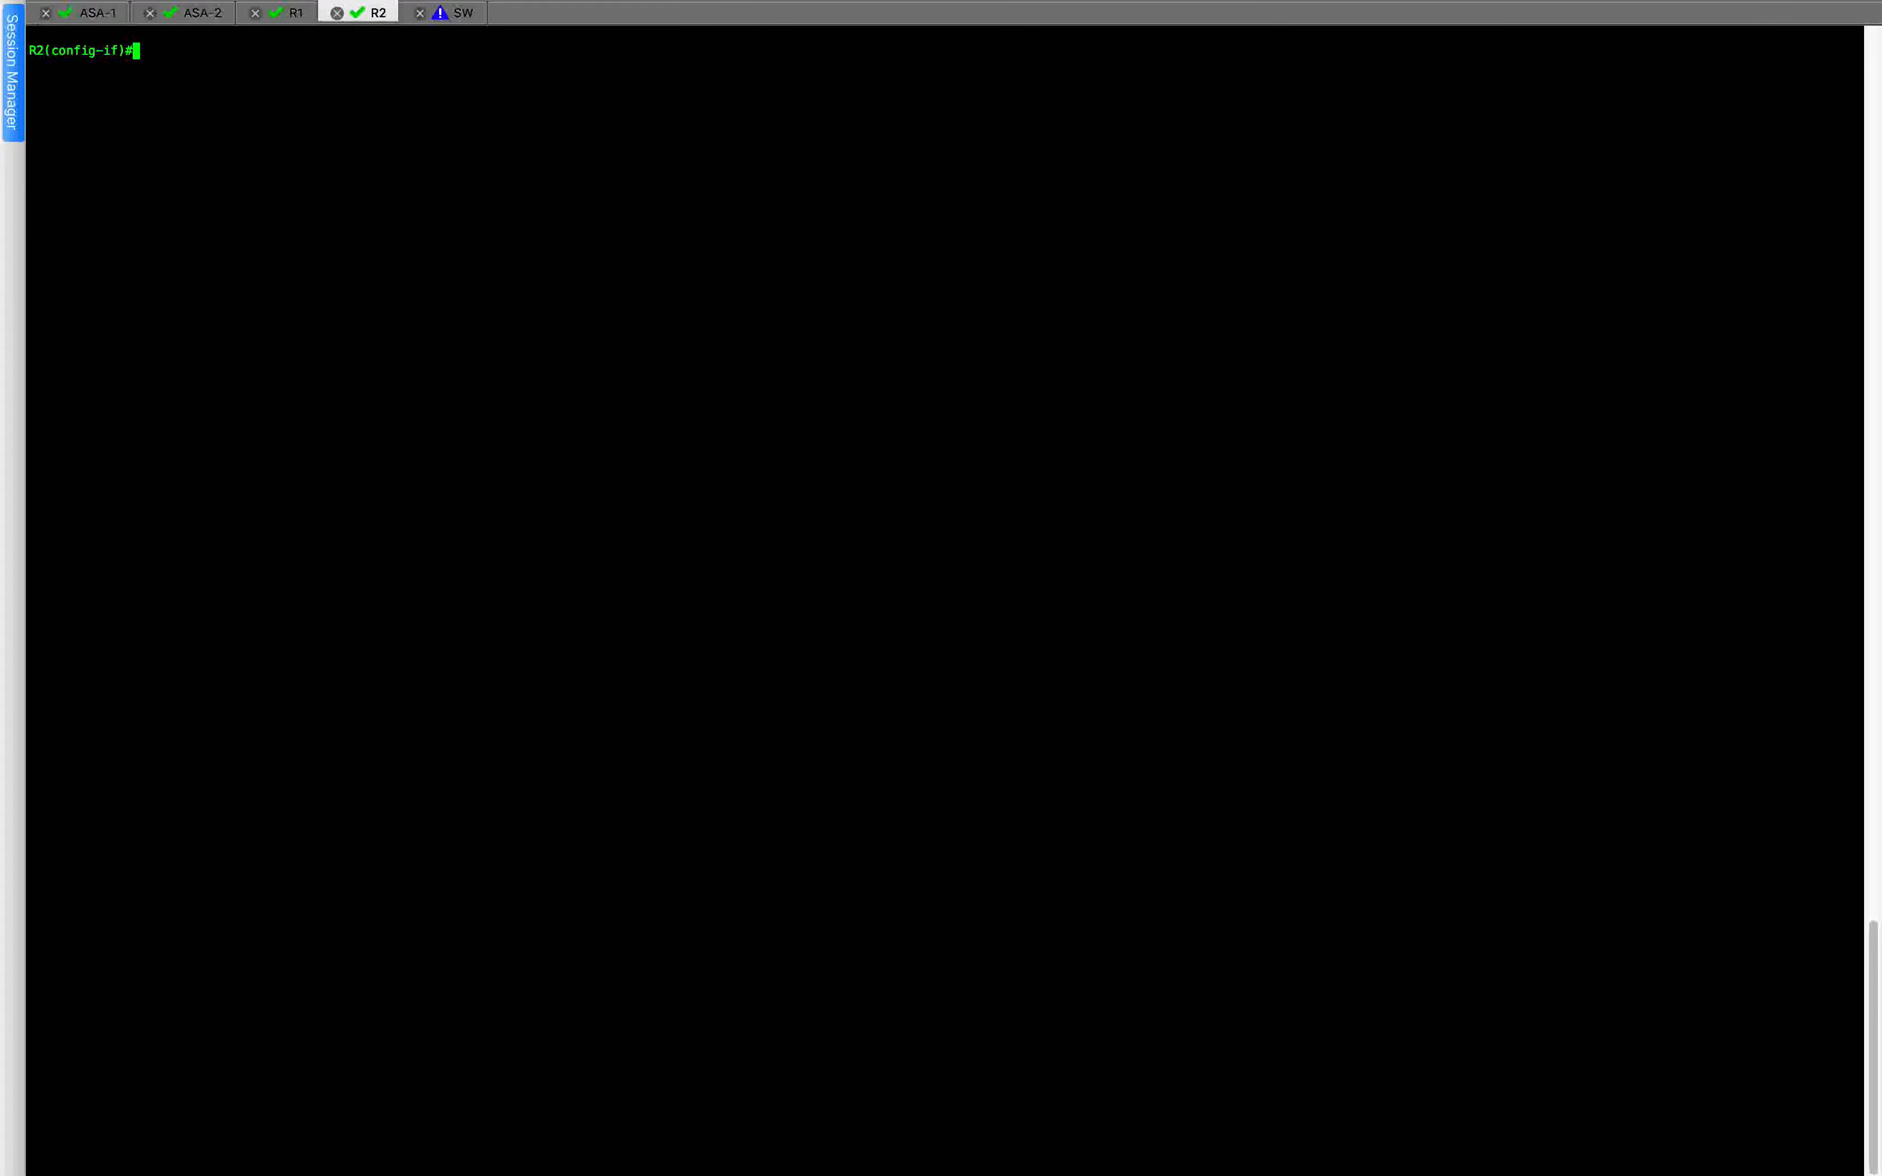
Exit configuration mode on R2 and display its routing table with show ip route.
text(exit)
key(Return)
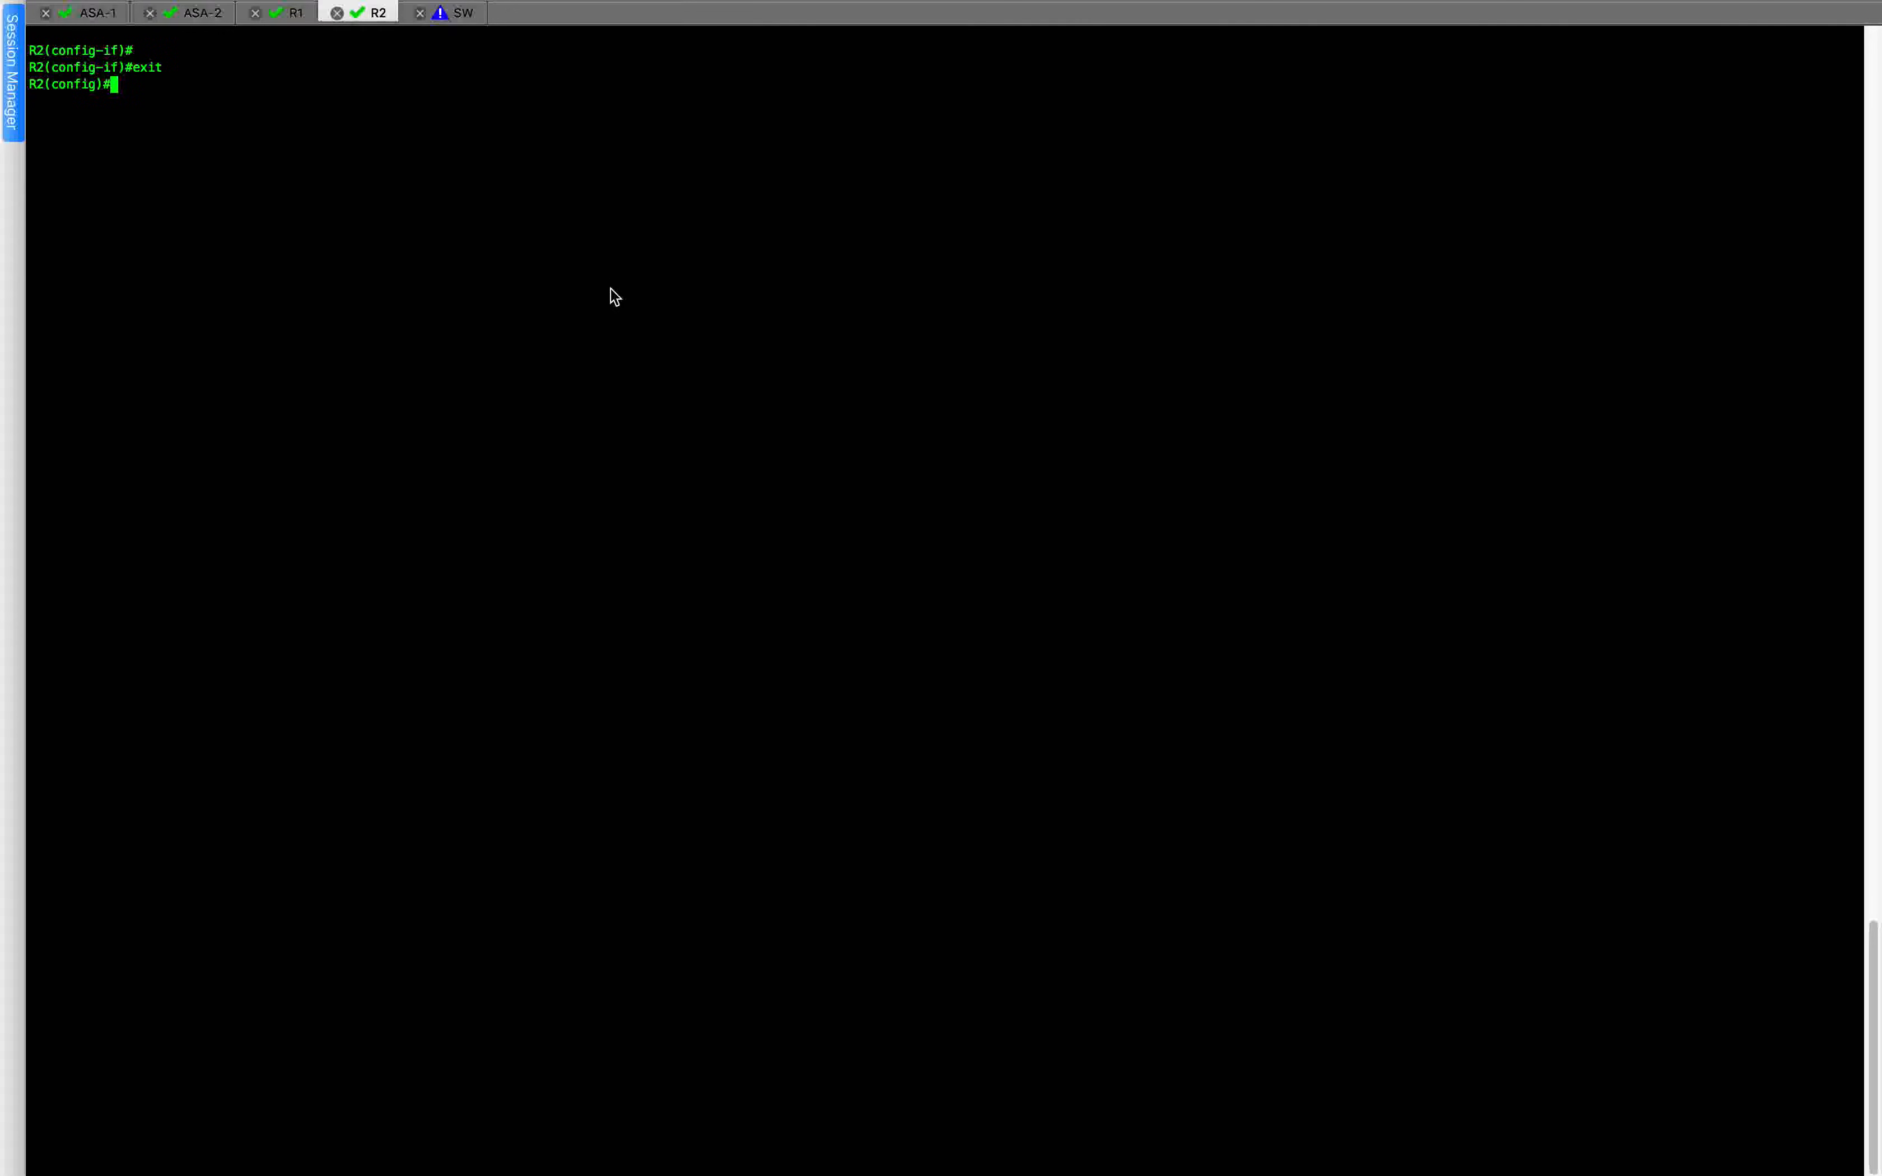
text(show ip route)
key(Return)
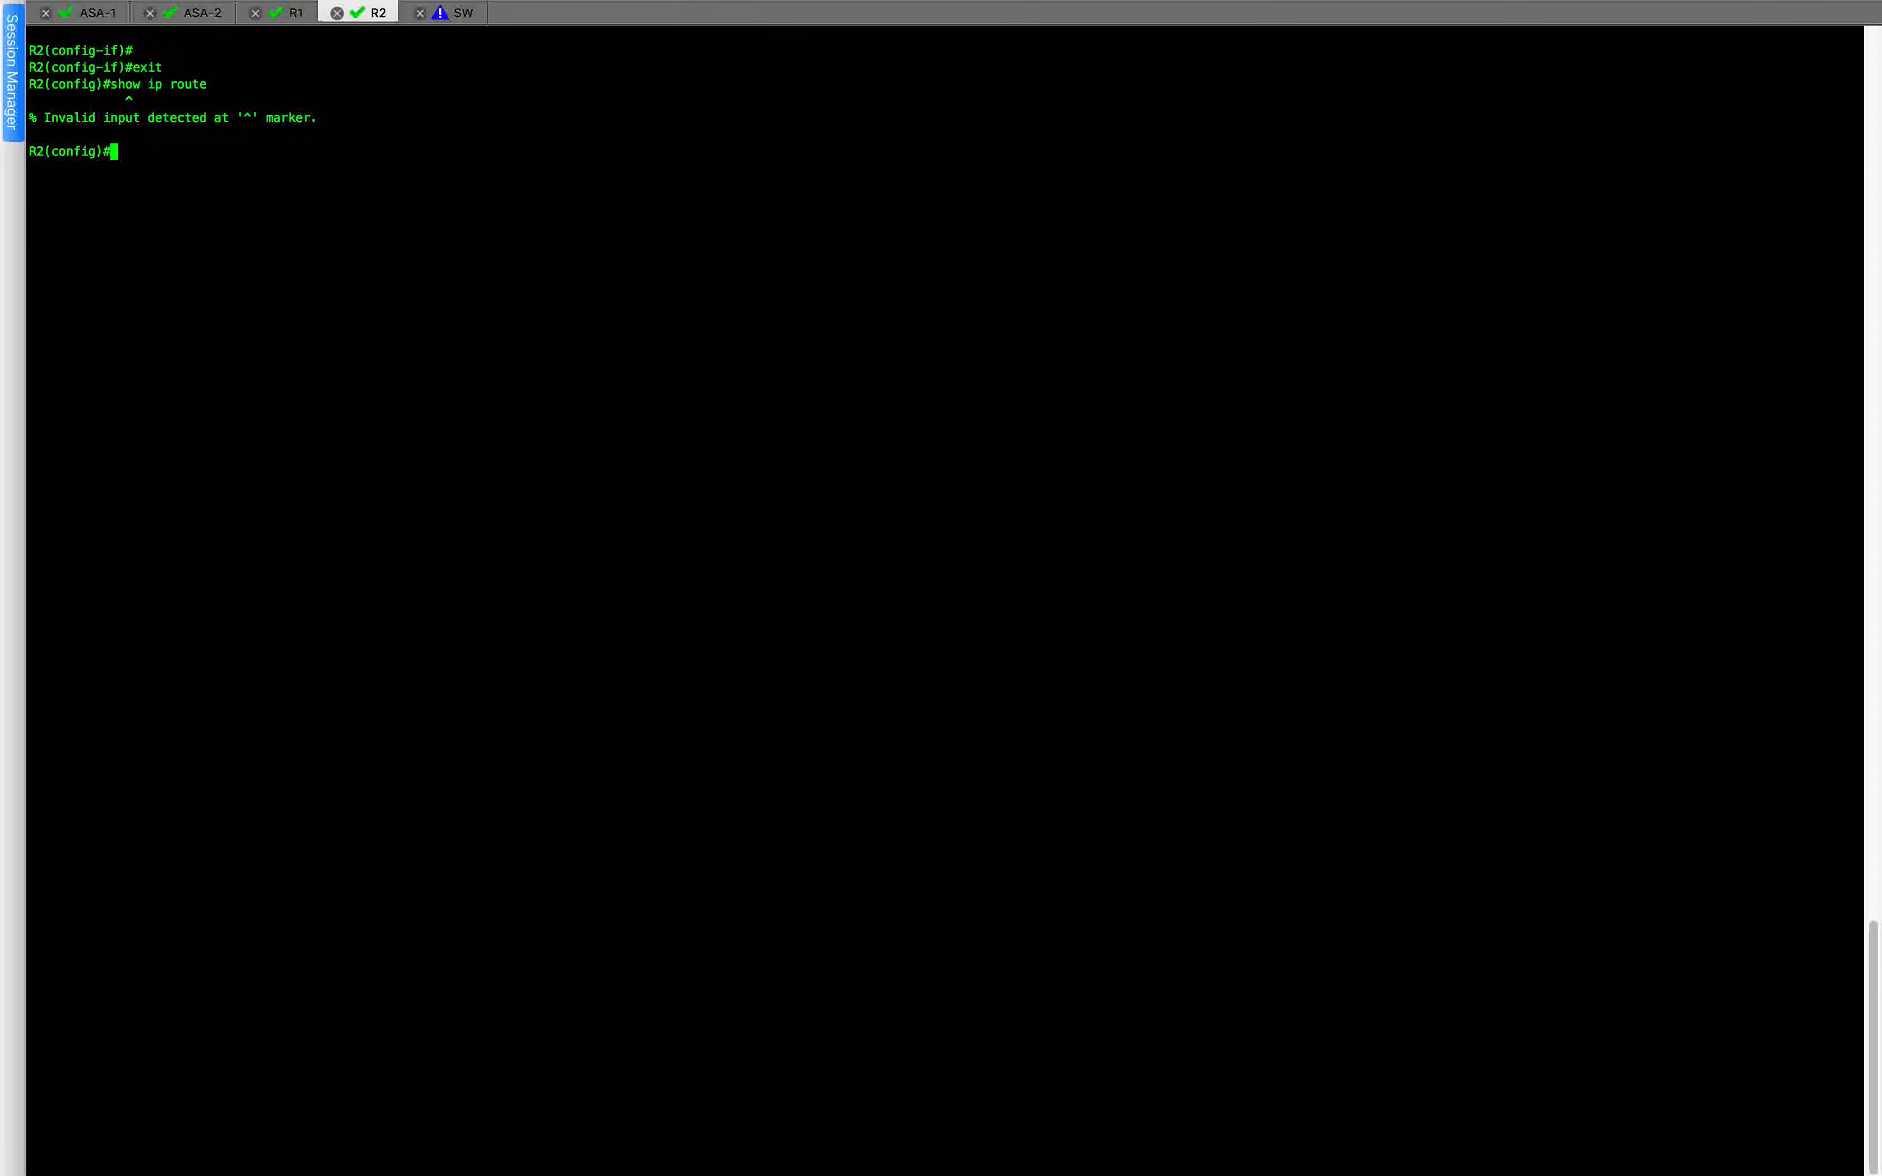
text(exiy)
key(Return)
text(exit)
key(Return)
text(show ip route)
key(Return)
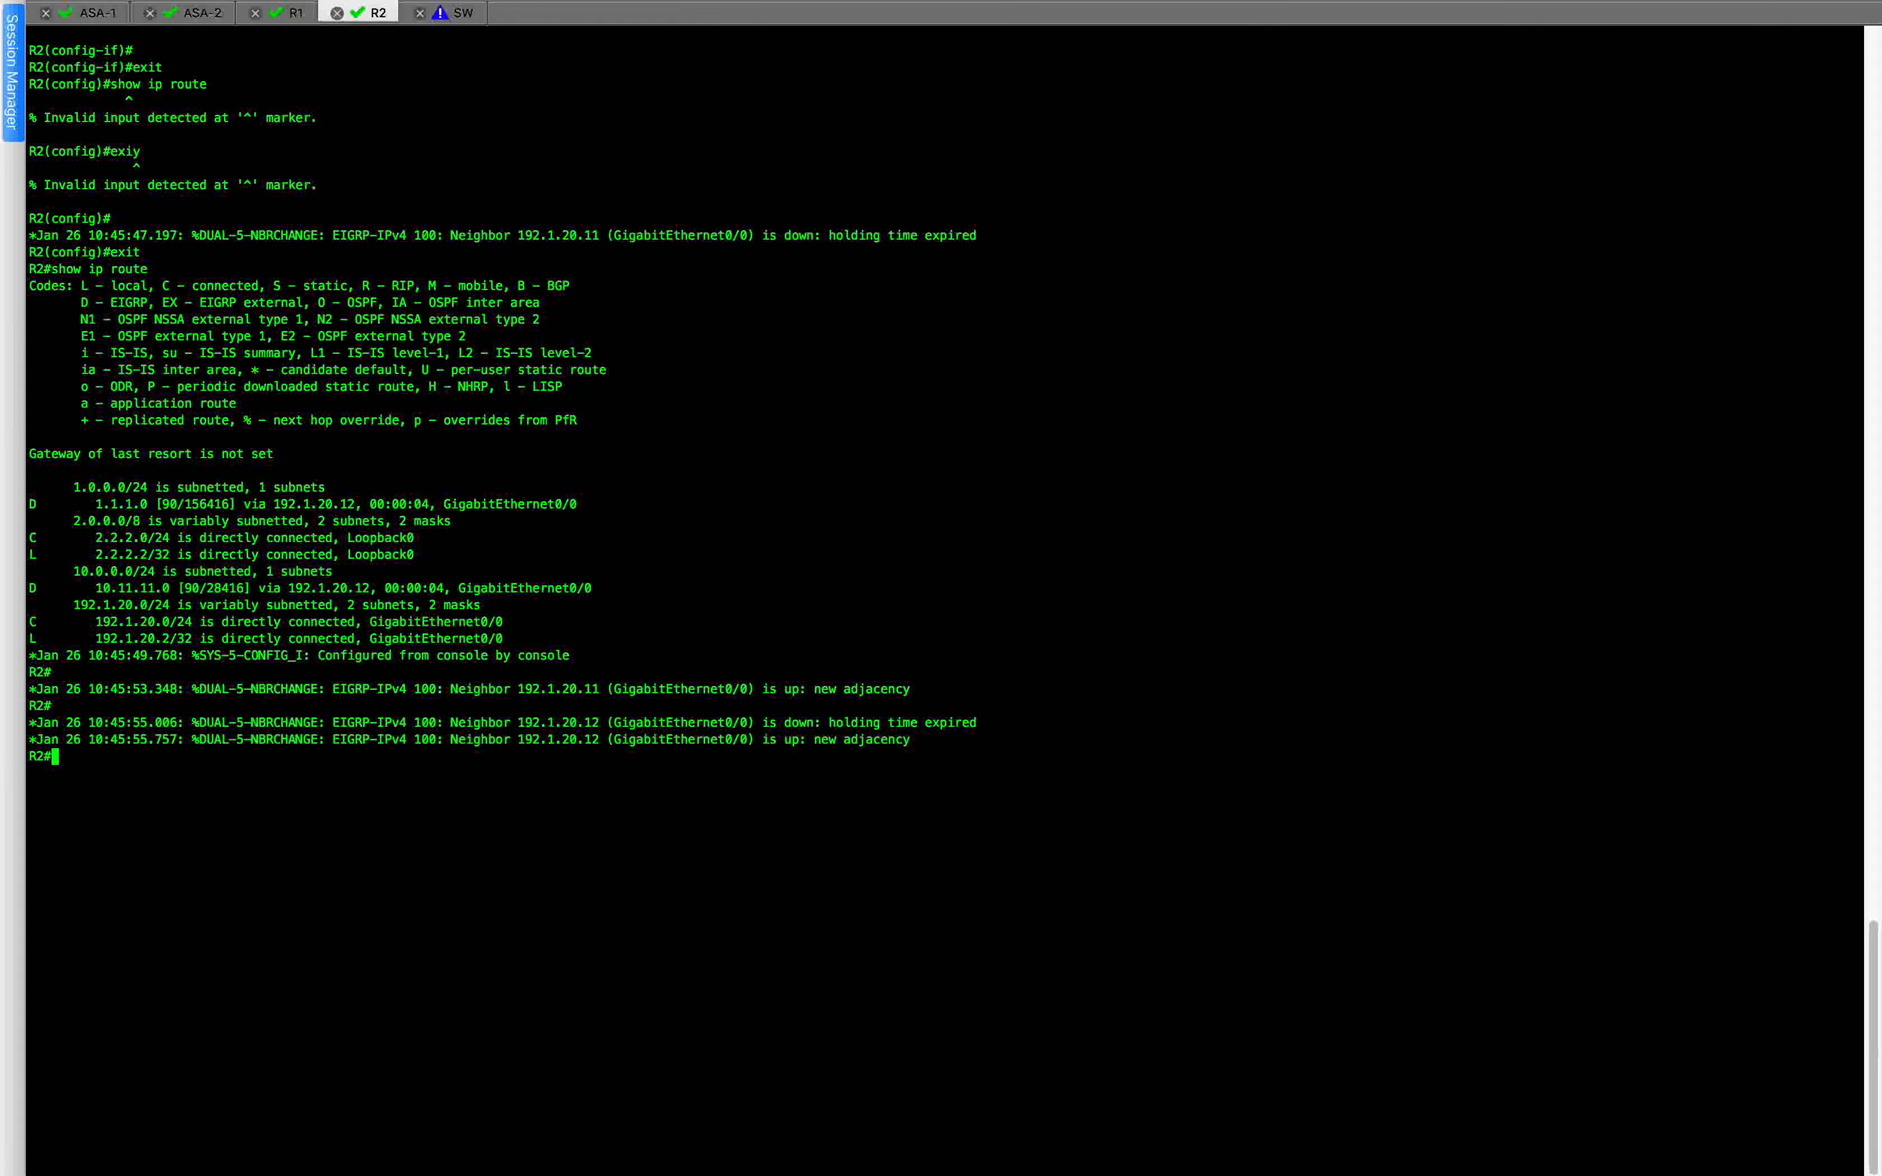
Check R2's EIGRP adjacencies and hold timers by running show ip eigrp neighbors detail twice.
text(show ip eigrp)
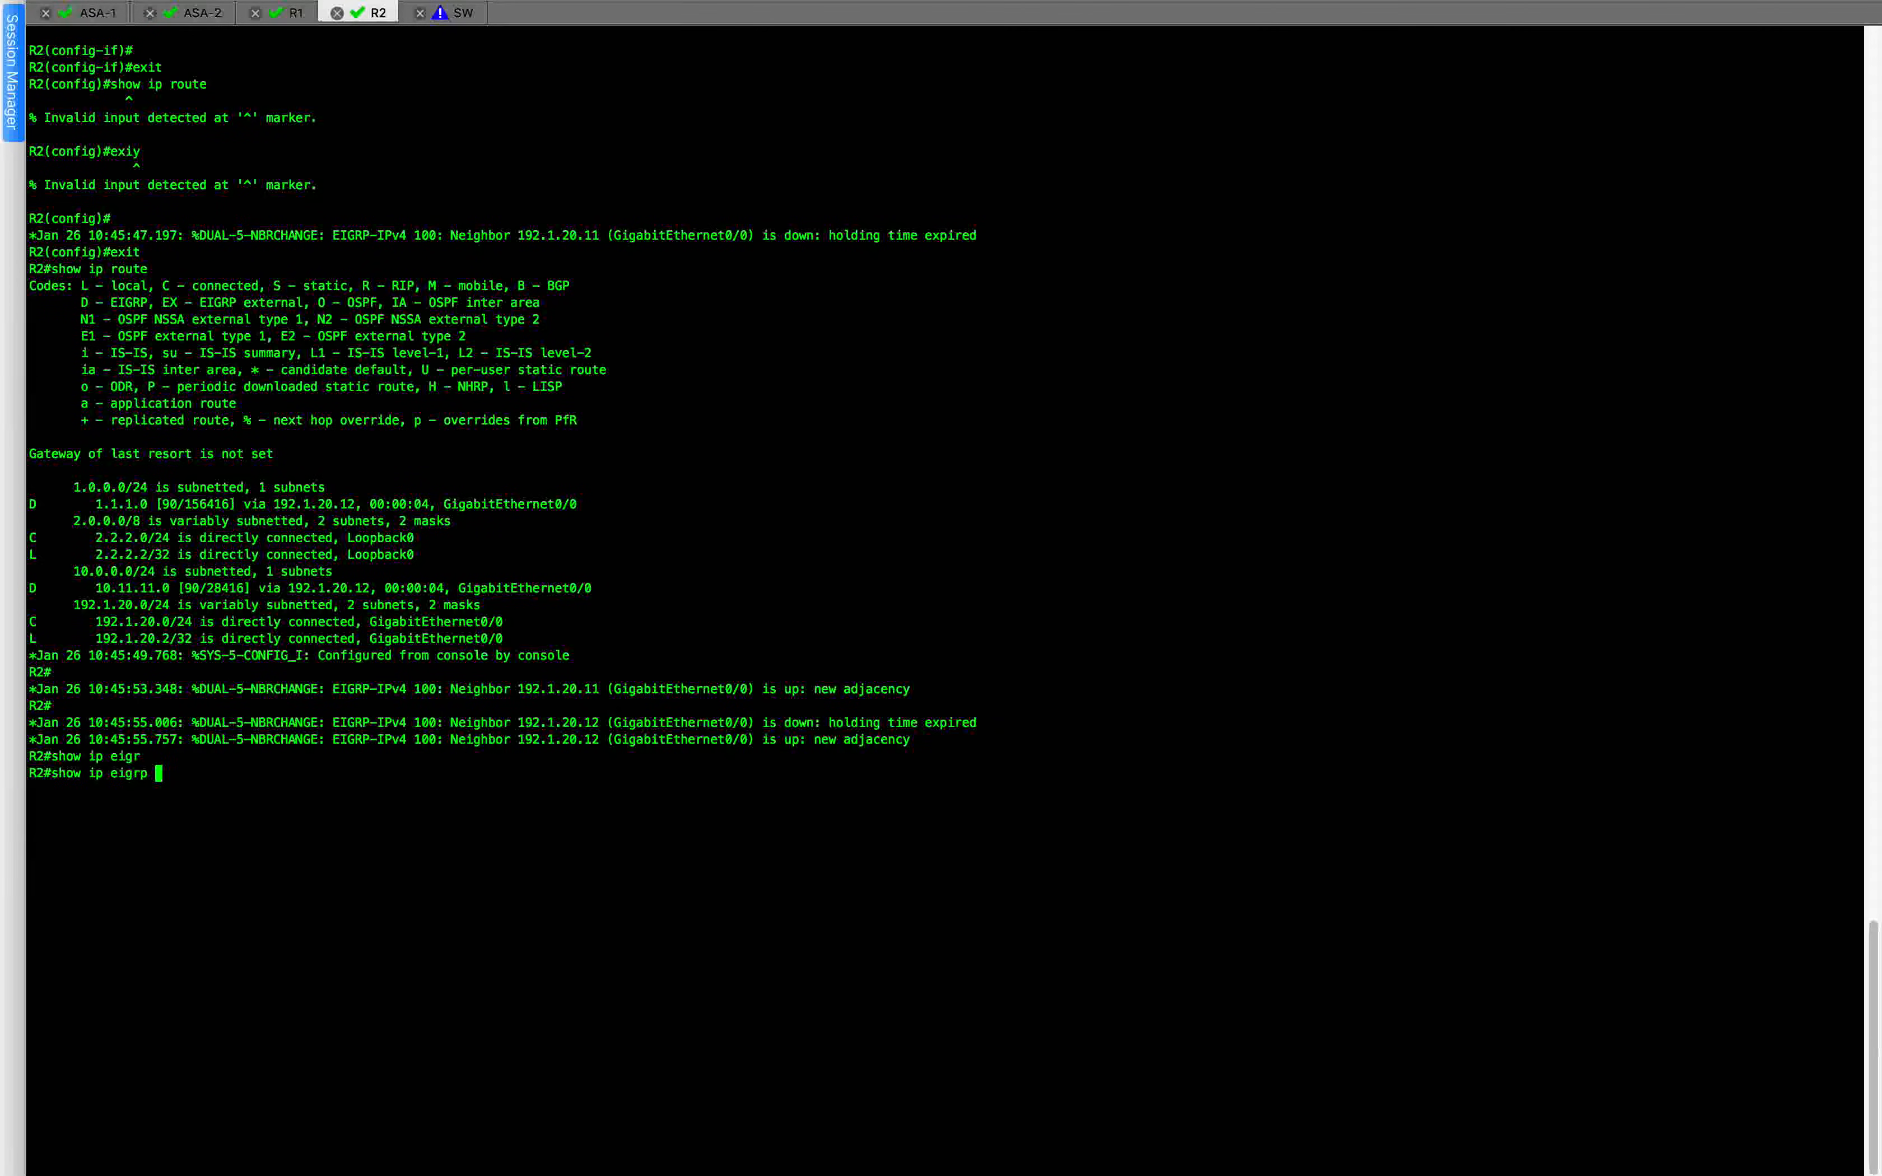
text(ei)
key(Tab)
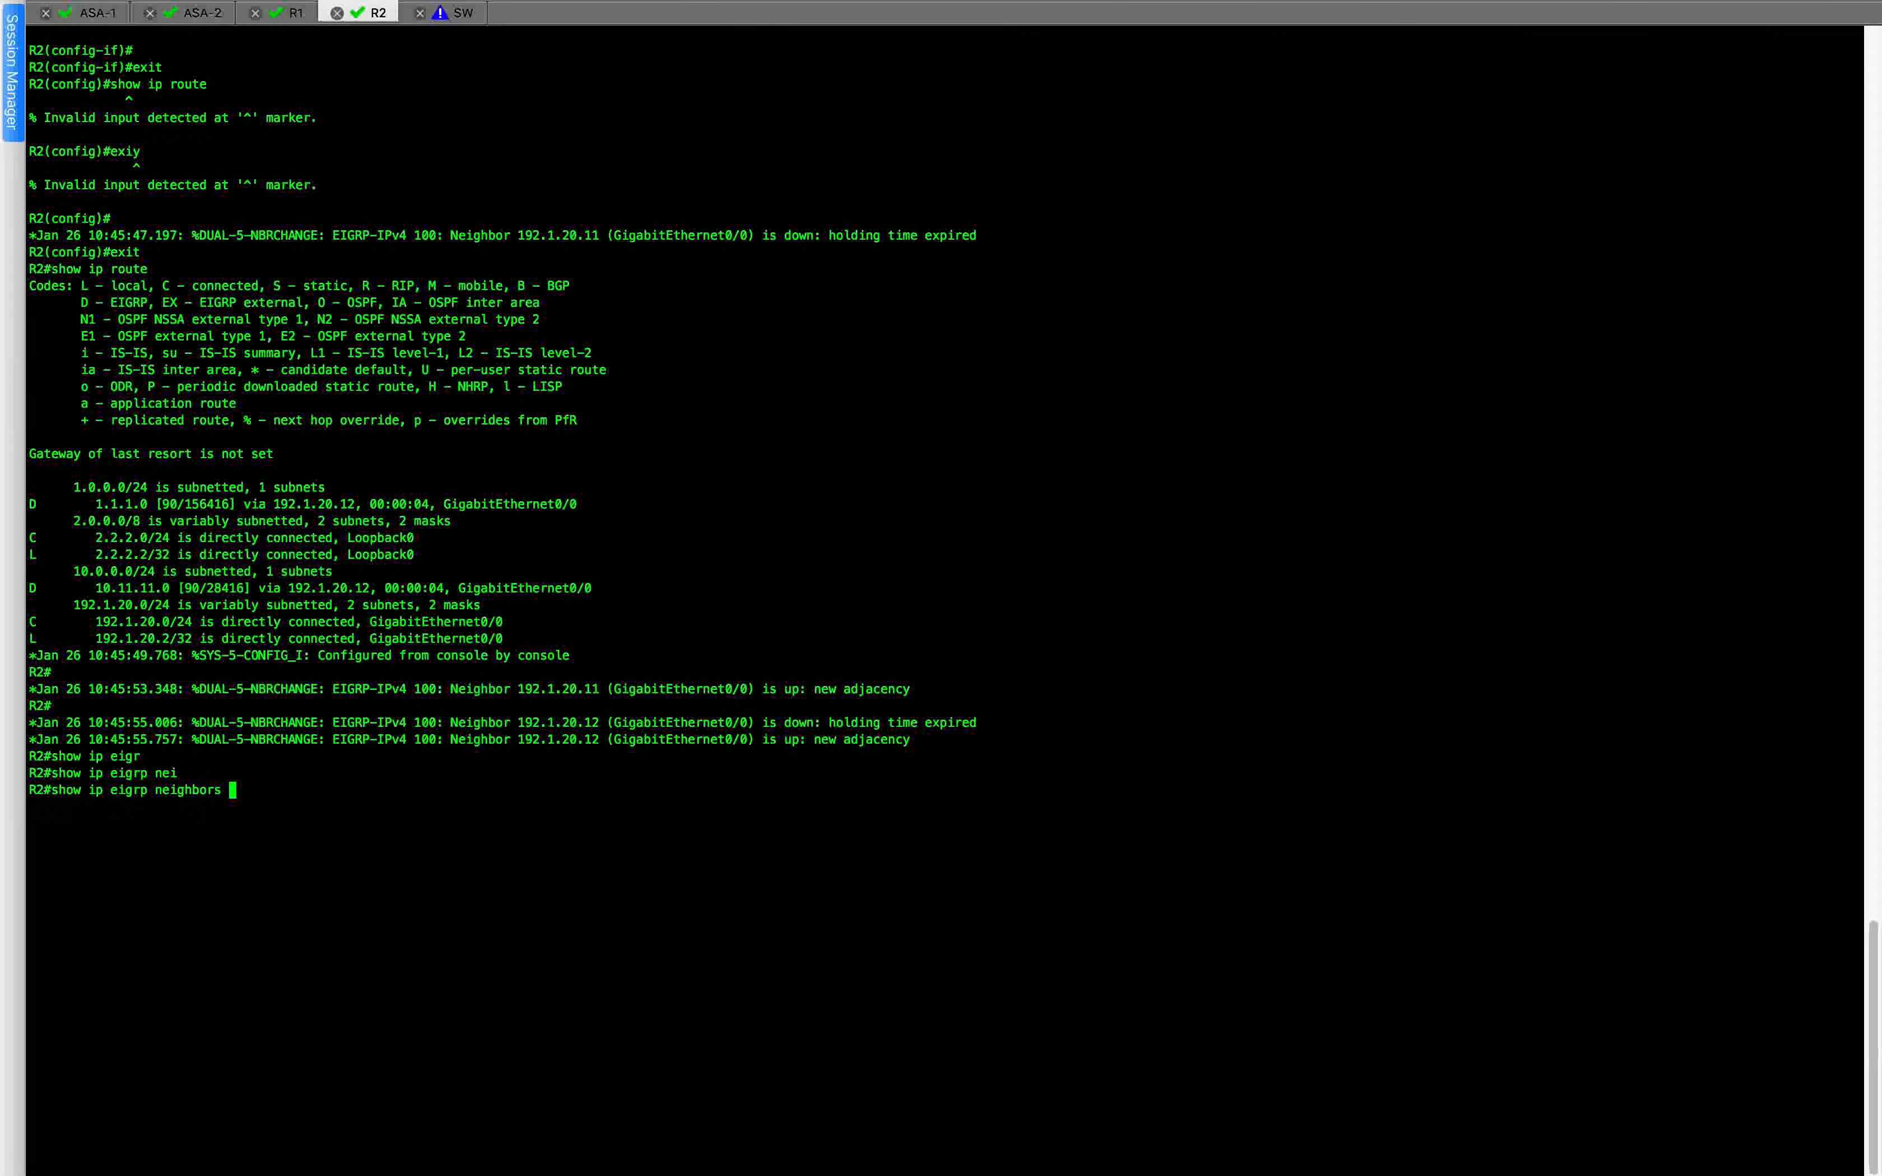
text(de)
key(Tab)
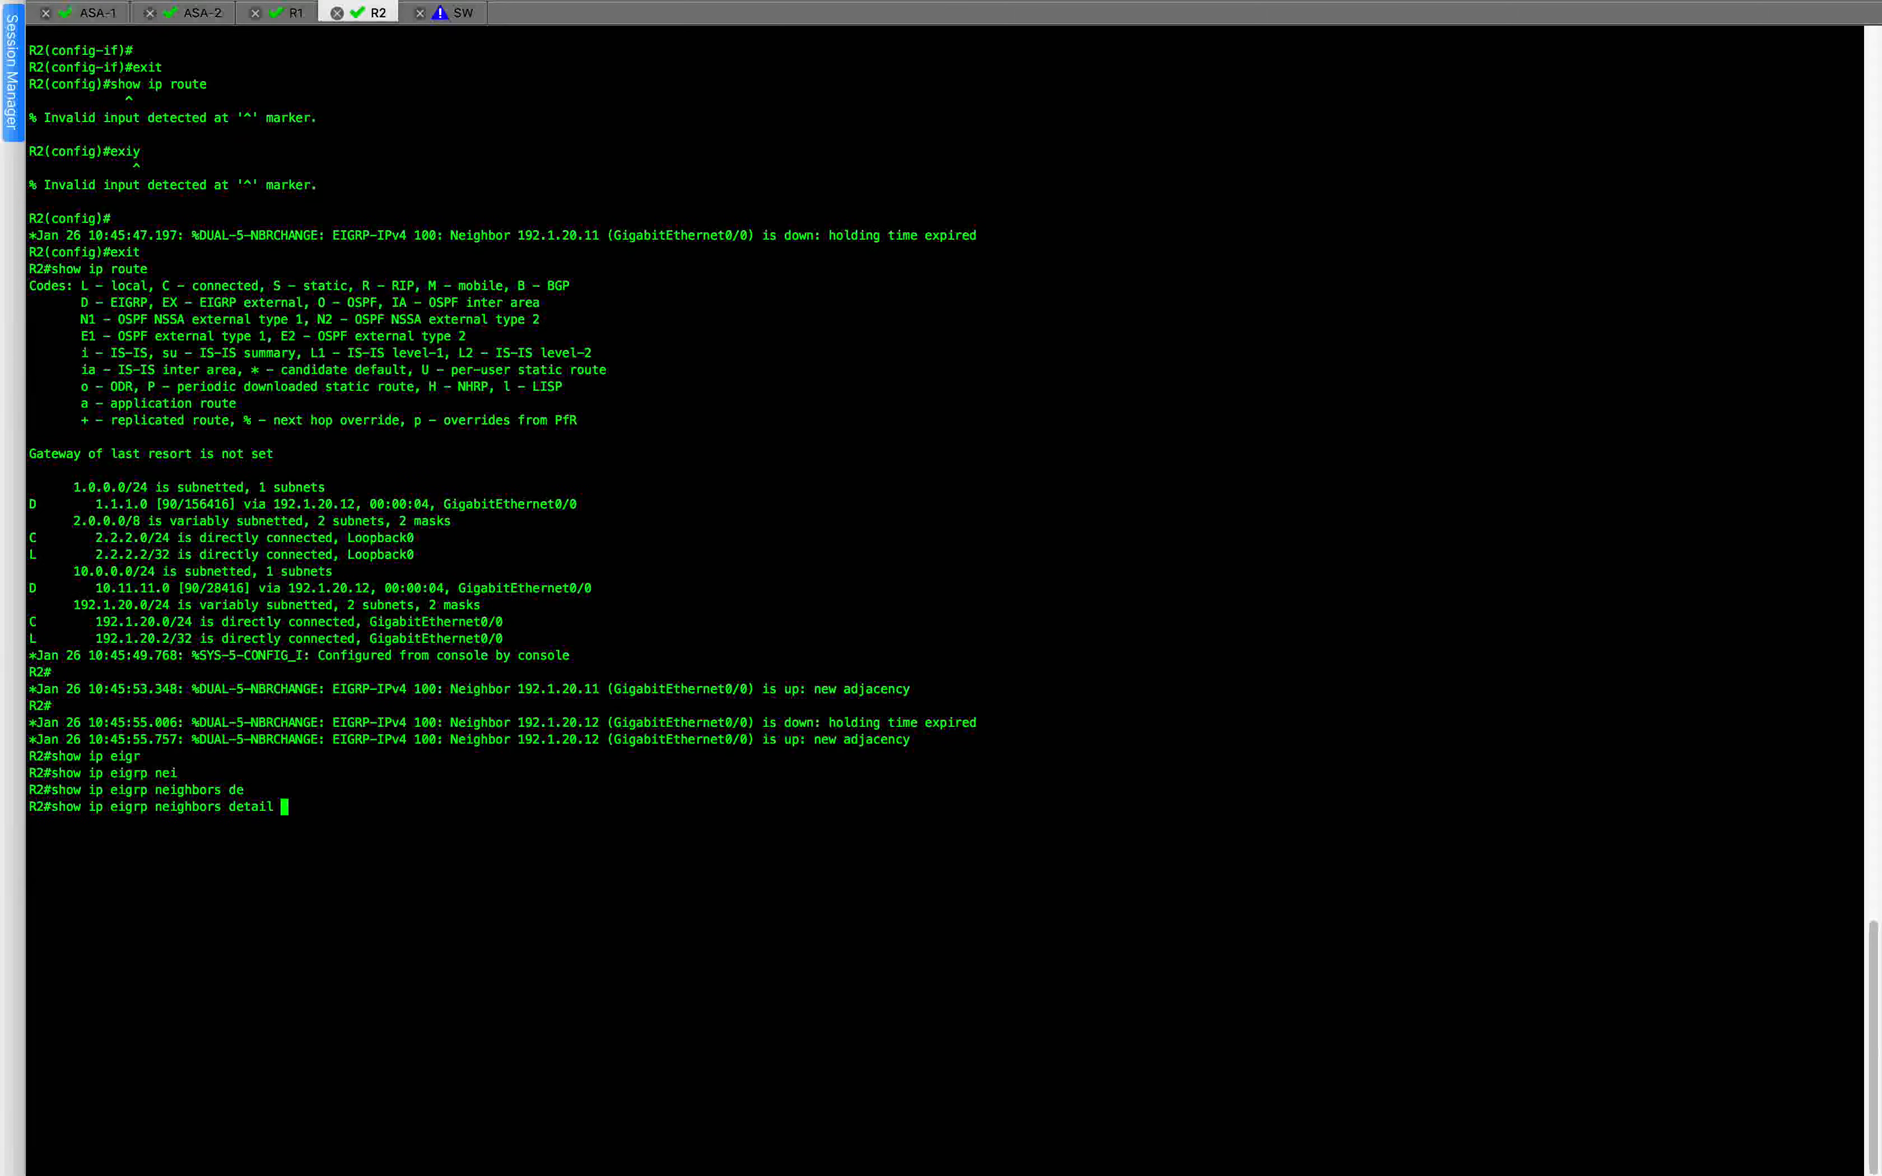
key(Return)
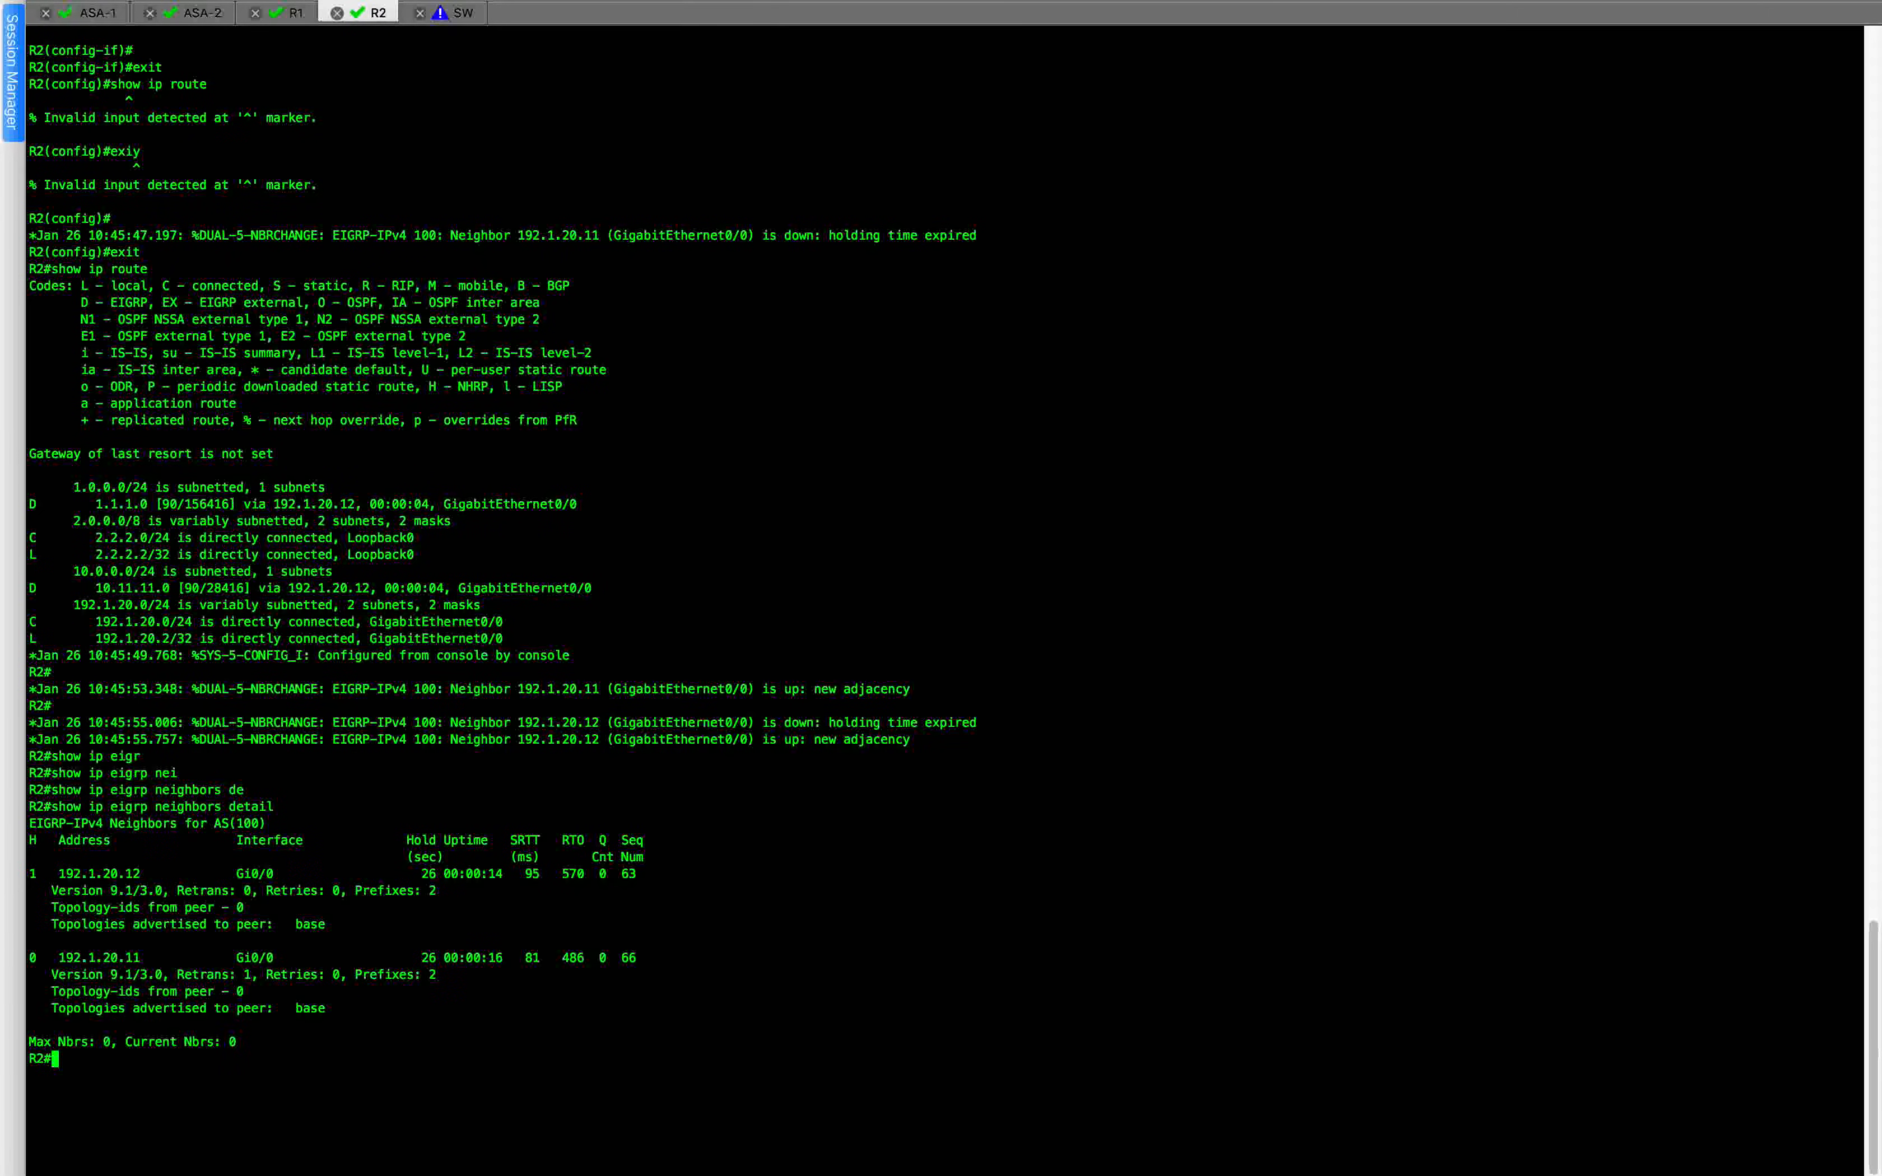
text(show ip eigrp neighbors detail)
key(Return)
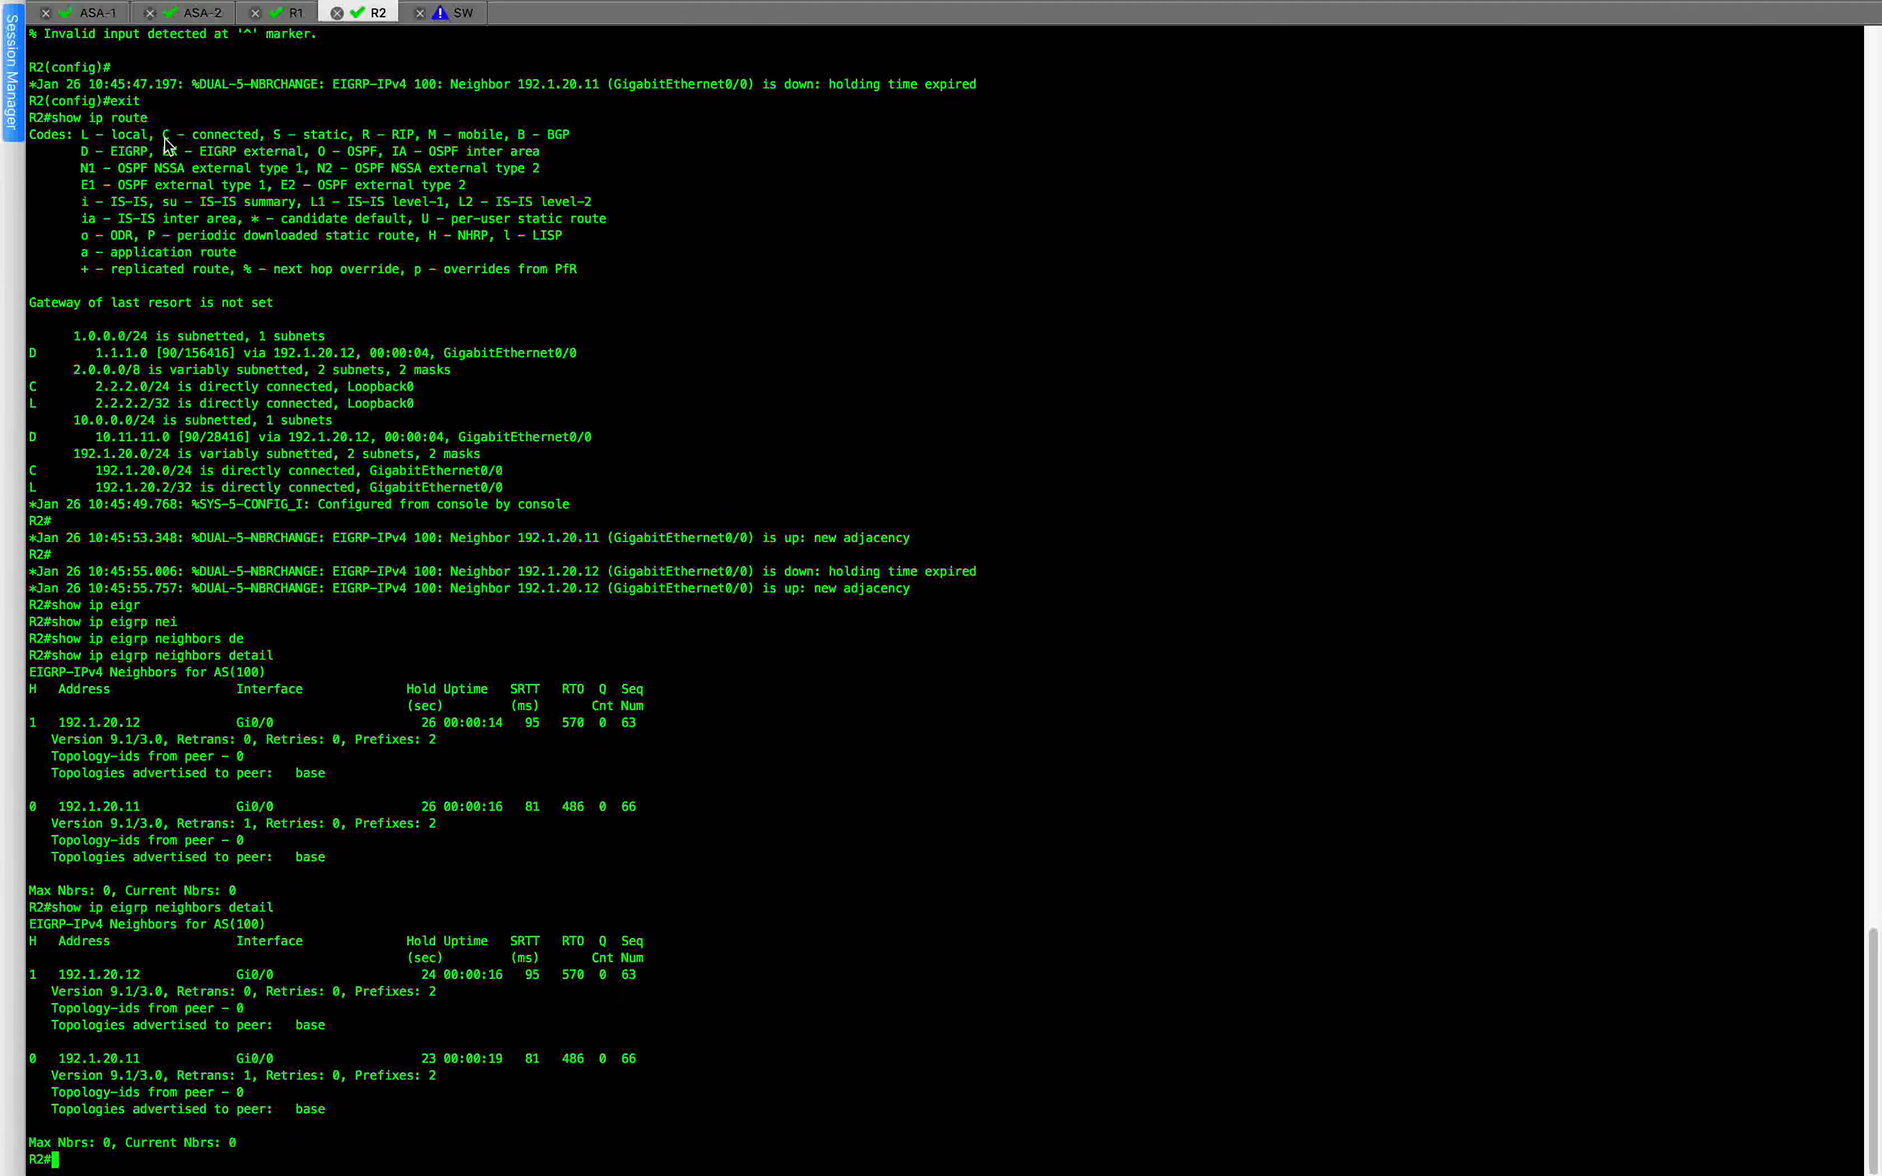
Telnet from R1 to 2.2.2.2 with /source-interface lo0 and enter the login password.
click(294, 14)
key(Return)
key(Return)
key(Return)
text(telnet 2.2.2.2 sou)
key(Tab)
key(BackSpace)
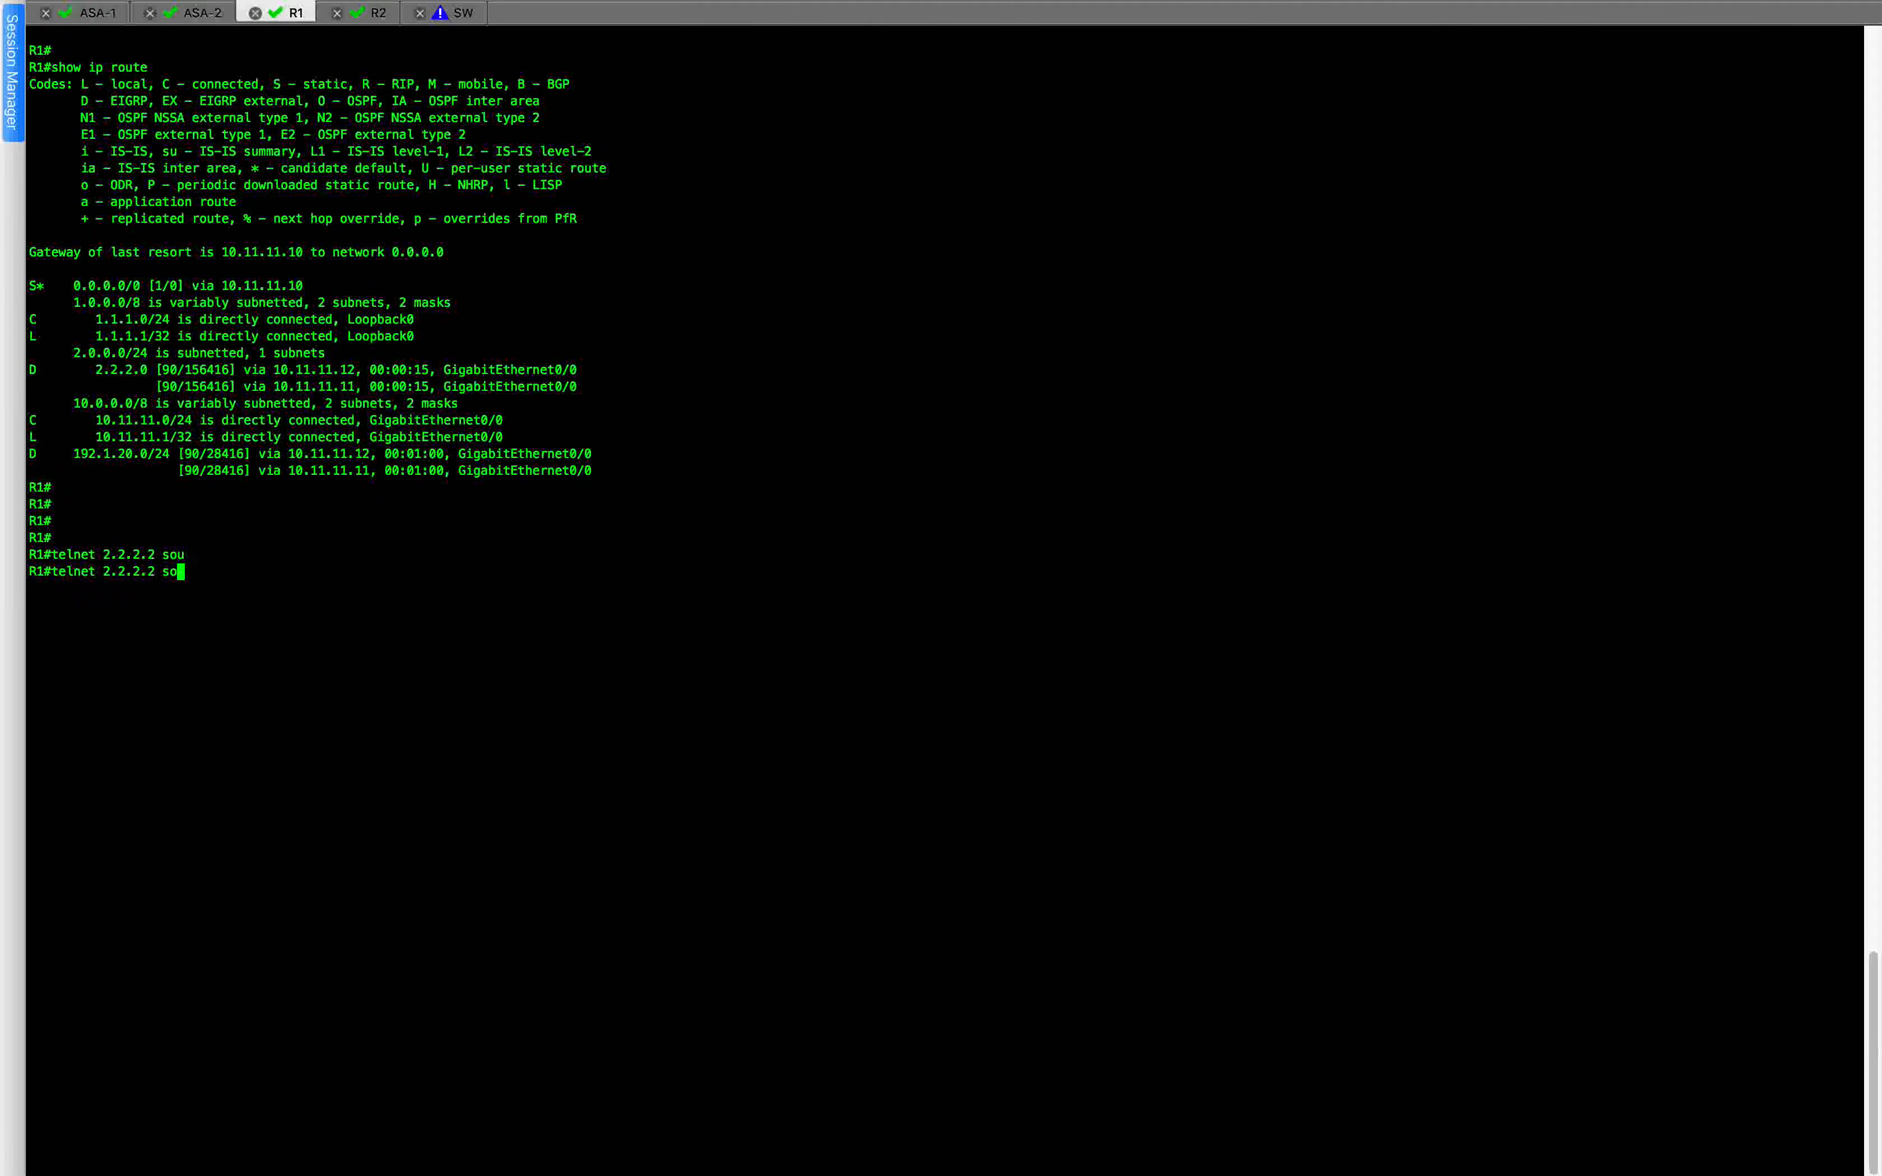
key(Tab)
text(lo0)
key(Return)
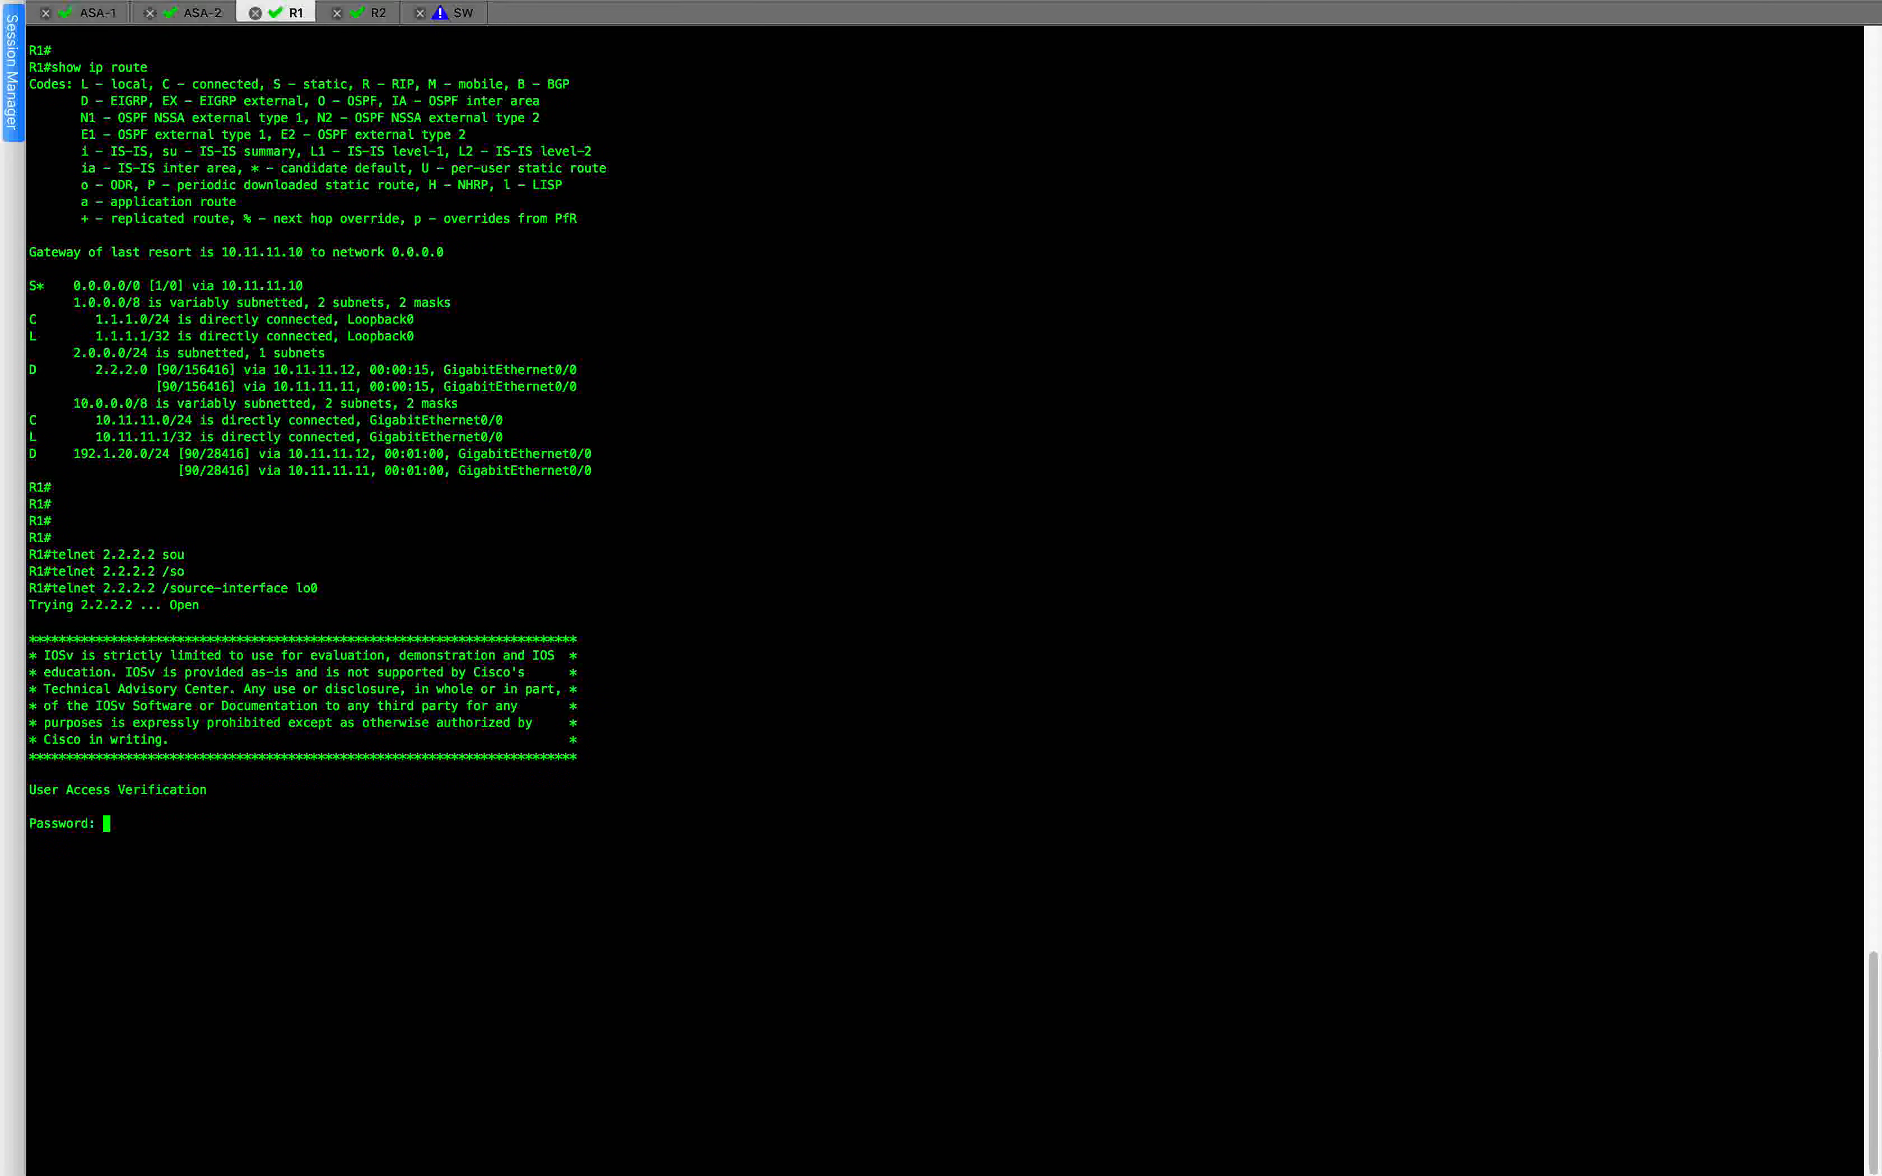
key(Return)
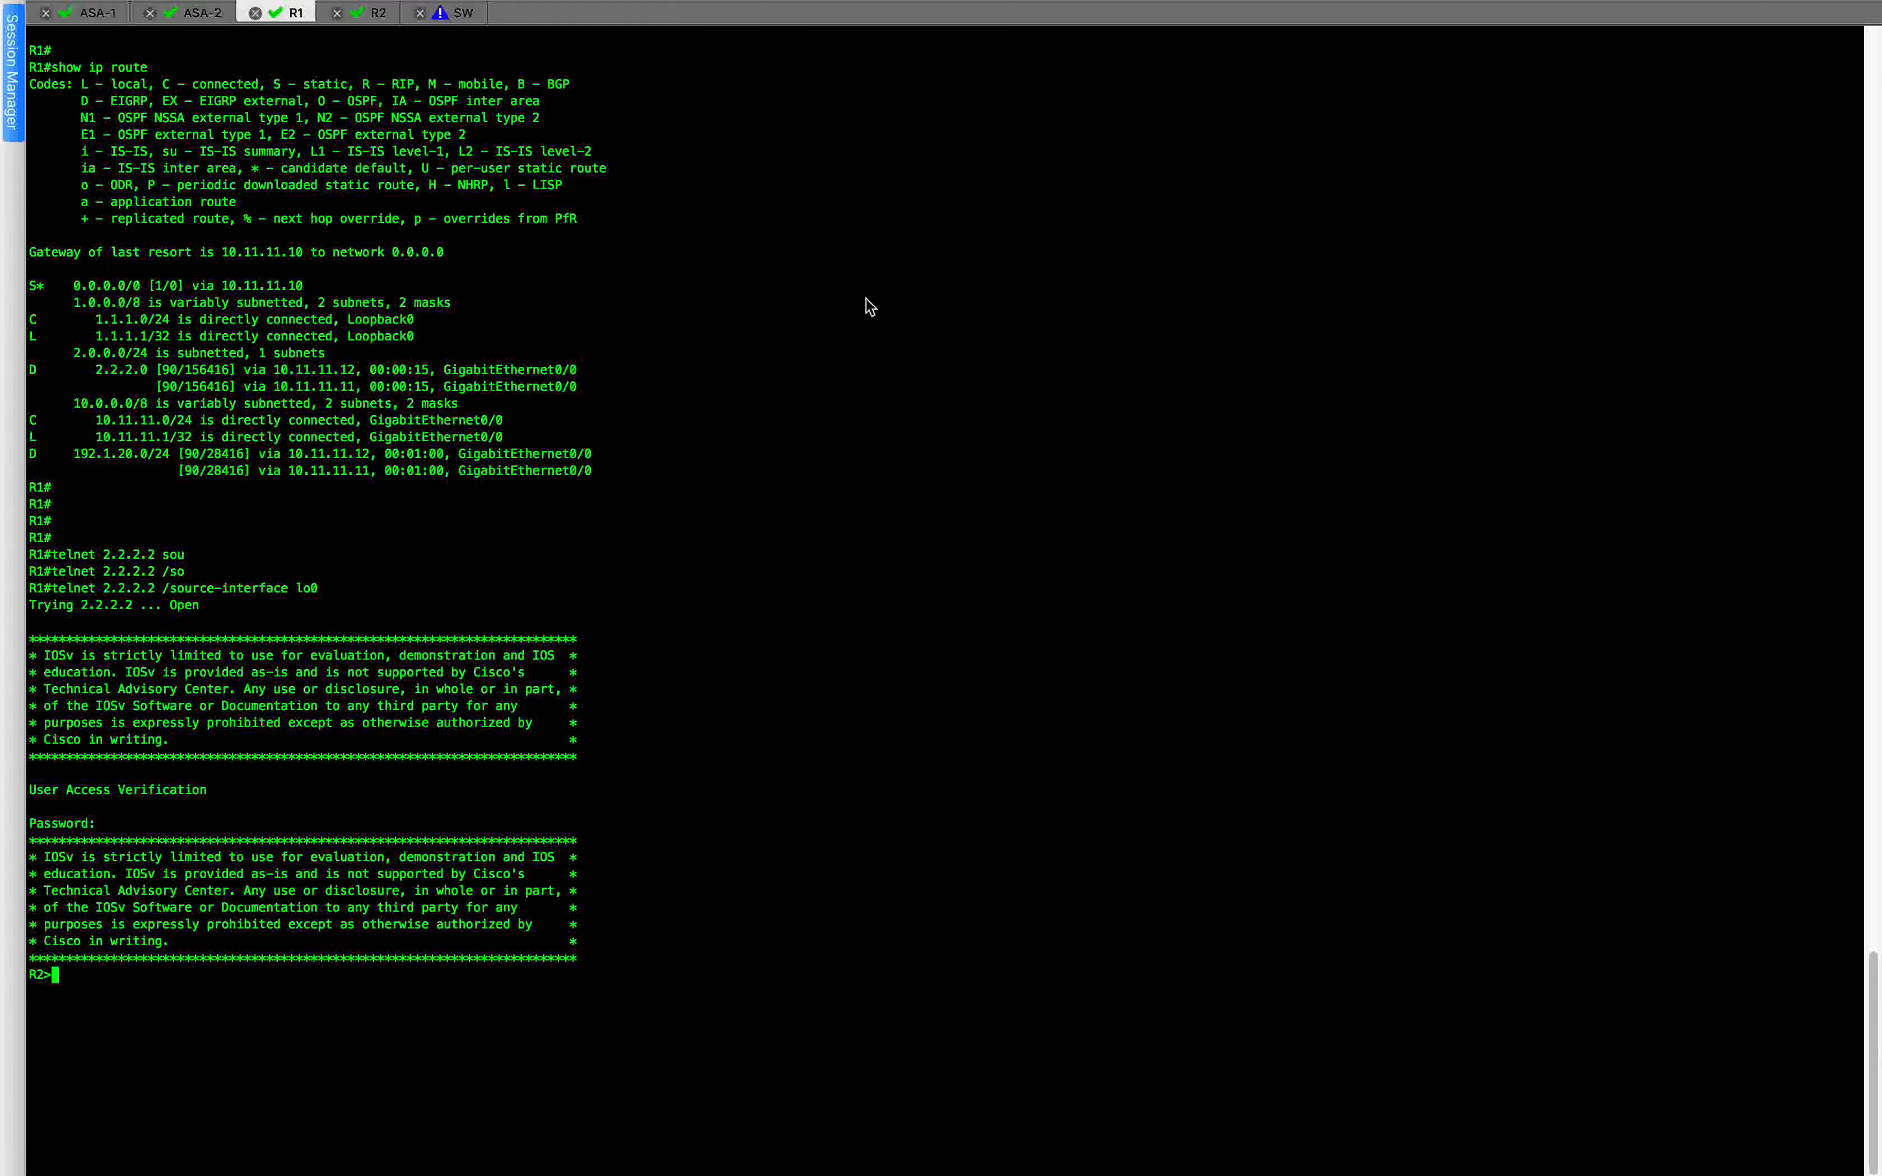
key(ctrl+Right)
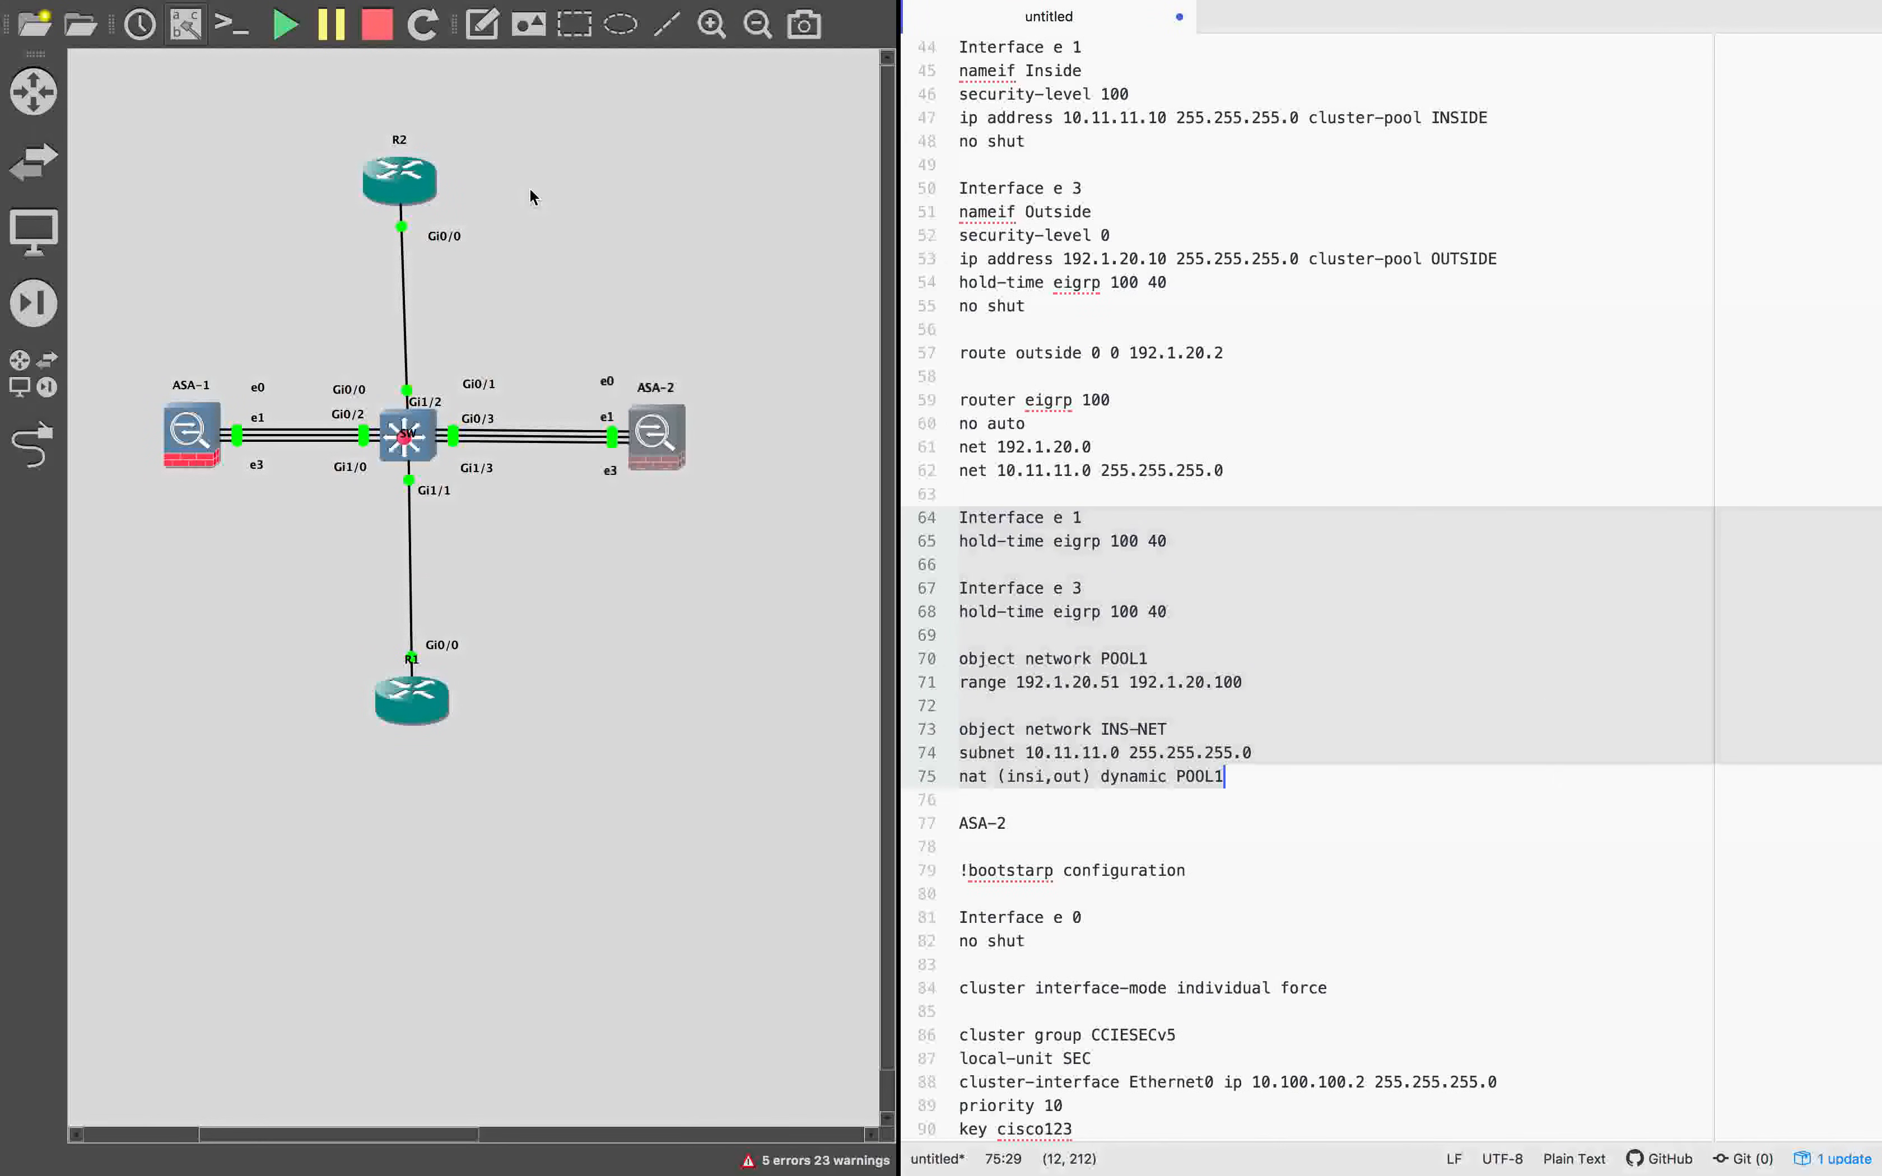
key(ctrl+Left)
key(ctrl+Left)
key(ctrl+Right)
key(ctrl+Right)
key(ctrl+Right)
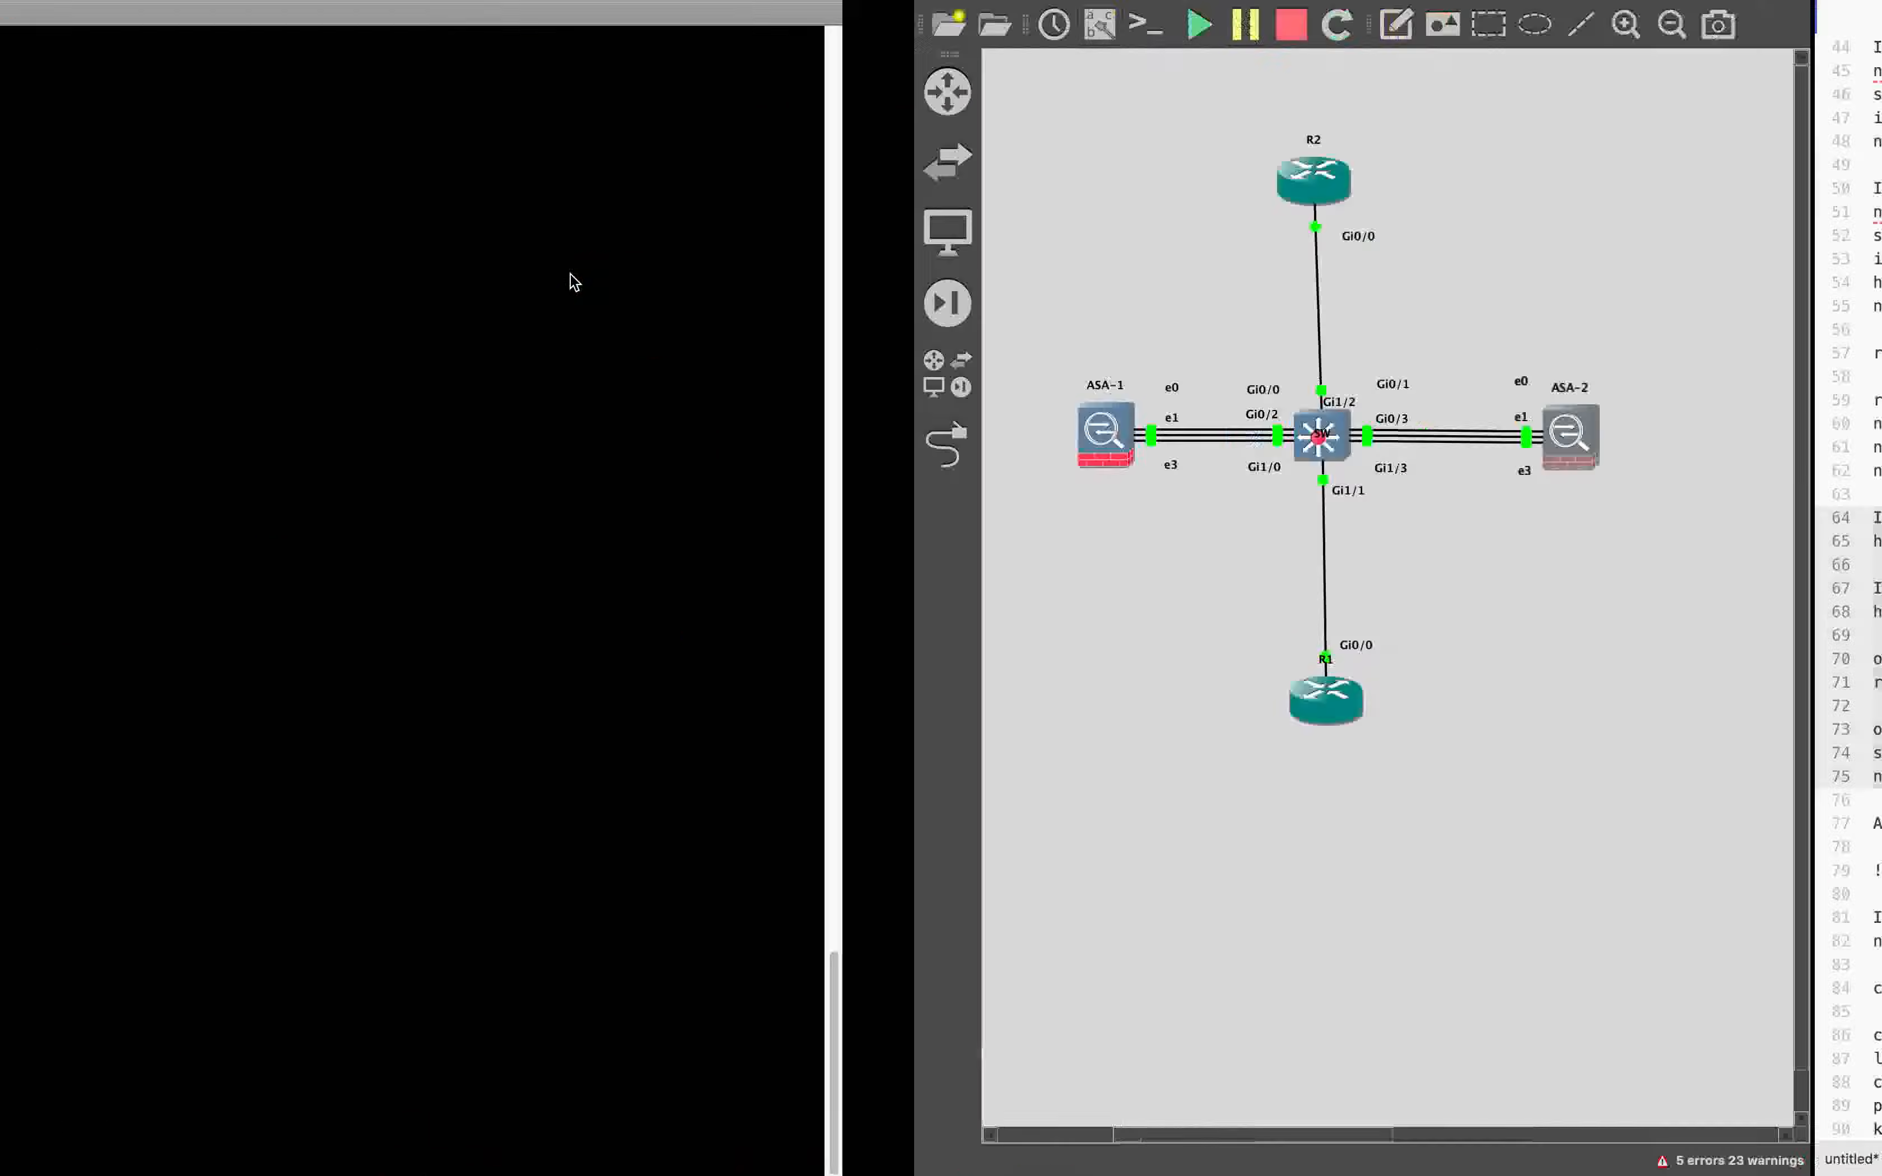